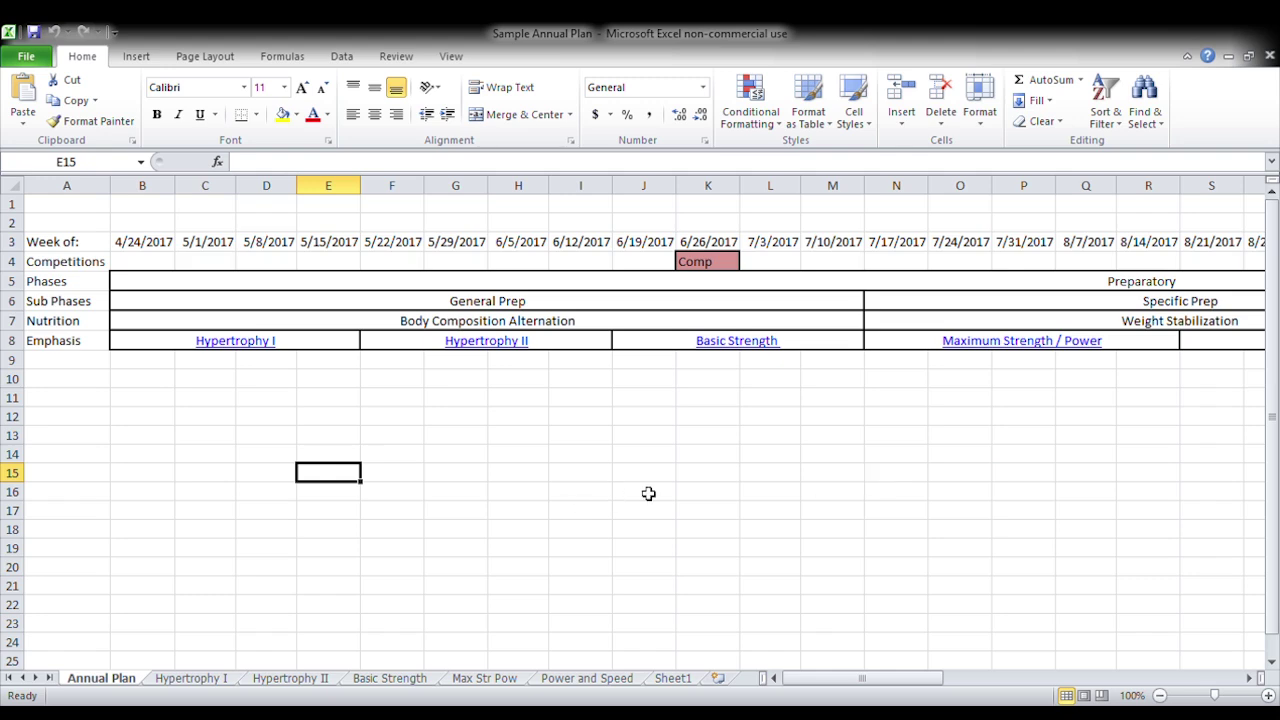
# Step: Examine the sequence of emphasis blocks across the annual plan, from Hypertrophy I through Power and Speed
pyautogui.moveTo(872, 681)
pyautogui.mouseDown()
pyautogui.moveTo(1066, 676)
pyautogui.moveTo(826, 683)
pyautogui.moveTo(1174, 690)
pyautogui.moveTo(888, 686)
pyautogui.moveTo(858, 700)
pyautogui.mouseUp()
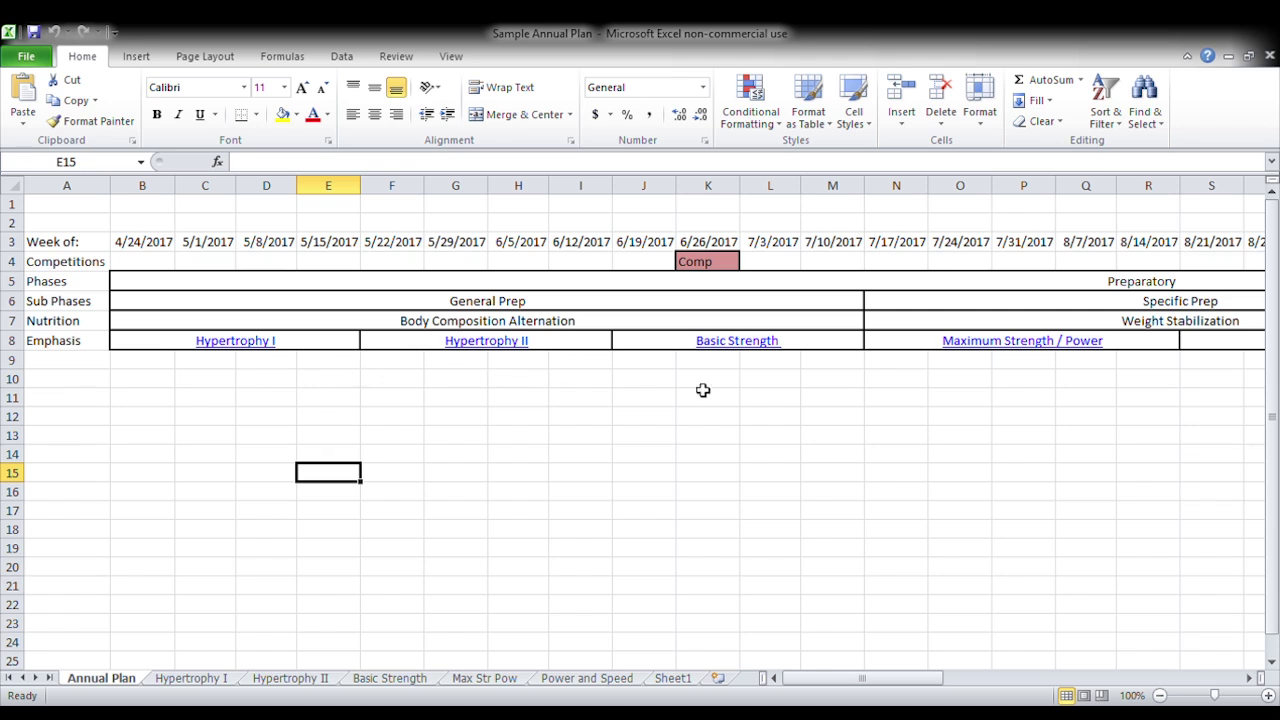
pyautogui.click(303, 350)
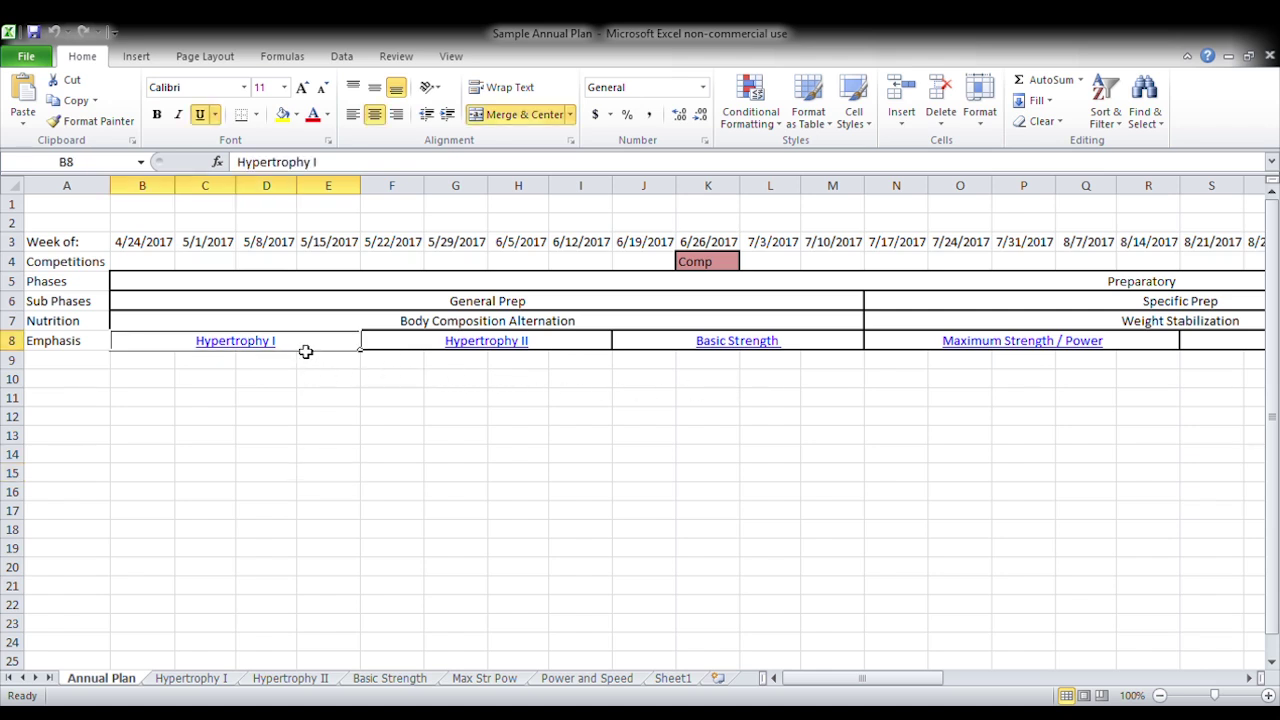
pyautogui.click(395, 345)
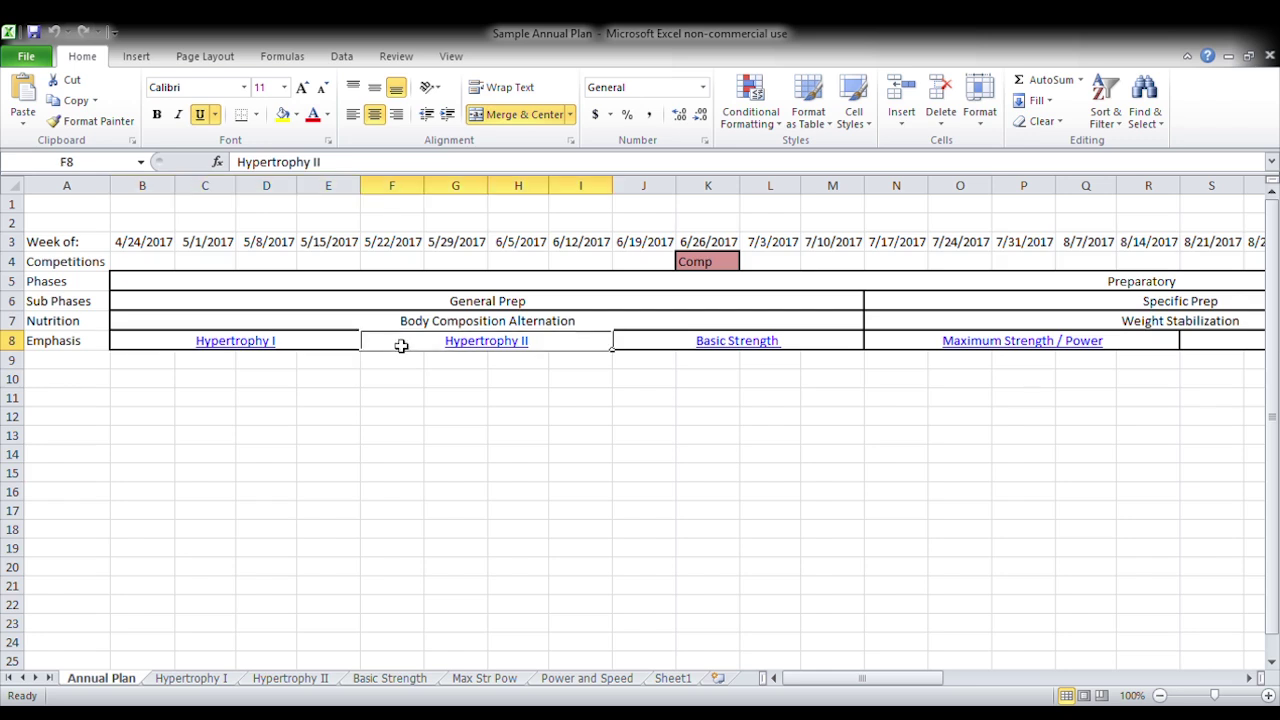
pyautogui.click(695, 350)
pyautogui.click(892, 352)
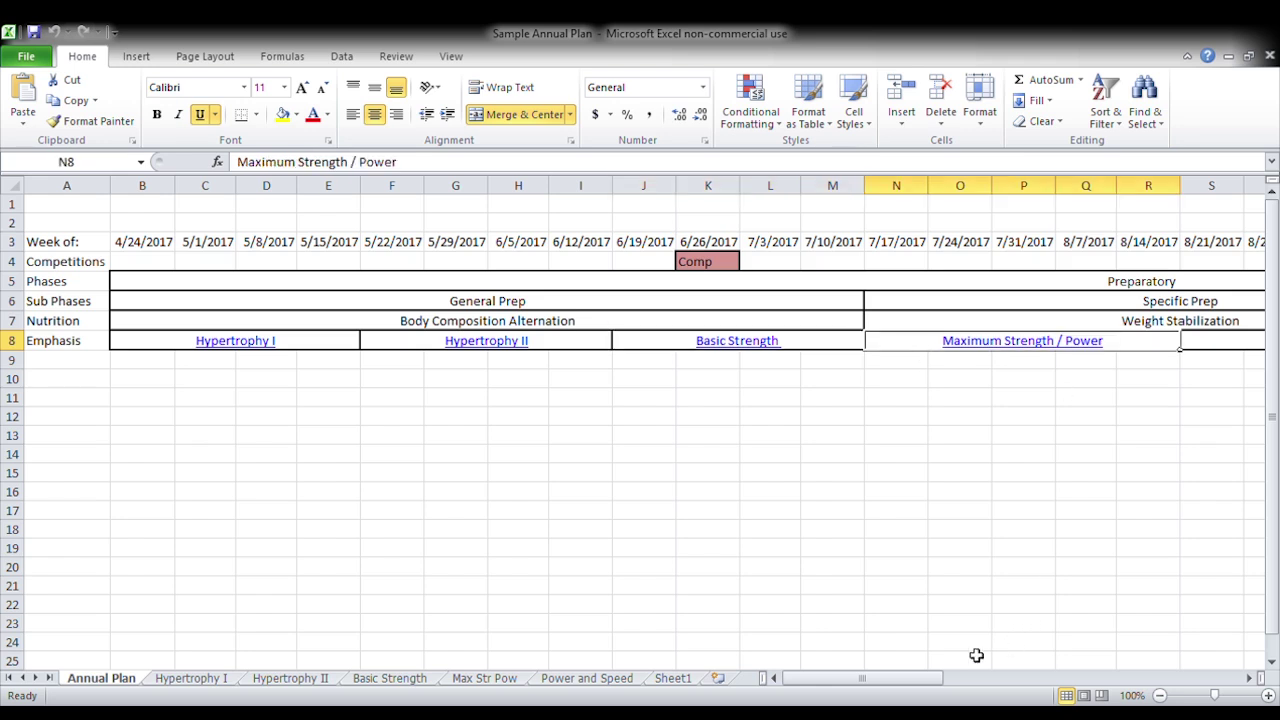
pyautogui.moveTo(900, 679); pyautogui.dragTo(822, 688)
pyautogui.click(842, 348)
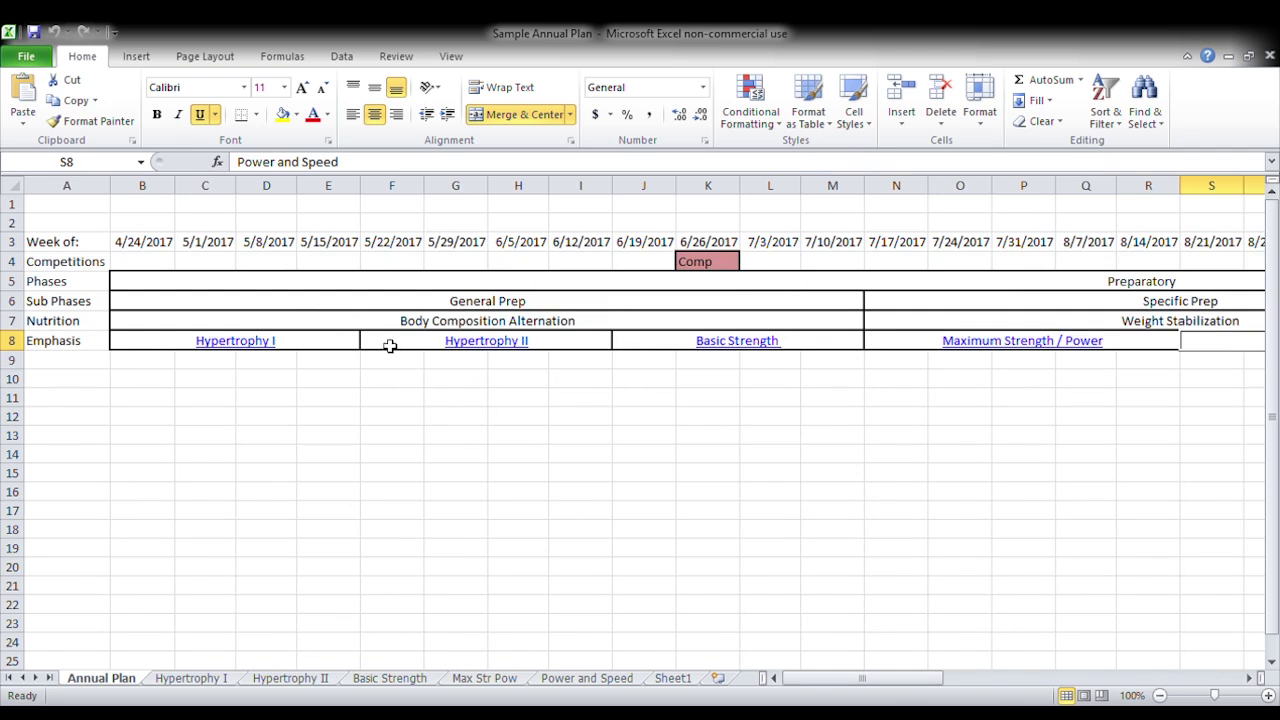
# Step: Review the weekly sets, reps and intensity on the Hypertrophy I and Hypertrophy II sheets, returning to the annual plan after each
pyautogui.click(271, 346)
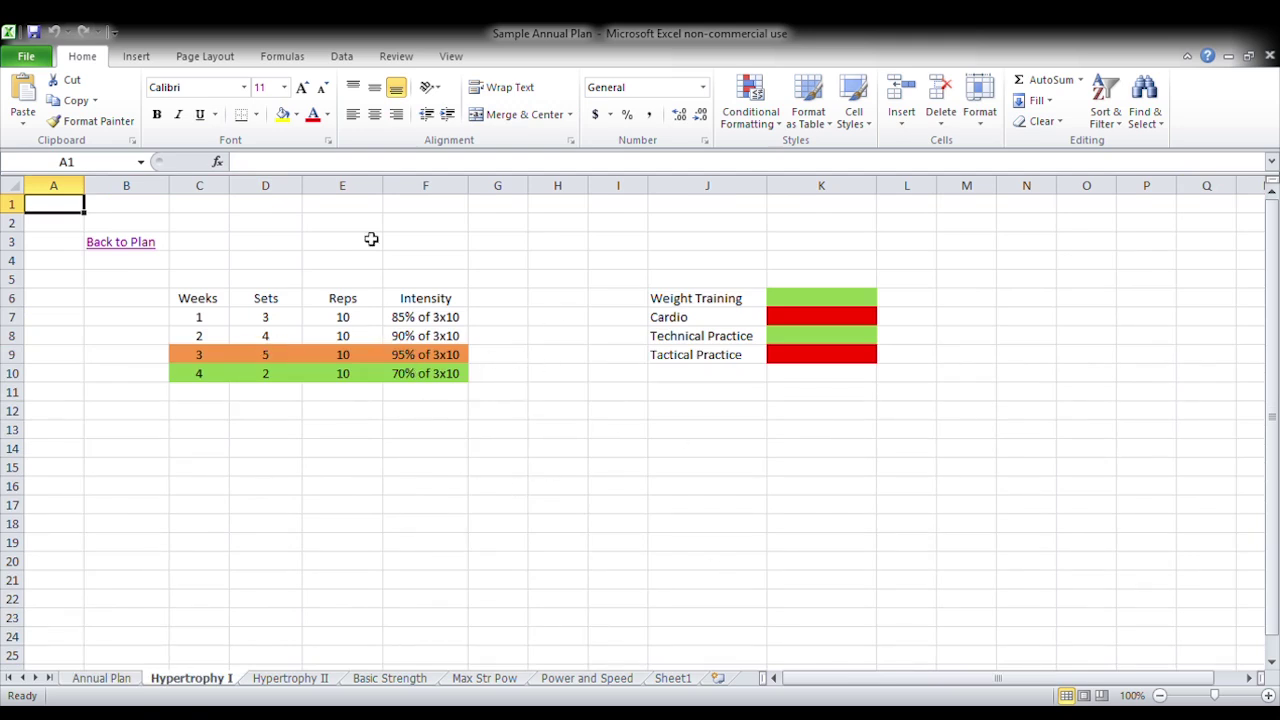
pyautogui.click(136, 247)
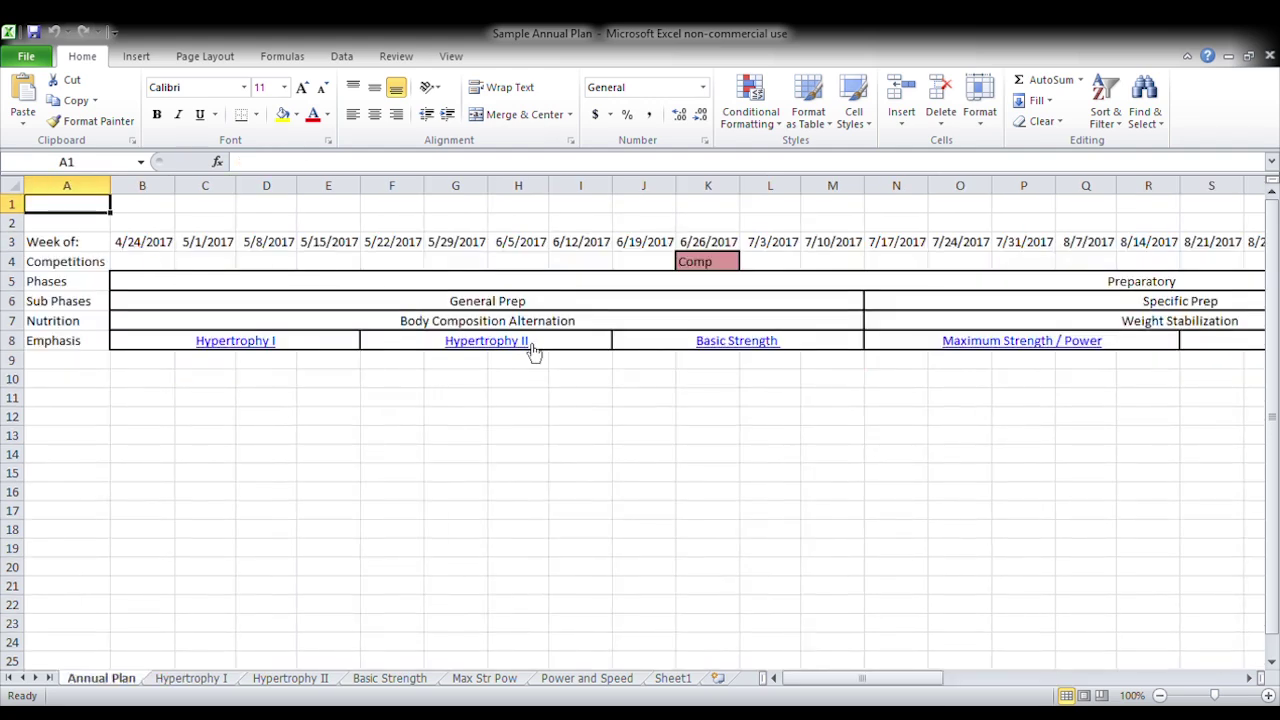
pyautogui.click(507, 344)
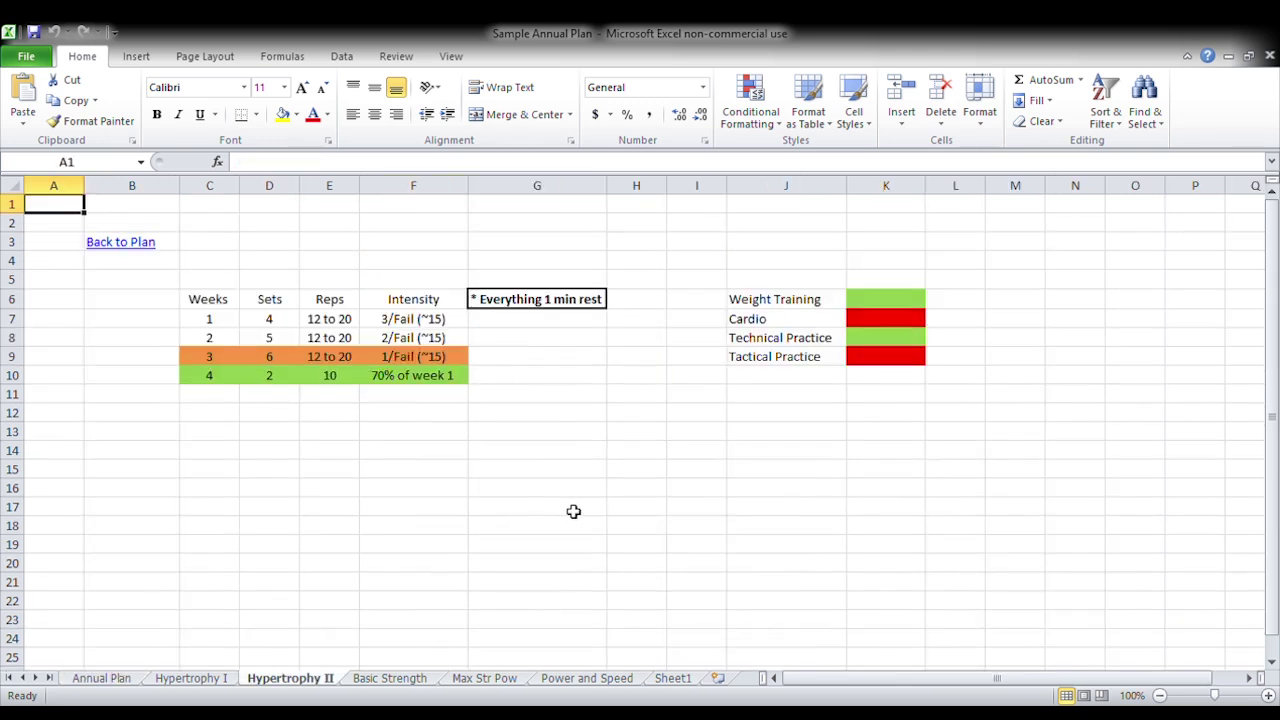
pyautogui.click(150, 253)
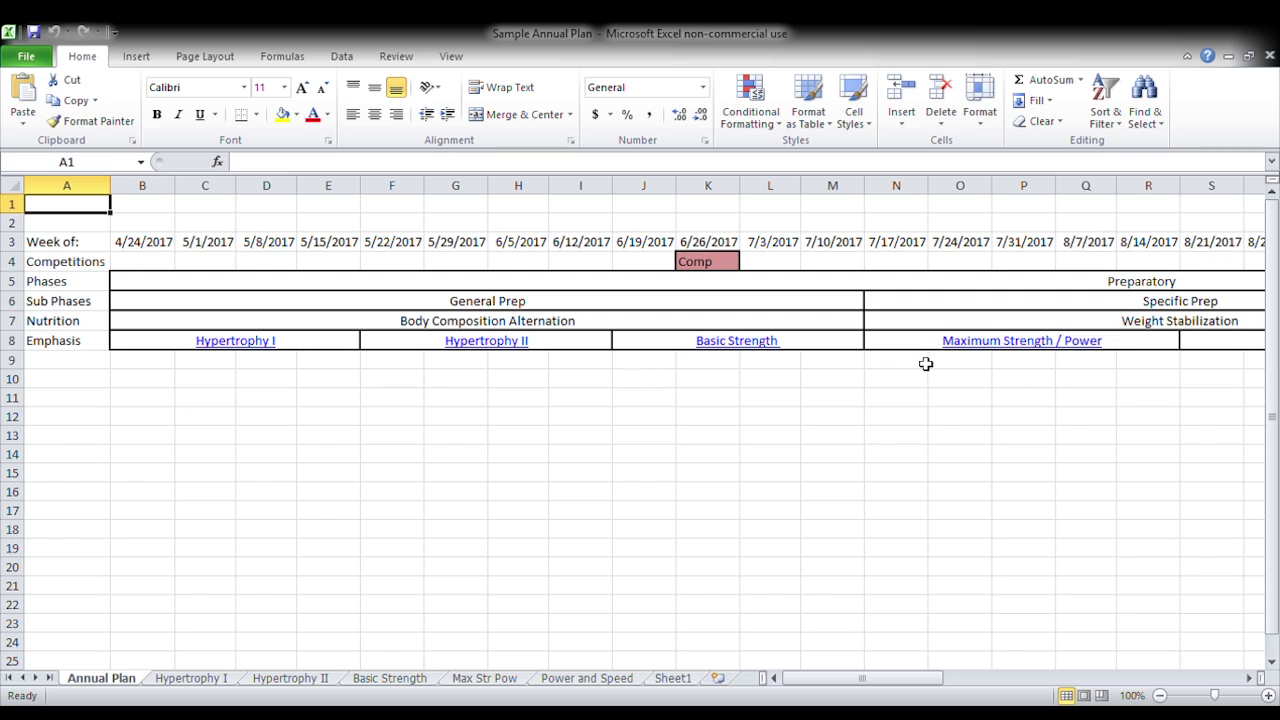
pyautogui.moveTo(157, 368); pyautogui.dragTo(342, 369)
pyautogui.click(314, 412)
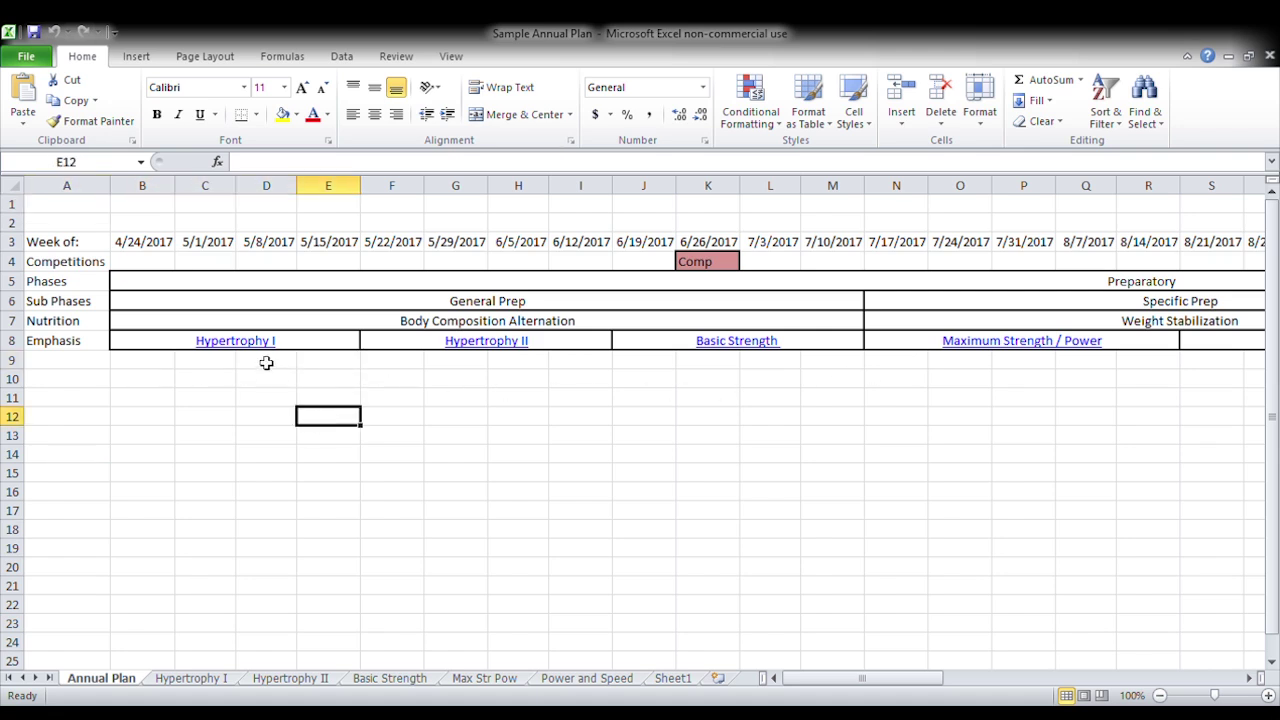
pyautogui.click(258, 343)
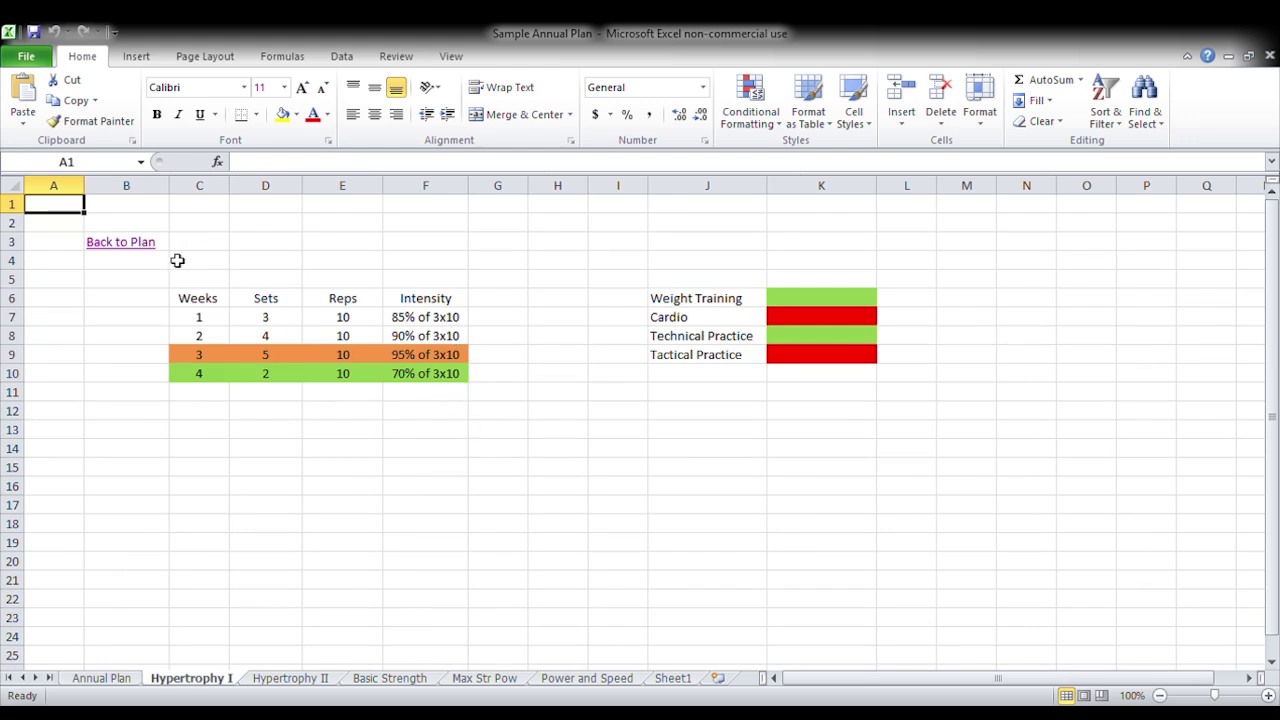
pyautogui.click(122, 244)
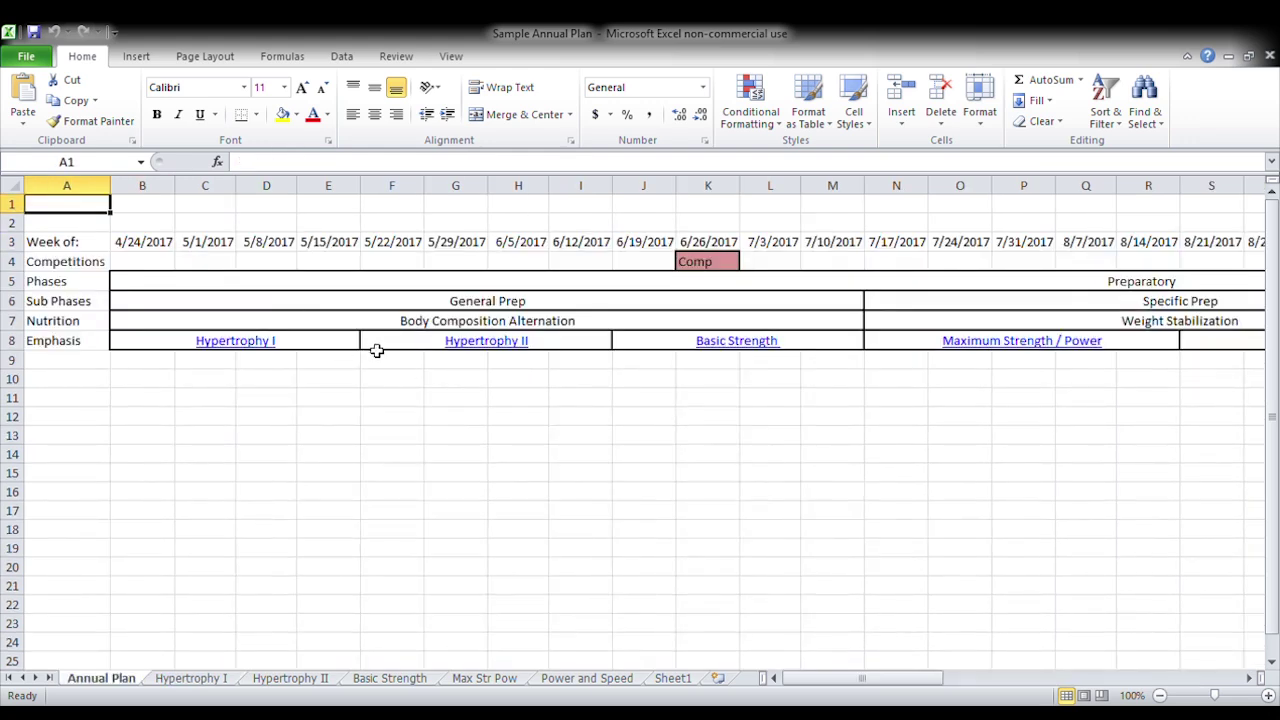
pyautogui.click(487, 342)
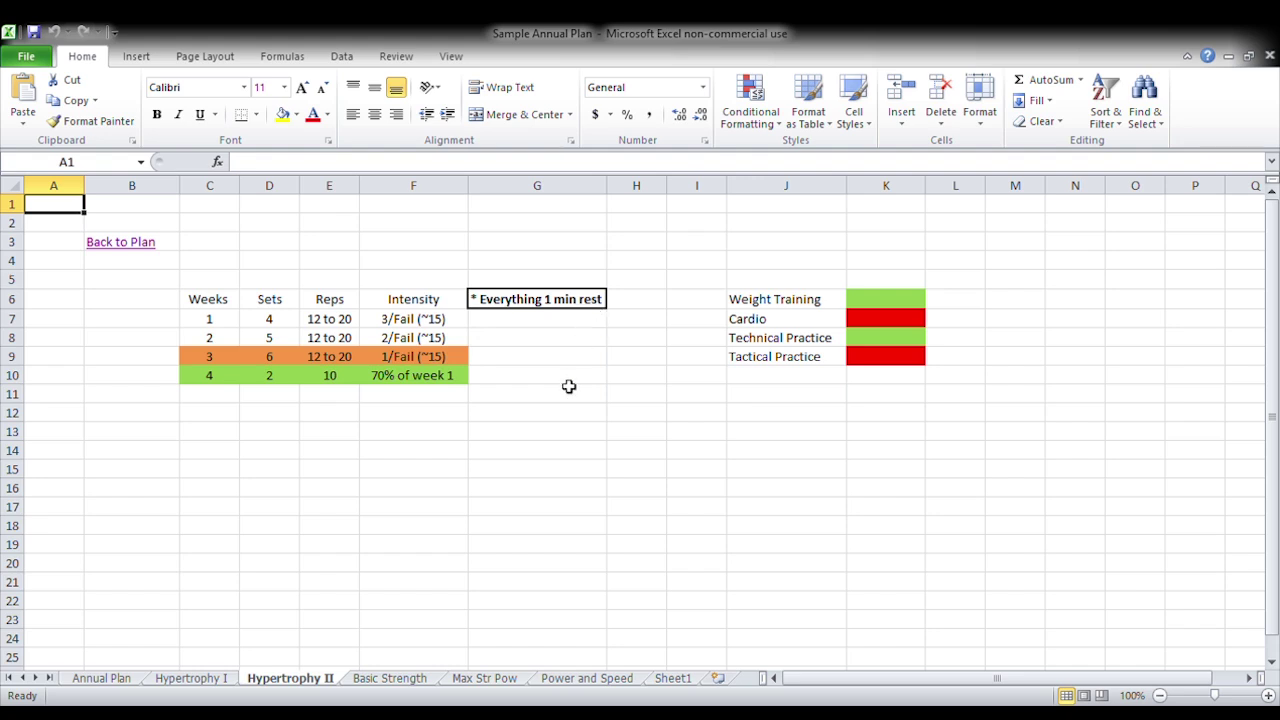
pyautogui.click(148, 254)
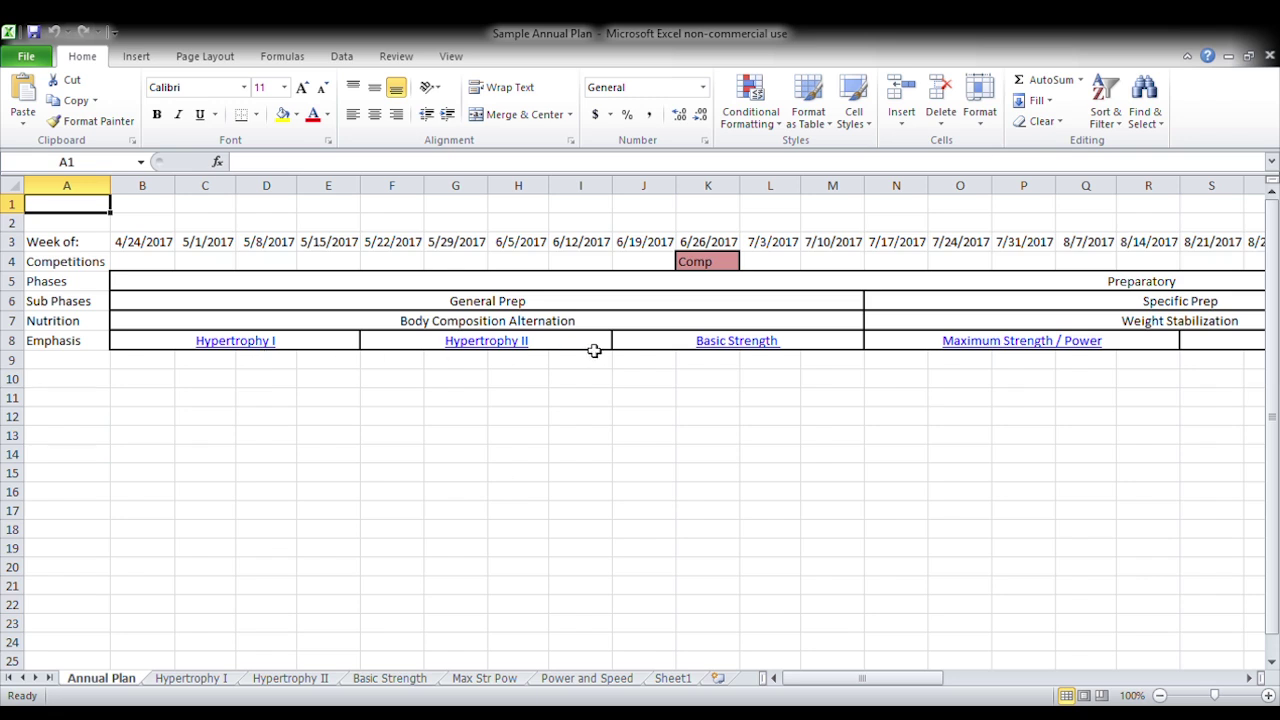
# Step: Examine the Basic Strength sheet linked from the plan and compare its loading scheme with the Hypertrophy II sheet
pyautogui.click(724, 345)
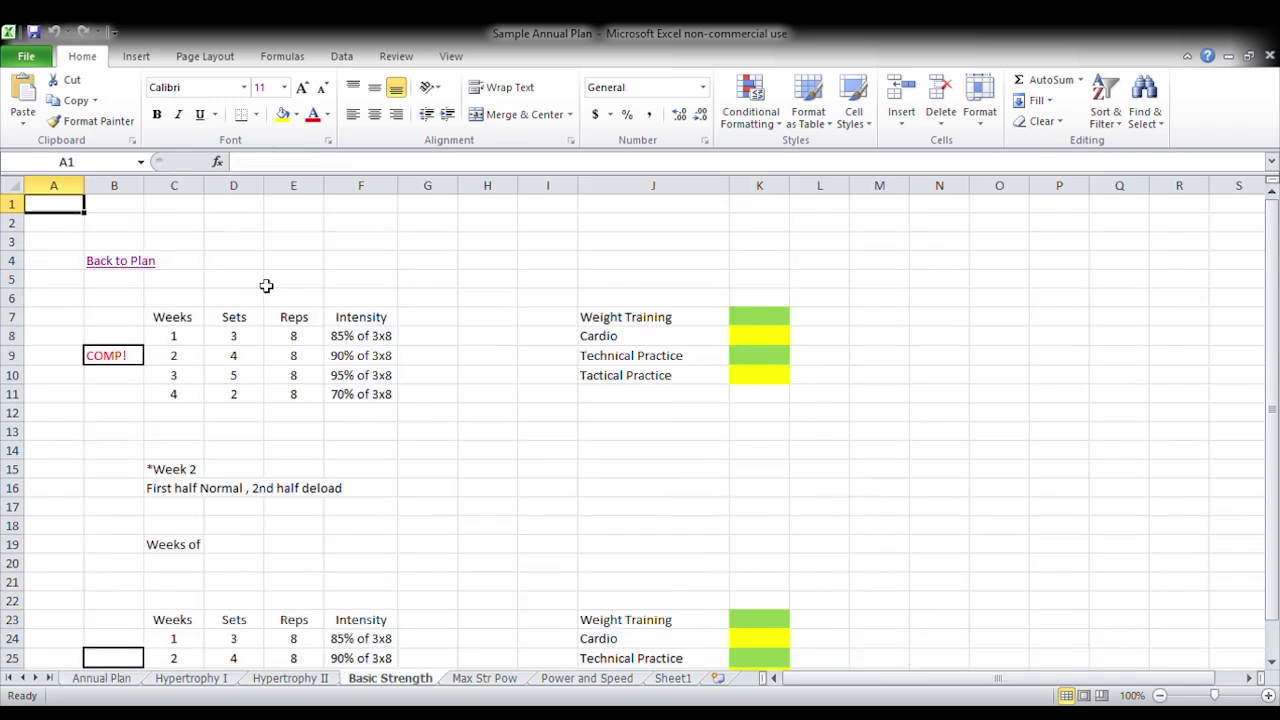
pyautogui.click(398, 340)
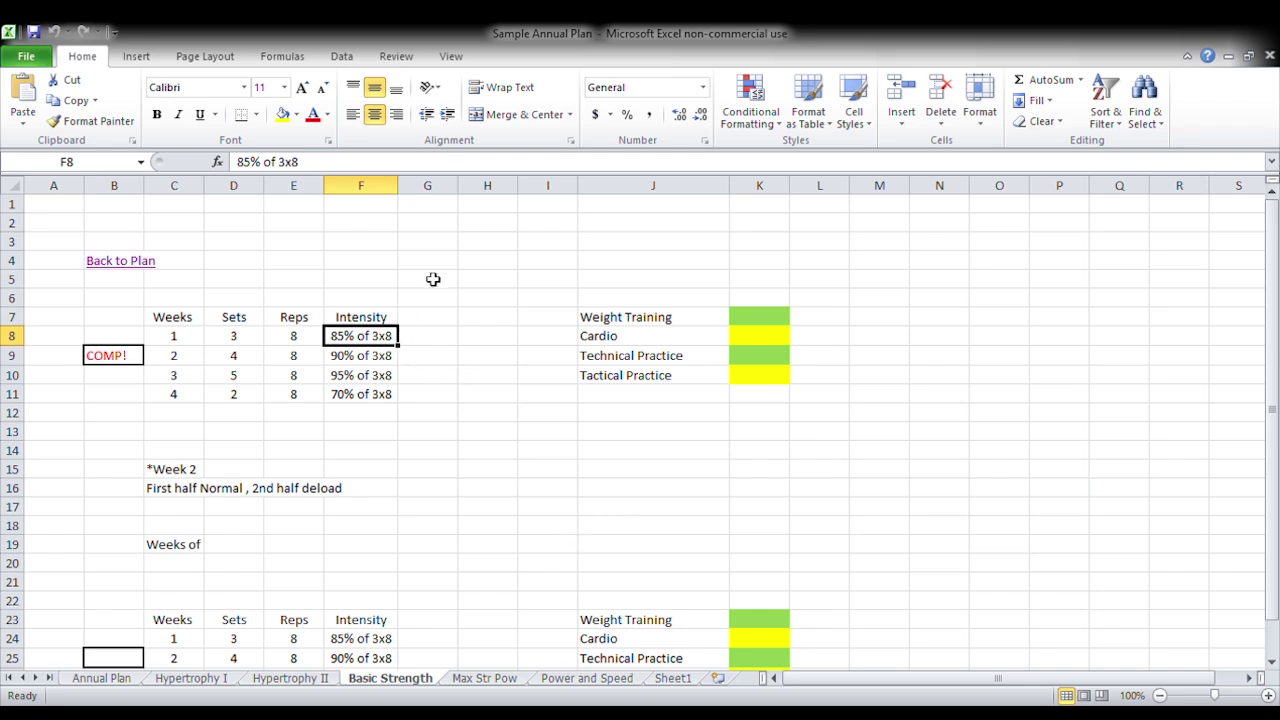
pyautogui.click(305, 679)
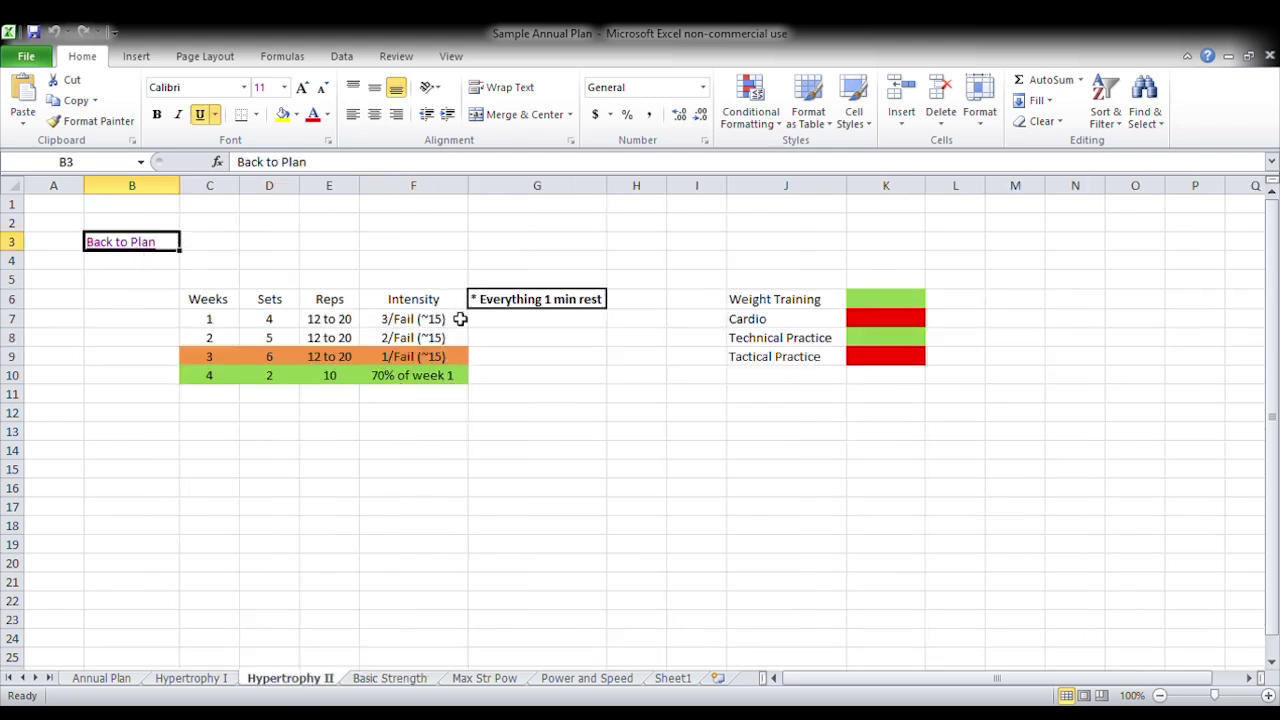
pyautogui.click(418, 679)
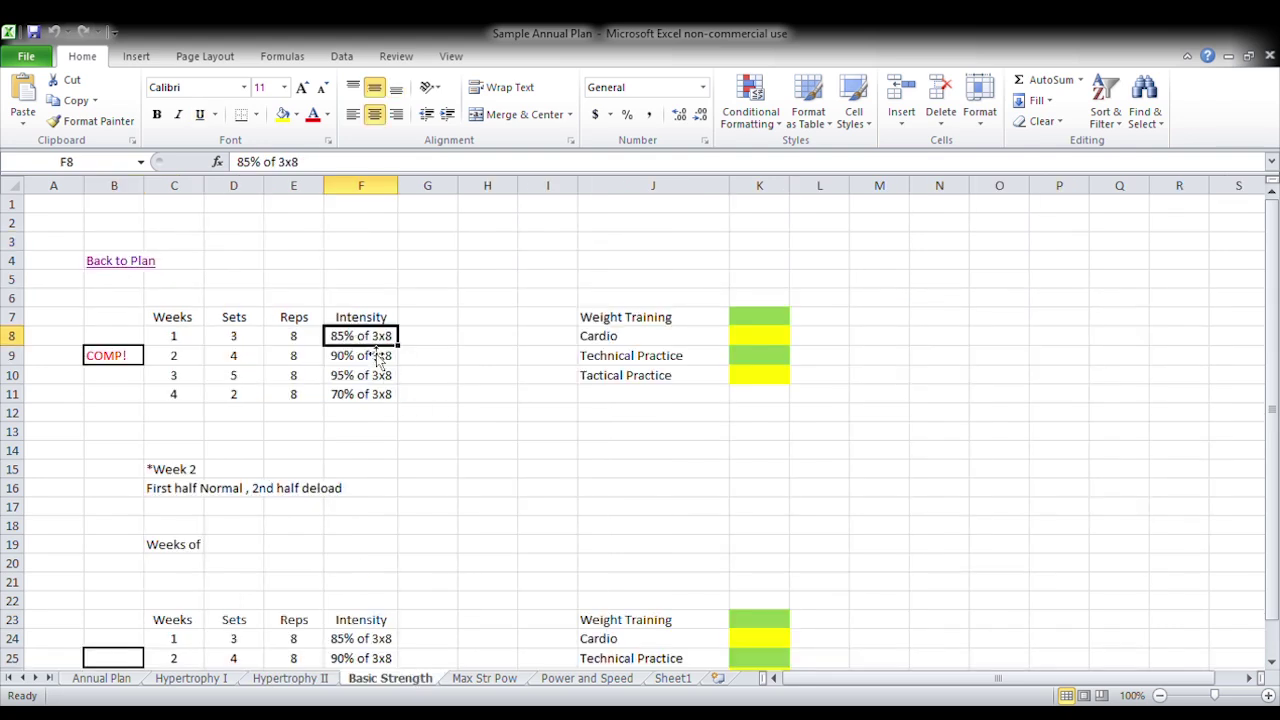
# Step: Compare the Max Str Pow sheet's sets, reps and intensities with those on the Basic Strength sheet
pyautogui.click(478, 680)
pyautogui.scroll(3, 430, 468)
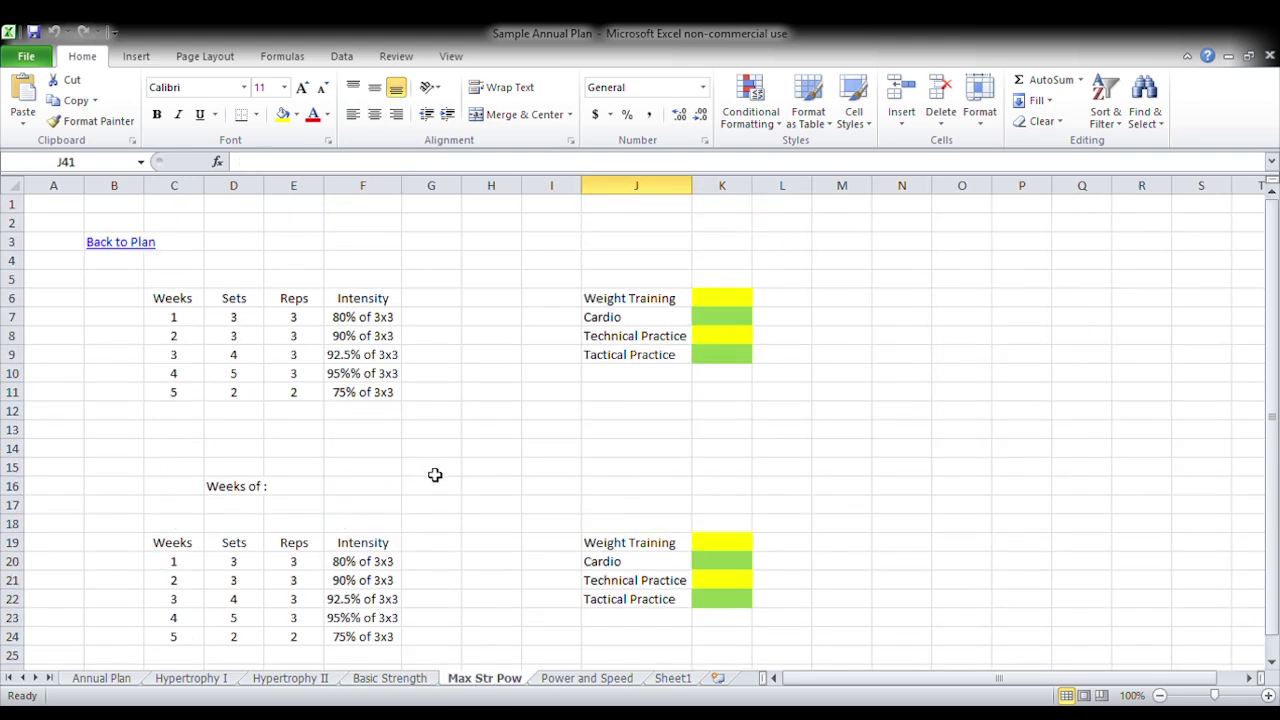
pyautogui.click(400, 681)
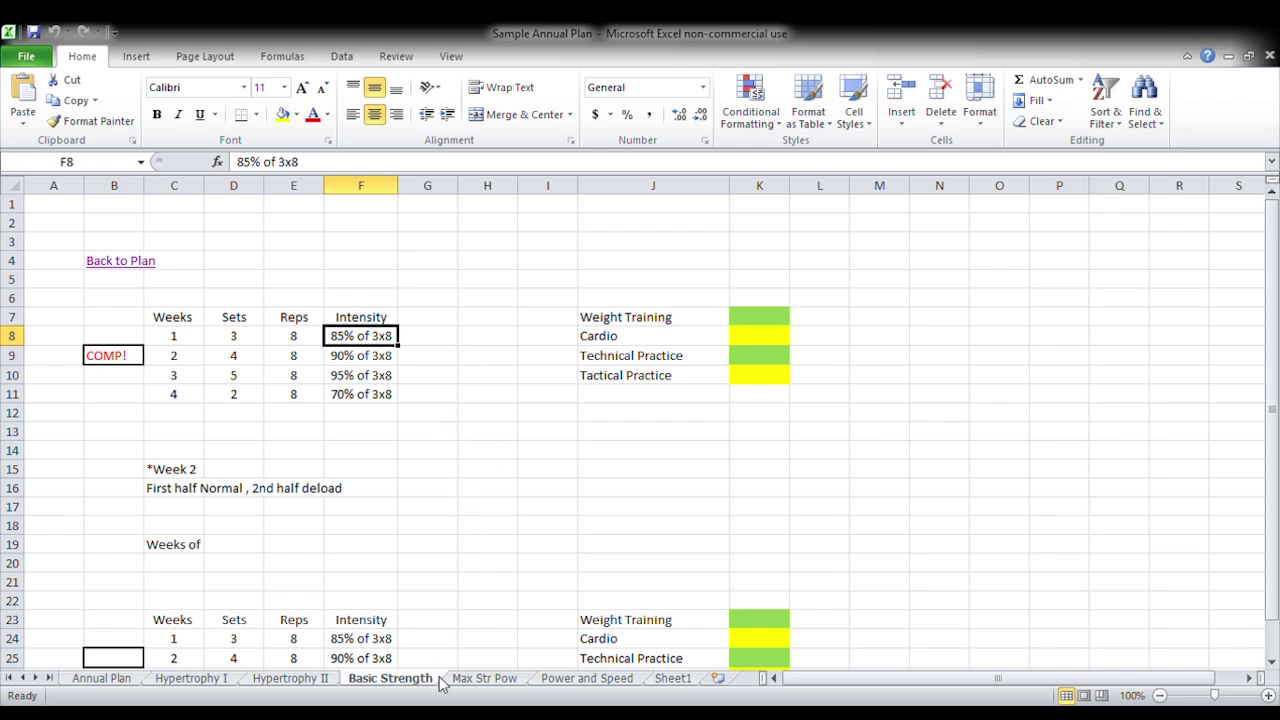
pyautogui.click(488, 682)
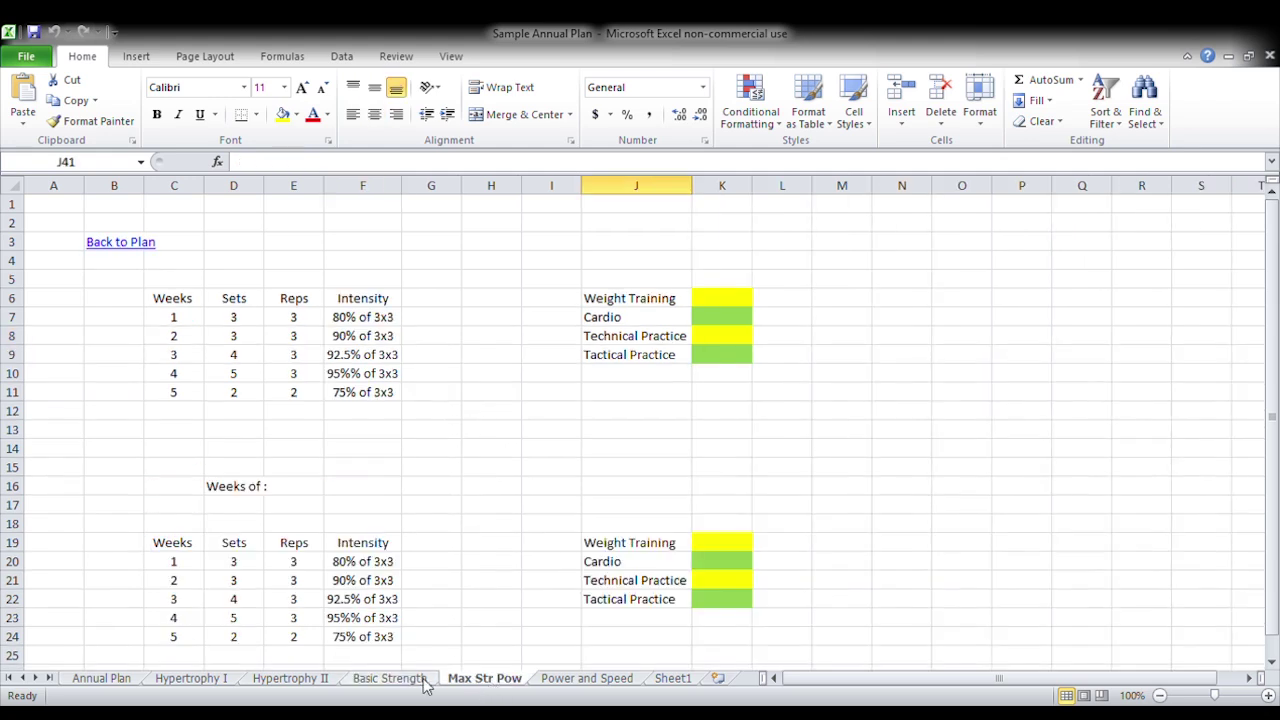
pyautogui.click(424, 684)
pyautogui.click(484, 688)
pyautogui.click(292, 320)
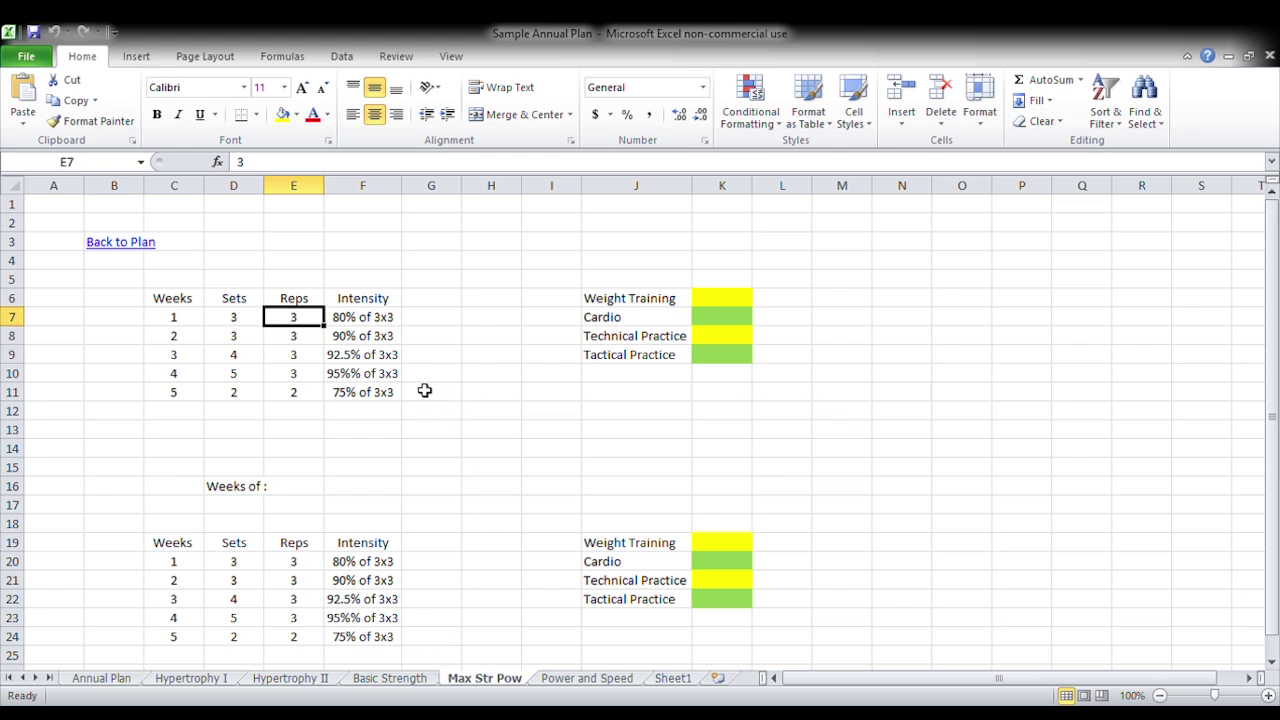
# Step: Review the sets and intensity columns on the Power and Speed sheet and return to the Annual Plan sheet
pyautogui.click(602, 679)
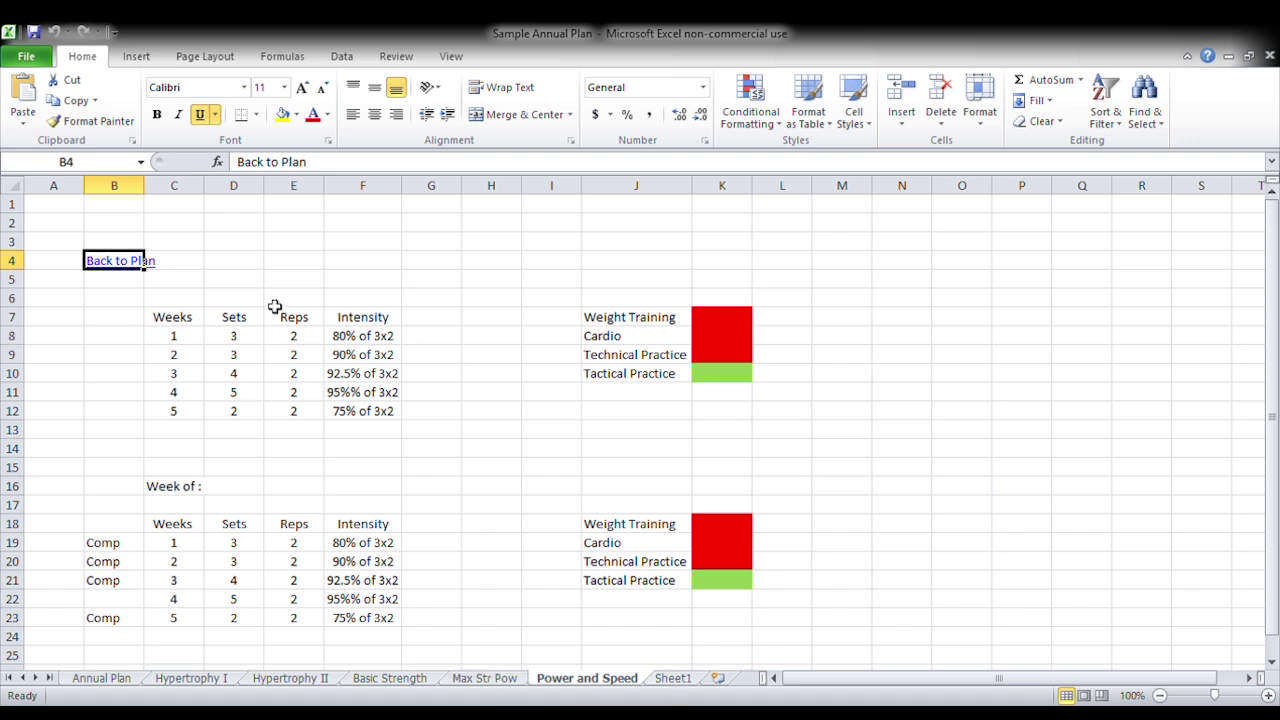
pyautogui.moveTo(254, 337); pyautogui.dragTo(254, 392)
pyautogui.moveTo(350, 337); pyautogui.dragTo(396, 398)
pyautogui.click(545, 490)
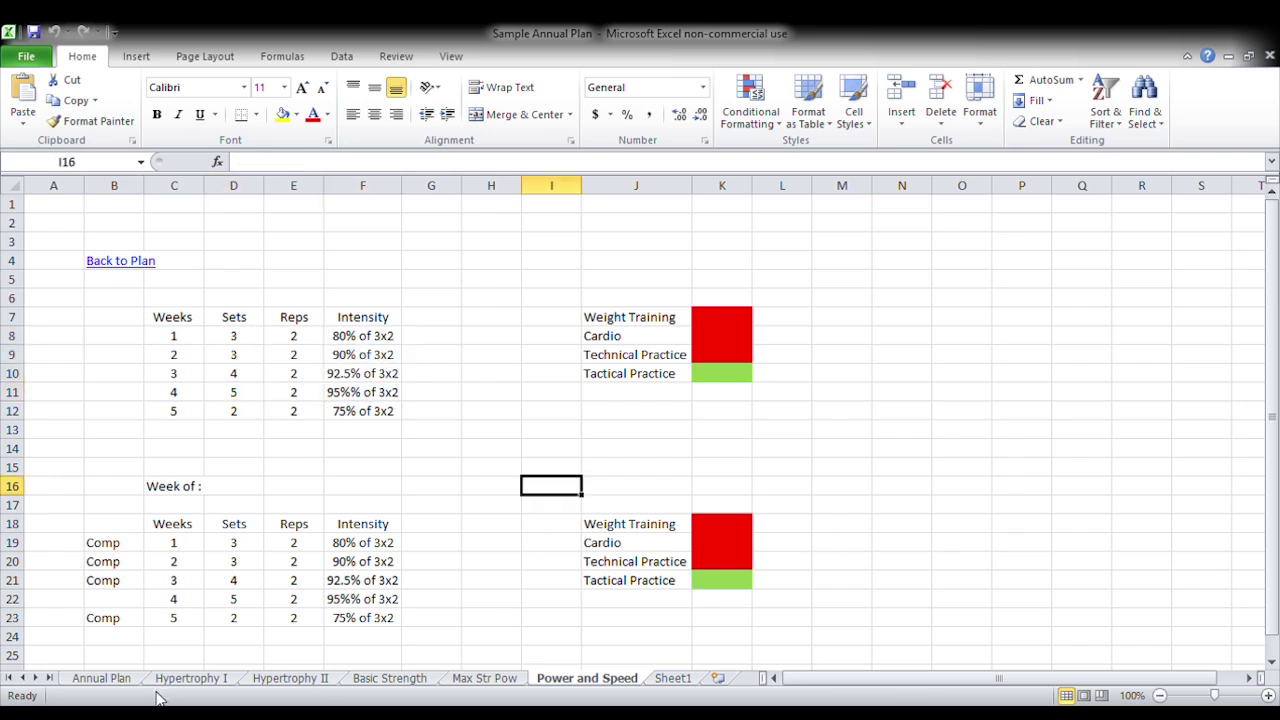
pyautogui.click(103, 679)
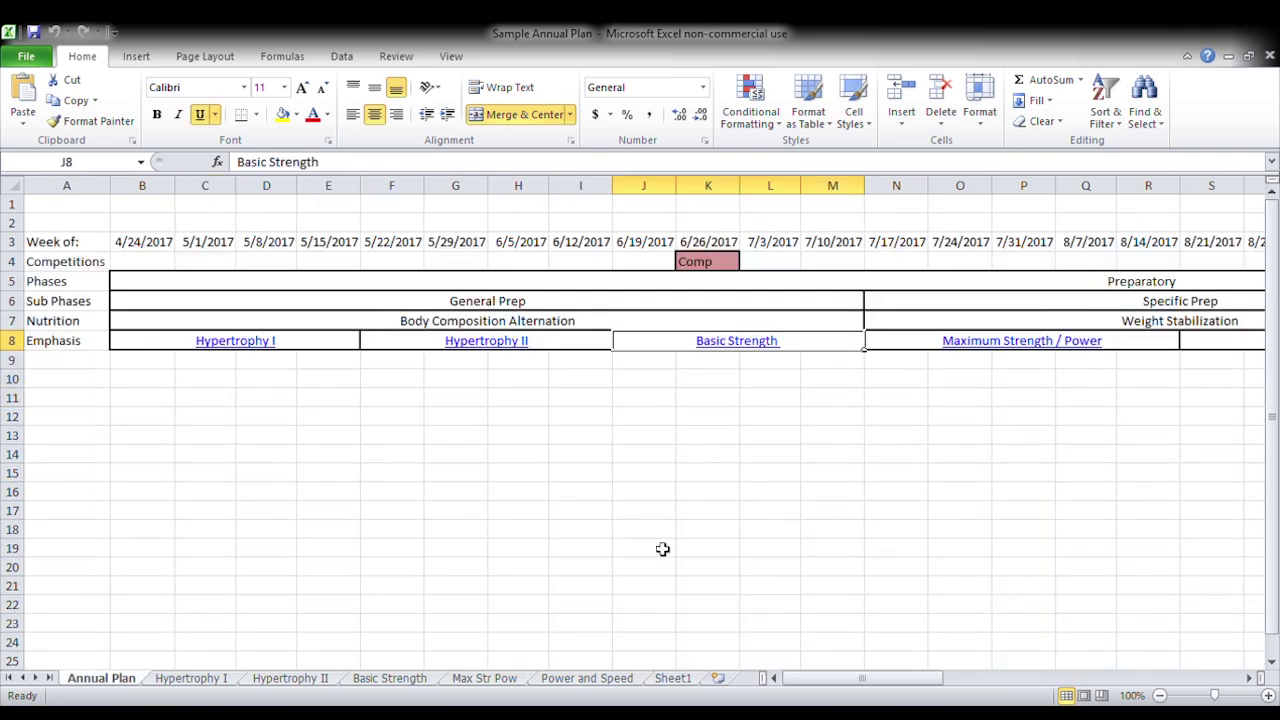
pyautogui.click(600, 567)
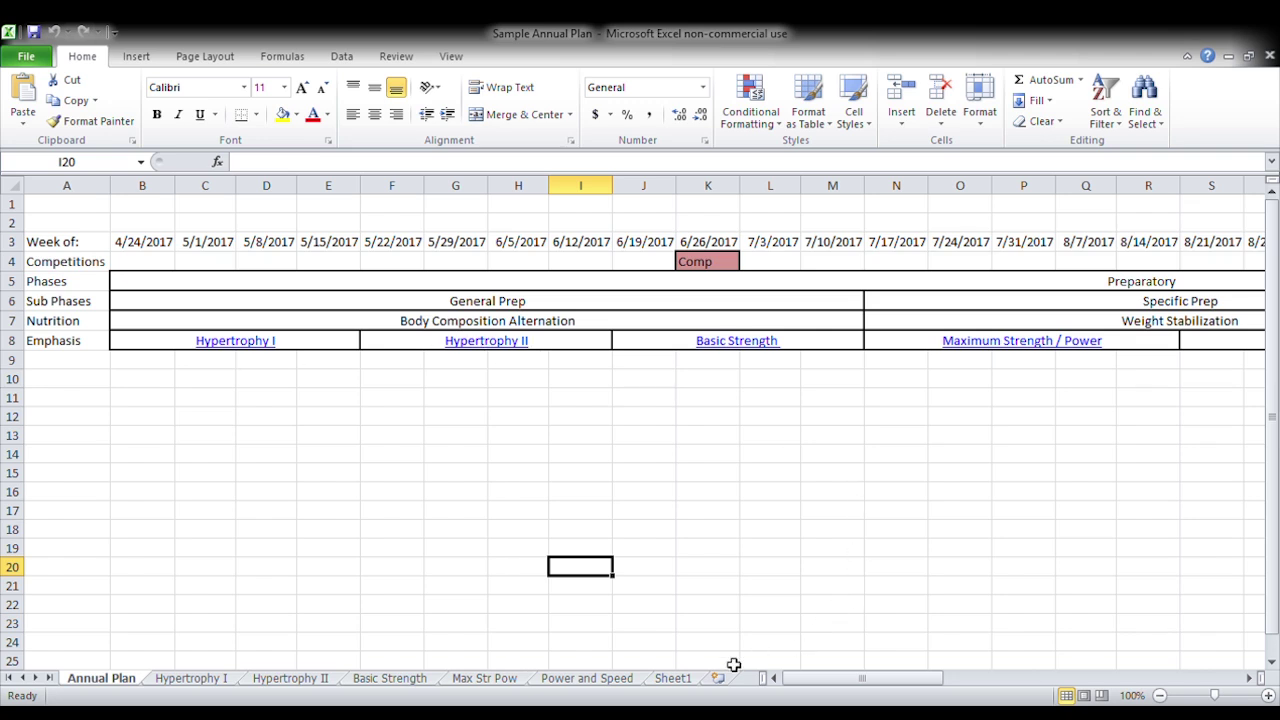
# Step: Enter the note "1) Exercise selection matches the goal of the training phase" in cell D4 of Sheet1
pyautogui.click(672, 678)
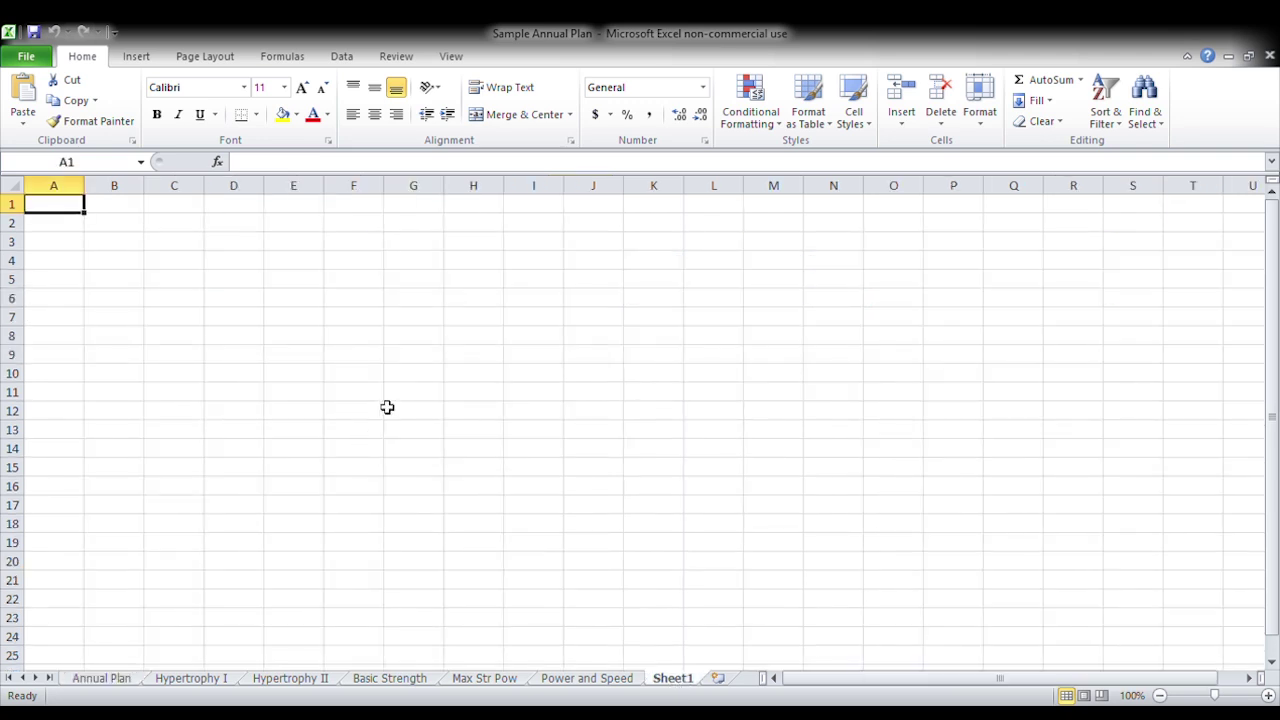
pyautogui.click(231, 262)
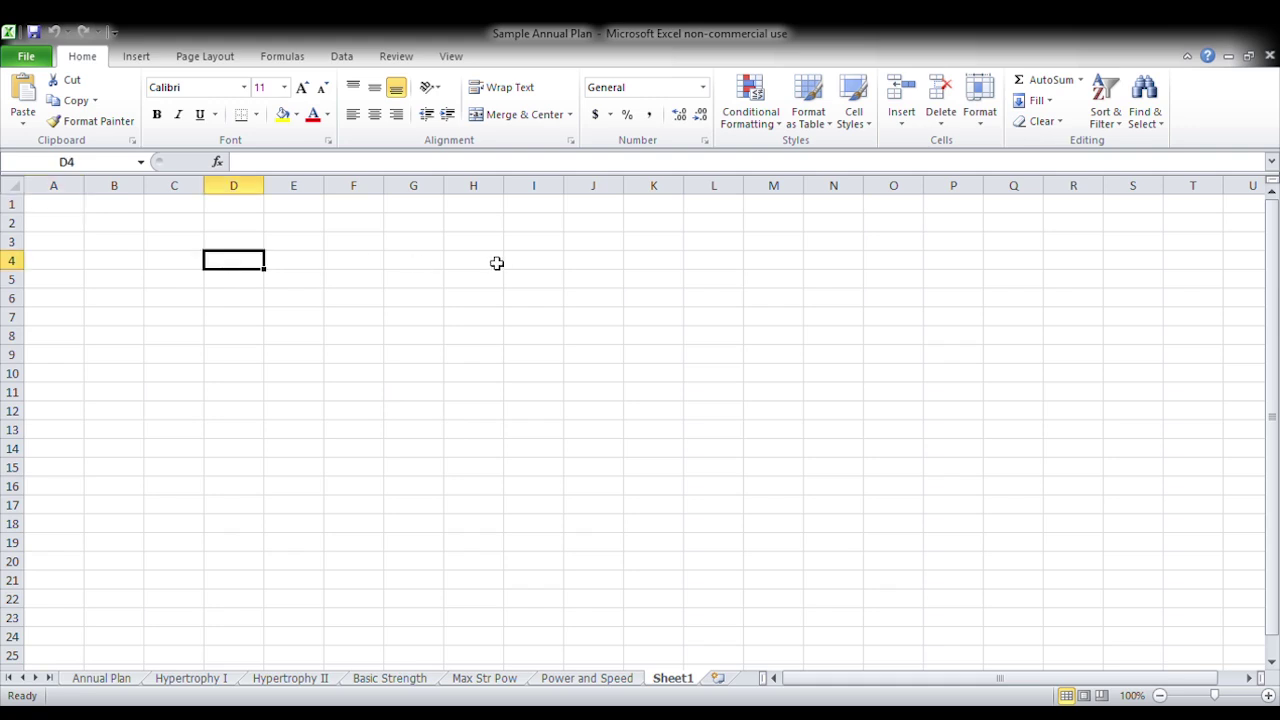
pyautogui.write('!')
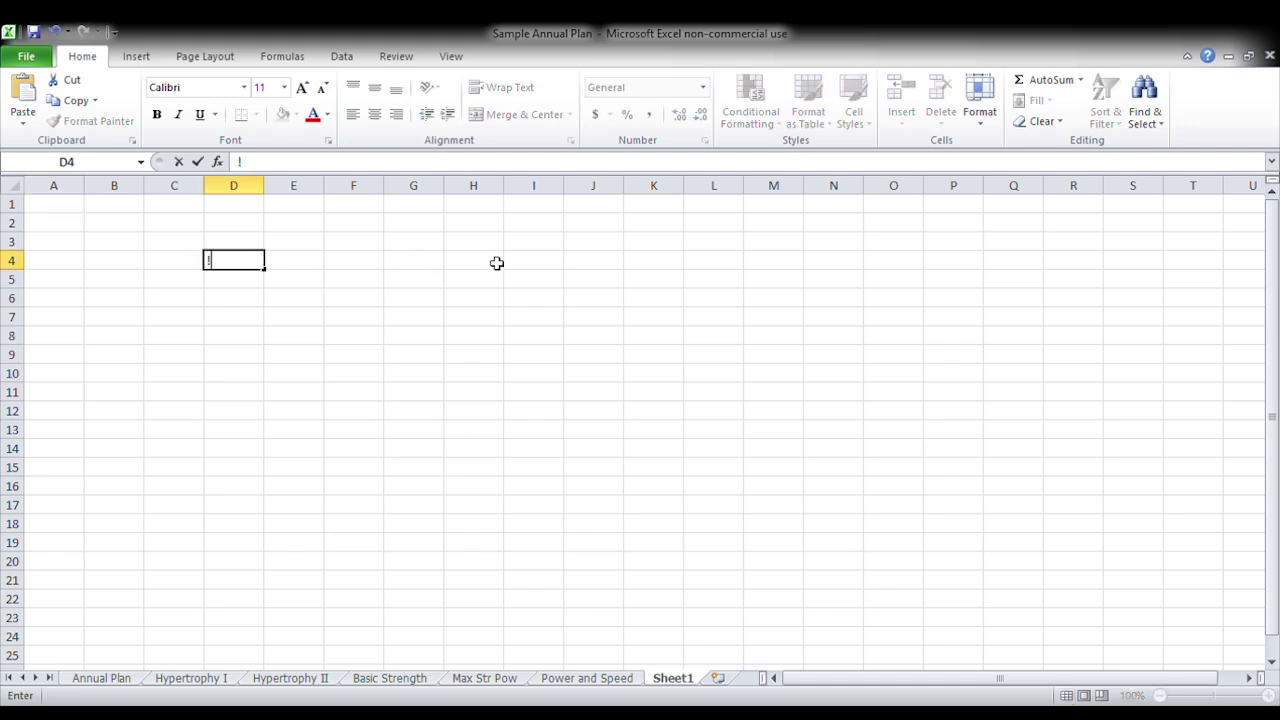
pyautogui.press('BackSpace')
pyautogui.write('1) Exercise sele')
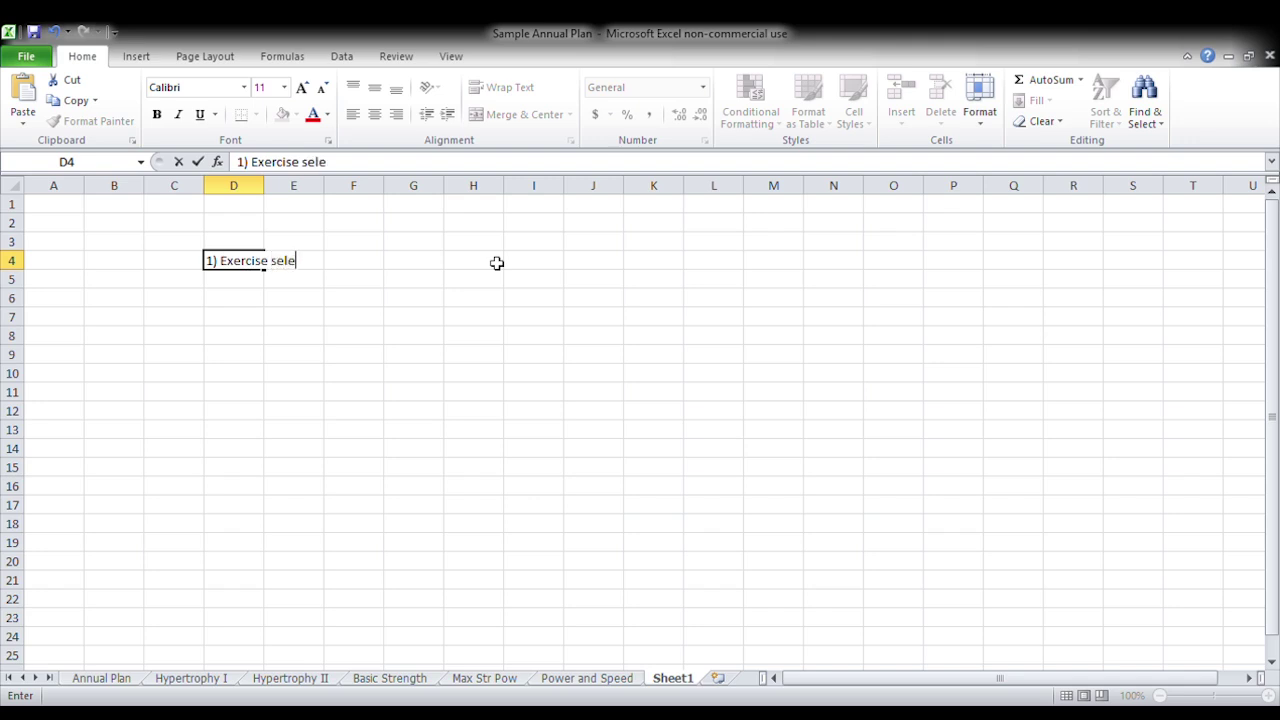
pyautogui.write('ction matches')
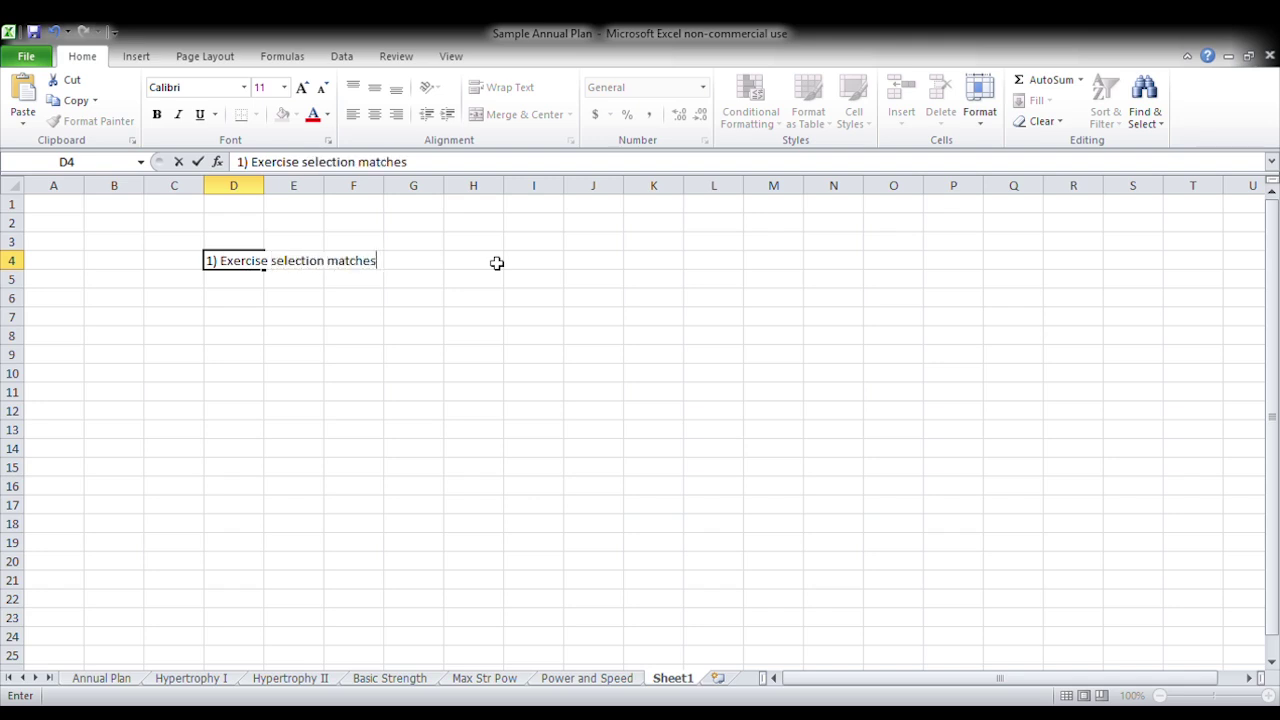
pyautogui.write(' the goal of the ')
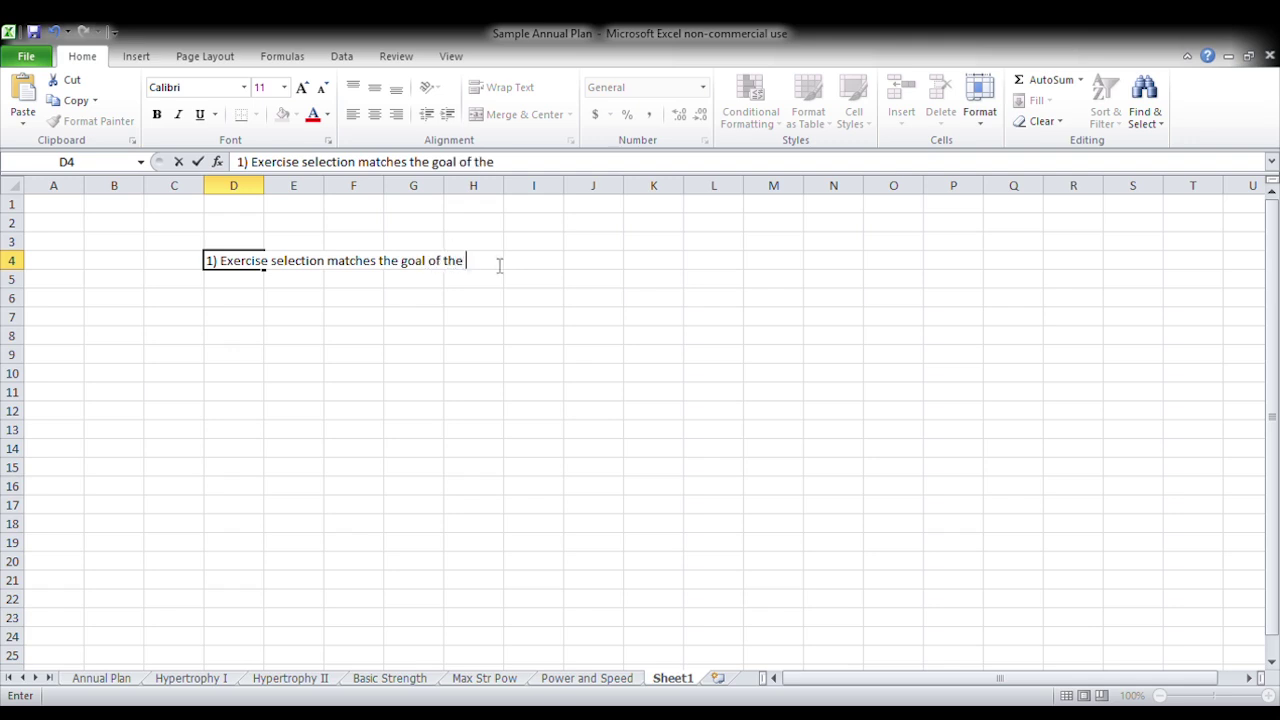
pyautogui.write('training phase')
pyautogui.press('Return')
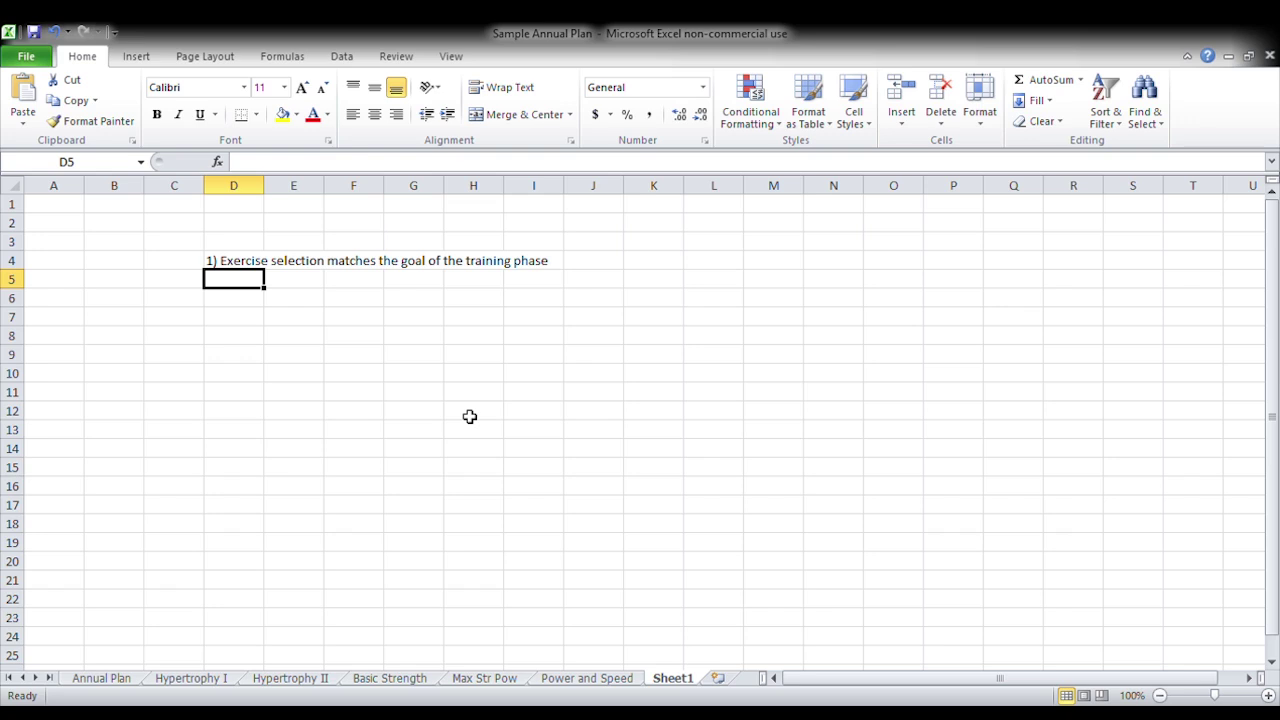
# Step: Enter the note "2) Phase potentiate across mesocycle" in cell D5
pyautogui.write('2) ')
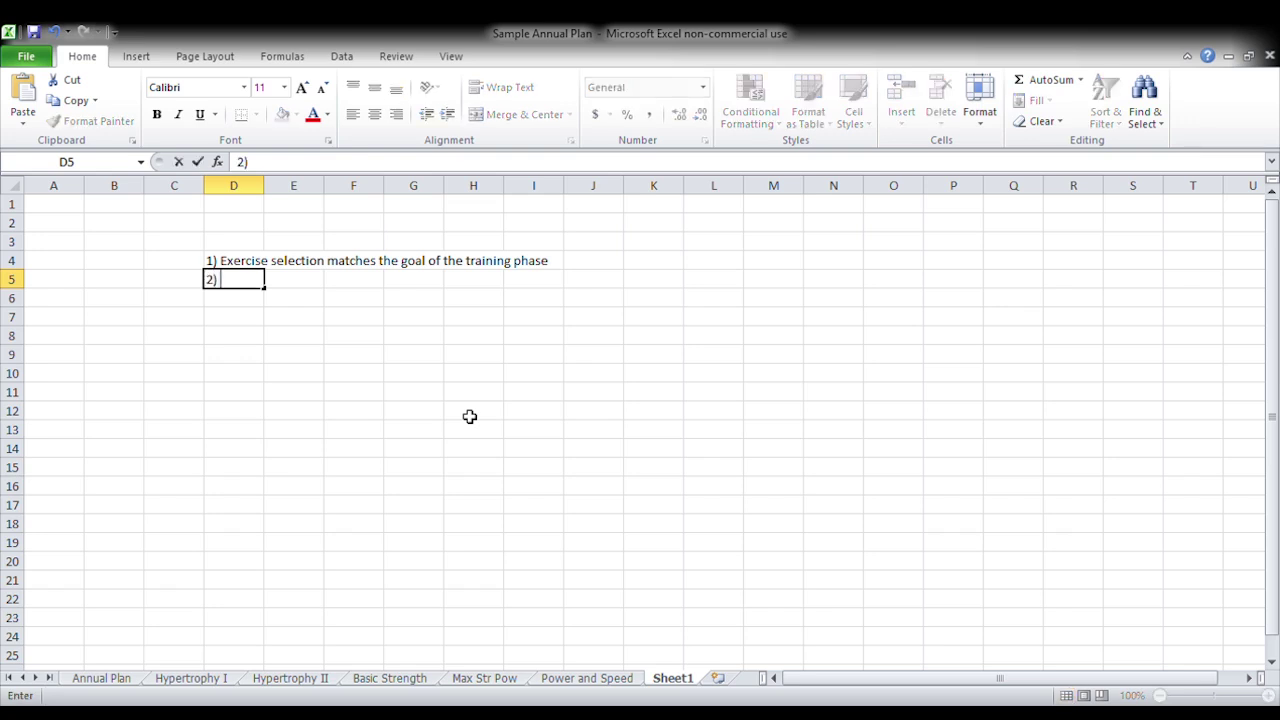
pyautogui.write('Phase pote')
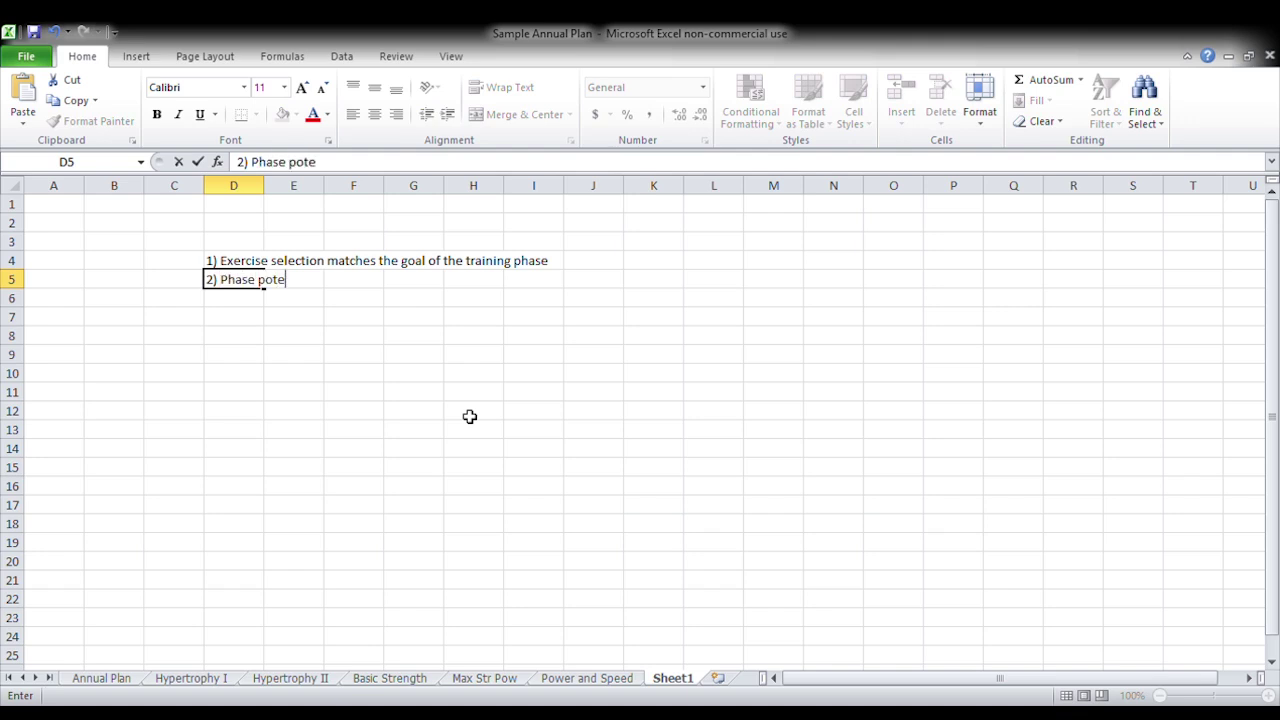
pyautogui.write('ntiate across mesocycle')
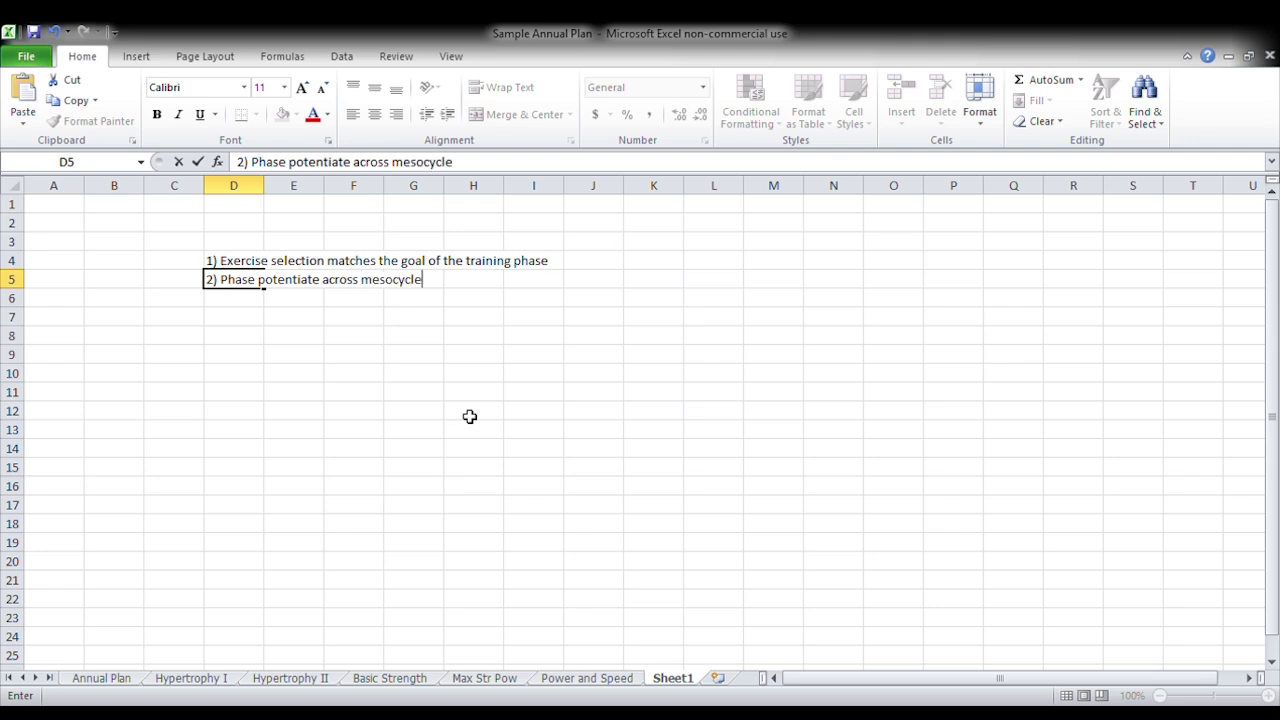
pyautogui.press('Return')
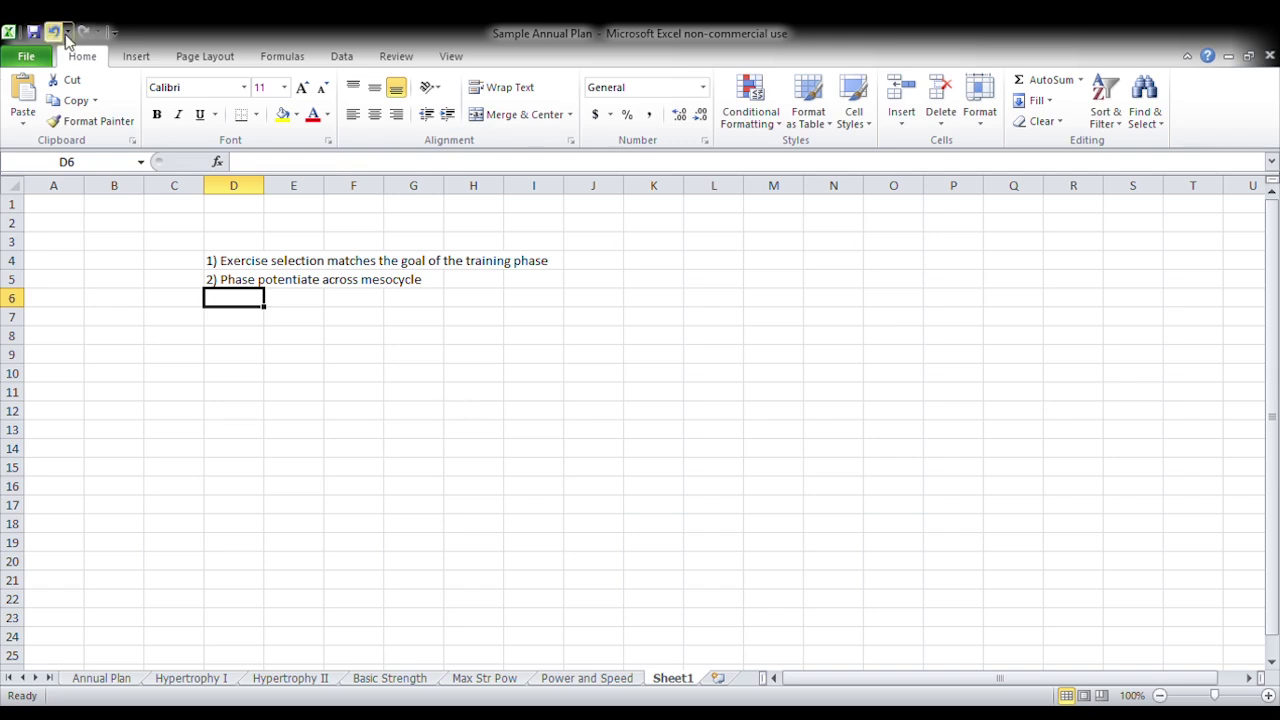
pyautogui.click(296, 264)
pyautogui.click(229, 306)
pyautogui.click(225, 284)
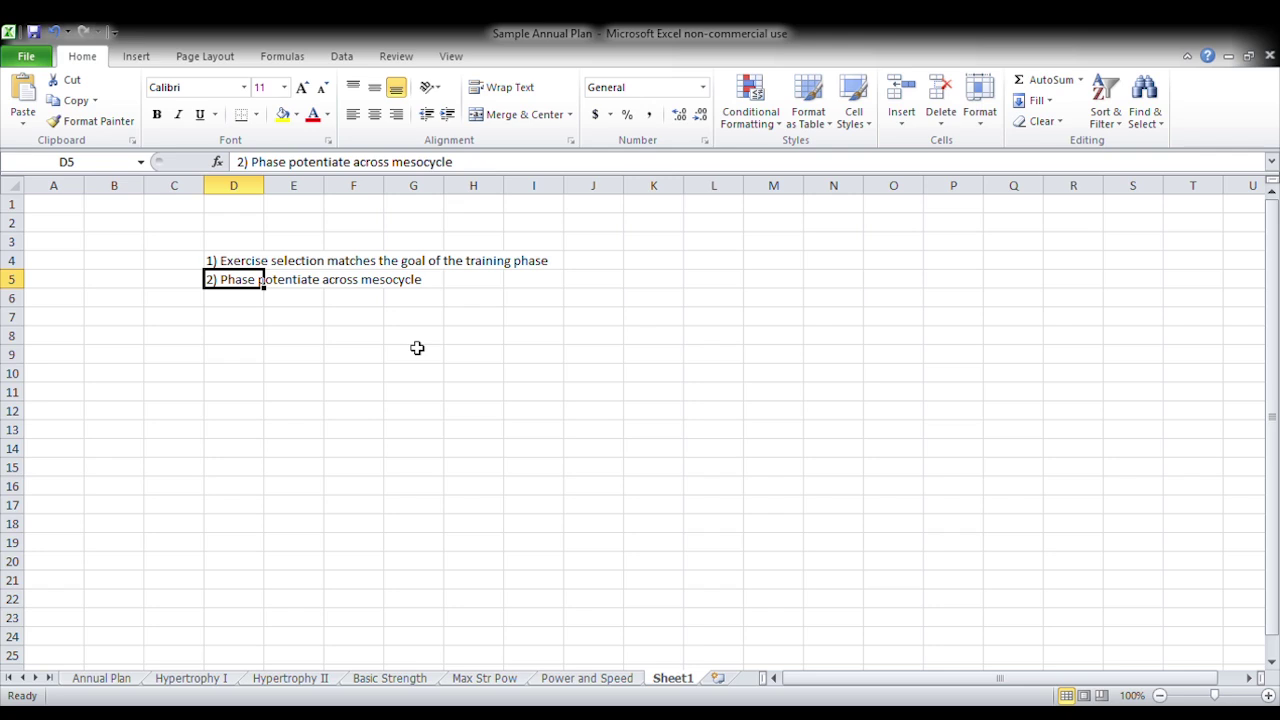
# Step: Add the third principle, "3) Heavy / Light", in cell D6 below the phase potentiation note
pyautogui.press('Down')
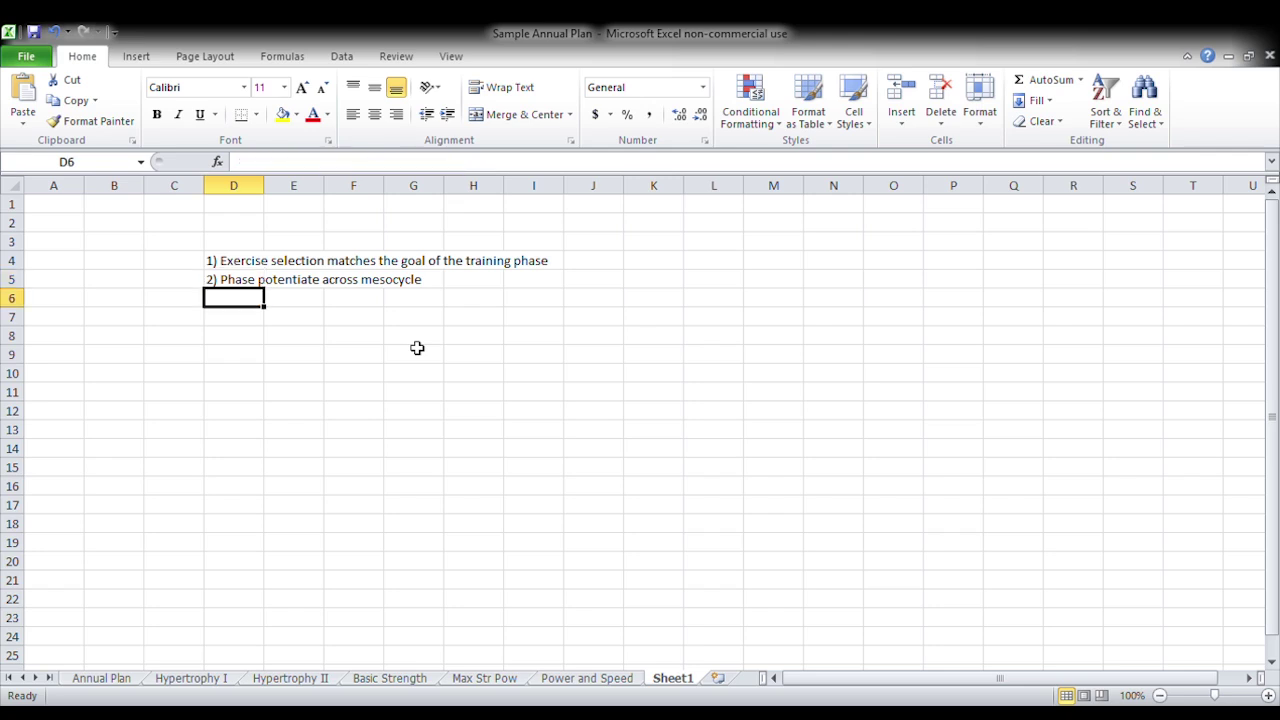
pyautogui.write('3')
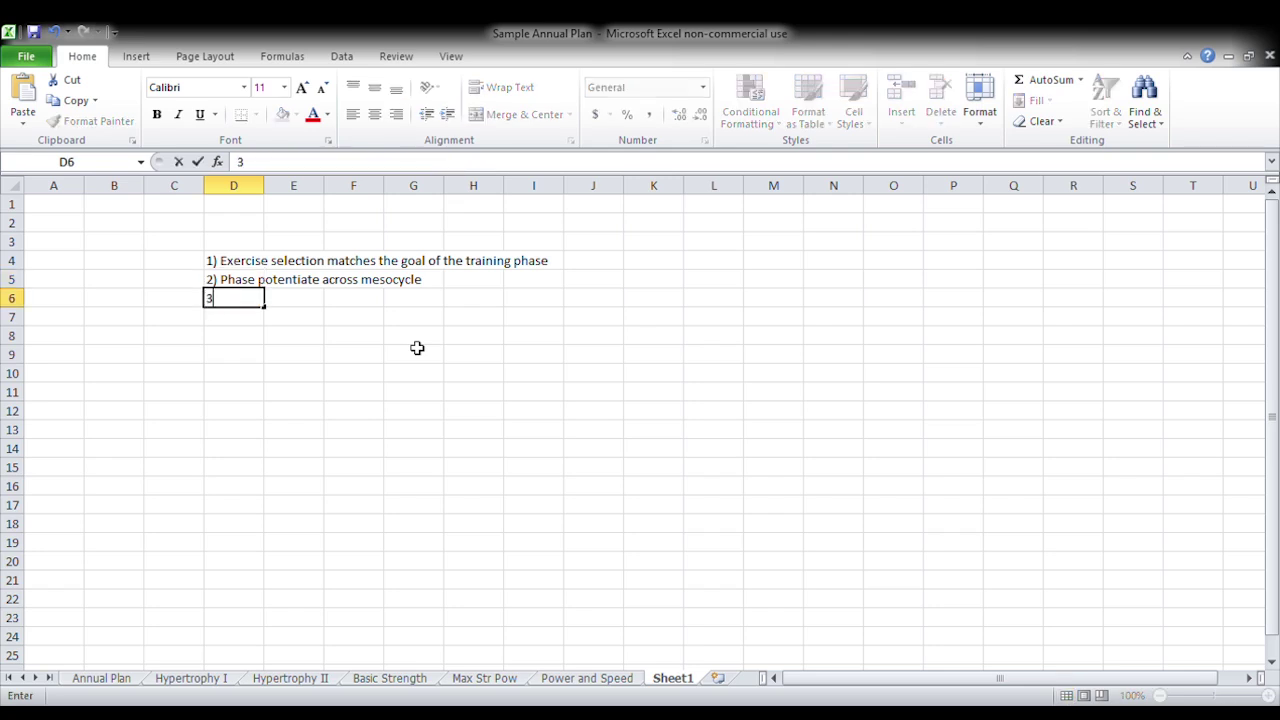
pyautogui.write(') Heavy ')
pyautogui.write('ligh')
pyautogui.press('BackSpace')
pyautogui.press('BackSpace')
pyautogui.press('BackSpace')
pyautogui.press('BackSpace')
pyautogui.write('/ Li')
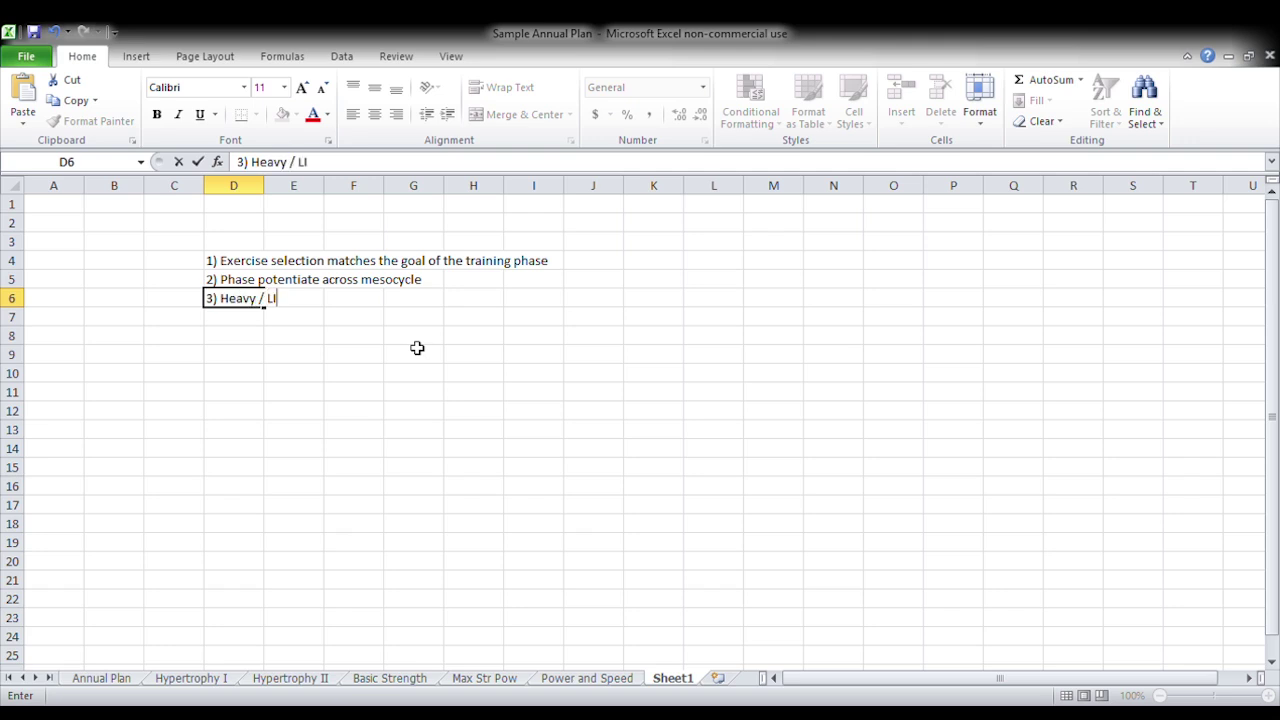
pyautogui.write('ght')
pyautogui.press('Return')
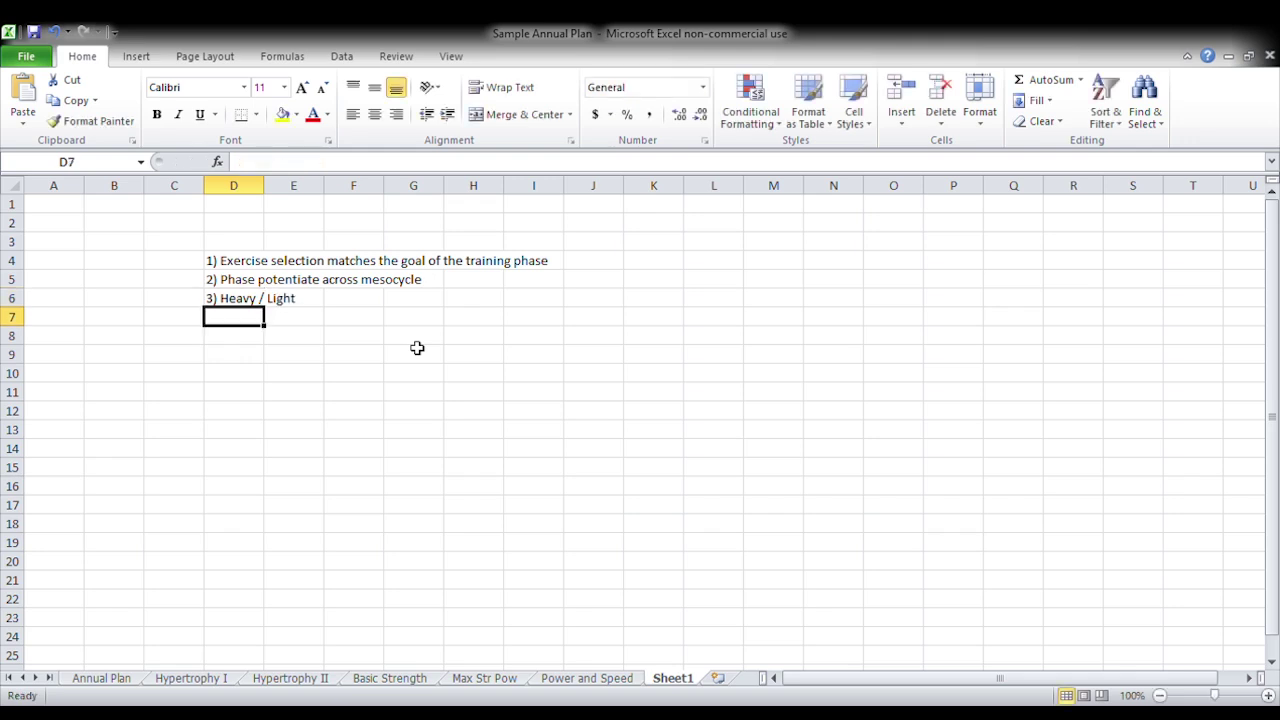
# Step: Enter the fourth principle, "4) Momentum", in cell D7
pyautogui.write('4)')
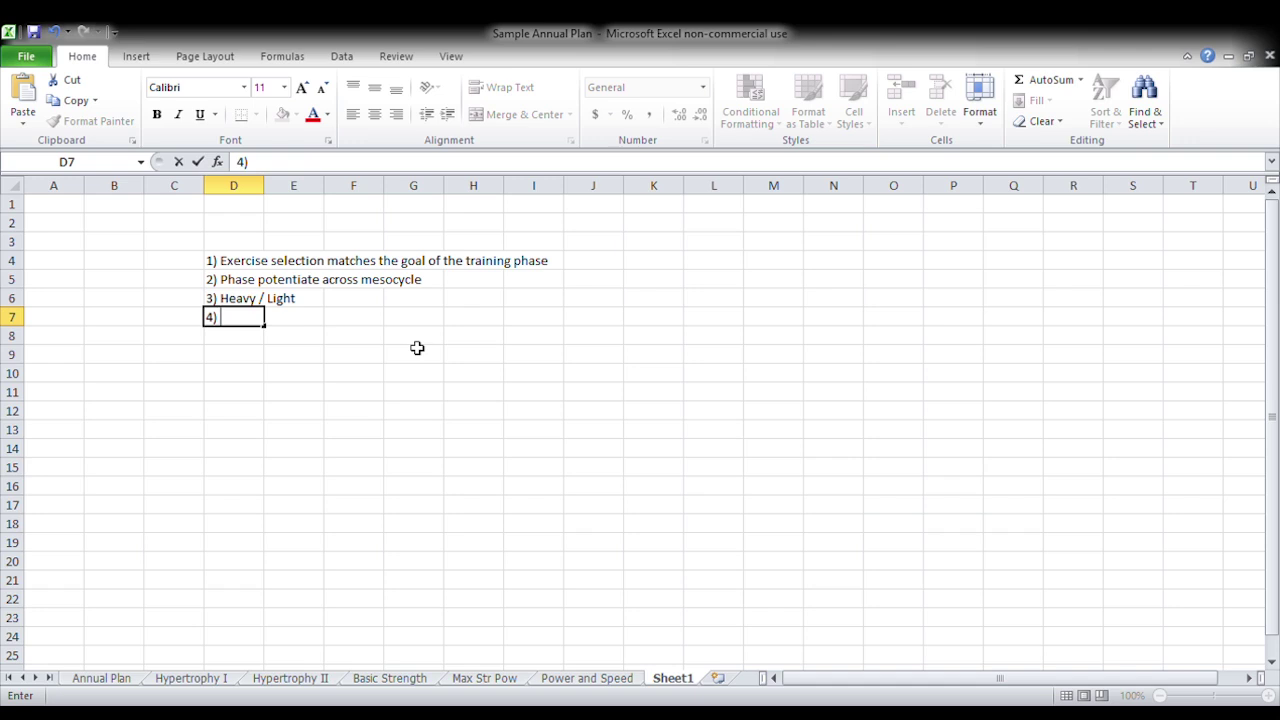
pyautogui.write('Momentum -')
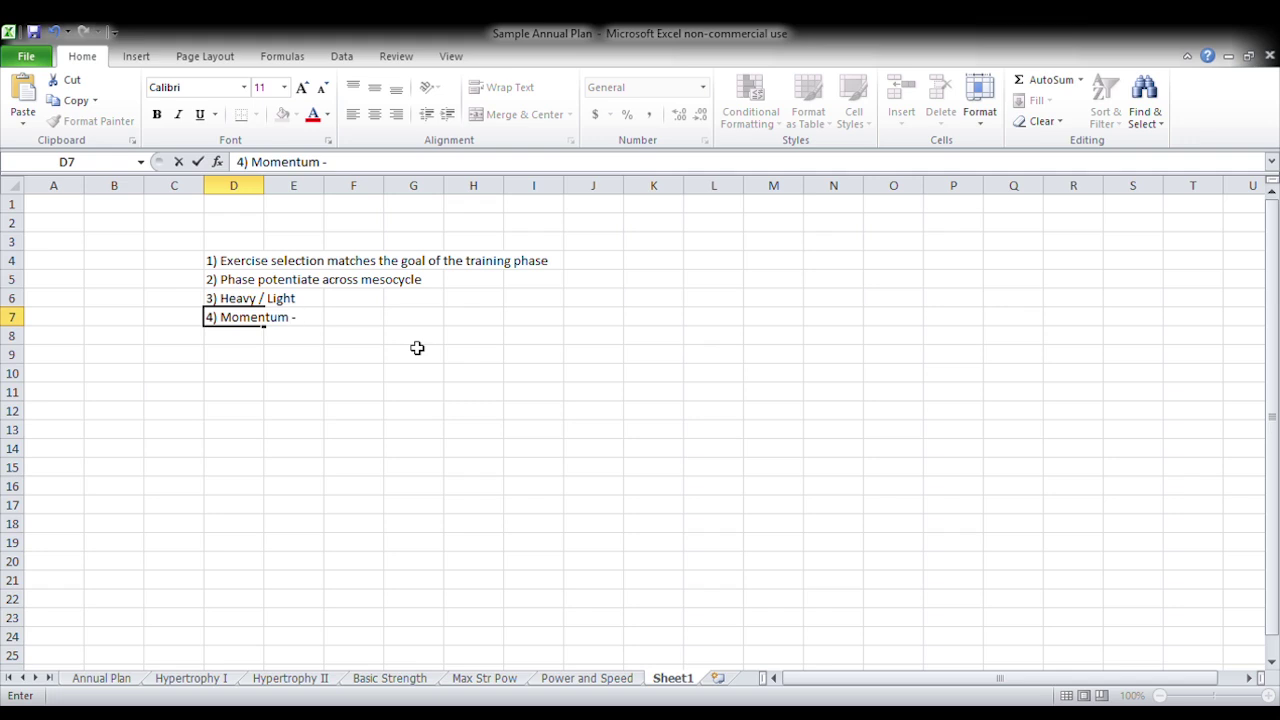
pyautogui.press('BackSpace')
pyautogui.press('BackSpace')
pyautogui.press('Return')
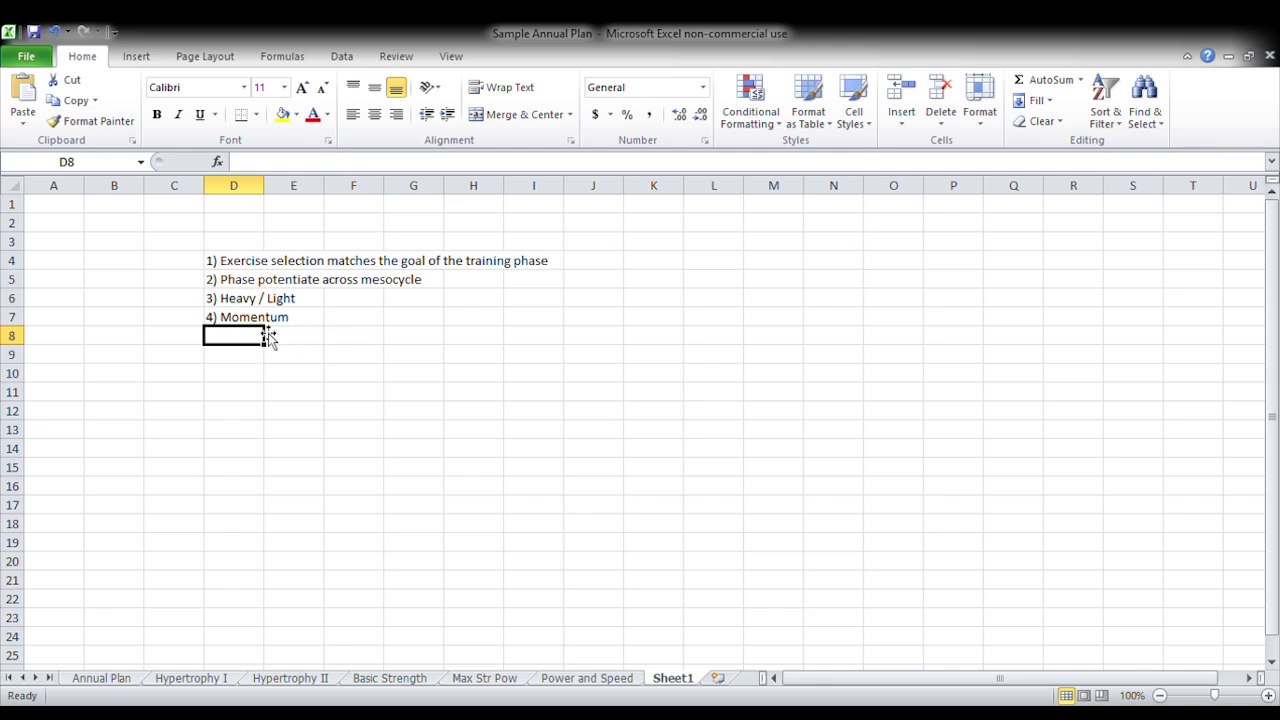
pyautogui.click(256, 318)
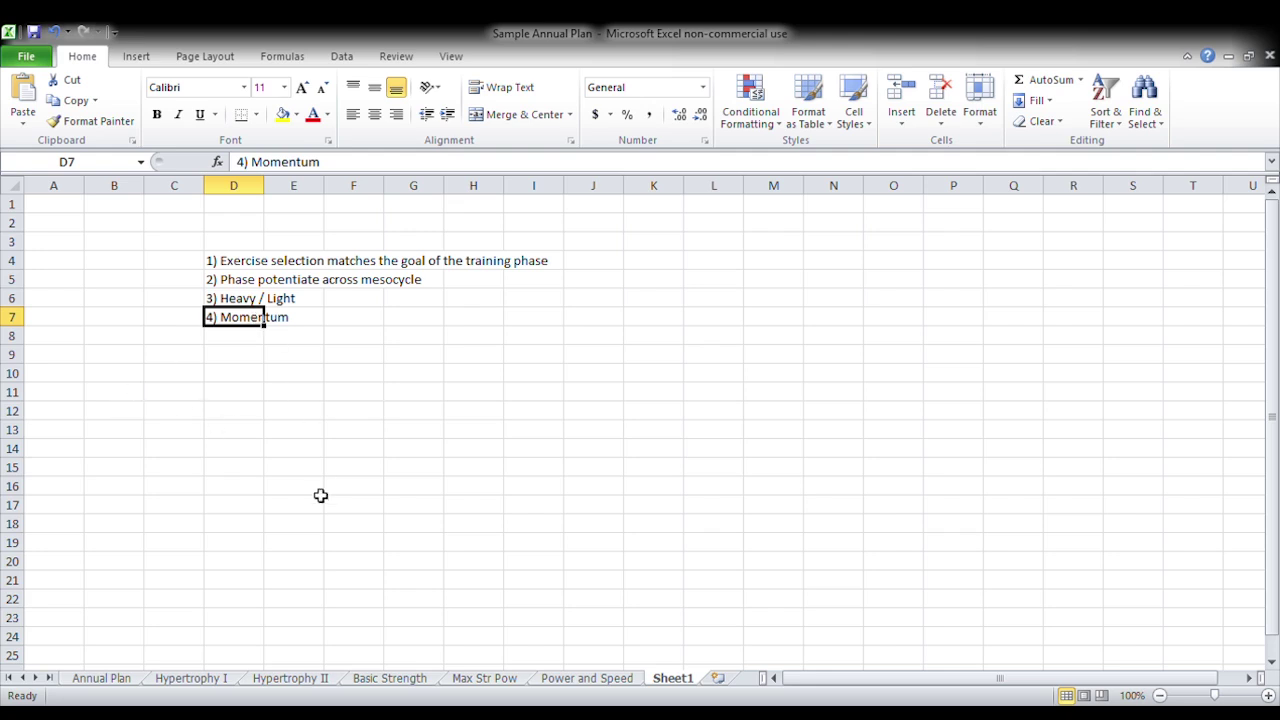
pyautogui.moveTo(230, 260); pyautogui.dragTo(604, 318)
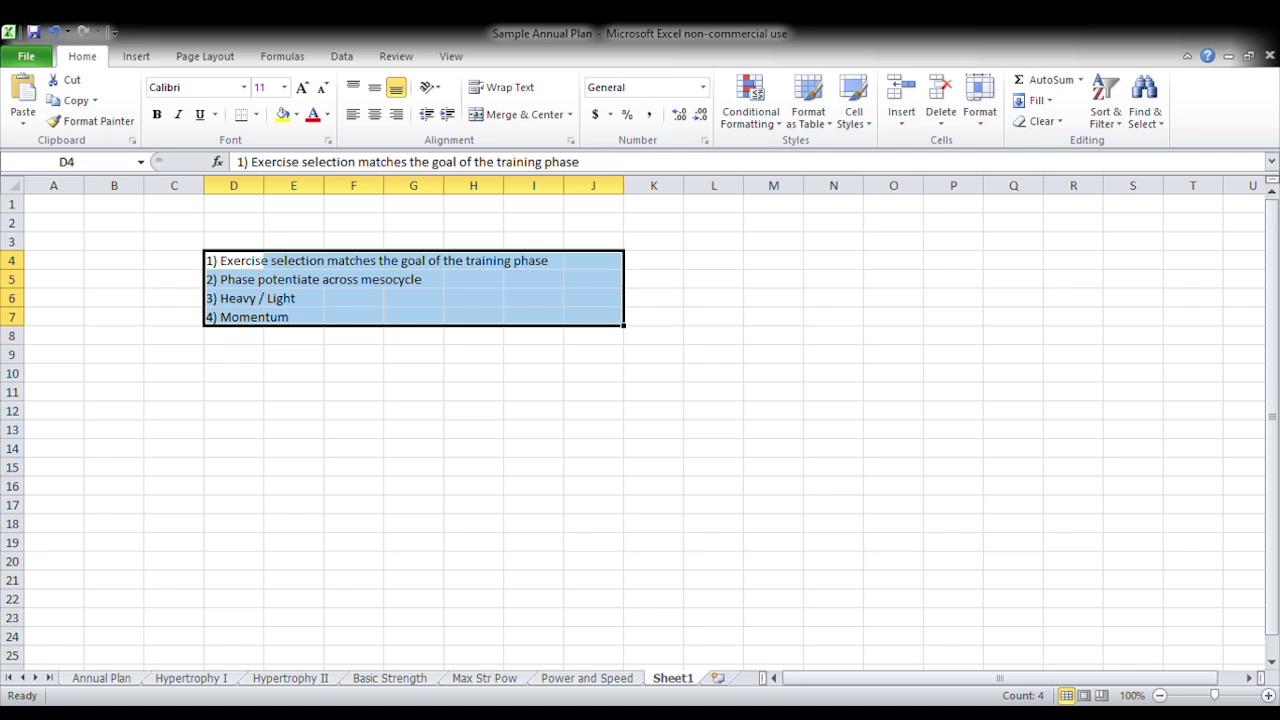
pyautogui.click(405, 415)
pyautogui.click(438, 393)
pyautogui.click(351, 367)
pyautogui.click(360, 400)
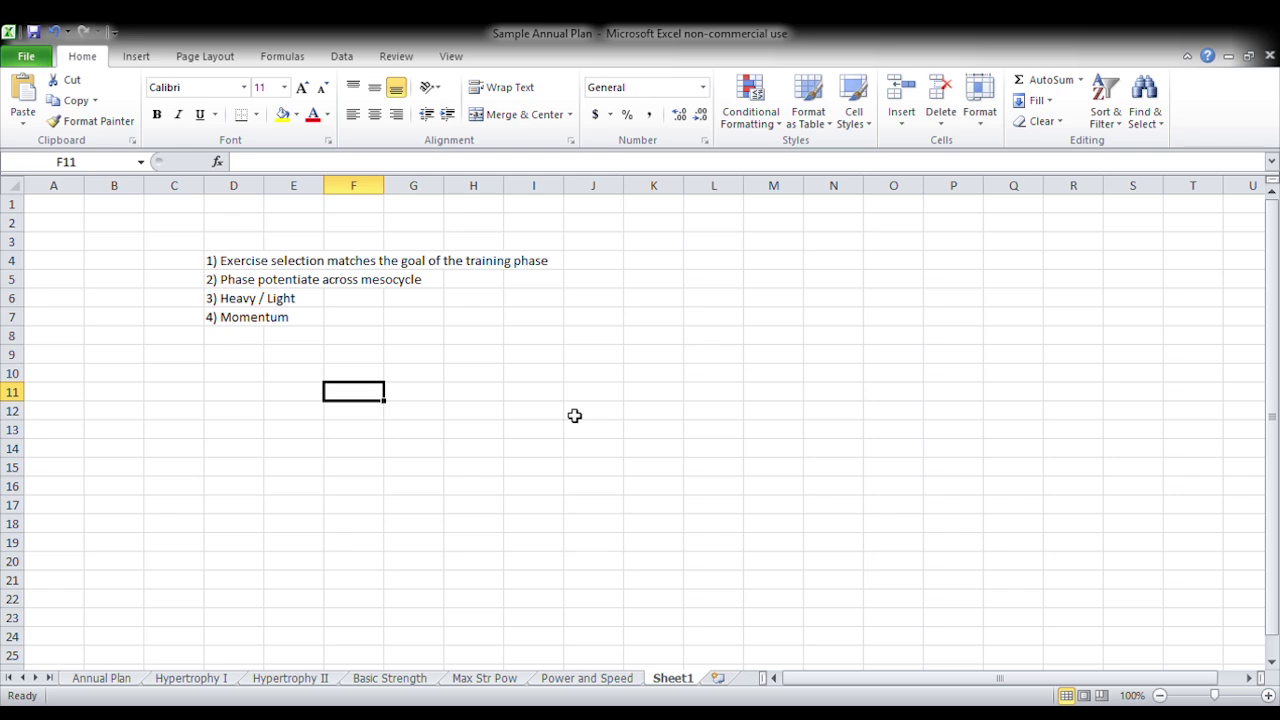
pyautogui.write('H')
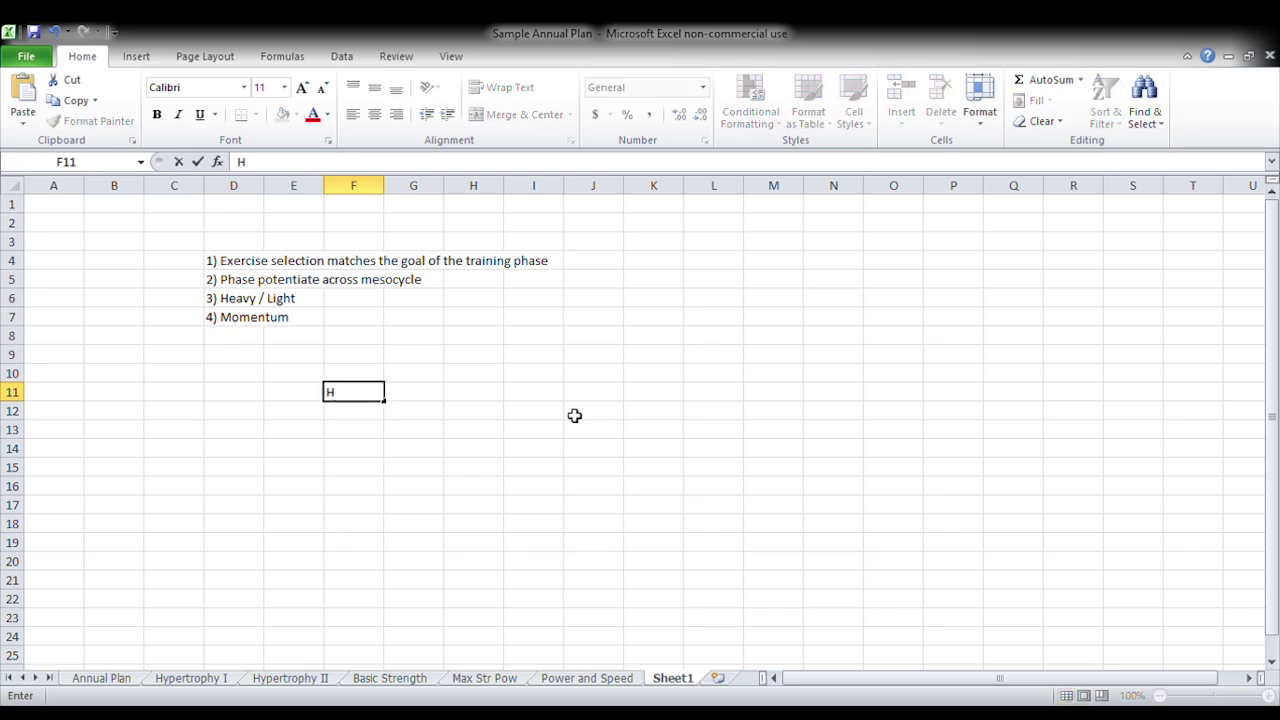
pyautogui.press('BackSpace')
# Step: Enter the heading "Hypertrophy" in cell L11 and widen column L to fit it
pyautogui.click(700, 396)
pyautogui.write('Hyp')
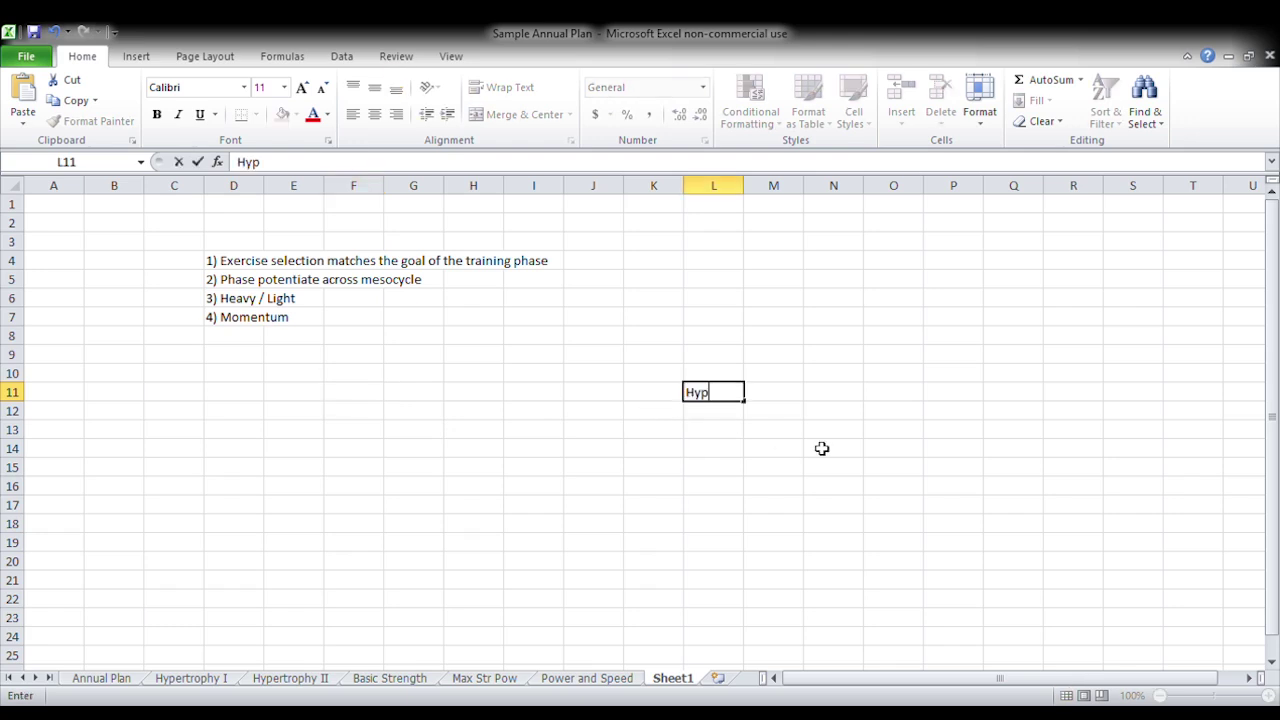
pyautogui.write('ertrophy')
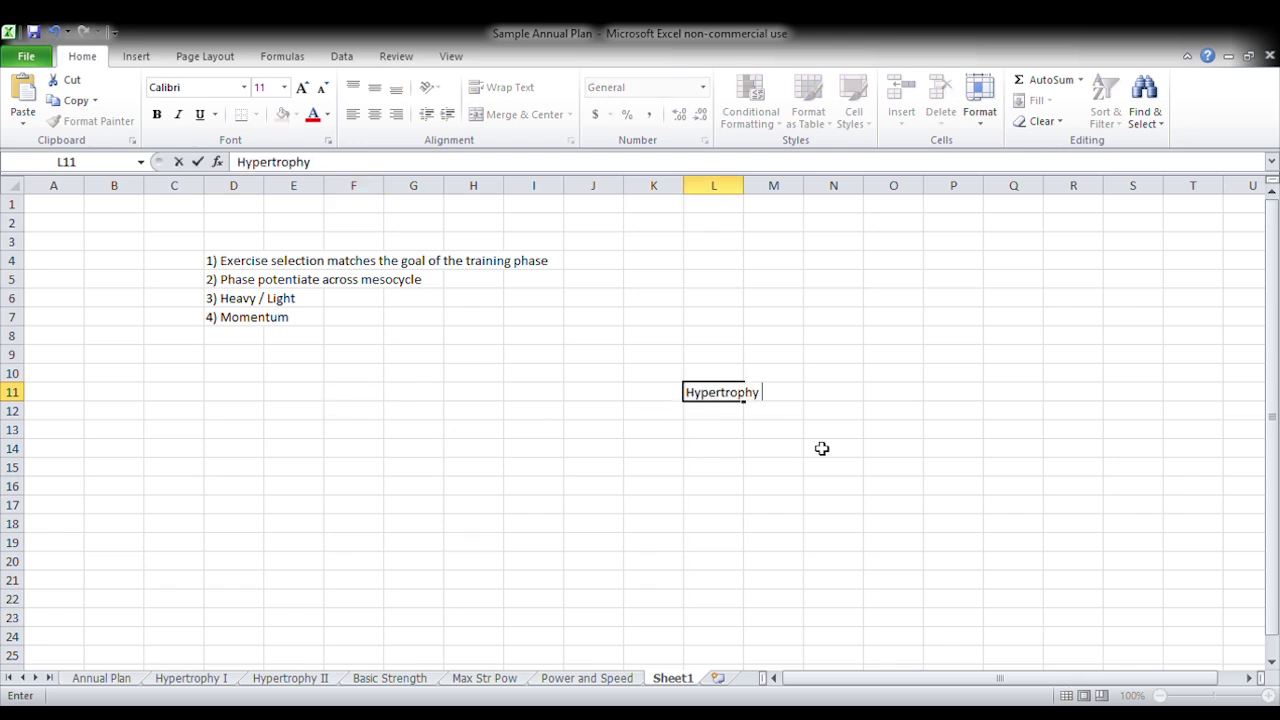
pyautogui.press('Tab')
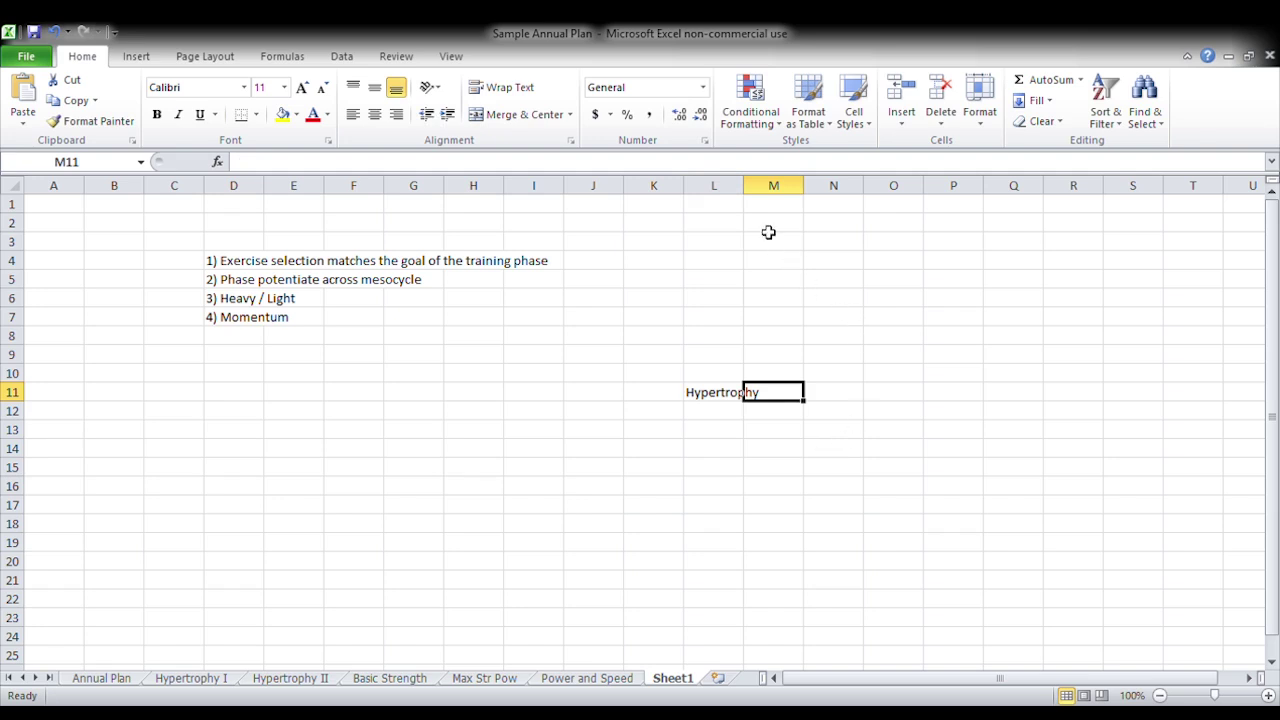
pyautogui.moveTo(745, 187); pyautogui.dragTo(790, 212)
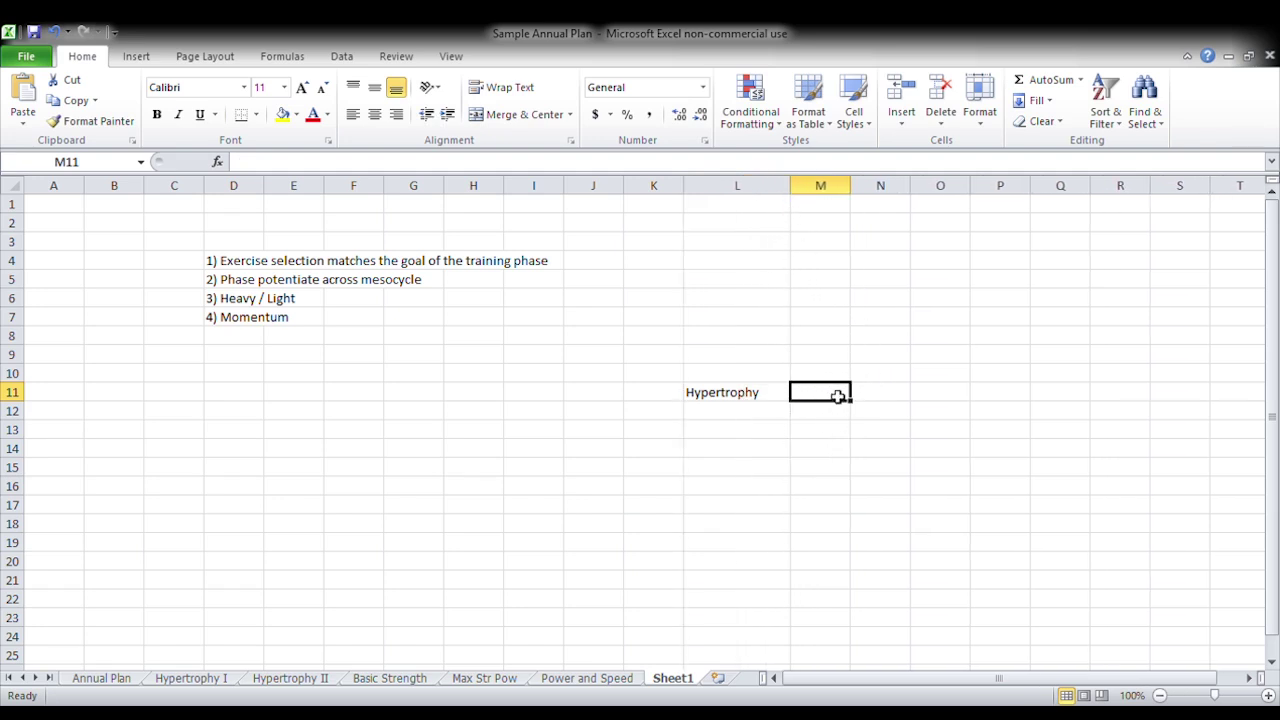
# Step: Enter the headings "Strength" in M11 and "Max Str" in N11 beside the Hypertrophy heading
pyautogui.write('Str')
pyautogui.write('negth')
pyautogui.press('BackSpace')
pyautogui.press('BackSpace')
pyautogui.press('BackSpace')
pyautogui.press('BackSpace')
pyautogui.write('ength')
pyautogui.press('Tab')
pyautogui.write('Max Str')
pyautogui.press('Tab')
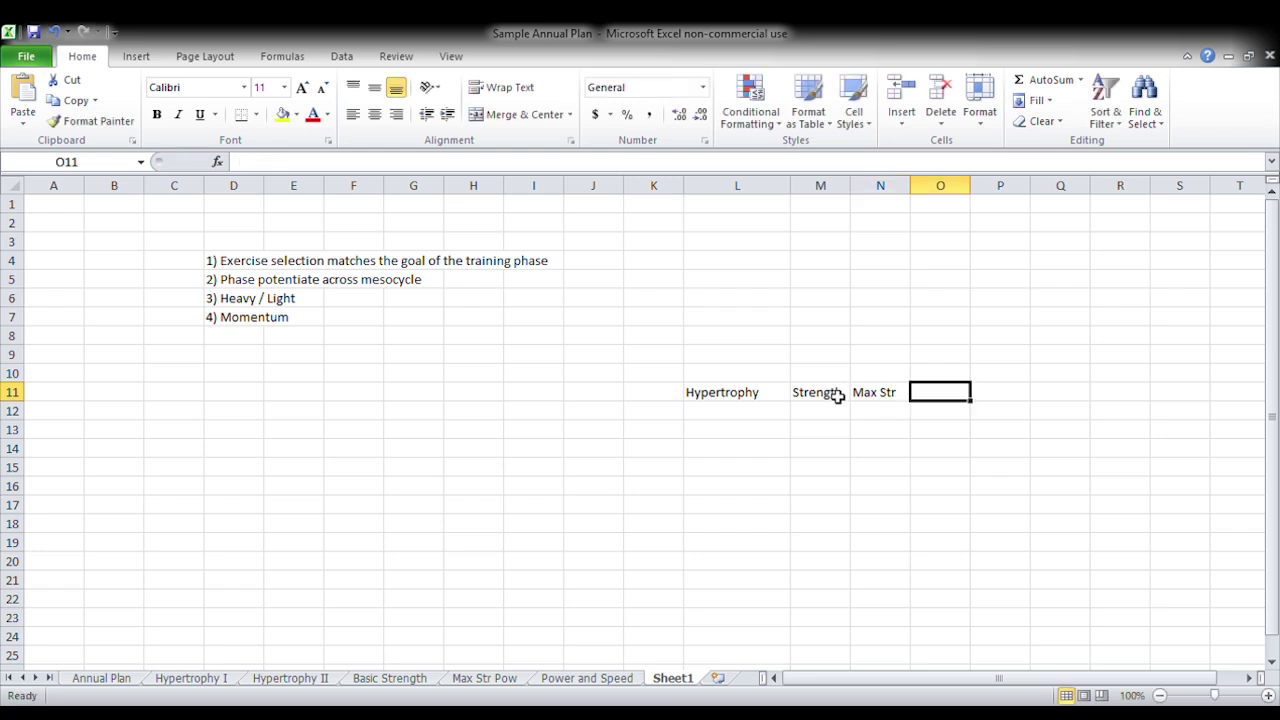
# Step: Widen columns M, N and O, and enter the heading "Power Speed" in cell O11
pyautogui.moveTo(851, 186); pyautogui.dragTo(1078, 200)
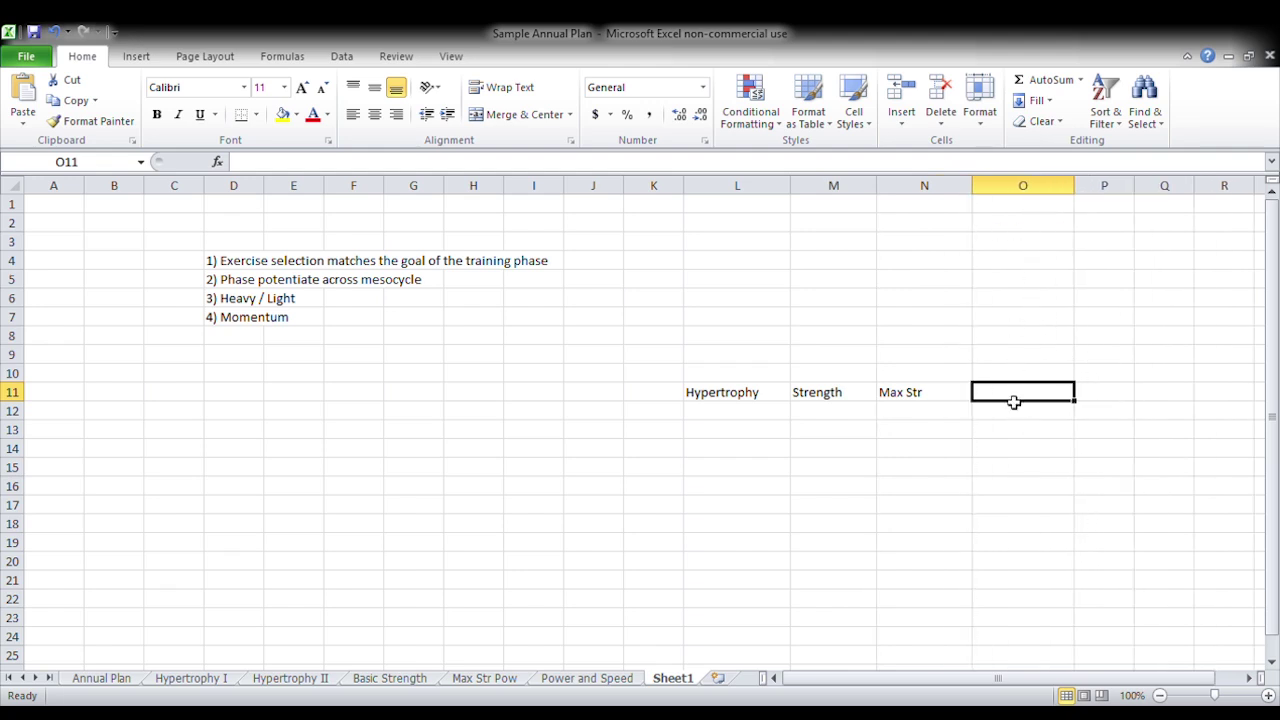
pyautogui.write('o')
pyautogui.press('BackSpace')
pyautogui.write('Poe')
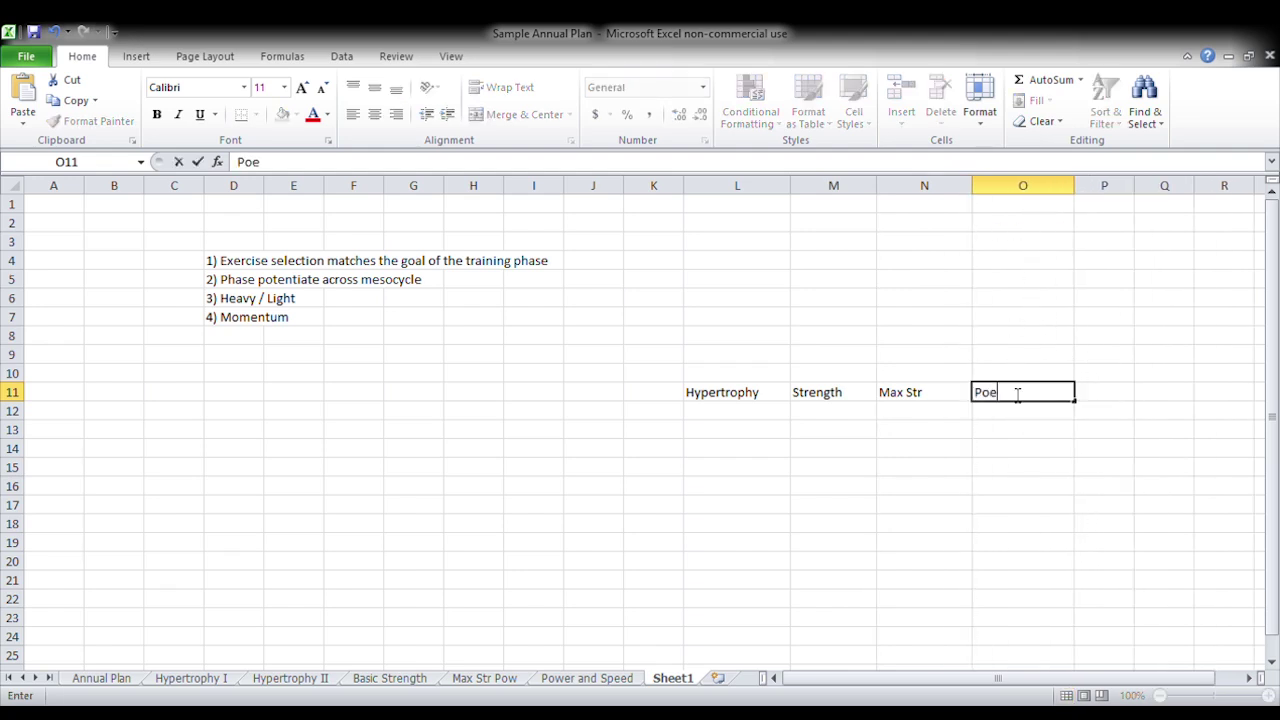
pyautogui.press('BackSpace')
pyautogui.write('wer Speed')
pyautogui.press('Return')
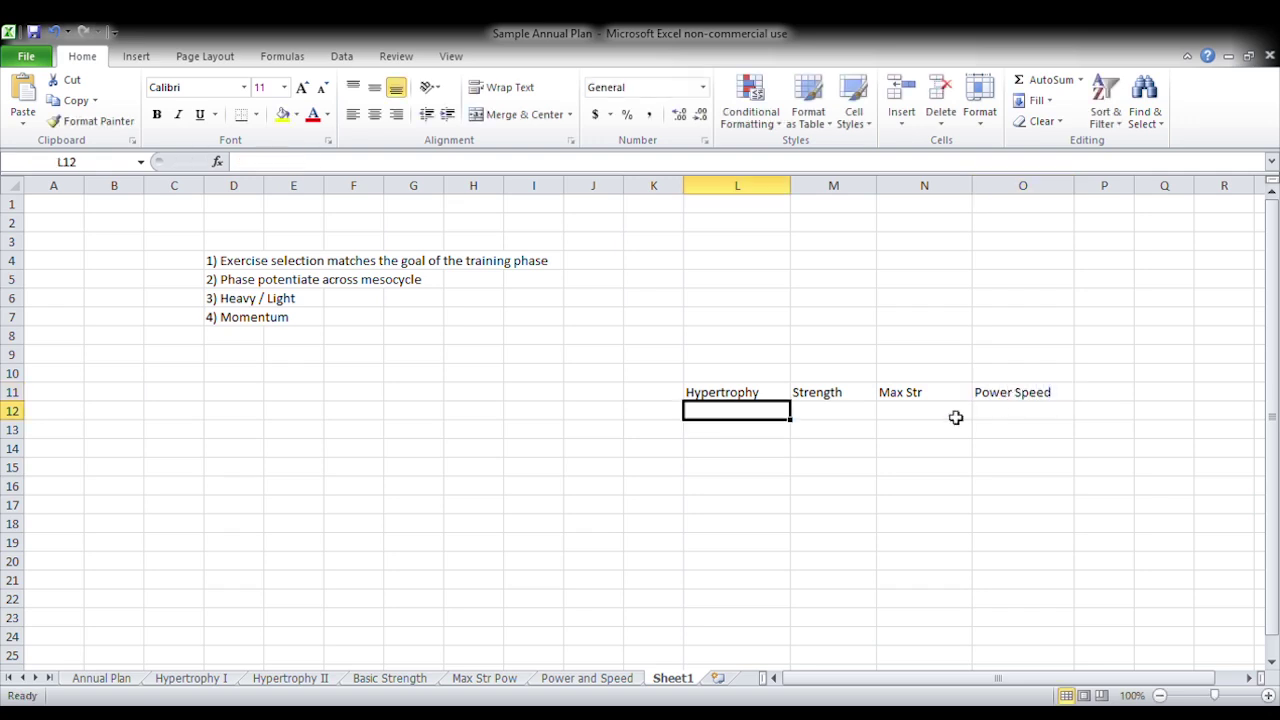
# Step: Enter the row labels Quads, Push, Post Chain and Overhead in K12:K15 and widen column K to fit them
pyautogui.press('Left')
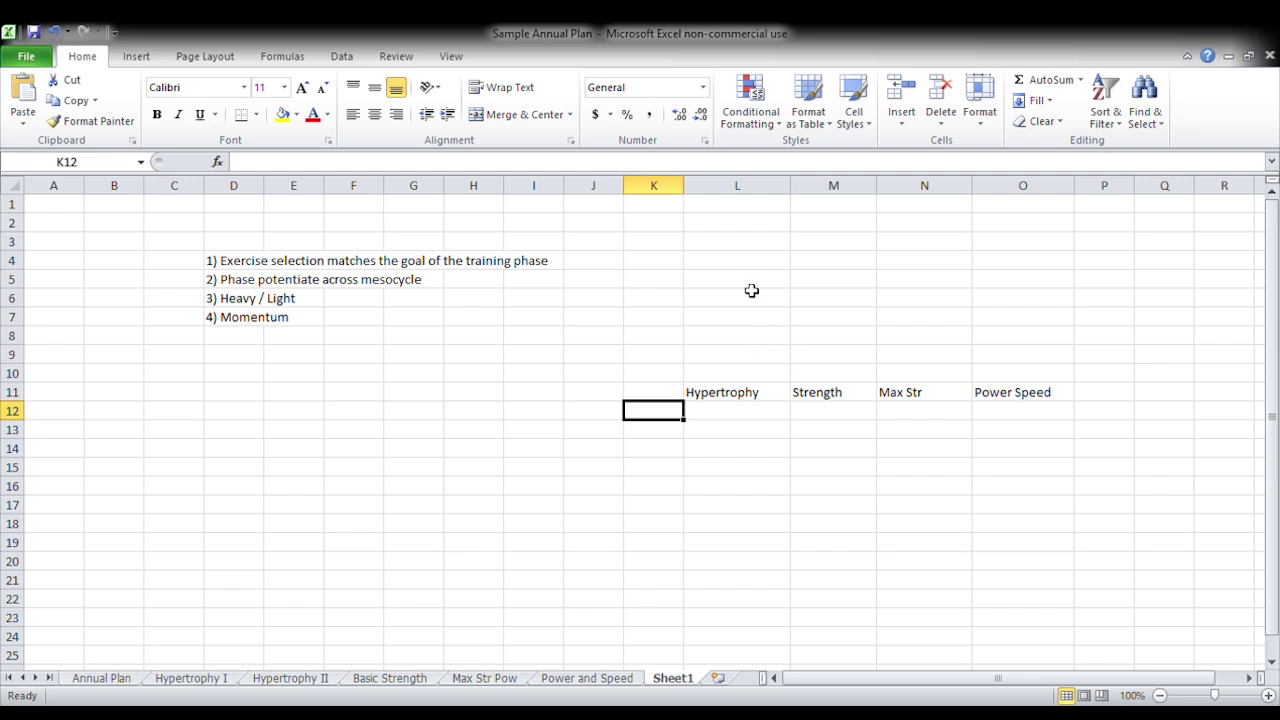
pyautogui.write('Quads')
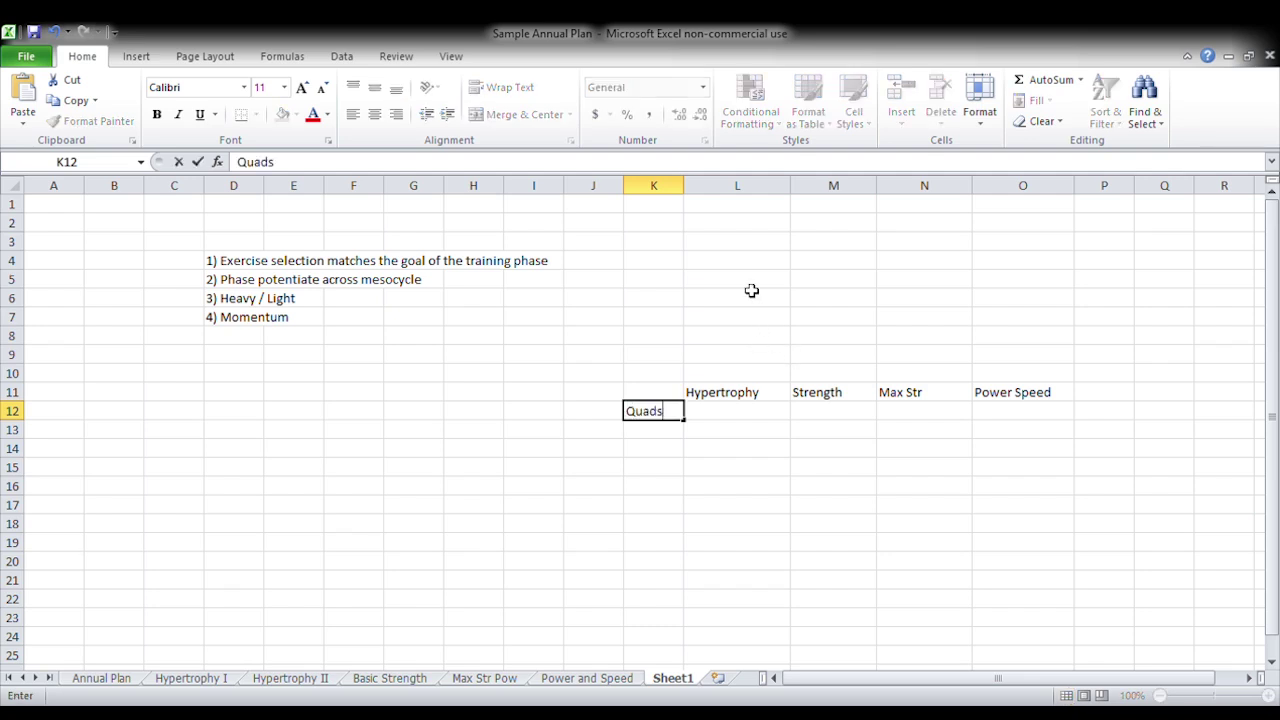
pyautogui.press('Return')
pyautogui.write('Push')
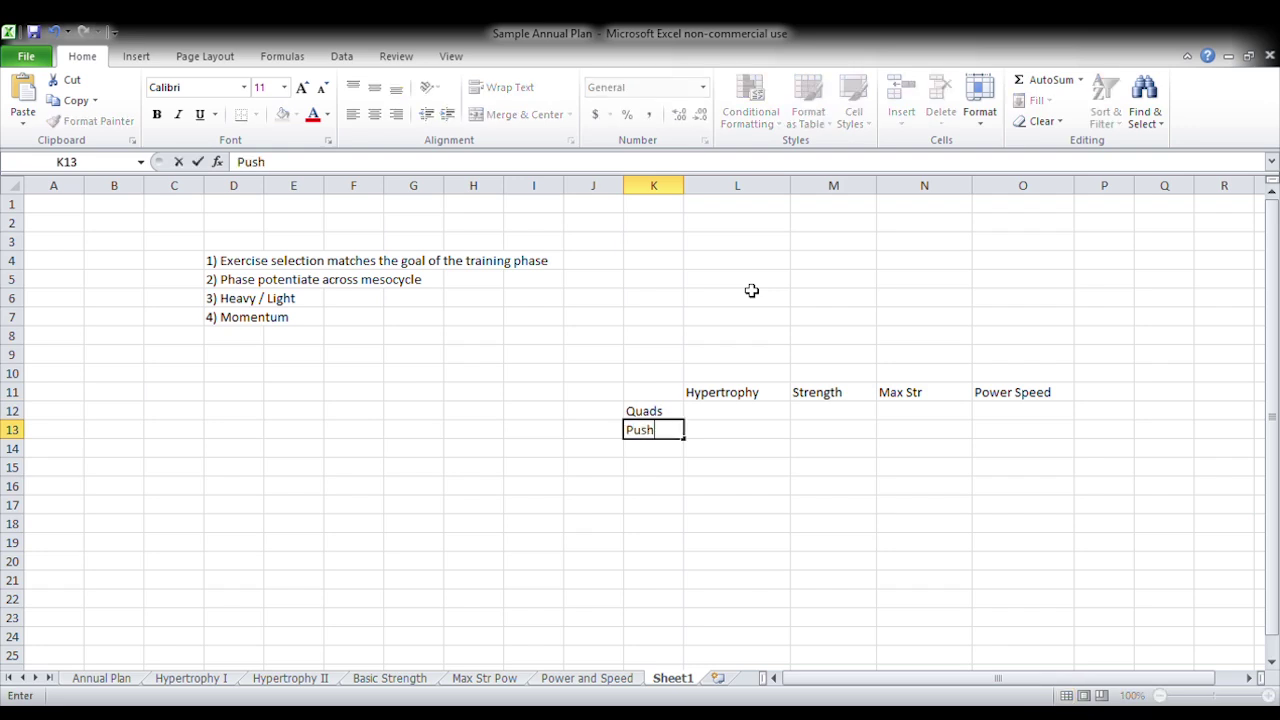
pyautogui.press('Return')
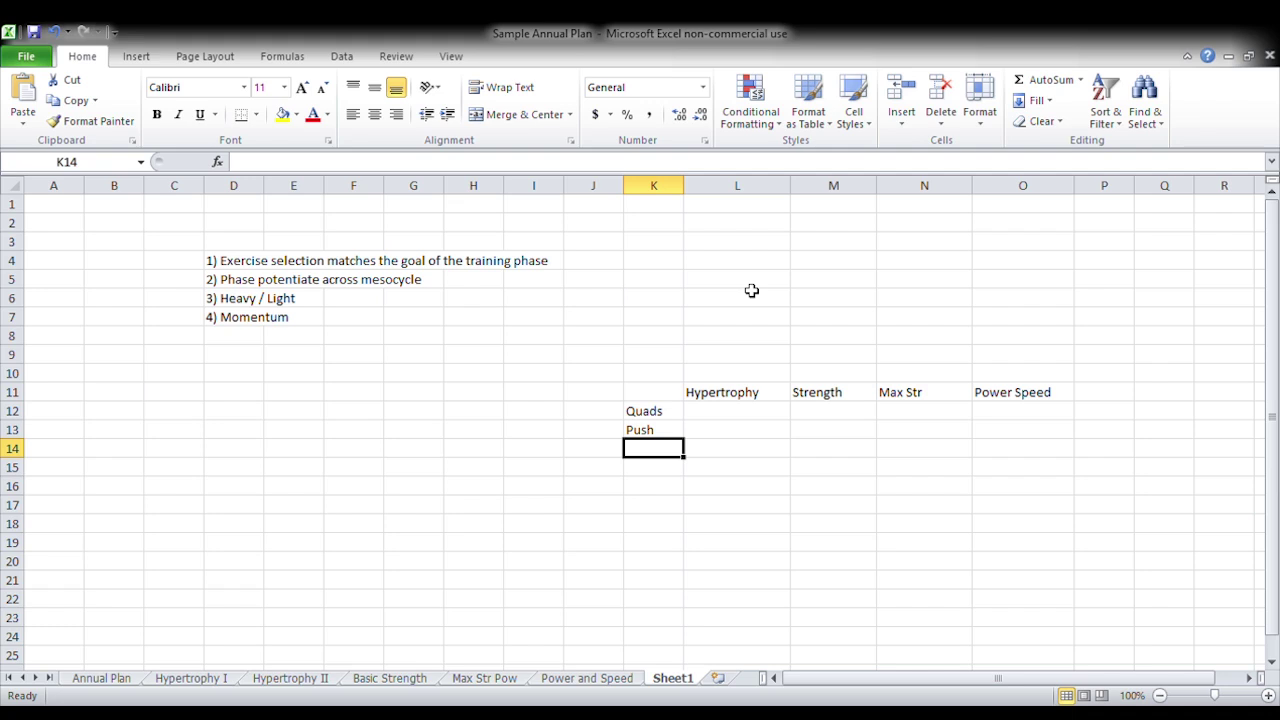
pyautogui.write('Post Chain')
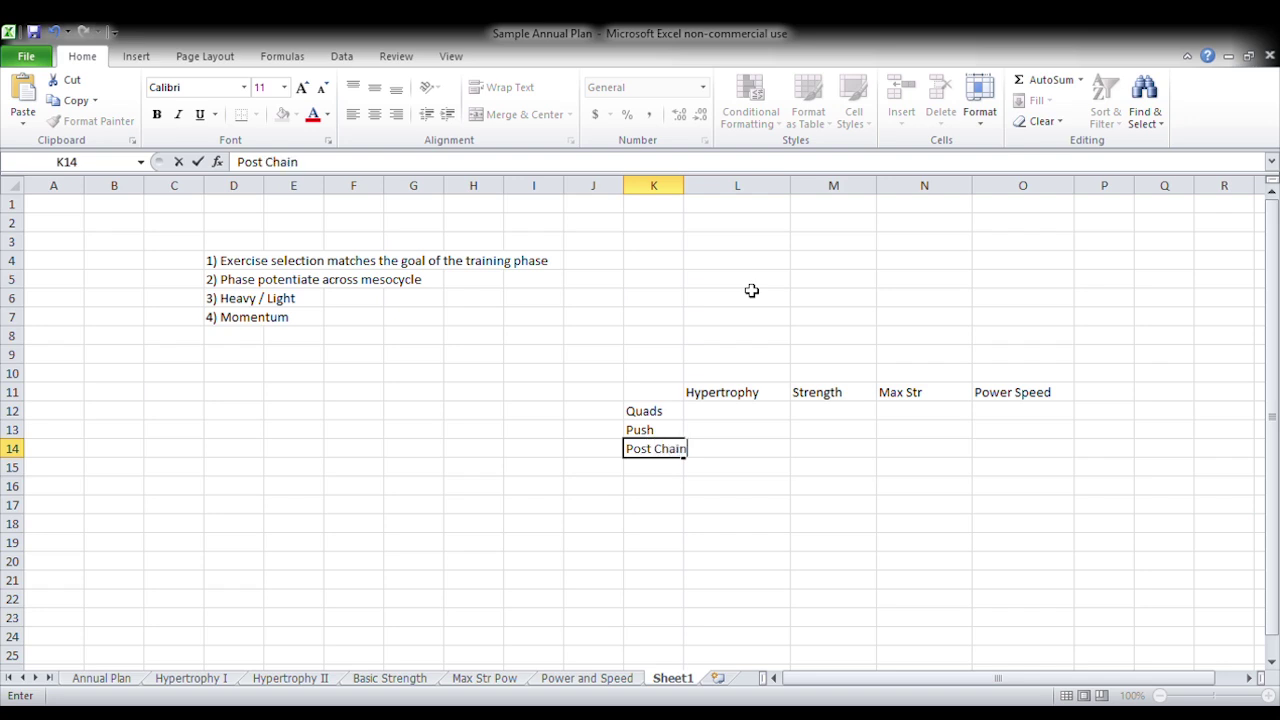
pyautogui.press('Return')
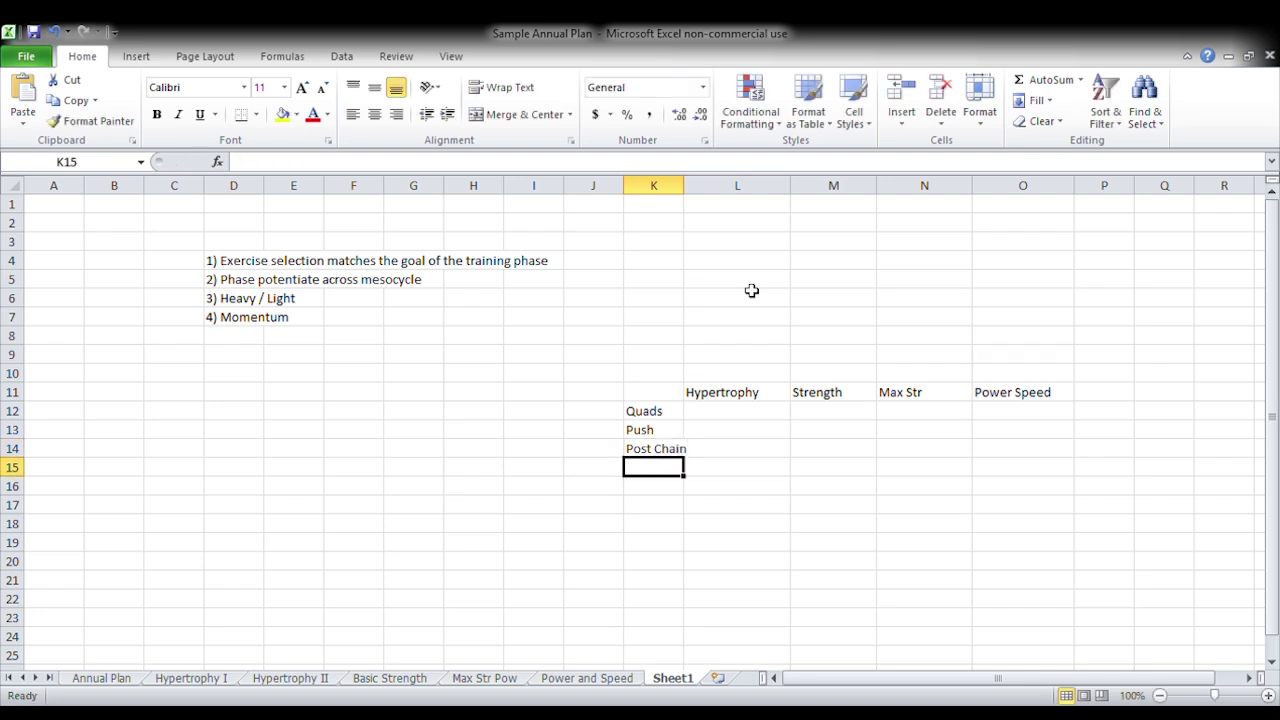
pyautogui.write('Overhead')
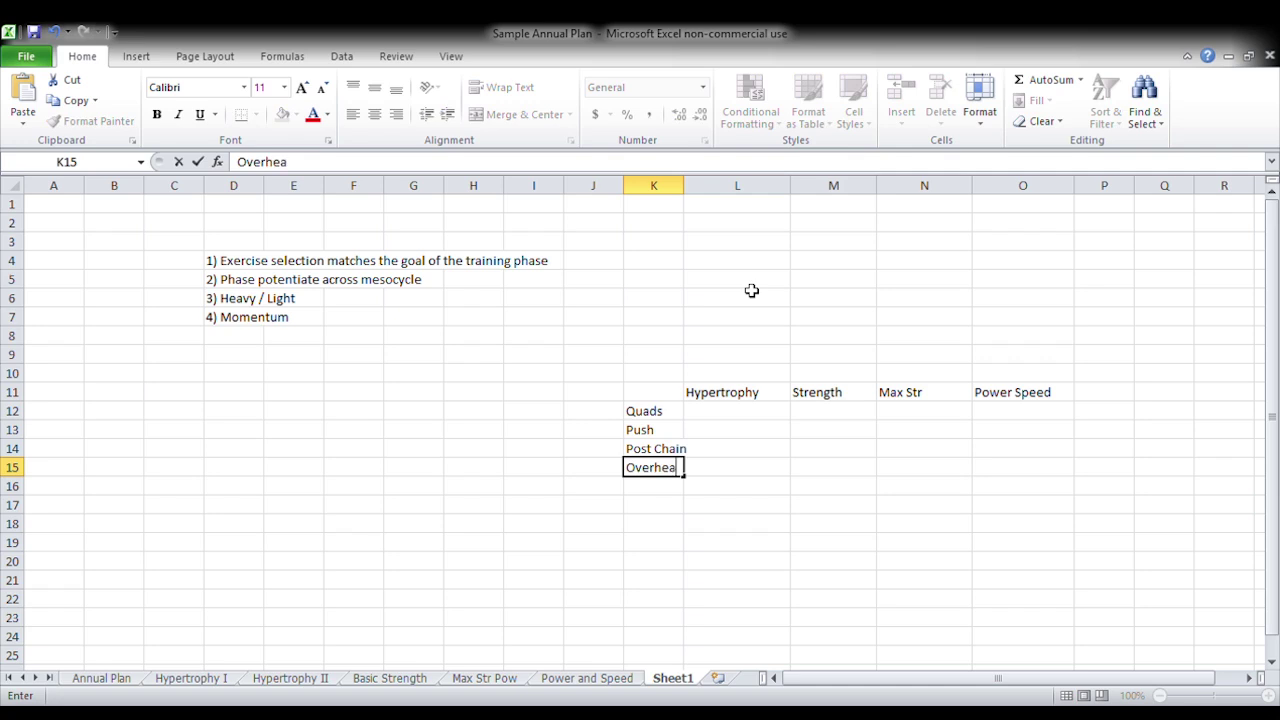
pyautogui.press('Return')
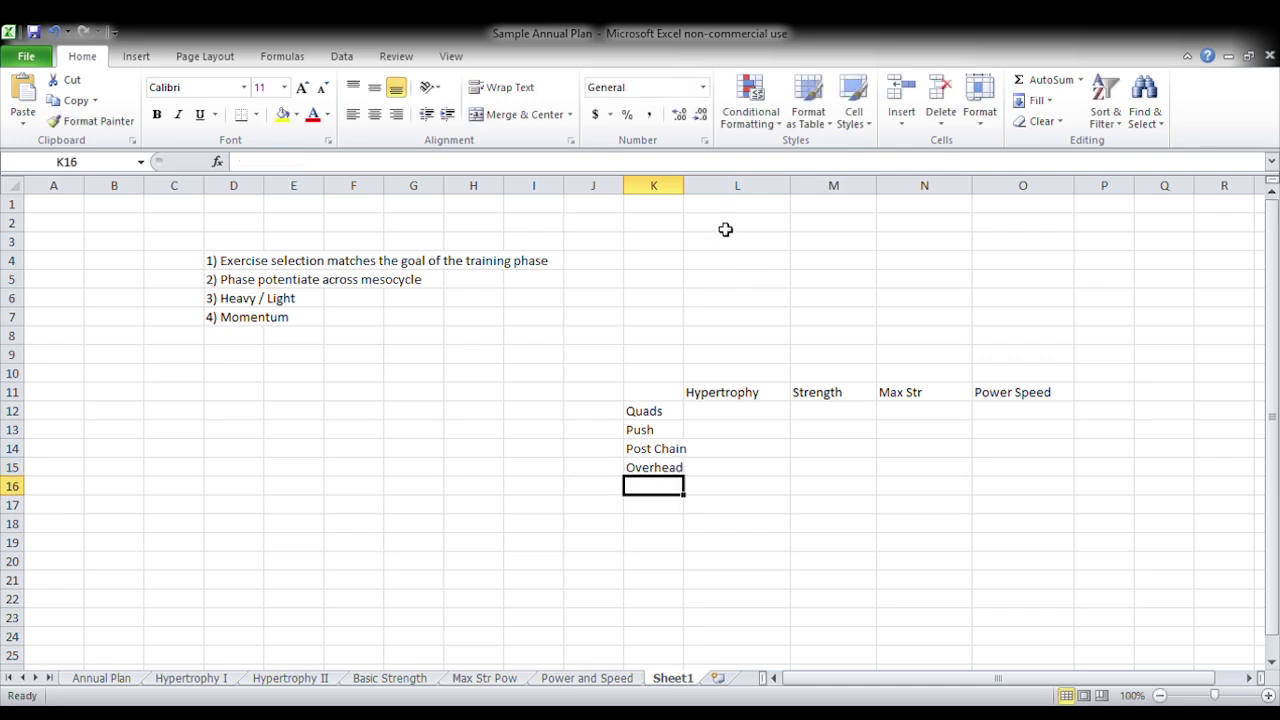
pyautogui.moveTo(684, 187); pyautogui.dragTo(691, 189)
# Step: Enter "Front Sq, Hack Sq, Leg Press, Close stance sq" in cell L12 and widen column L to fit it
pyautogui.click(764, 419)
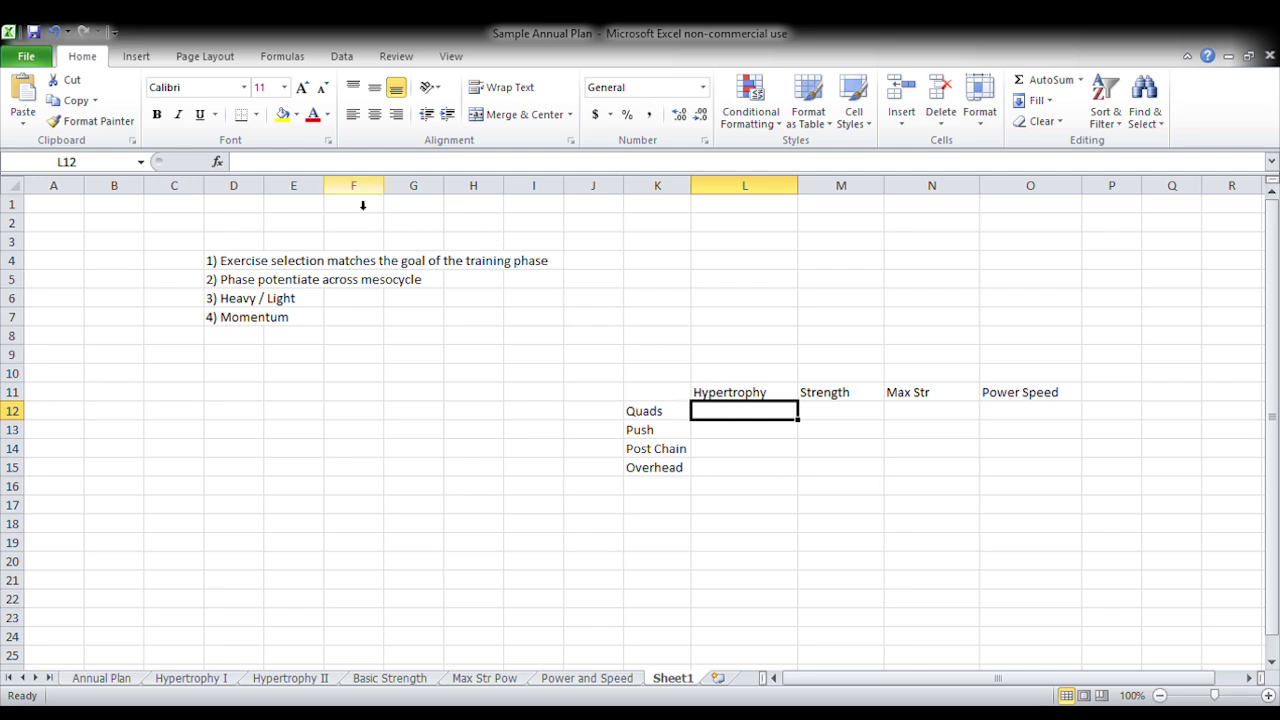
pyautogui.click(330, 165)
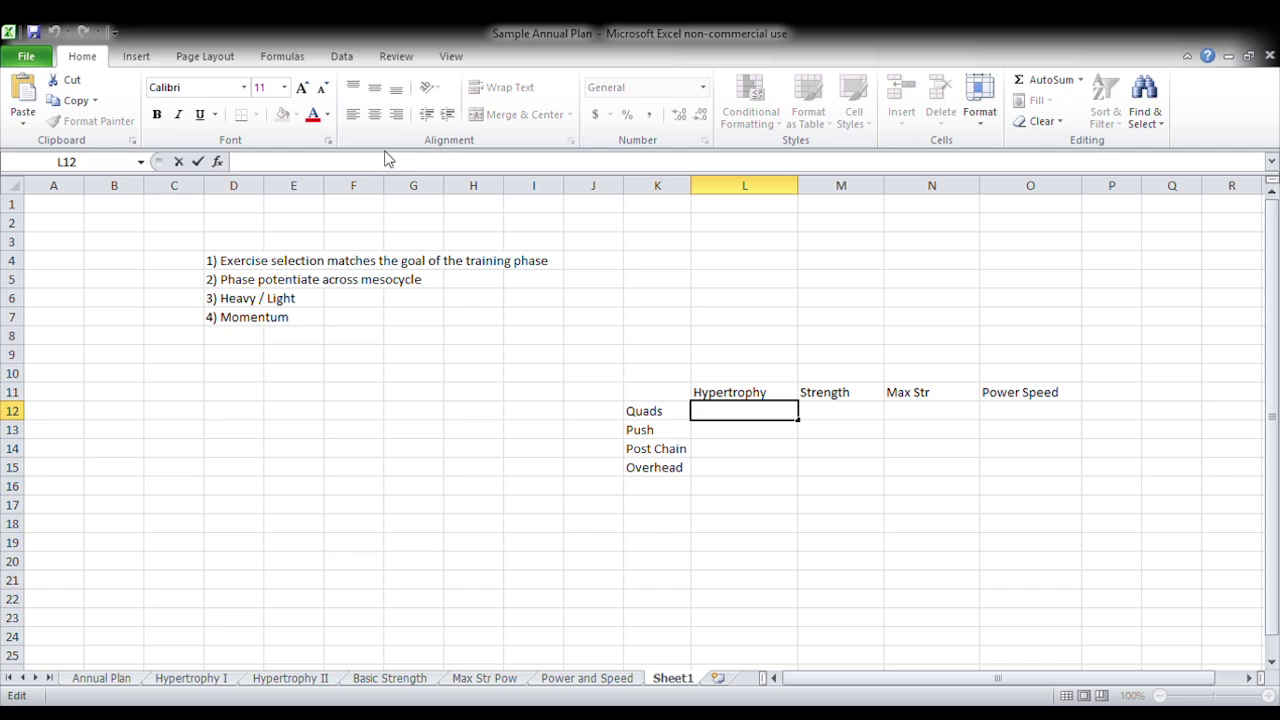
pyautogui.write('Fron')
pyautogui.write('t, ')
pyautogui.write(' Sq')
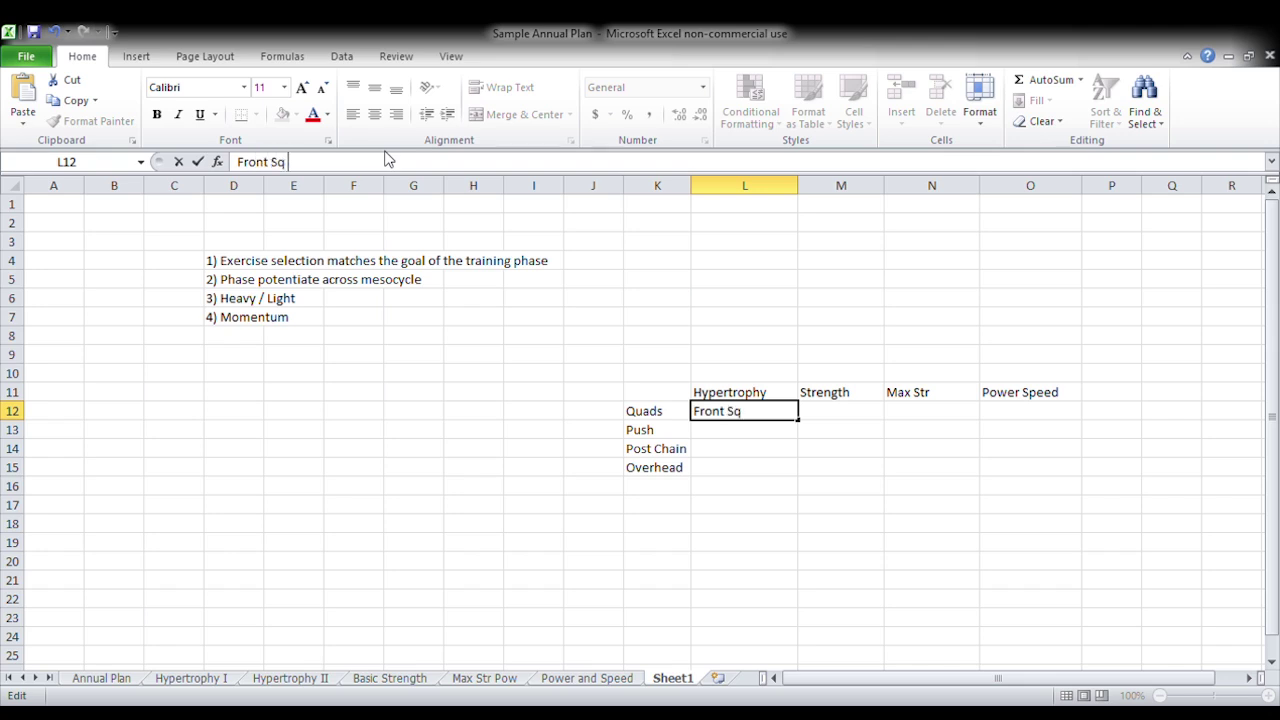
pyautogui.write(', Hack Sq, ')
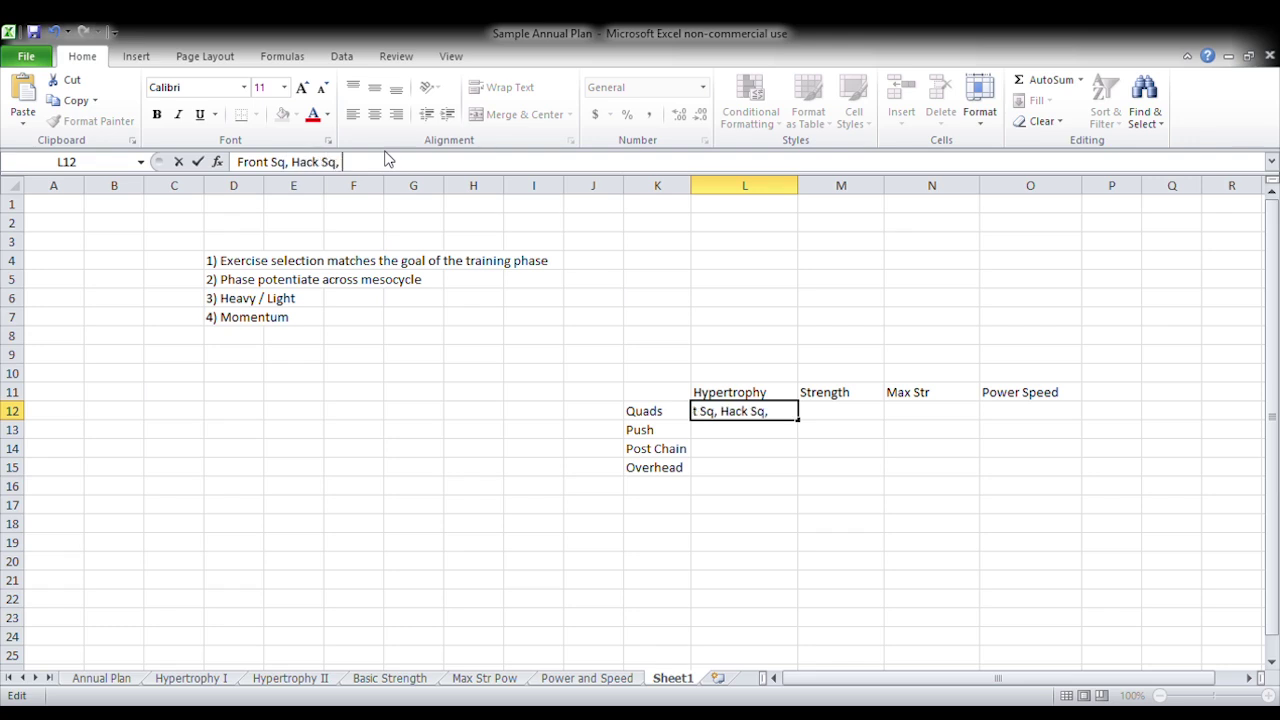
pyautogui.write('Leg Press')
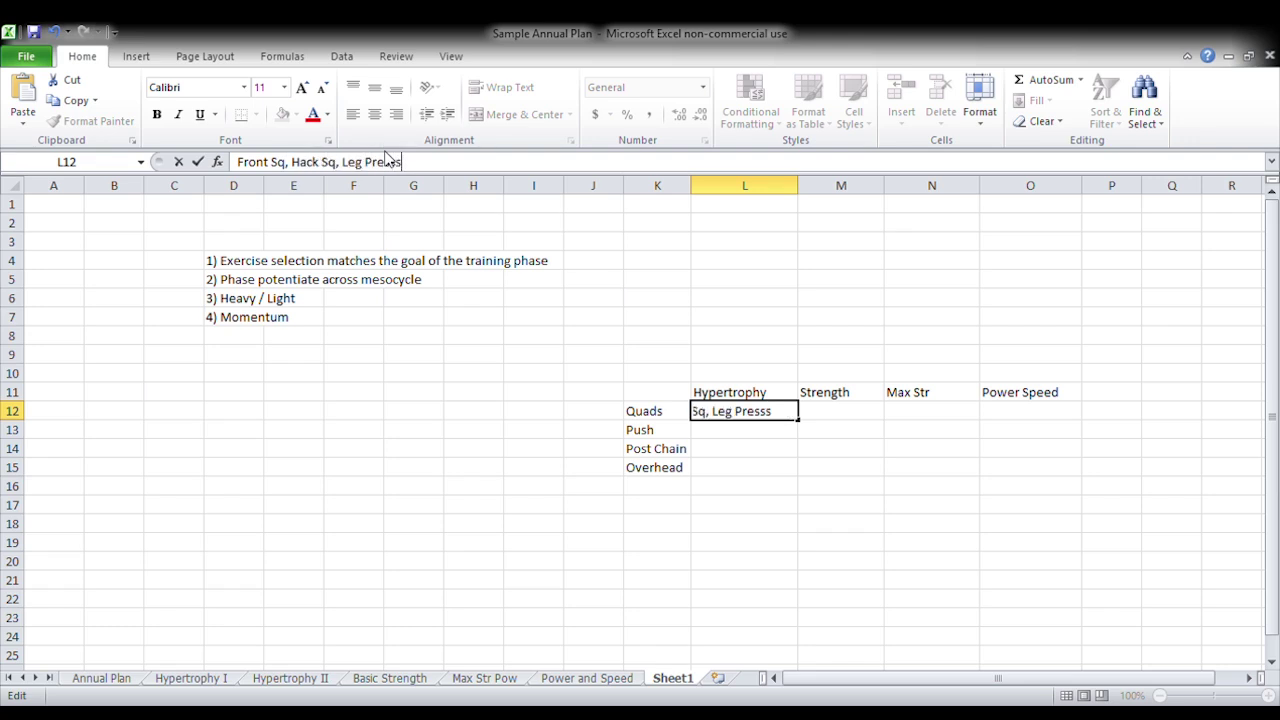
pyautogui.write(', Close stance st')
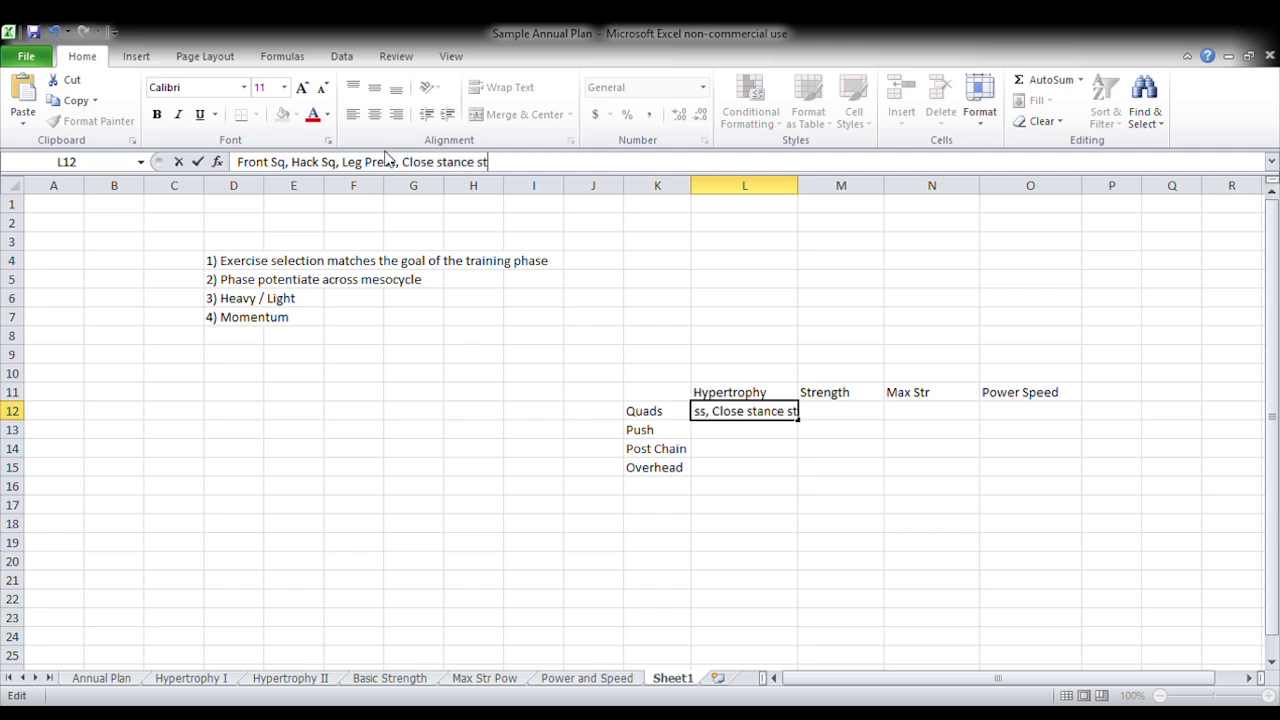
pyautogui.press('BackSpace')
pyautogui.write('q')
pyautogui.press('Return')
pyautogui.moveTo(798, 186); pyautogui.dragTo(966, 194)
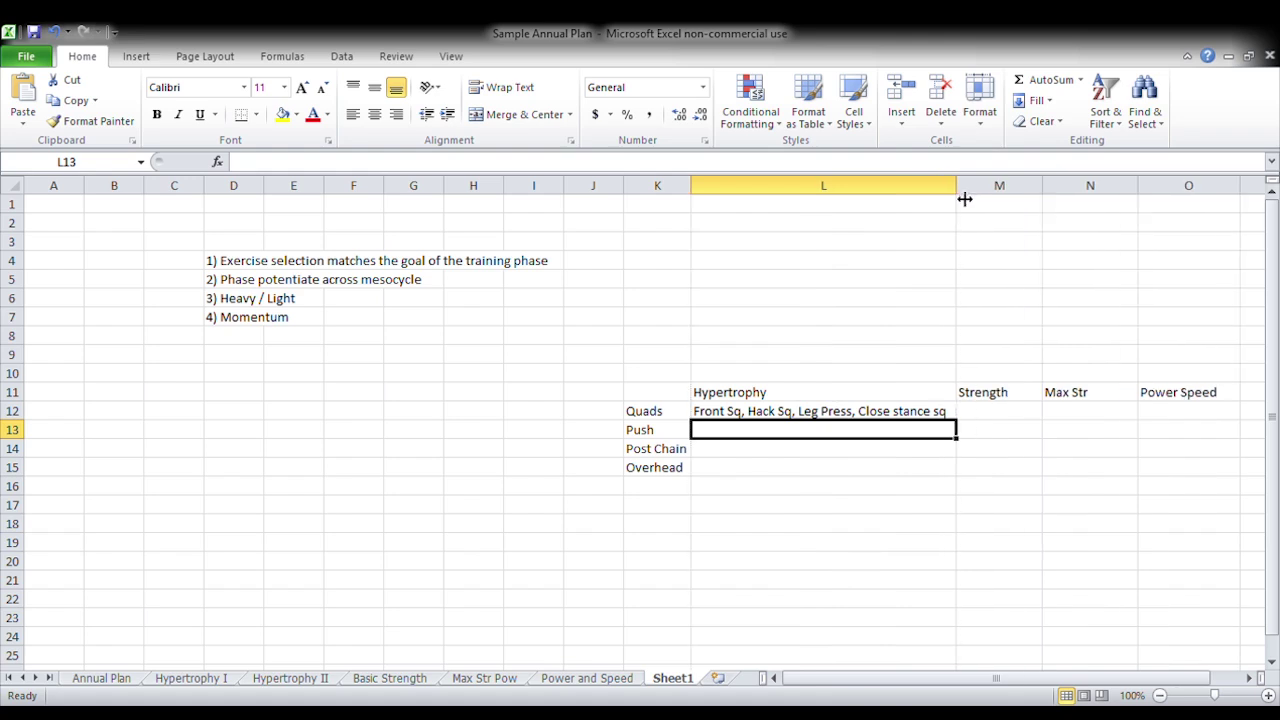
# Step: Widen column M and enter "HBS, LBS" in cell M12 as the Strength exercises for Quads
pyautogui.moveTo(942, 680); pyautogui.dragTo(978, 680)
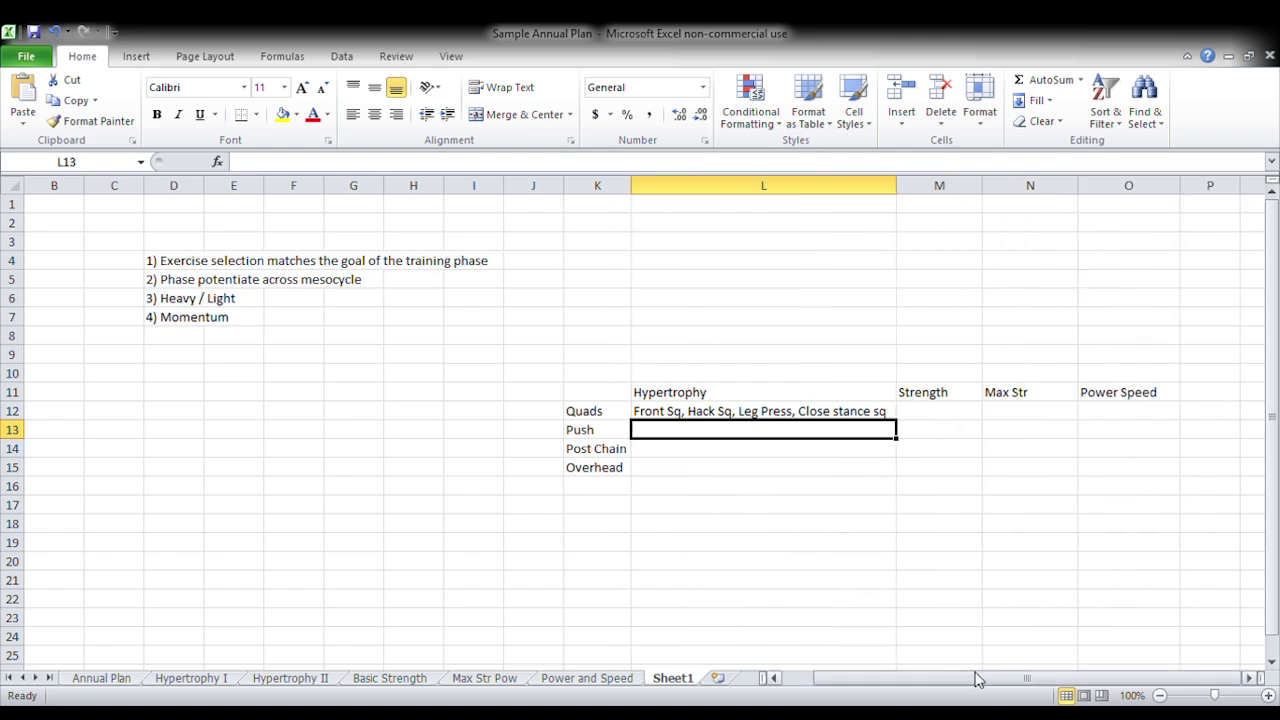
pyautogui.click(1248, 678)
pyautogui.click(1248, 678)
pyautogui.click(1248, 678)
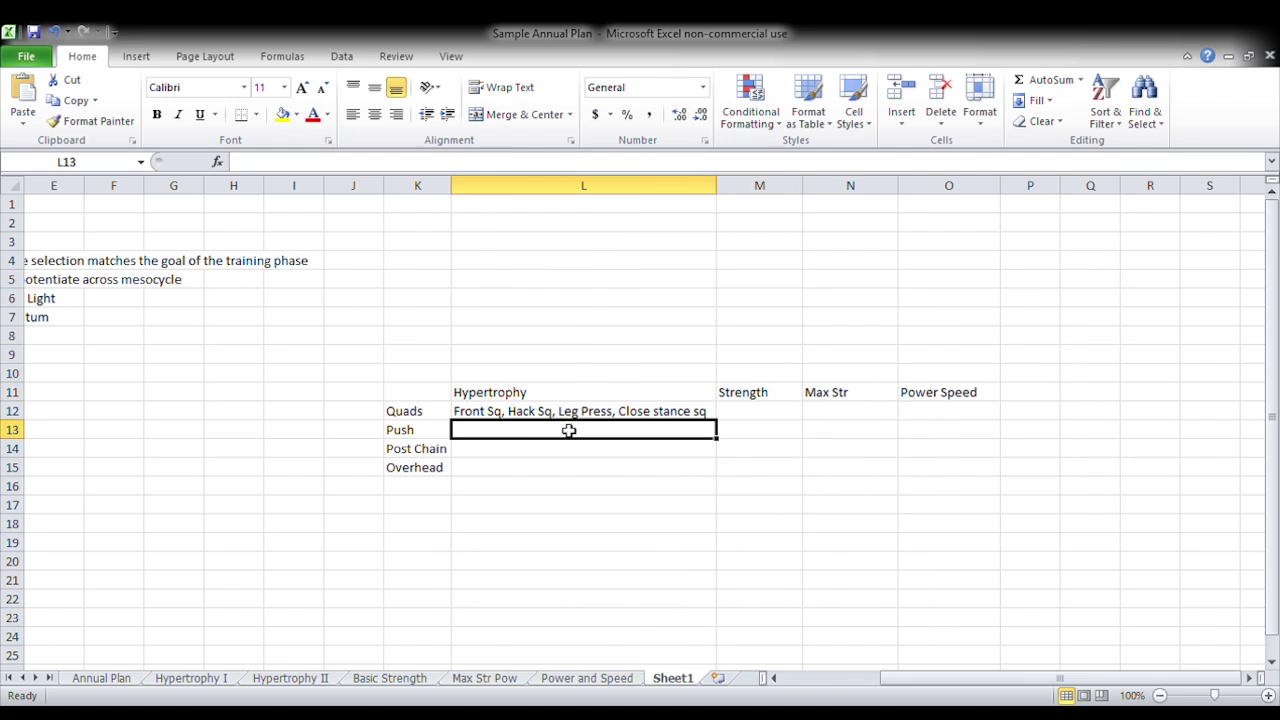
pyautogui.click(799, 203)
pyautogui.moveTo(802, 190); pyautogui.dragTo(837, 192)
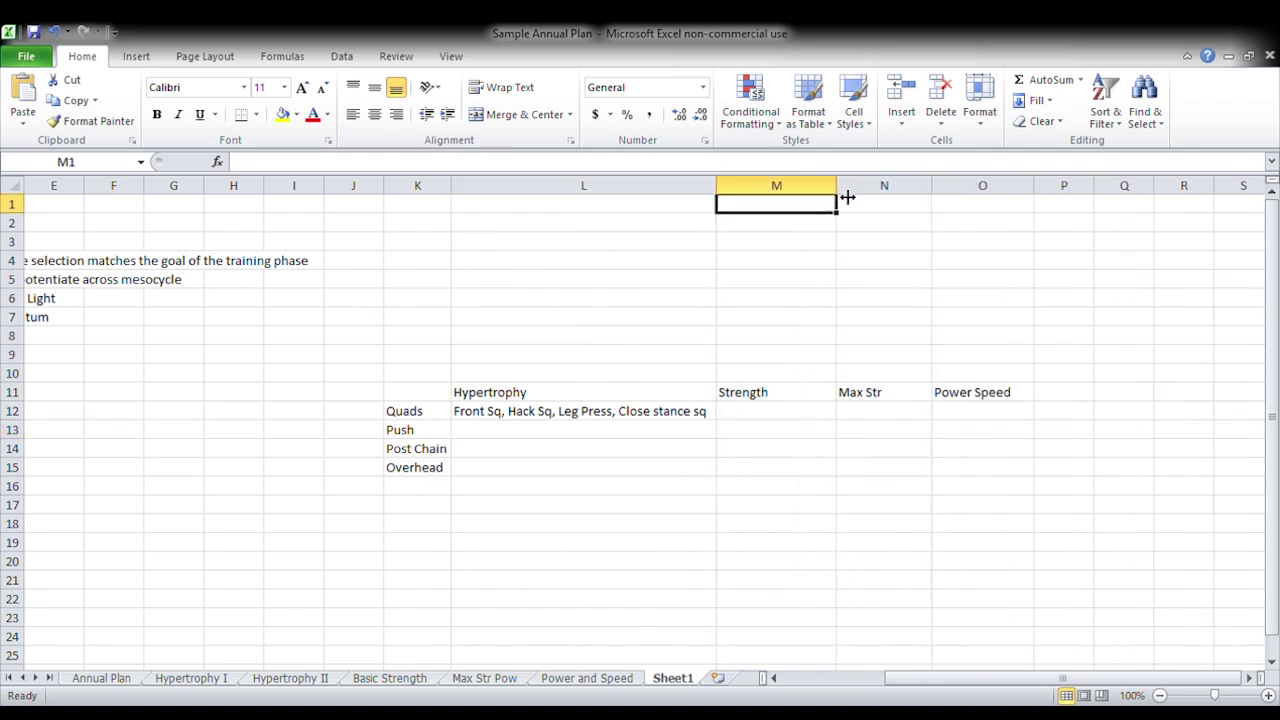
pyautogui.click(771, 418)
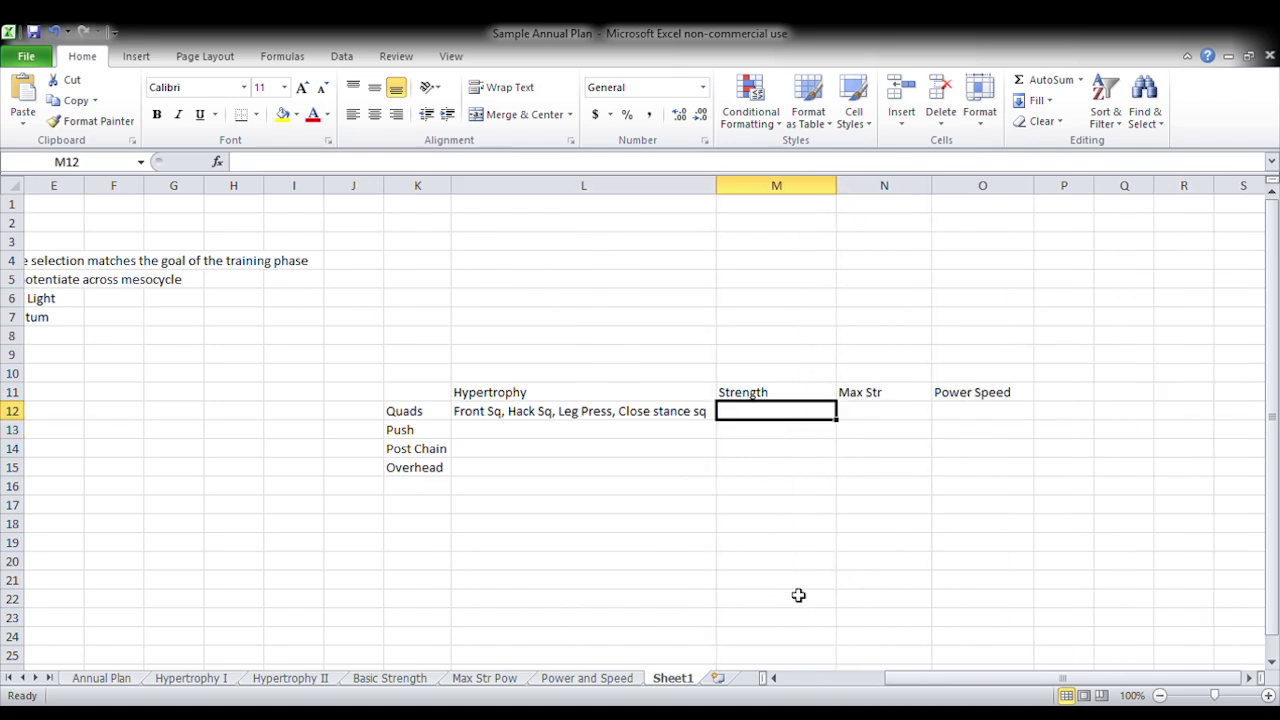
pyautogui.click(446, 166)
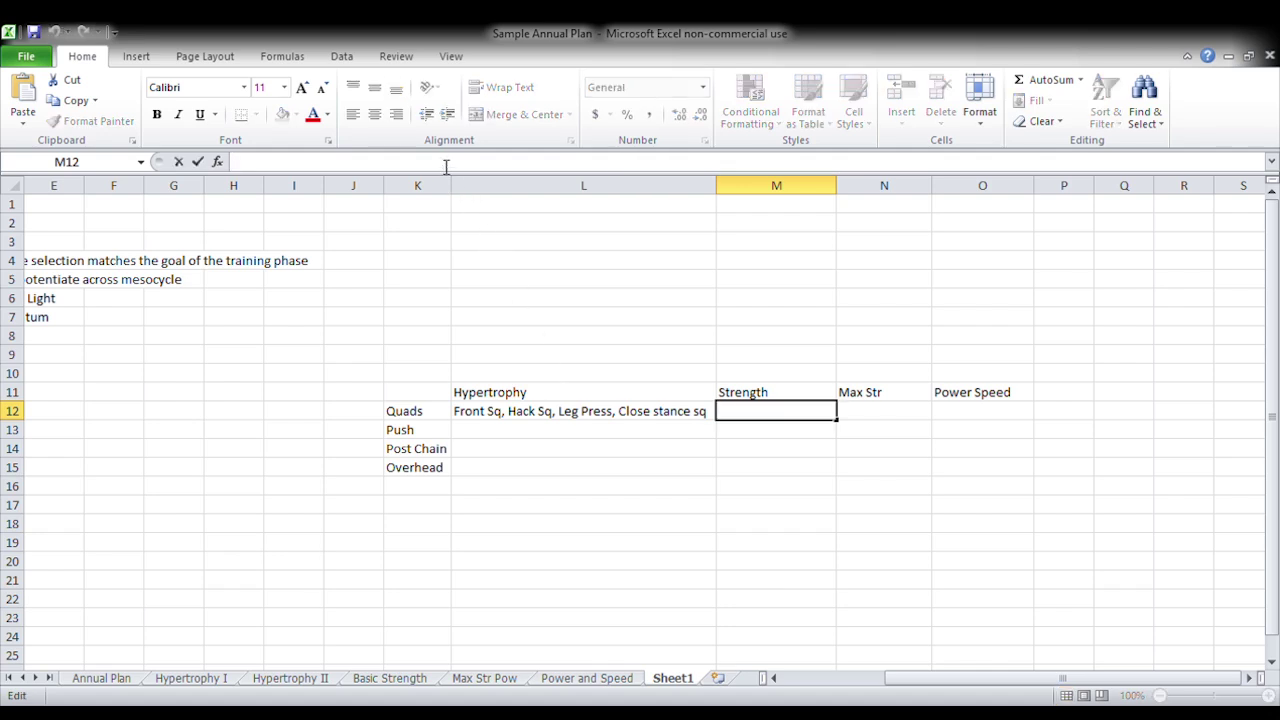
pyautogui.write('HBS, LBS')
pyautogui.click(704, 429)
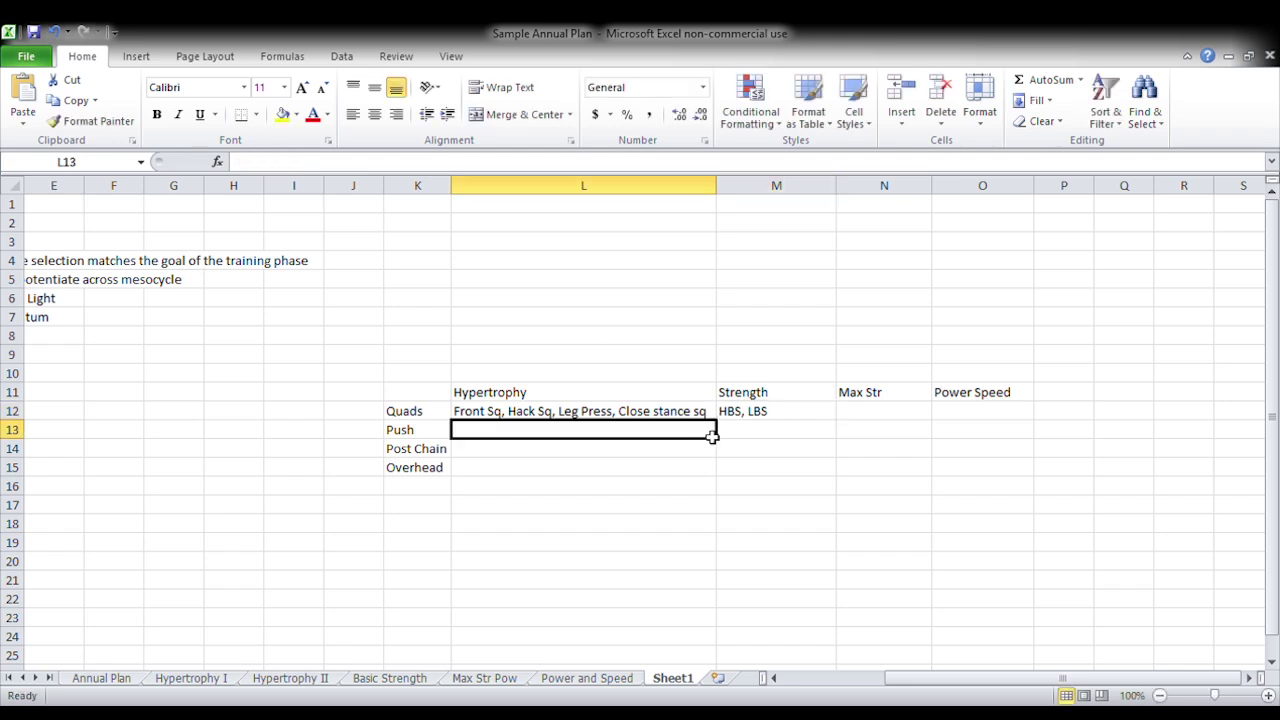
# Step: Copy the Quads exercises from the Strength cell M12 into the Max Str cell N12
pyautogui.click(791, 414)
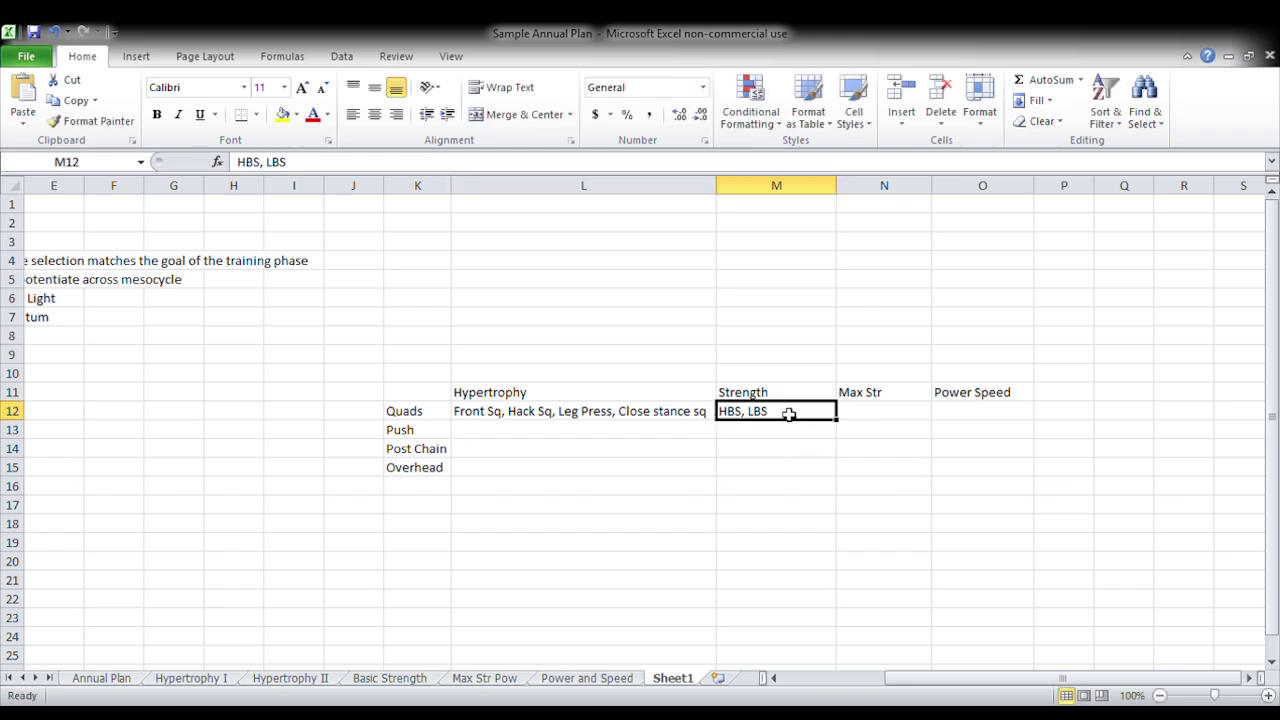
pyautogui.hotkey('ctrl', 'c')
pyautogui.click(882, 414)
pyautogui.hotkey('ctrl', 'v')
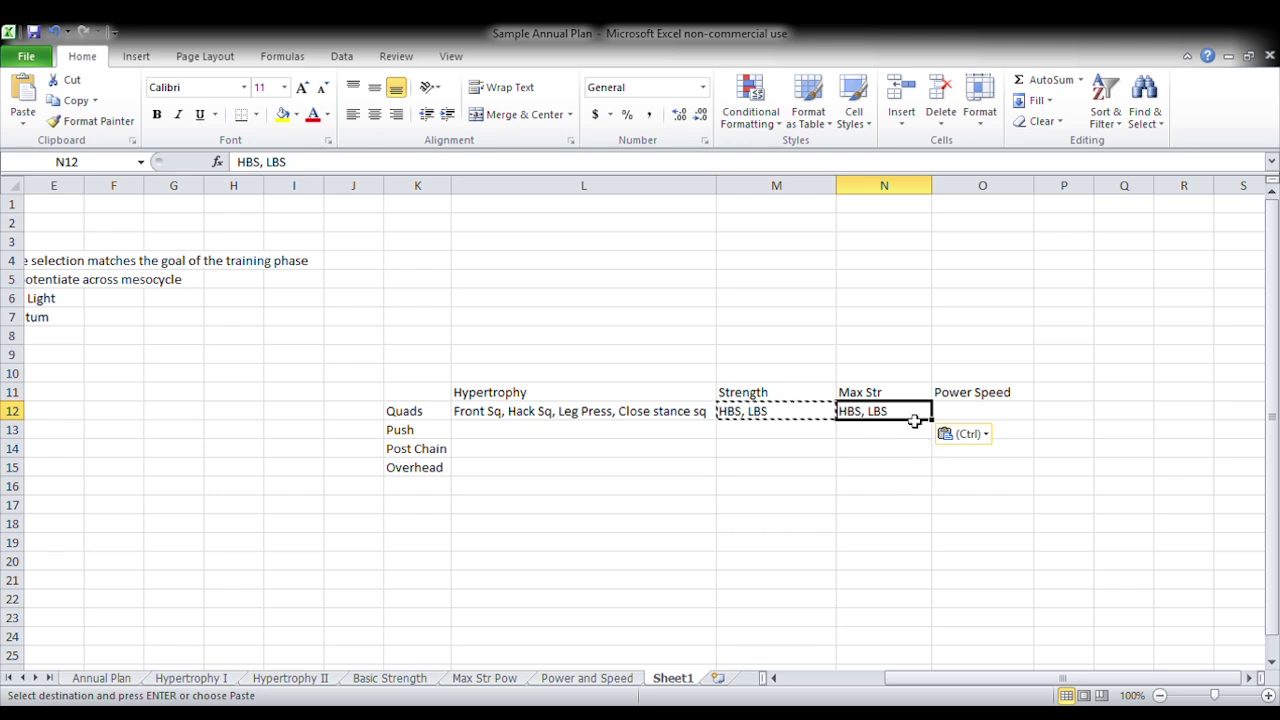
# Step: Enter "Speed Squats, CMJ, Plyometic" in cell O12 as the Power Speed exercises for Quads
pyautogui.click(975, 416)
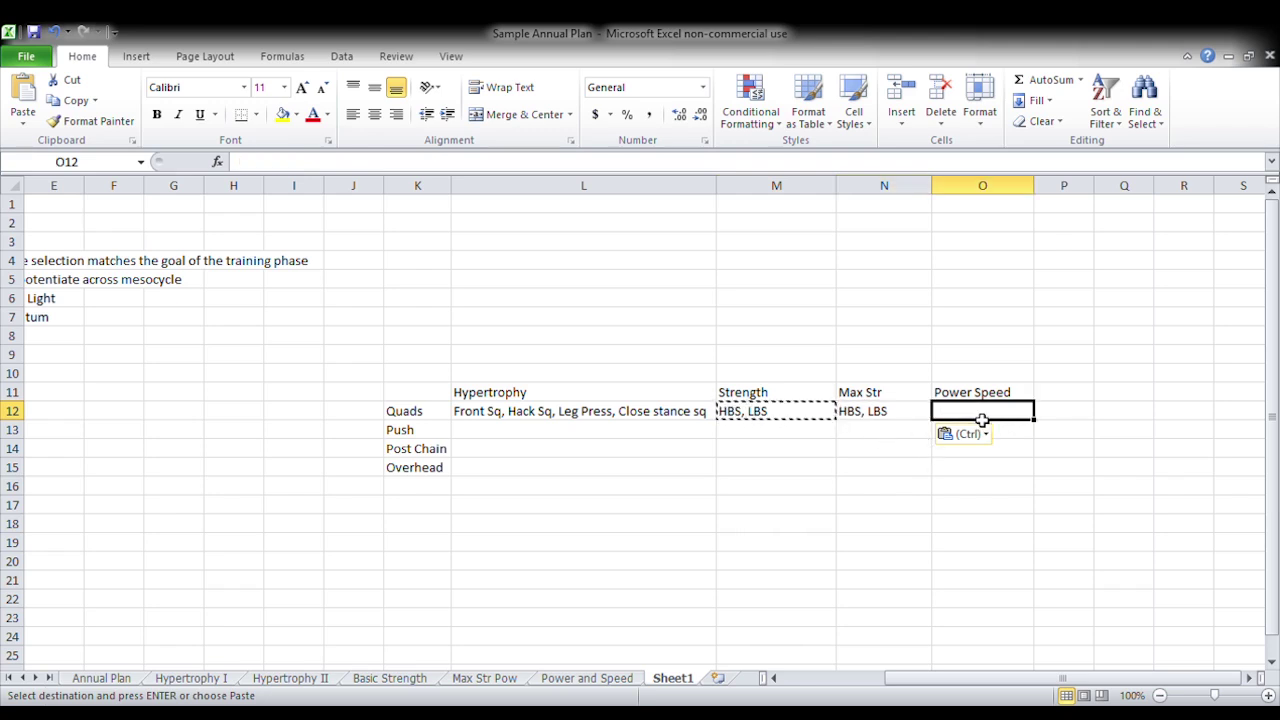
pyautogui.click(434, 163)
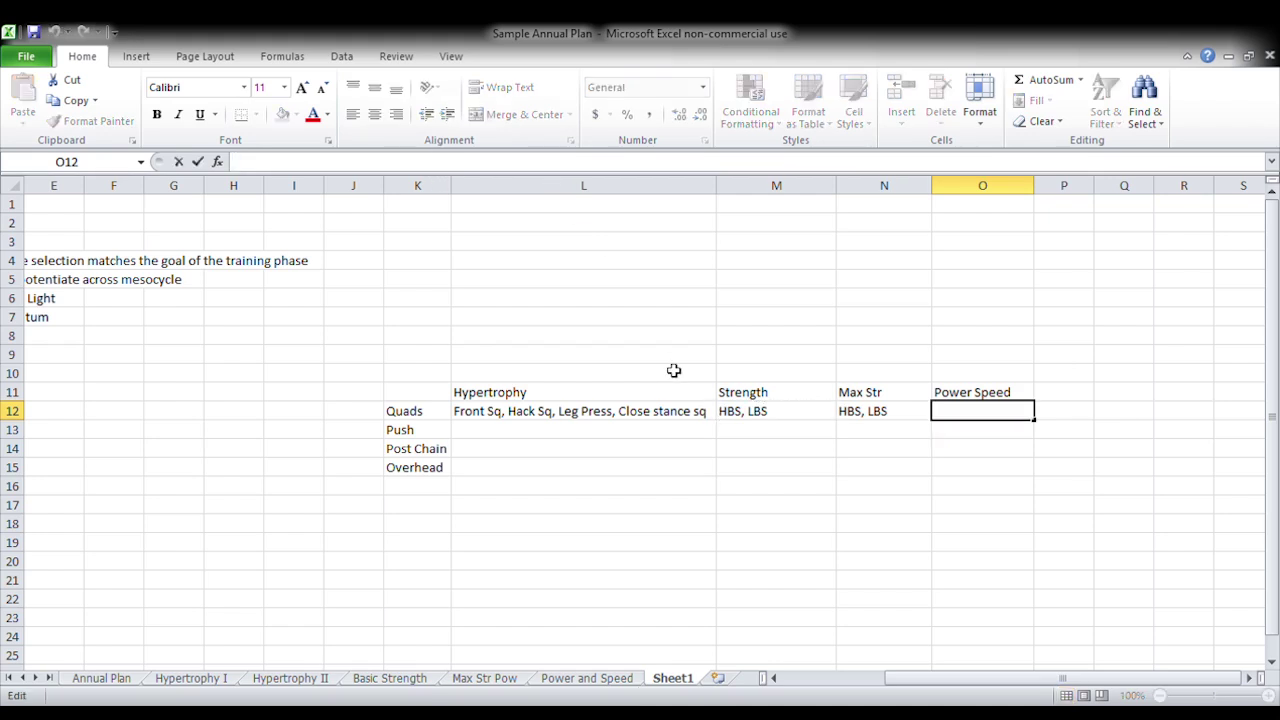
pyautogui.write('Speed Squats,')
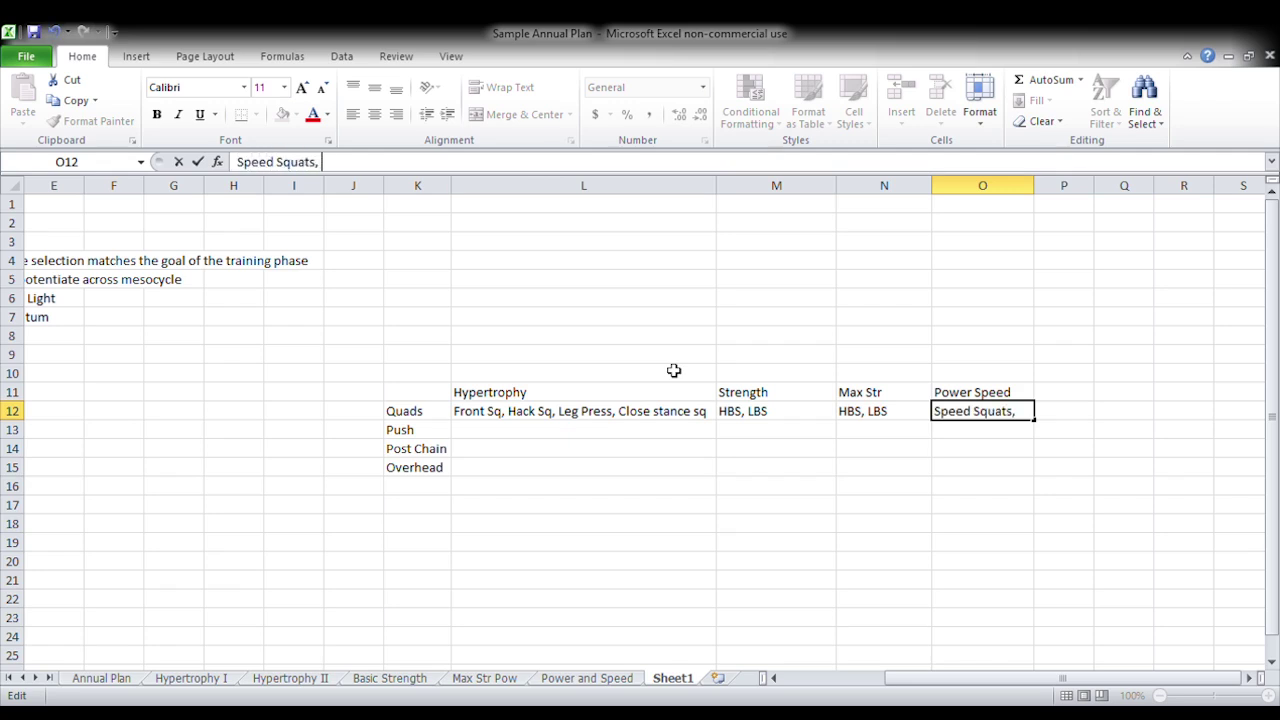
pyautogui.write(' CMJ')
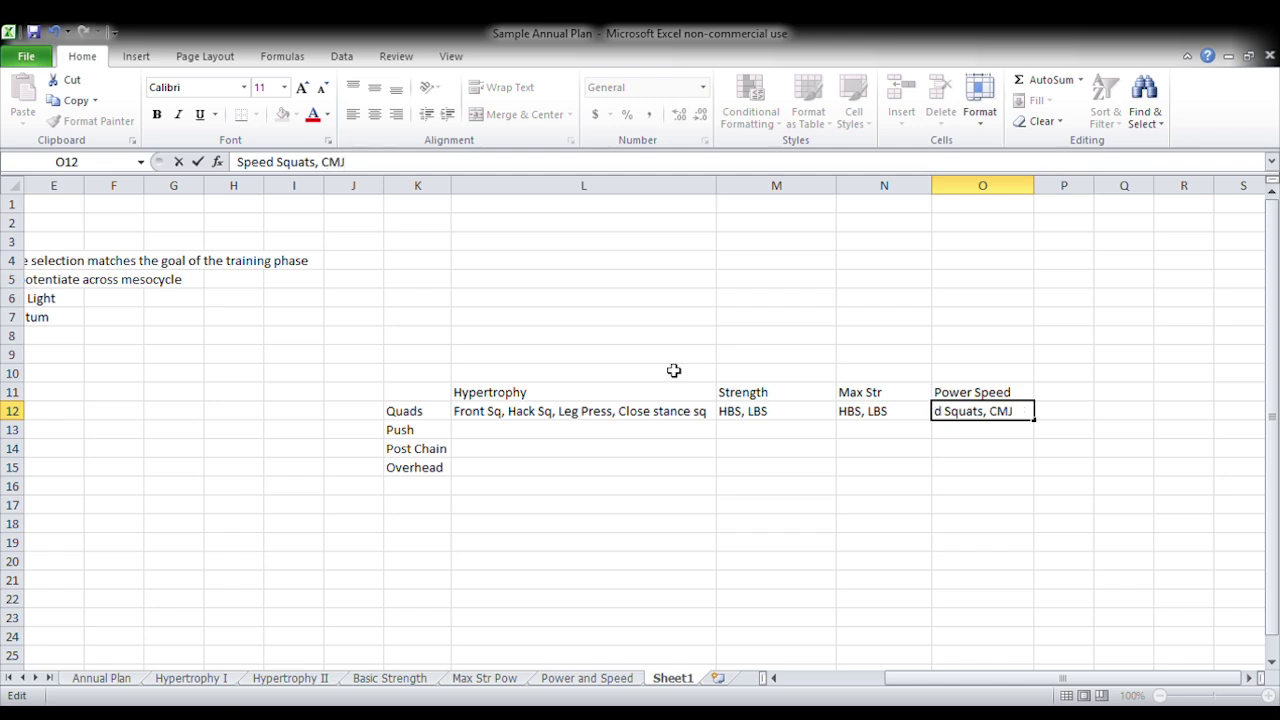
pyautogui.write(', Plyometic')
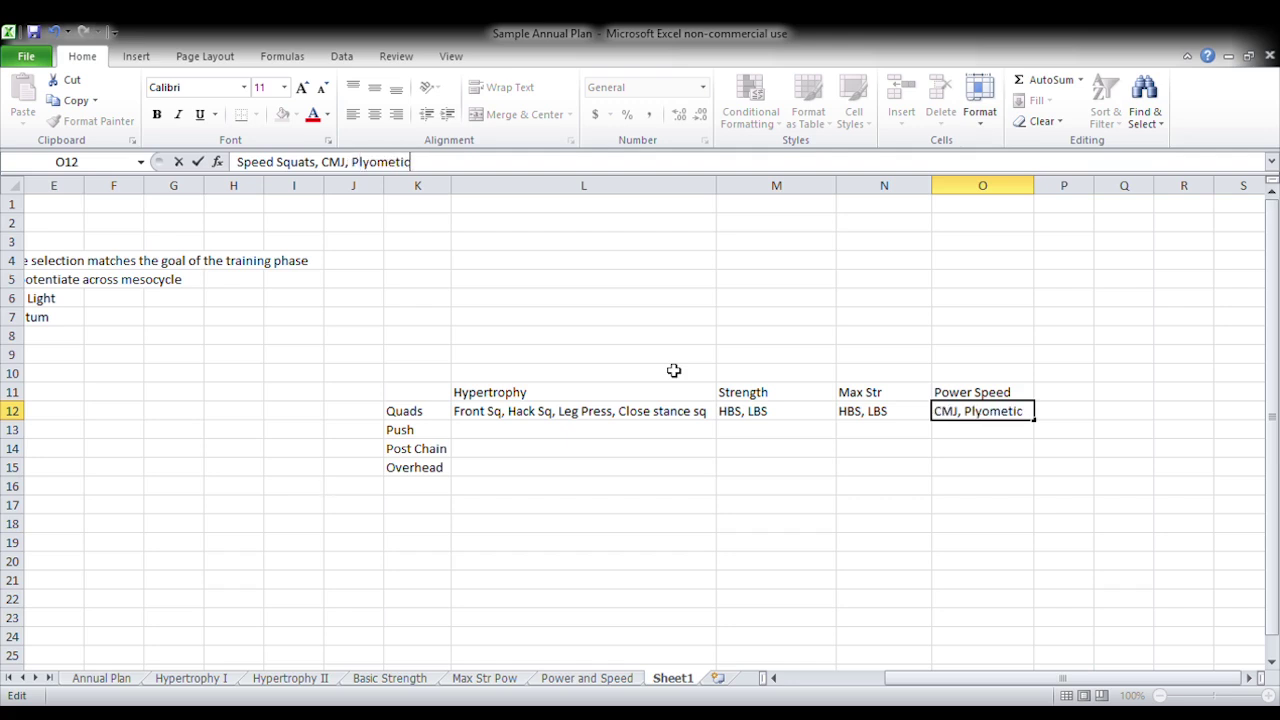
pyautogui.press('Return')
# Step: Examine how the Quads exercises in row 12 progress from the Hypertrophy phase through Power Speed
pyautogui.click(504, 412)
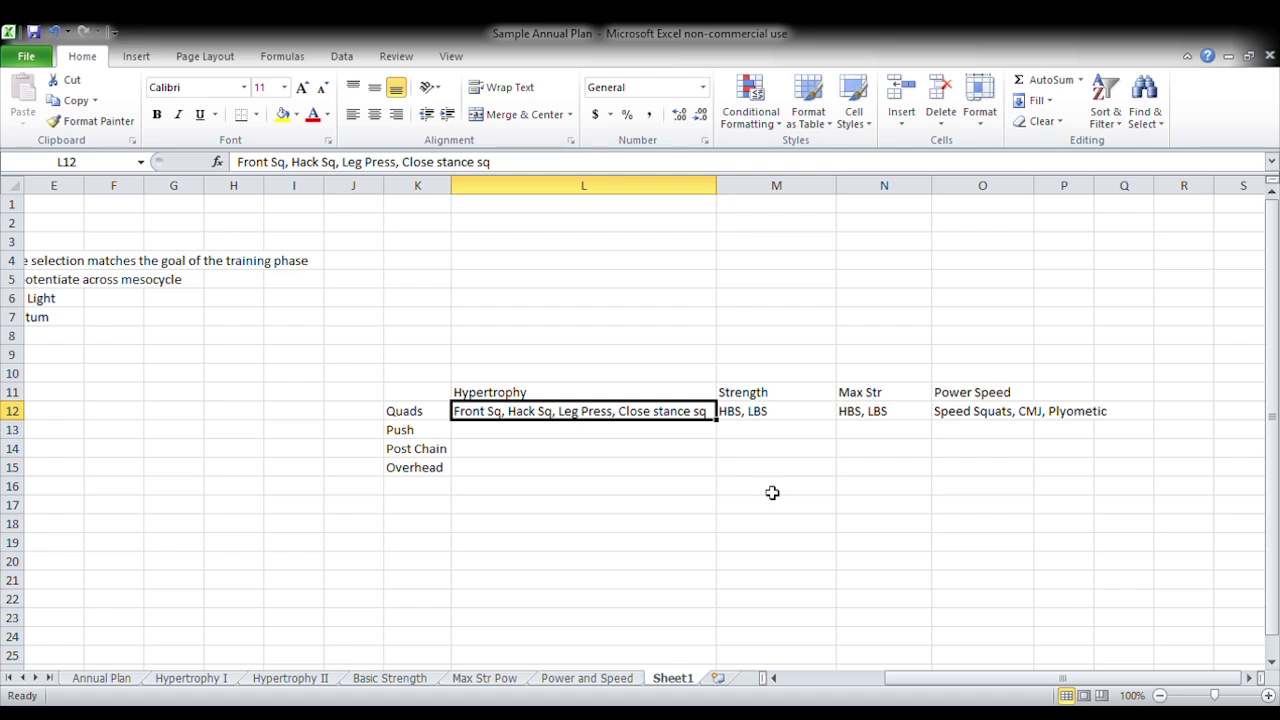
pyautogui.click(772, 422)
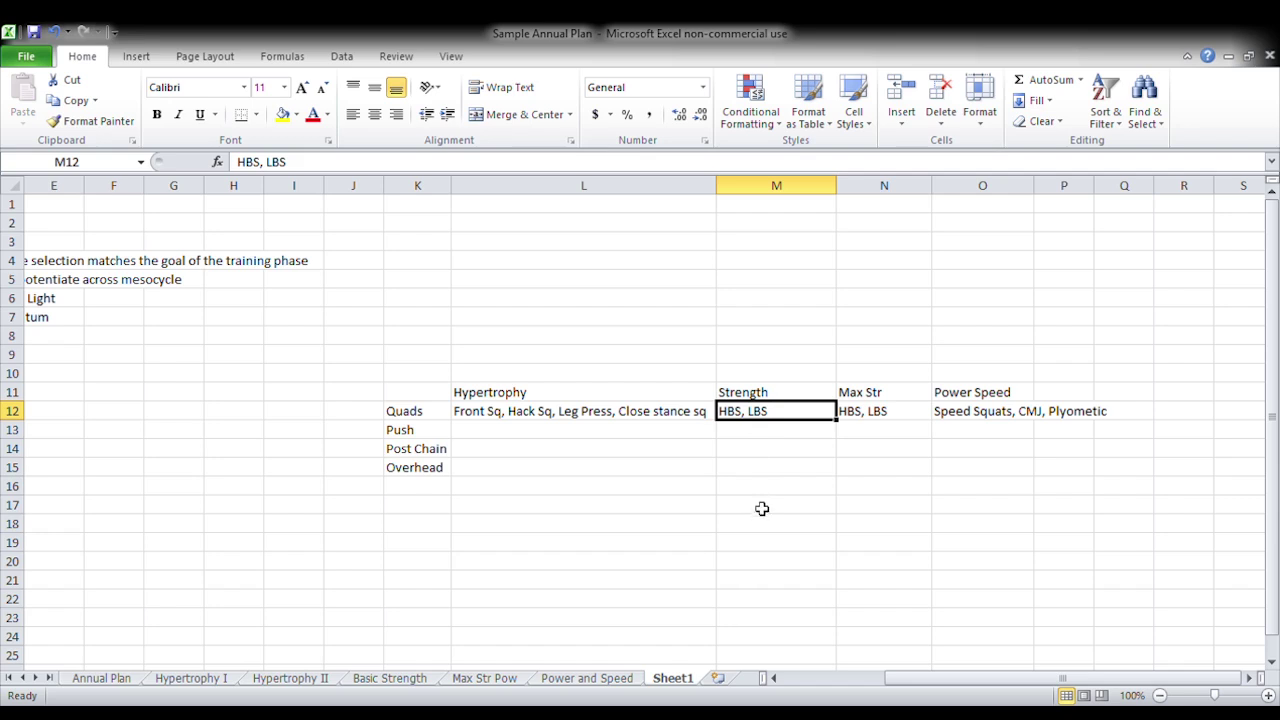
pyautogui.click(874, 414)
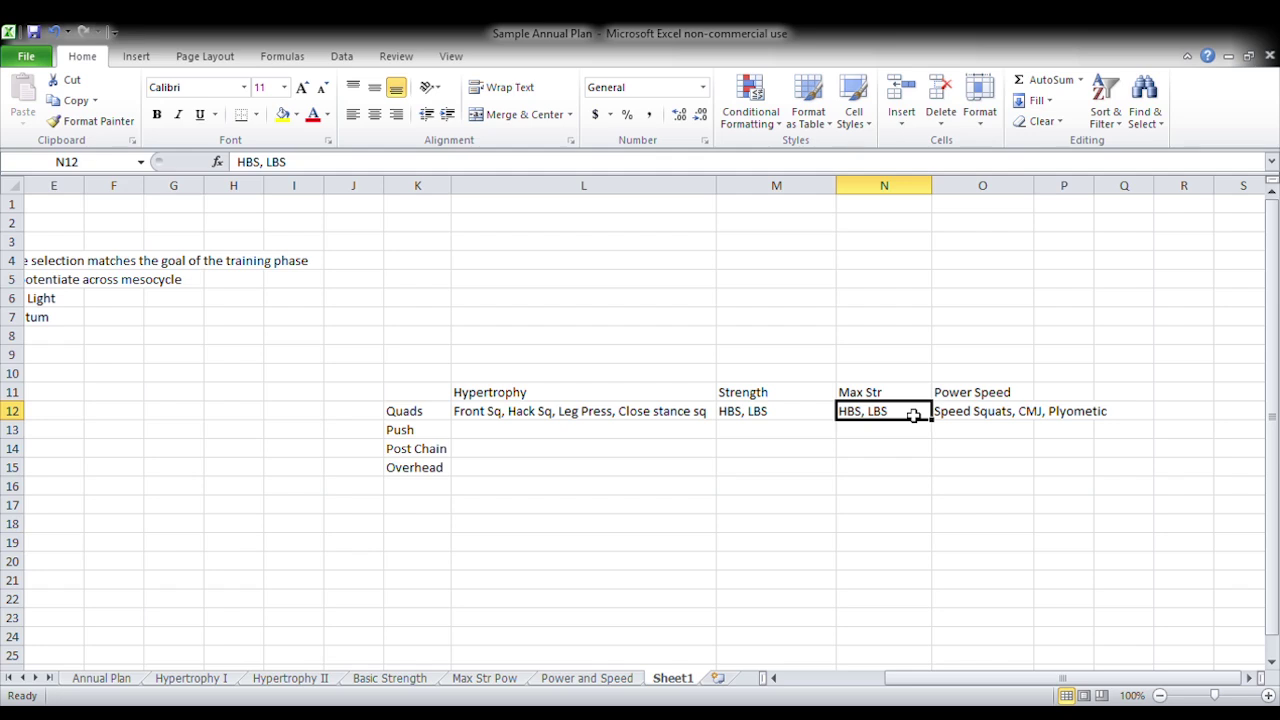
pyautogui.click(985, 418)
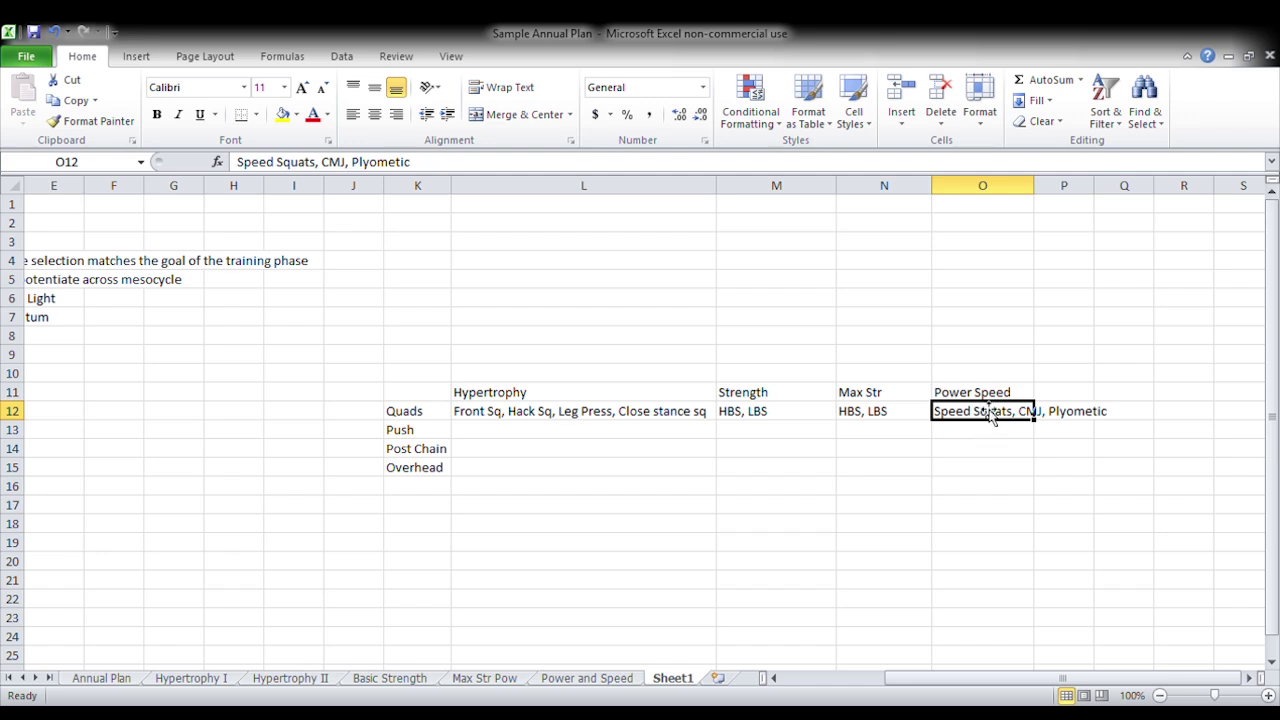
pyautogui.click(1054, 416)
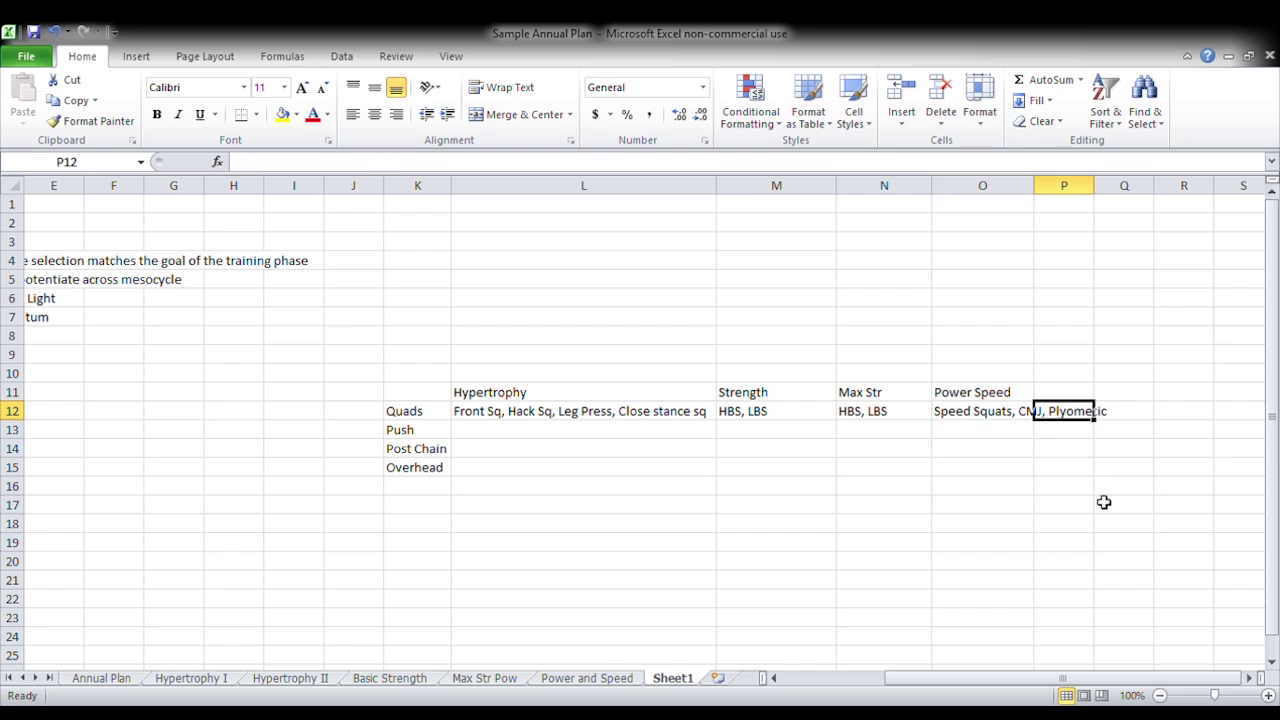
pyautogui.click(1012, 418)
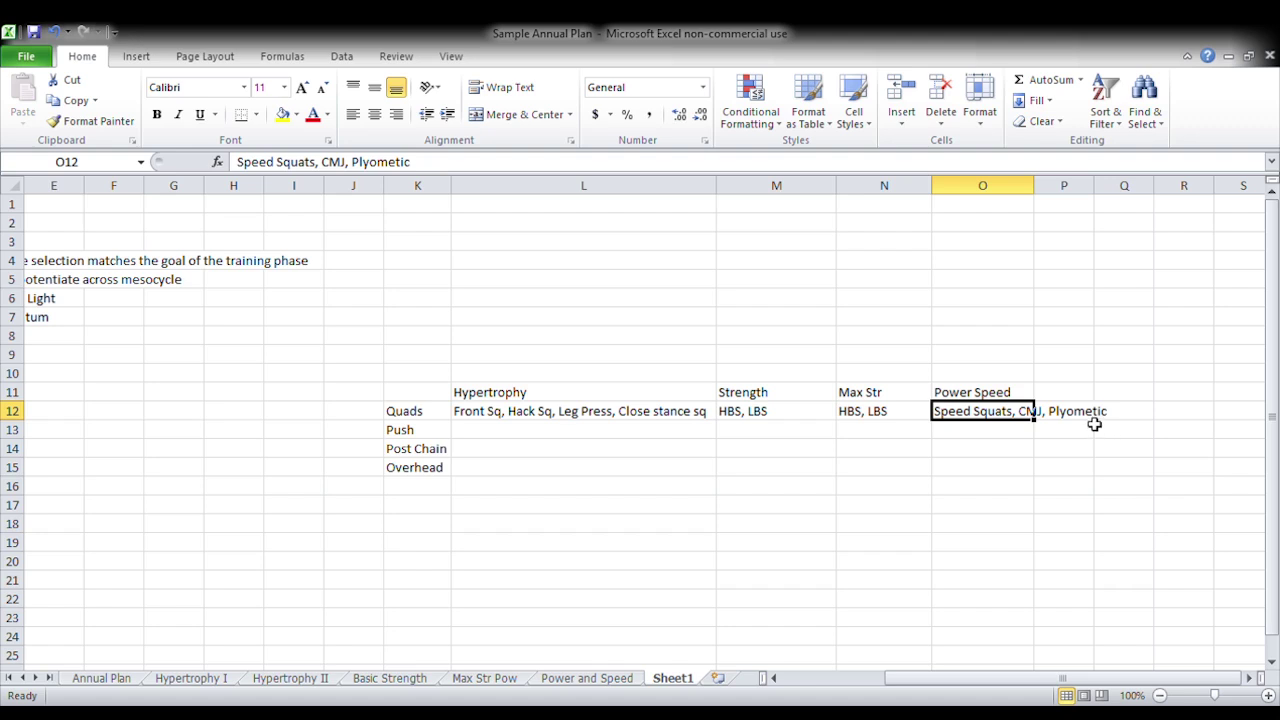
pyautogui.click(509, 418)
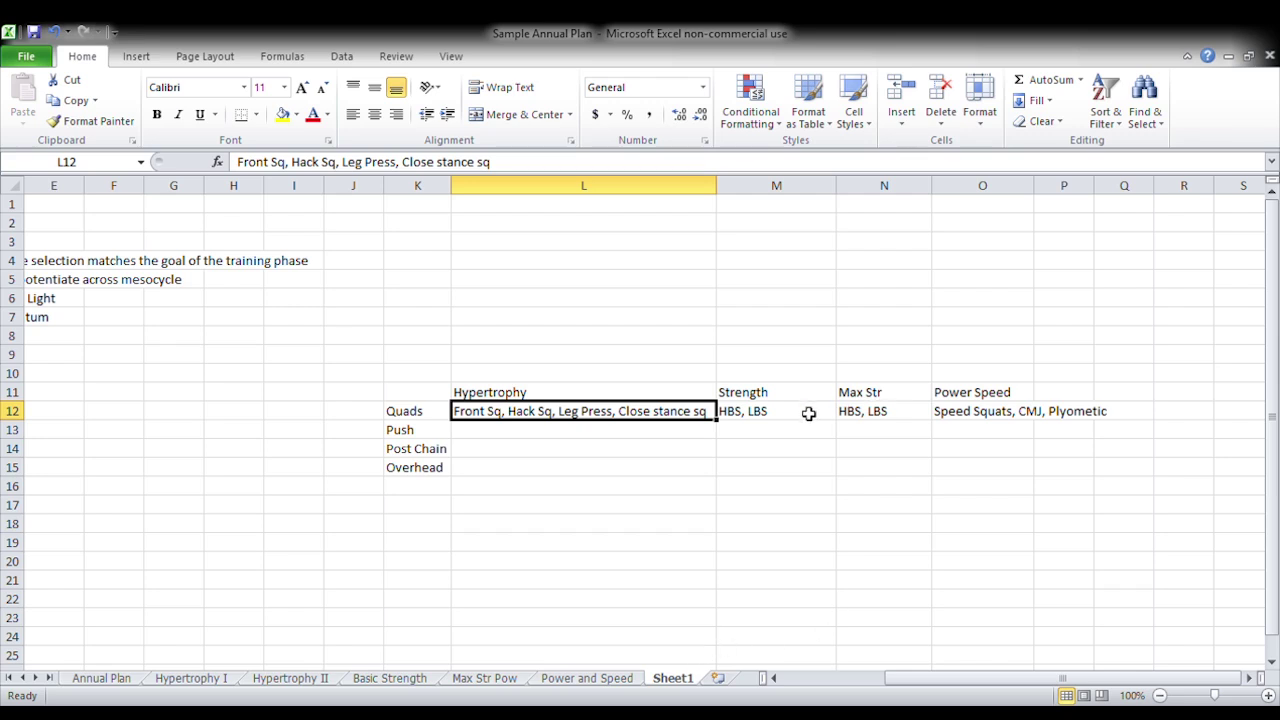
pyautogui.moveTo(809, 414); pyautogui.dragTo(849, 418)
pyautogui.click(988, 420)
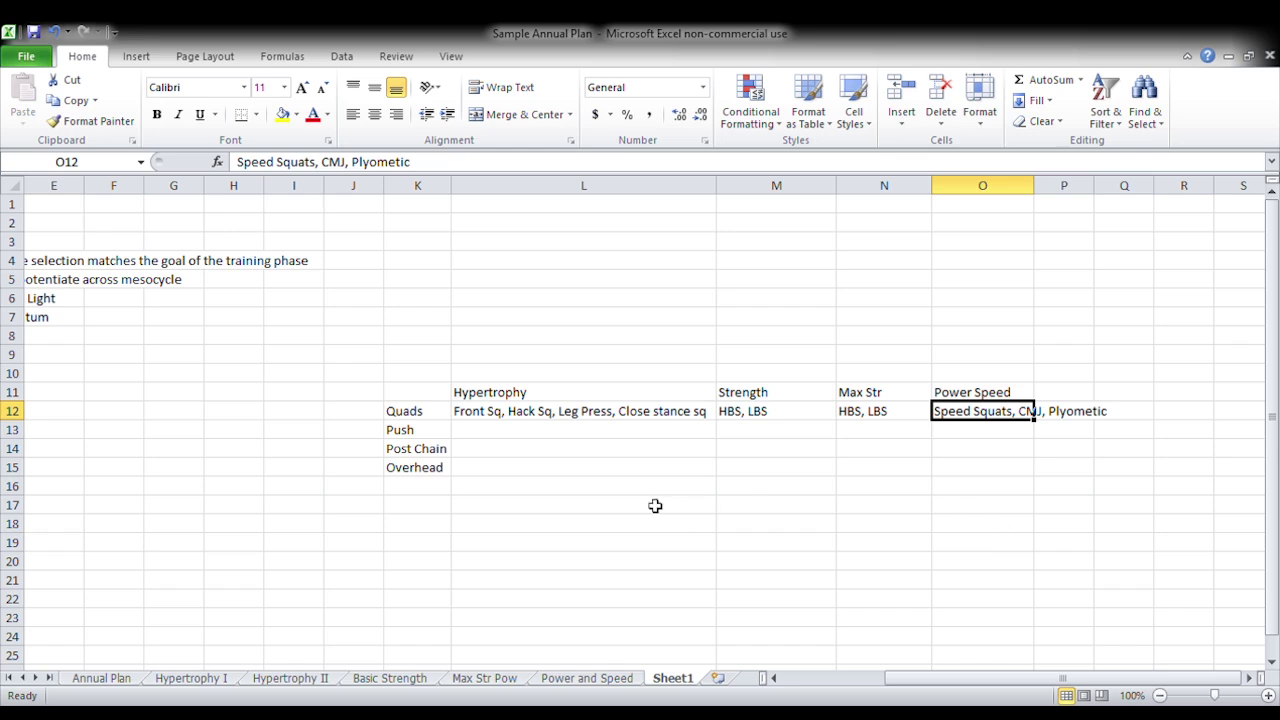
# Step: Enter "Cam Bech, DB Bench , DB Flys" in cell L13 as the Hypertrophy exercises for Push
pyautogui.click(497, 432)
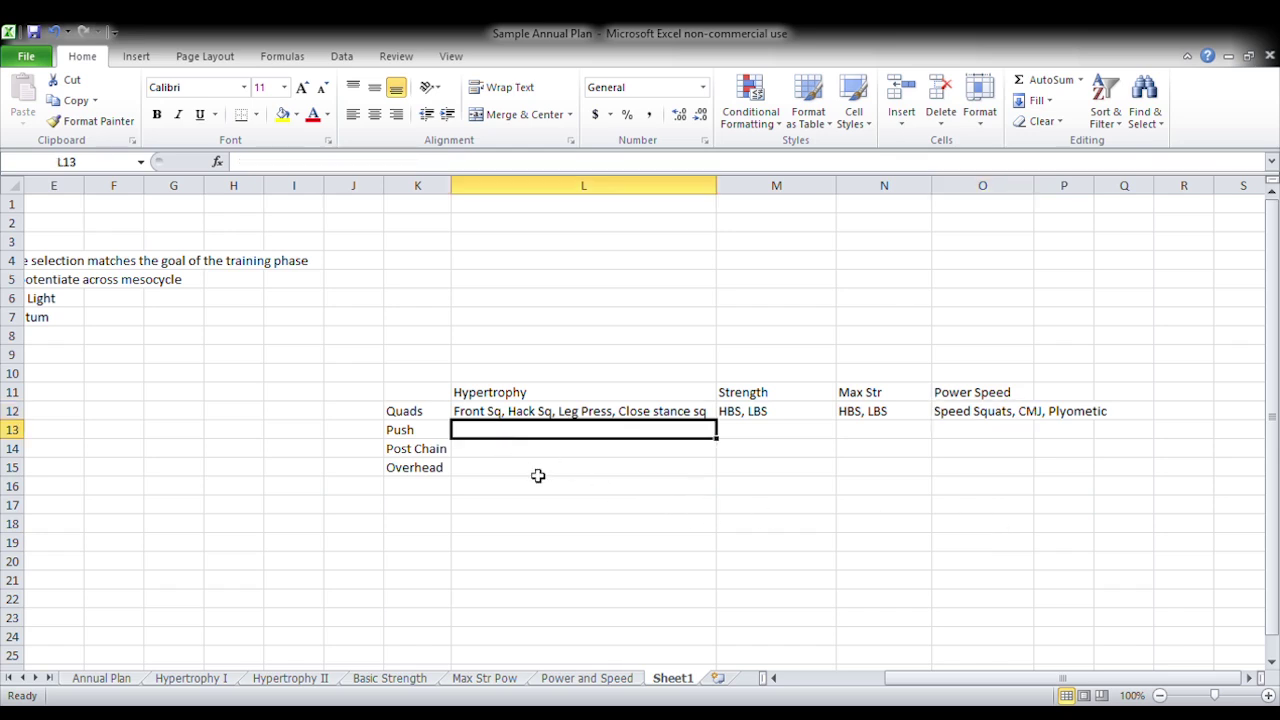
pyautogui.write('Cam Be')
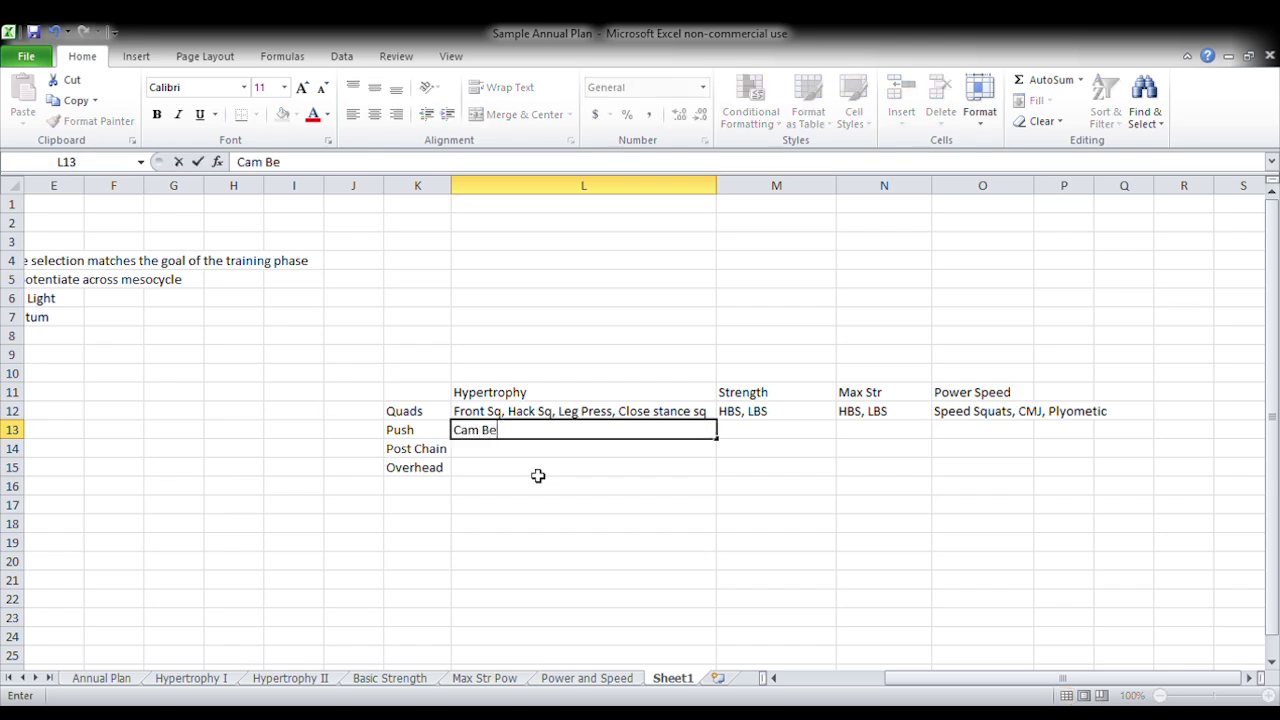
pyautogui.write('ch, DB Bench ,')
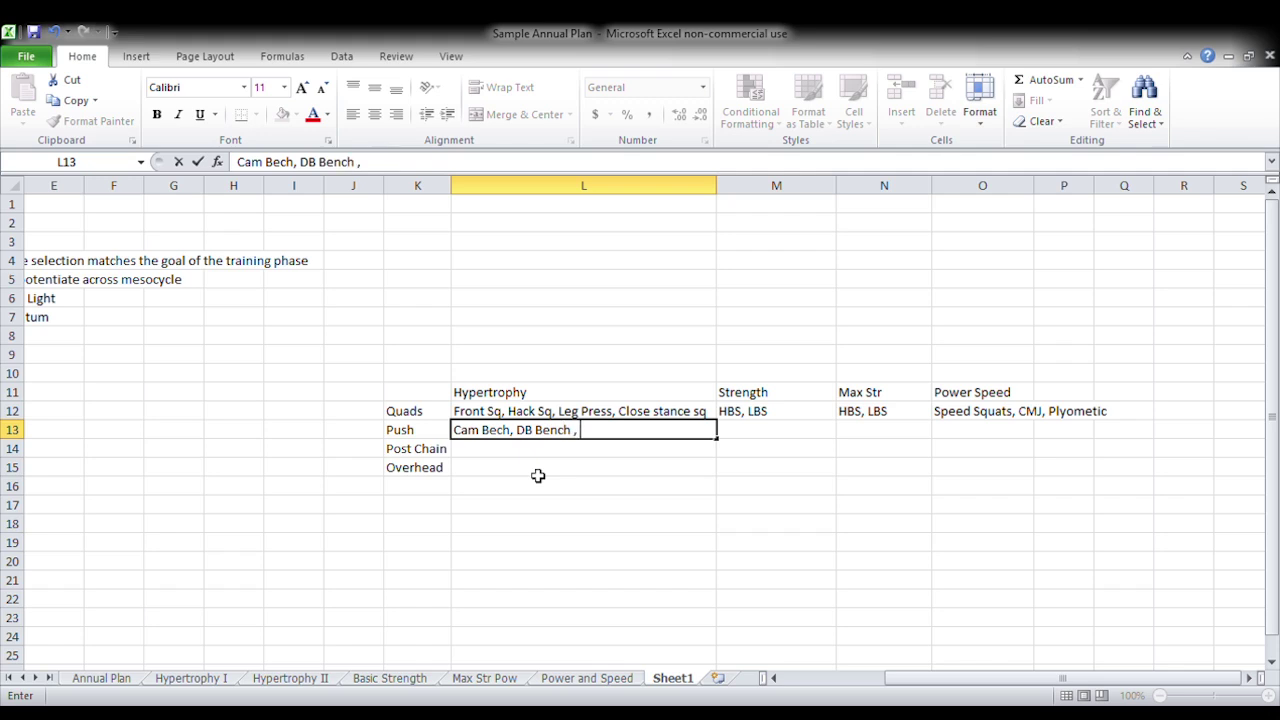
pyautogui.write(' DB Flys')
pyautogui.press('Tab')
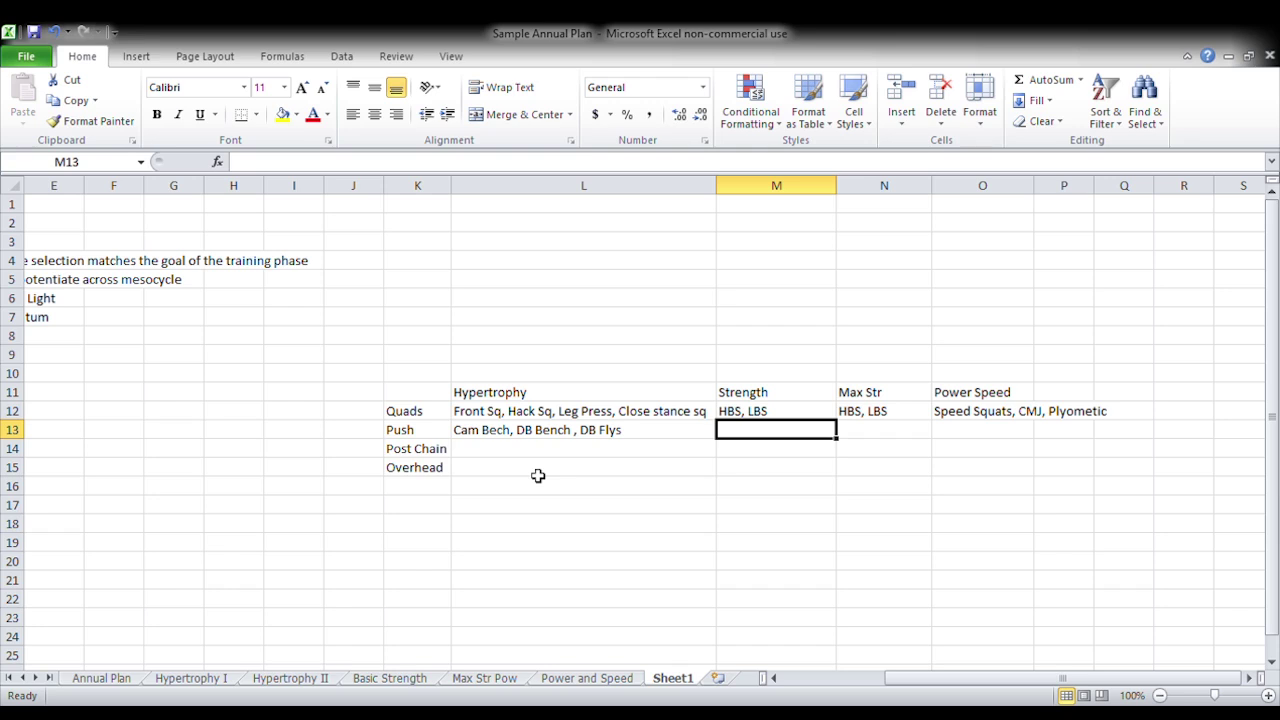
# Step: Enter "BB BP Variation" in cell M13 as the Strength exercise for Push
pyautogui.write('BB')
pyautogui.press('BackSpace')
pyautogui.press('BackSpace')
pyautogui.write('BB')
pyautogui.press('BackSpace')
pyautogui.write('BP Variatio')
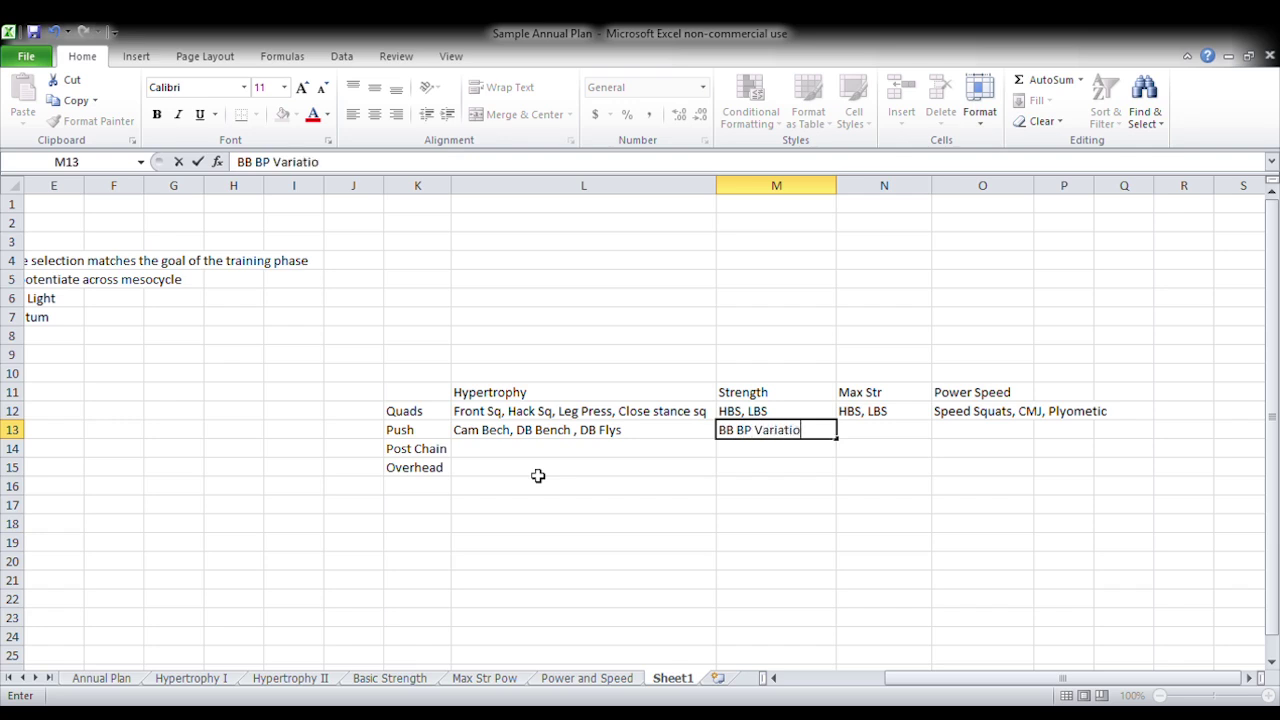
pyautogui.write('n')
pyautogui.press('Tab')
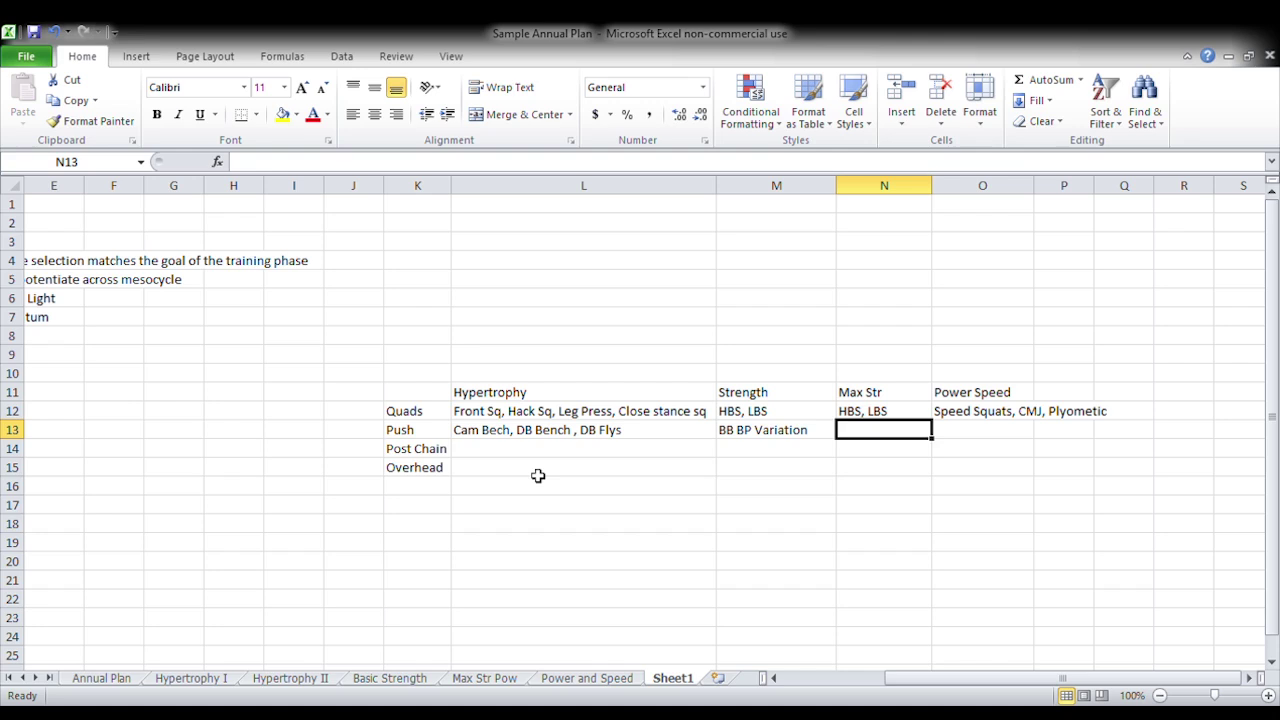
# Step: Enter "Flat BB BP" in cell N13 as the Max Str exercise for Push
pyautogui.write('la')
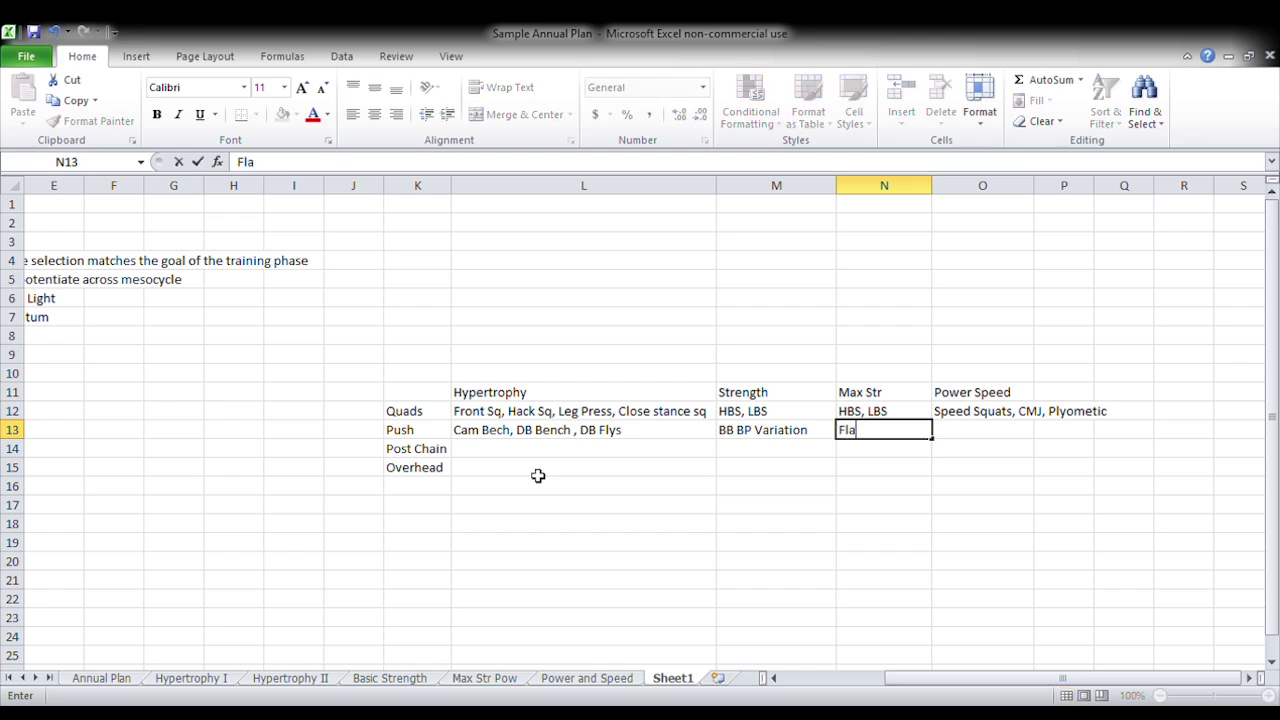
pyautogui.write('t BB BP')
pyautogui.press('Tab')
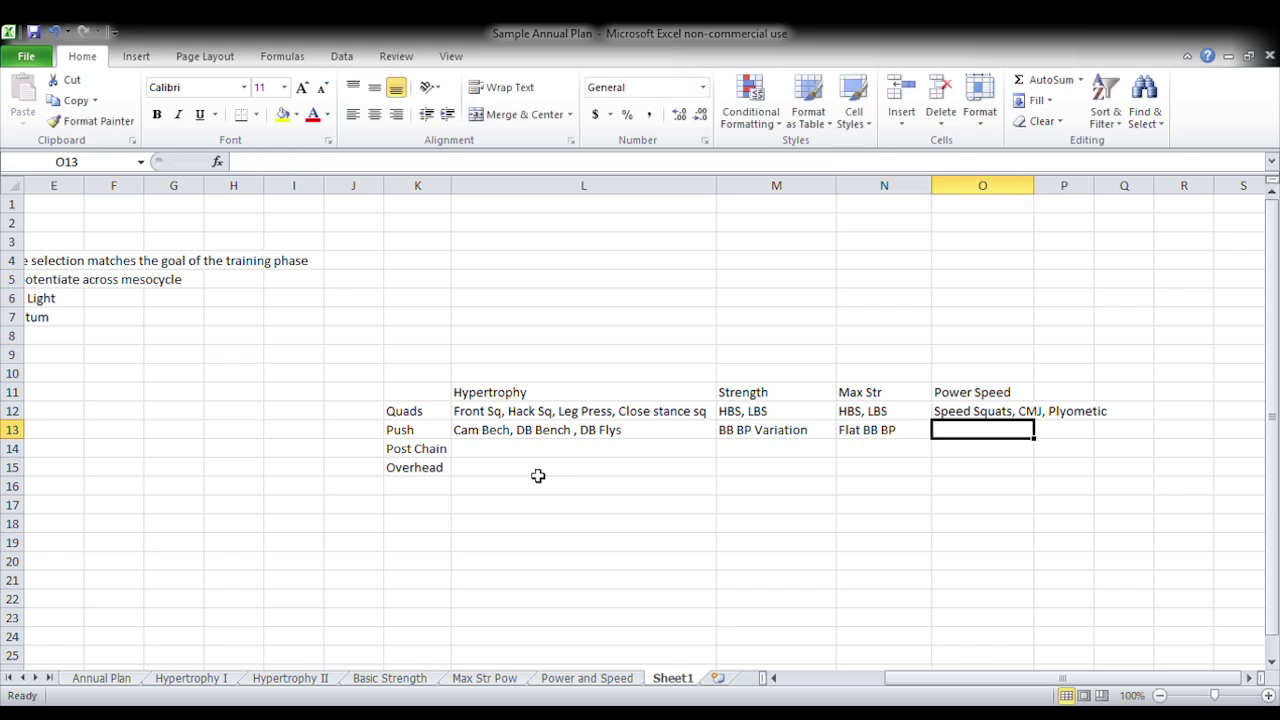
# Step: Enter "Bar throws, Plyto pushups" in cell O13 as the Power Speed exercises for Push
pyautogui.write('Bar throw,s')
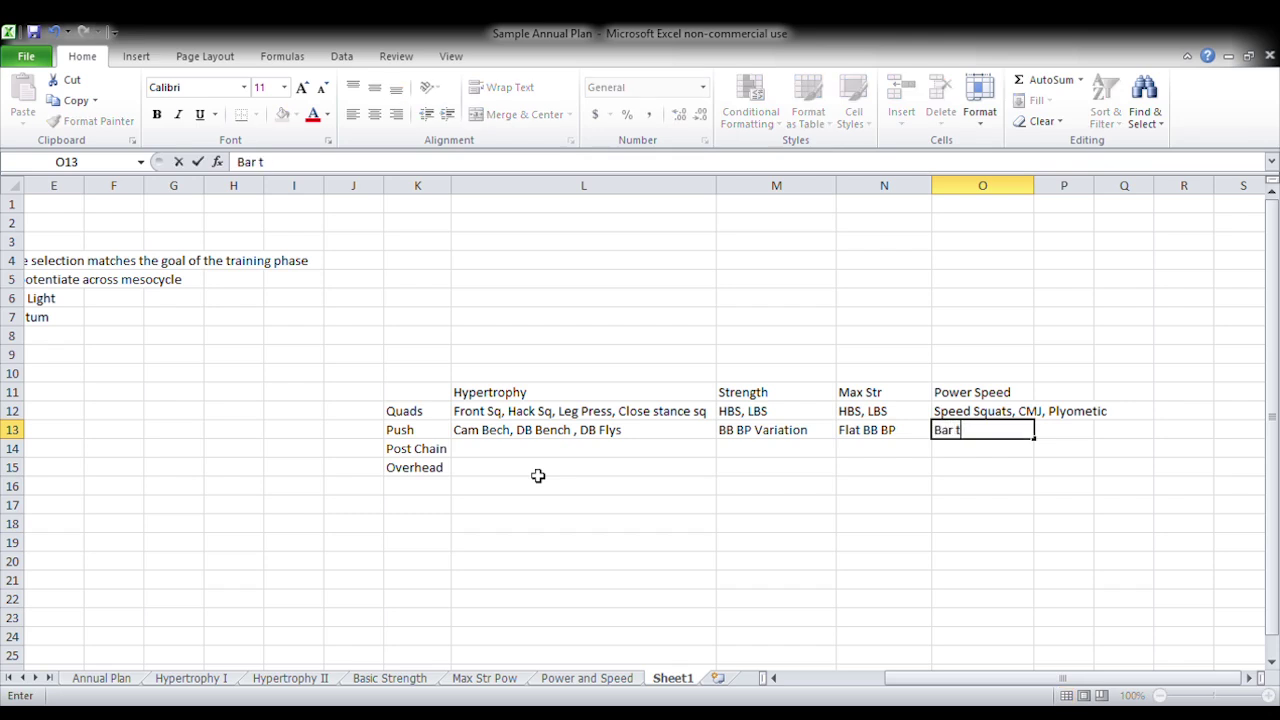
pyautogui.press('BackSpace')
pyautogui.press('BackSpace')
pyautogui.write('s, Pl')
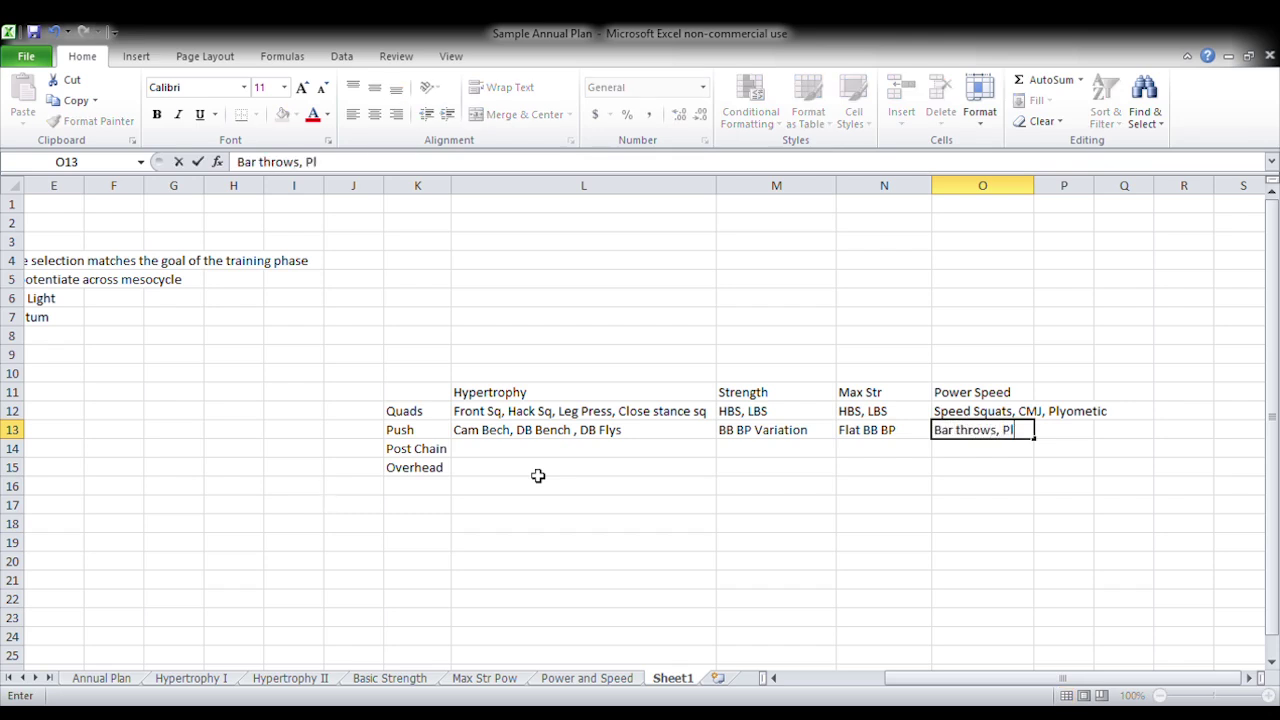
pyautogui.write('yto pushups')
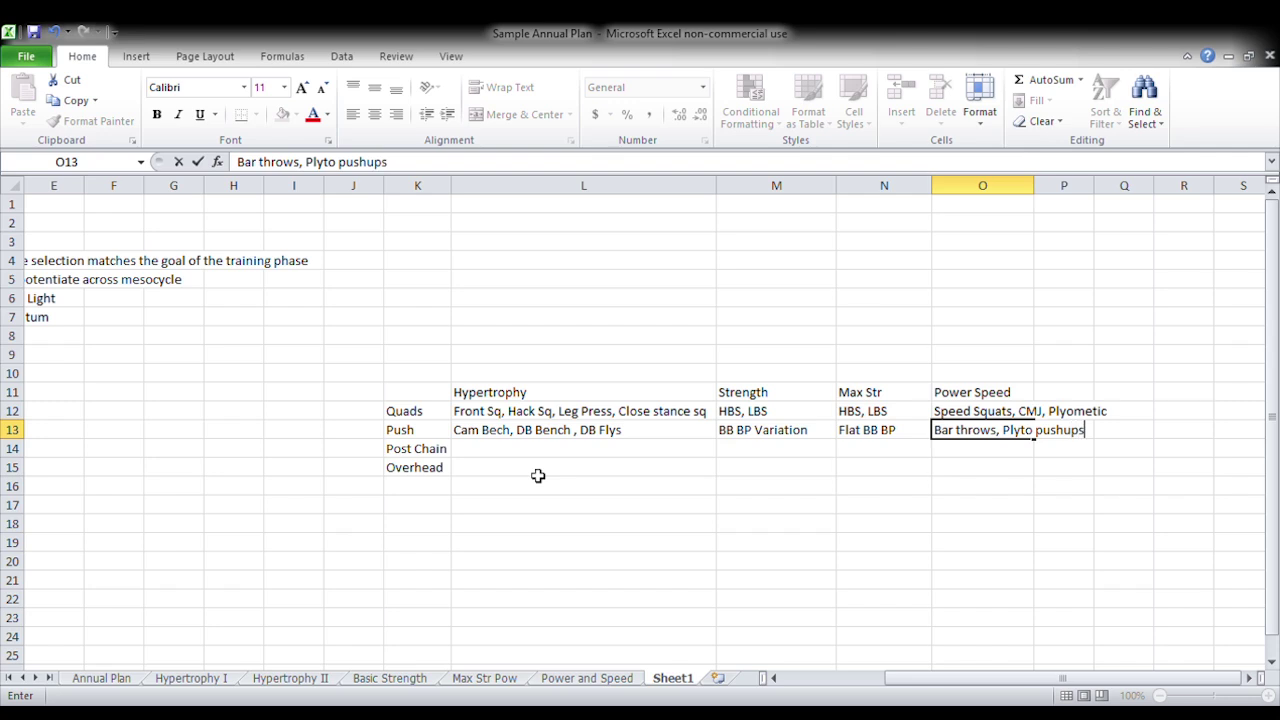
pyautogui.press('Return')
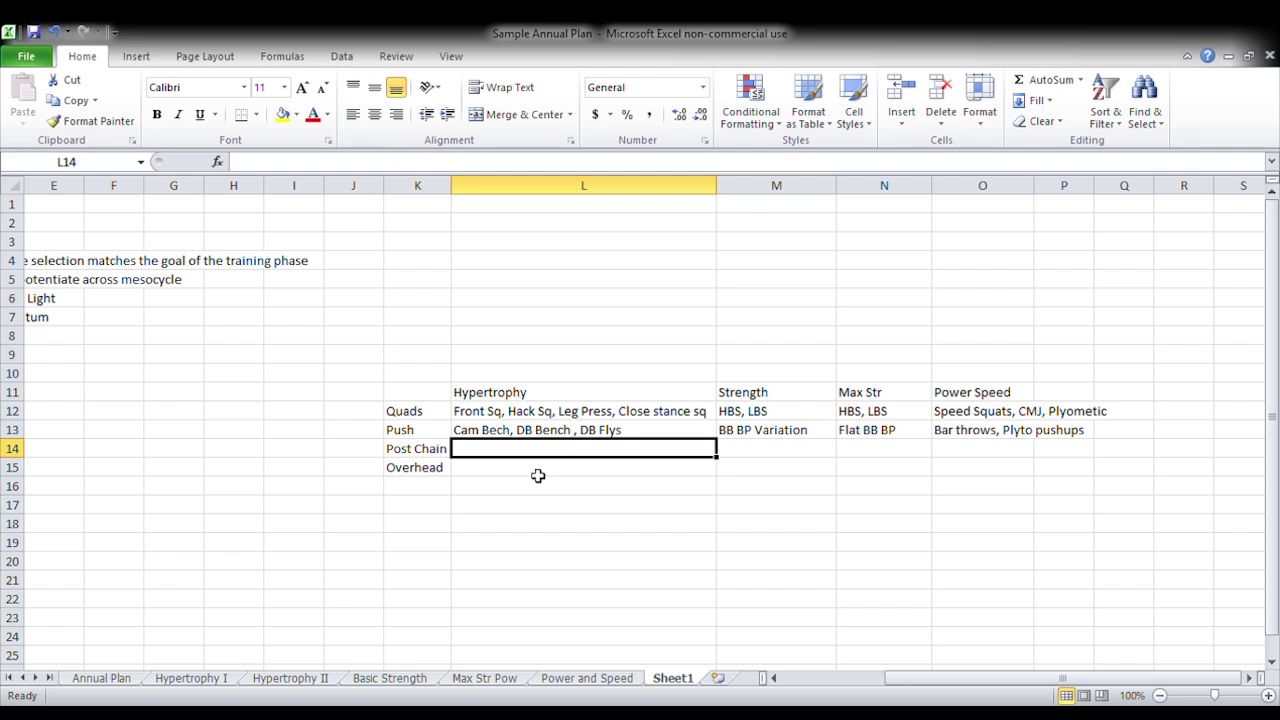
# Step: Enter "Def DL, SLDL, 45 deg , GHR , GM" in cell L14 as the Hypertrophy exercises for Post Chain
pyautogui.write('Def DL')
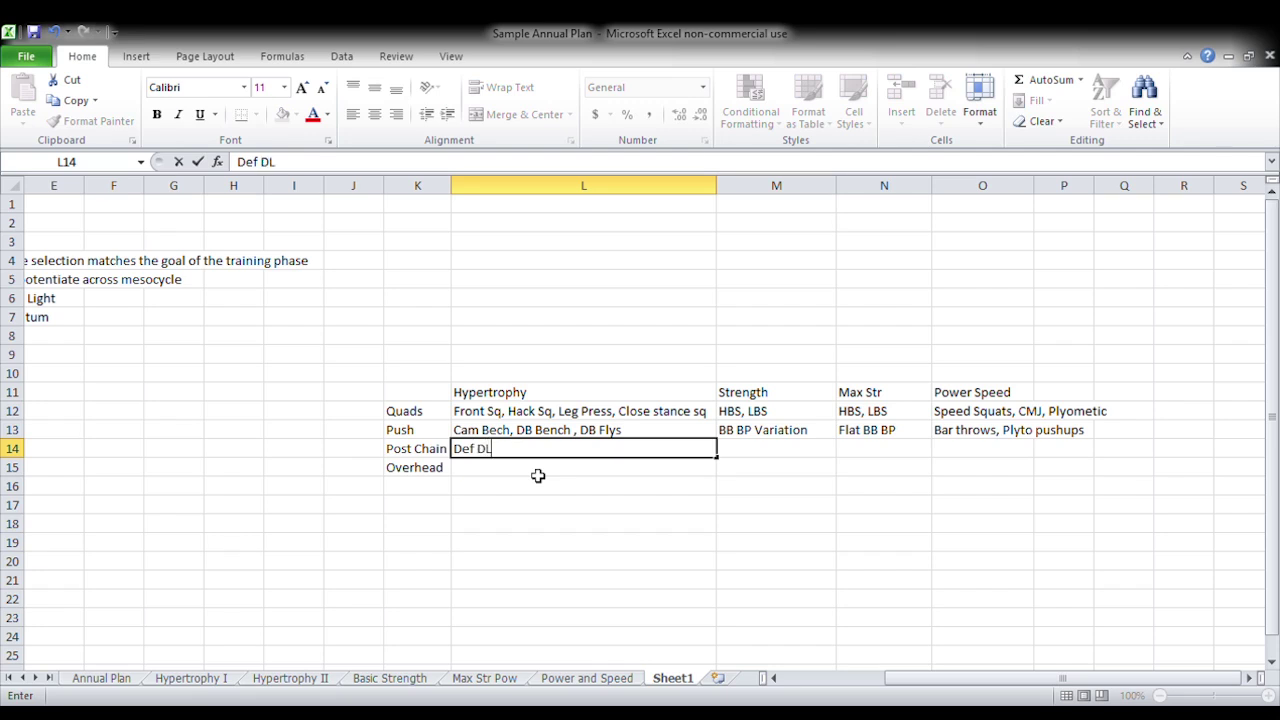
pyautogui.write(', SLDL, 45 deg')
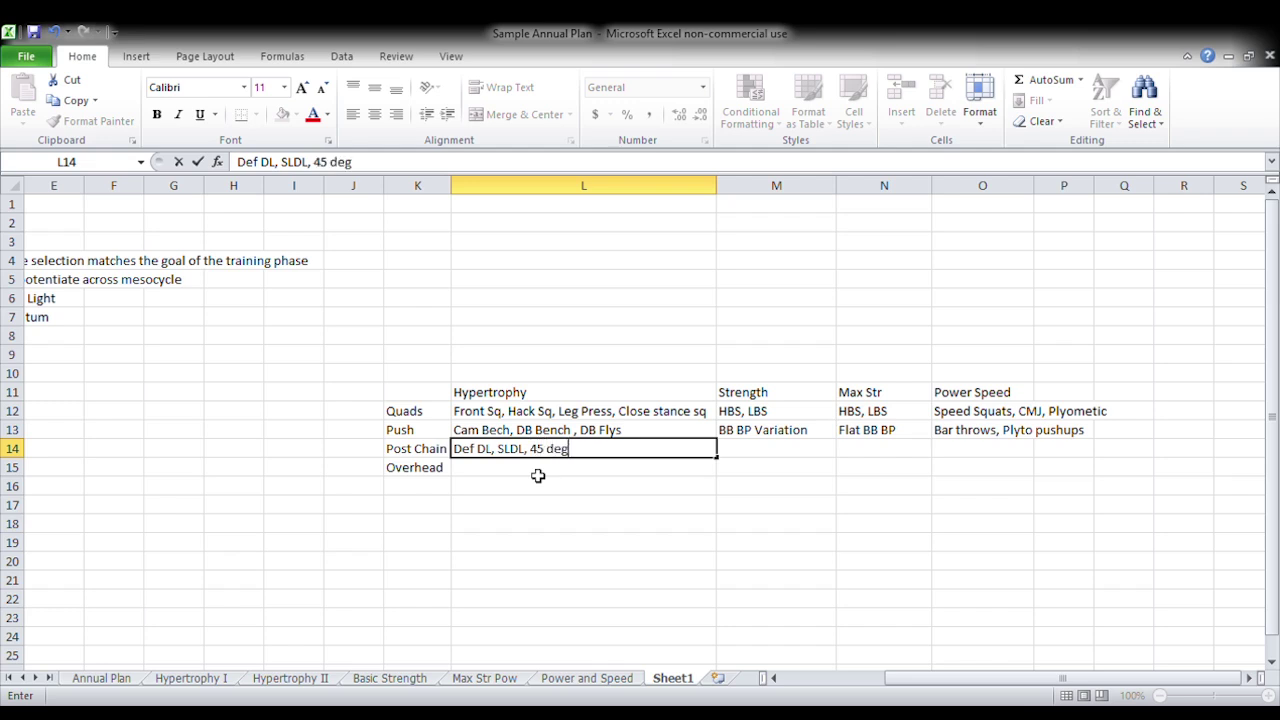
pyautogui.write(' , GHR , GM')
pyautogui.press('Tab')
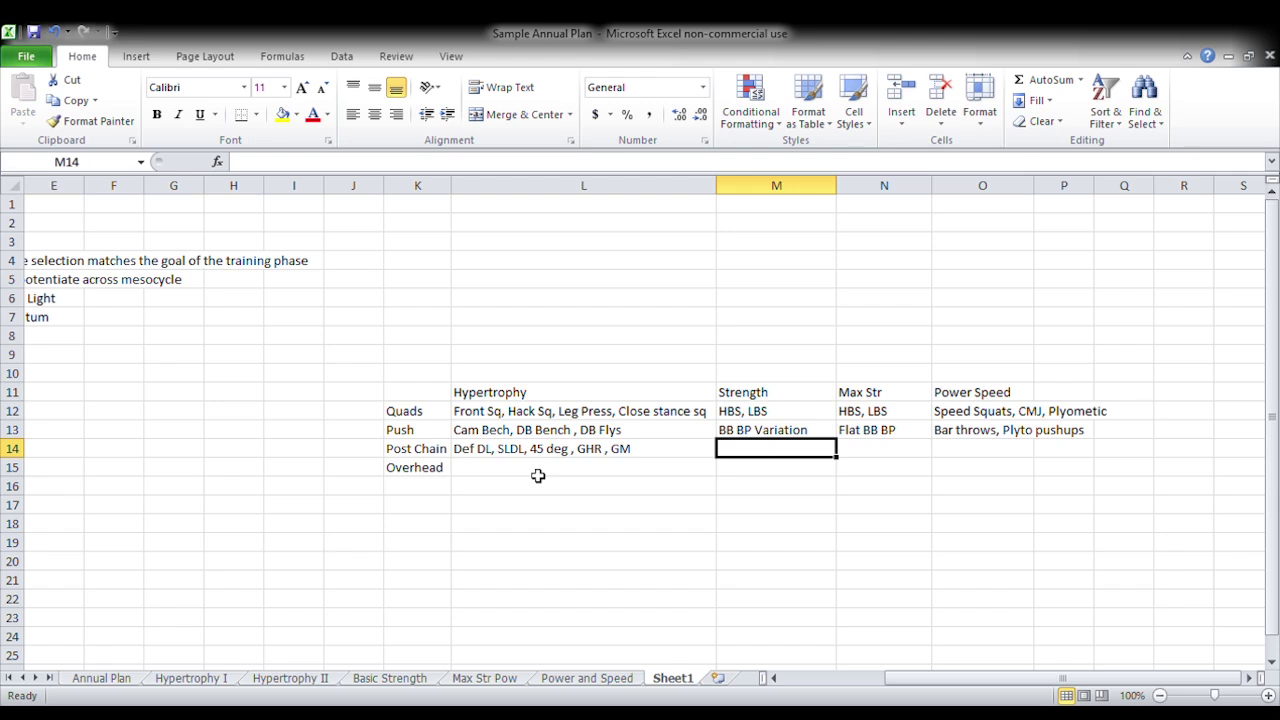
# Step: Fill the Post Chain row with "DL, SLDL, GM" for Strength in M14 and "DL" for Max Str in N14
pyautogui.write('DL, SLDL, GM')
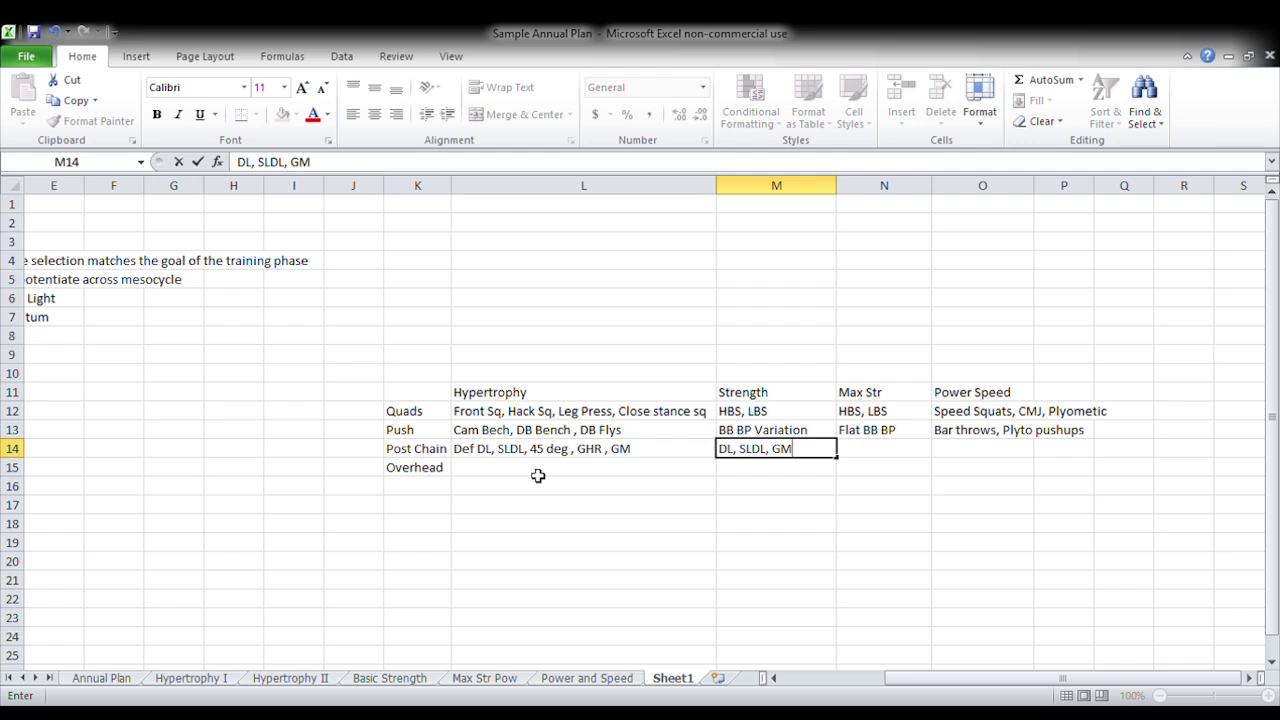
pyautogui.press('Tab')
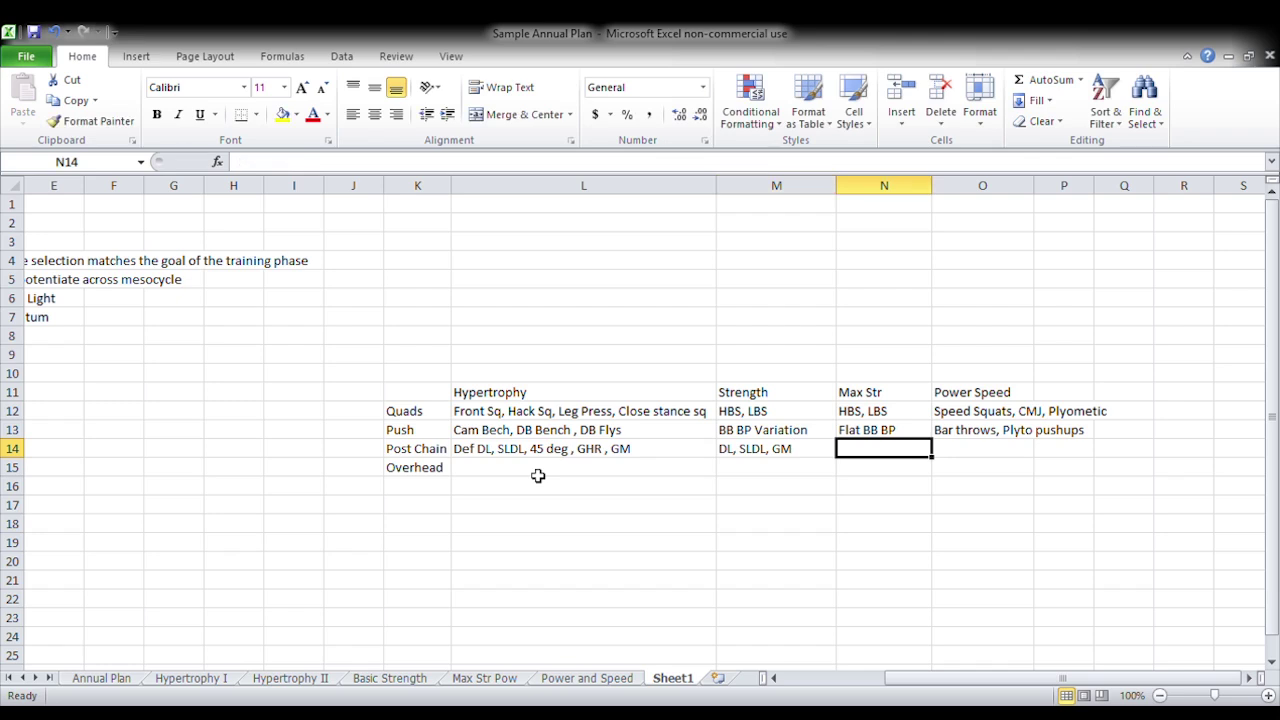
pyautogui.write('DL')
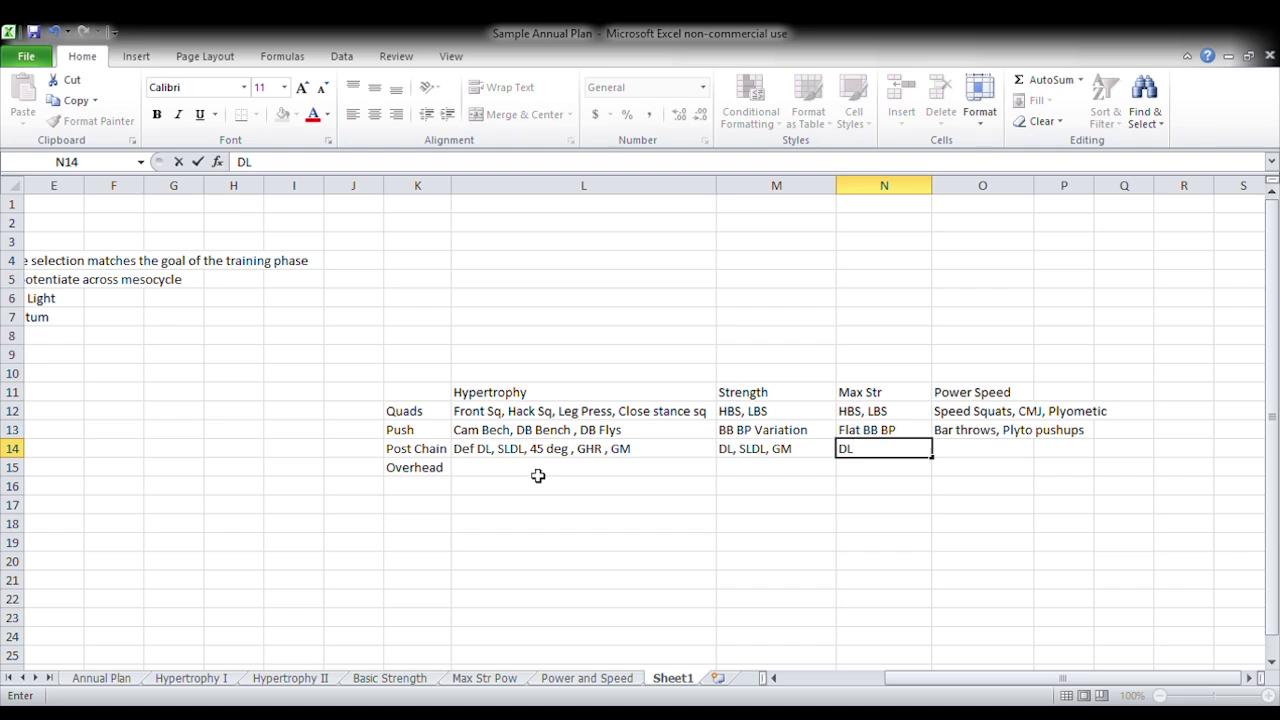
pyautogui.press('Tab')
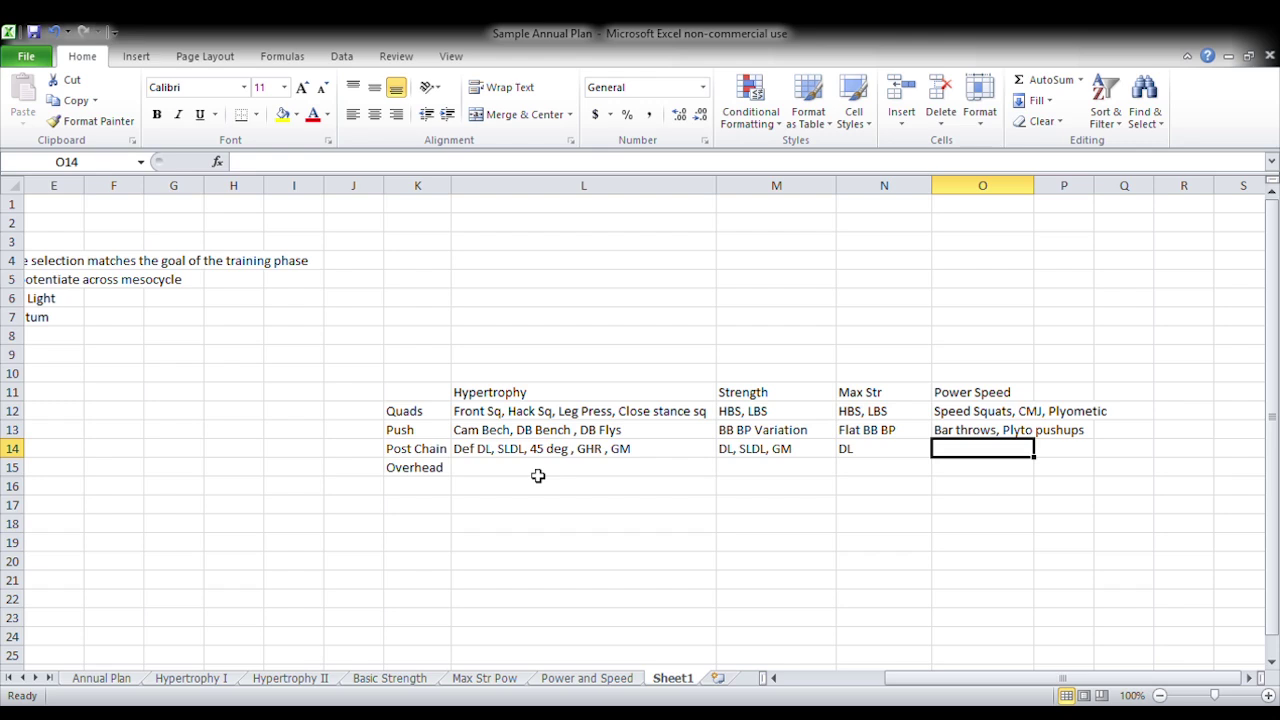
# Step: Enter "Wling derivs, sprinting" in cell O14 as the Power Speed exercises for Post Chain
pyautogui.write('WL')
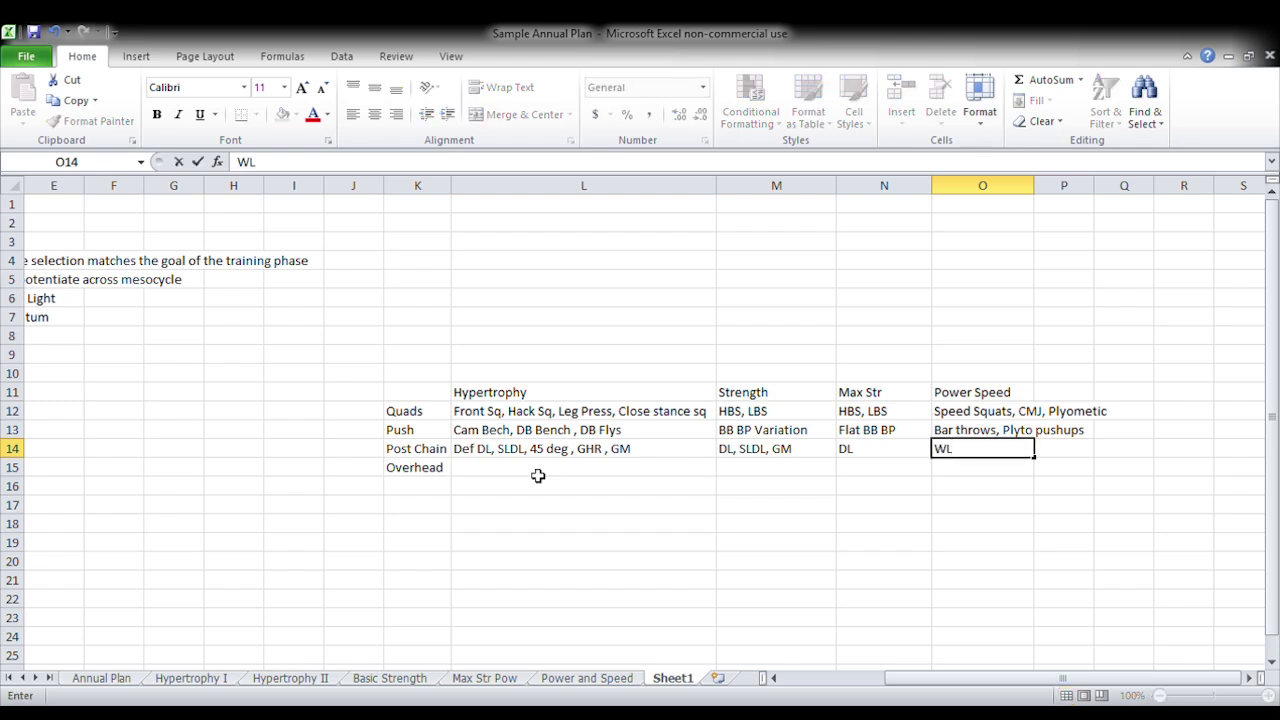
pyautogui.write('ing dervis')
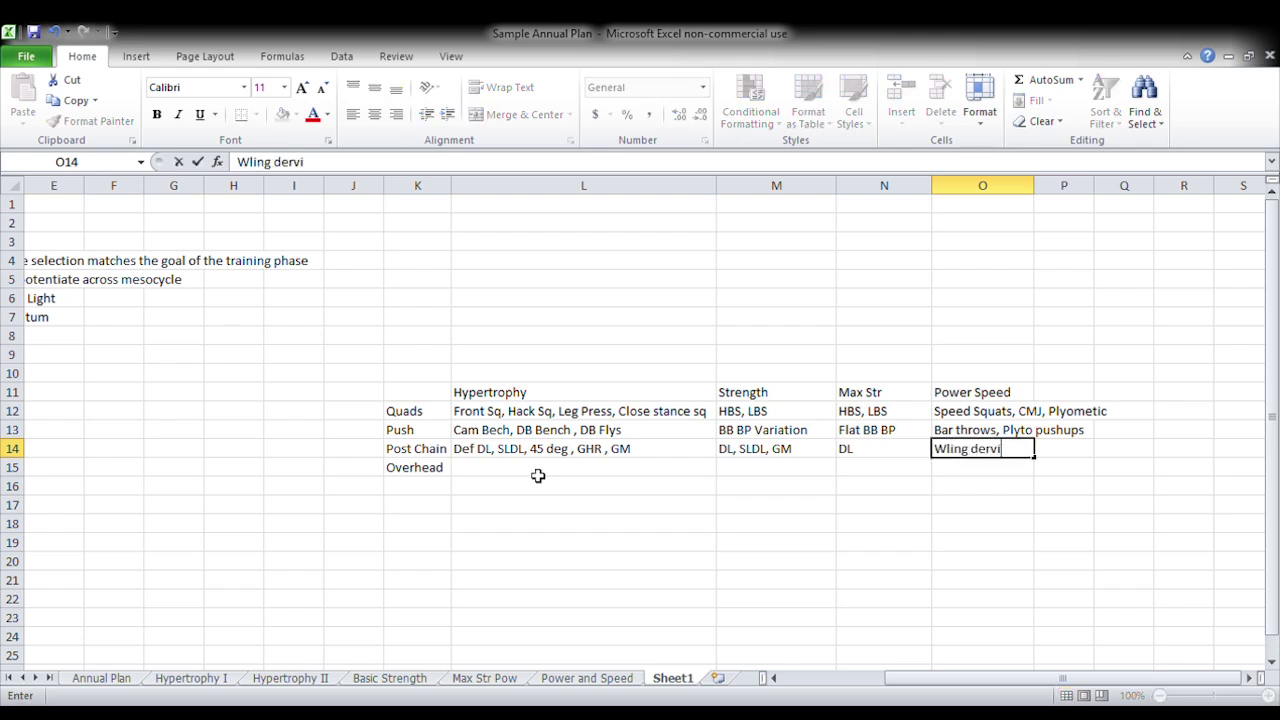
pyautogui.press('BackSpace')
pyautogui.press('BackSpace')
pyautogui.press('BackSpace')
pyautogui.write('ivs, sprinting')
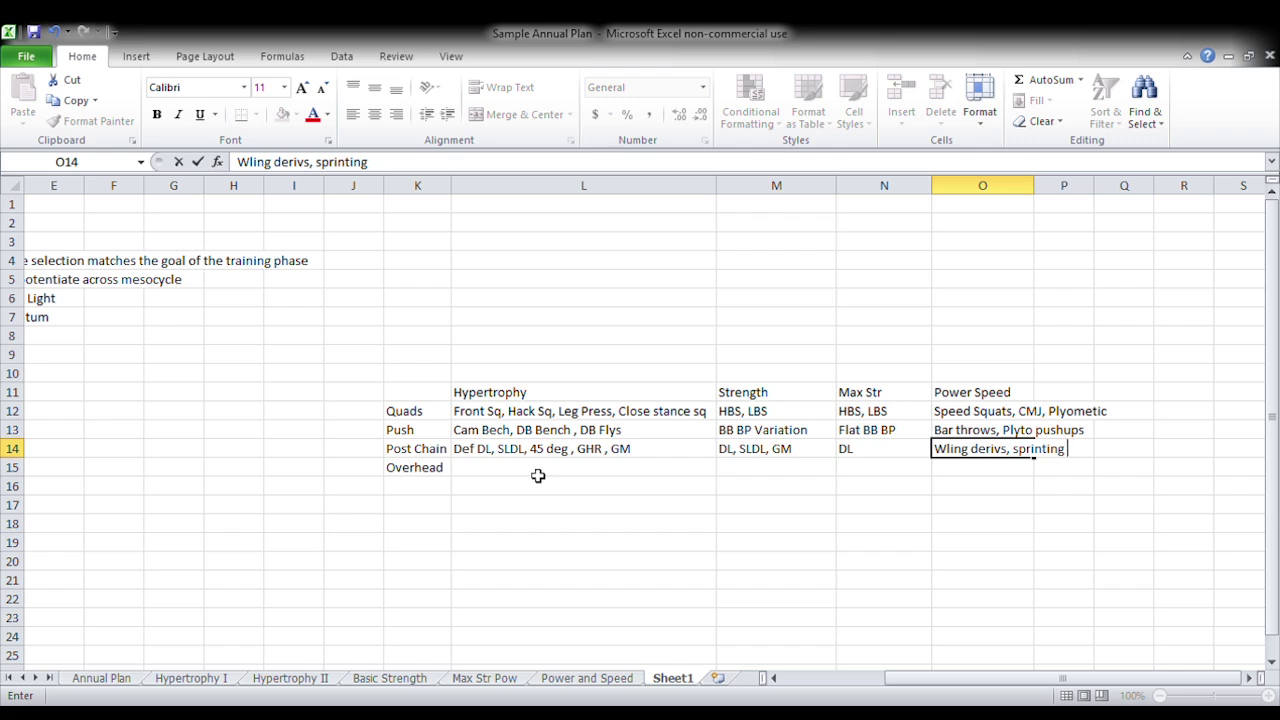
# Step: Enter "UR, DB OHP, BNP , Seated pressing" in cell L15 as the Hypertrophy exercises for Overhead
pyautogui.click(537, 476)
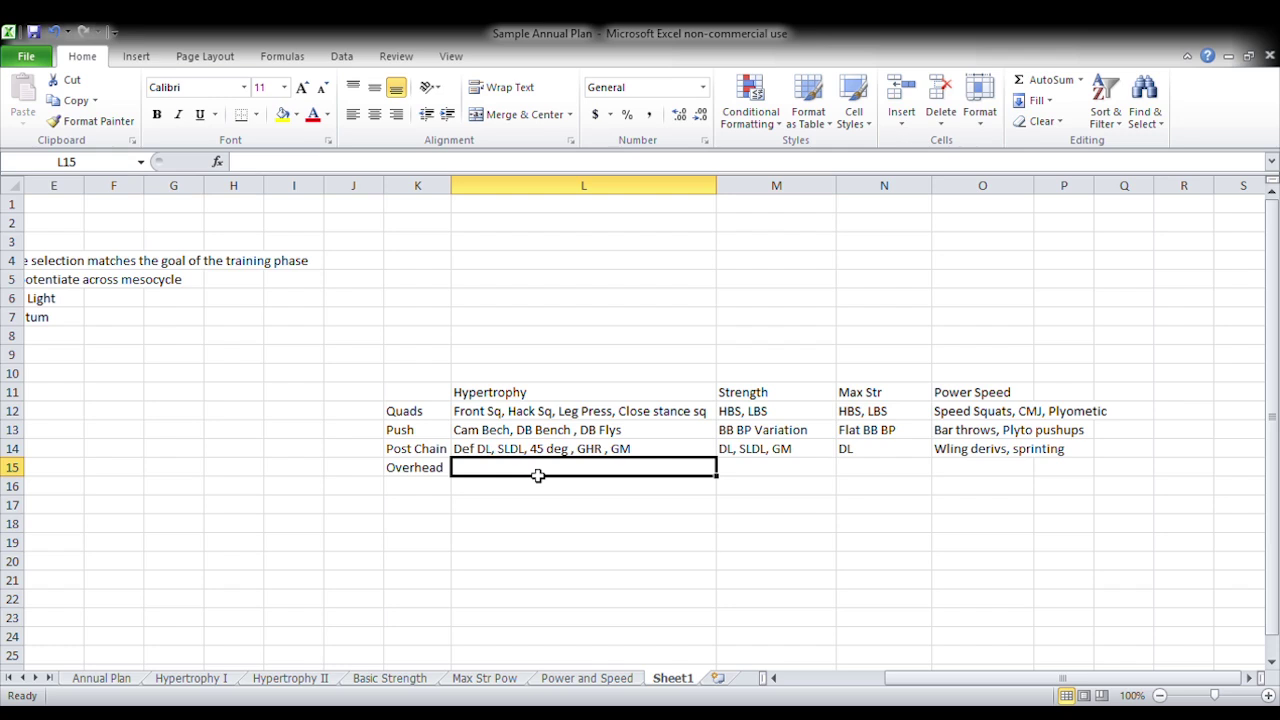
pyautogui.write('UP')
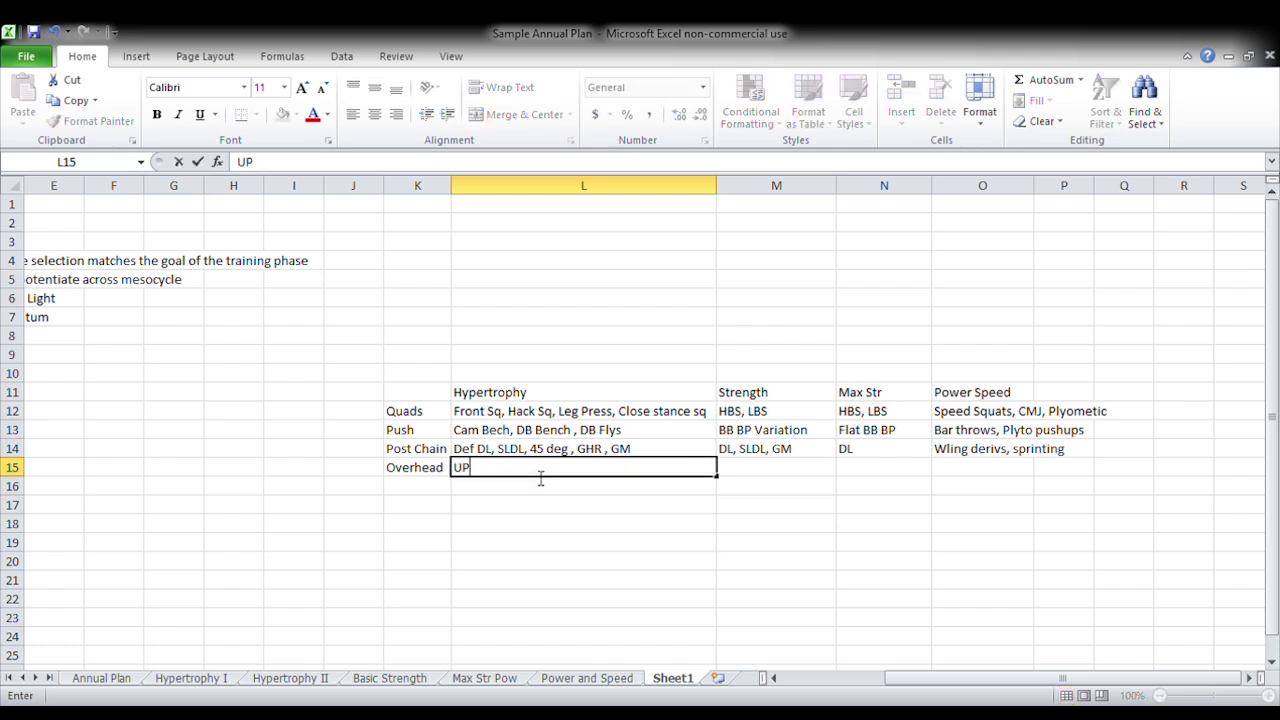
pyautogui.press('BackSpace')
pyautogui.write('R, B')
pyautogui.press('BackSpace')
pyautogui.write('DB OHP')
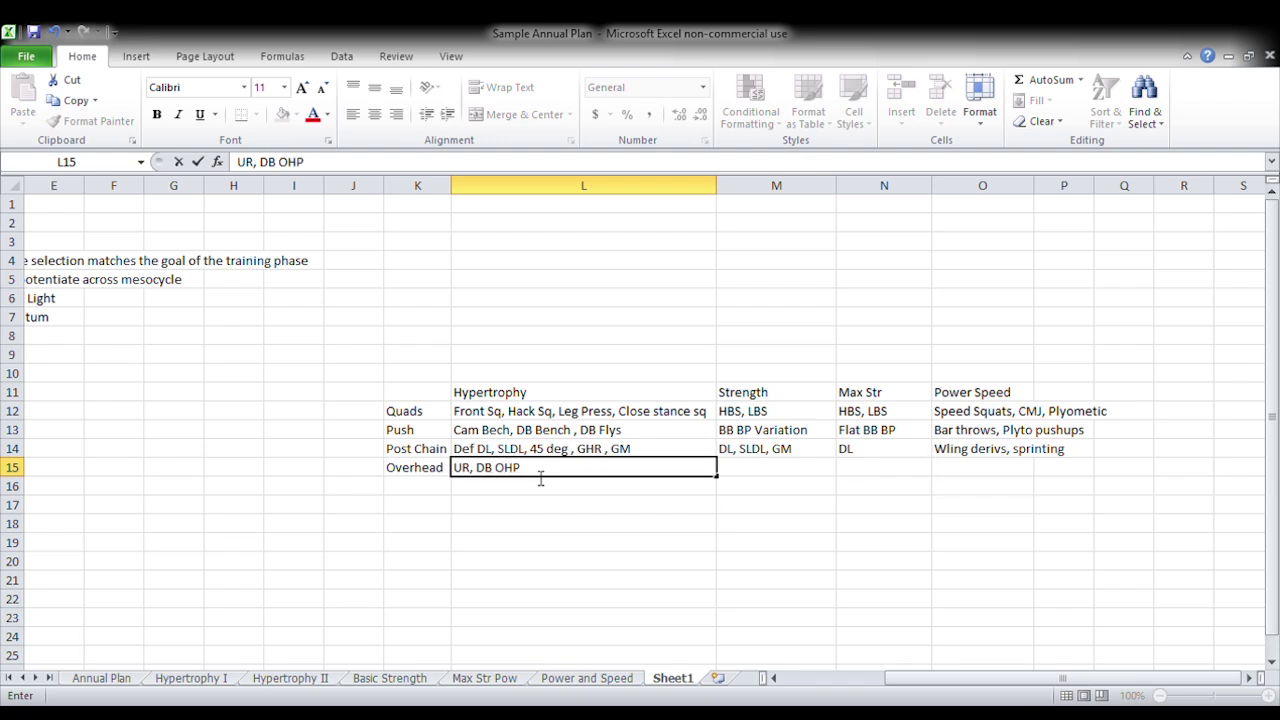
pyautogui.write(', BNP')
pyautogui.write(', Seated pr')
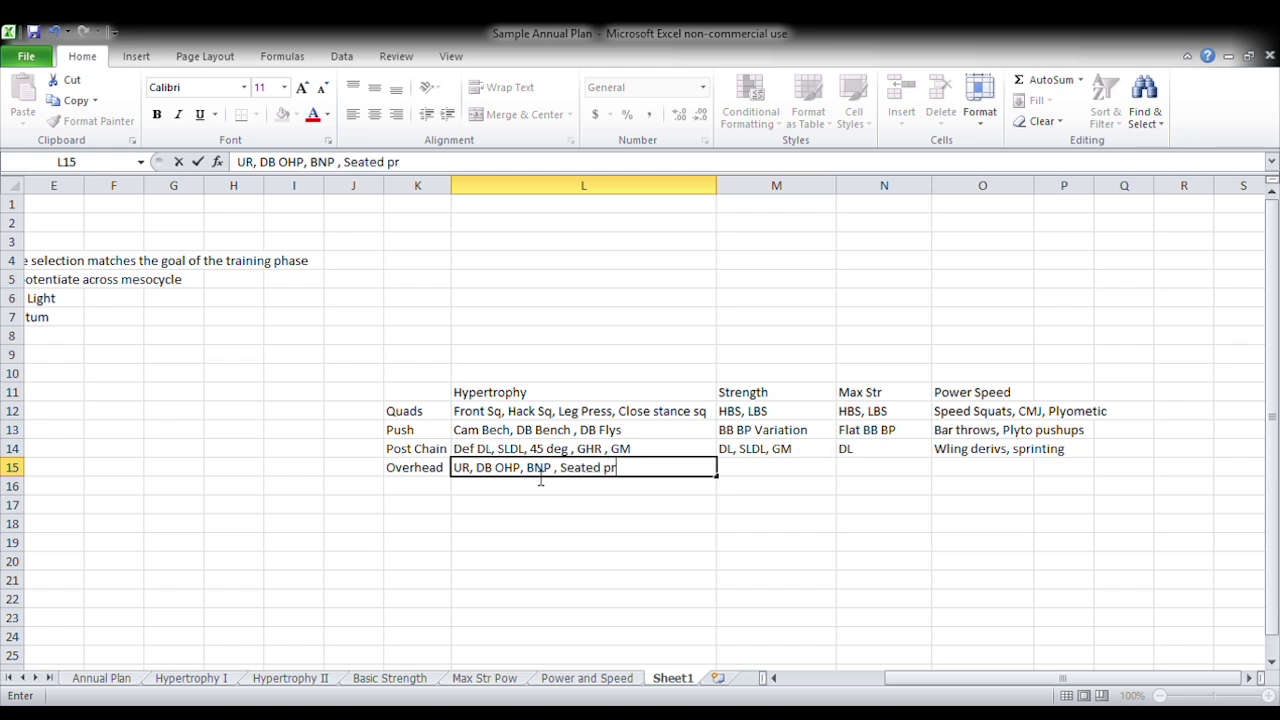
pyautogui.write('essing')
pyautogui.press('Tab')
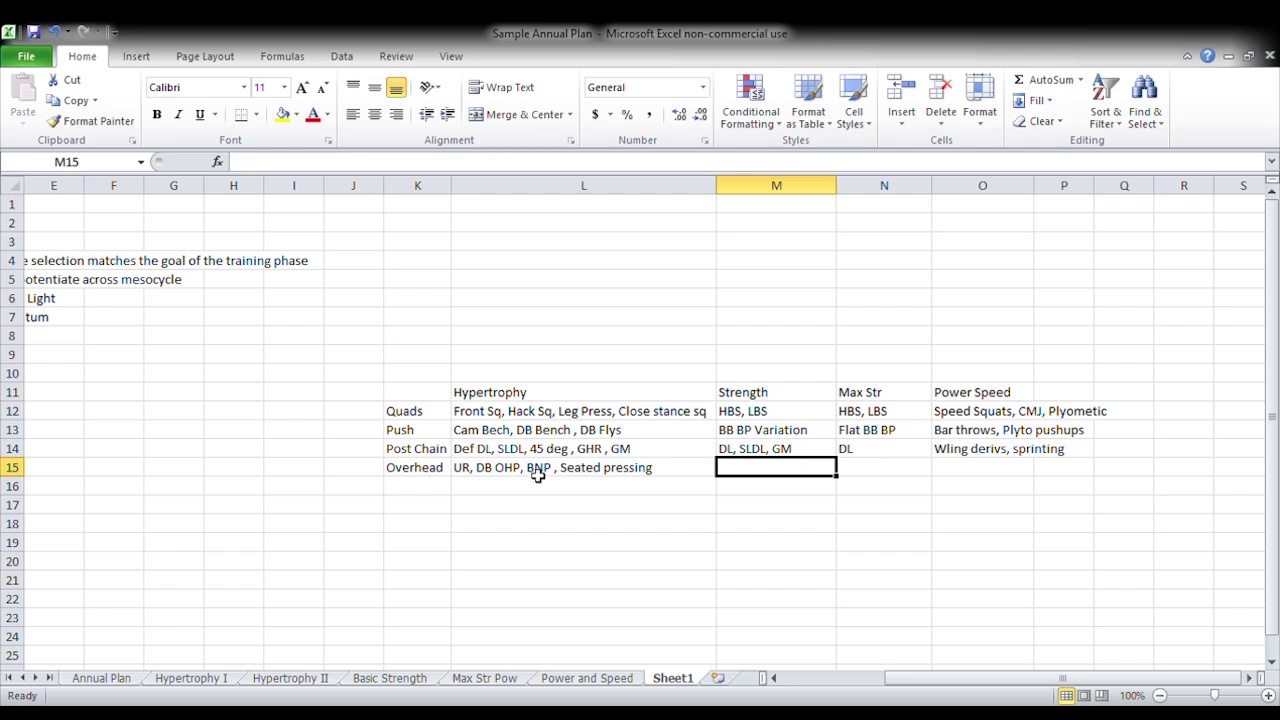
# Step: Enter "BB OHP" in cell M15 as the Strength exercise for Overhead
pyautogui.write('BB O')
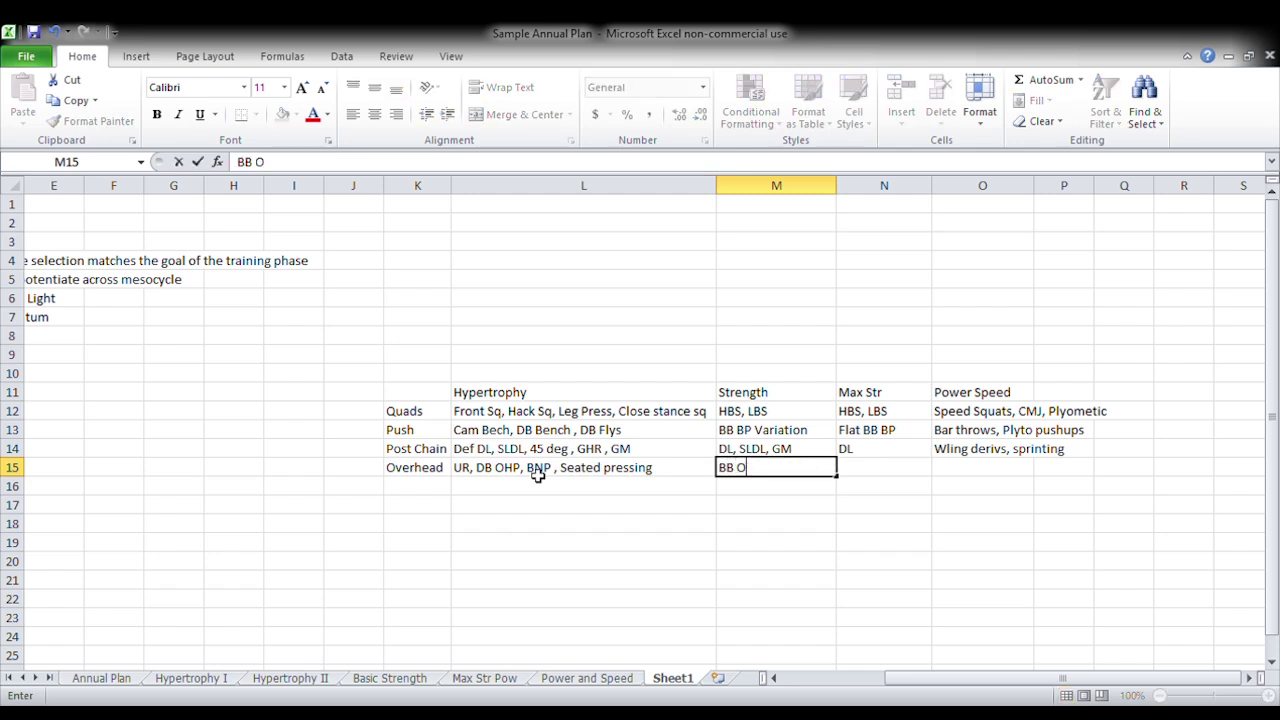
pyautogui.write('HP')
pyautogui.press('Tab')
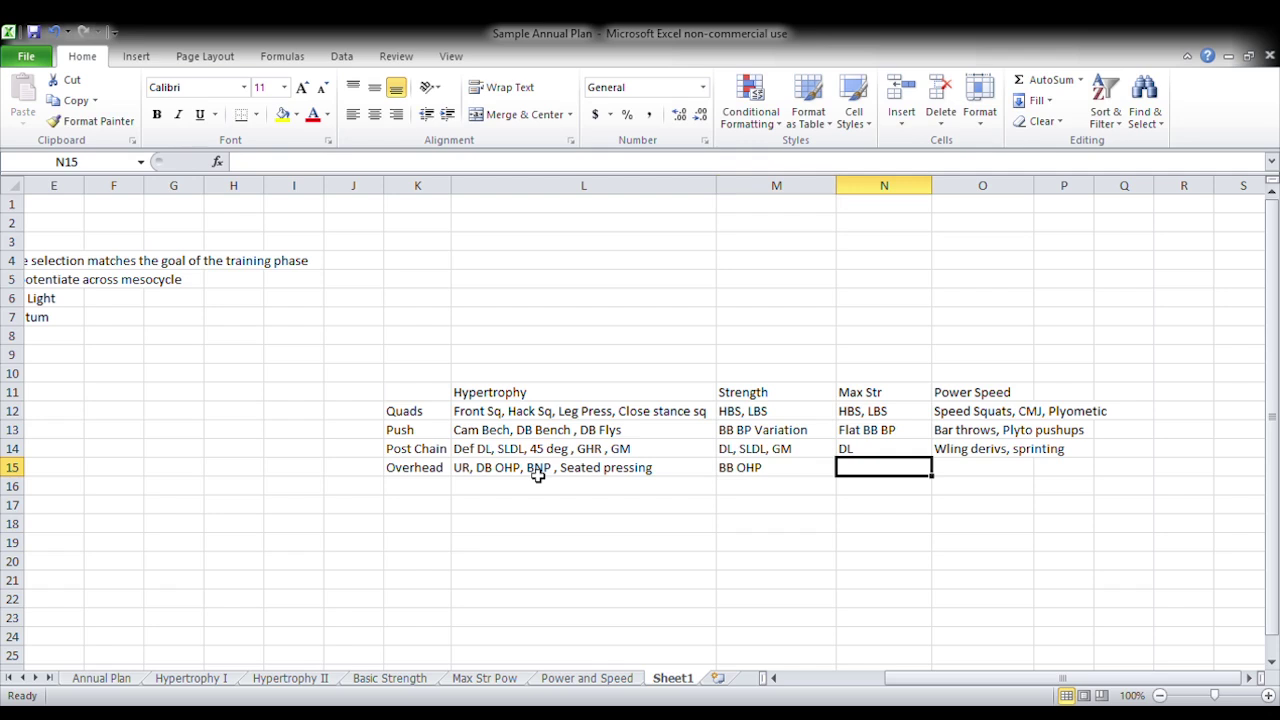
# Step: Enter "Push Press, push jerk" in cell N15 for Overhead Max Str and widen column N to fit the text
pyautogui.write('Push Press')
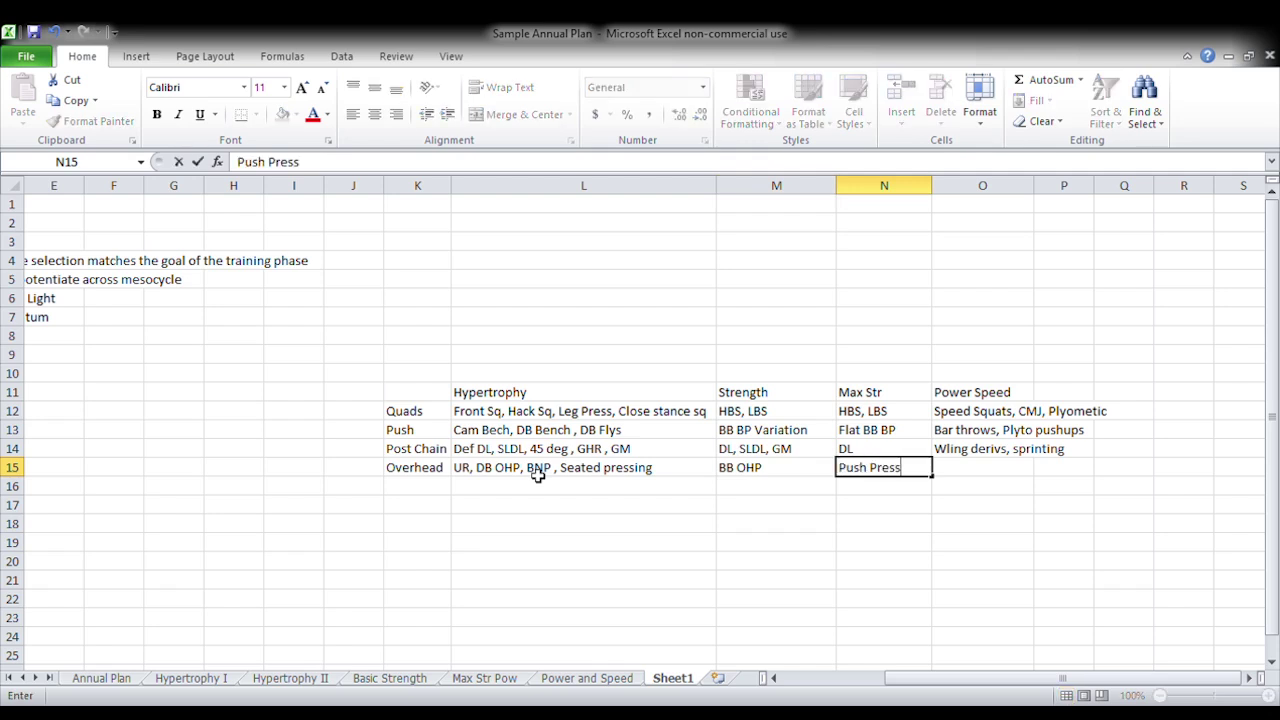
pyautogui.write(', push jerk')
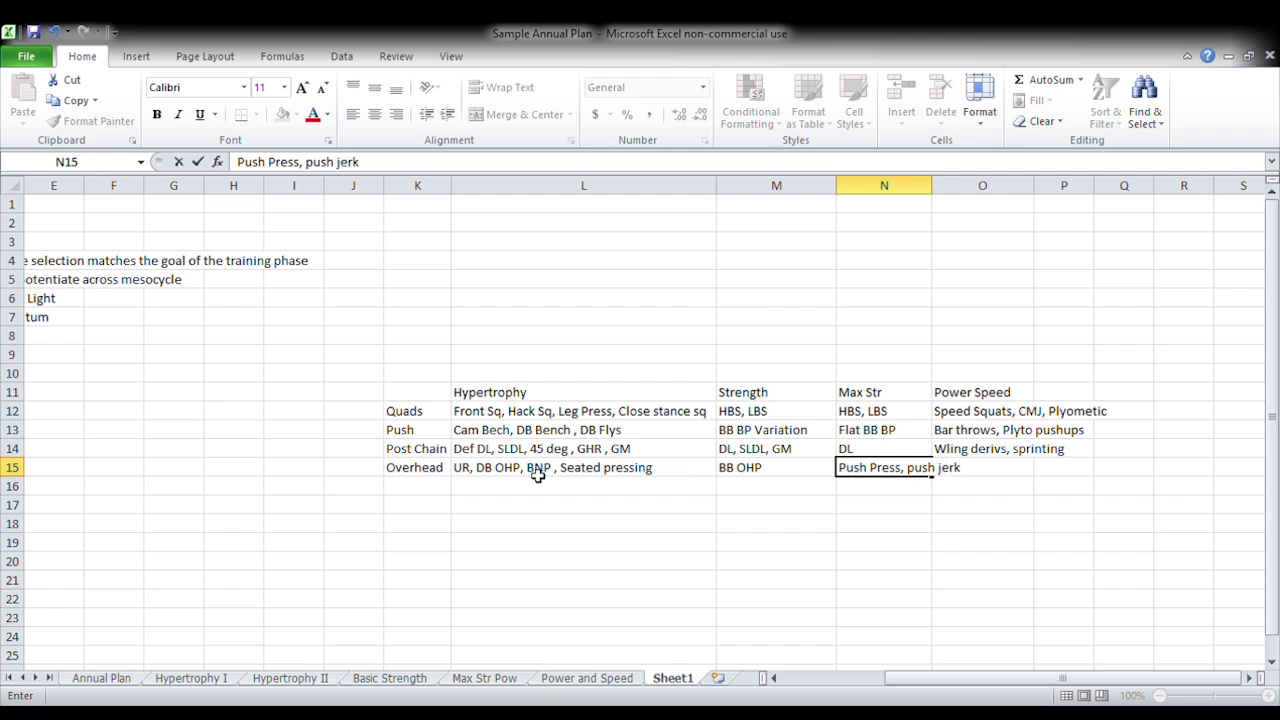
pyautogui.press('Tab')
pyautogui.moveTo(933, 185); pyautogui.dragTo(989, 200)
pyautogui.click(968, 470)
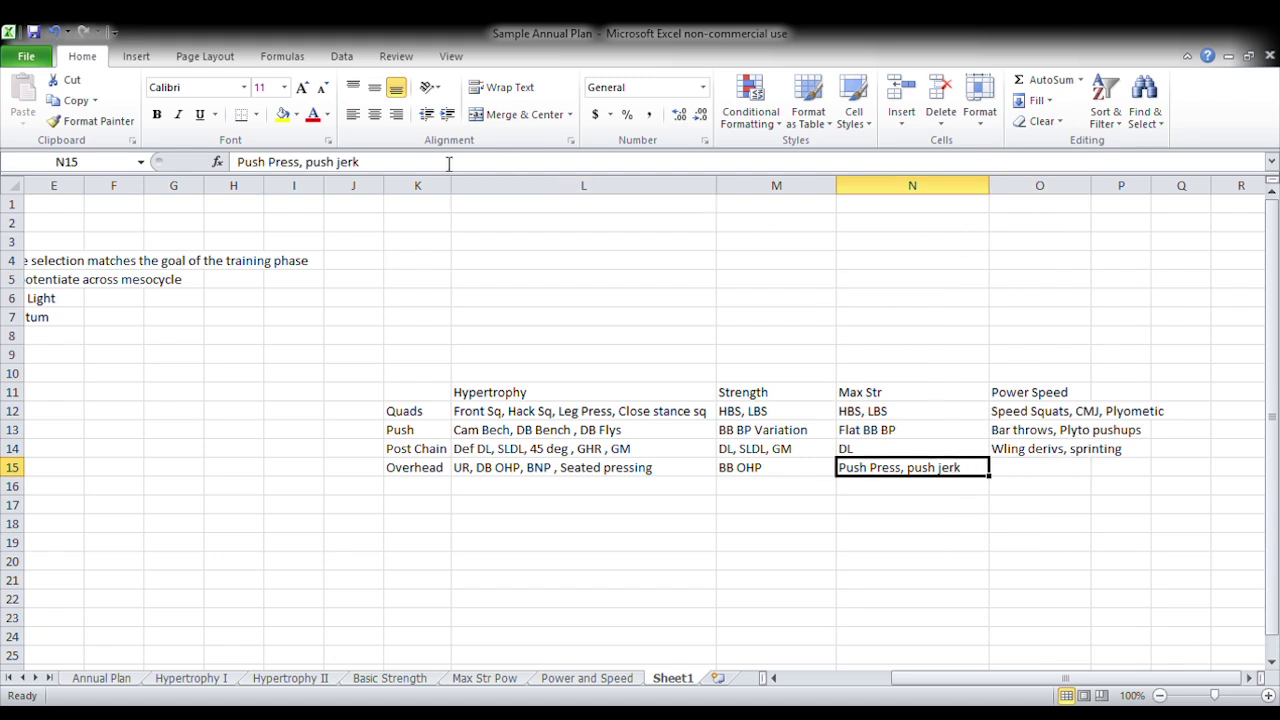
# Step: Shorten the Overhead Max Str entry in N15 to "Push Press" and enter "Jerk variations, tosses" in O15 for Power Speed
pyautogui.moveTo(359, 162); pyautogui.dragTo(302, 162)
pyautogui.press('BackSpace')
pyautogui.press('BackSpace')
pyautogui.press('BackSpace')
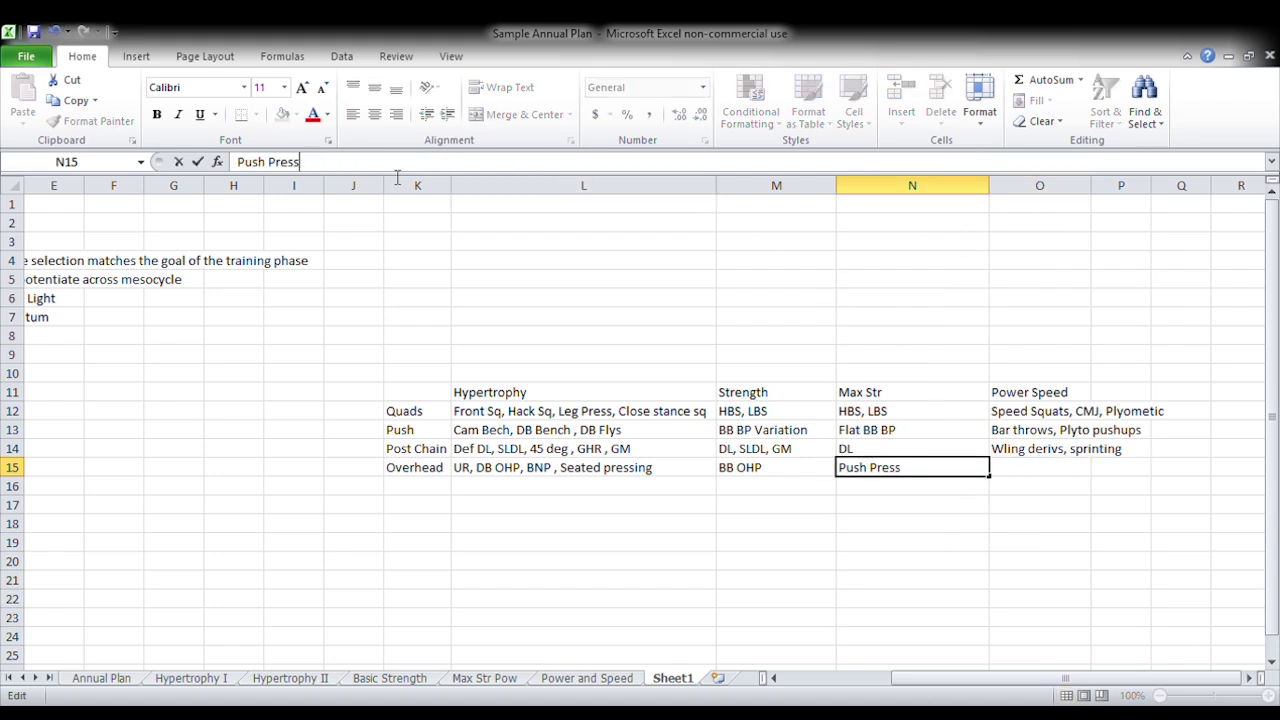
pyautogui.press('Tab')
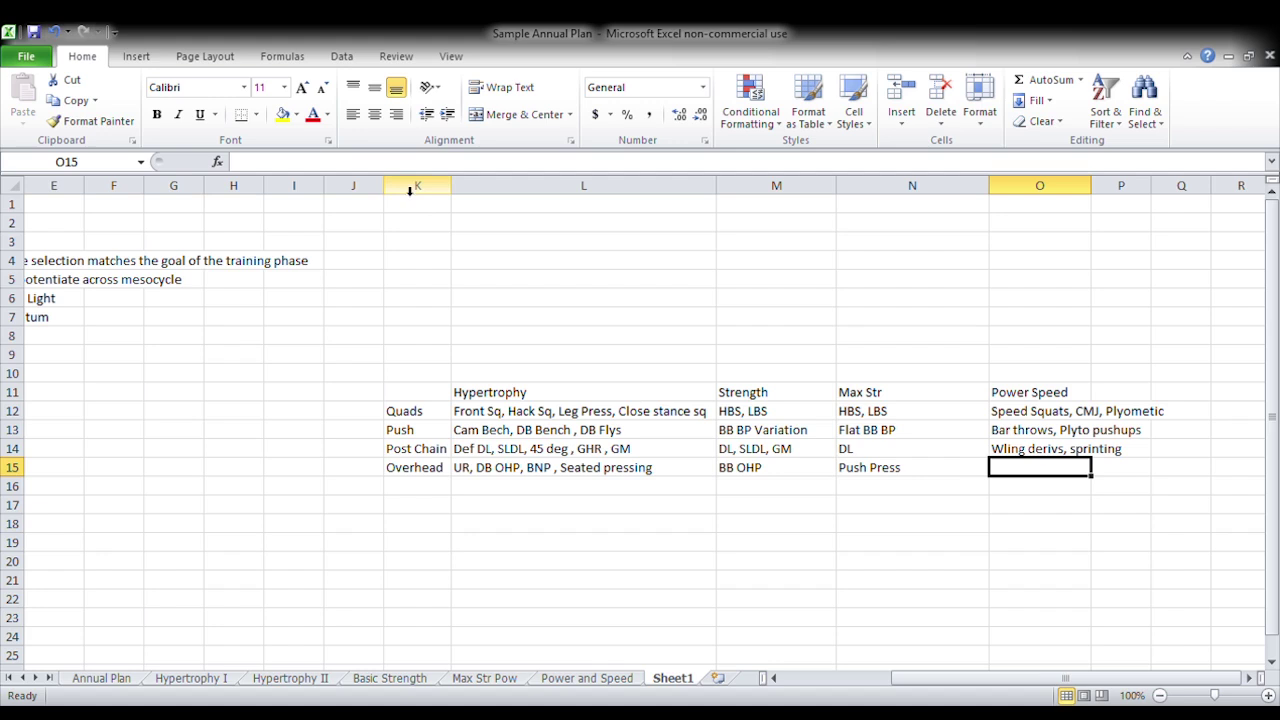
pyautogui.write('Jerk variations, tosses')
pyautogui.press('Return')
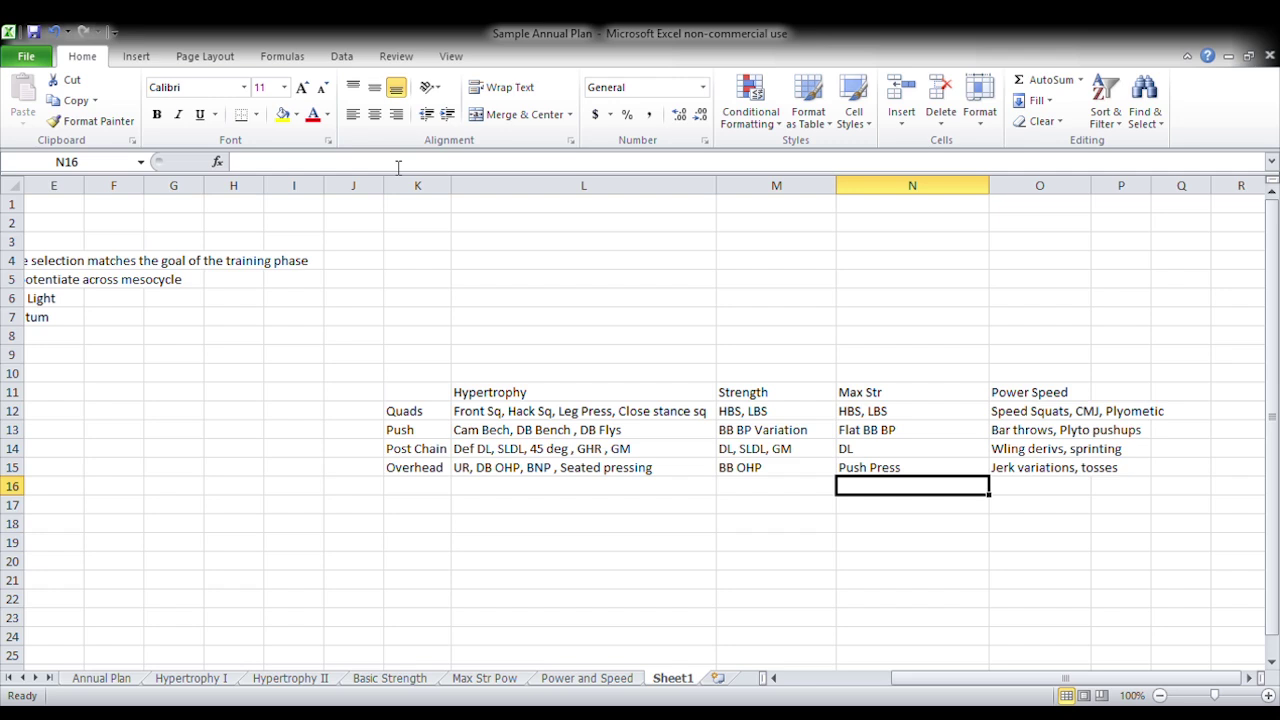
# Step: Compare the Hypertrophy exercises in L12:L15 with the Strength and Max Str exercises in M12:N15
pyautogui.moveTo(484, 411); pyautogui.dragTo(630, 467)
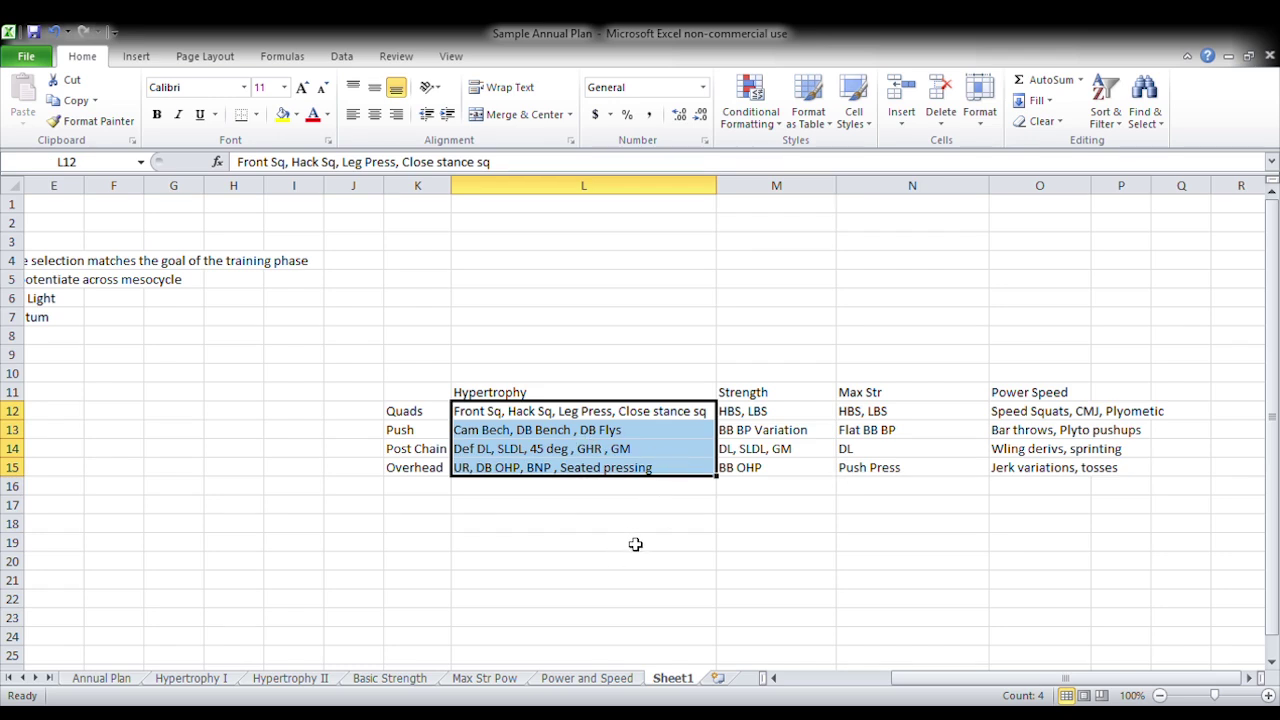
pyautogui.moveTo(765, 418); pyautogui.dragTo(775, 476)
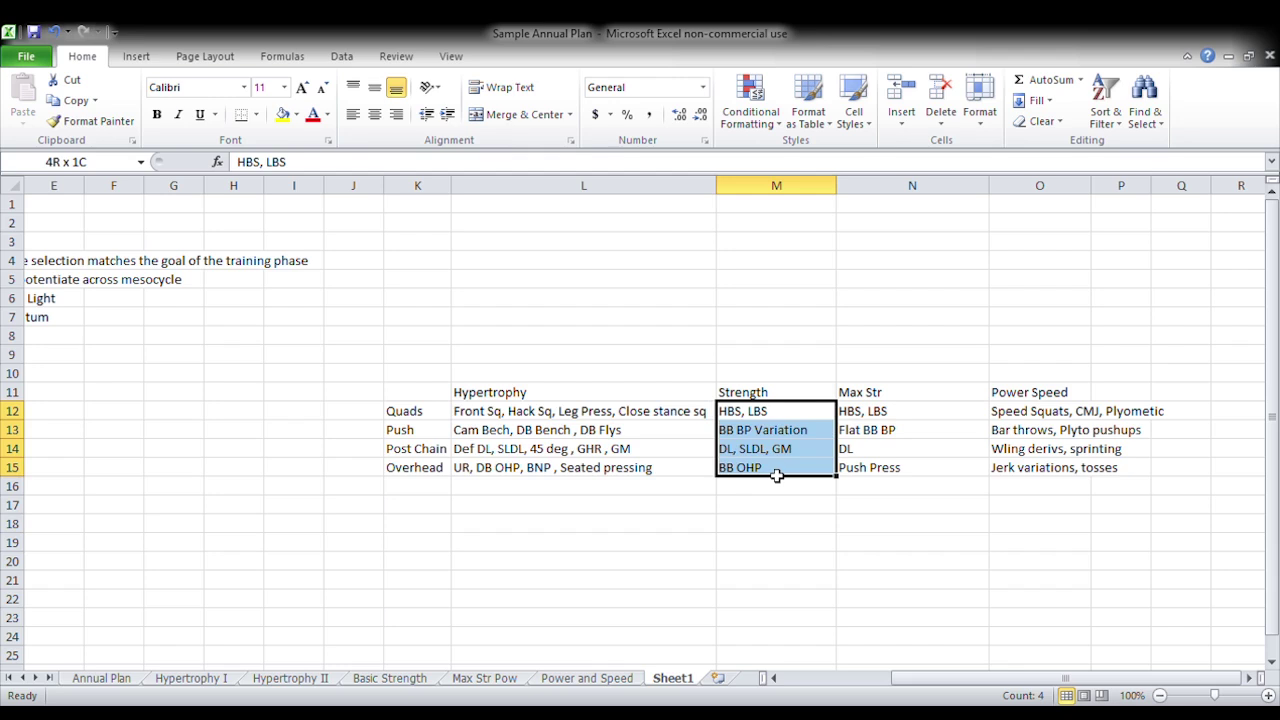
pyautogui.moveTo(776, 476); pyautogui.dragTo(868, 476)
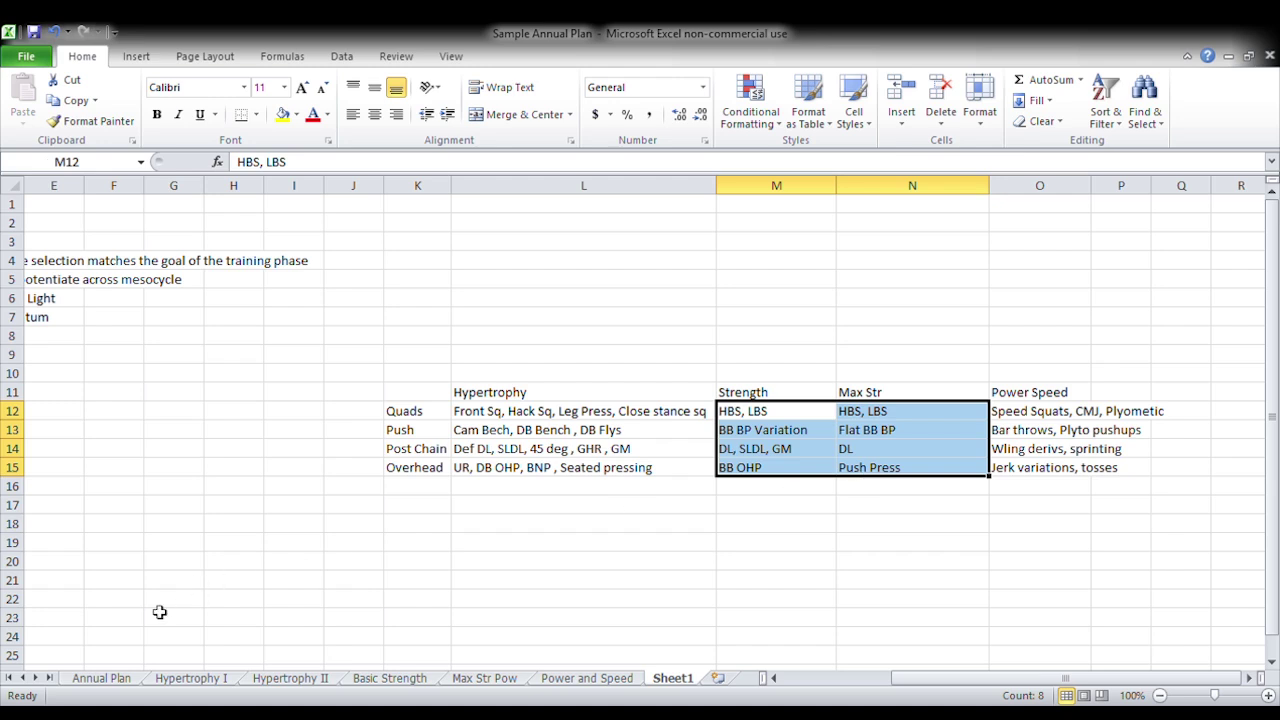
# Step: Open the Hypertrophy I sheet through its link in the Emphasis row of the Annual Plan sheet
pyautogui.click(100, 679)
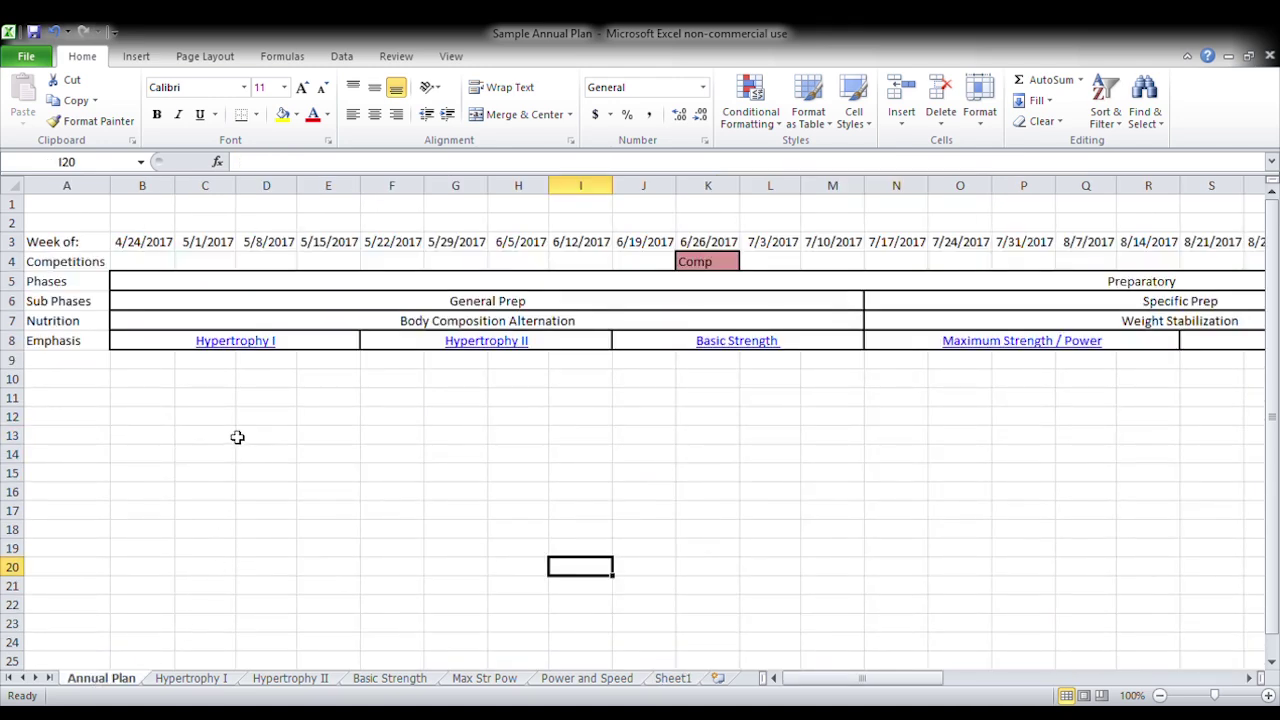
pyautogui.click(226, 400)
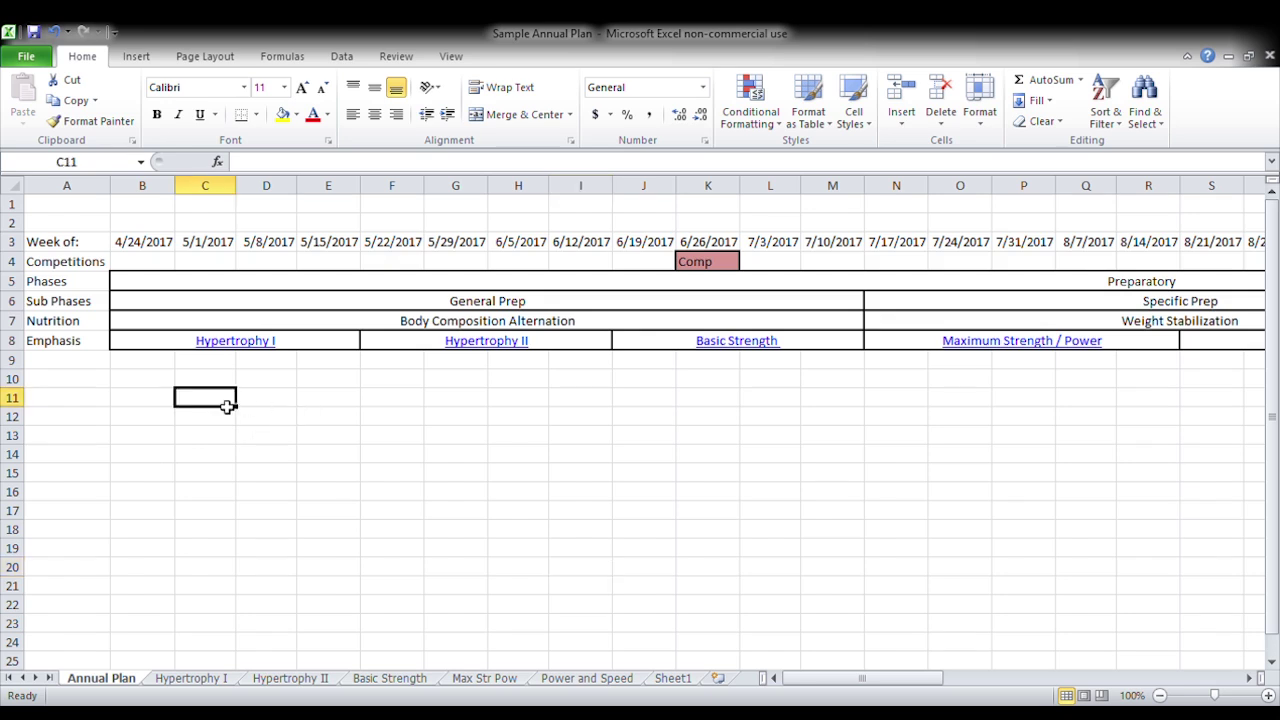
pyautogui.click(224, 341)
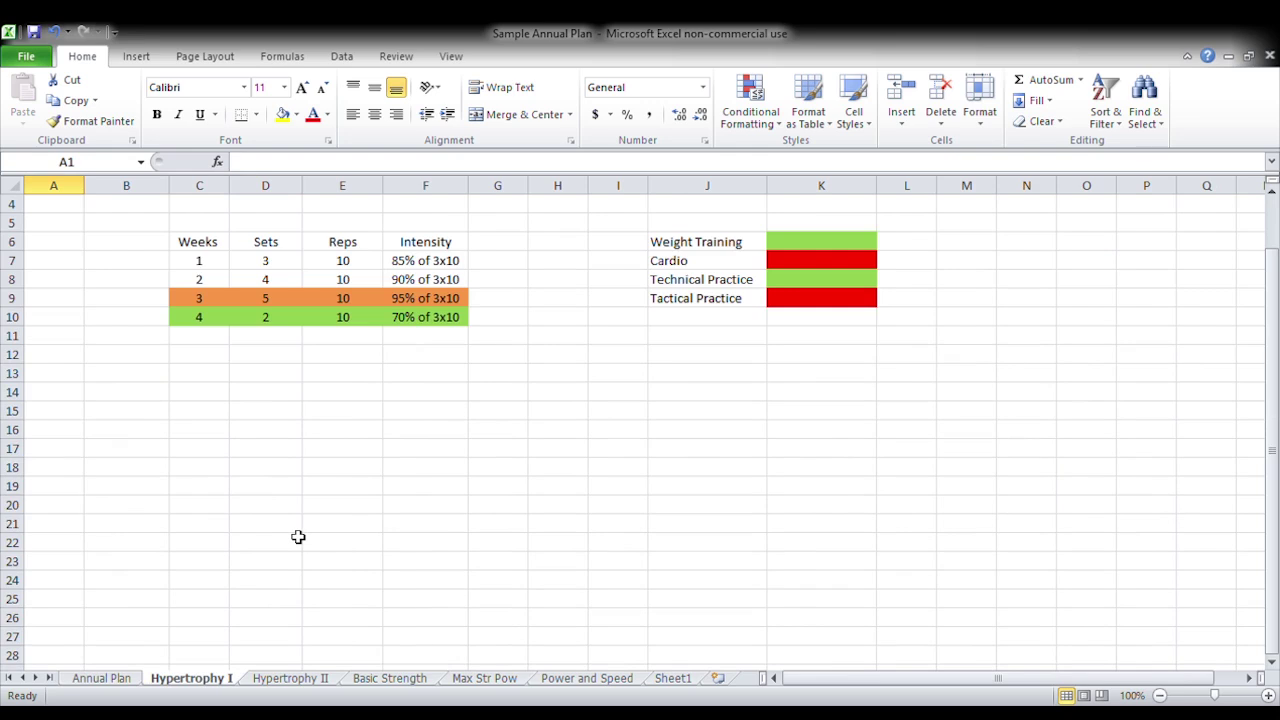
# Step: Enter the headings "Day 1" in J16 and "Day 2" in K16 below the training-type list on the Hypertrophy I sheet
pyautogui.scroll(-1, 298, 537)
pyautogui.scroll(2, 298, 540)
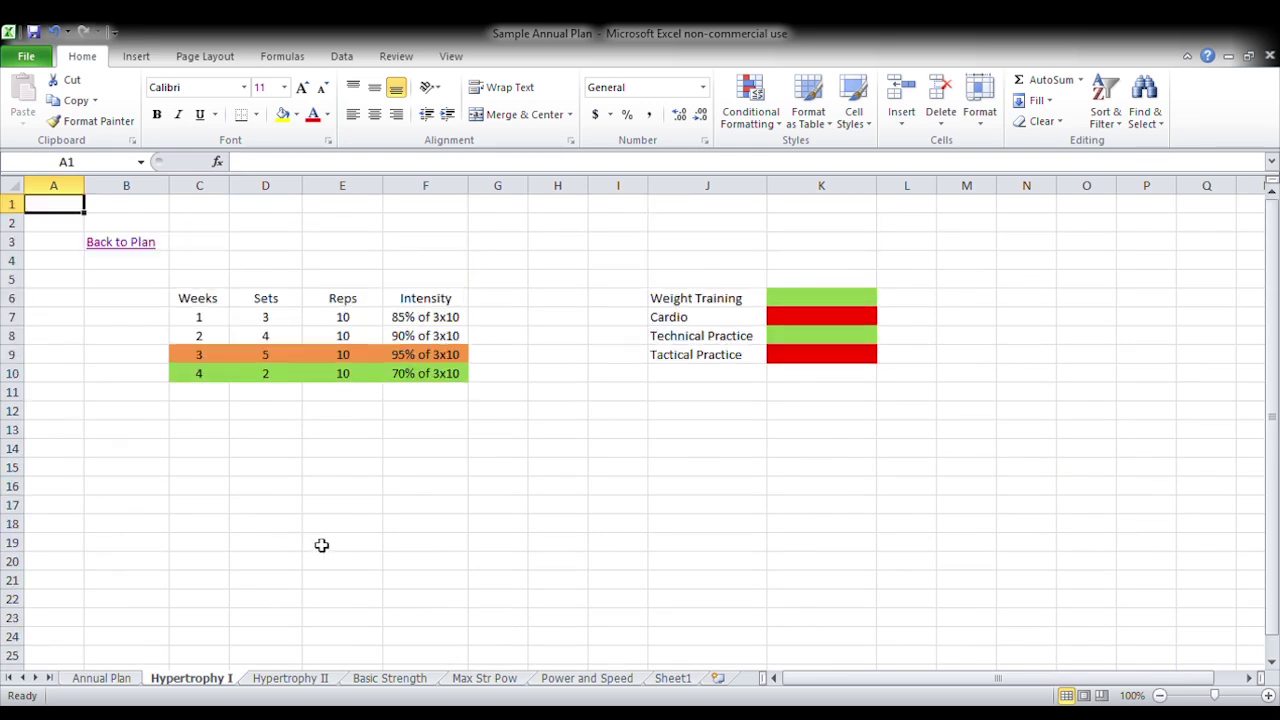
pyautogui.scroll(-1, 307, 574)
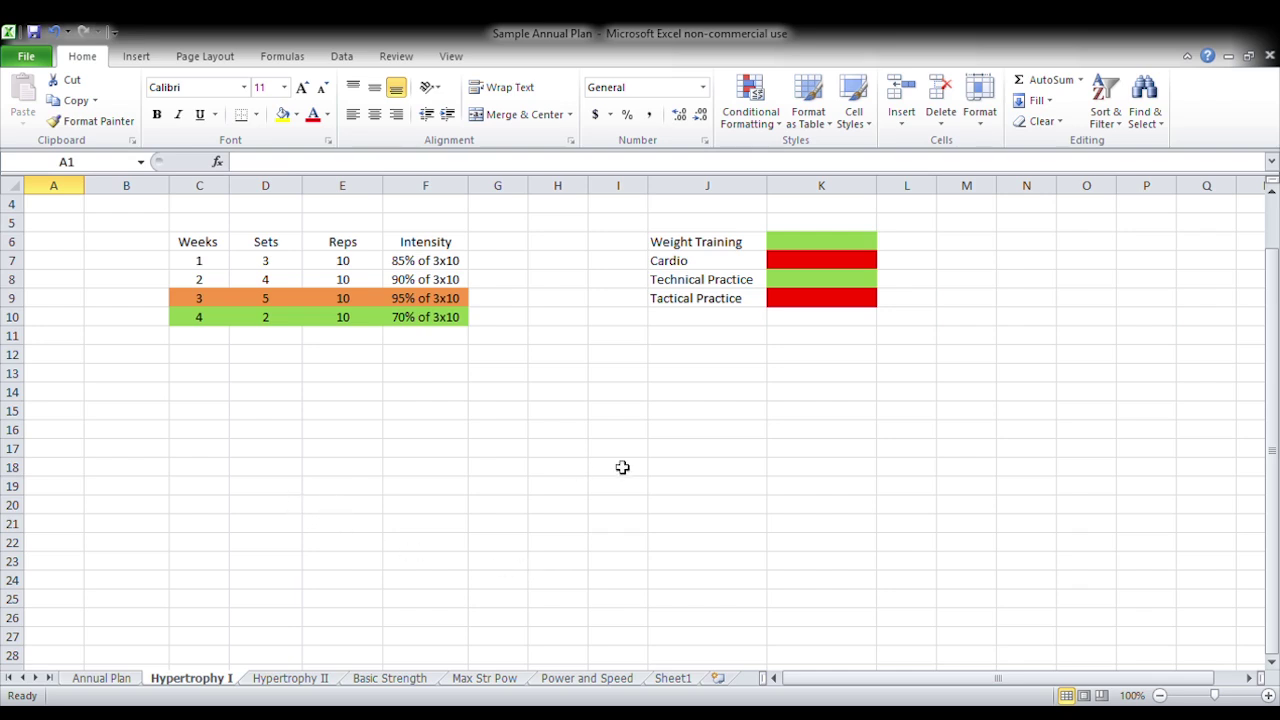
pyautogui.click(700, 435)
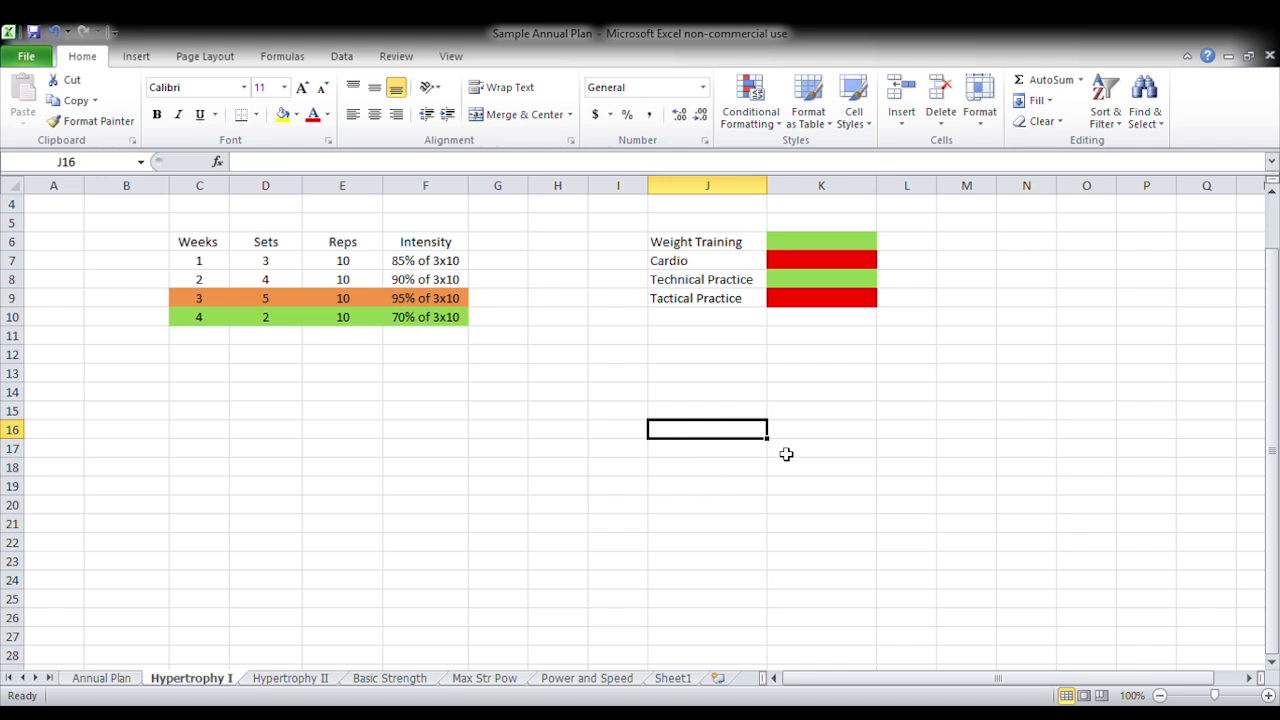
pyautogui.write('Day 1')
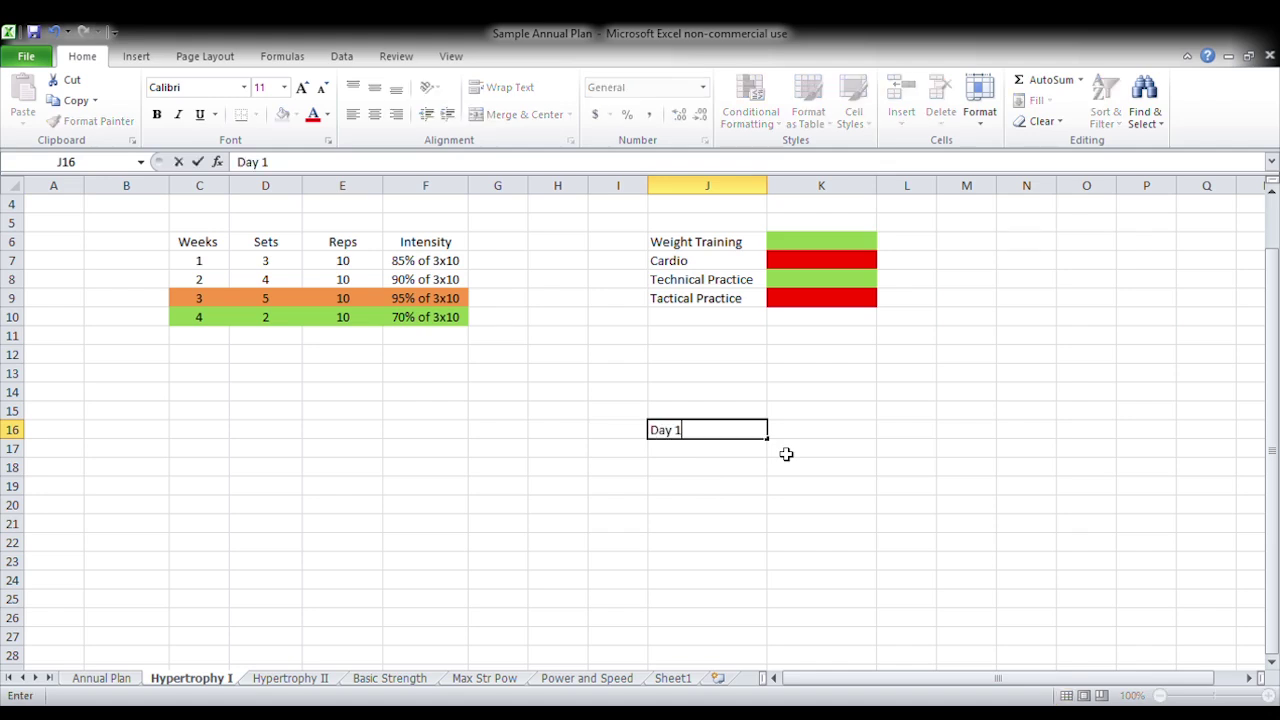
pyautogui.press('Tab')
pyautogui.write('Day 2')
pyautogui.press('BackSpace')
pyautogui.press('BackSpace')
pyautogui.write('2')
pyautogui.press('Tab')
# Step: Continue the heading row with "Day3" in L16, "Day 4" in M16 and "Day 5" in N16
pyautogui.write('Day3')
pyautogui.press('Tab')
pyautogui.write('DAY')
pyautogui.press('BackSpace')
pyautogui.press('BackSpace')
pyautogui.write('ay 4')
pyautogui.press('Tab')
pyautogui.write('Day 5')
pyautogui.press('Return')
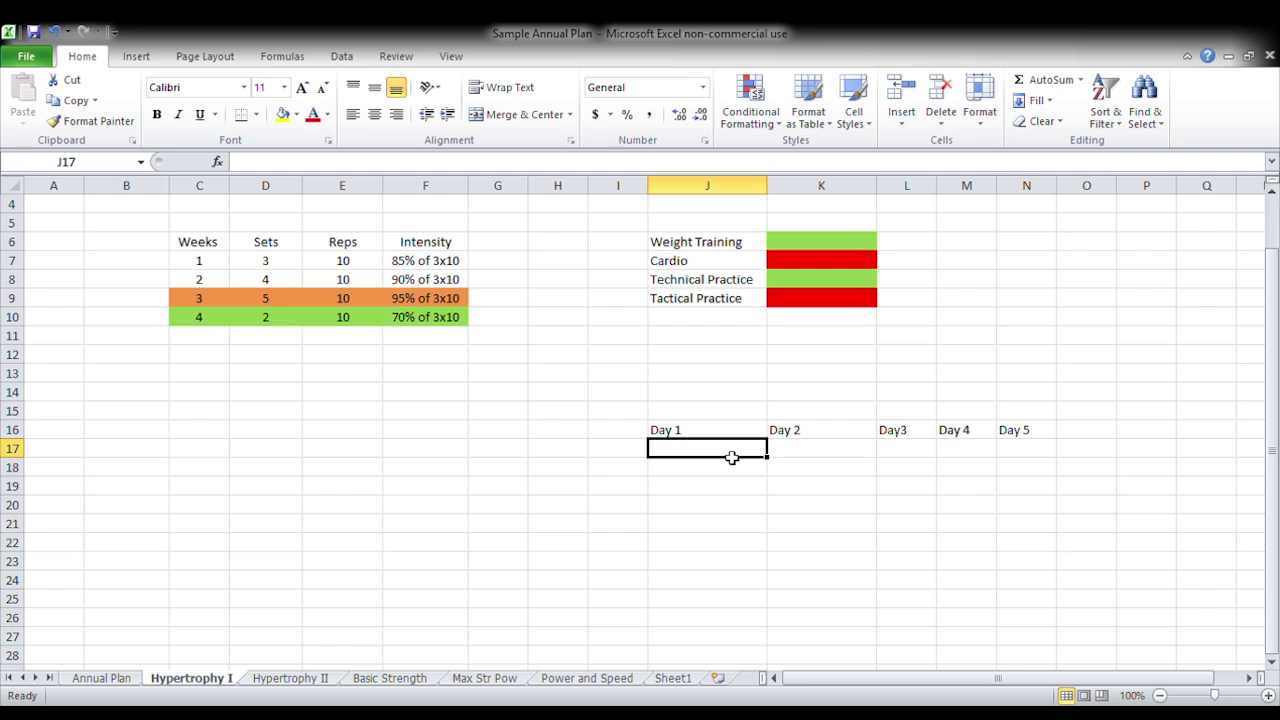
# Step: Enter "Front Squats" in J17 and "Down sets" in J18 under Day 1
pyautogui.write('Front')
pyautogui.press('BackSpace')
pyautogui.press('BackSpace')
pyautogui.press('BackSpace')
pyautogui.write('ont Squats')
pyautogui.press('Return')
pyautogui.write('Down sets')
pyautogui.press('Return')
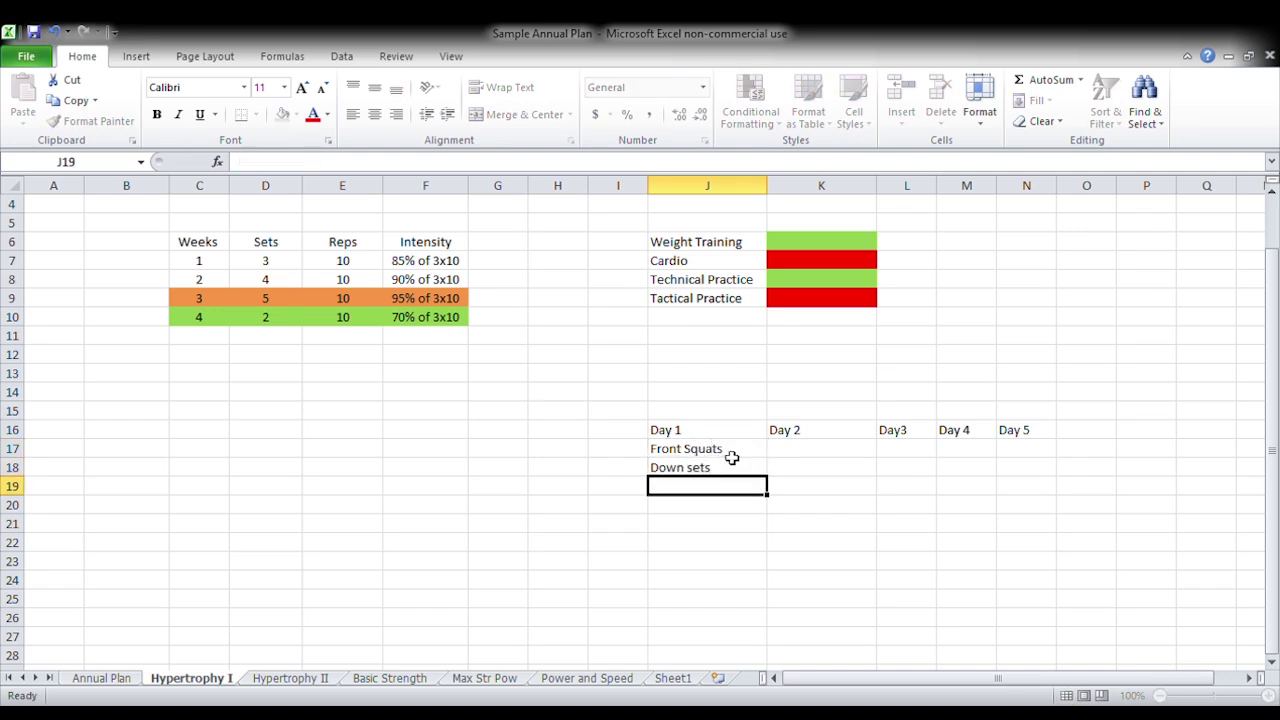
# Step: Complete the Day 1 exercises with "45 Deg back" in J19 and "Hack Squat" in J20
pyautogui.write('45 ')
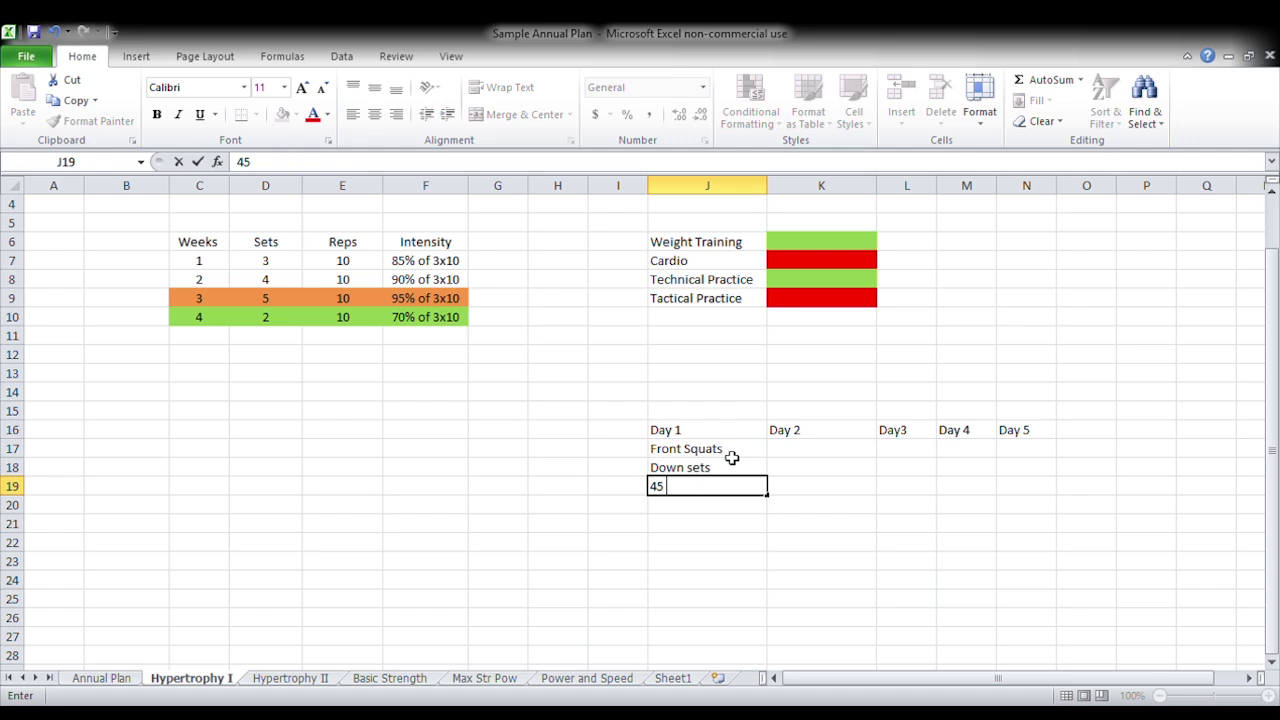
pyautogui.write('Deg back')
pyautogui.press('Return')
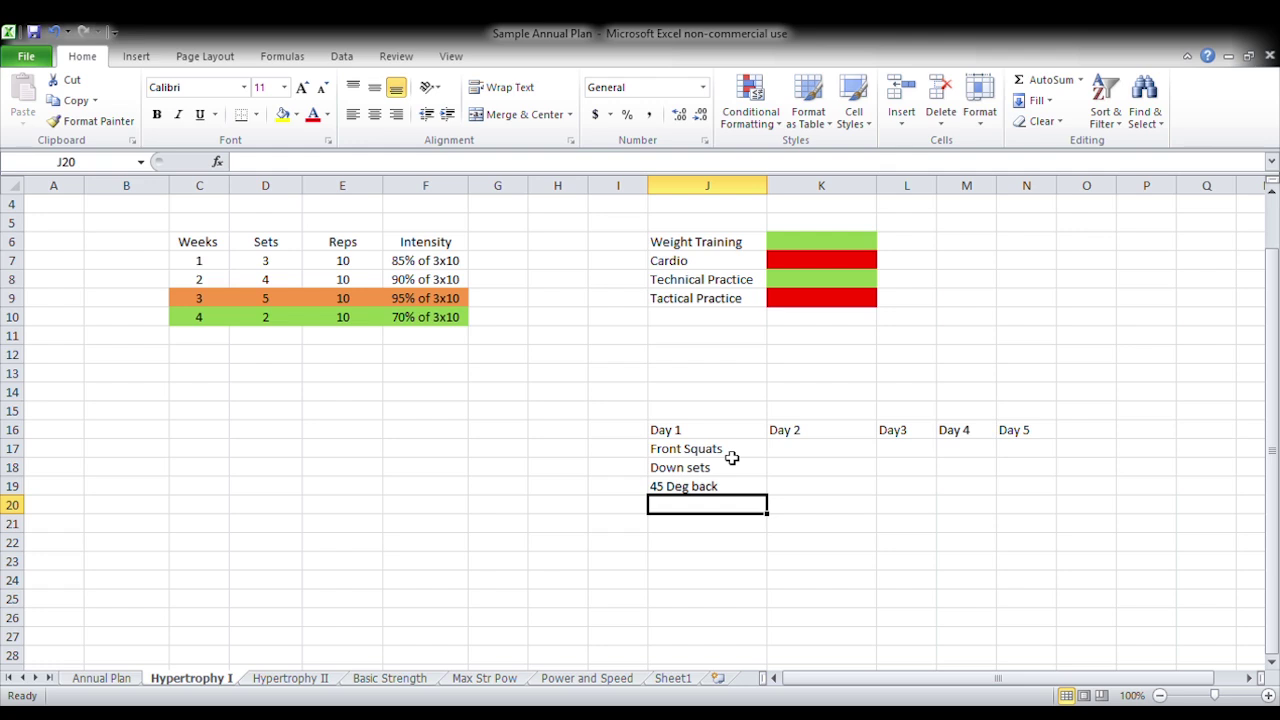
pyautogui.write('Hack')
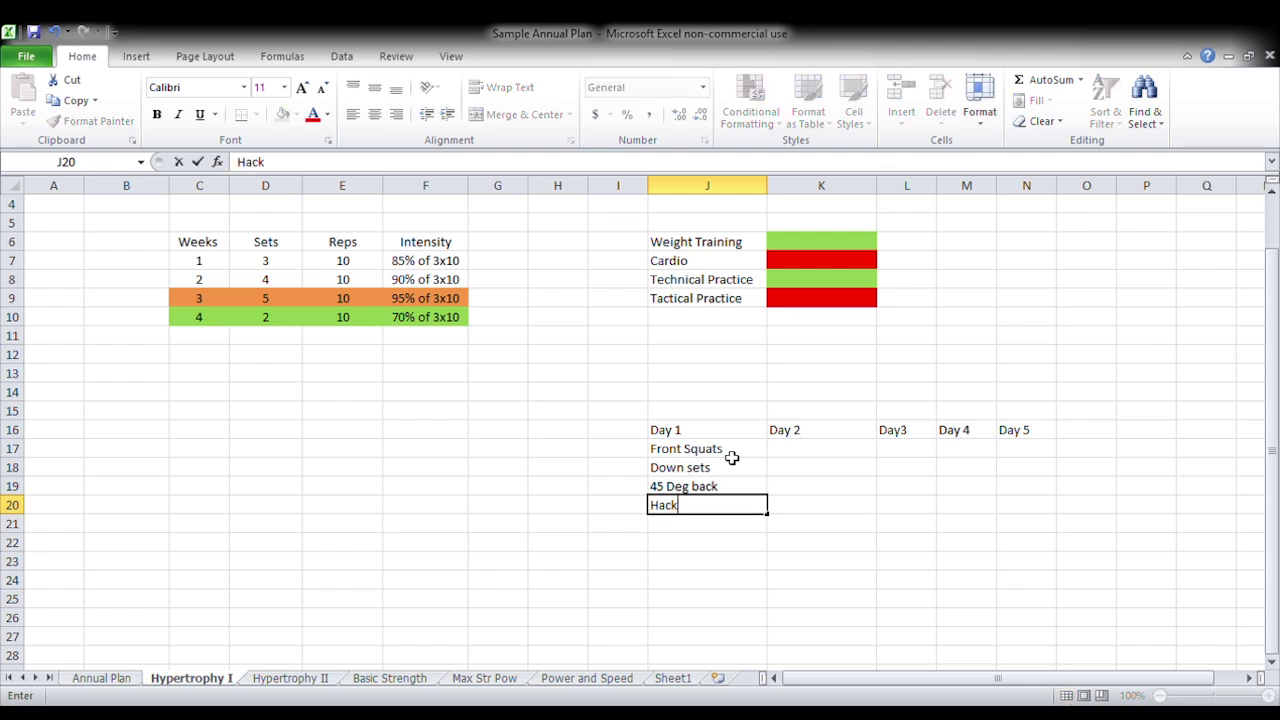
pyautogui.write(' Squat')
pyautogui.press('Return')
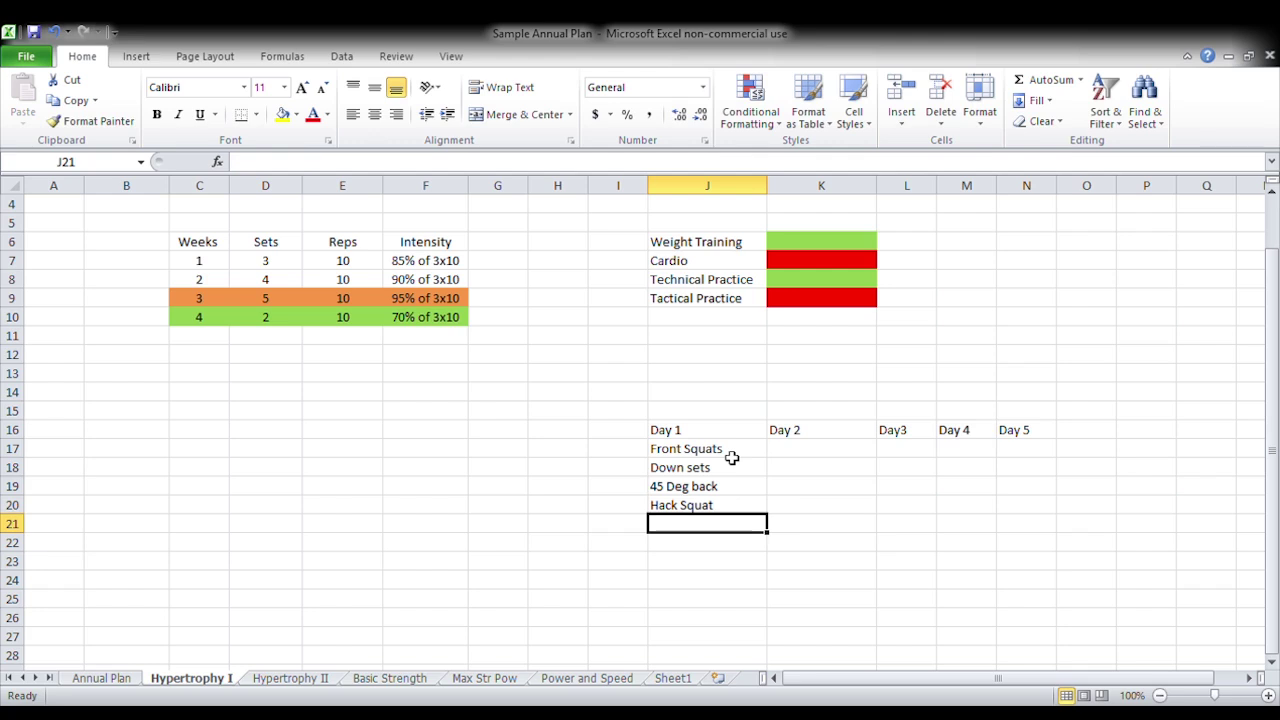
# Step: Widen columns L and M to make room for the Day3 and Day 4 exercises
pyautogui.click(855, 453)
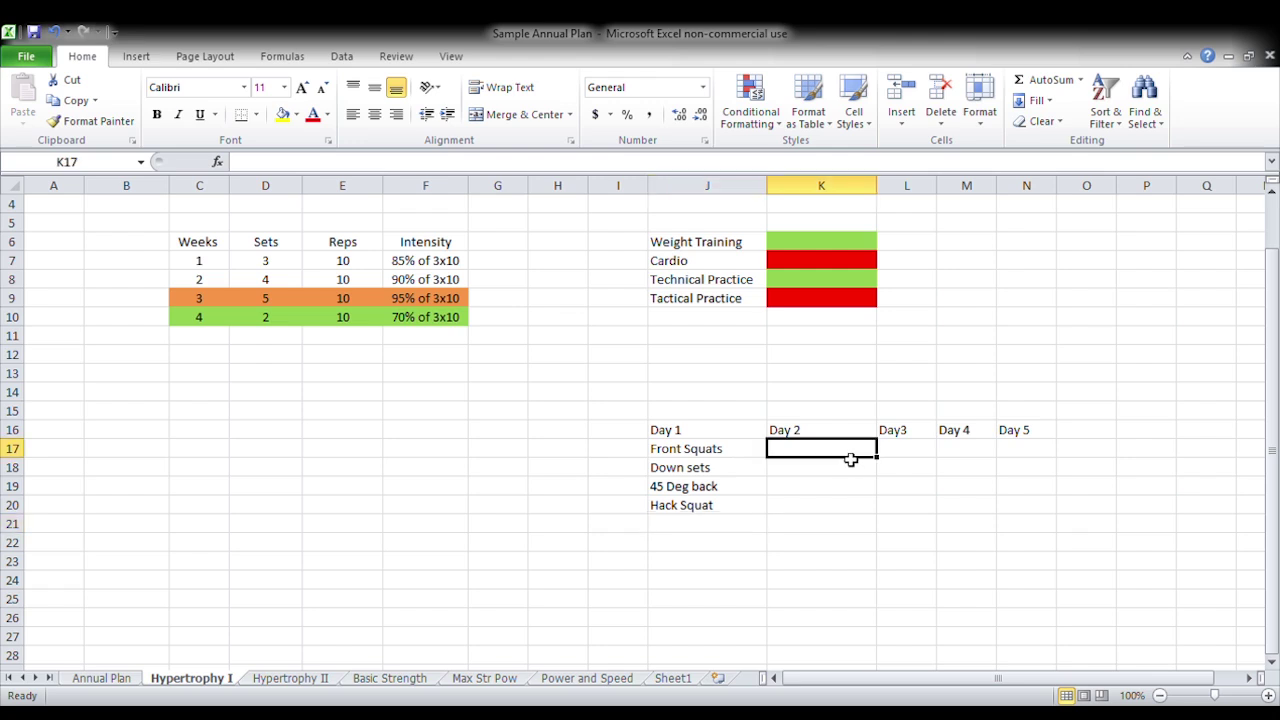
pyautogui.click(820, 436)
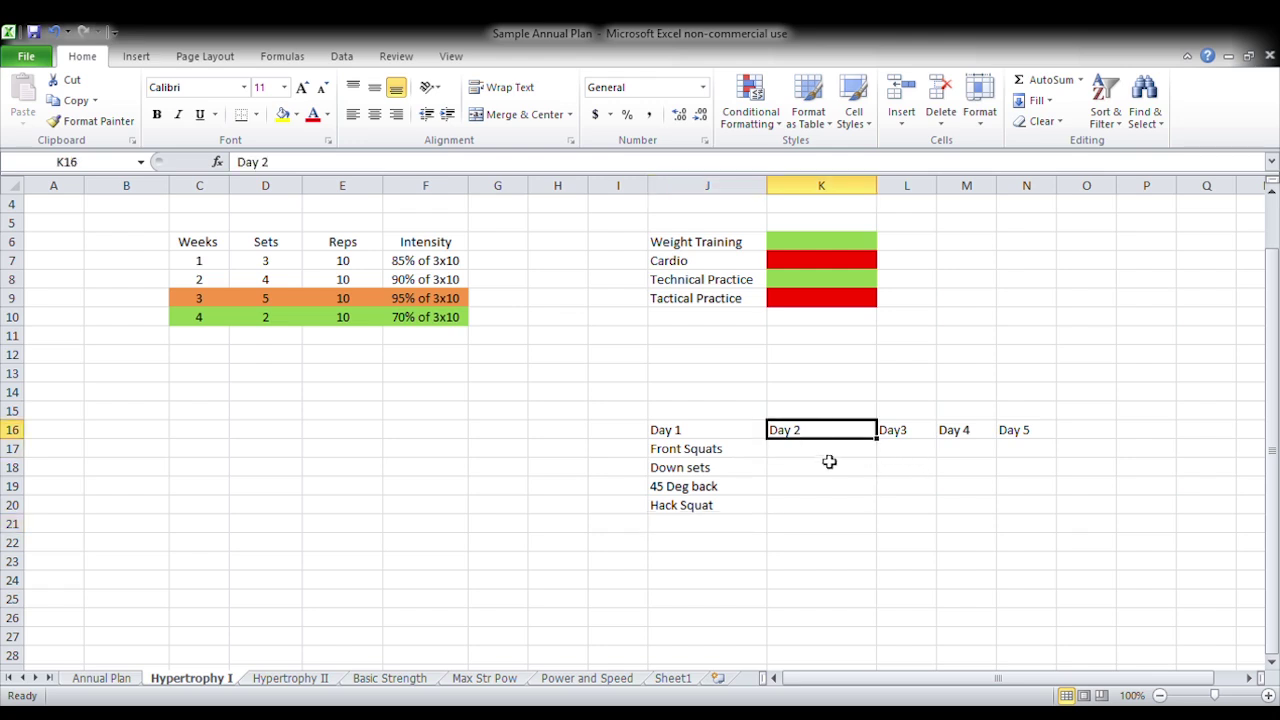
pyautogui.moveTo(936, 188); pyautogui.dragTo(1060, 197)
# Step: Enter "DB BP" in K17 and "Down sets" in K18 under Day 2
pyautogui.click(842, 455)
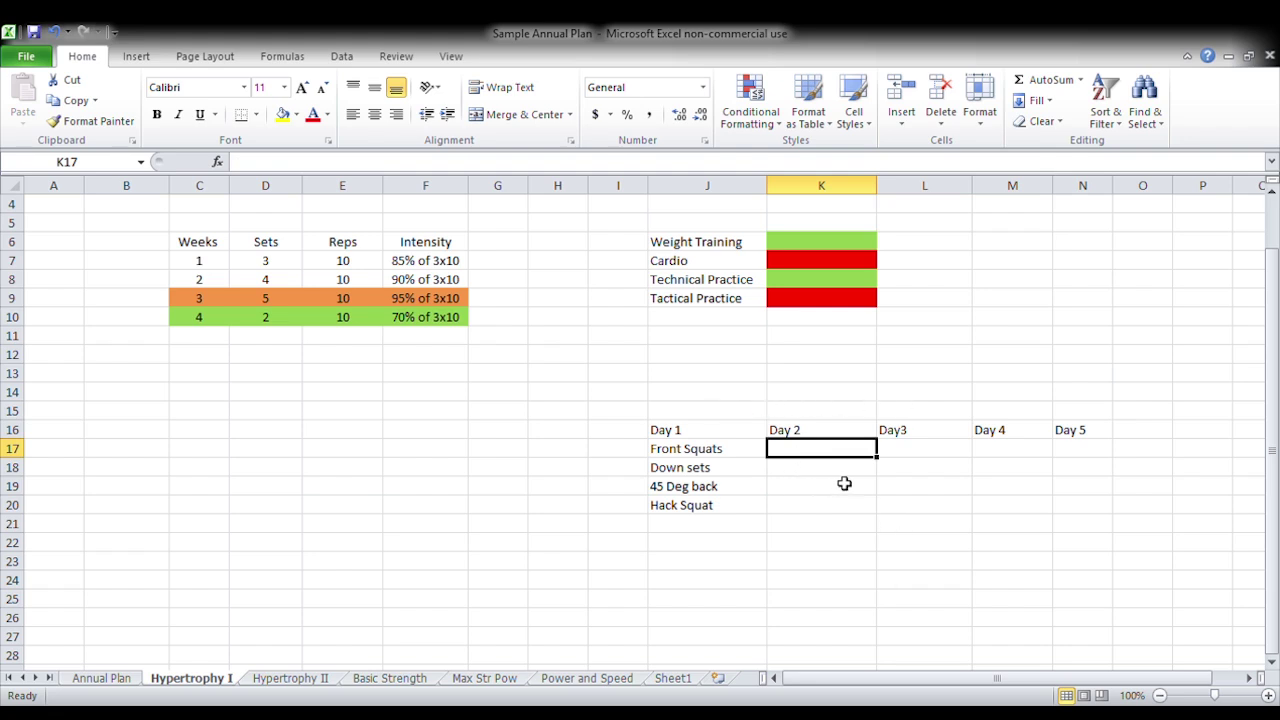
pyautogui.write('DB BP')
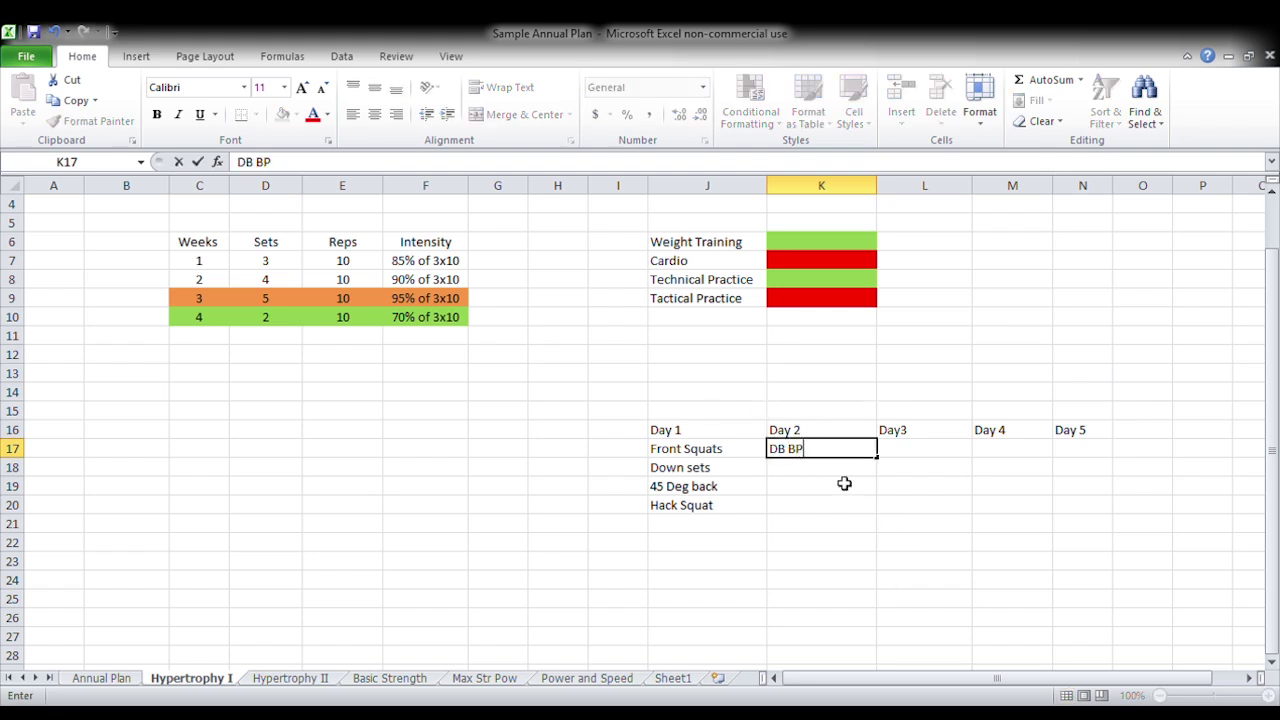
pyautogui.press('Return')
pyautogui.write('Down')
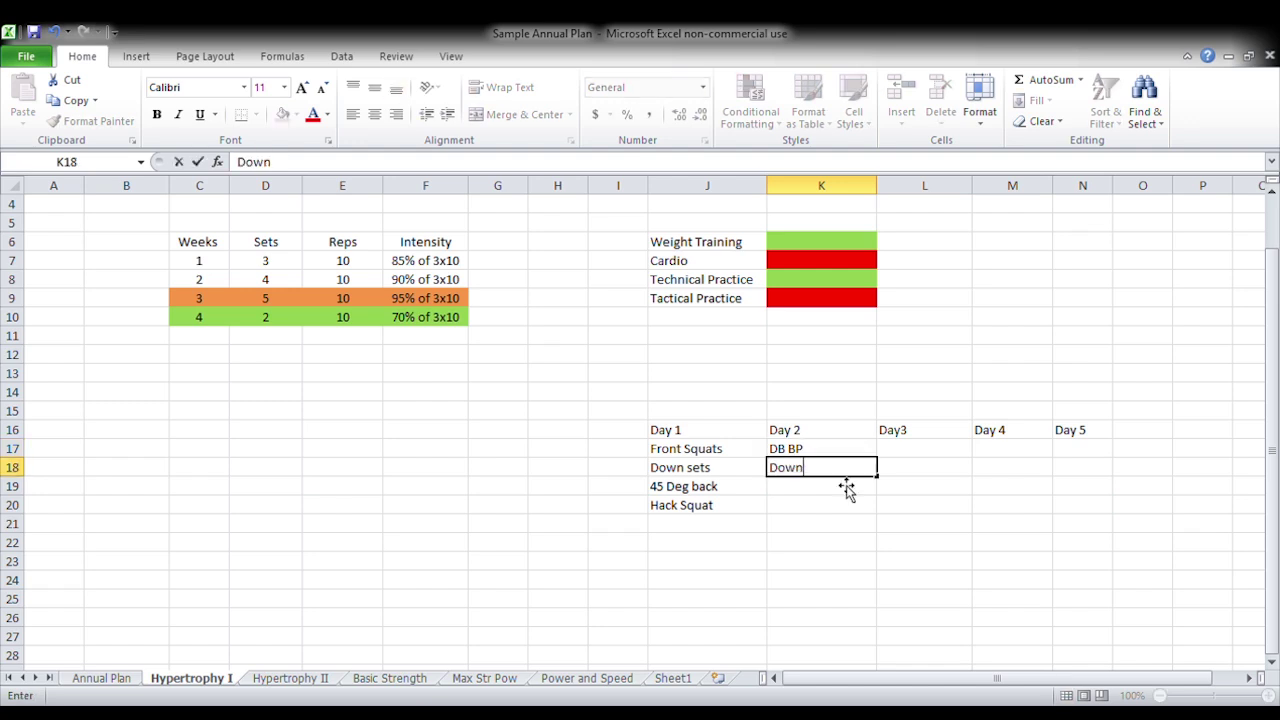
pyautogui.write(' sets')
pyautogui.press('Return')
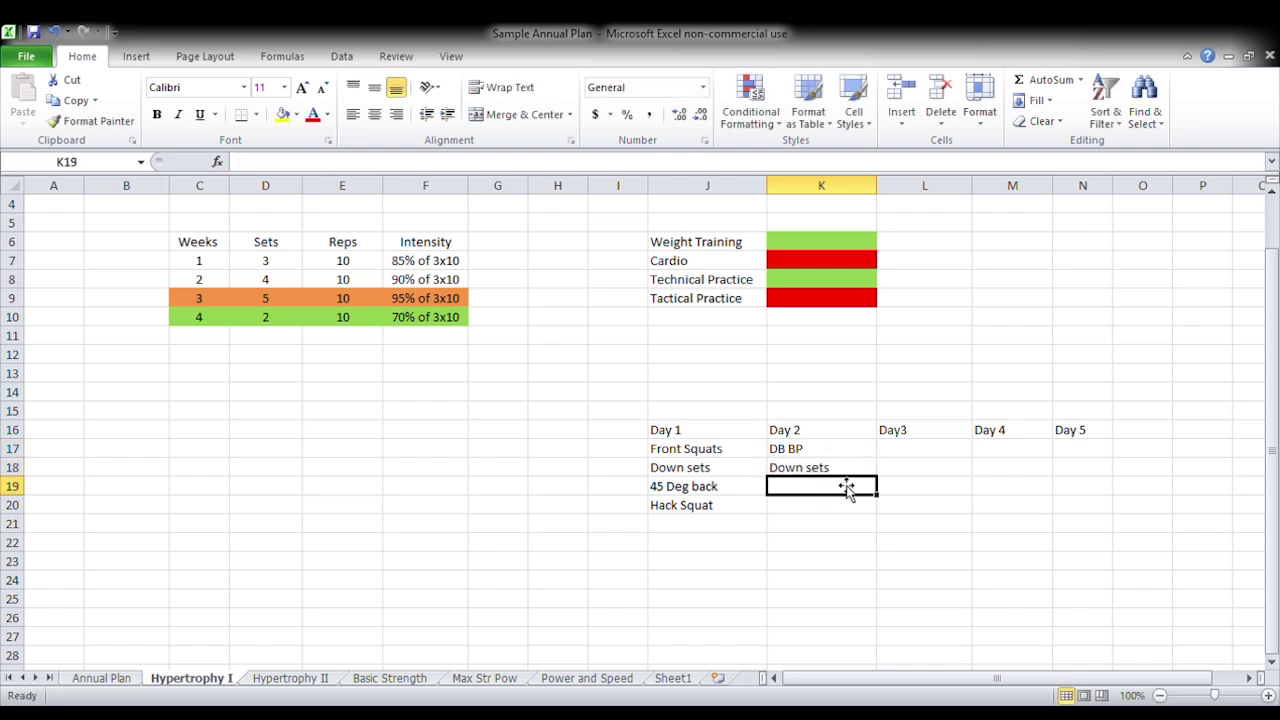
# Step: Complete the Day 2 exercises with "Seat DB OHP" in K19 and "Tri + bi" in K20
pyautogui.write('DB')
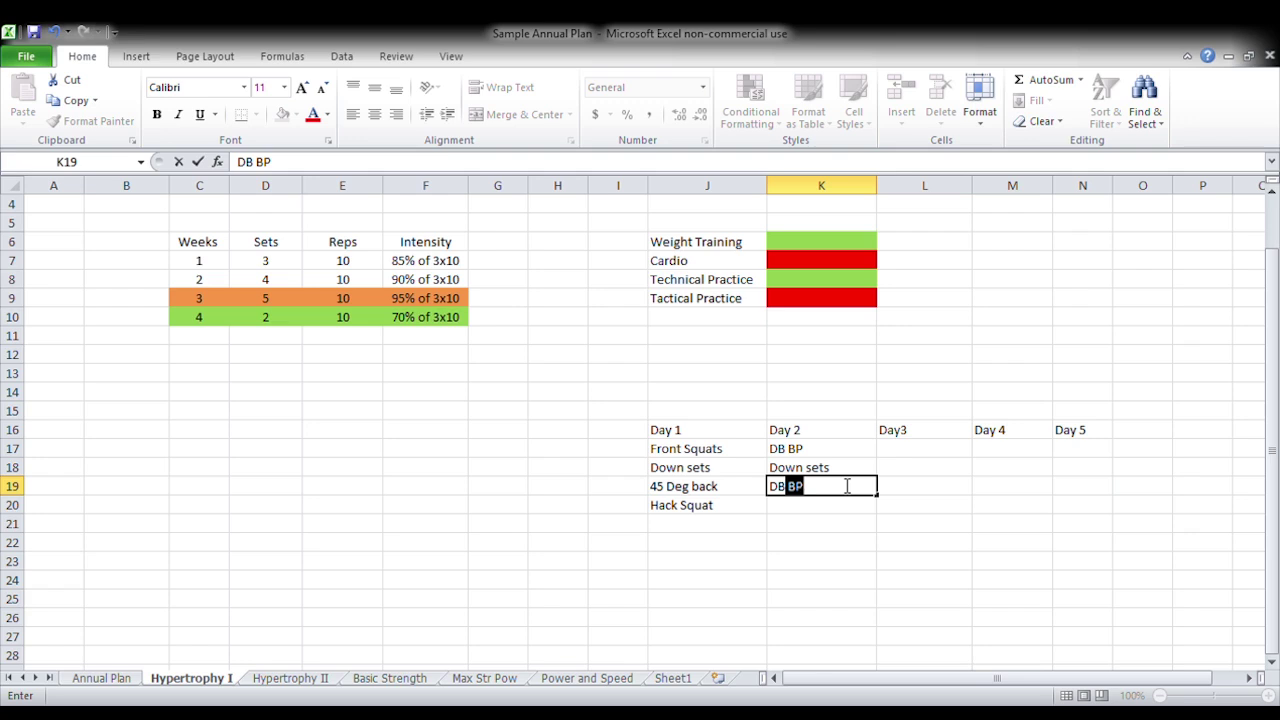
pyautogui.write(' F')
pyautogui.press('BackSpace')
pyautogui.press('BackSpace')
pyautogui.press('BackSpace')
pyautogui.press('BackSpace')
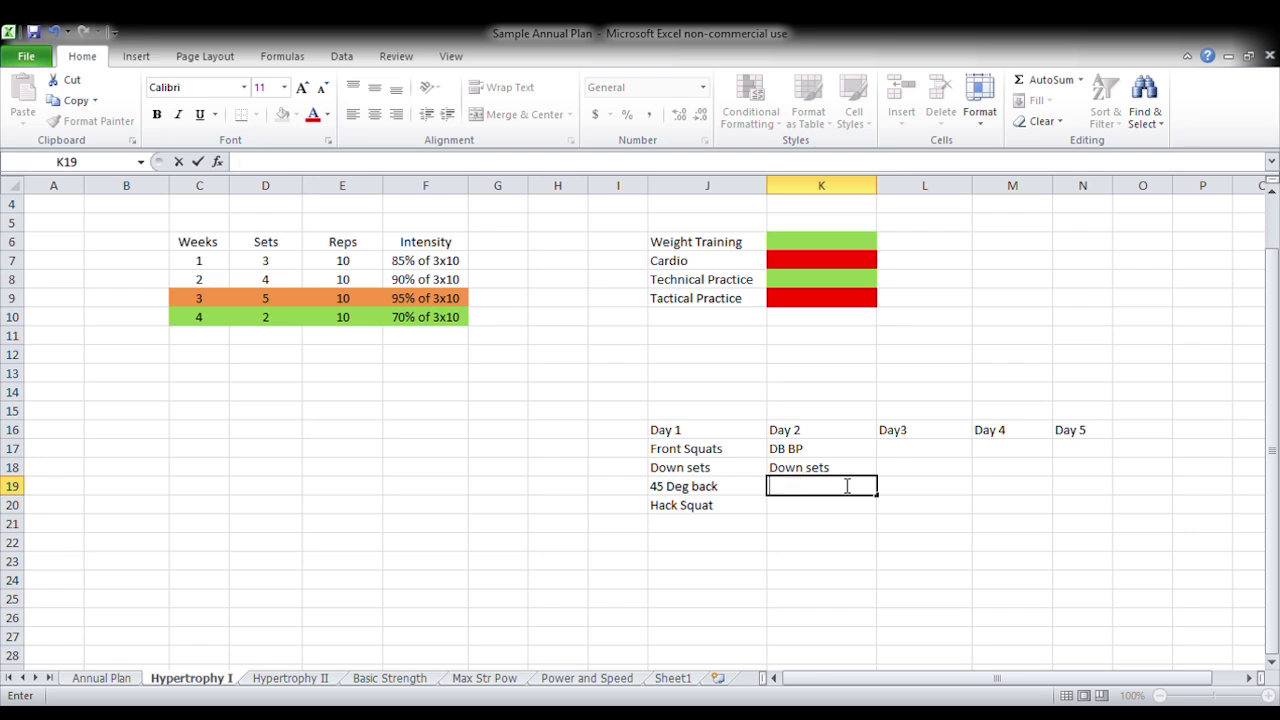
pyautogui.write('Seat DB')
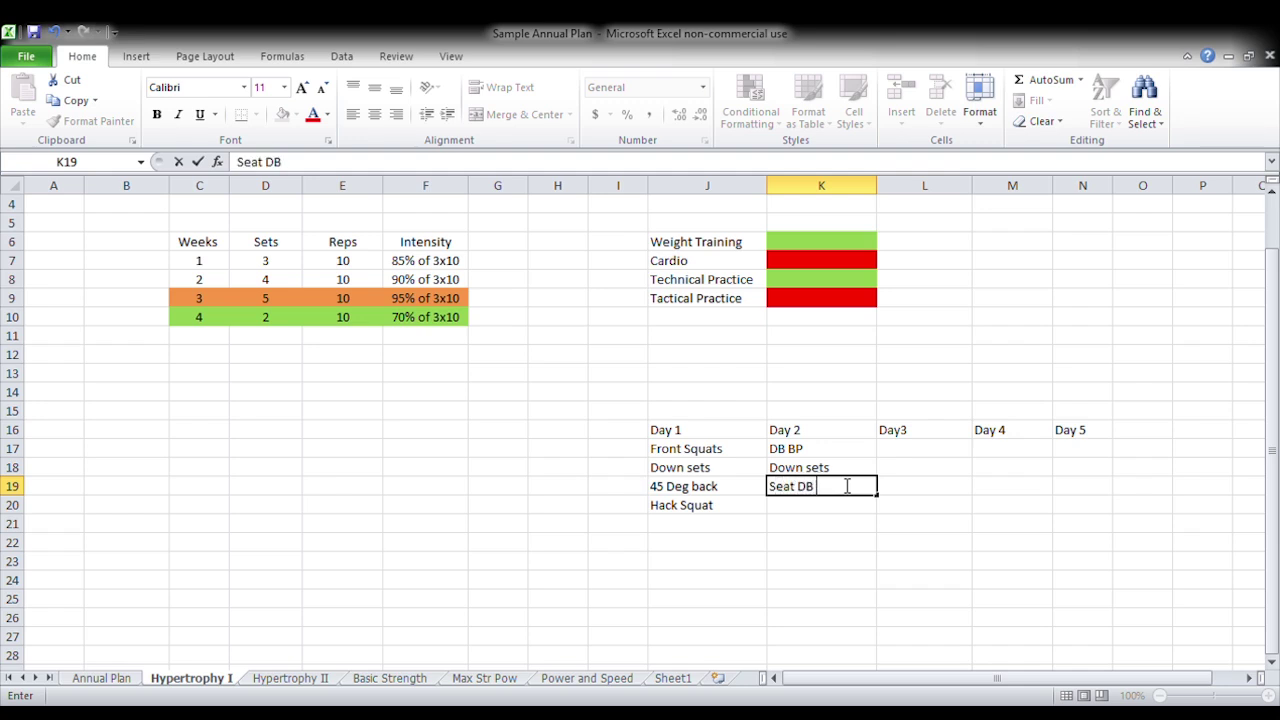
pyautogui.write(' OHP')
pyautogui.press('Return')
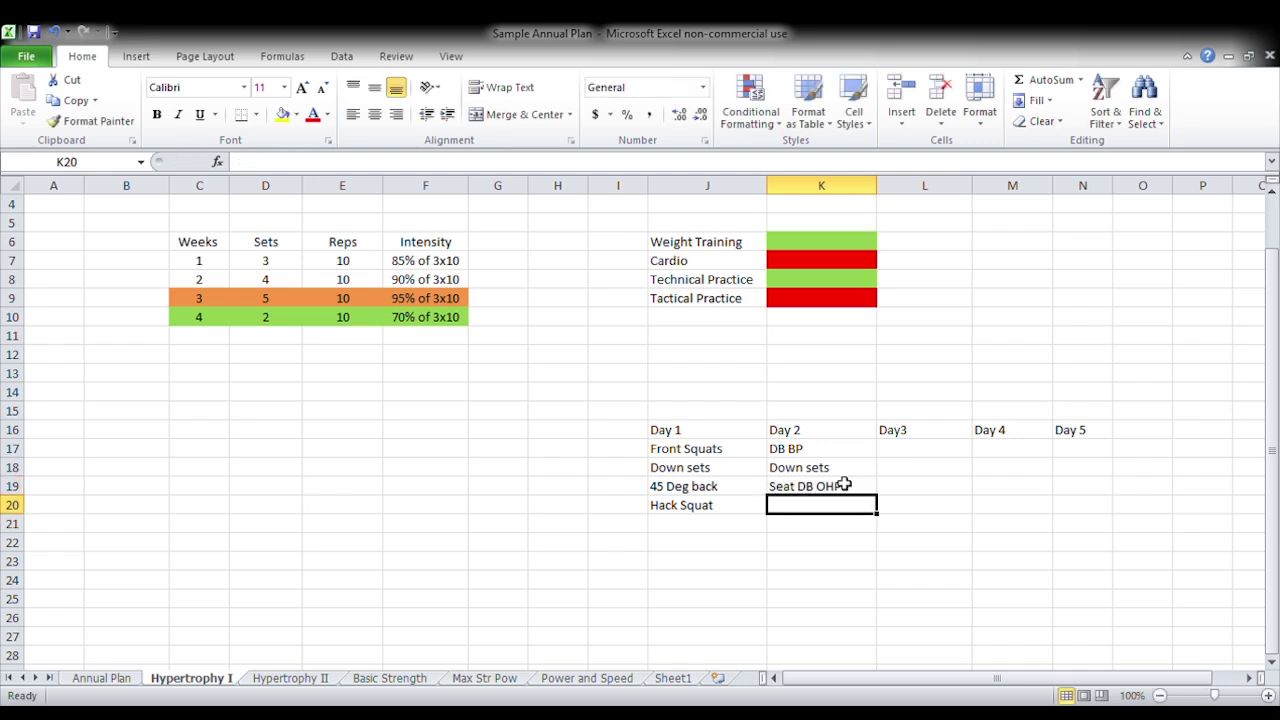
pyautogui.write('Tri')
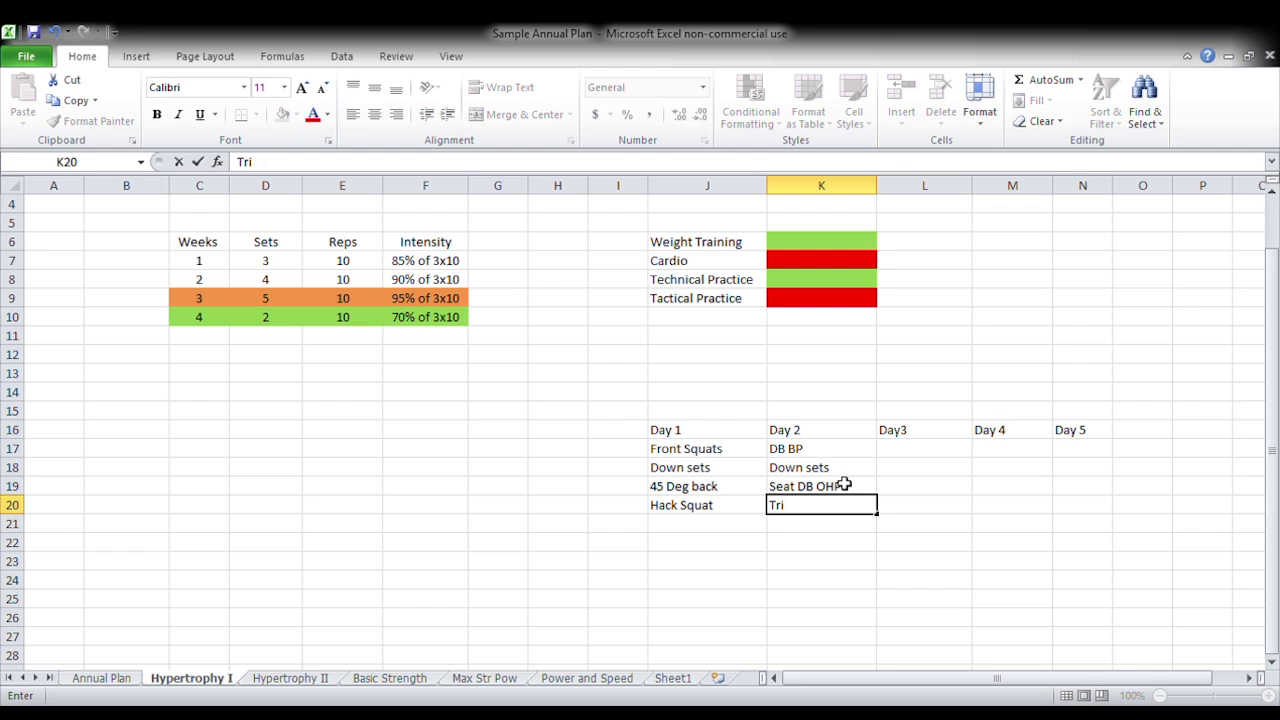
pyautogui.write(' + bi')
pyautogui.press('Tab')
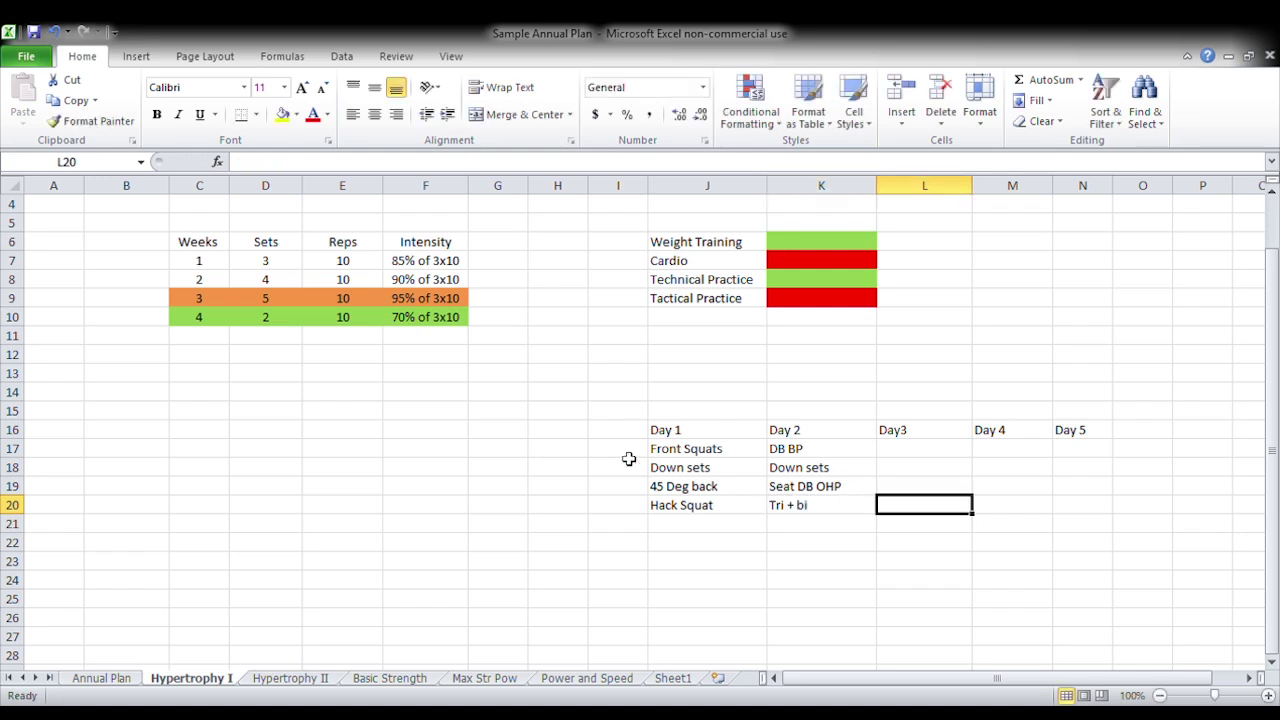
# Step: Enter "Assissted UH PU" in L17 as the first Day3 exercise
pyautogui.click(946, 446)
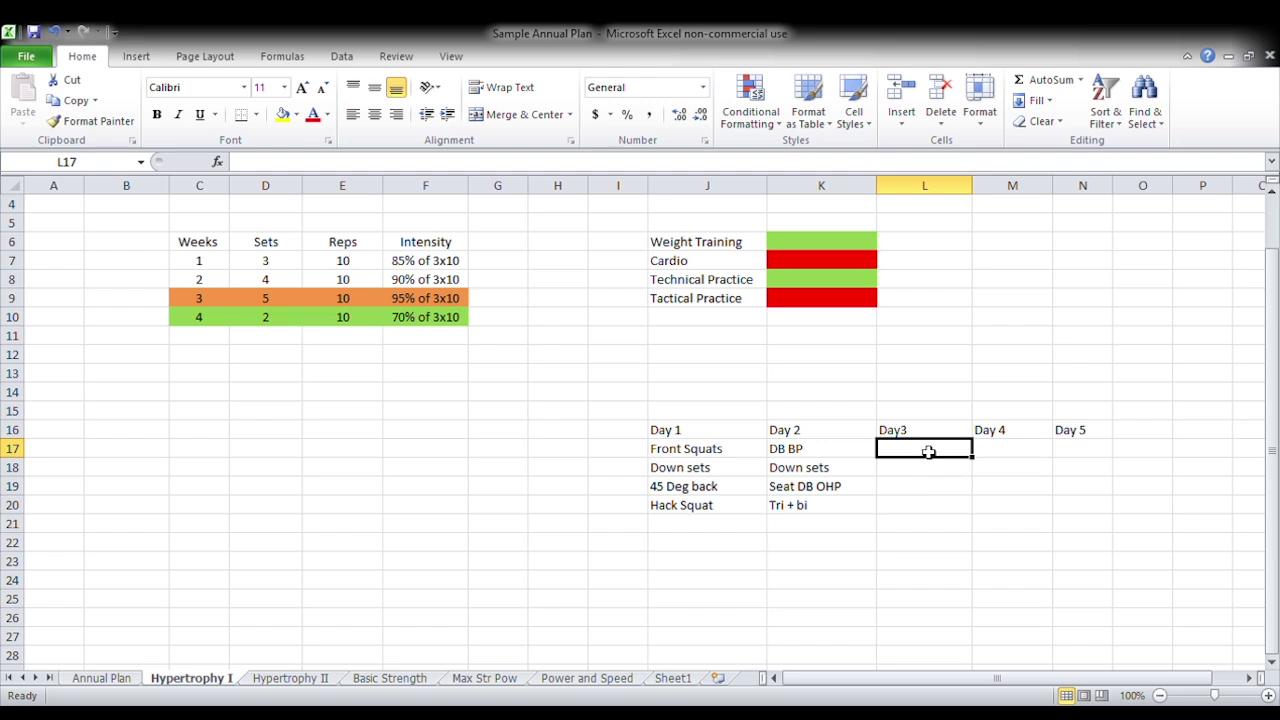
pyautogui.write('P')
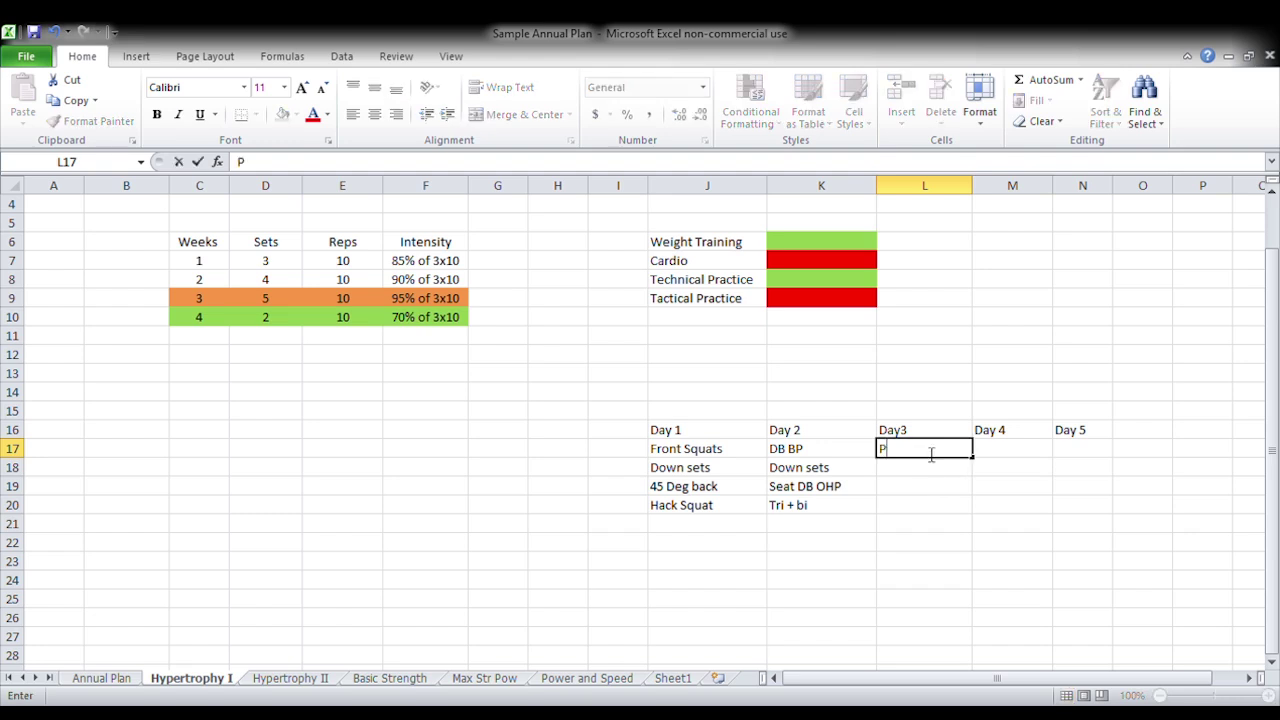
pyautogui.press('BackSpace')
pyautogui.write('UH PD')
pyautogui.press('BackSpace')
pyautogui.press('BackSpace')
pyautogui.press('BackSpace')
pyautogui.press('BackSpace')
pyautogui.press('BackSpace')
pyautogui.write('Assissted')
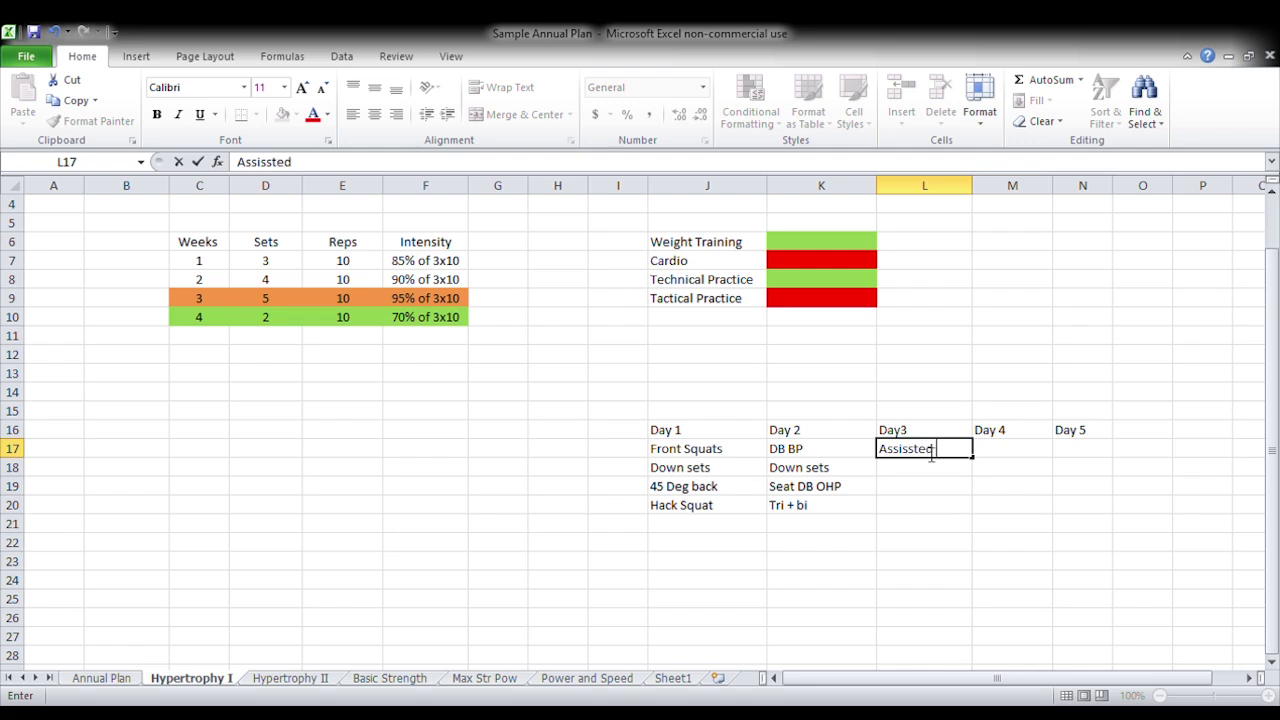
pyautogui.write(' UH PU')
pyautogui.press('Return')
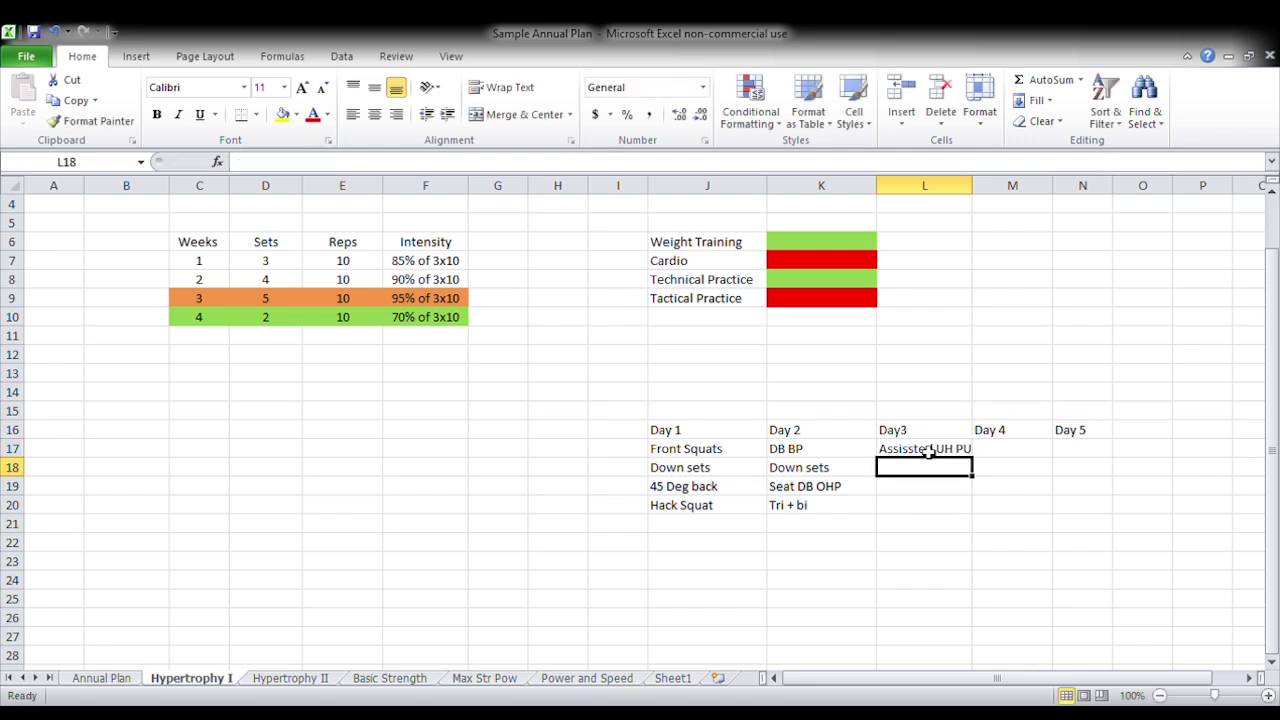
# Step: Enter the remaining Day3 exercises: "UH PU" in L18, "2-armDB row" in L19 and "Bi + post delt" in L20
pyautogui.write('UH PU')
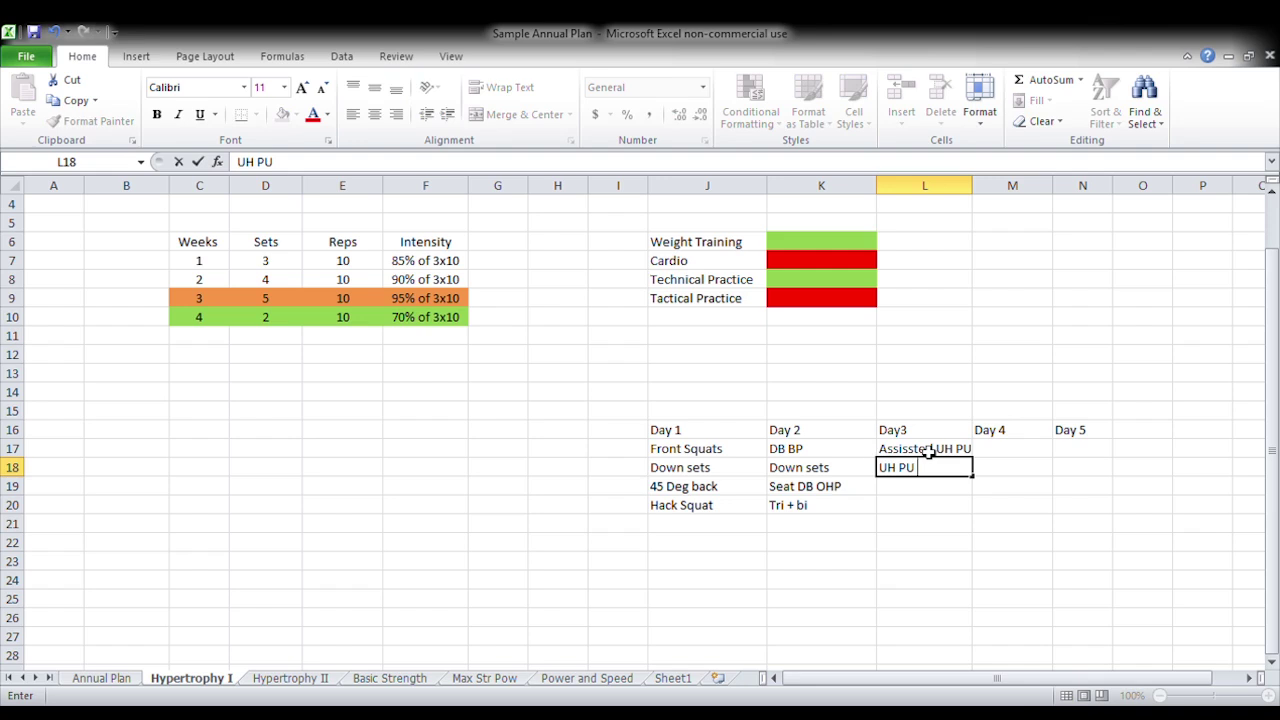
pyautogui.press('Return')
pyautogui.write('2')
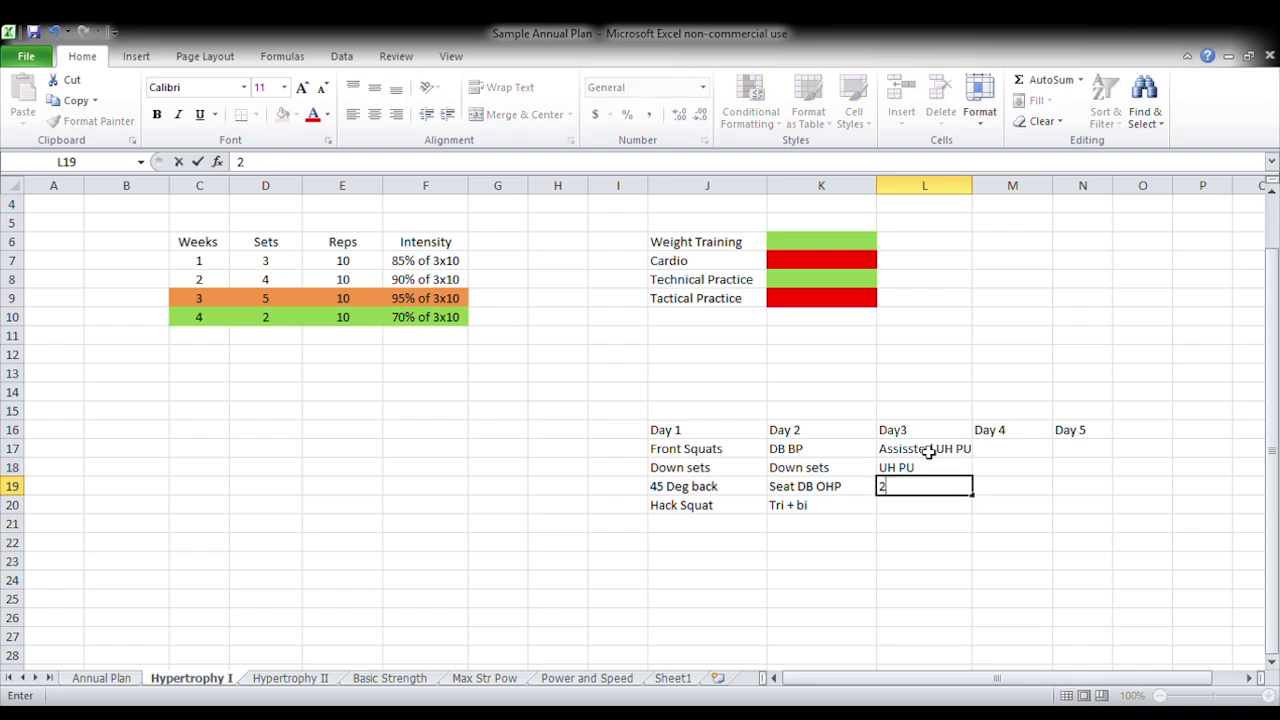
pyautogui.write('-armDB row')
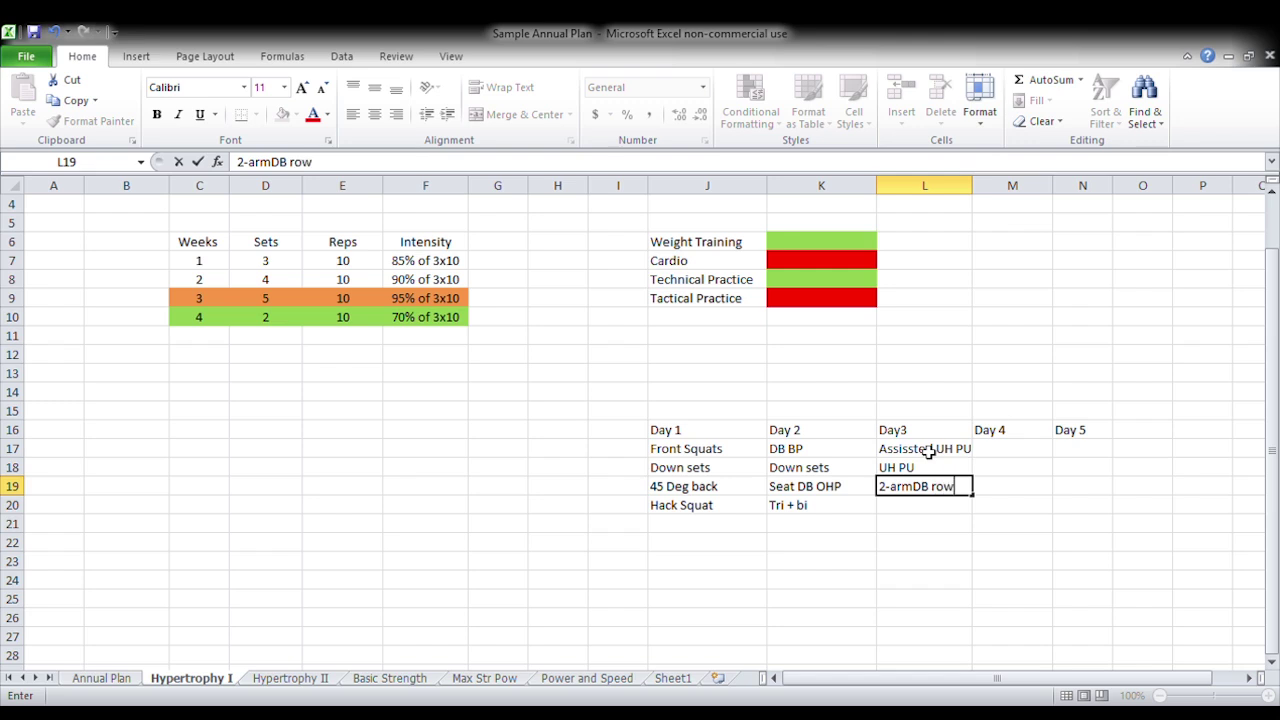
pyautogui.press('Return')
pyautogui.write('Bi')
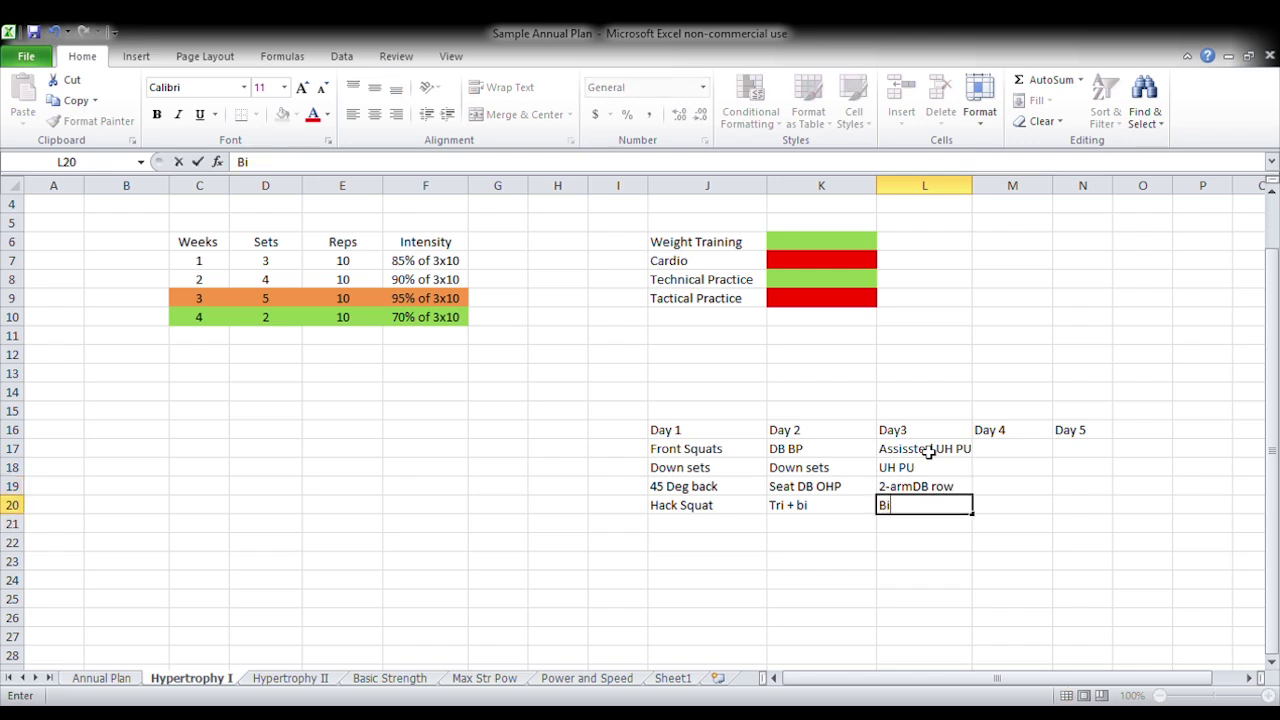
pyautogui.write(' +')
pyautogui.press('BackSpace')
pyautogui.press('BackSpace')
pyautogui.write('post delt')
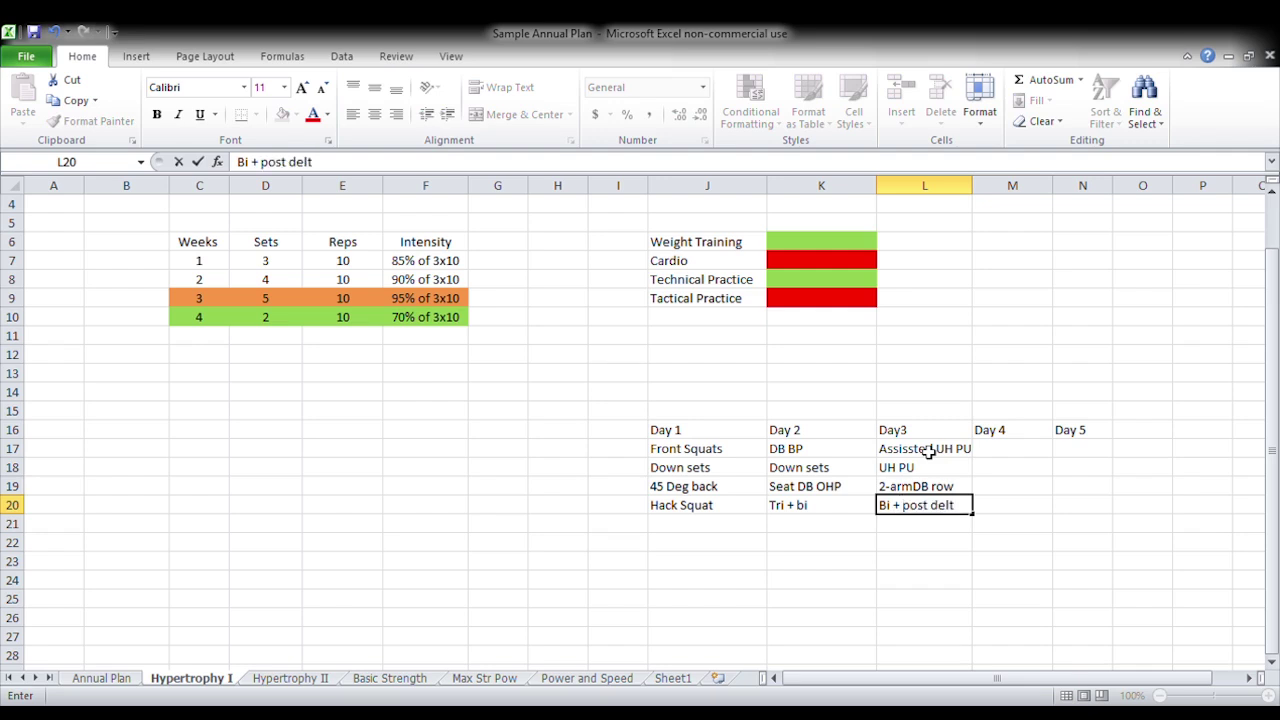
pyautogui.press('Tab')
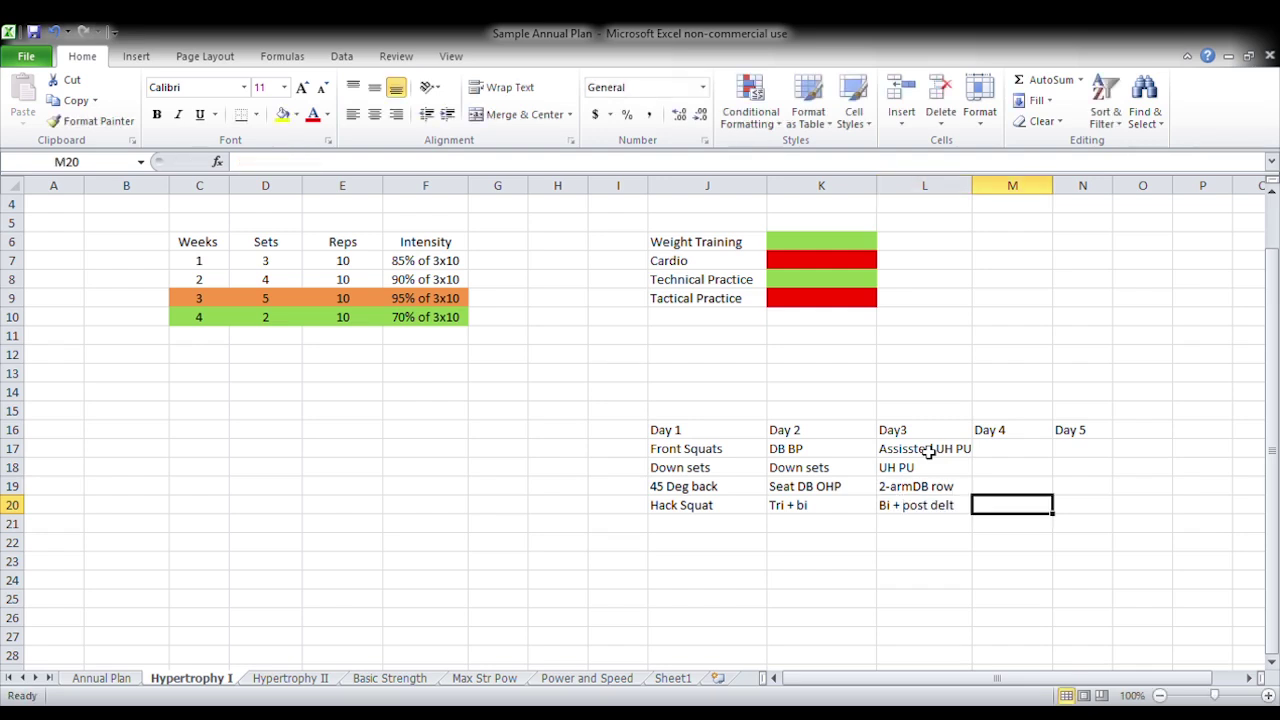
# Step: Move the Day3 exercises from L17:L20 to K21:K24, below the Day 2 list
pyautogui.click(1008, 453)
pyautogui.moveTo(916, 452); pyautogui.dragTo(929, 501)
pyautogui.hotkey('ctrl', 'c')
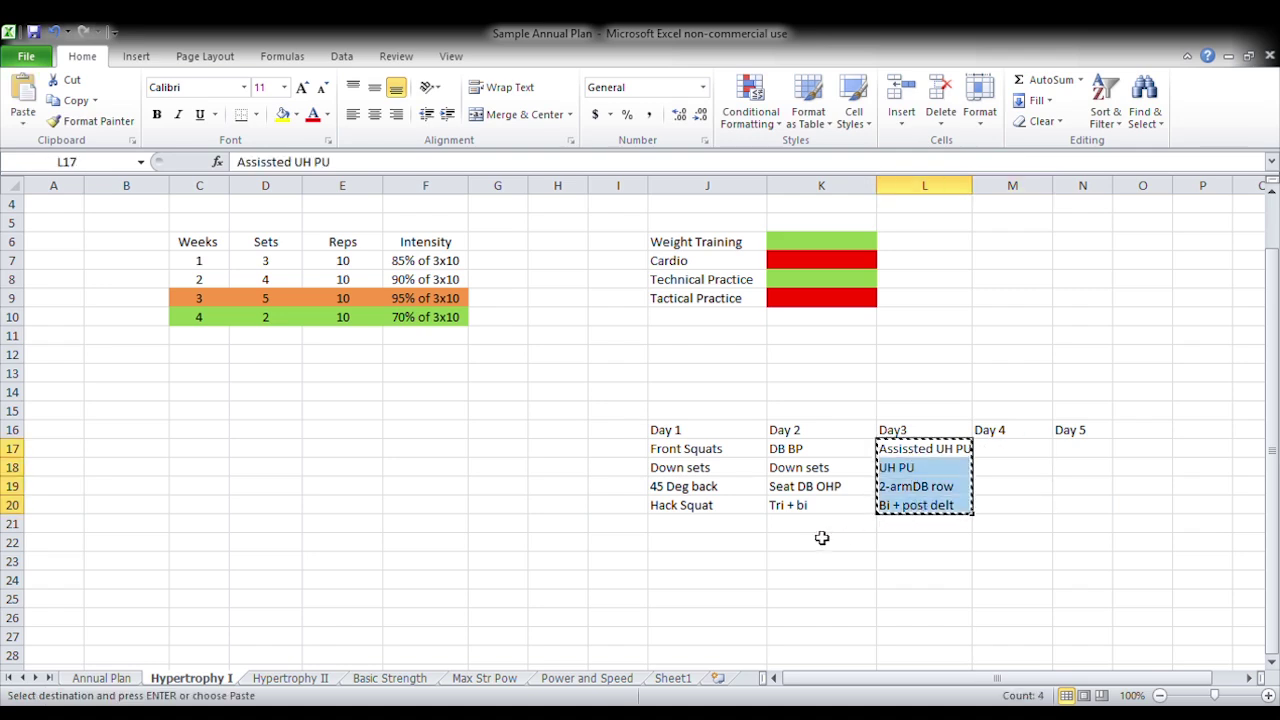
pyautogui.click(808, 531)
pyautogui.hotkey('ctrl', 'v')
# Step: Move the pressing exercises from K17:K20 to L17:L20 under Day3
pyautogui.moveTo(812, 452); pyautogui.dragTo(831, 505)
pyautogui.hotkey('ctrl', 'x')
pyautogui.click(931, 466)
pyautogui.click(923, 449)
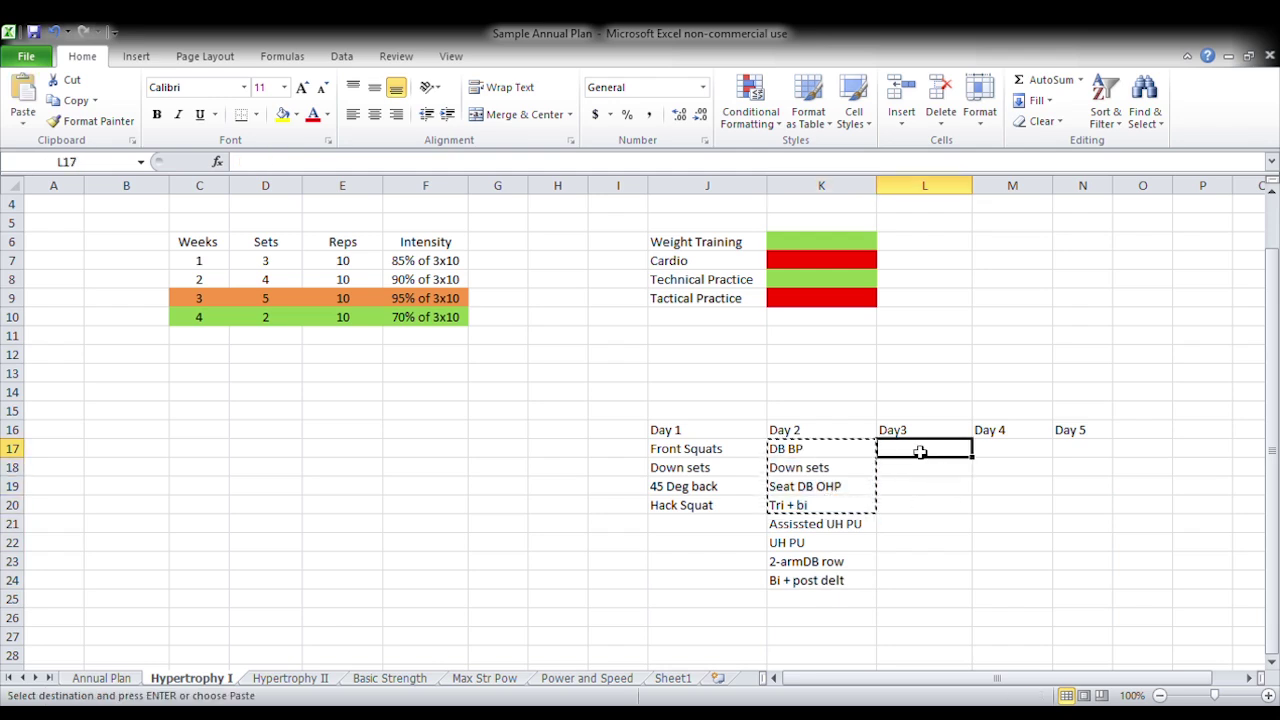
pyautogui.hotkey('ctrl', 'v')
# Step: Move the pulling exercises from K21:K24 up to K17:K20 under Day 2
pyautogui.moveTo(823, 526); pyautogui.dragTo(824, 580)
pyautogui.hotkey('ctrl', 'x')
pyautogui.click(801, 451)
pyautogui.hotkey('ctrl', 'v')
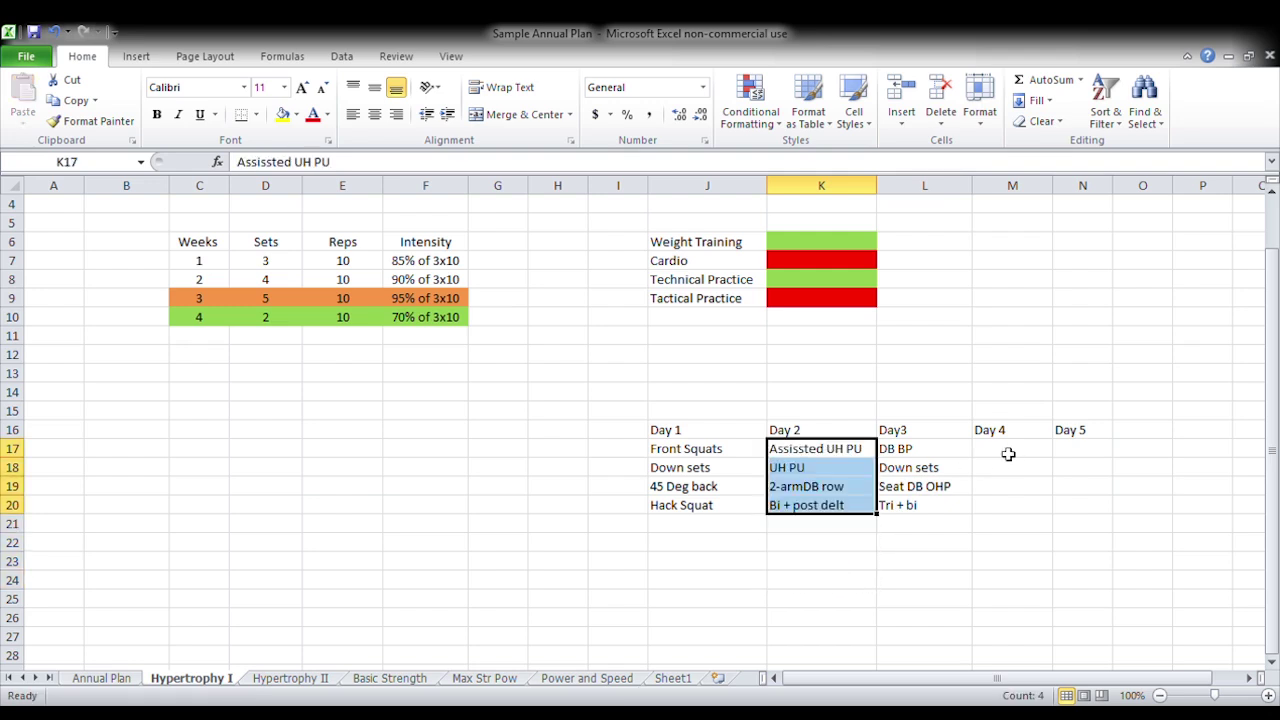
# Step: Enter the first Day 4 exercises: "Def DL" in M17 and "DB walk Lunge" in M18
pyautogui.click(1006, 455)
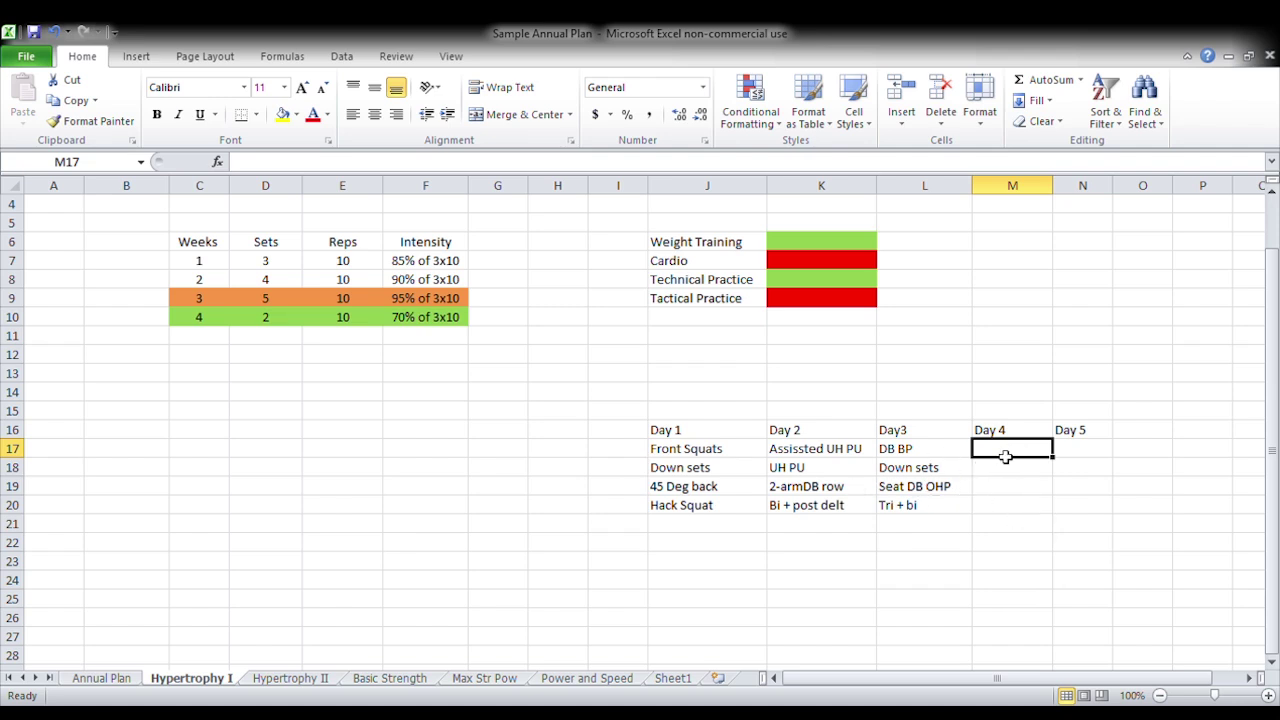
pyautogui.write('Def DL')
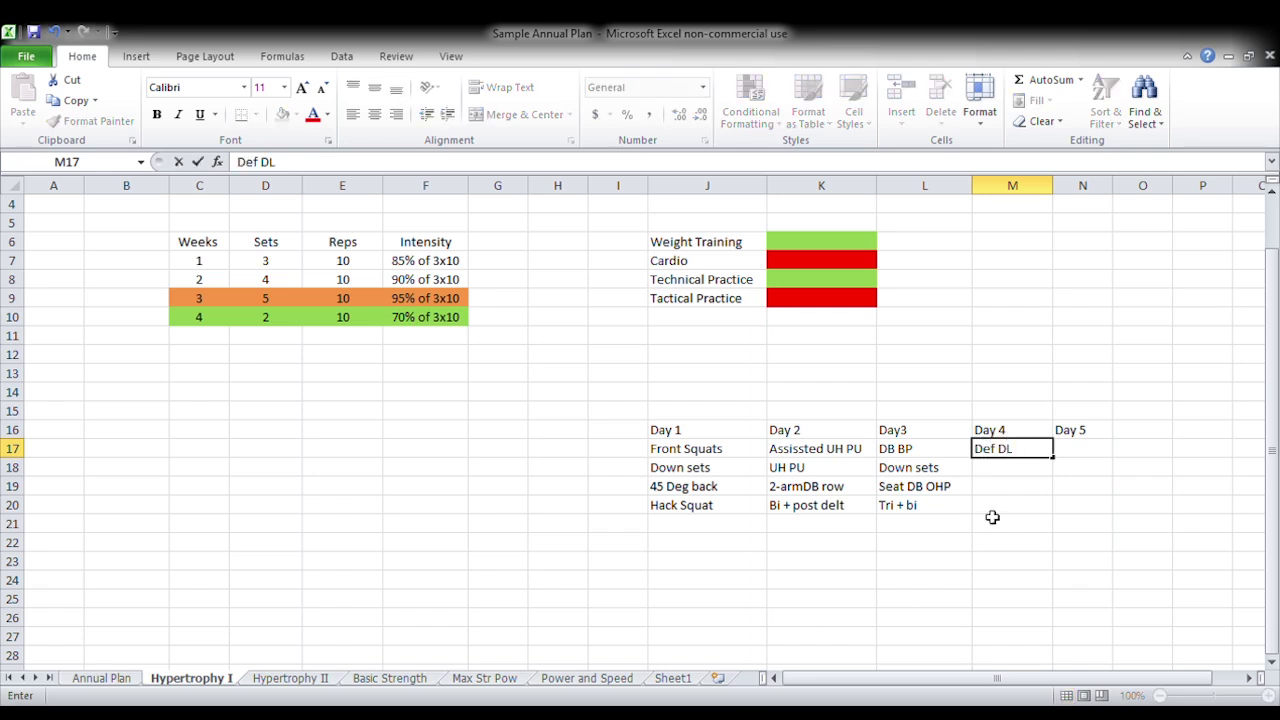
pyautogui.press('Return')
pyautogui.write('D')
pyautogui.press('BackSpace')
pyautogui.write('DB walk Lune')
pyautogui.press('Return')
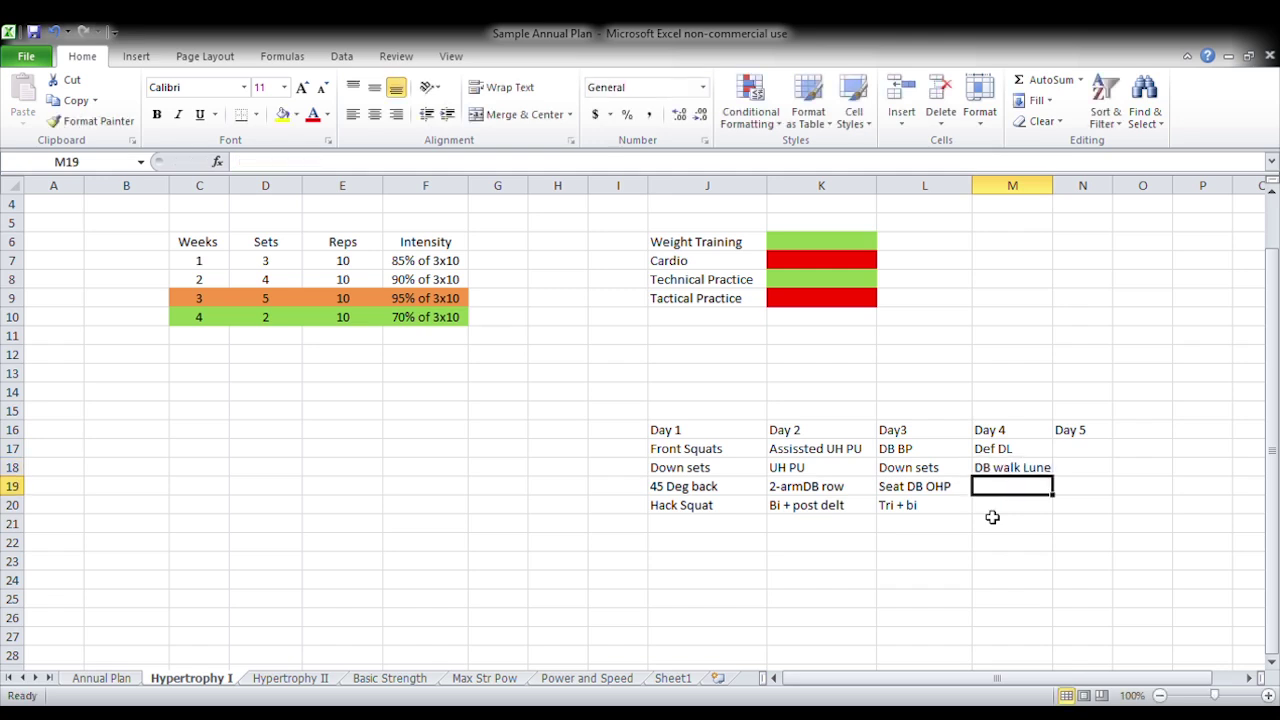
pyautogui.click(1034, 470)
pyautogui.click(304, 163)
pyautogui.write('g')
pyautogui.click(1000, 316)
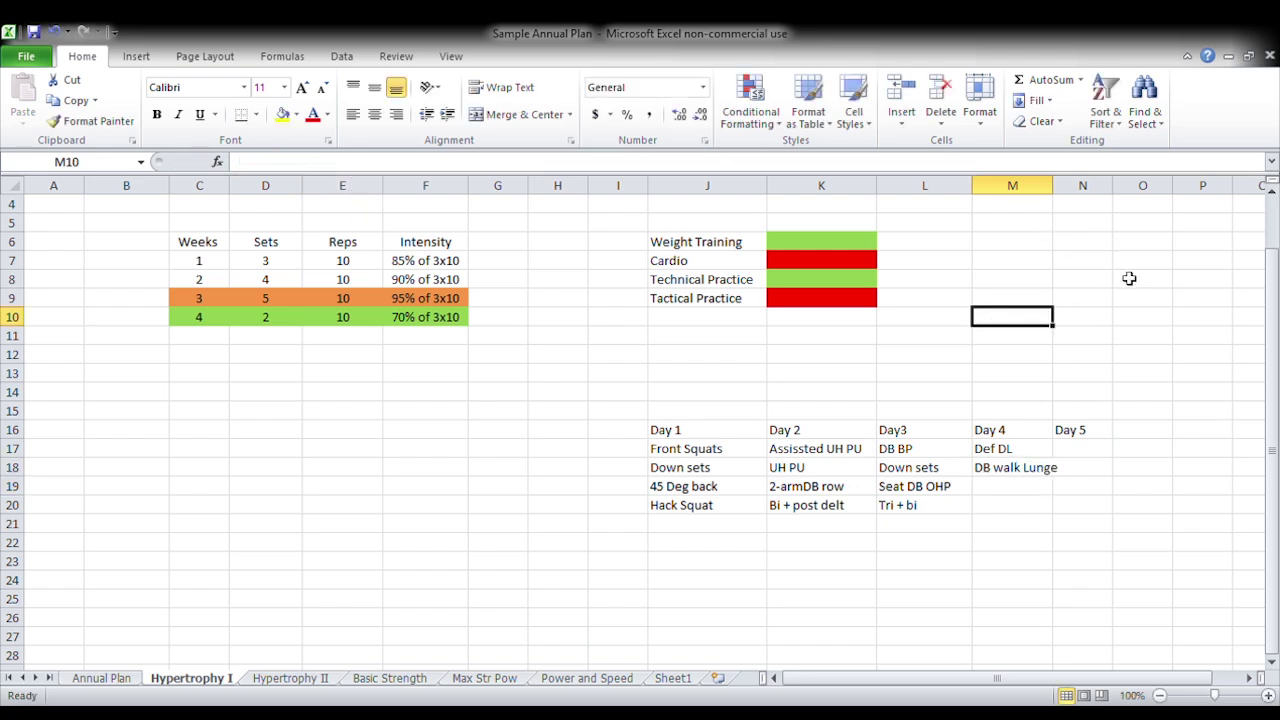
# Step: Widen column M so that the "DB walk Lunge" entry fits within its cell
pyautogui.scroll(-1, 1123, 325)
pyautogui.scroll(2, 1110, 320)
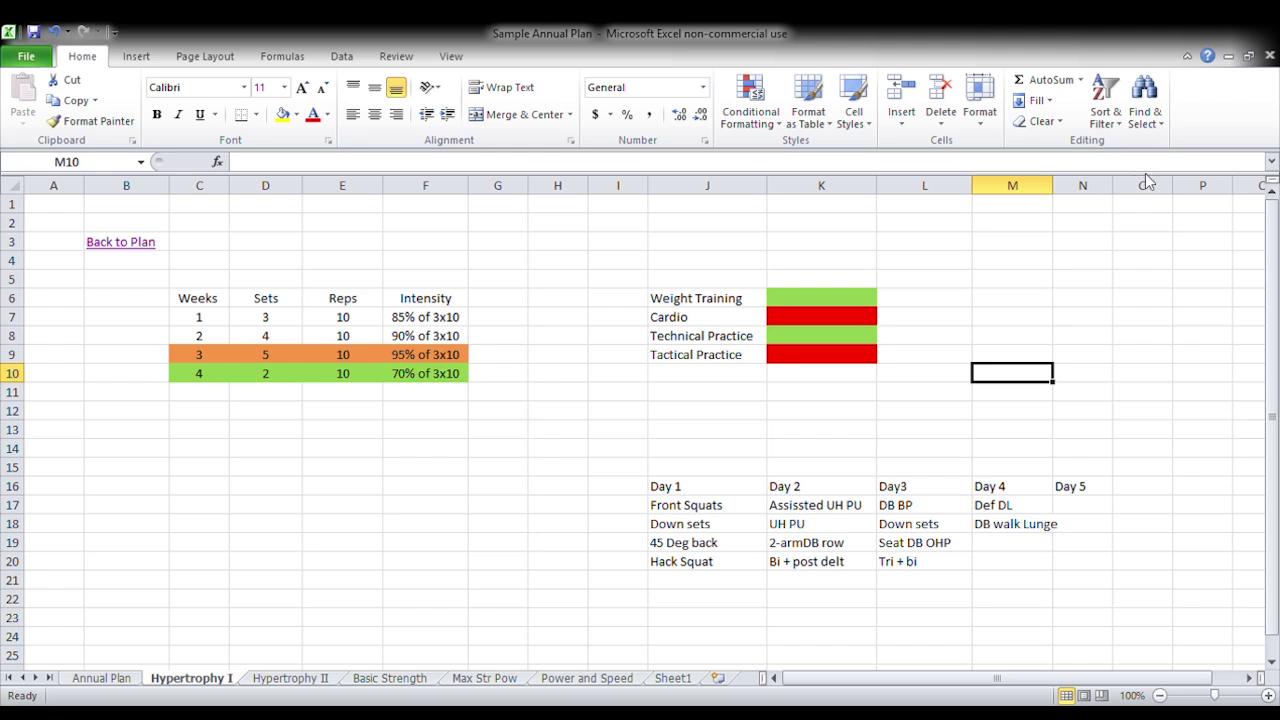
pyautogui.click(1155, 316)
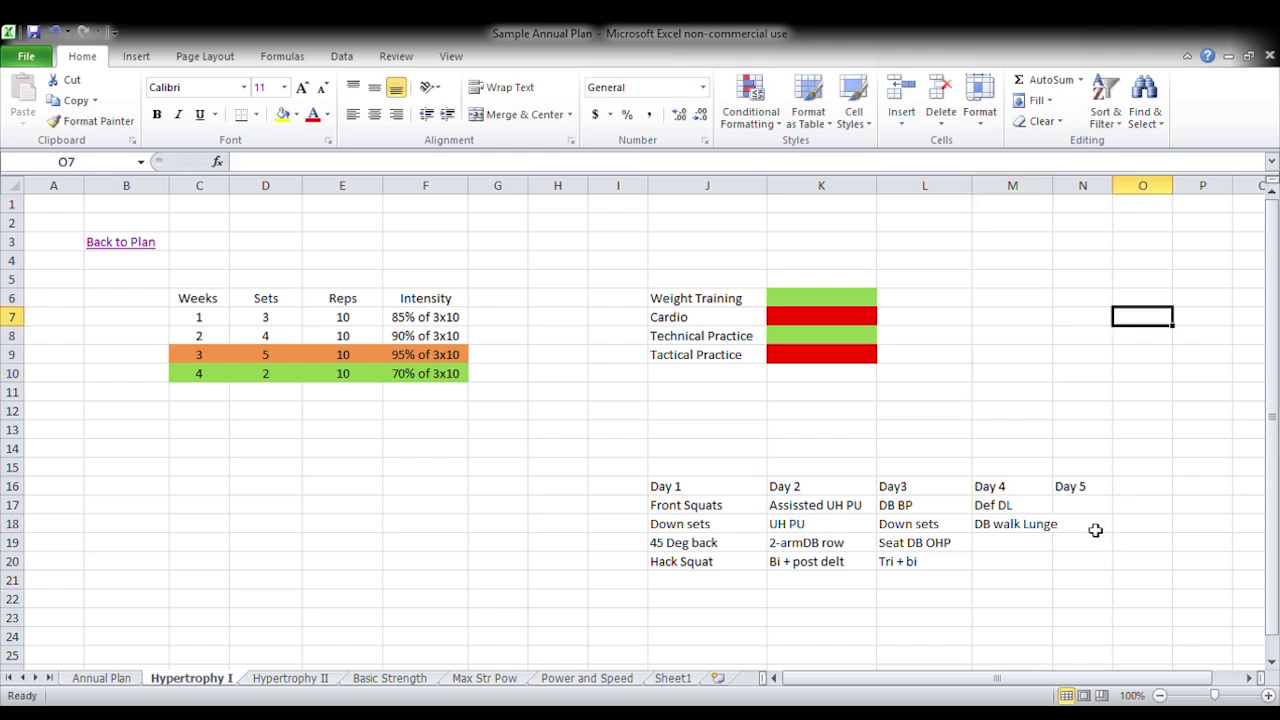
pyautogui.moveTo(1053, 187); pyautogui.dragTo(1069, 203)
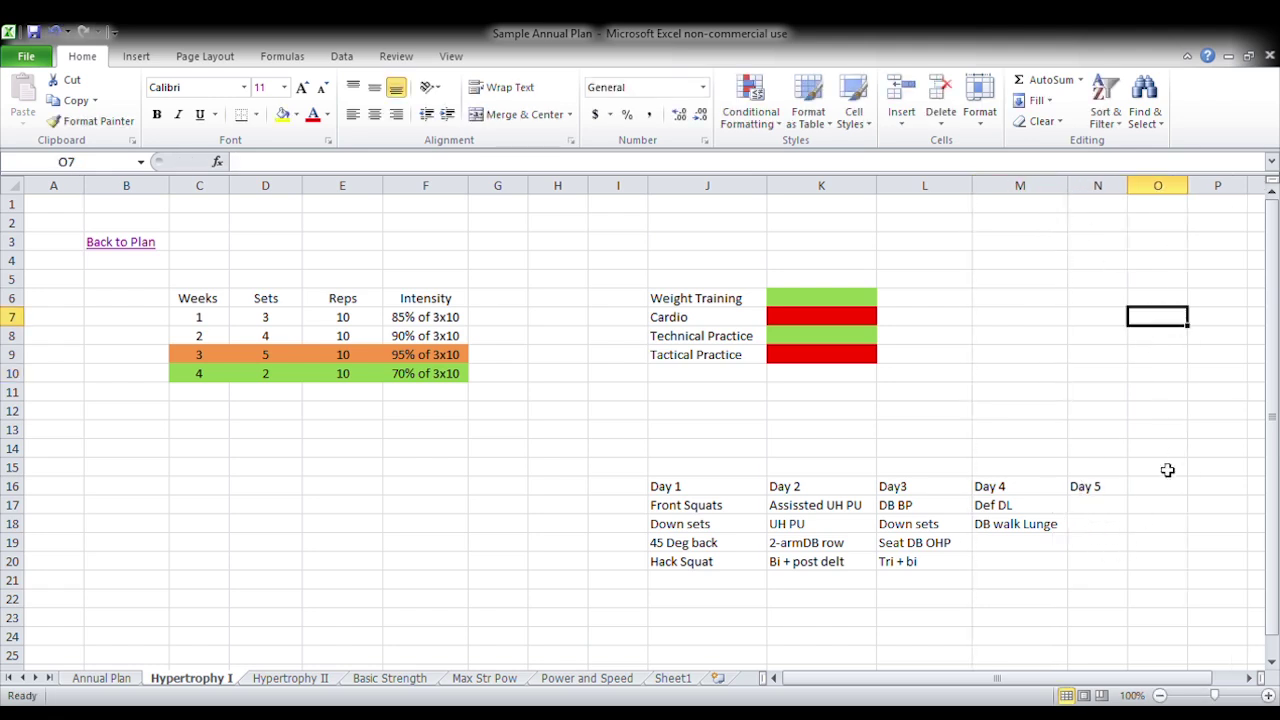
pyautogui.click(1050, 552)
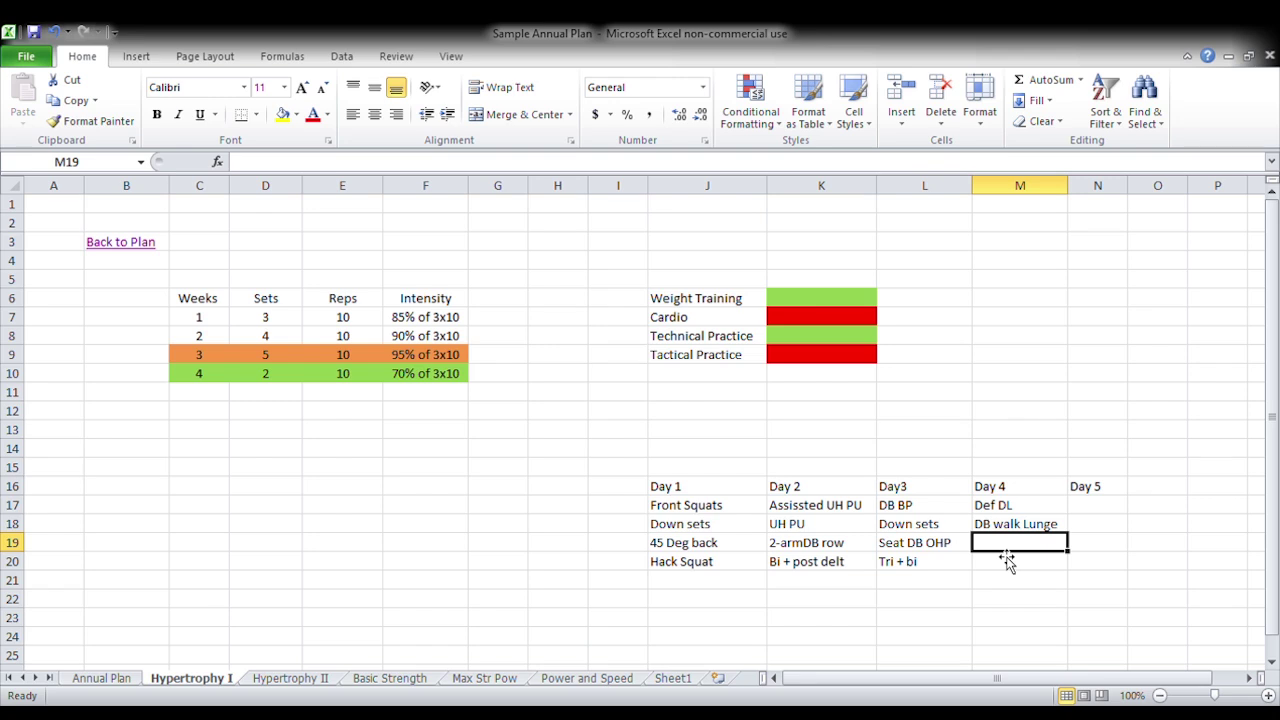
pyautogui.click(1005, 508)
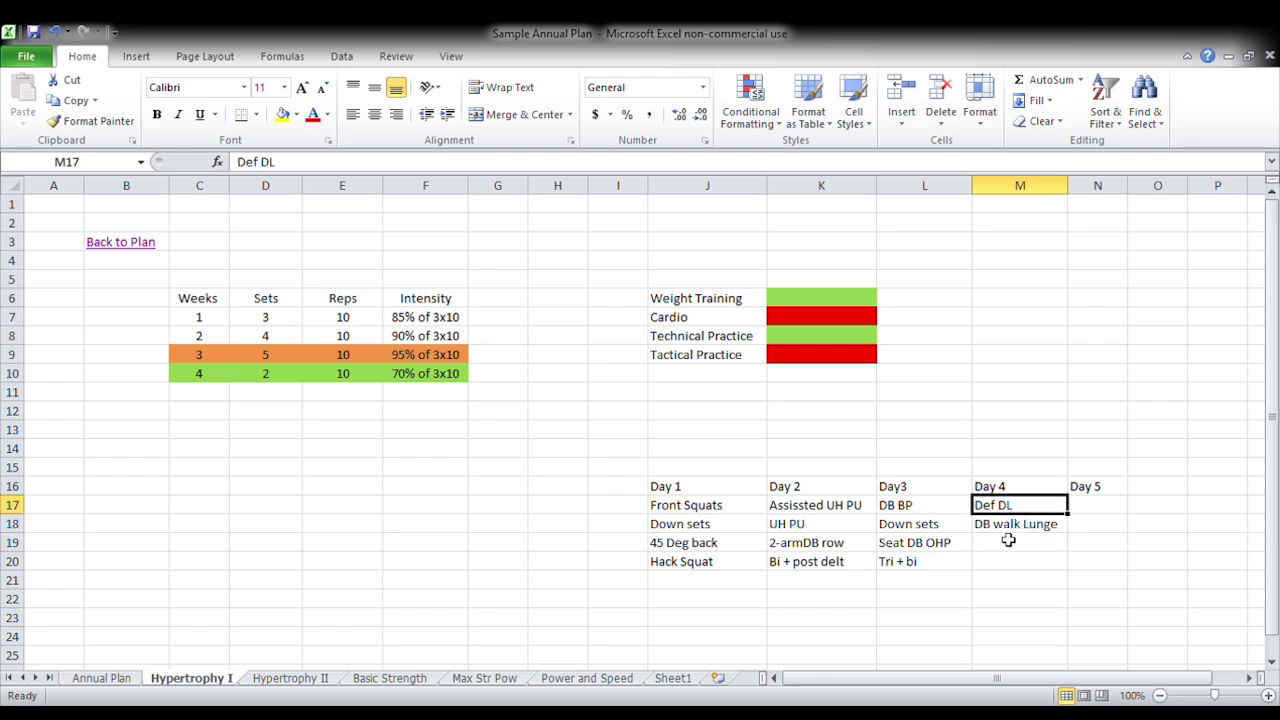
pyautogui.click(690, 510)
pyautogui.moveTo(724, 511); pyautogui.dragTo(724, 525)
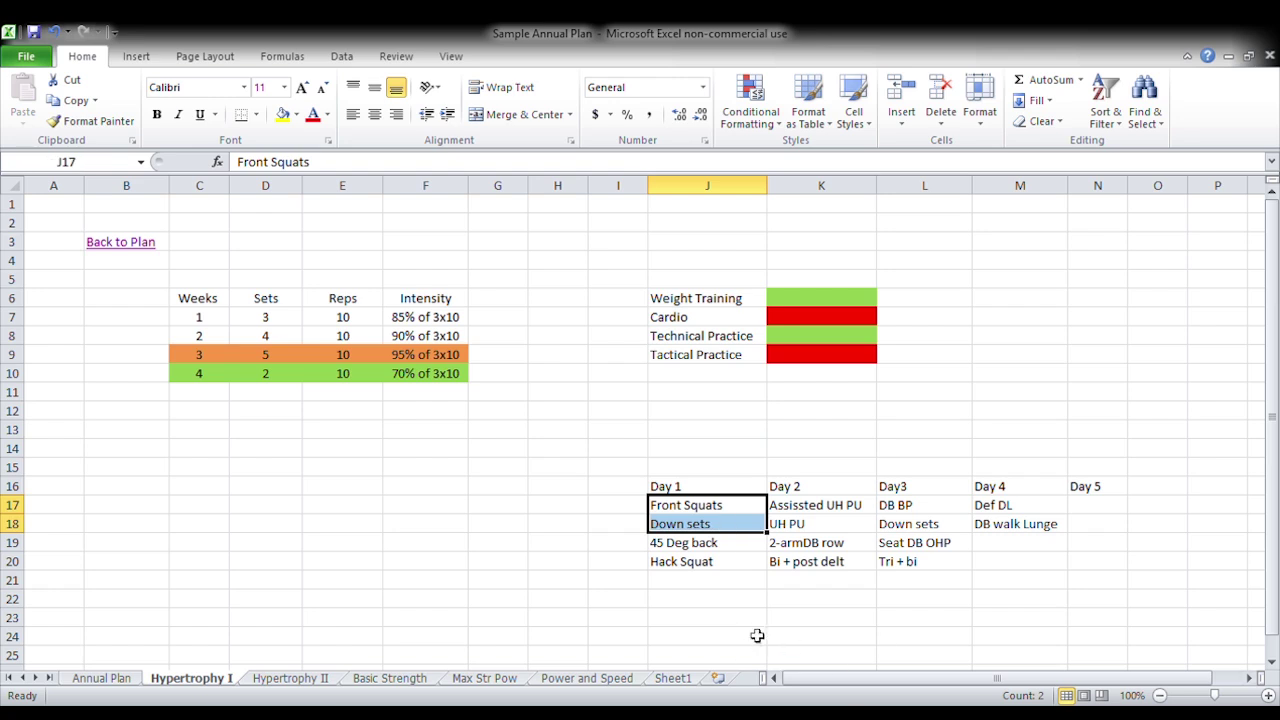
pyautogui.click(729, 568)
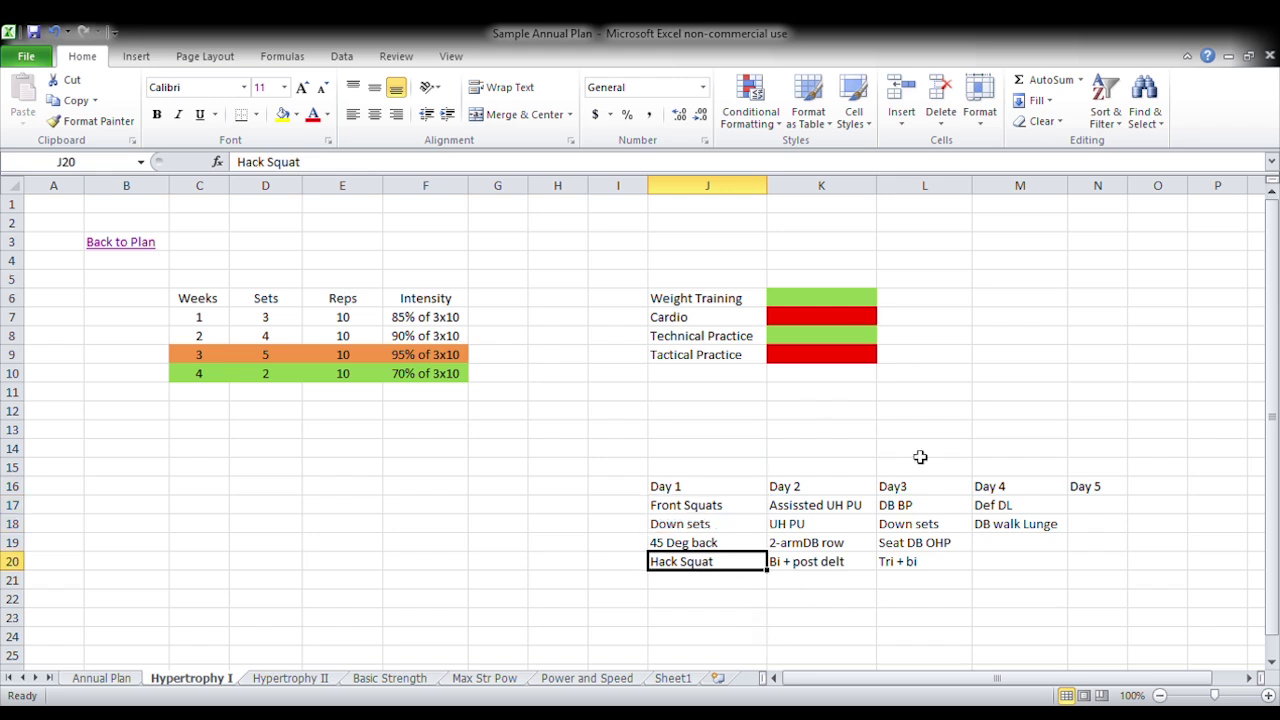
pyautogui.click(1038, 530)
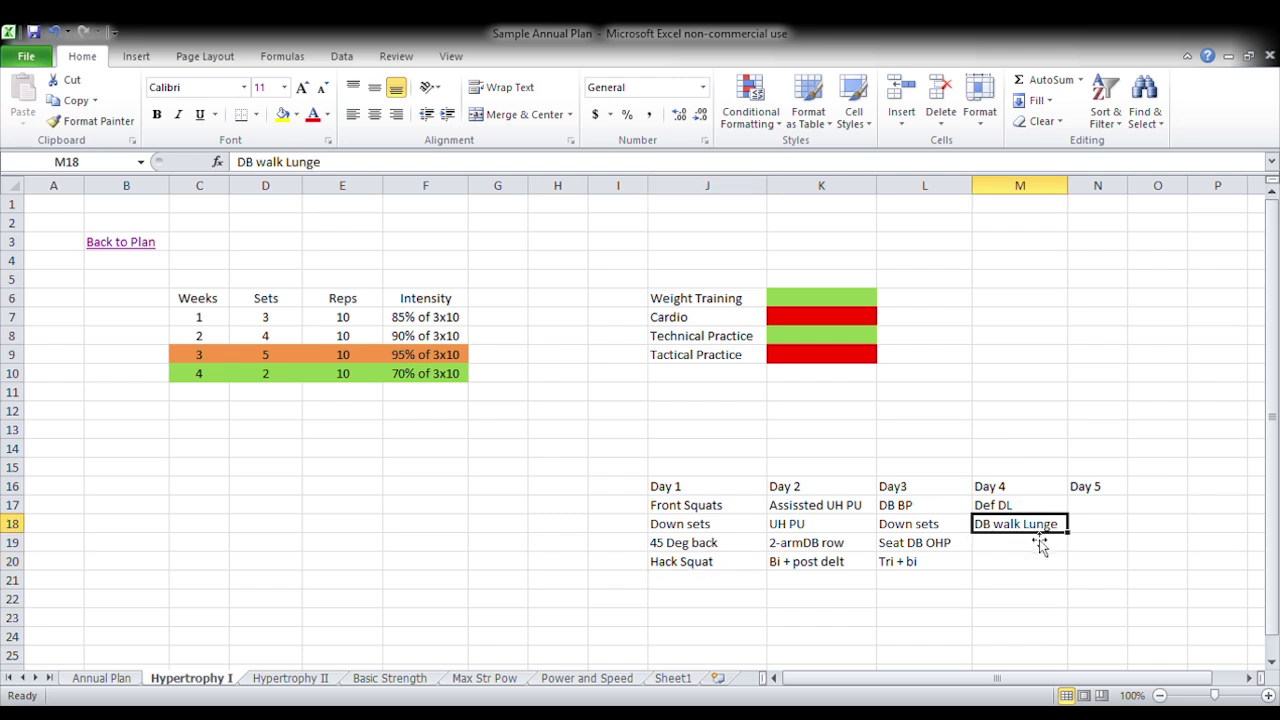
# Step: Enter the remaining Day 4 exercises: "Leg Press" in M19 and "Chest El Glut Bridge" in M20
pyautogui.click(1040, 544)
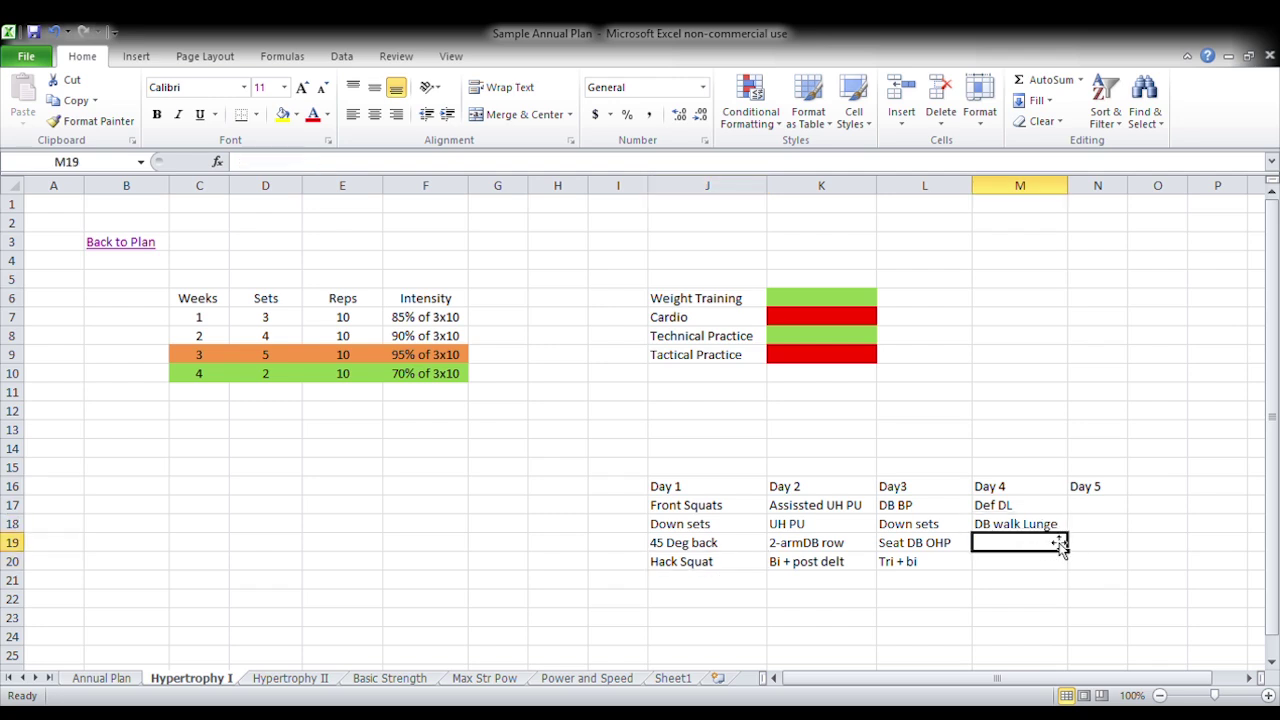
pyautogui.write('Leg P')
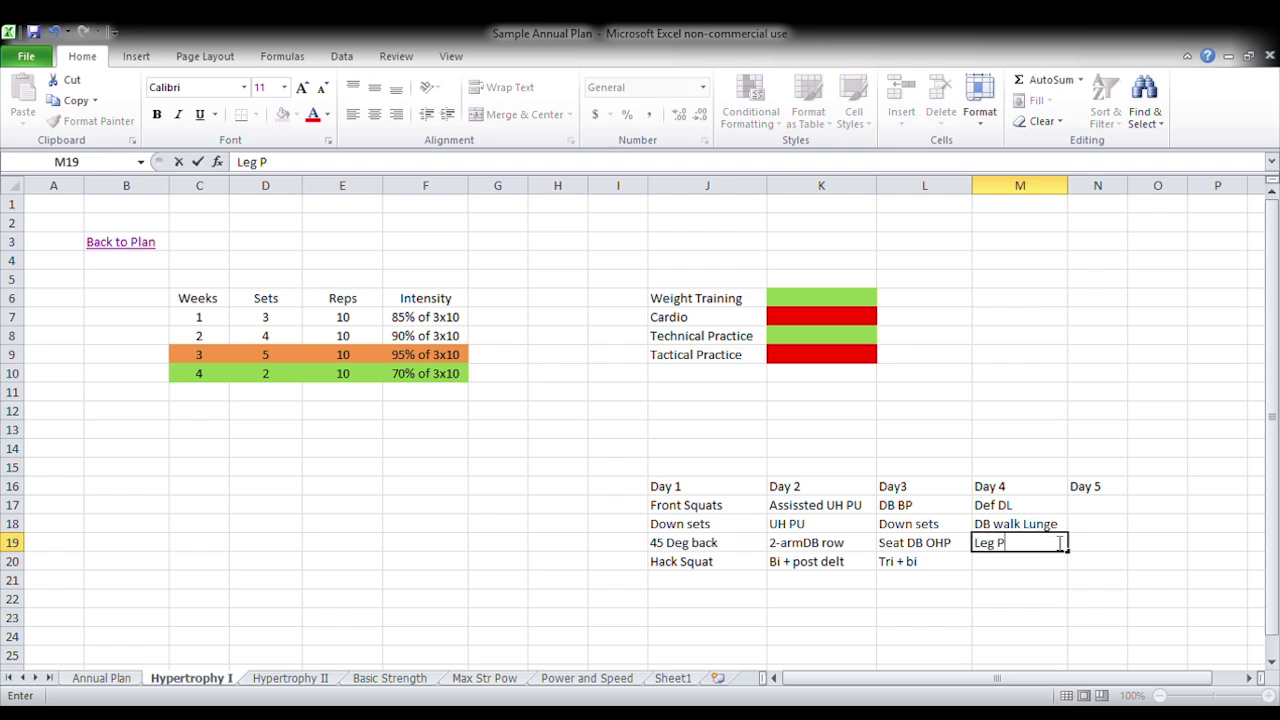
pyautogui.write('ress')
pyautogui.press('Return')
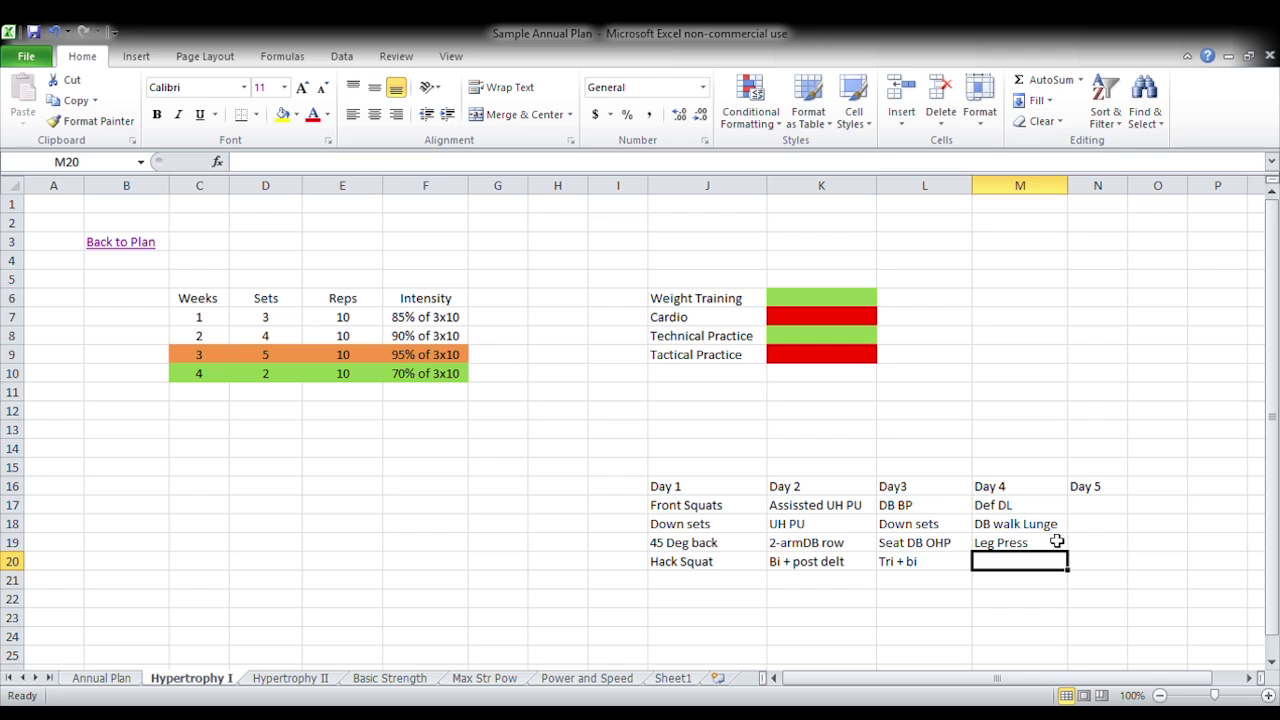
pyautogui.write('Chest')
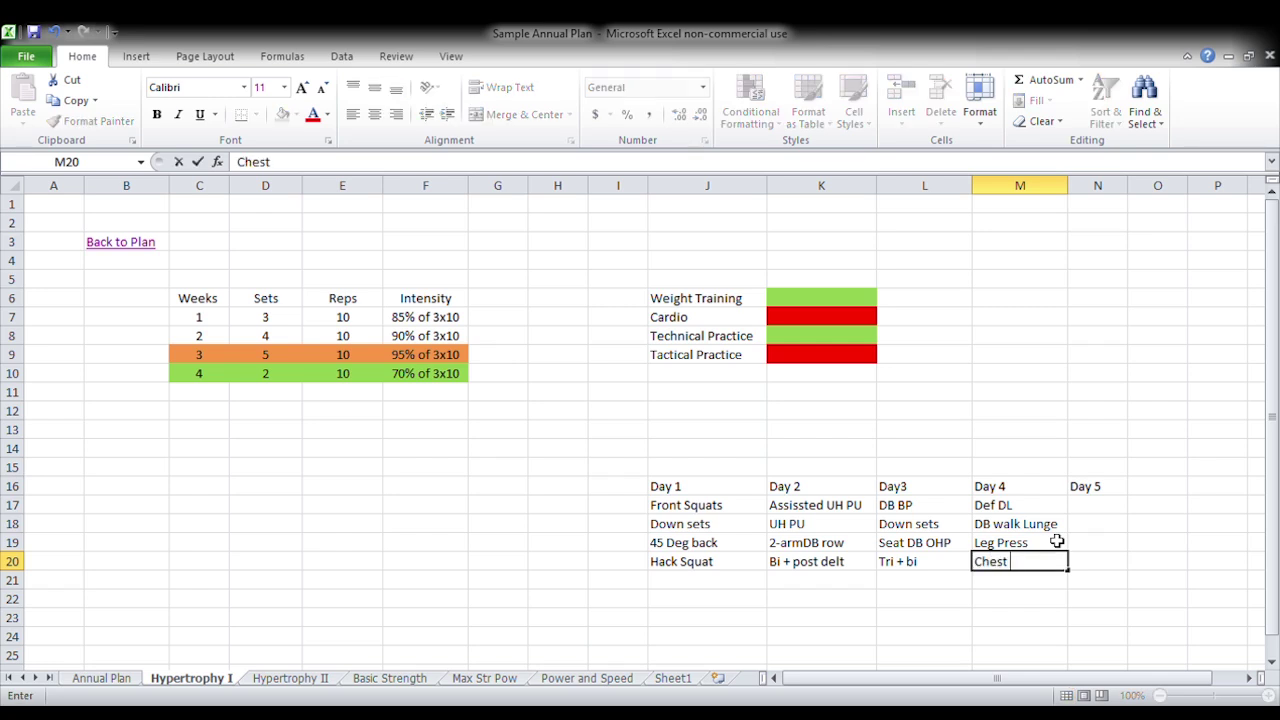
pyautogui.write(' El Glut Bridge')
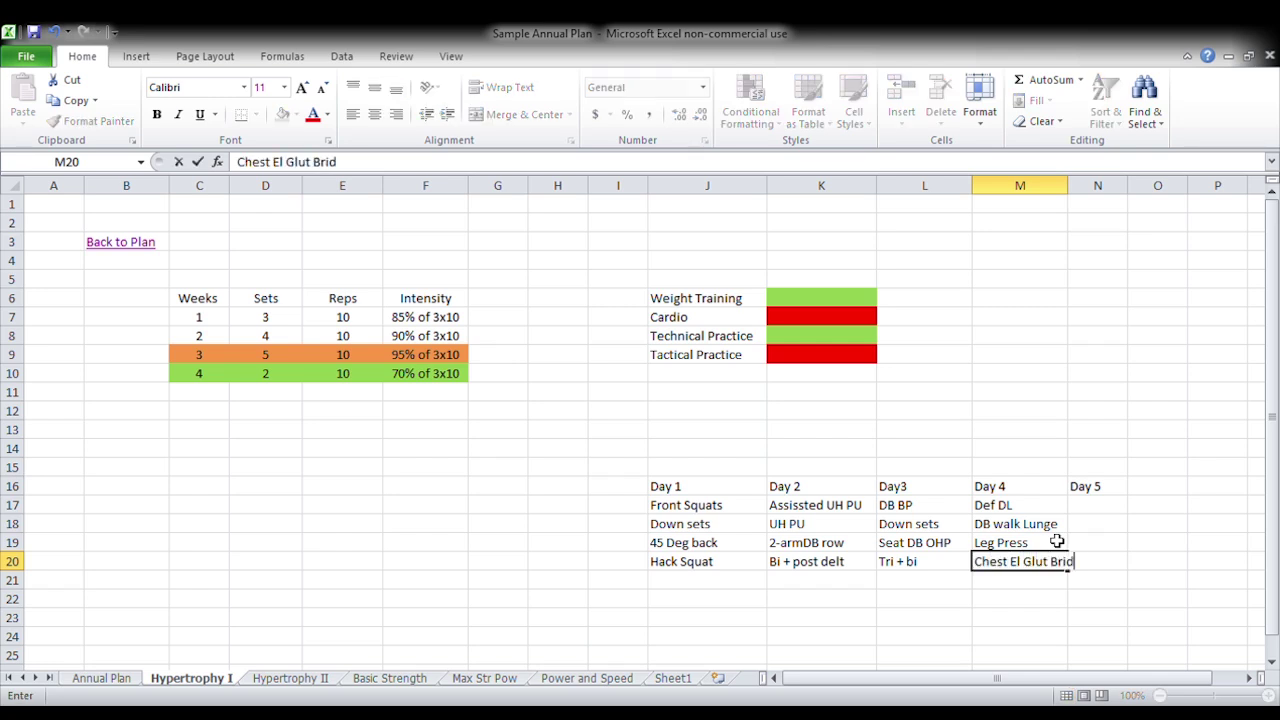
pyautogui.press('Return')
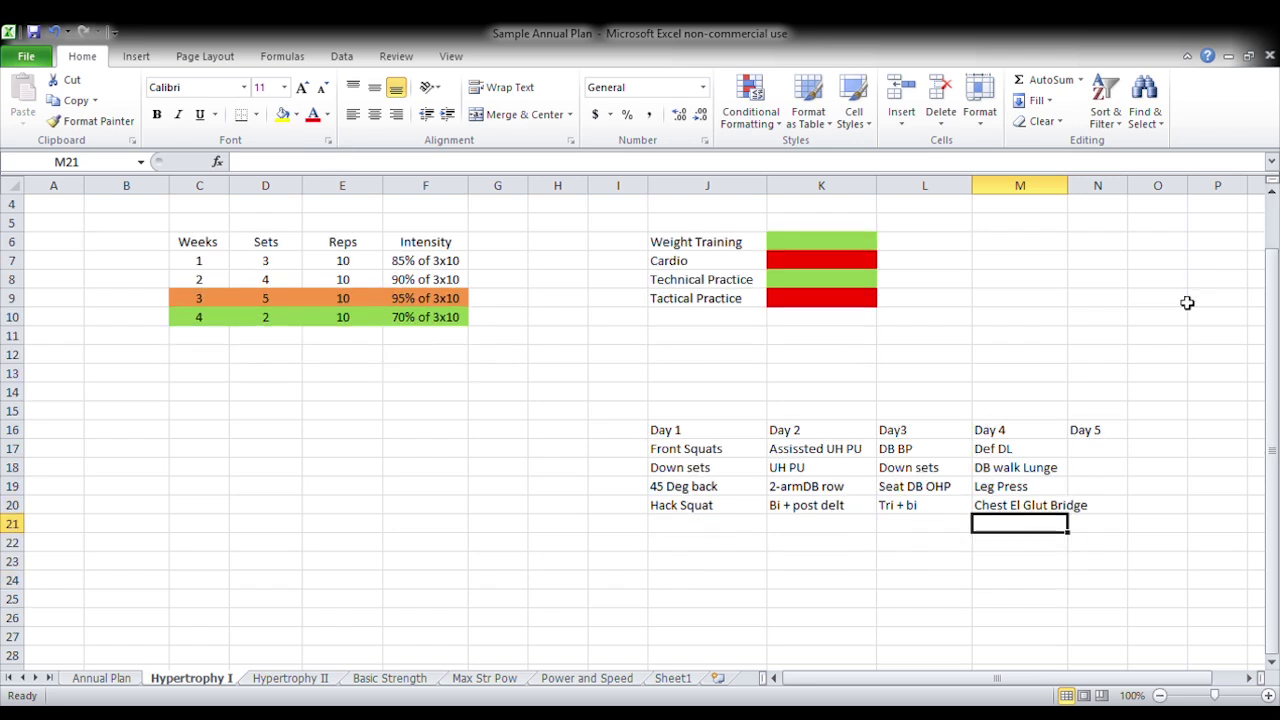
# Step: Enter the first Day 5 exercises: "BNP" in N17 and "1-Arm DB Rows" in N18
pyautogui.click(1110, 505)
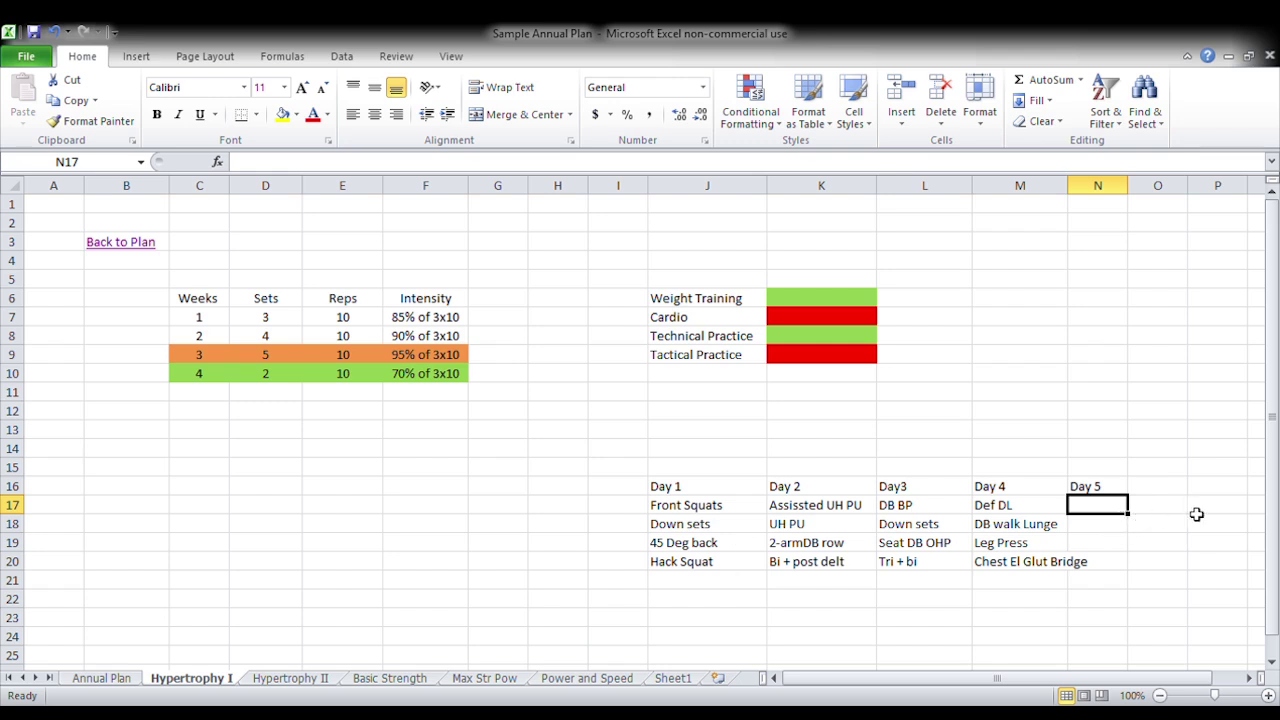
pyautogui.write('BNP')
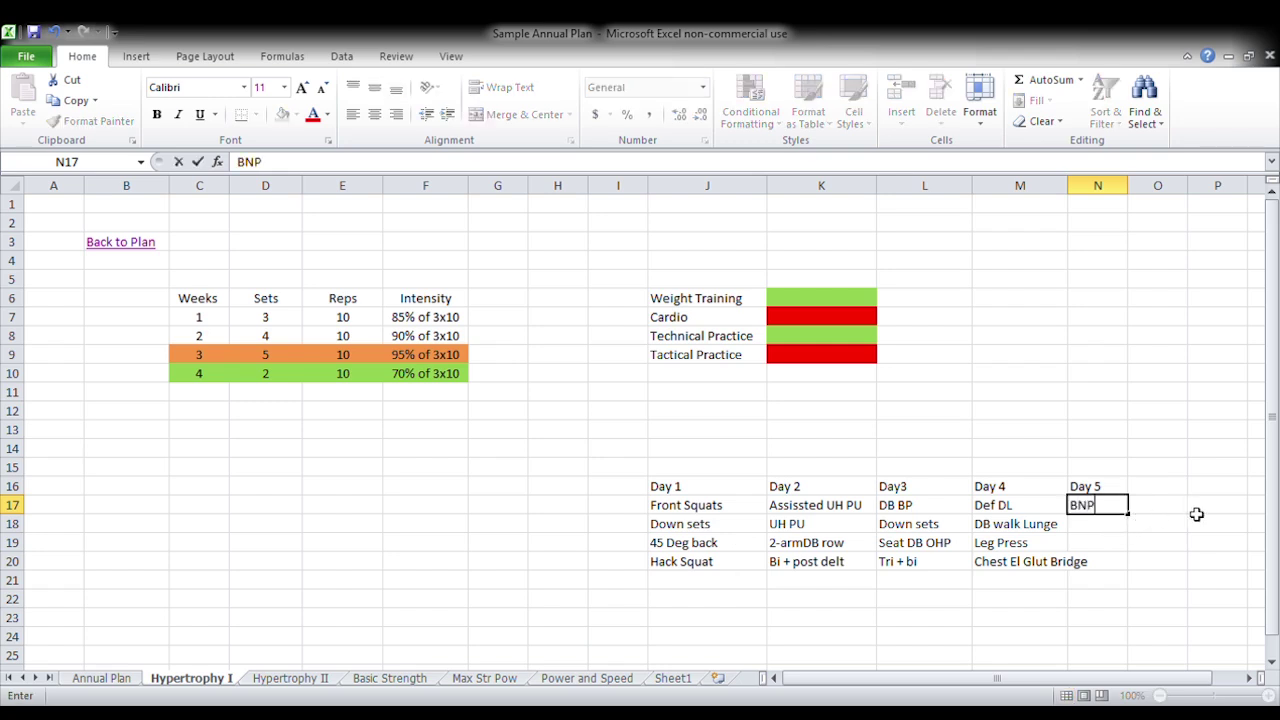
pyautogui.press('Return')
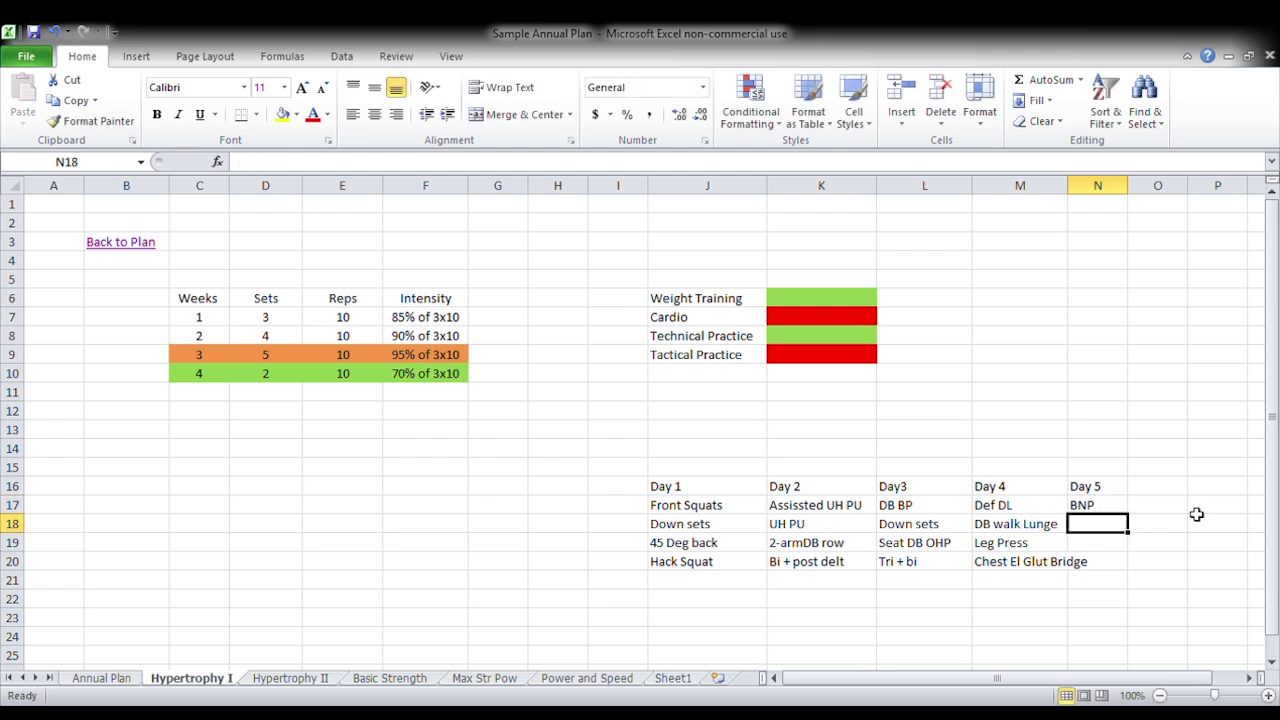
pyautogui.write('B')
pyautogui.press('BackSpace')
pyautogui.press('BackSpace')
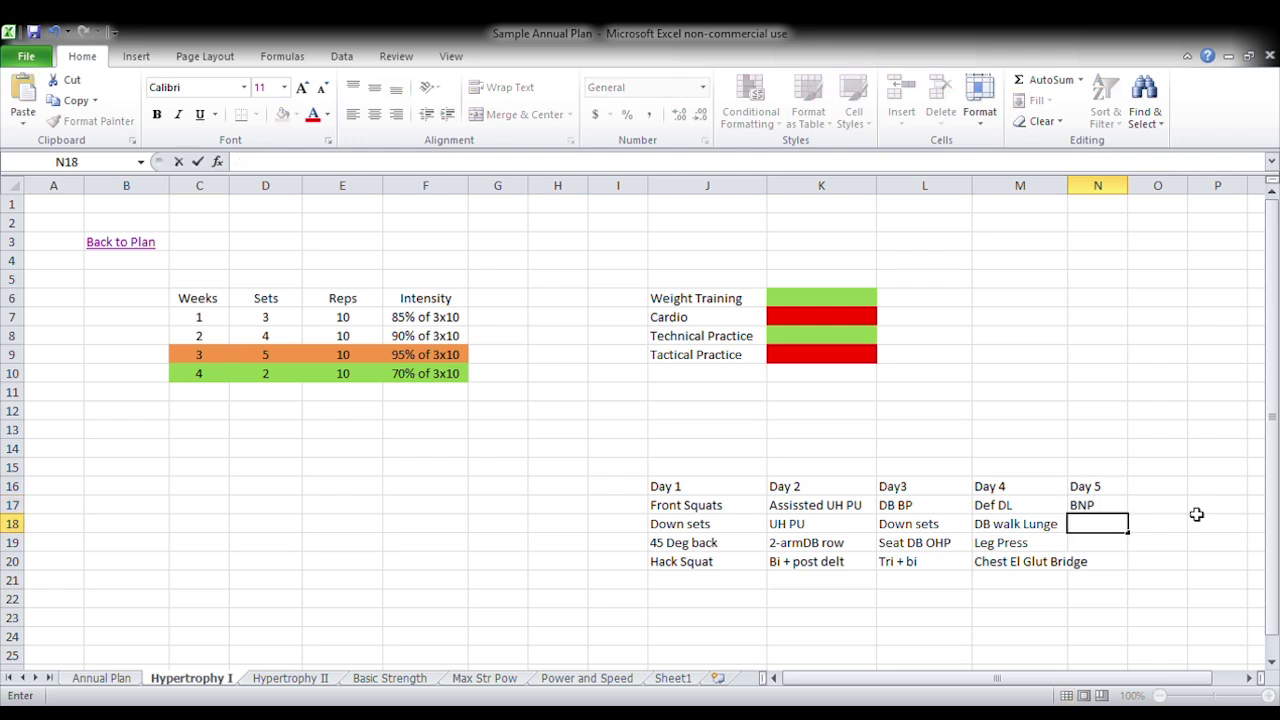
pyautogui.write('1')
pyautogui.press('BackSpace')
pyautogui.write('1-Arm DB Rows')
pyautogui.press('Return')
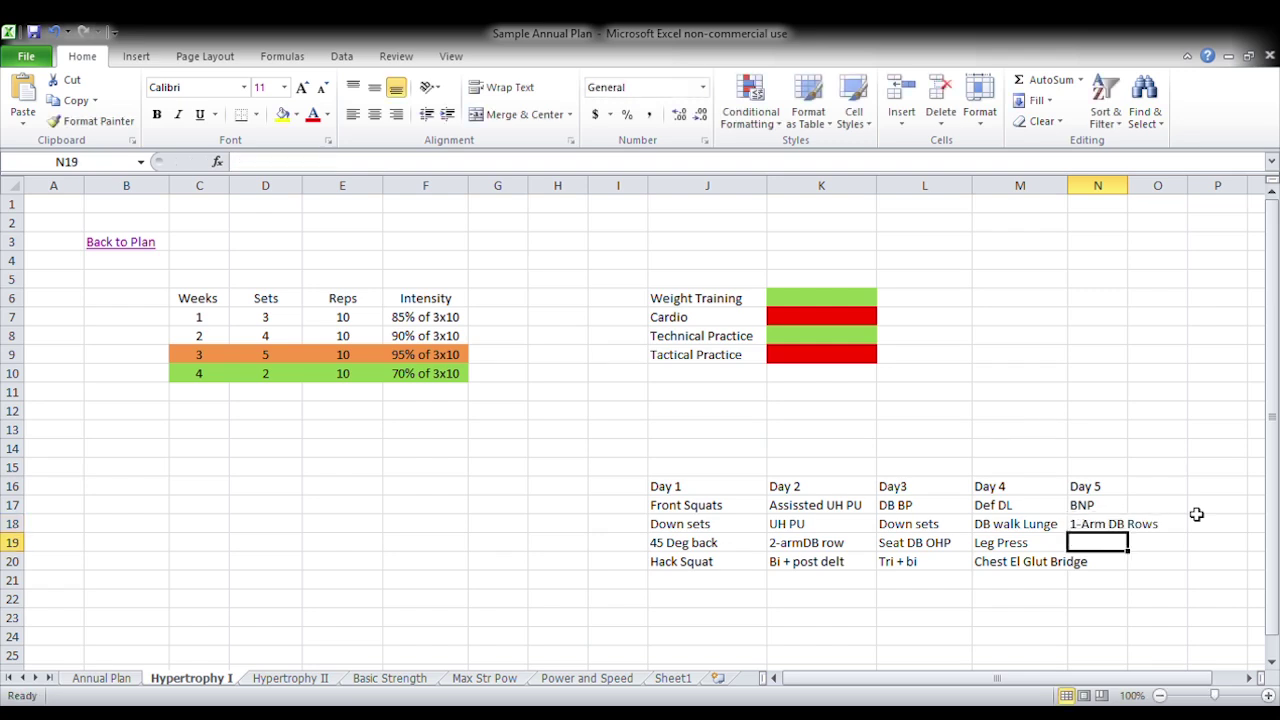
# Step: Enter the remaining Day 5 exercises: "Inc Chest Fly" in N19 and "Arms" in N20
pyautogui.scroll(-1, 1163, 516)
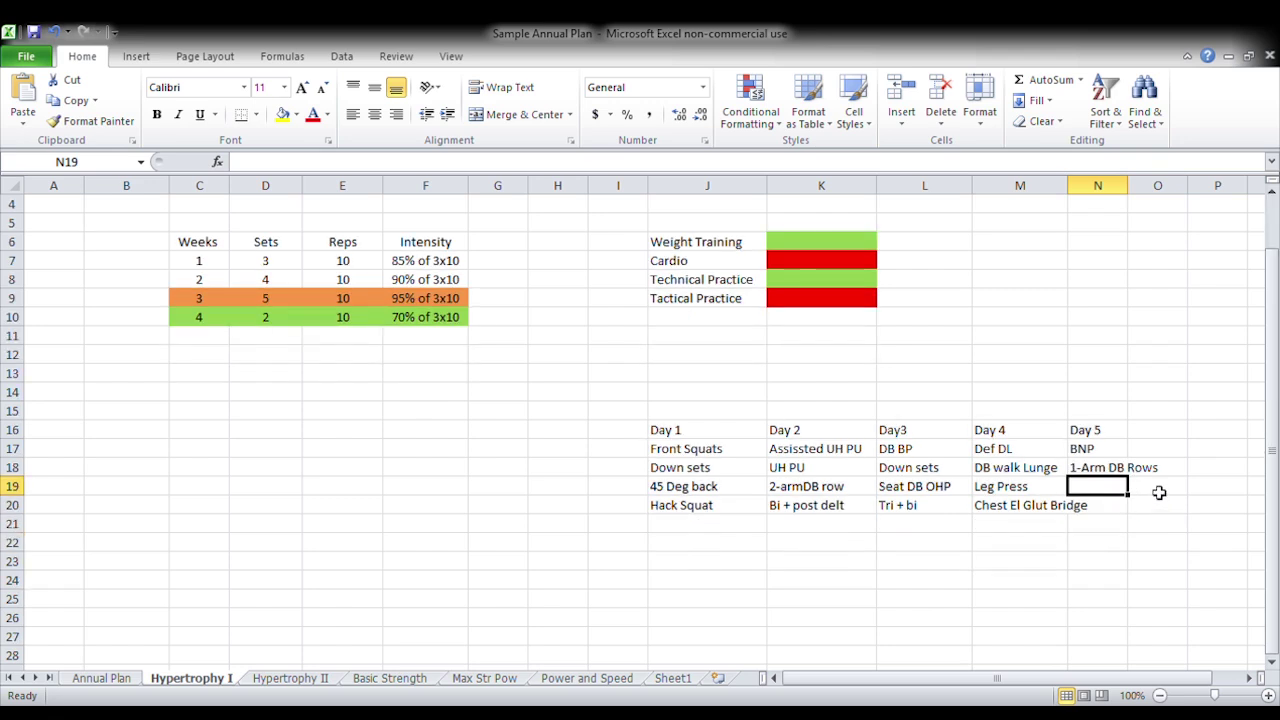
pyautogui.write('I')
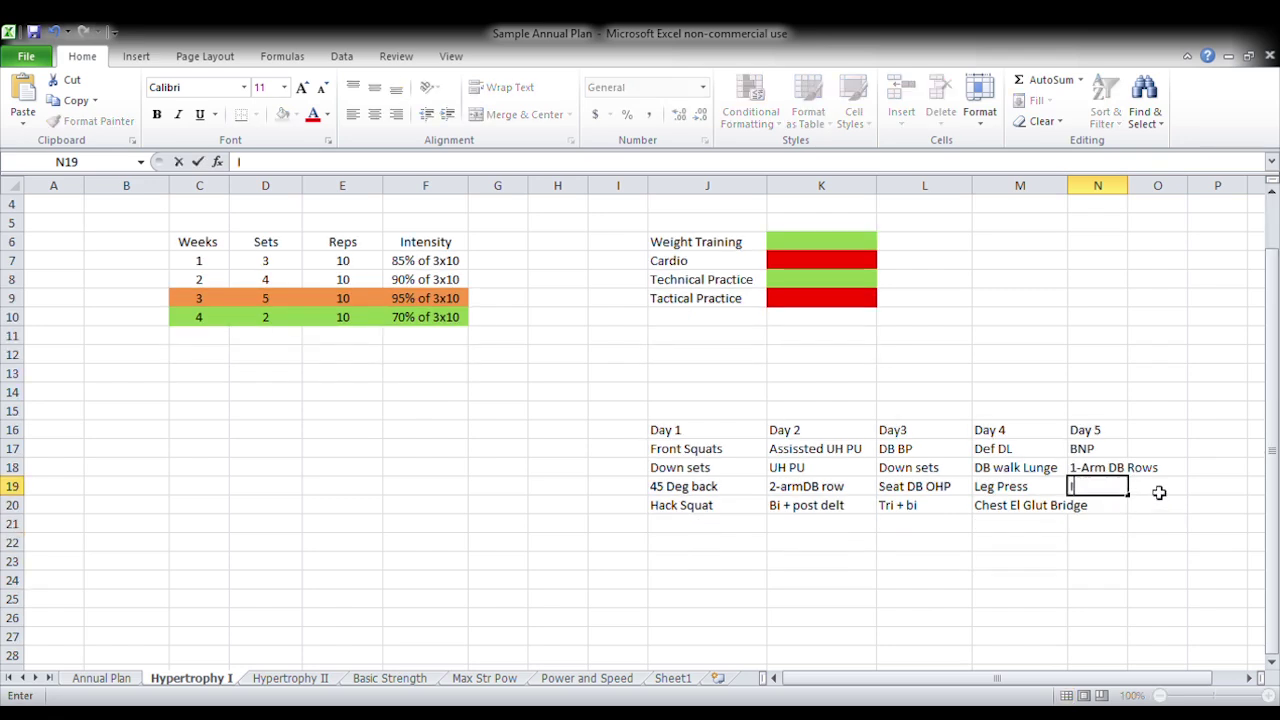
pyautogui.write('nc Chest DB')
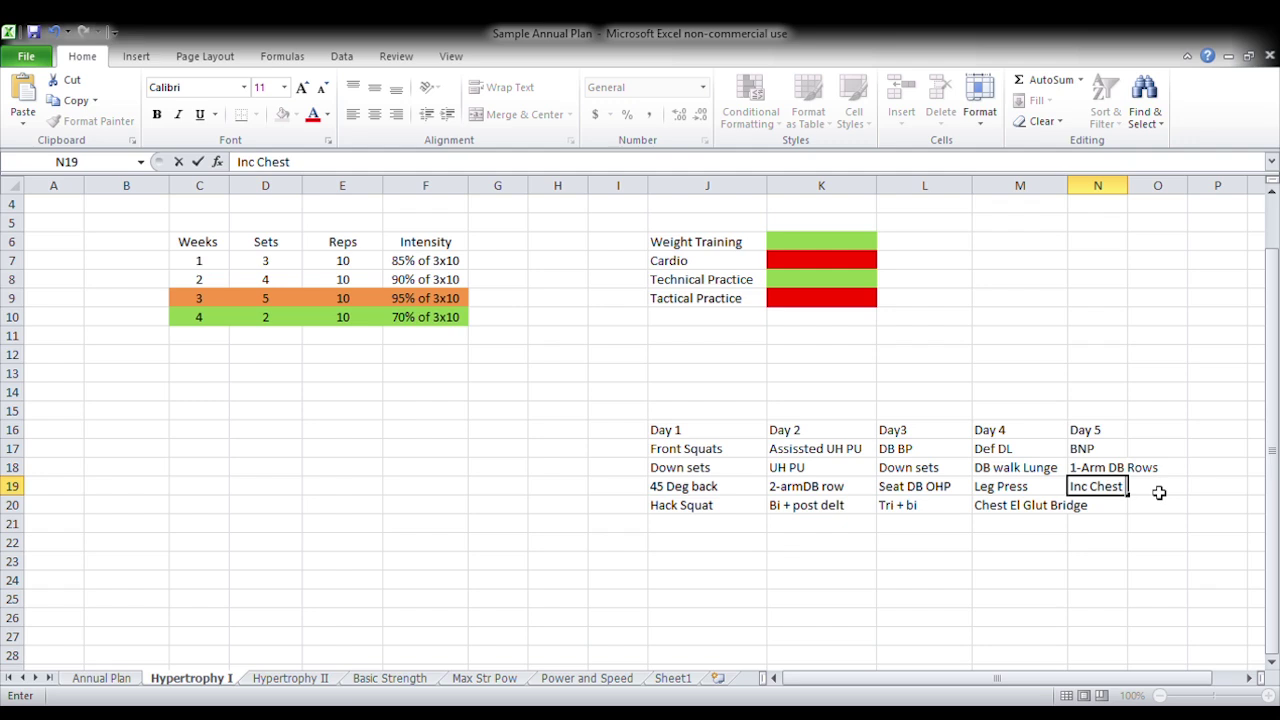
pyautogui.press('BackSpace')
pyautogui.press('BackSpace')
pyautogui.press('BackSpace')
pyautogui.write('Fly')
pyautogui.press('Return')
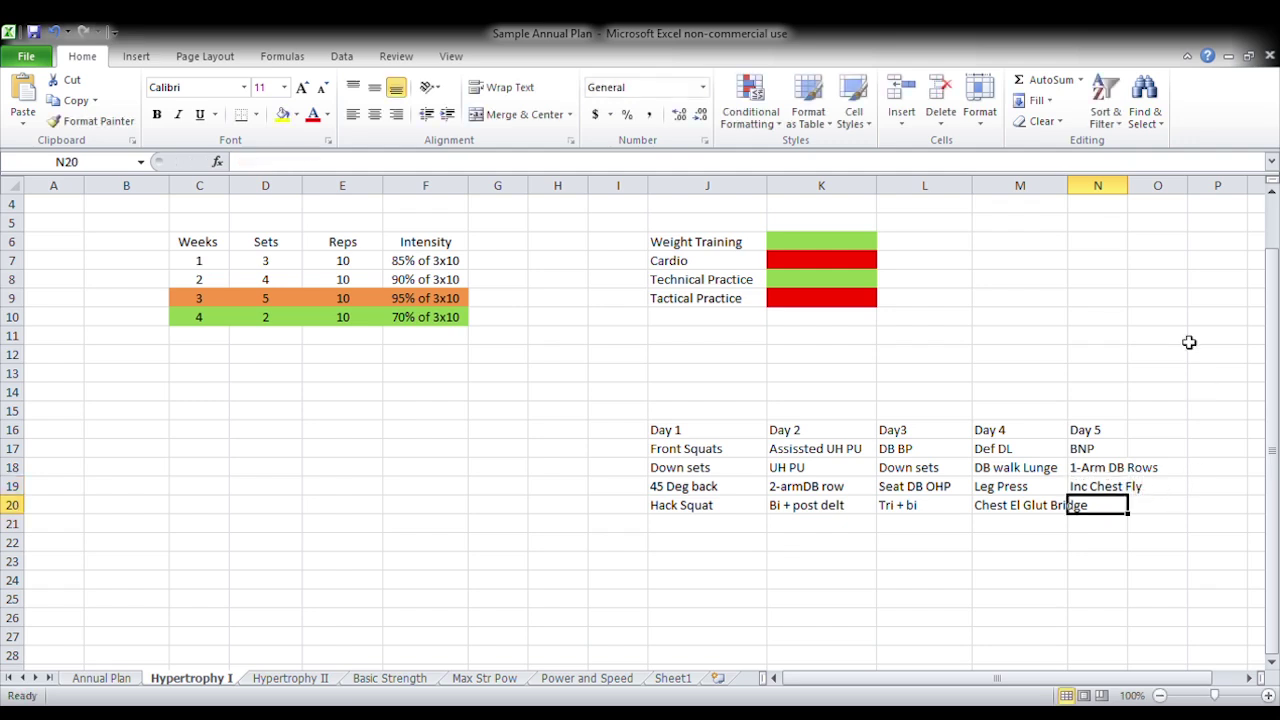
pyautogui.scroll(-1, 1162, 491)
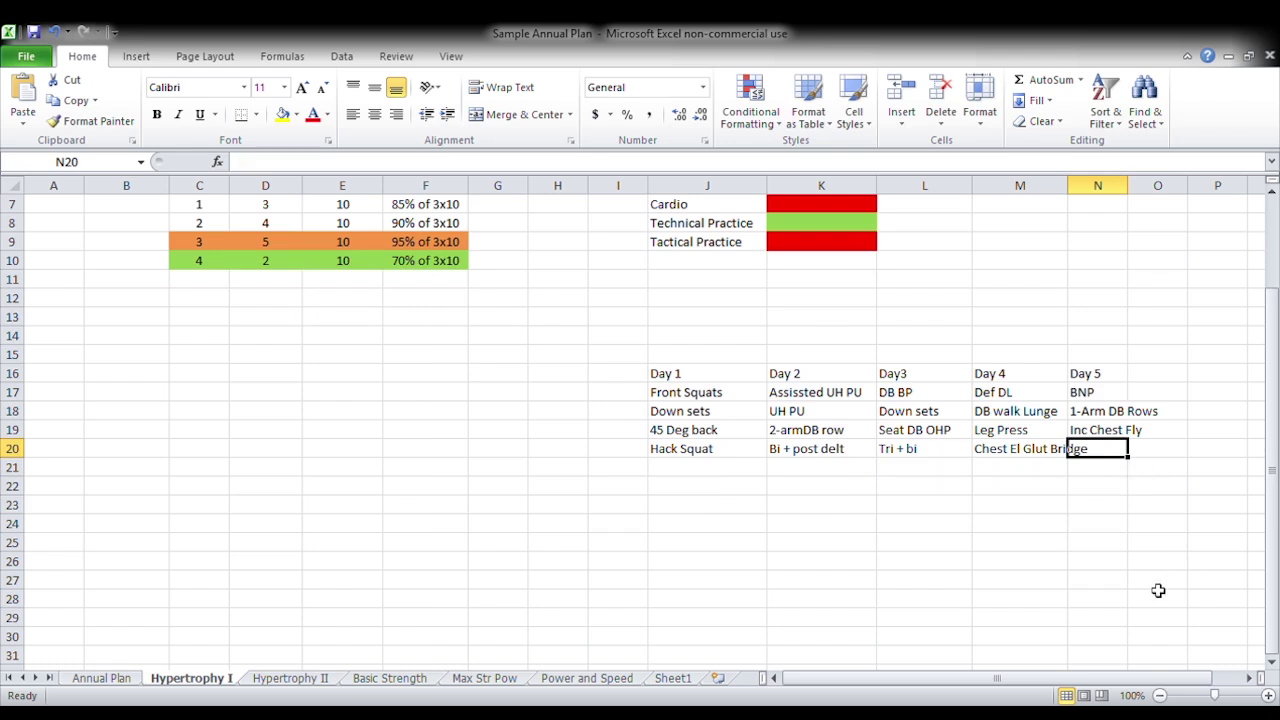
pyautogui.write('Arms')
pyautogui.press('Return')
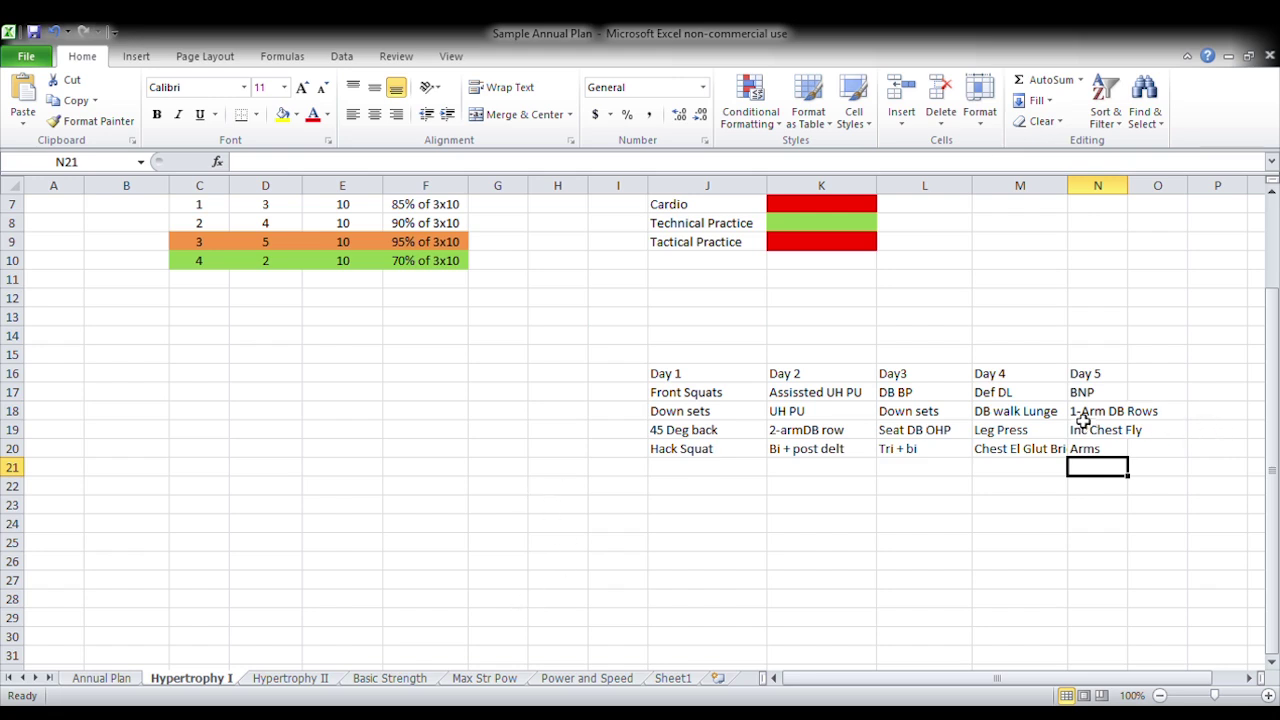
# Step: Copy the Day 1 to Day 5 headings from J16:N16 on Hypertrophy I to the Hypertrophy II sheet, starting at J14
pyautogui.moveTo(723, 374); pyautogui.dragTo(1088, 380)
pyautogui.hotkey('ctrl', 'c')
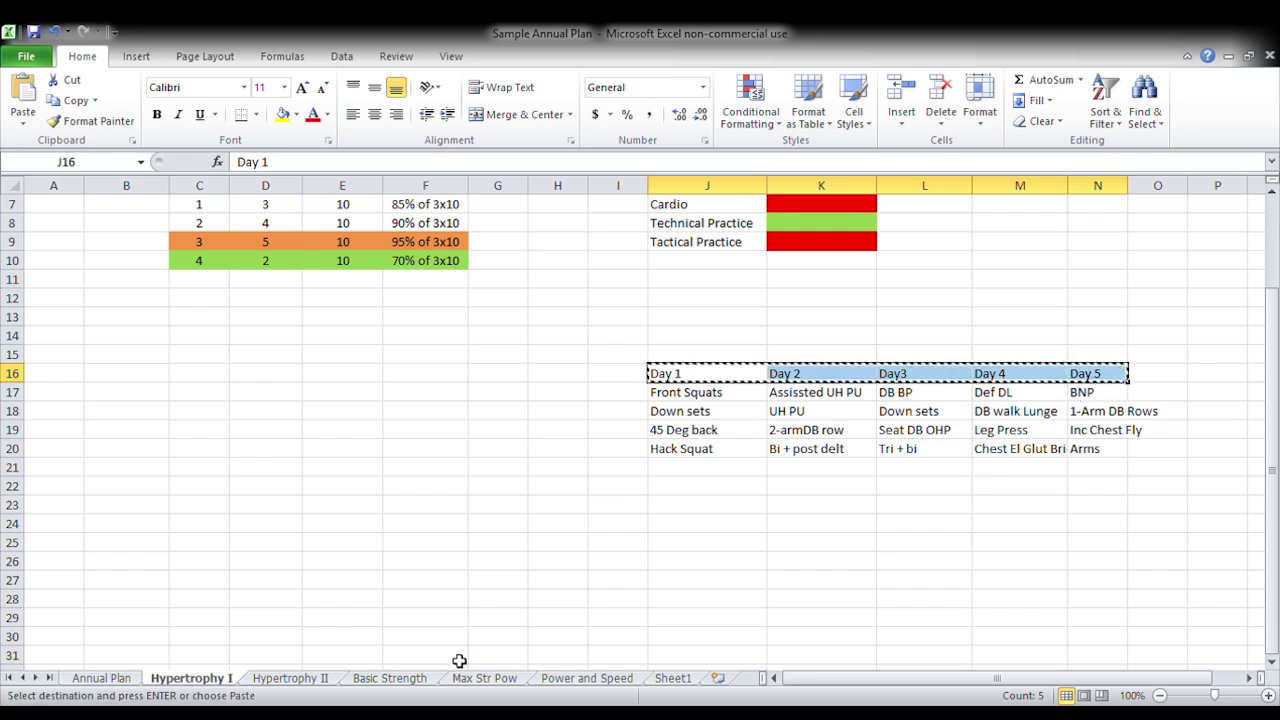
pyautogui.click(290, 678)
pyautogui.click(753, 456)
pyautogui.hotkey('ctrl', 'v')
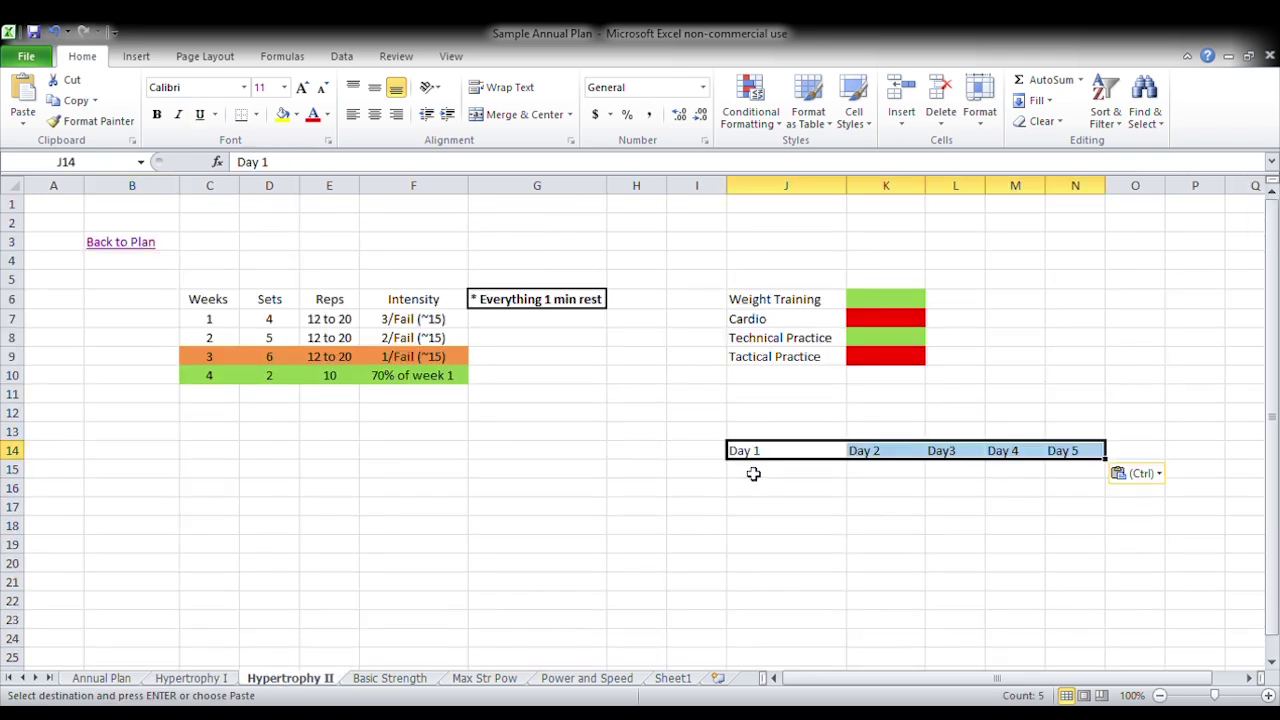
pyautogui.click(190, 678)
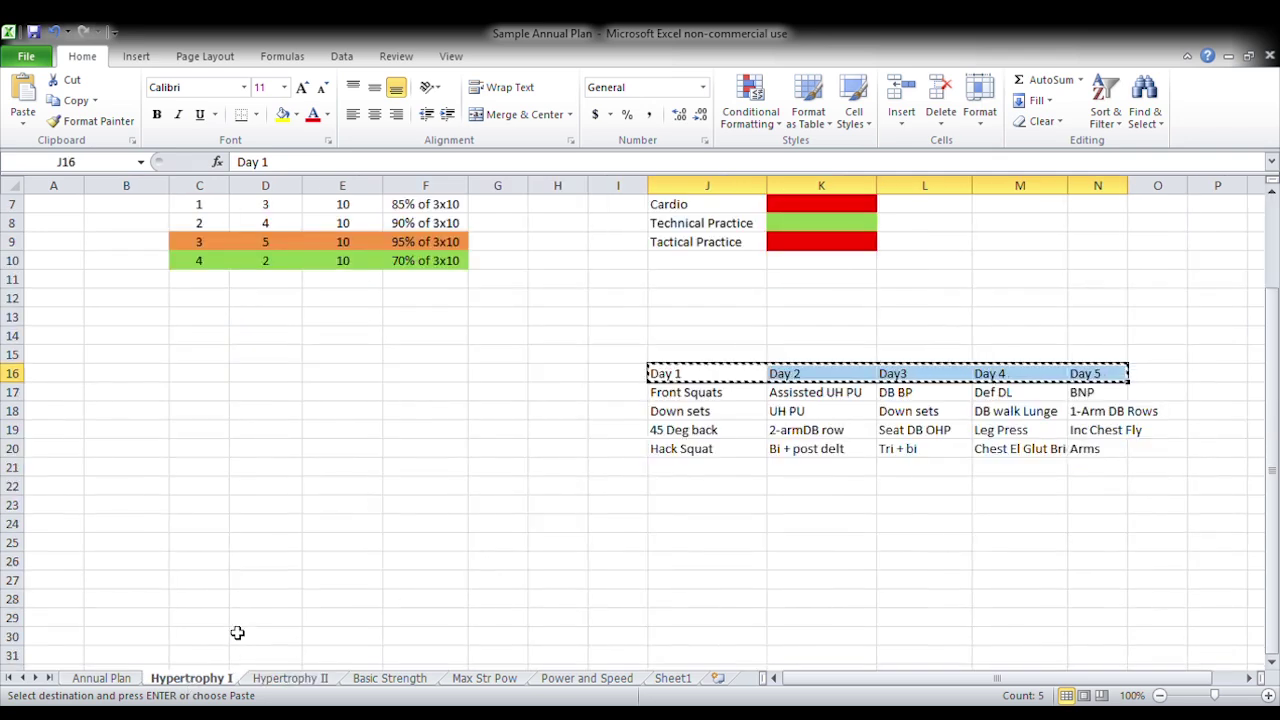
pyautogui.scroll(1, 240, 632)
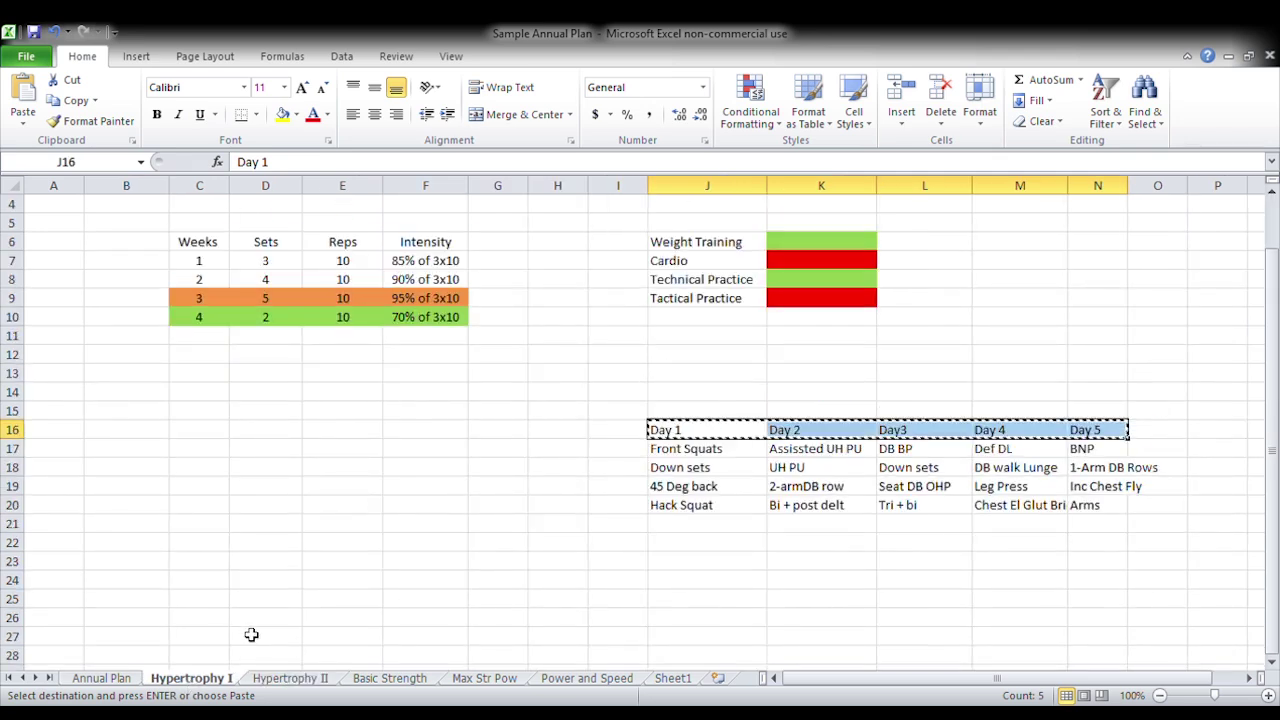
pyautogui.click(288, 678)
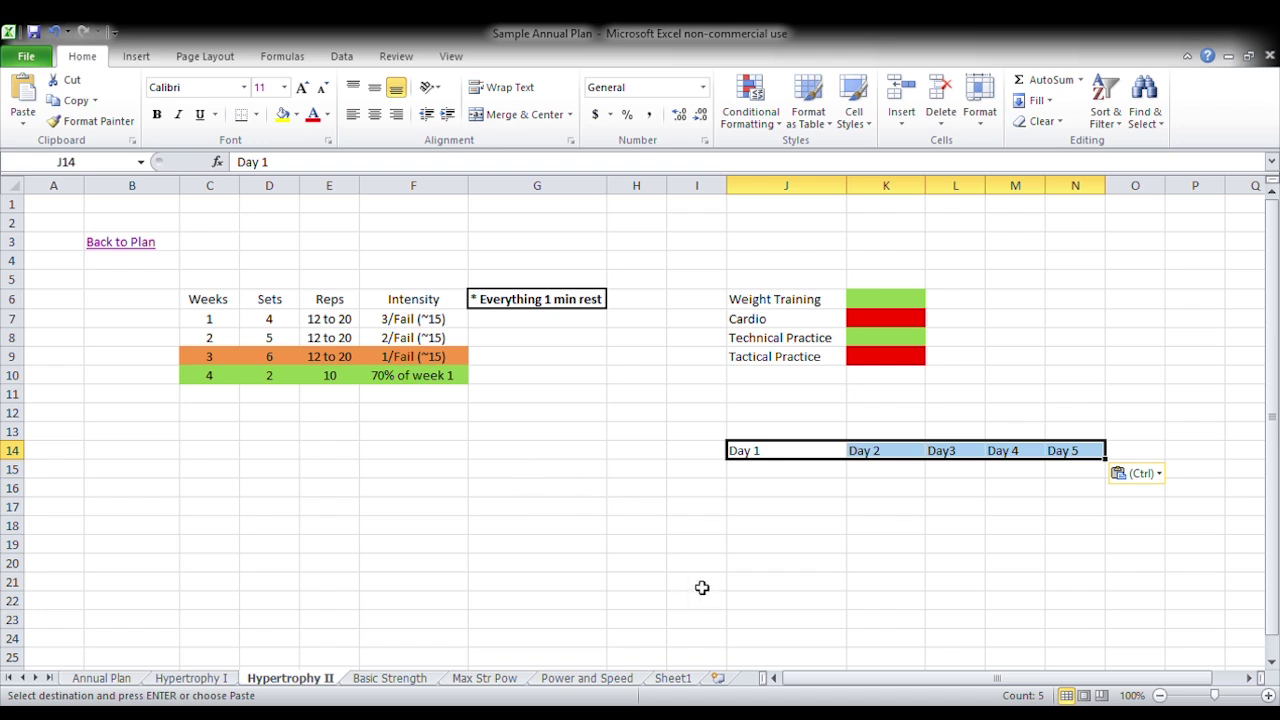
pyautogui.click(197, 683)
pyautogui.click(284, 680)
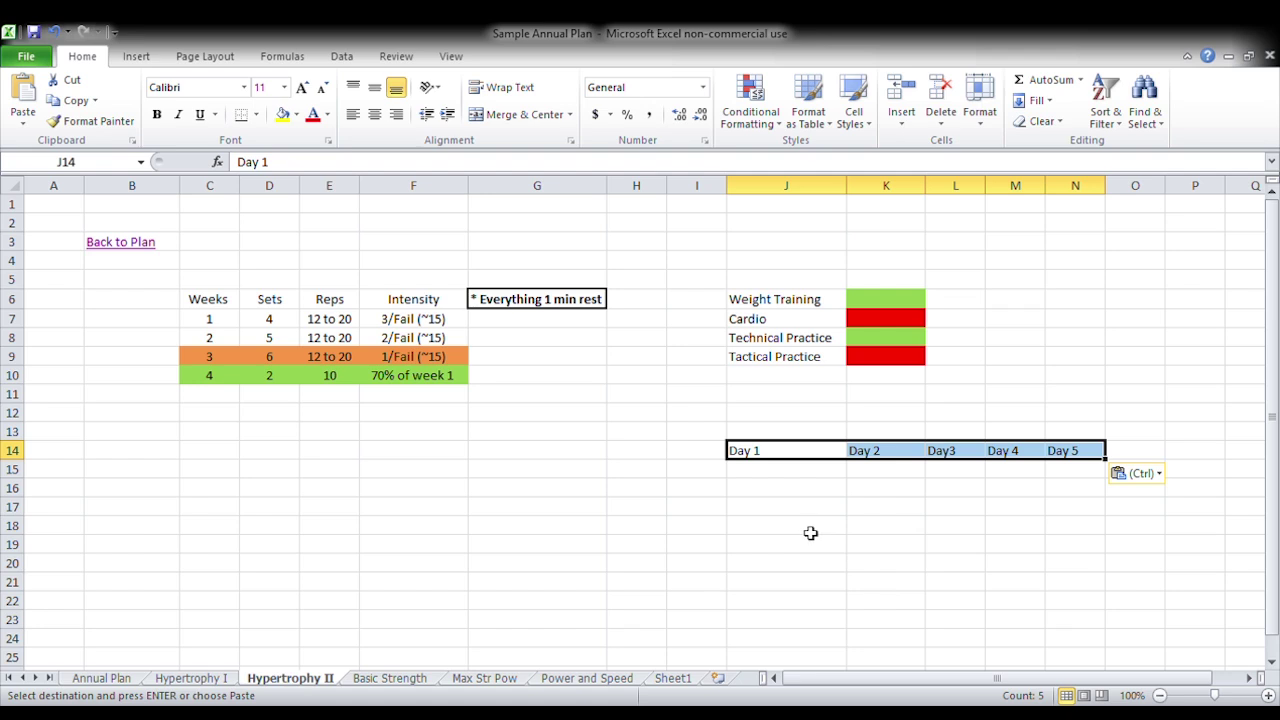
# Step: Review the exercise schedule on the Hypertrophy I sheet as a reference for Hypertrophy II
pyautogui.click(191, 678)
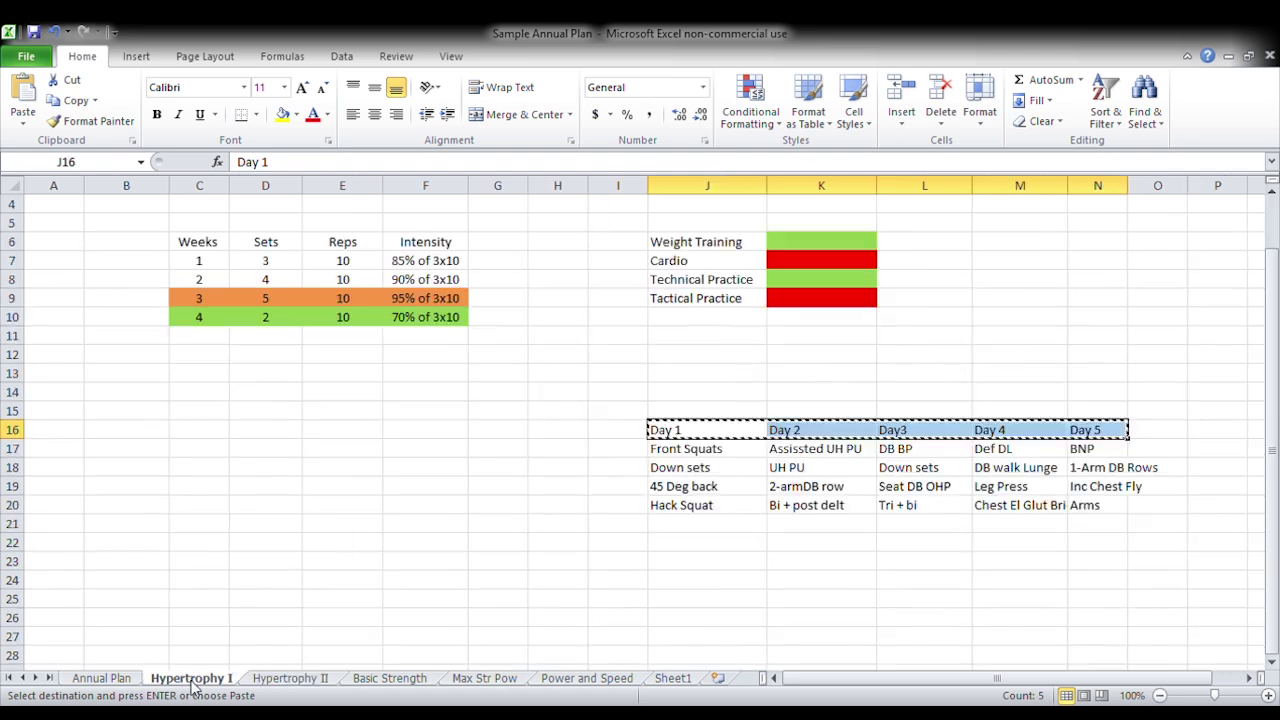
pyautogui.click(680, 452)
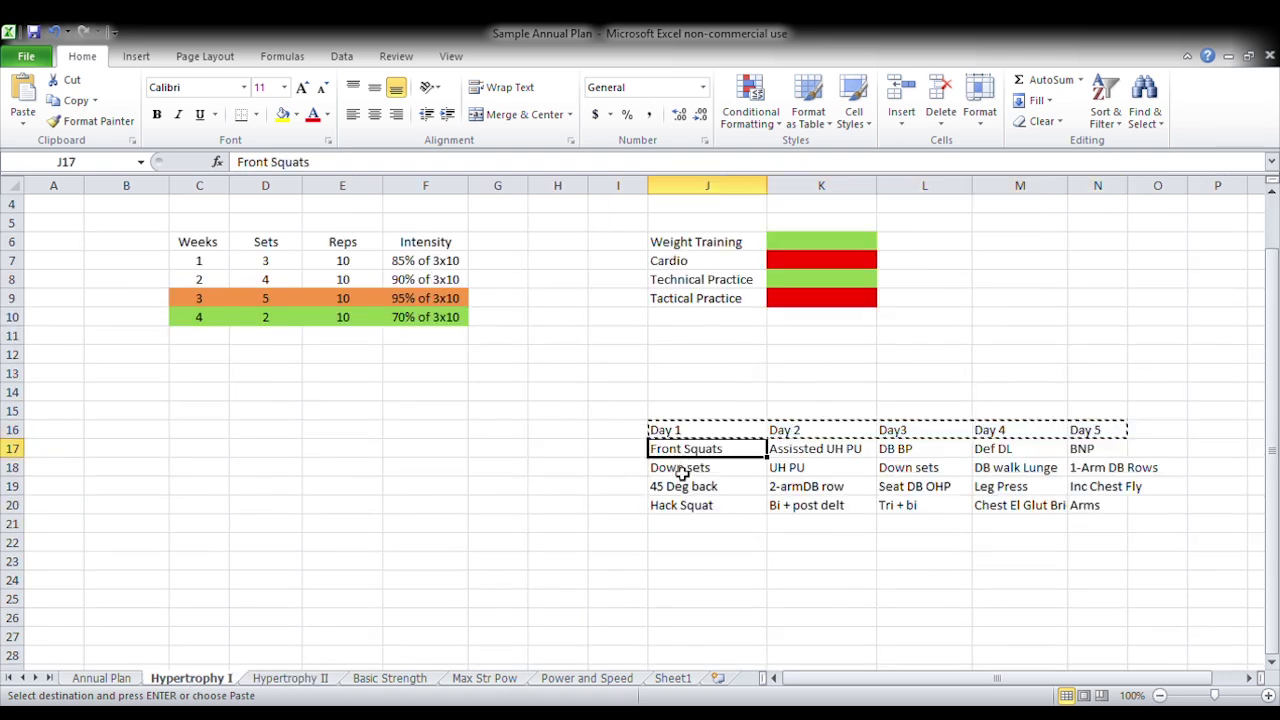
pyautogui.click(716, 525)
pyautogui.click(734, 506)
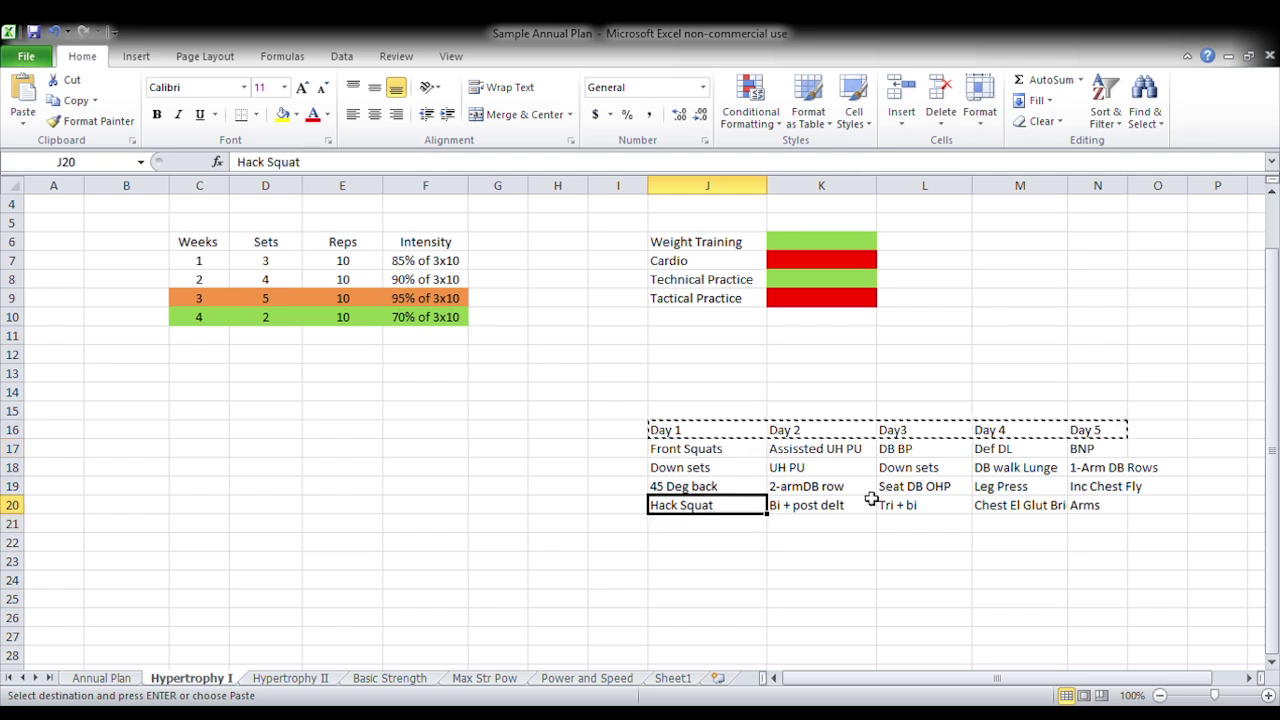
pyautogui.click(292, 684)
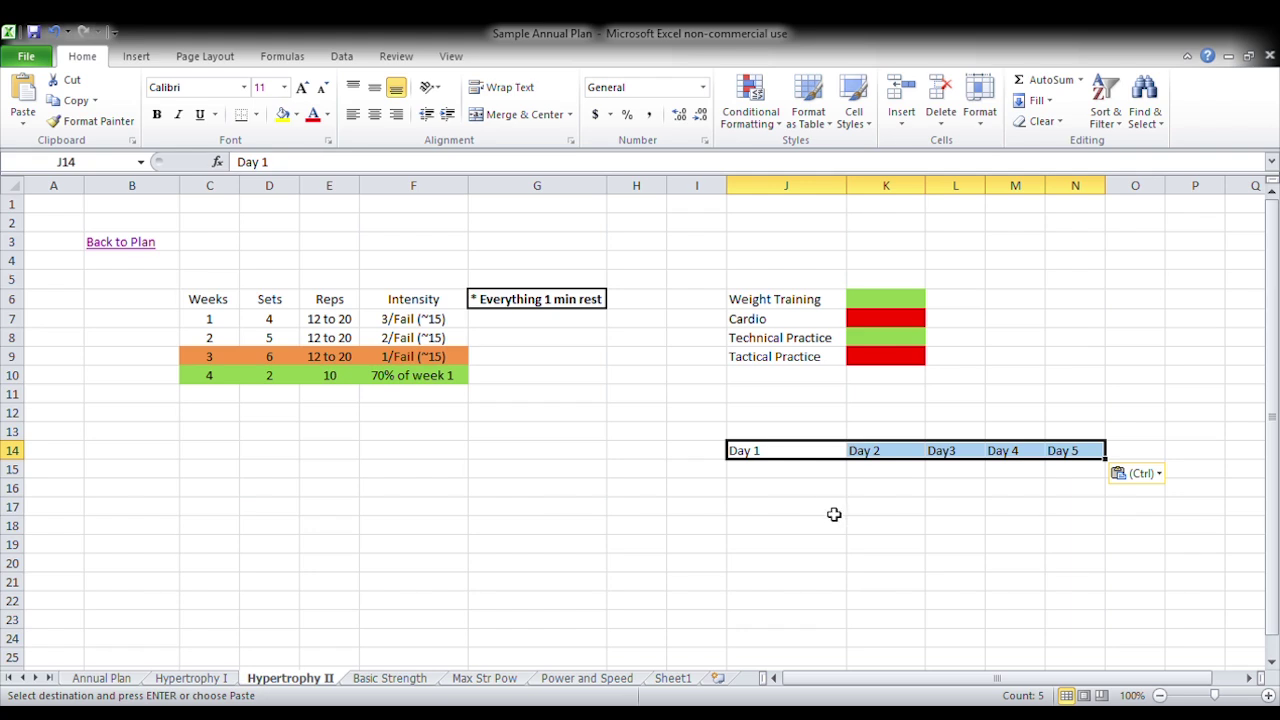
pyautogui.click(192, 678)
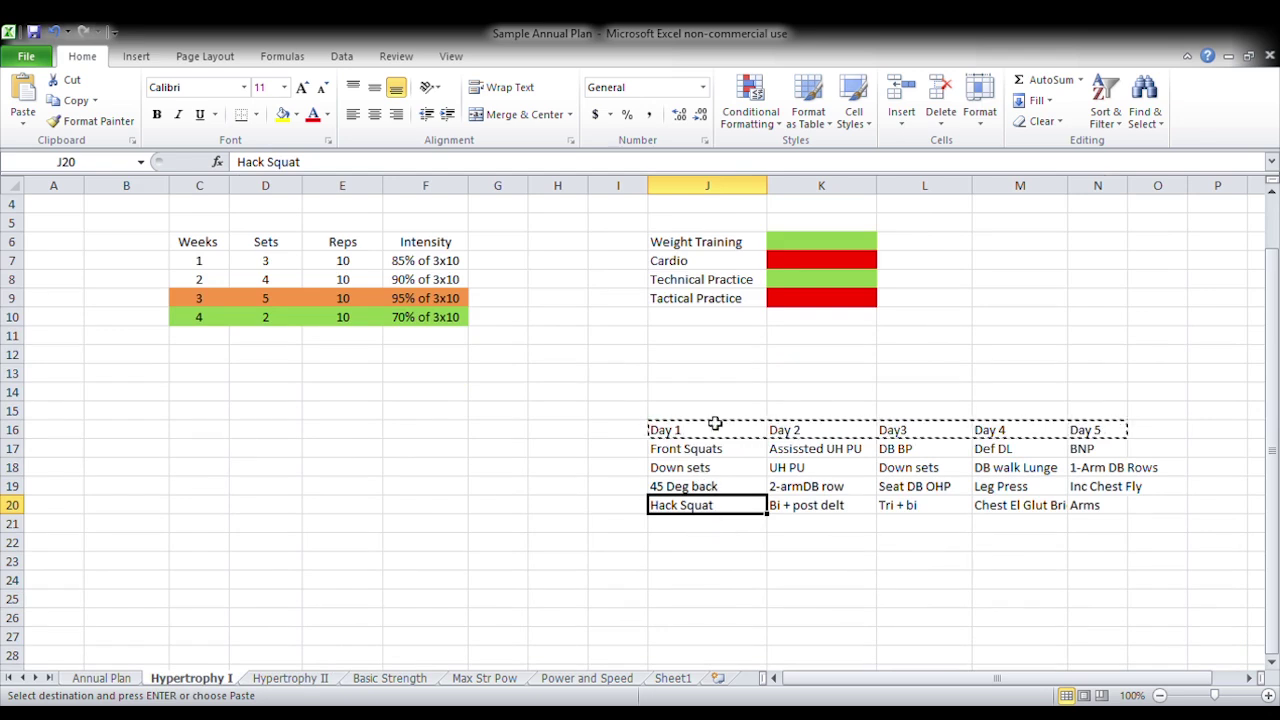
pyautogui.click(314, 680)
pyautogui.write('Day 1\tDay 2\tDay3\tDay 4\tDay 5')
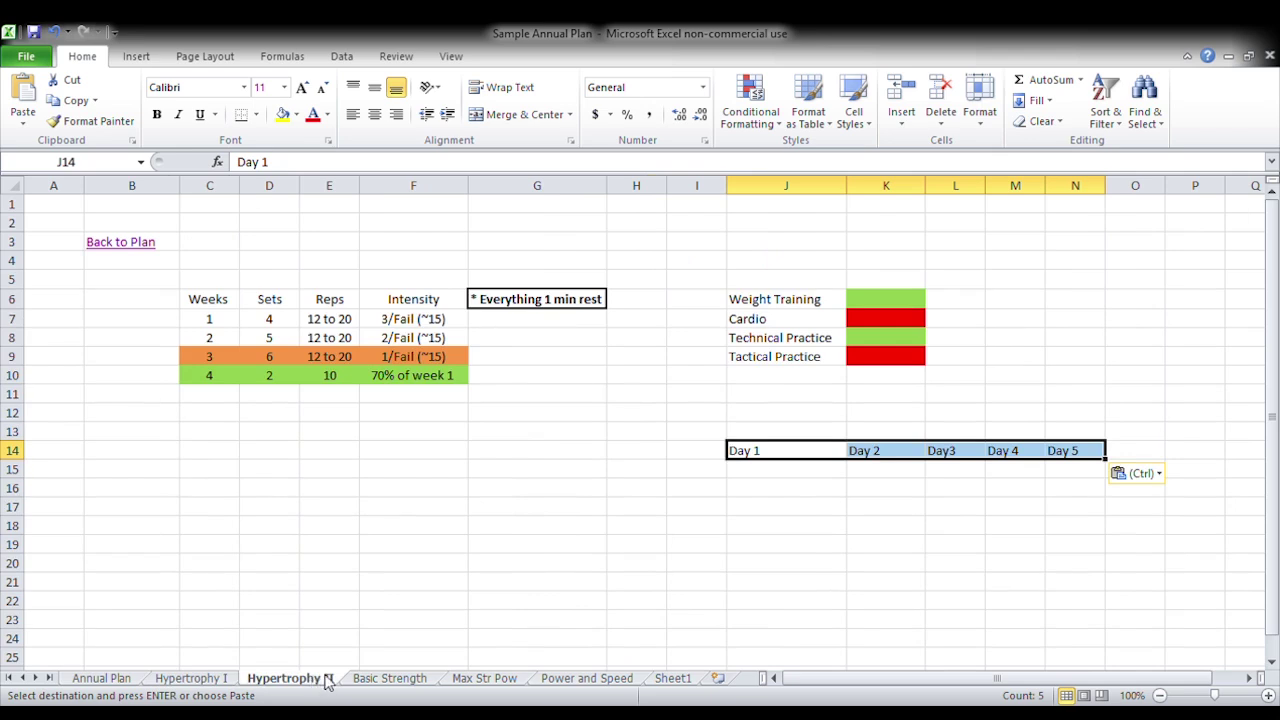
# Step: Enter the first Day 1 exercises on Hypertrophy II: "Hack SQ" in J15 and "Leg Press" in J16
pyautogui.click(792, 476)
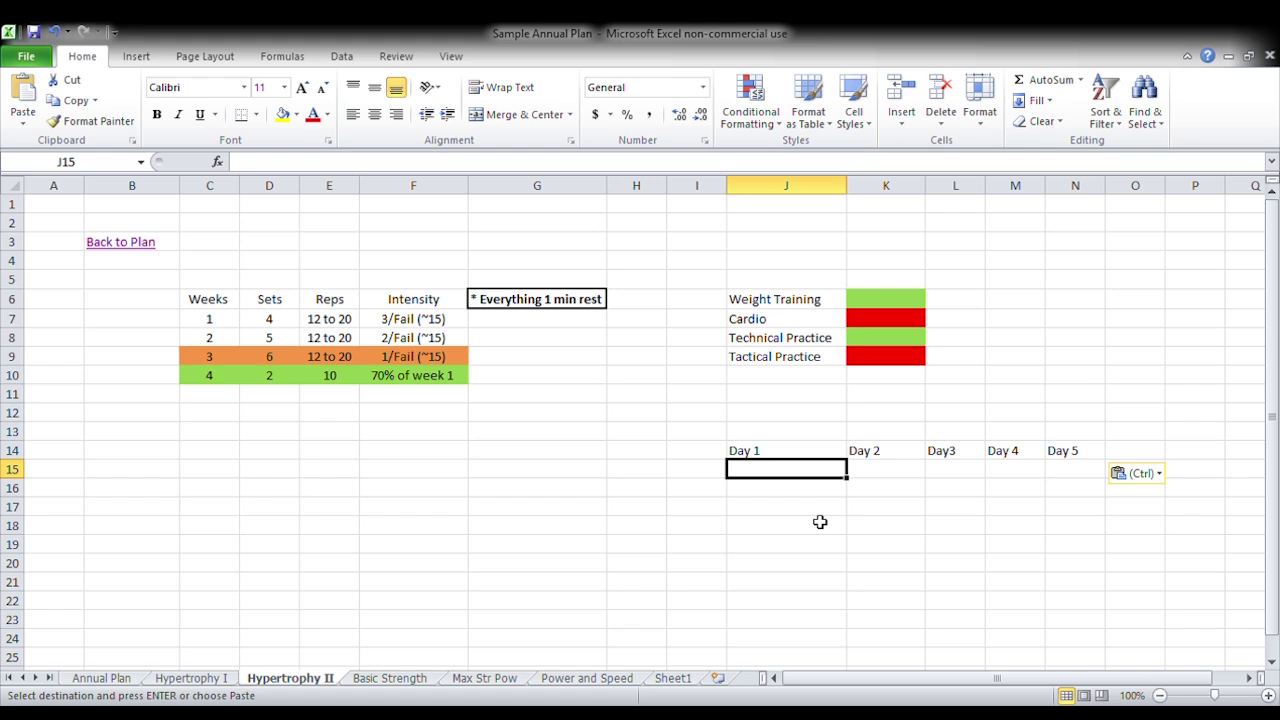
pyautogui.write('H')
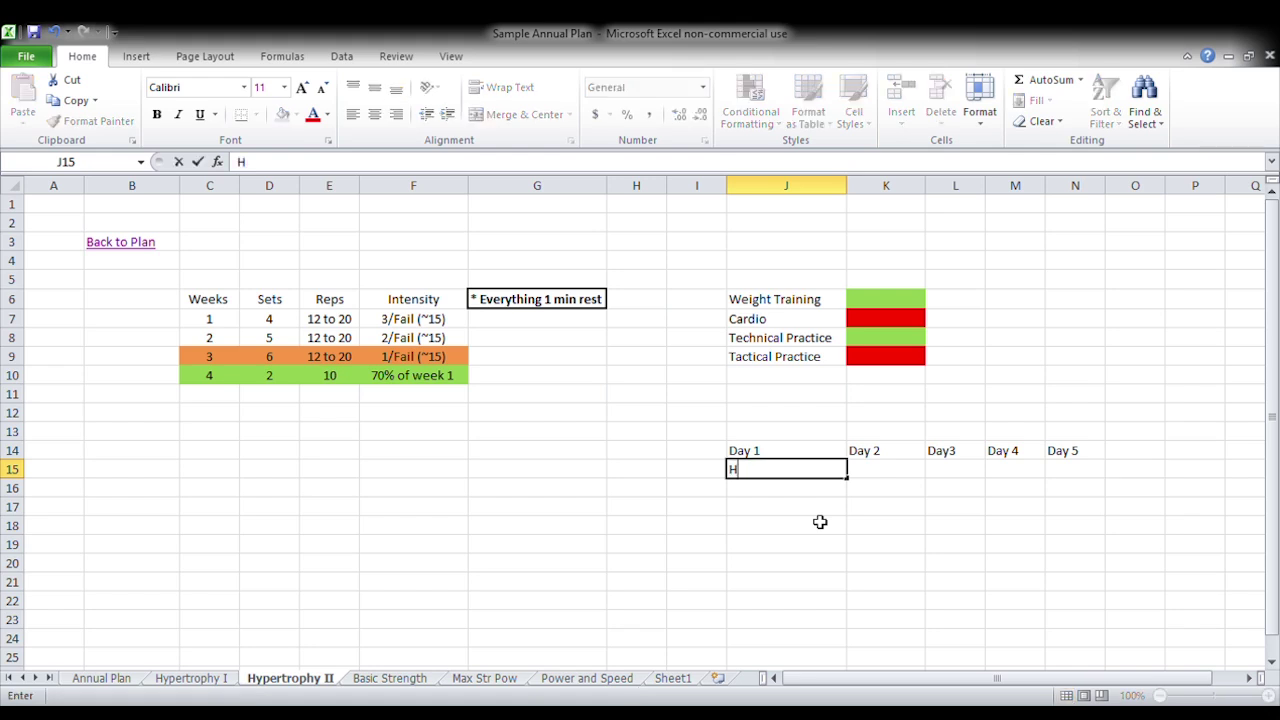
pyautogui.write('ack Sq')
pyautogui.write('Q')
pyautogui.press('BackSpace')
pyautogui.press('BackSpace')
pyautogui.write('Q')
pyautogui.press('Return')
pyautogui.write('Leg Press')
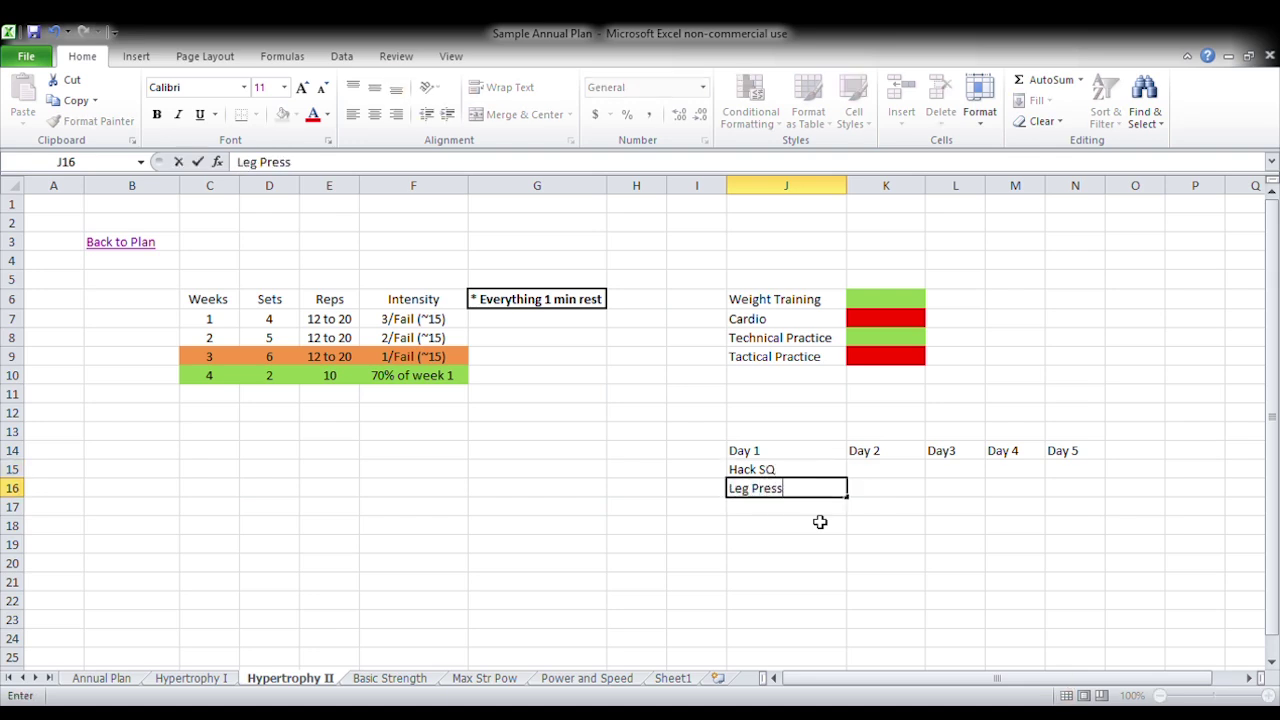
pyautogui.press('Return')
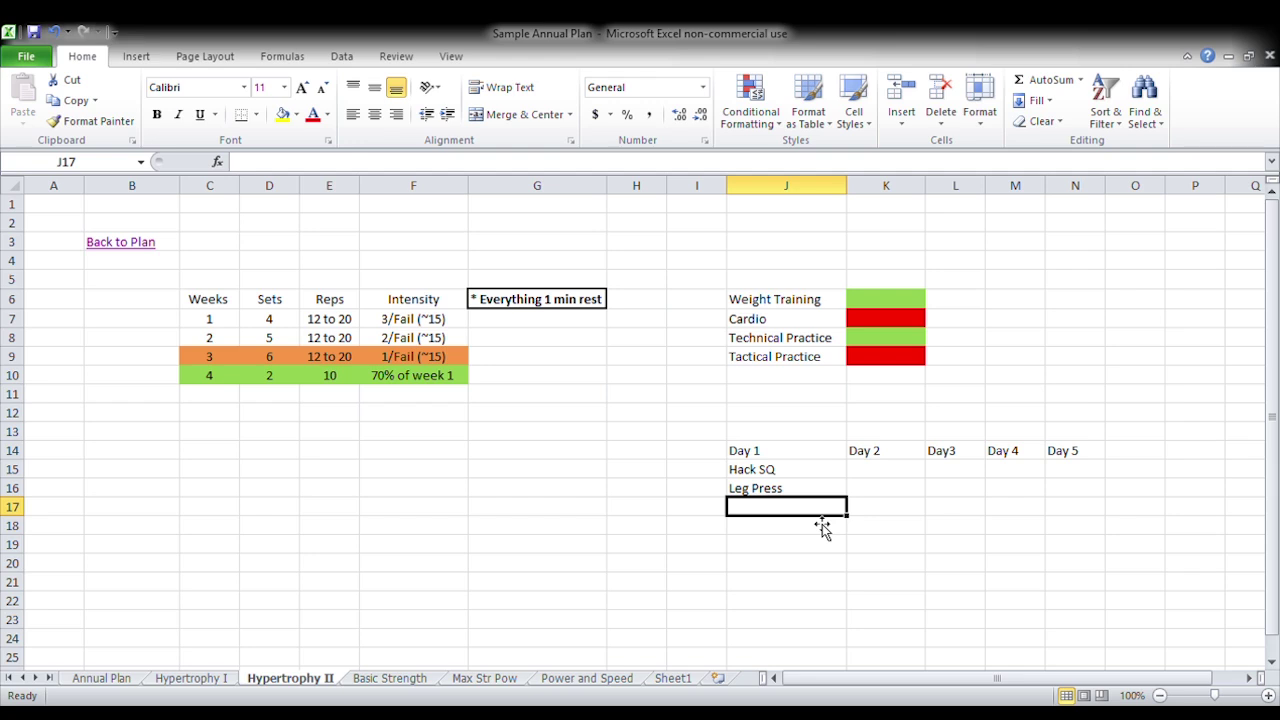
# Step: Enter the remaining Day 1 exercises: "Lying ham curl" in J17 and "Knee ext" in J18
pyautogui.write('Seated')
pyautogui.press('BackSpace')
pyautogui.press('BackSpace')
pyautogui.press('BackSpace')
pyautogui.press('BackSpace')
pyautogui.press('BackSpace')
pyautogui.press('BackSpace')
pyautogui.write('Ly')
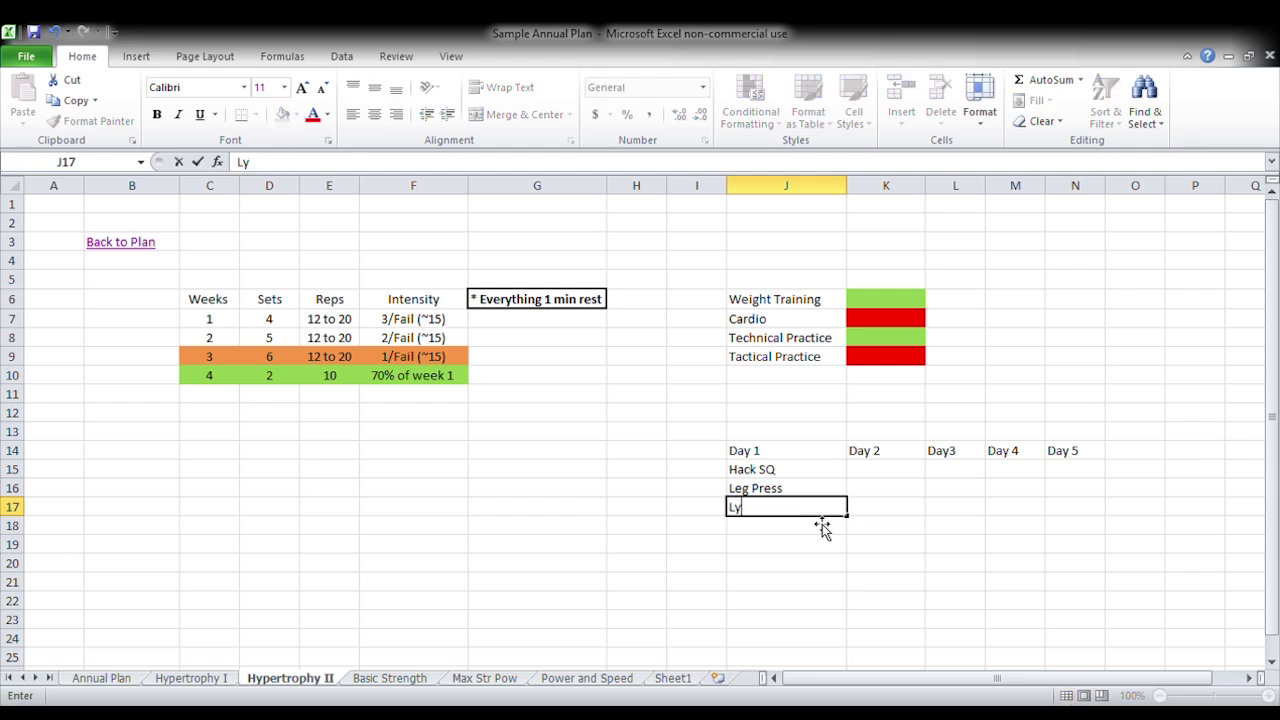
pyautogui.write('ing ham curl')
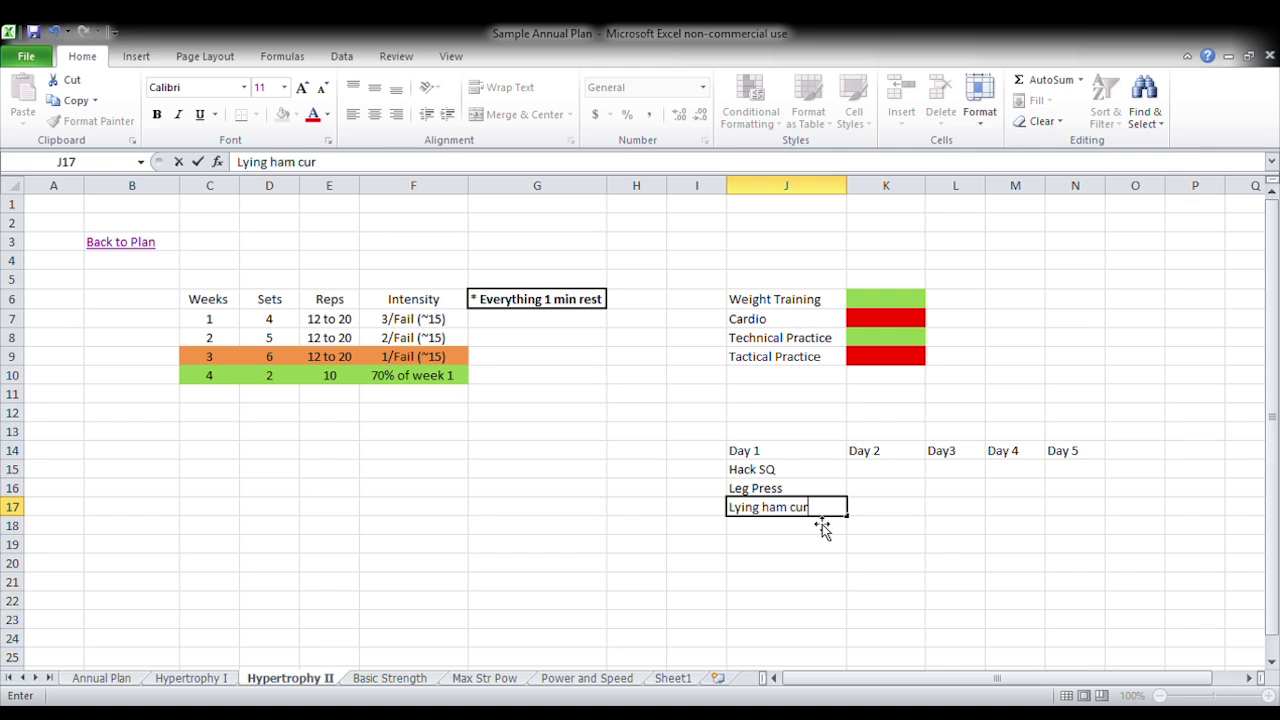
pyautogui.press('Return')
pyautogui.write('Knee ext')
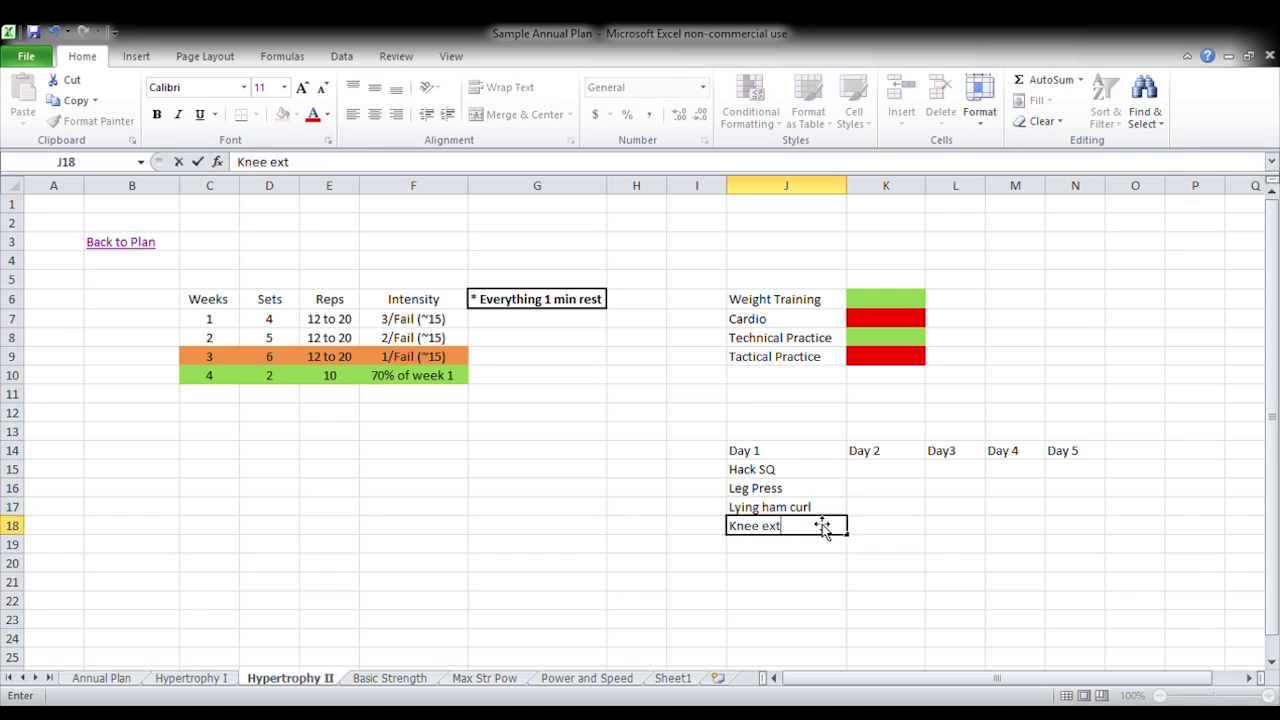
pyautogui.press('Tab')
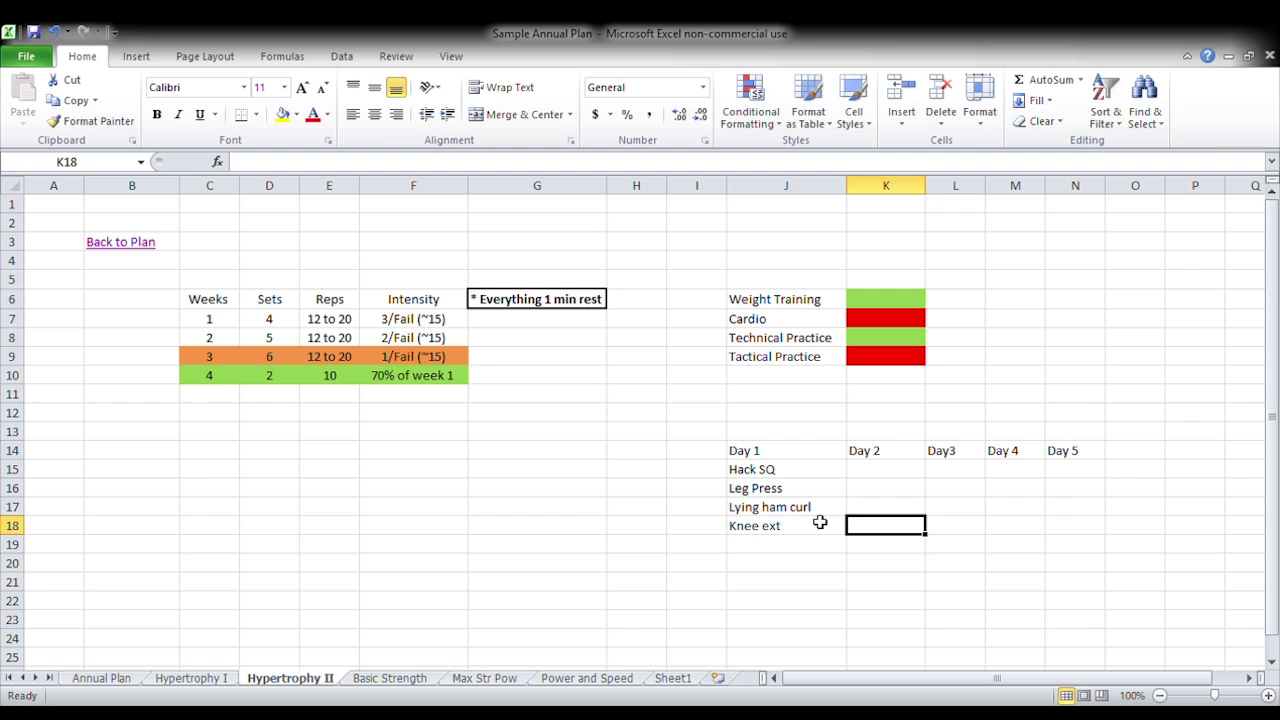
# Step: Check the Hypertrophy I schedule and enter "UH PD" in K15 on Hypertrophy II as the first Day 2 exercise
pyautogui.click(866, 472)
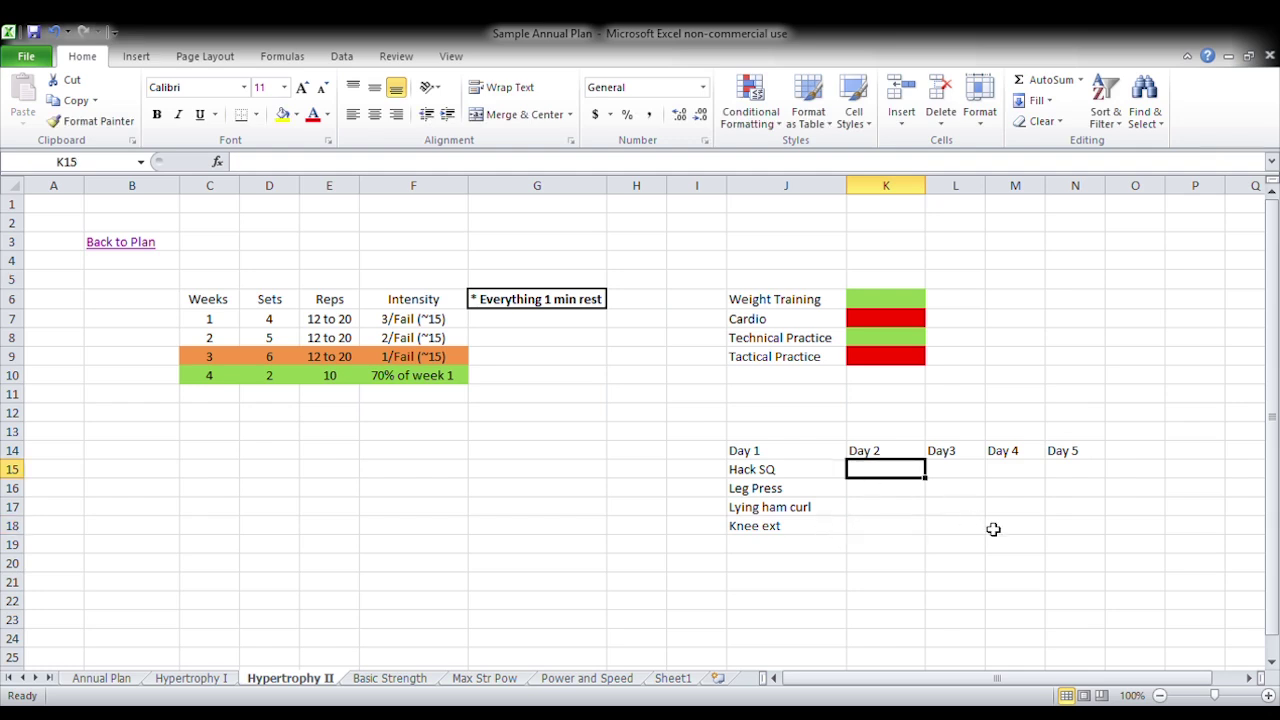
pyautogui.click(207, 683)
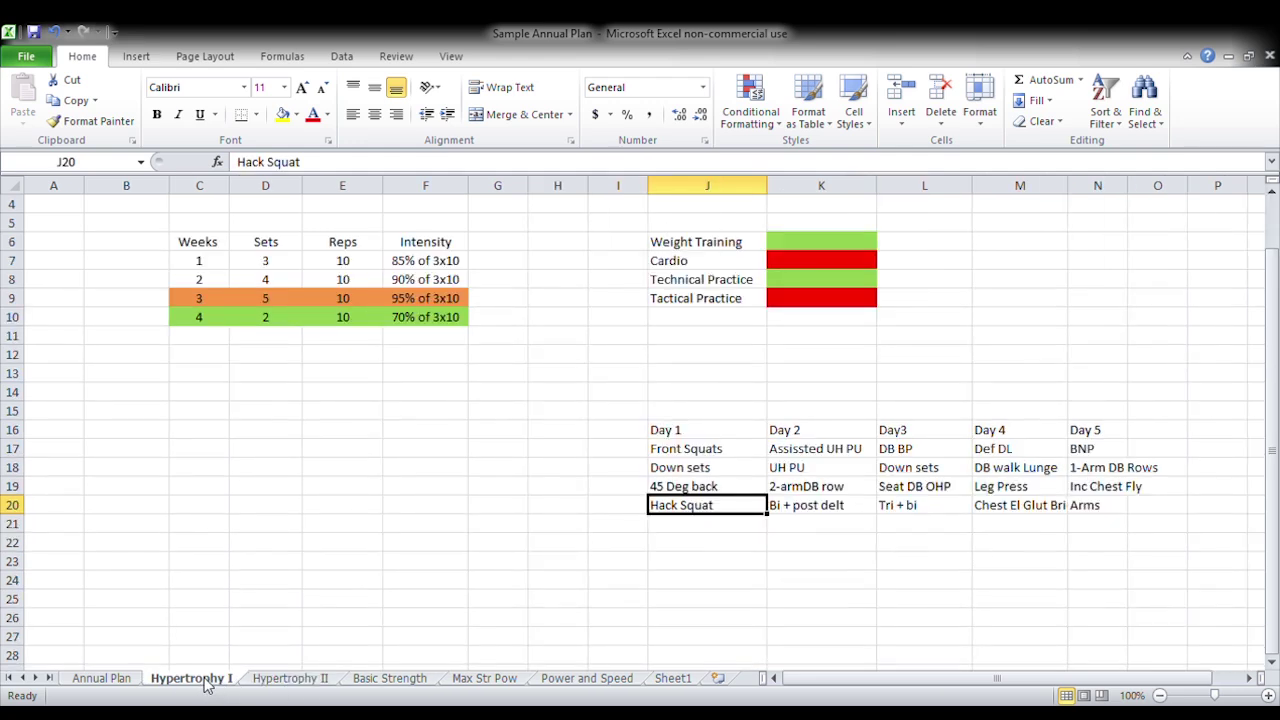
pyautogui.click(287, 682)
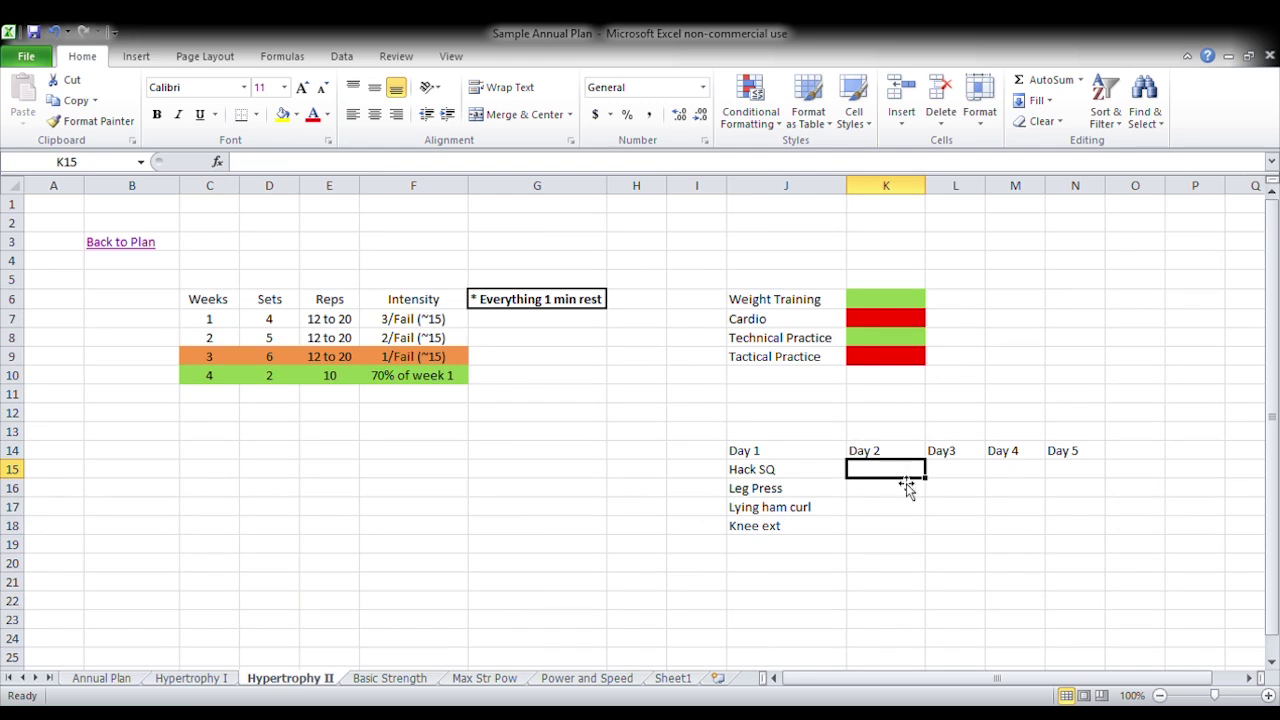
pyautogui.write('UH')
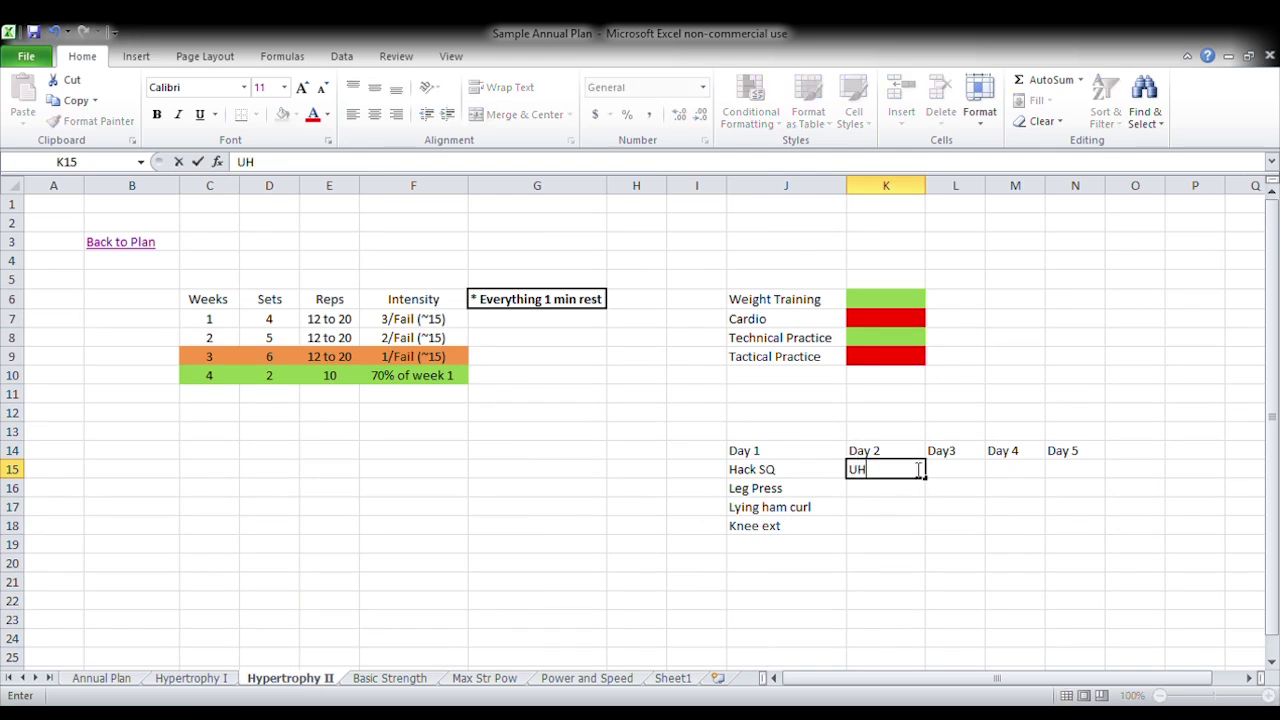
pyautogui.write(' PD')
pyautogui.press('Return')
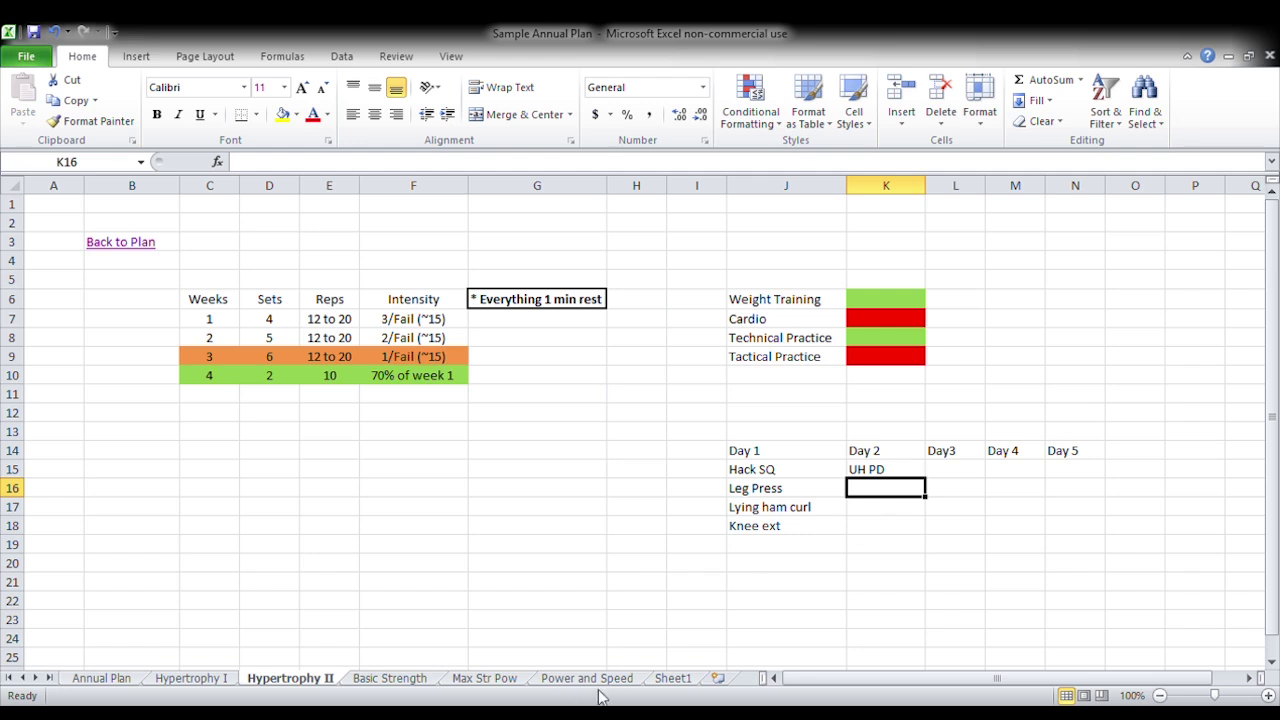
# Step: Consult Hypertrophy I again and enter "2-ArmDB Row" in K16 and "Cable Row" in K17 on Hypertrophy II
pyautogui.click(200, 679)
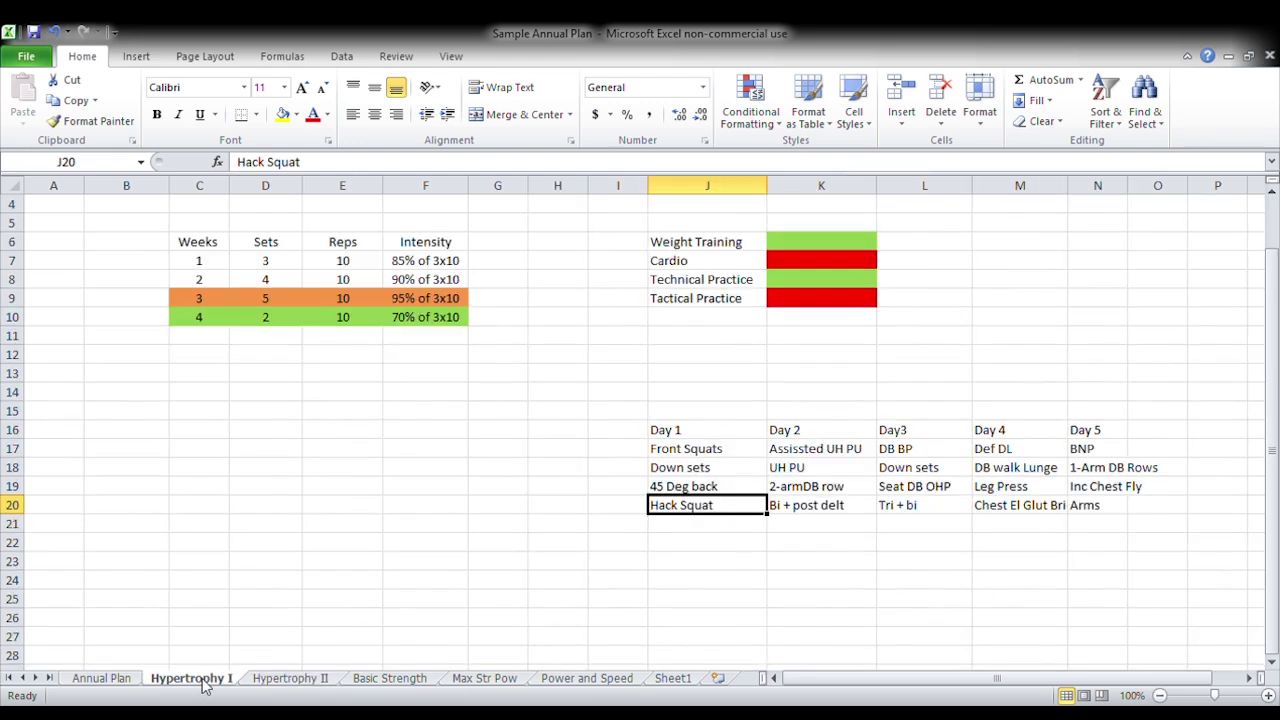
pyautogui.click(310, 679)
pyautogui.write('2')
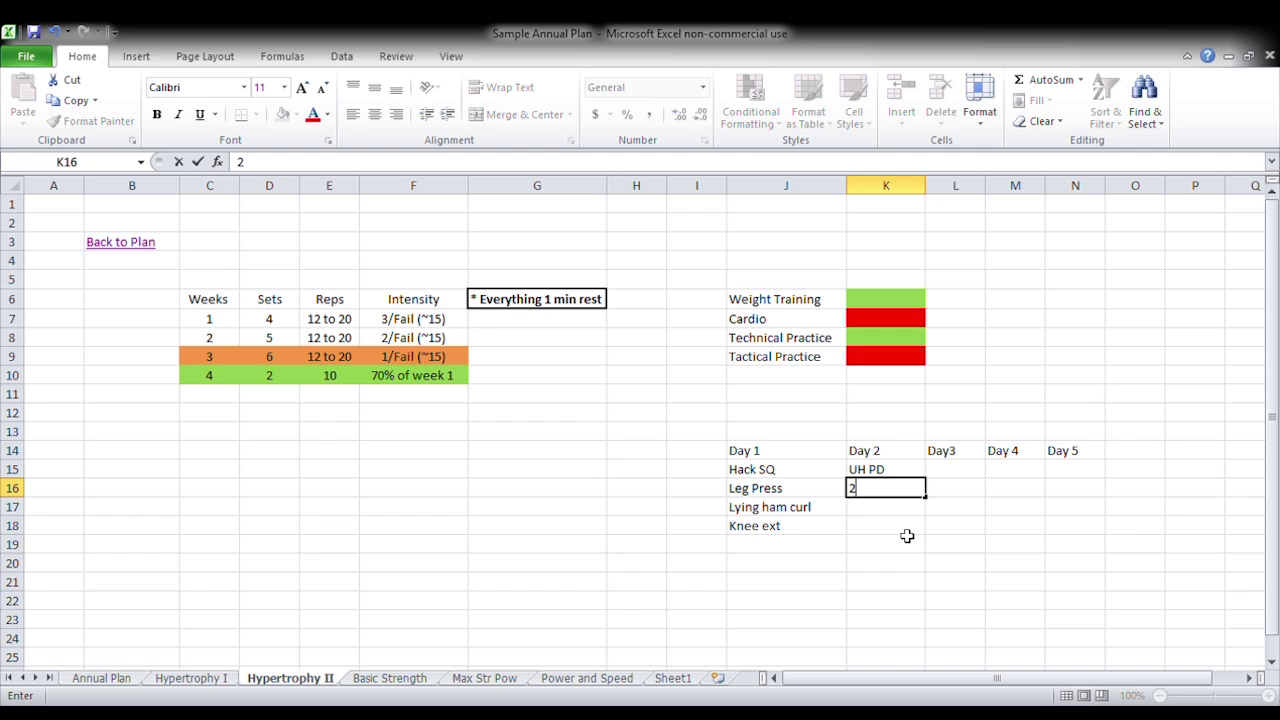
pyautogui.write('-ArmDB Row')
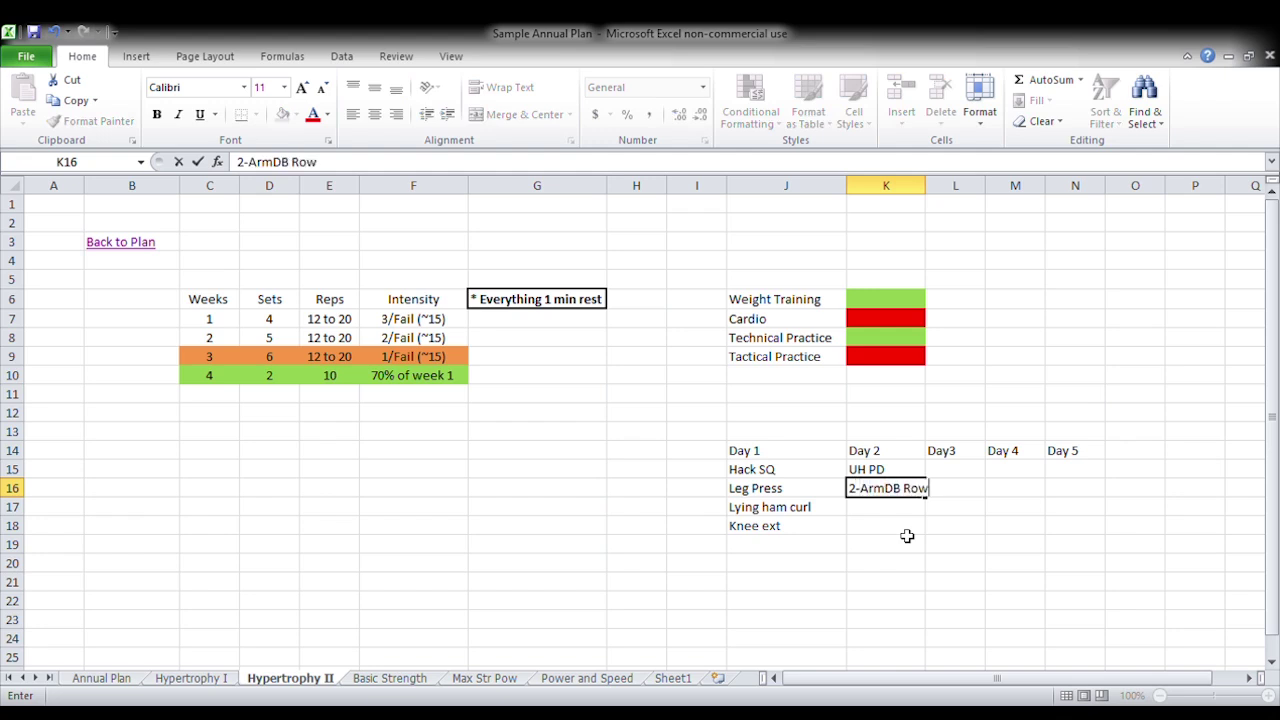
pyautogui.press('Return')
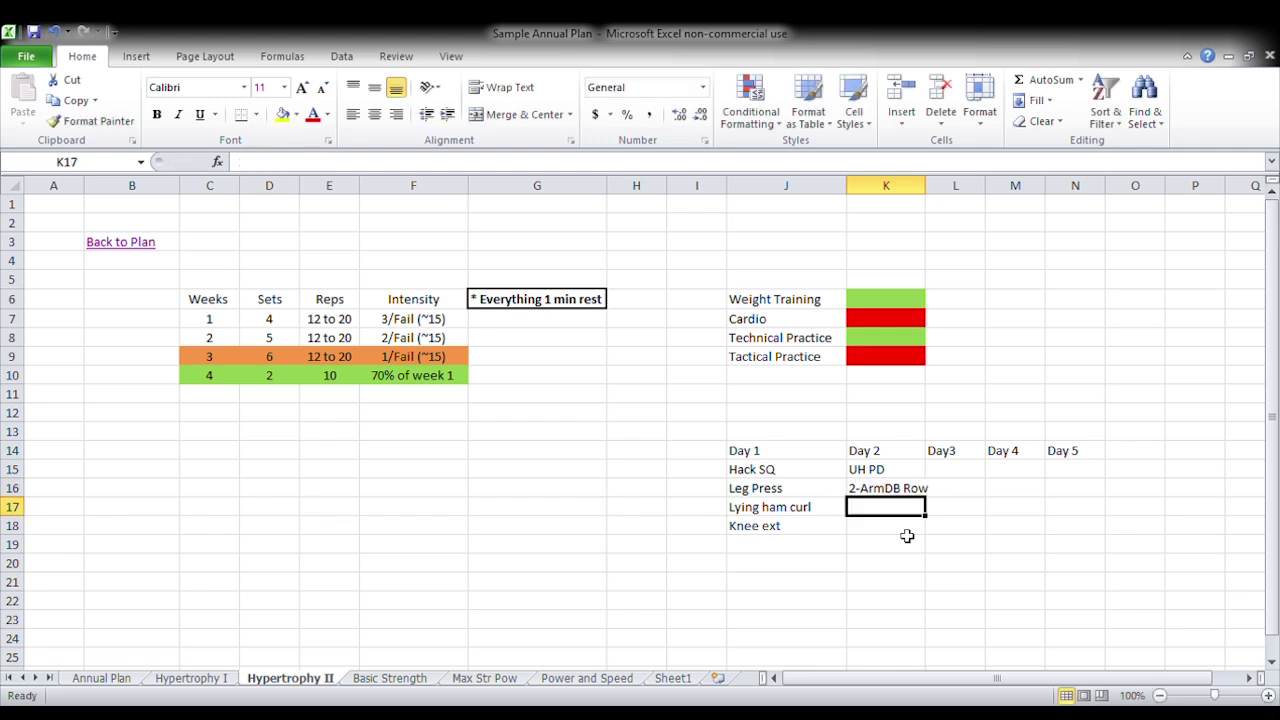
pyautogui.write('Cable Row')
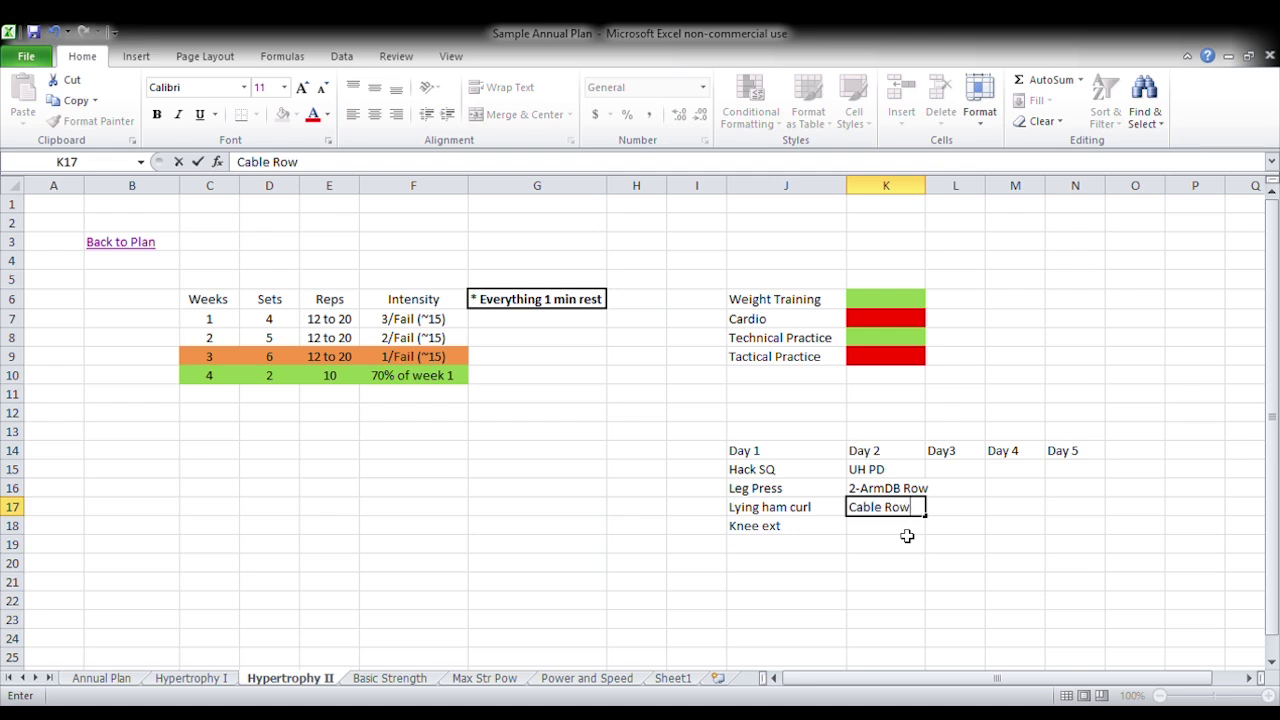
pyautogui.press('Return')
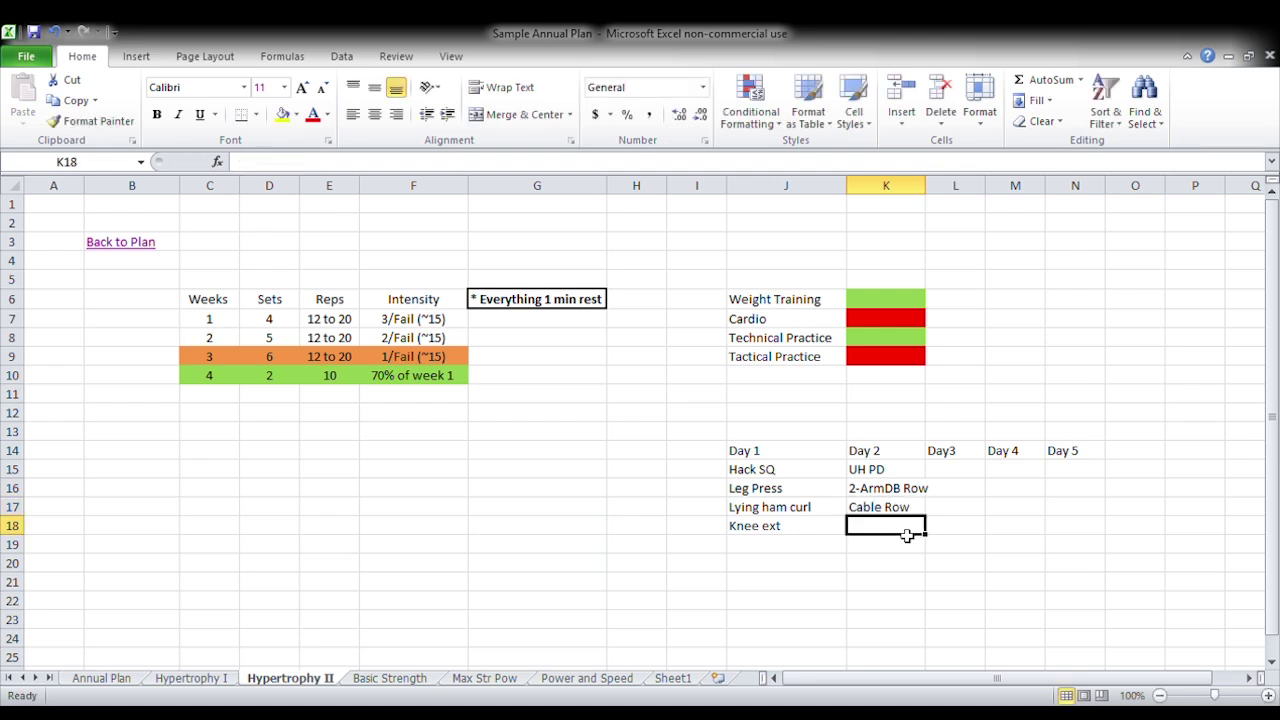
# Step: Copy "Bi + post delt" from K20 on Hypertrophy I to K18 on Hypertrophy II and widen column K to fit
pyautogui.click(222, 677)
pyautogui.click(852, 508)
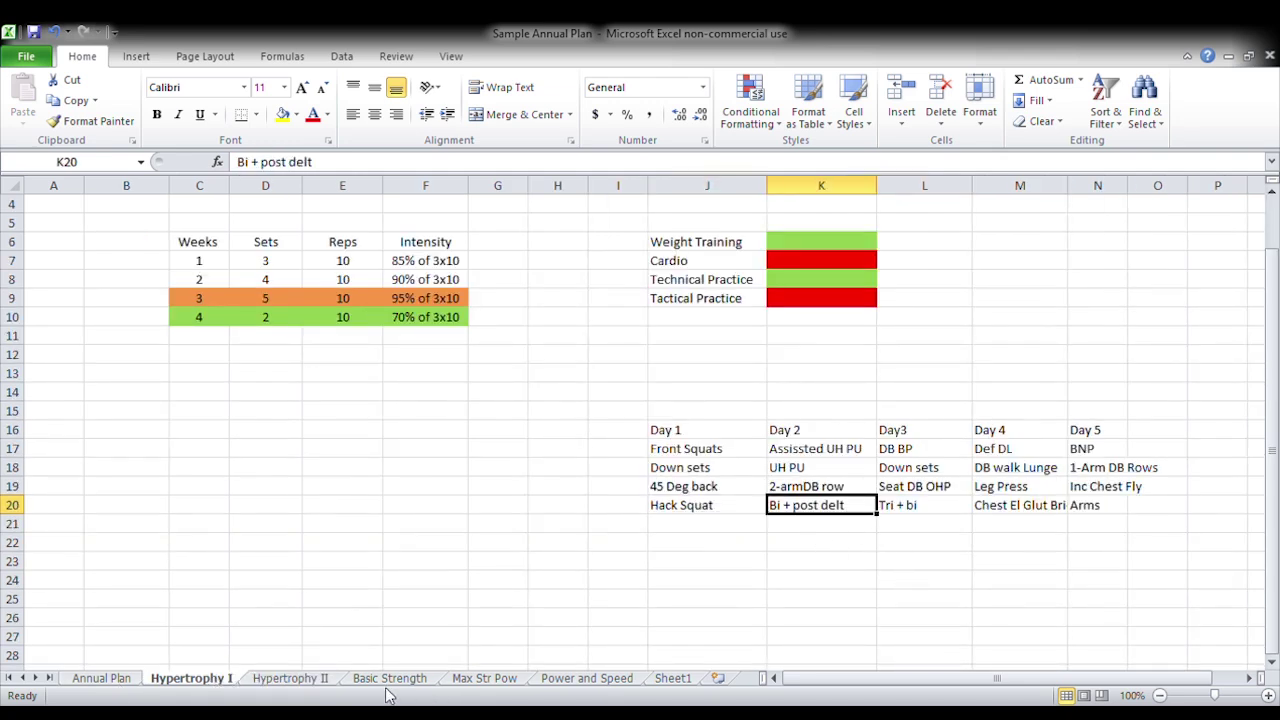
pyautogui.click(310, 680)
pyautogui.click(203, 683)
pyautogui.hotkey('ctrl', 'c')
pyautogui.click(290, 678)
pyautogui.hotkey('ctrl', 'v')
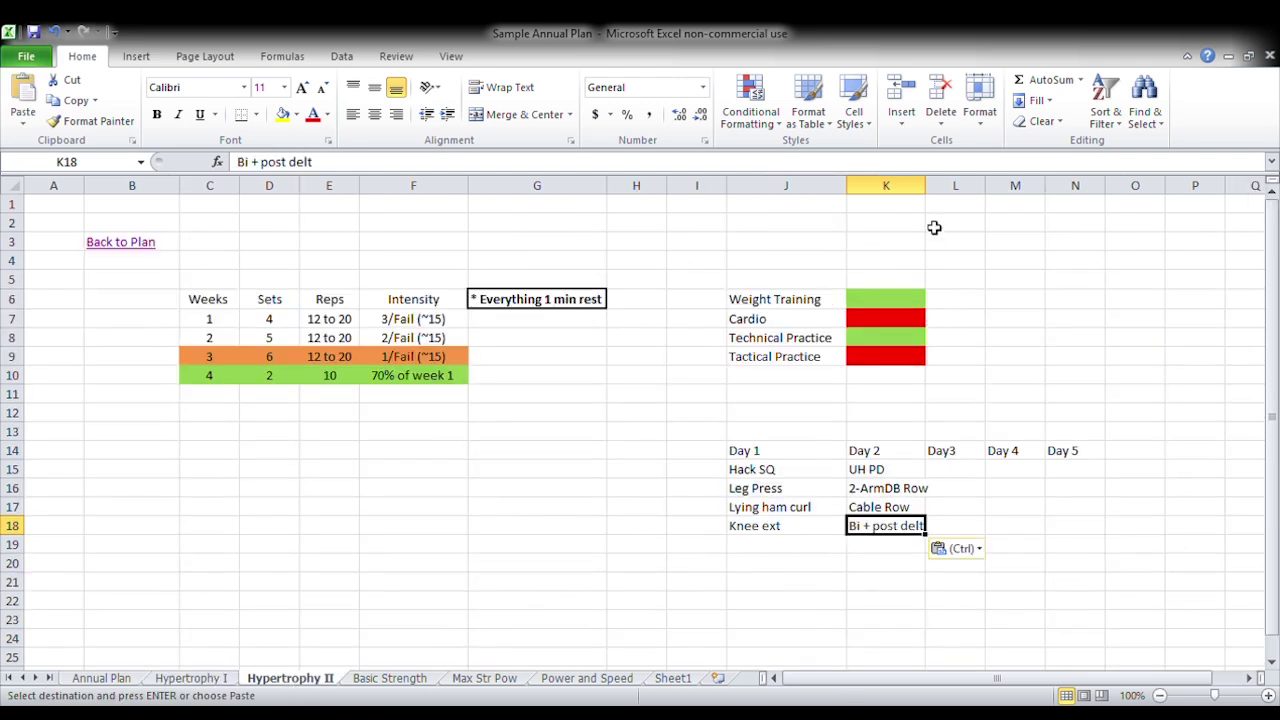
pyautogui.moveTo(927, 190); pyautogui.dragTo(940, 190)
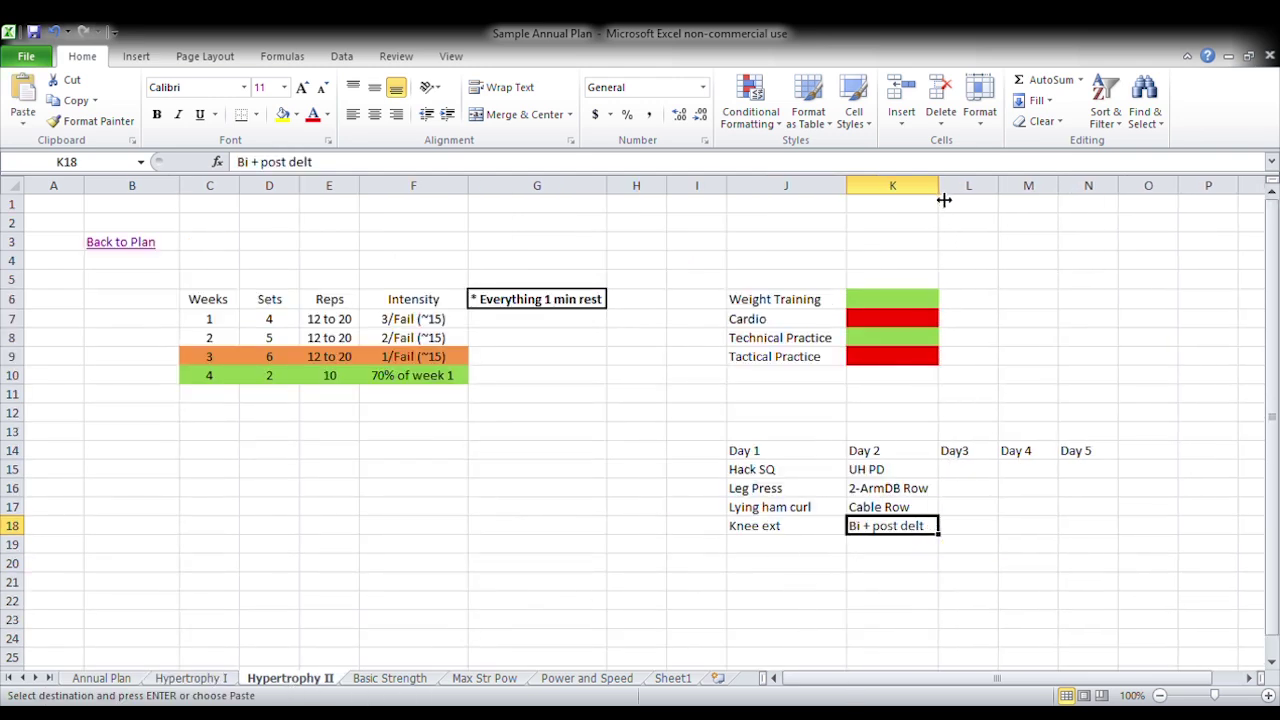
# Step: Check the Day 3 exercises in L17:L20 on Hypertrophy I as a reference for Day 3 from L15 on Hypertrophy II
pyautogui.click(974, 467)
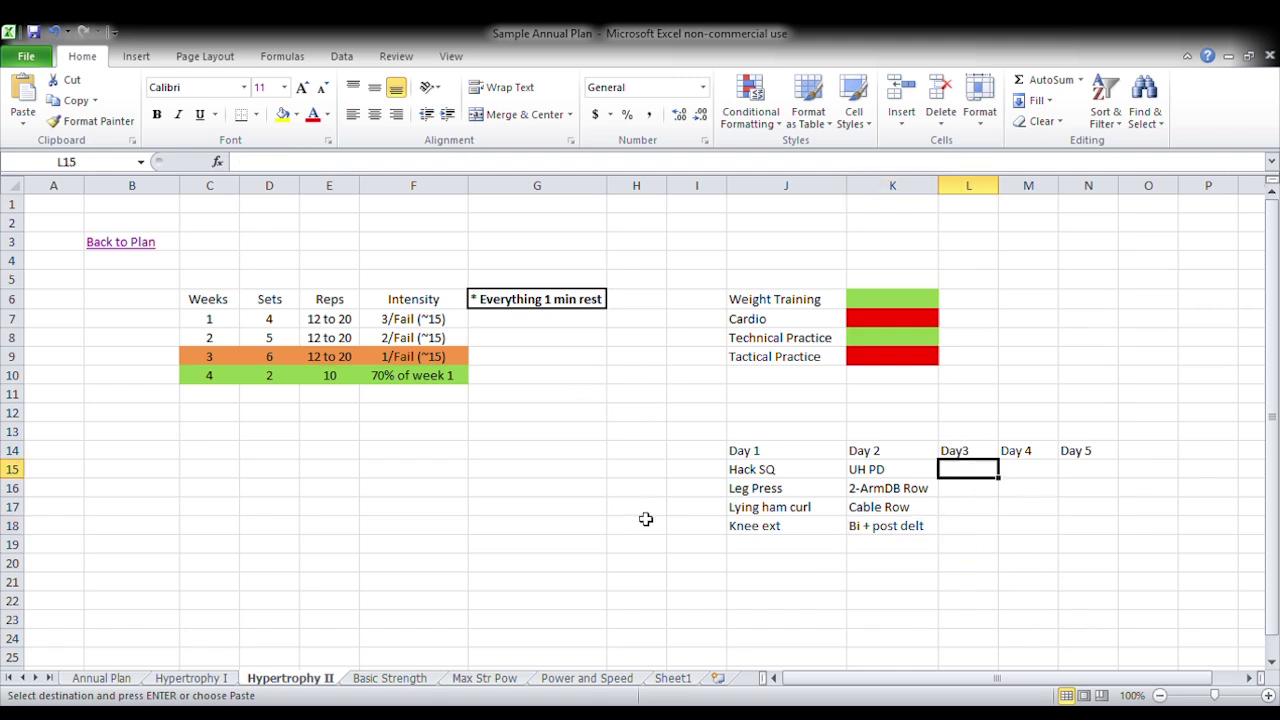
pyautogui.click(190, 678)
pyautogui.moveTo(920, 450); pyautogui.dragTo(939, 505)
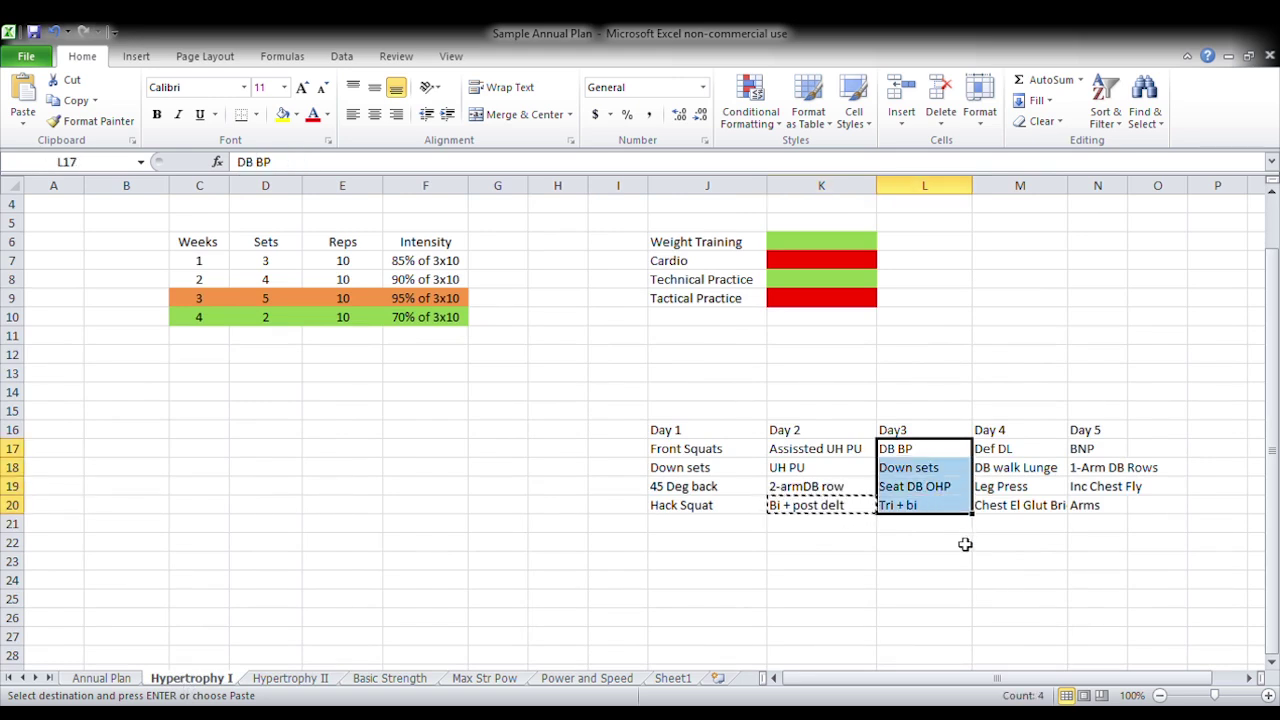
pyautogui.click(286, 679)
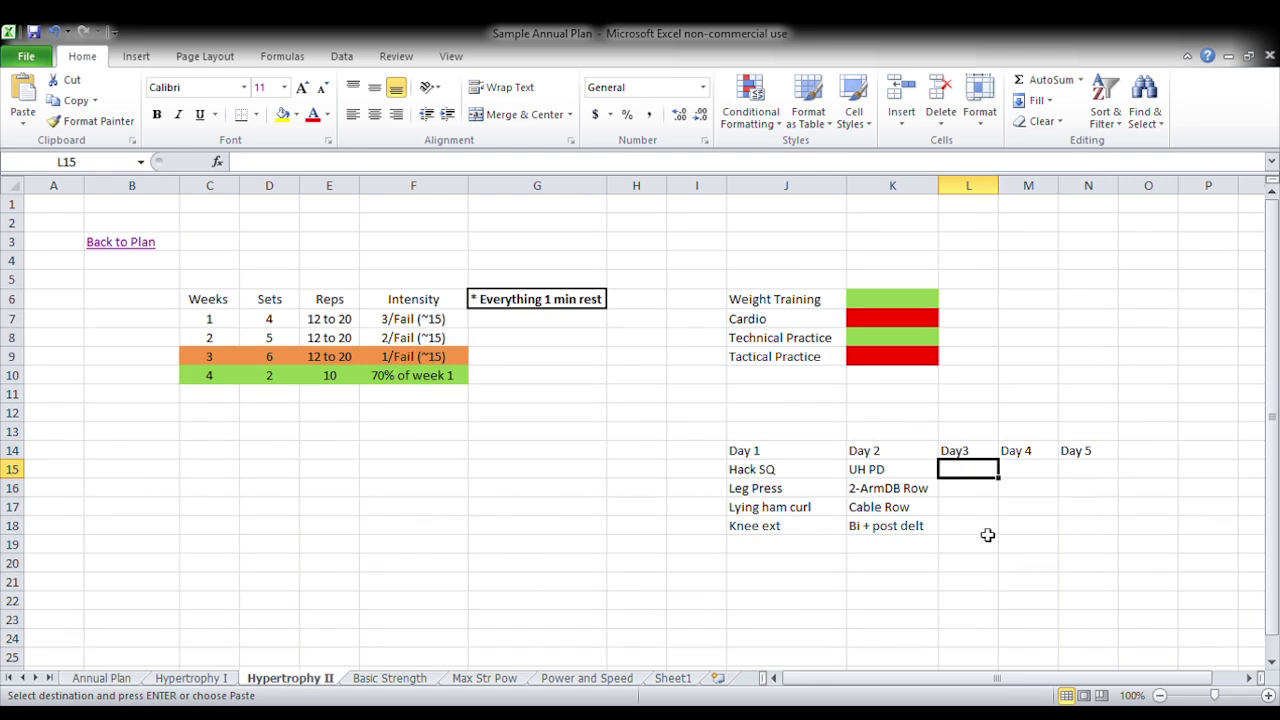
# Step: Enter DB BP in L15 and Down in L16 as the first two Day 3 exercises
pyautogui.write('DB')
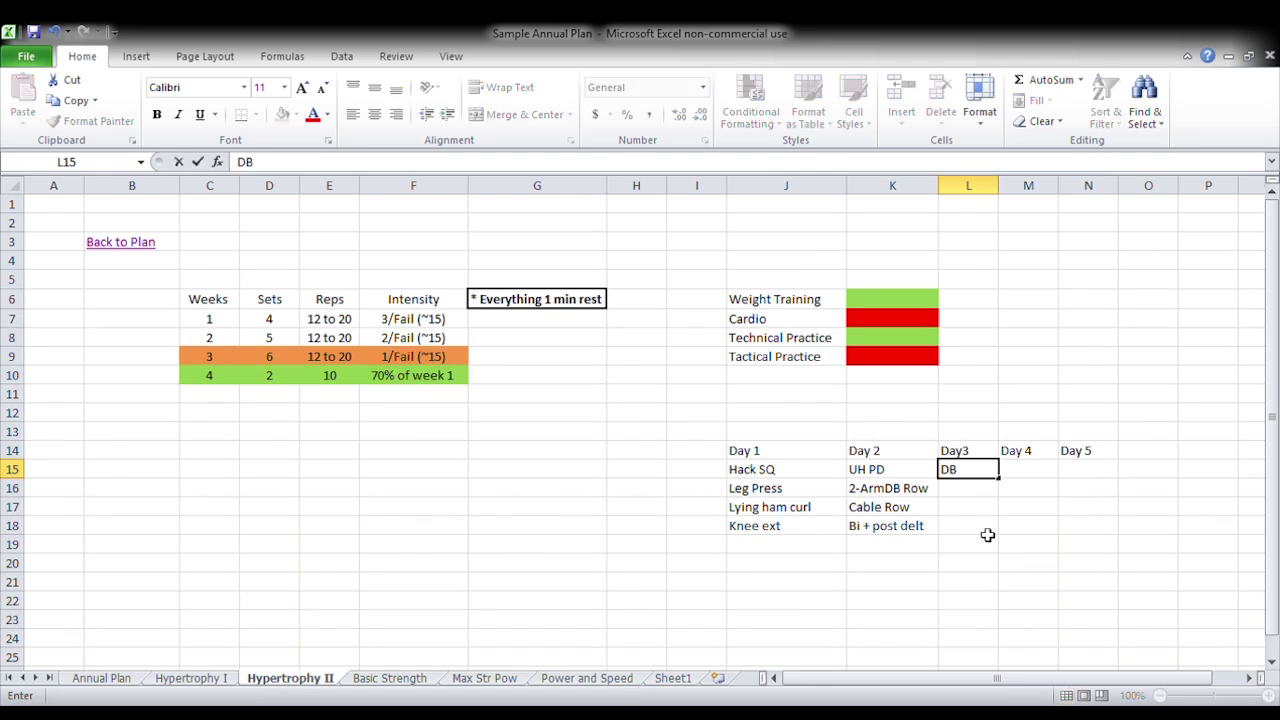
pyautogui.write(' BP')
pyautogui.press('Return')
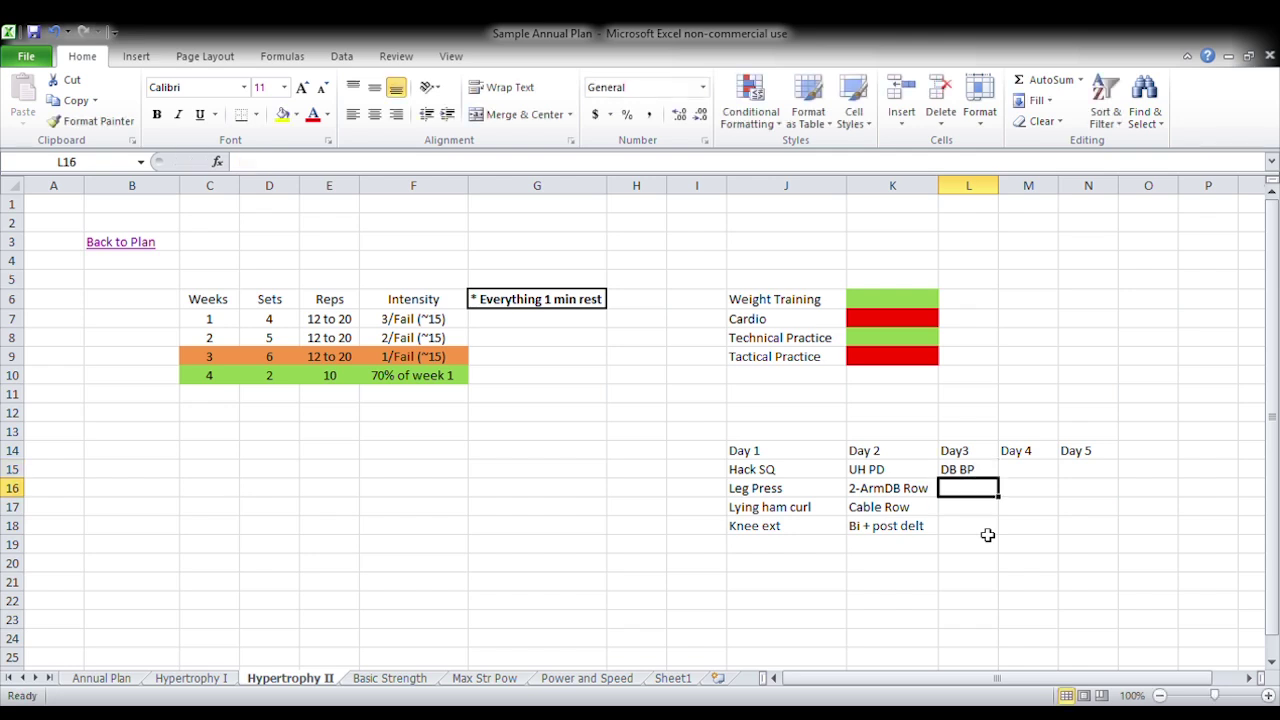
pyautogui.write('Down')
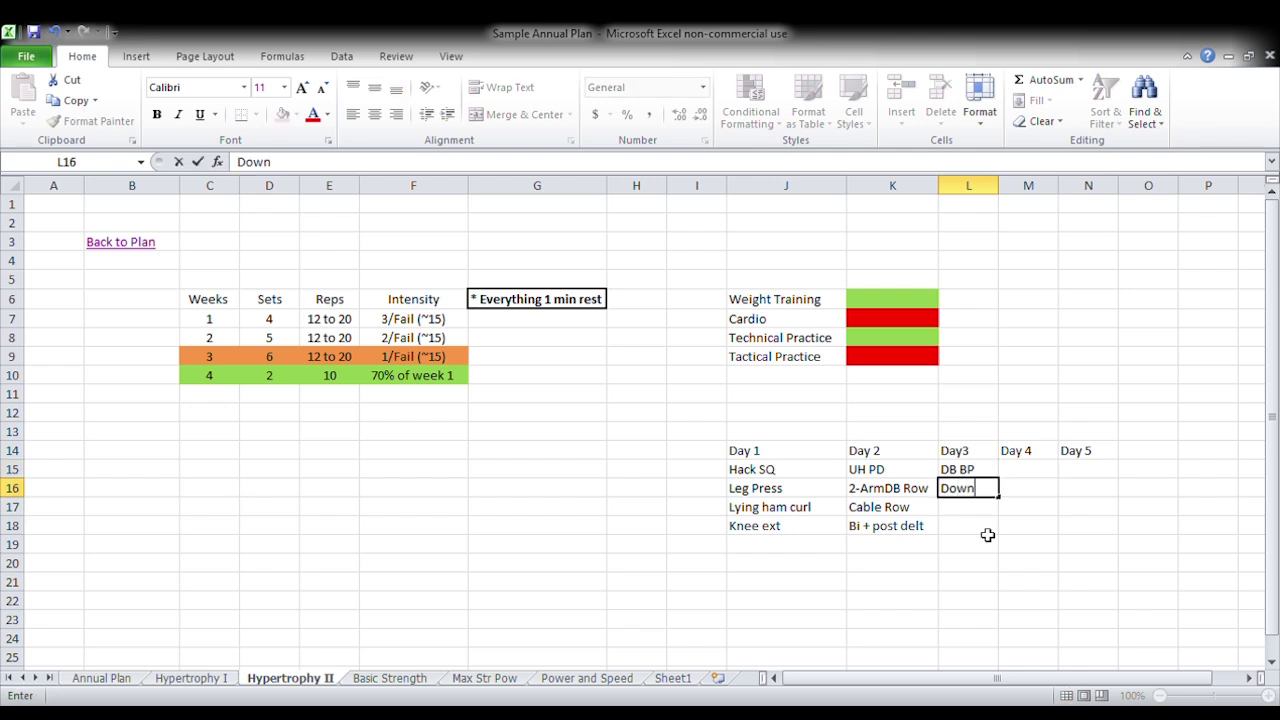
pyautogui.press('Return')
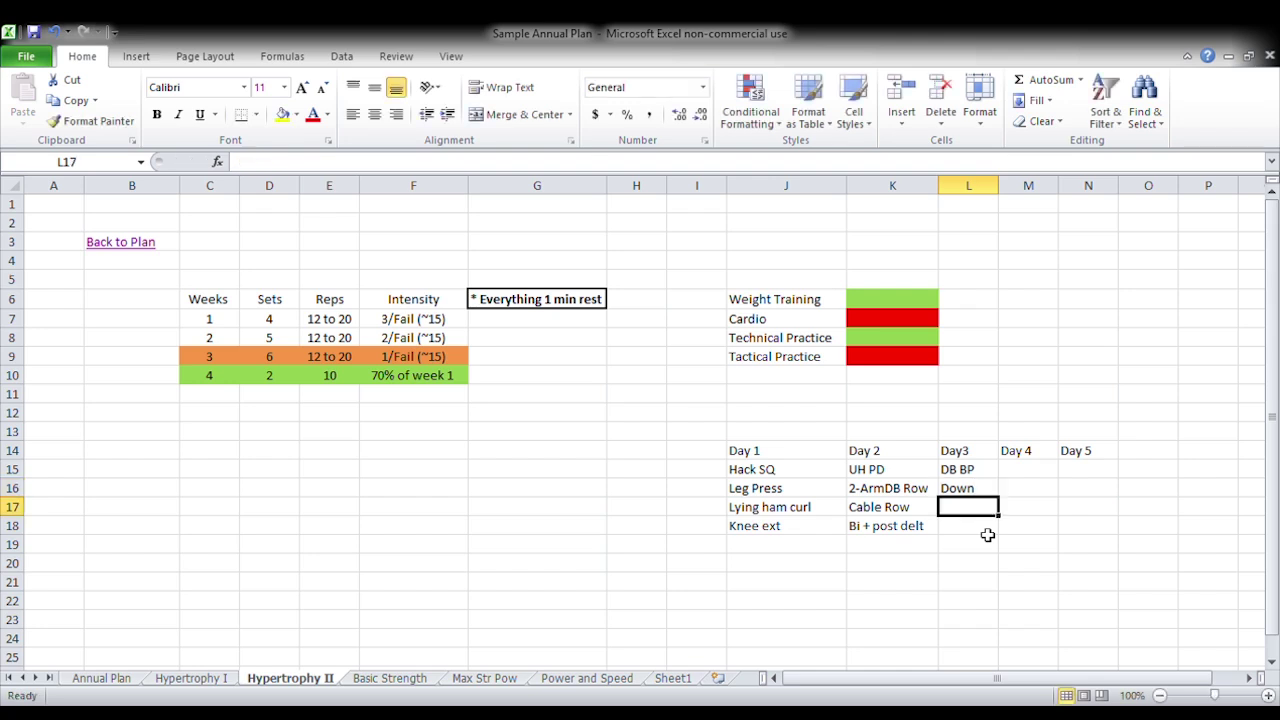
# Step: Check the Day 3 exercises on the Hypertrophy I sheet, and fill in Lat raise in L17 and Tri+Bi in L18 on Hypertrophy II
pyautogui.click(196, 679)
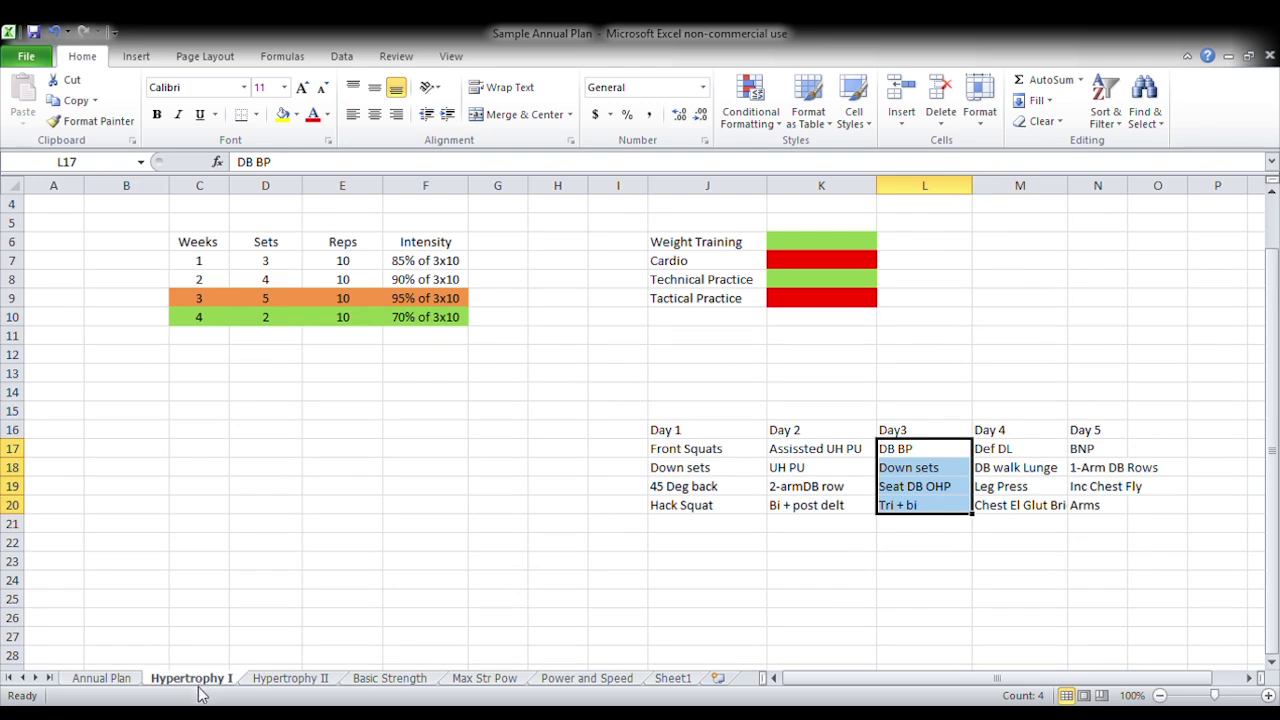
pyautogui.click(303, 680)
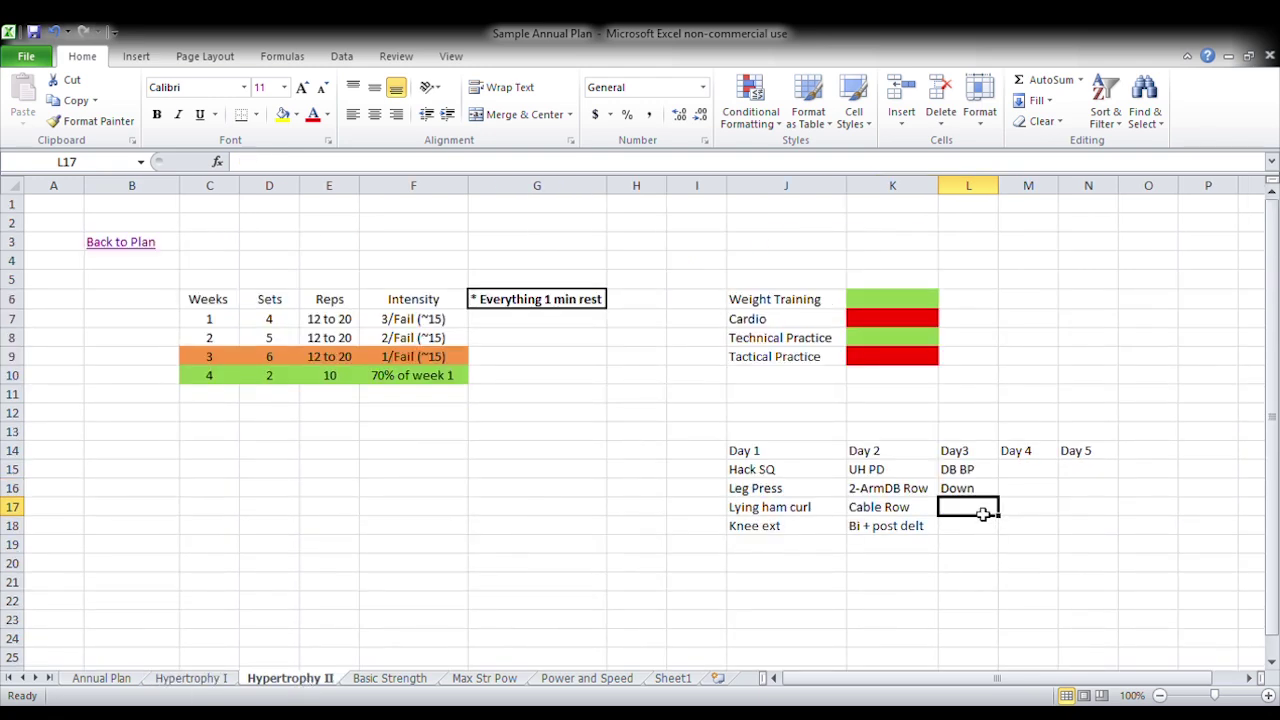
pyautogui.write('Lat raise')
pyautogui.press('Return')
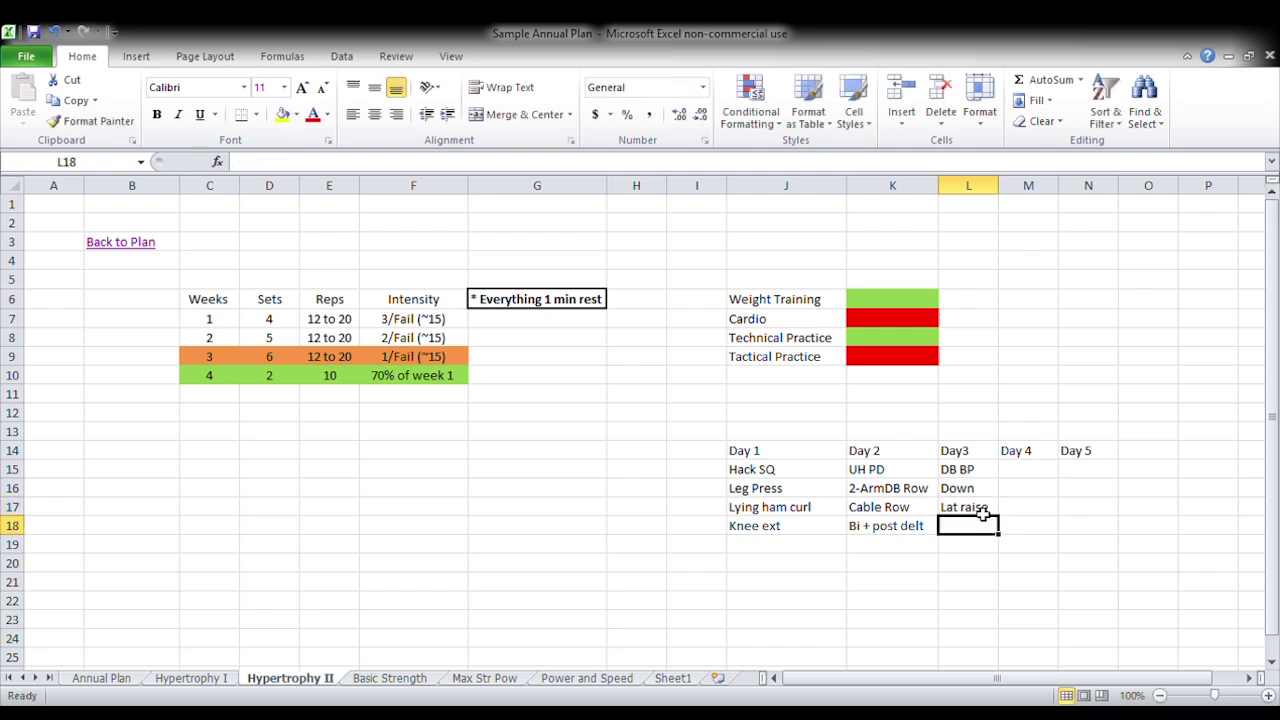
pyautogui.write('Tri')
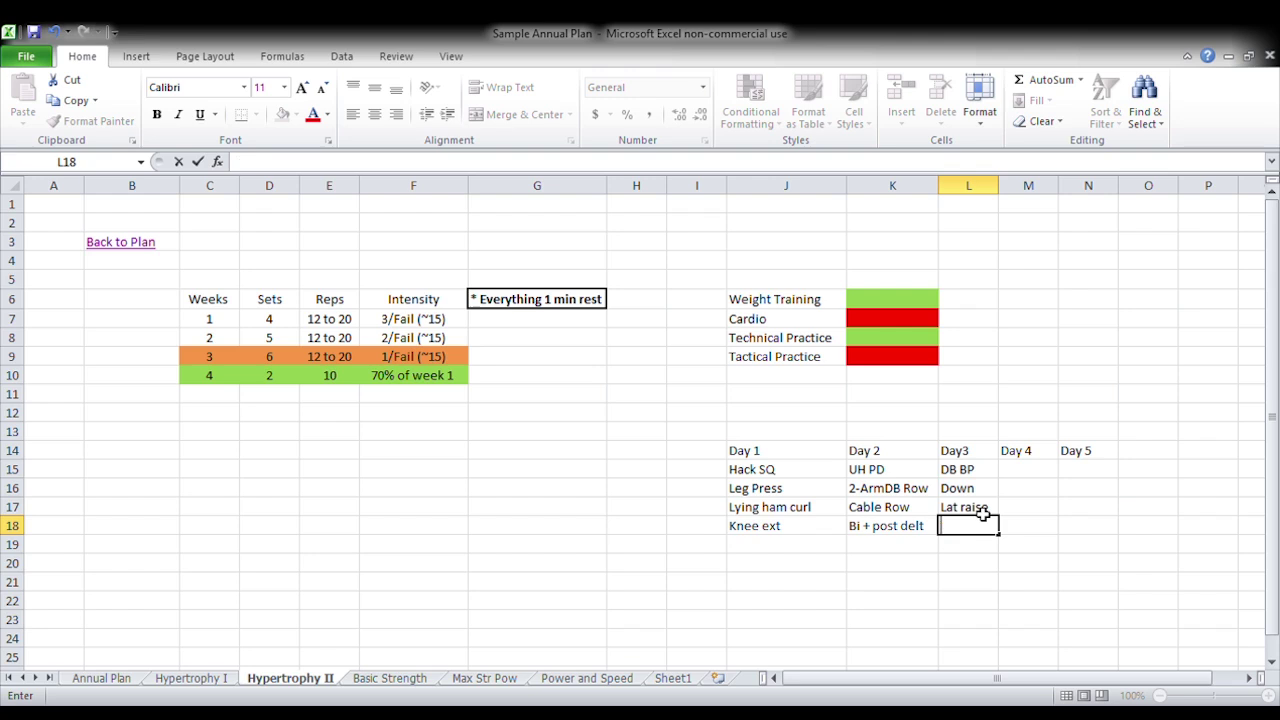
pyautogui.write('+B')
pyautogui.write('i')
pyautogui.press('Return')
# Step: Replace the second Day 3 exercise in L16 with Machine Cp
pyautogui.moveTo(963, 471); pyautogui.dragTo(966, 492)
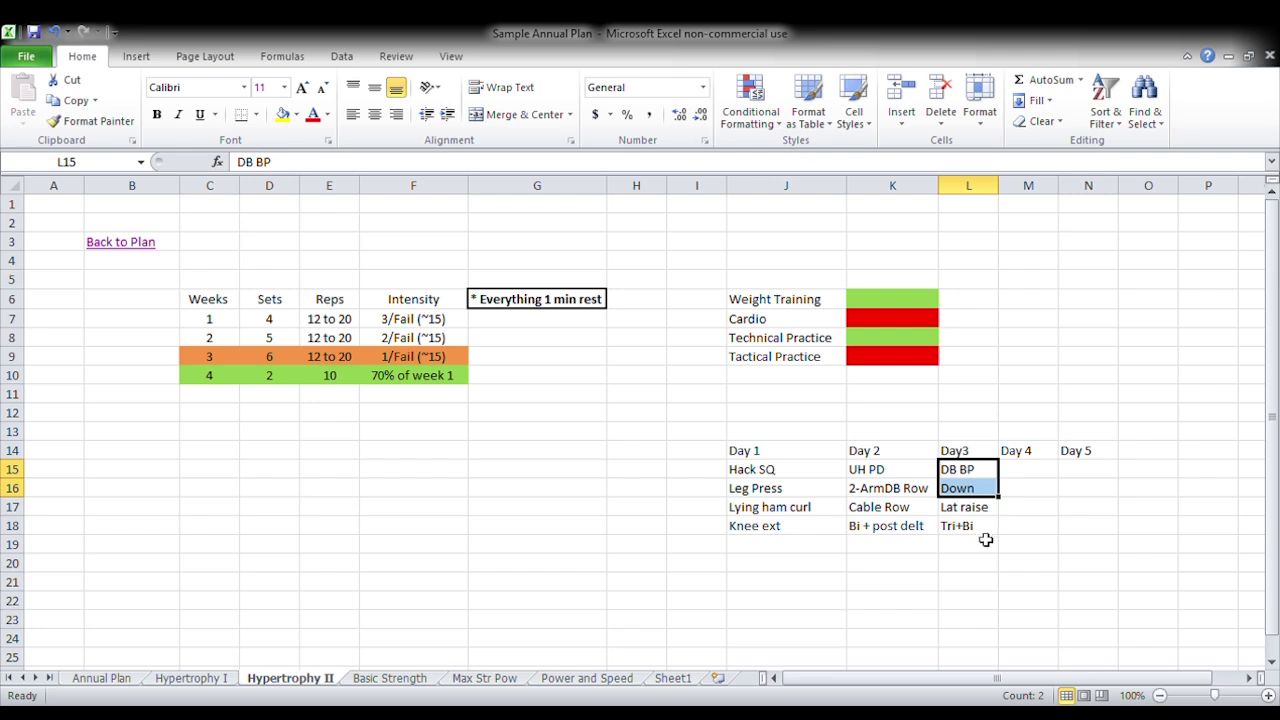
pyautogui.click(976, 472)
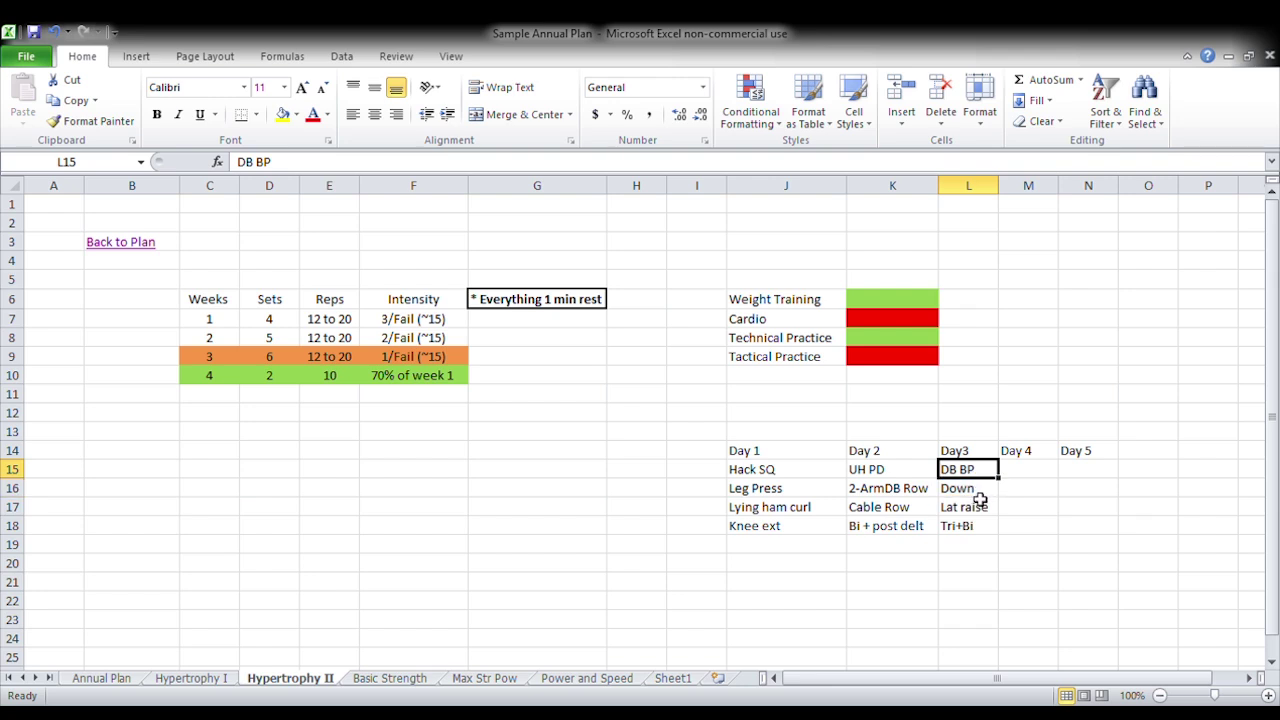
pyautogui.click(978, 490)
pyautogui.click(982, 476)
pyautogui.click(980, 489)
pyautogui.write('Machin')
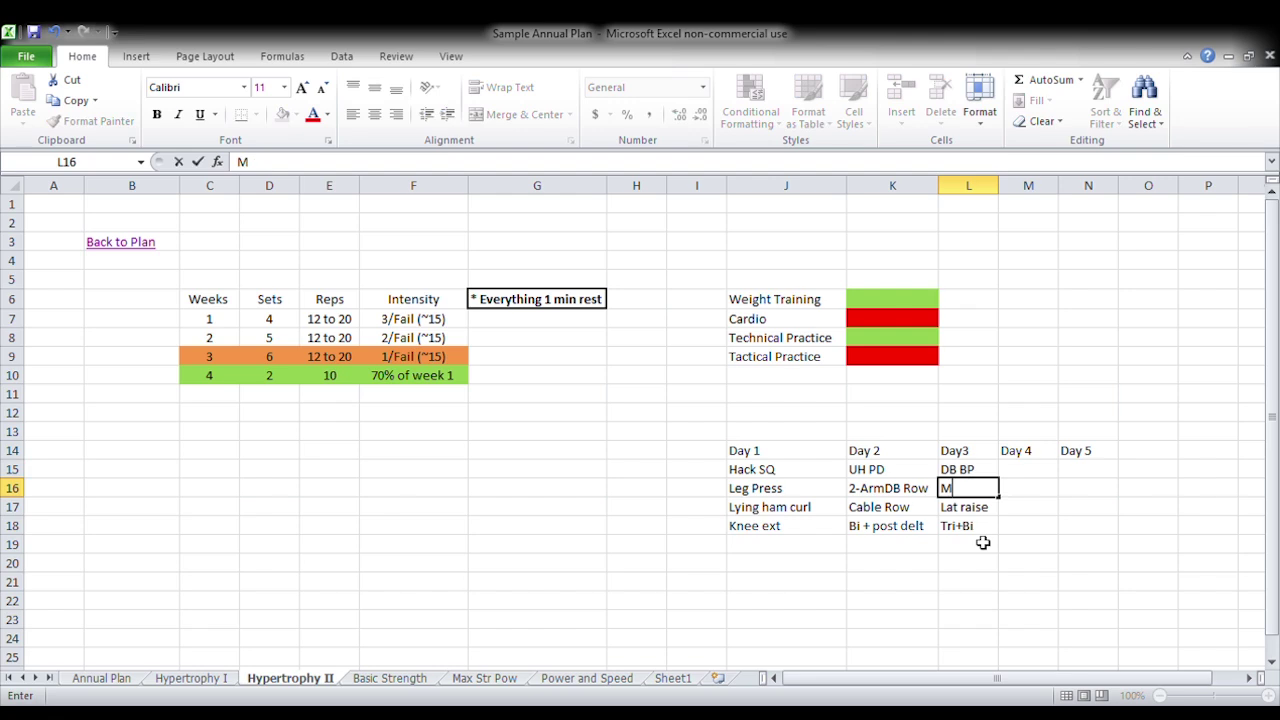
pyautogui.press('BackSpace')
pyautogui.write('CP')
pyautogui.press('BackSpace')
pyautogui.press('BackSpace')
pyautogui.press('BackSpace')
pyautogui.write('ne Cp')
pyautogui.press('Return')
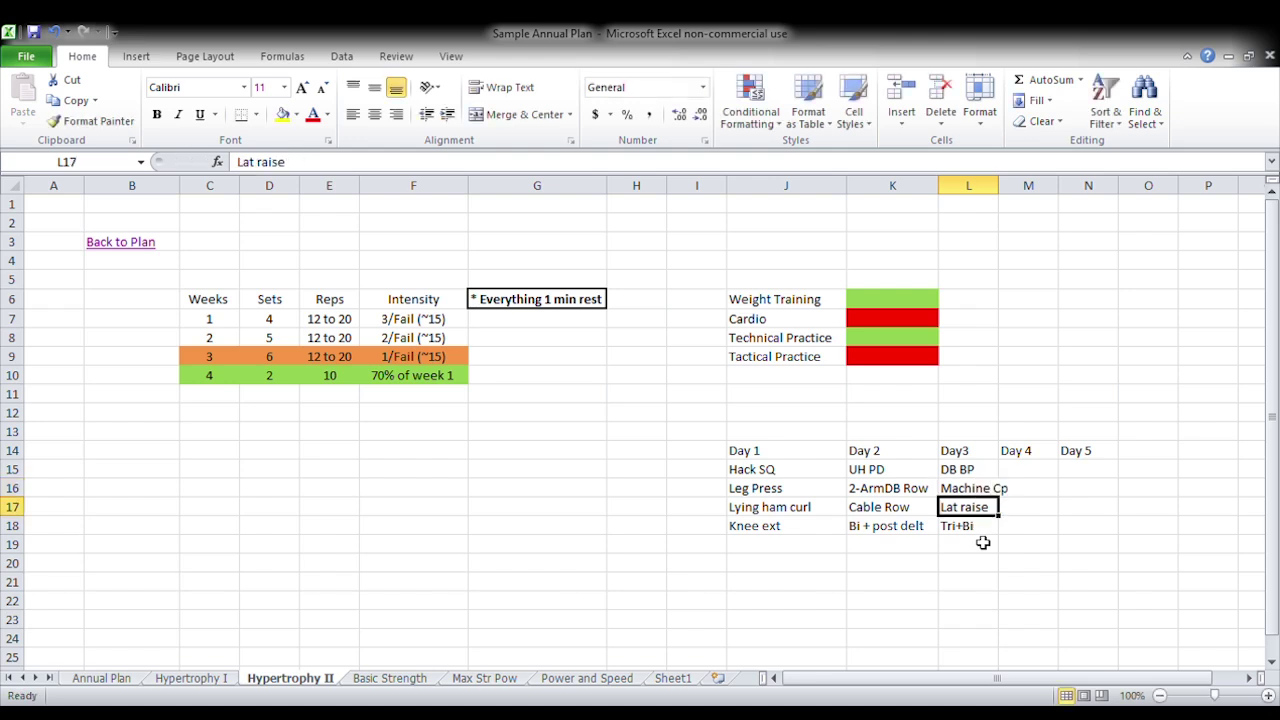
# Step: Check Day 4 on the Hypertrophy I sheet, and enter Hex bar as the first Day 4 exercise in M15 on Hypertrophy II
pyautogui.click(990, 473)
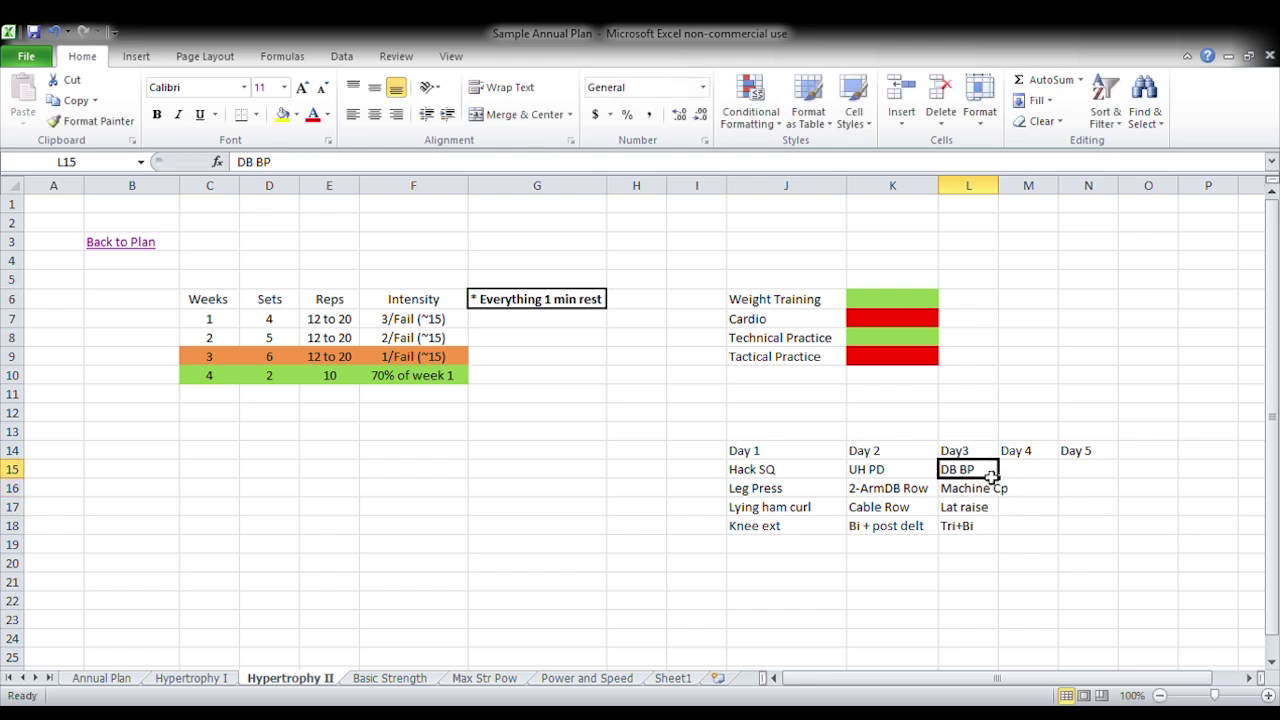
pyautogui.click(991, 488)
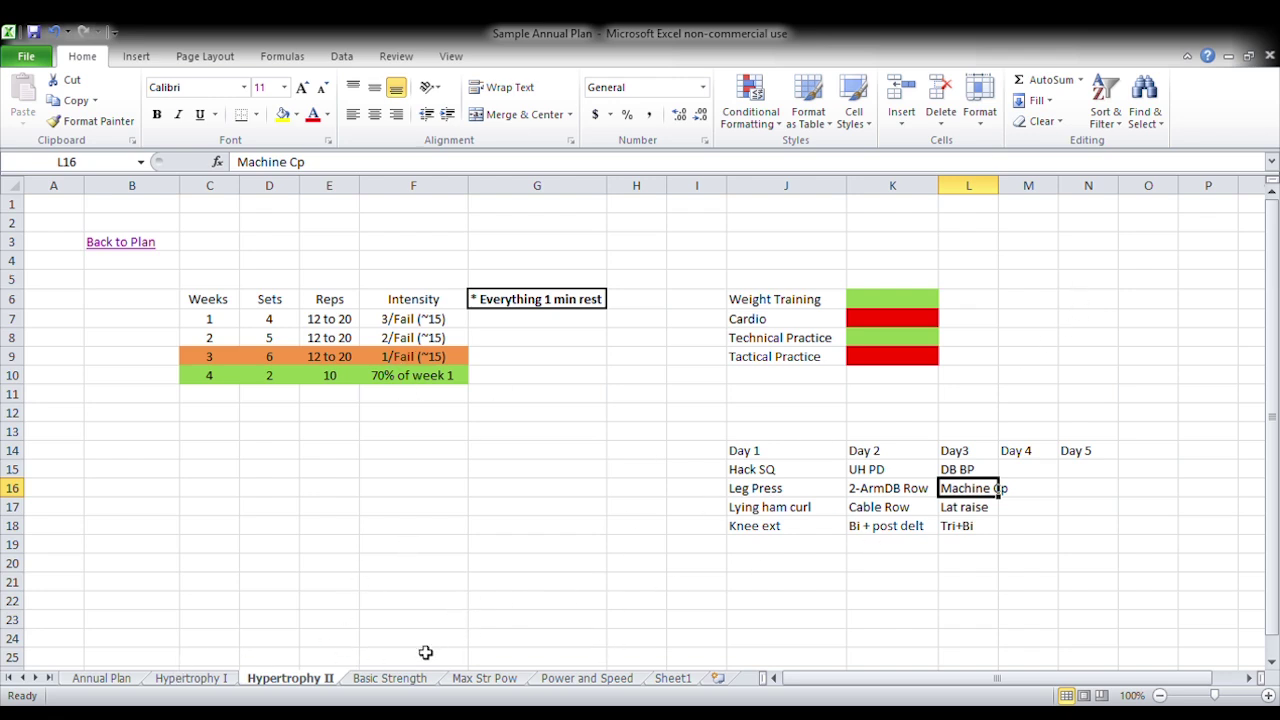
pyautogui.click(218, 677)
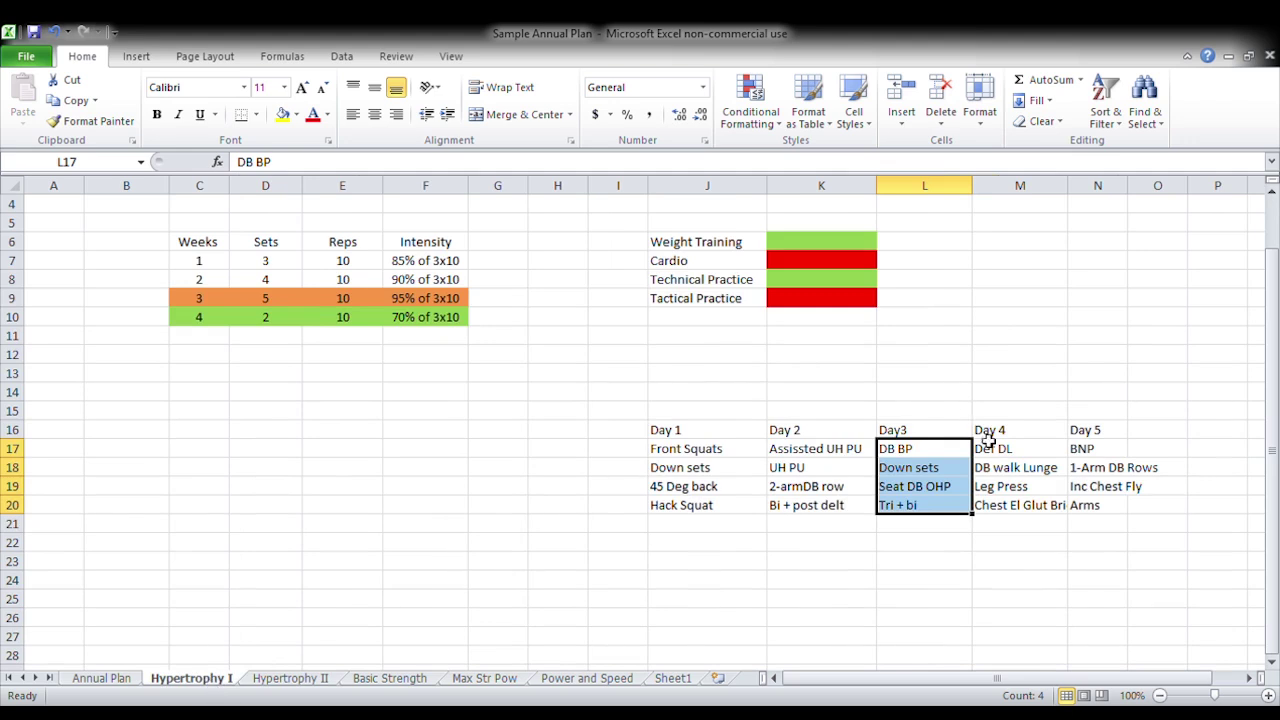
pyautogui.click(1040, 449)
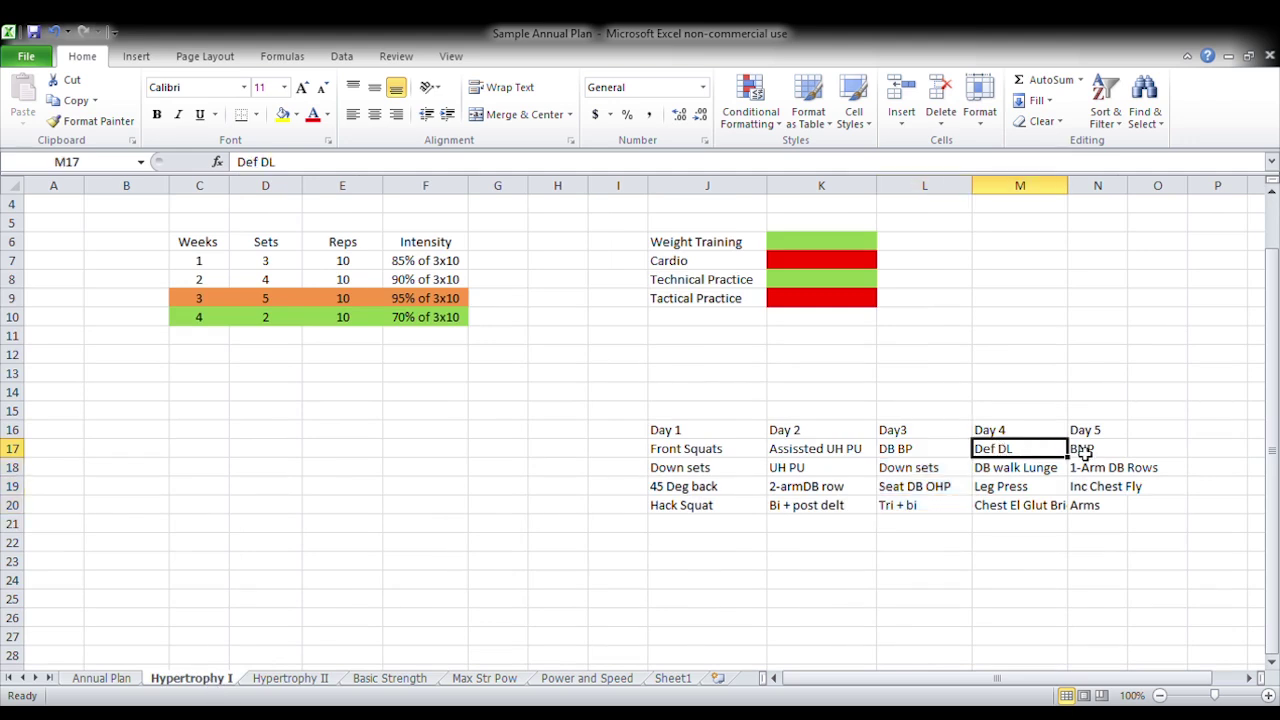
pyautogui.click(290, 678)
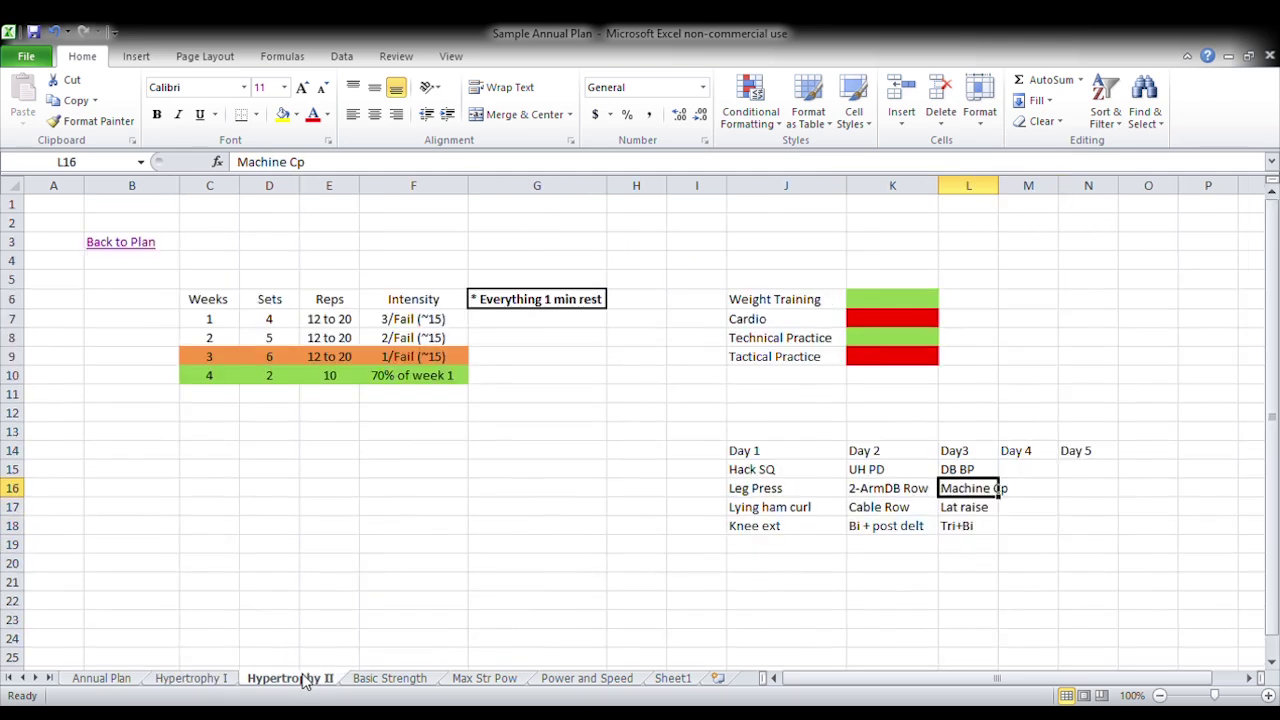
pyautogui.click(1038, 474)
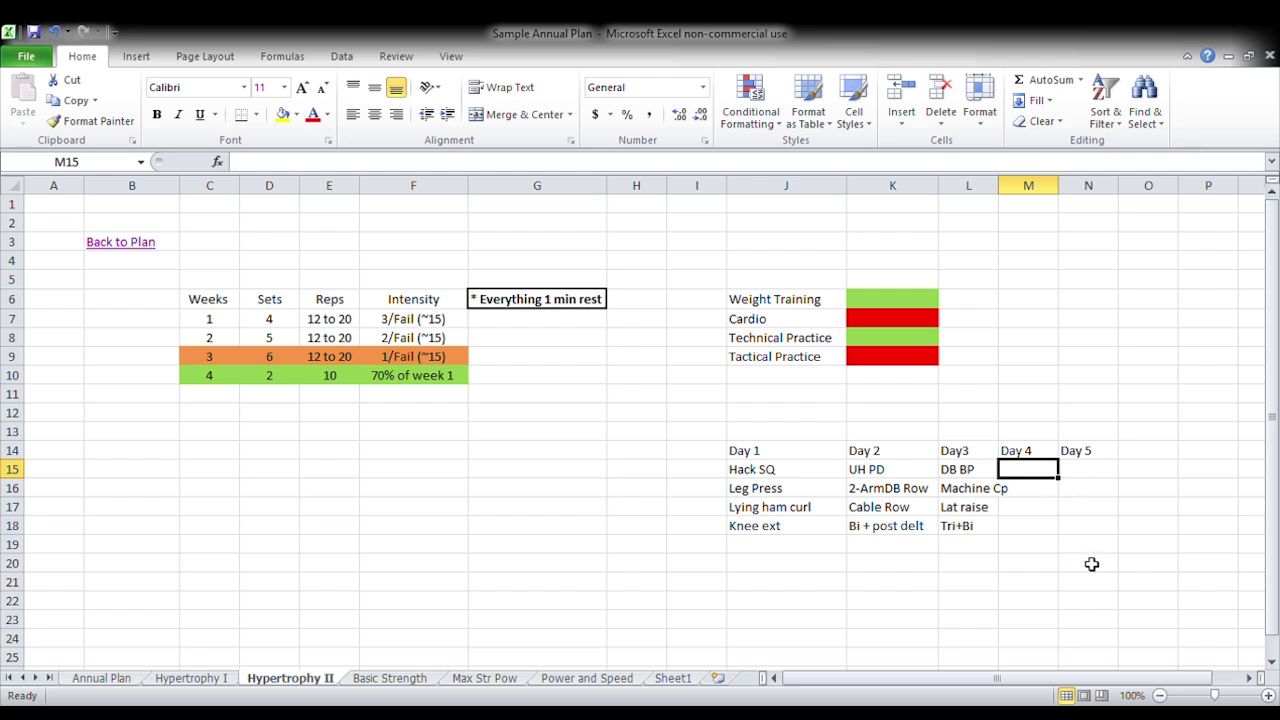
pyautogui.write('He')
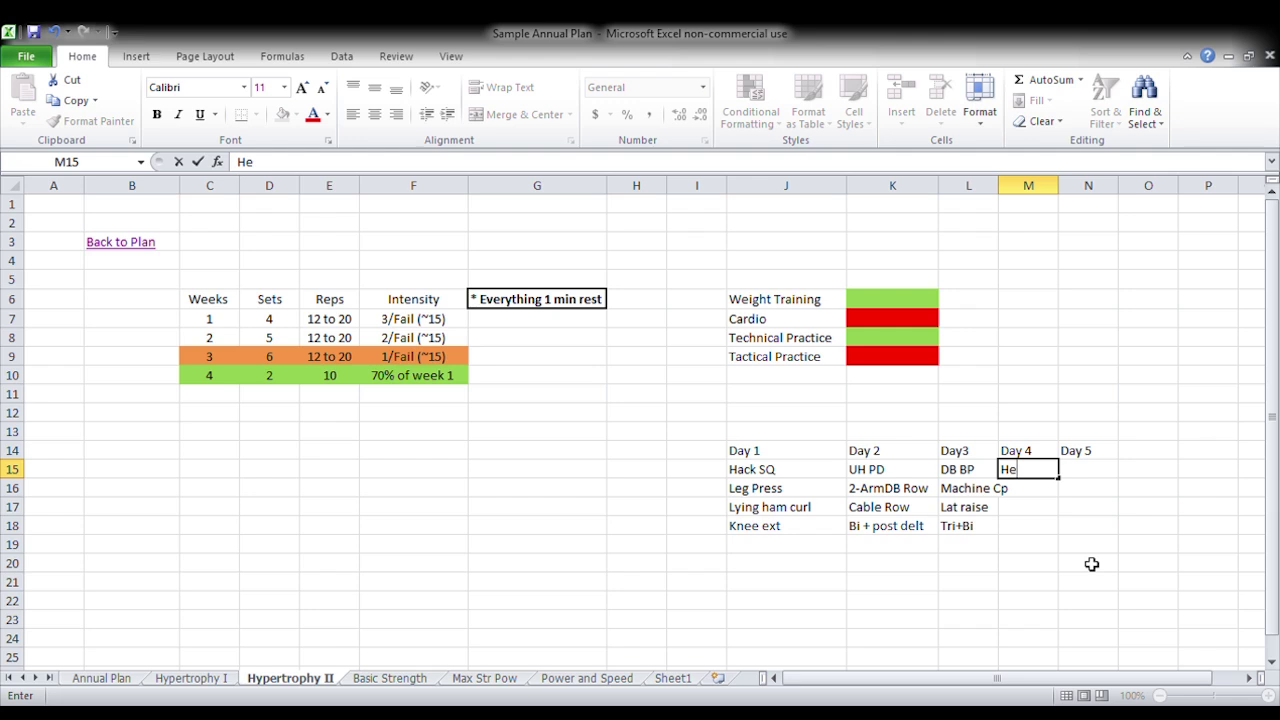
pyautogui.write('x bar')
pyautogui.press('Return')
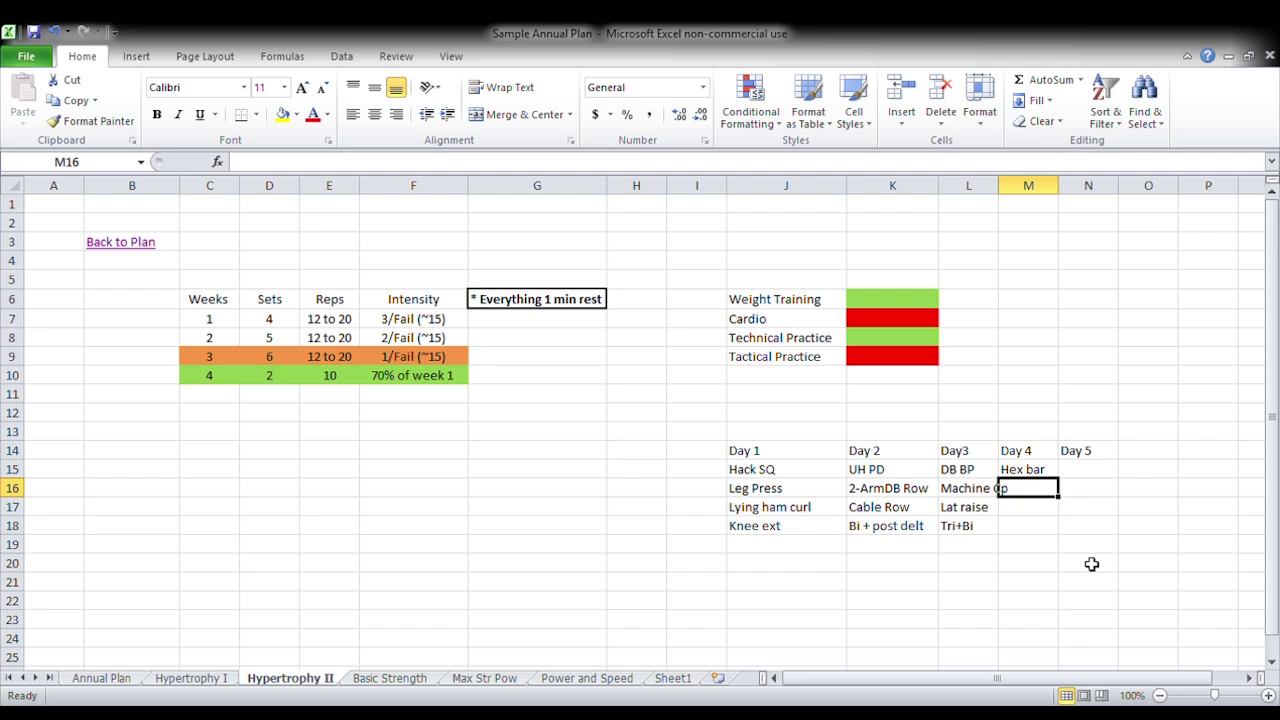
# Step: Consult the Hypertrophy I sheet again, and add Glut Bridge in M16 and (L) P Sq in M17 under Day 4 on Hypertrophy II
pyautogui.click(172, 680)
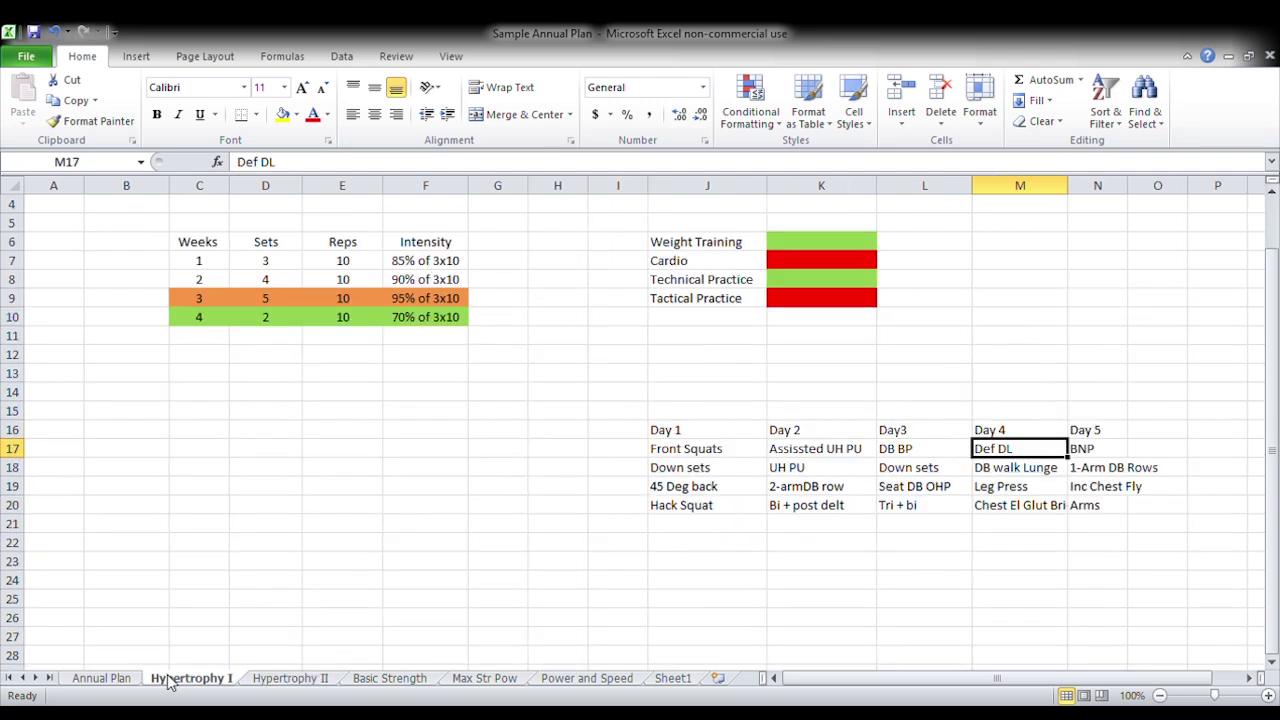
pyautogui.click(289, 679)
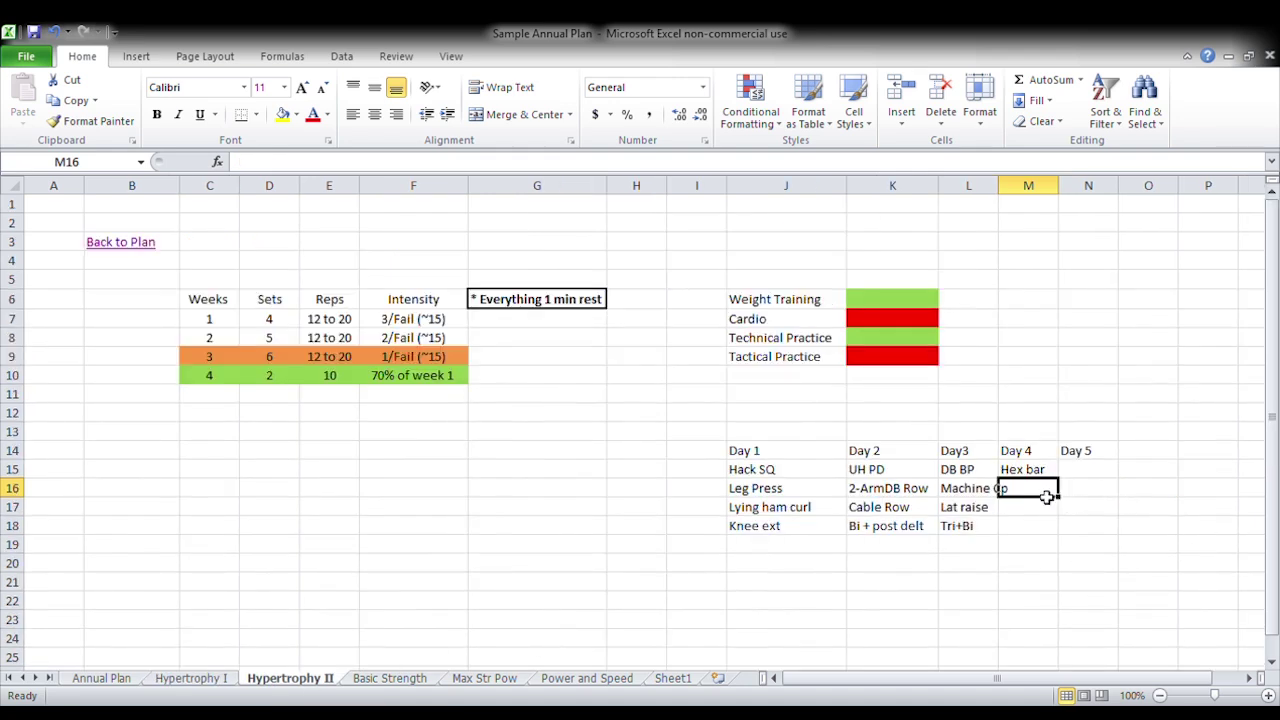
pyautogui.write('Clut Bridge')
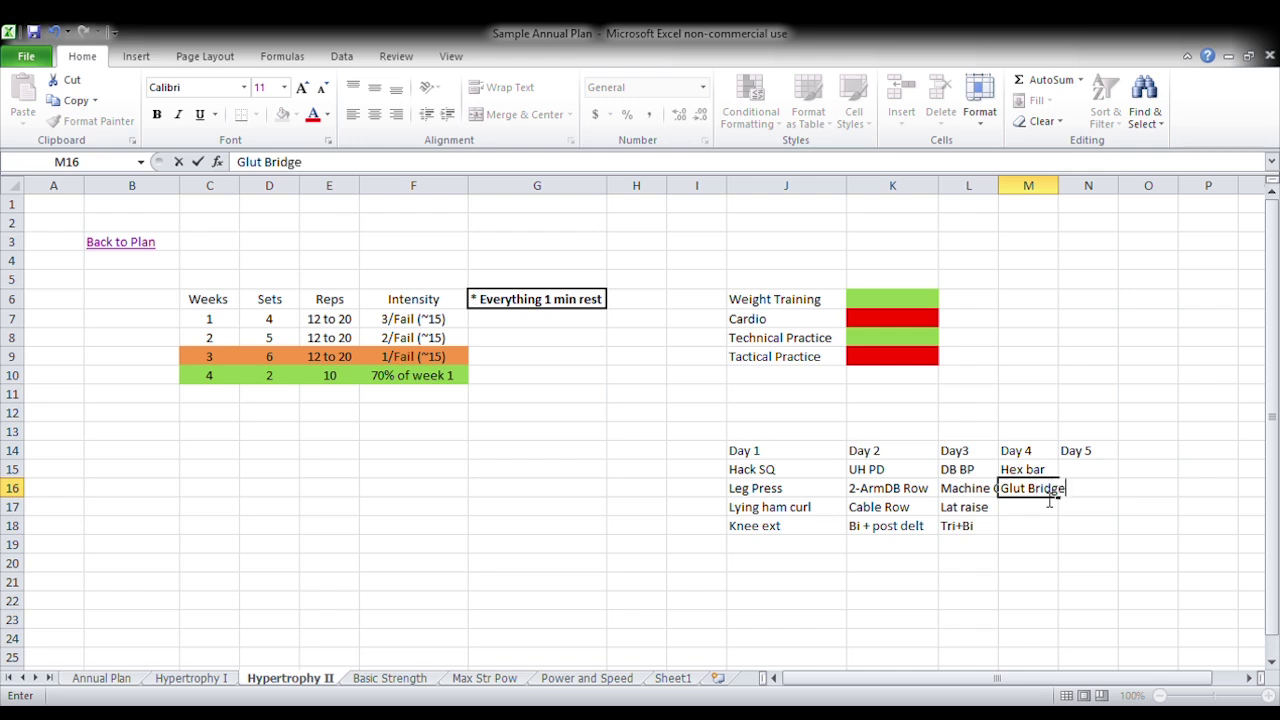
pyautogui.press('Return')
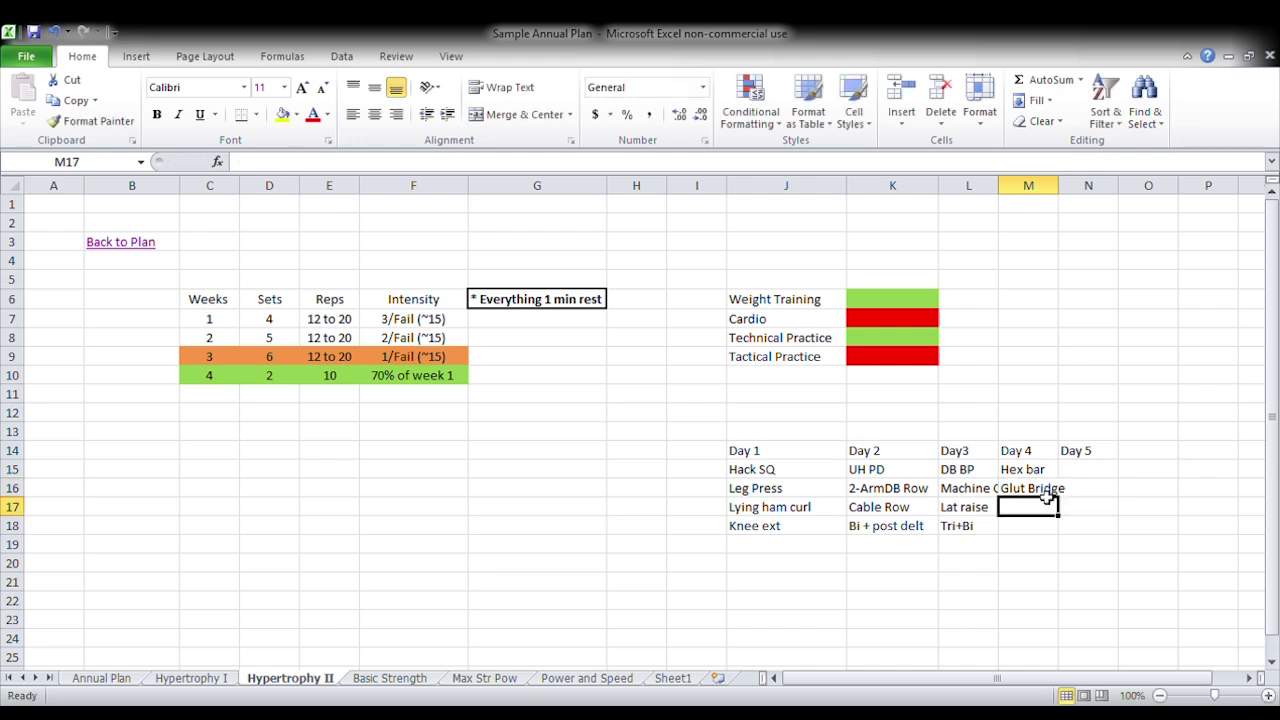
pyautogui.write('L) P Sq')
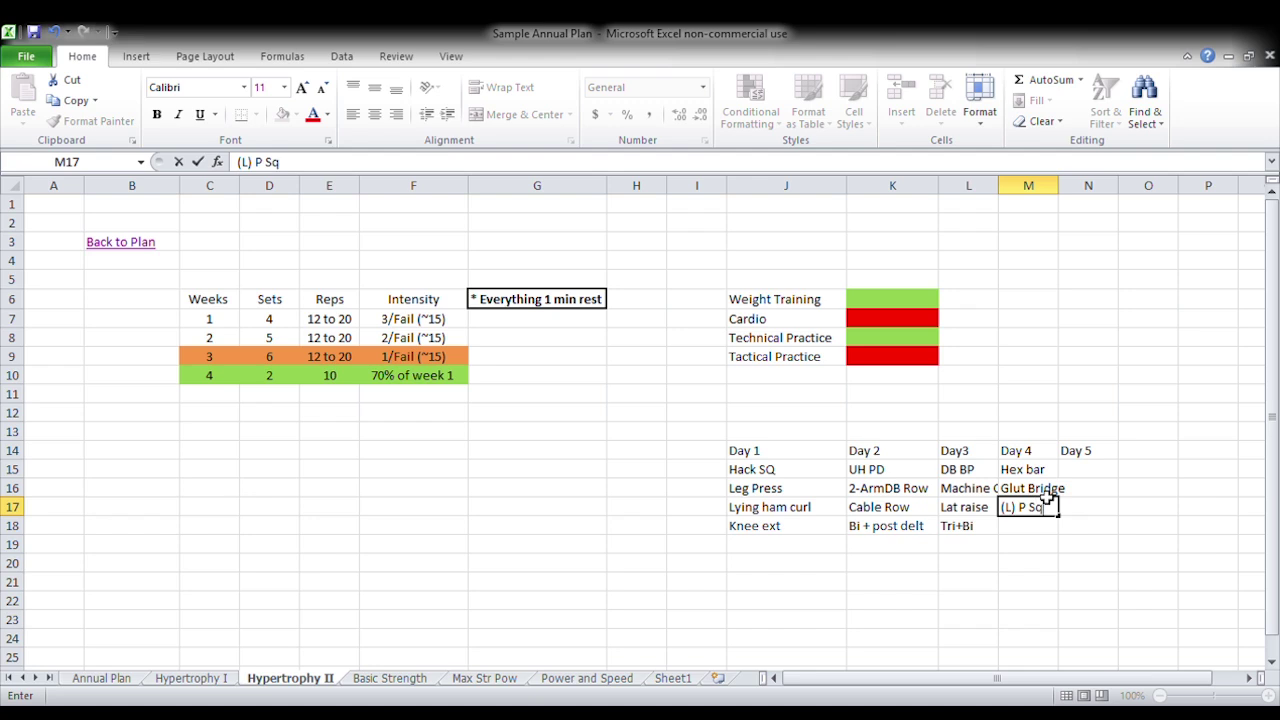
pyautogui.press('Return')
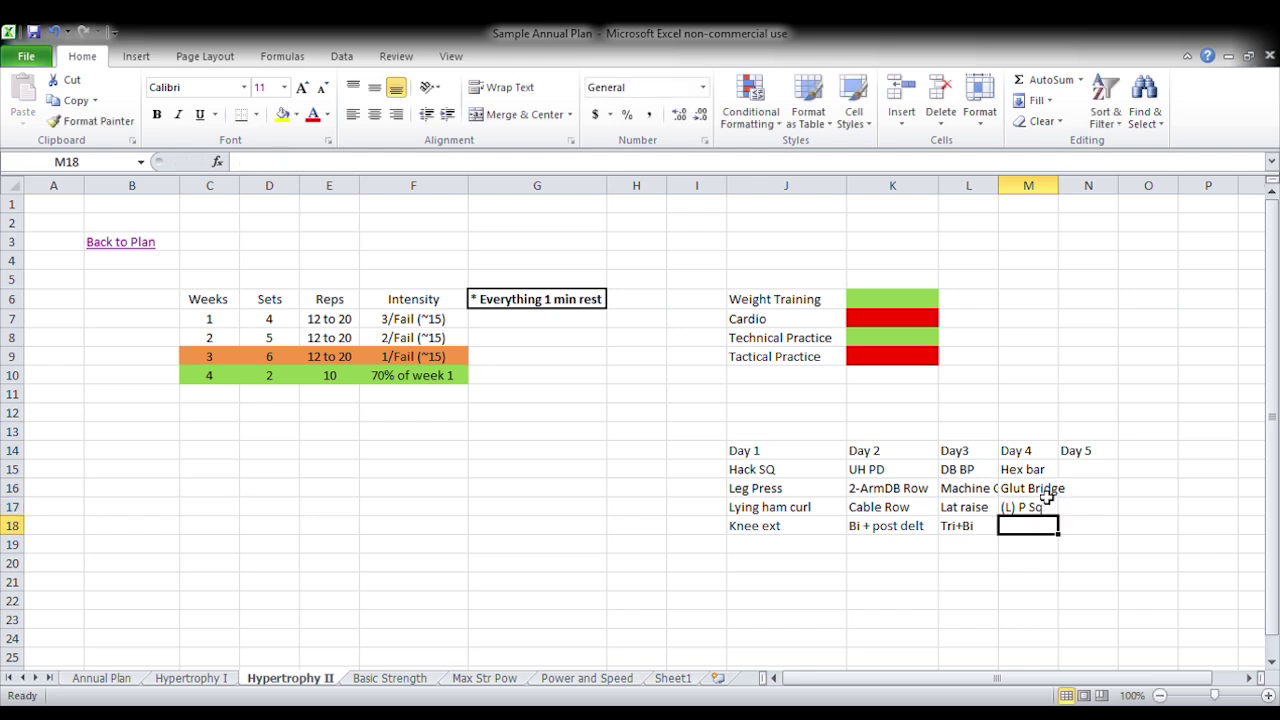
# Step: Review the Day 4 exercises on Hypertrophy II alongside the Basic Strength sheet, and select the first Day 5 cell, N15
pyautogui.moveTo(1030, 474); pyautogui.dragTo(1034, 490)
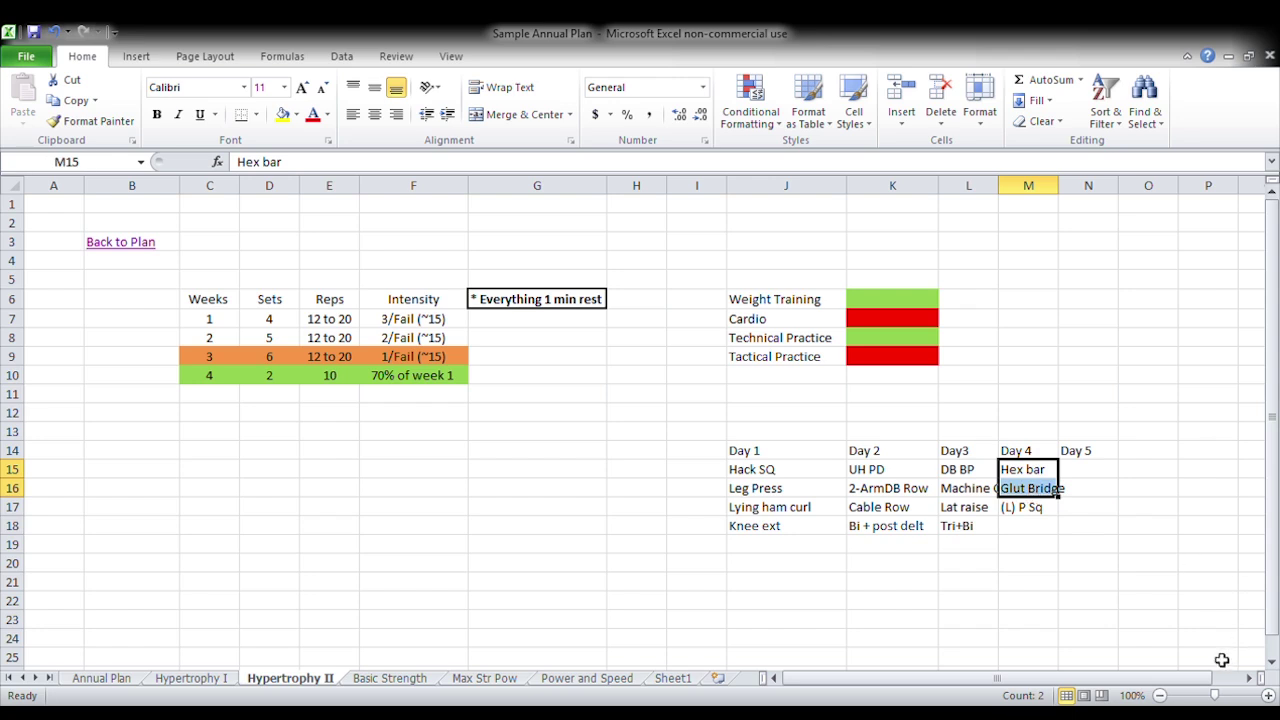
pyautogui.click(1031, 508)
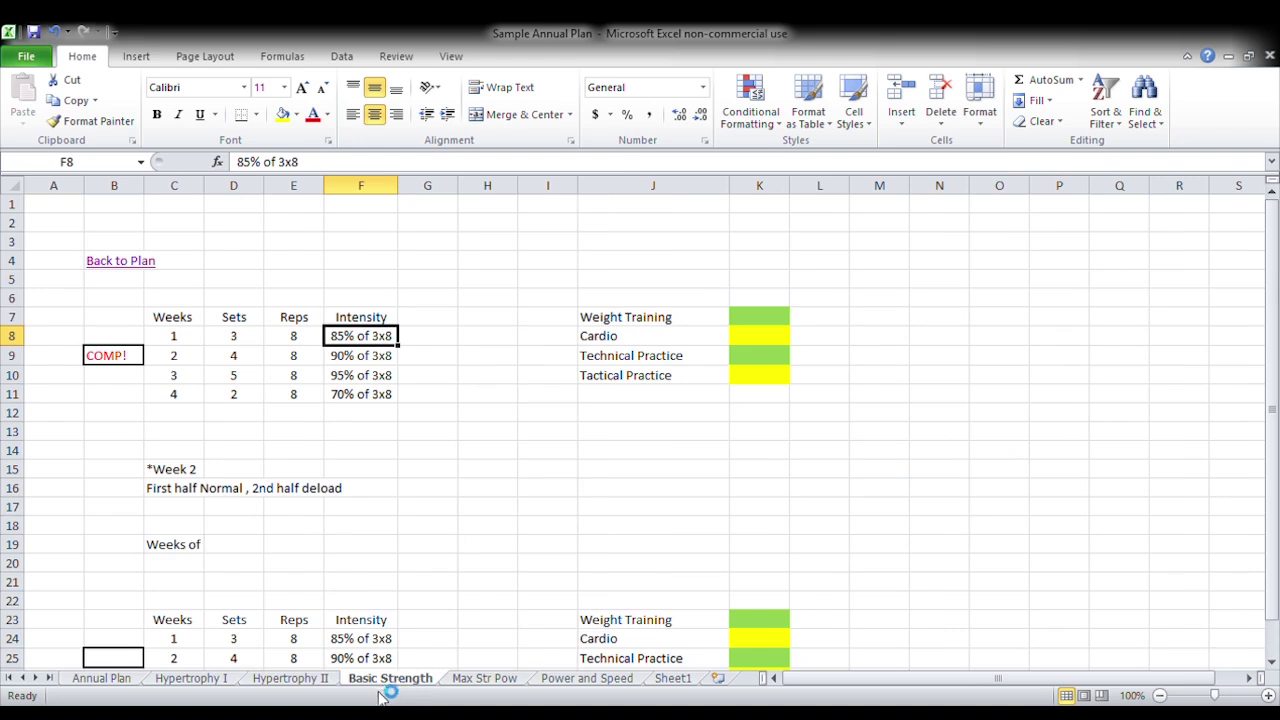
pyautogui.click(280, 681)
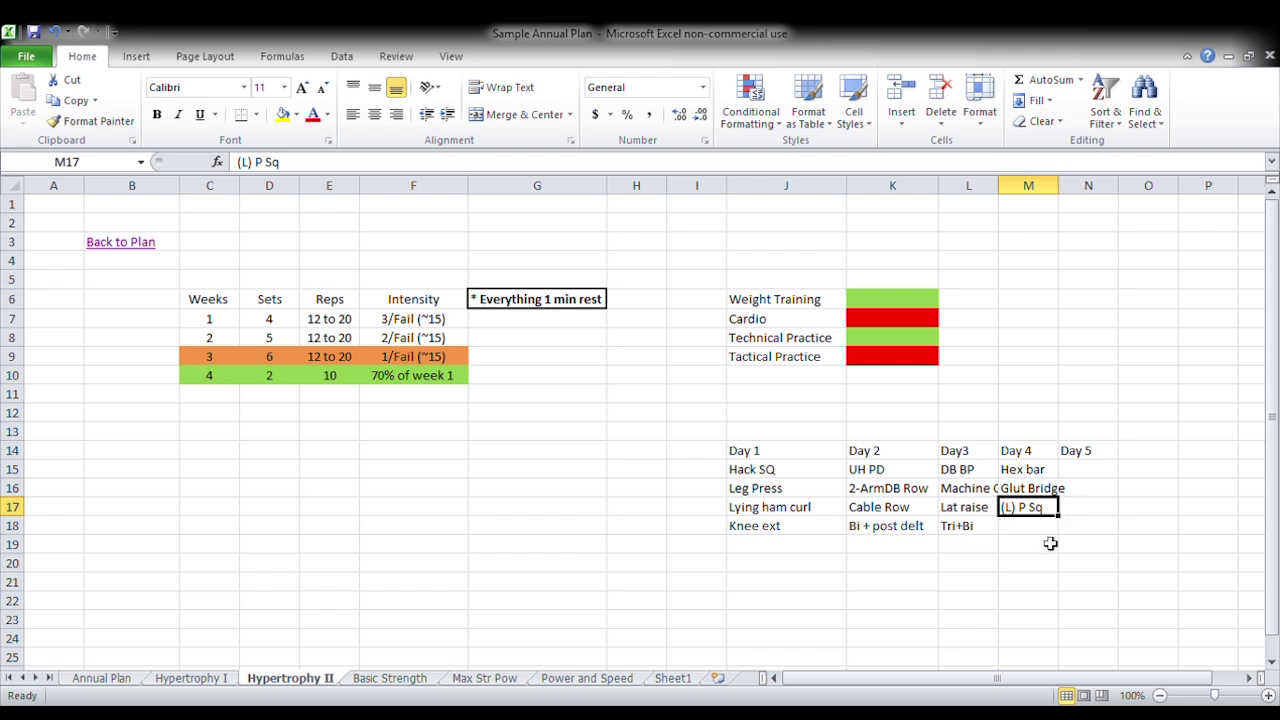
pyautogui.click(1048, 544)
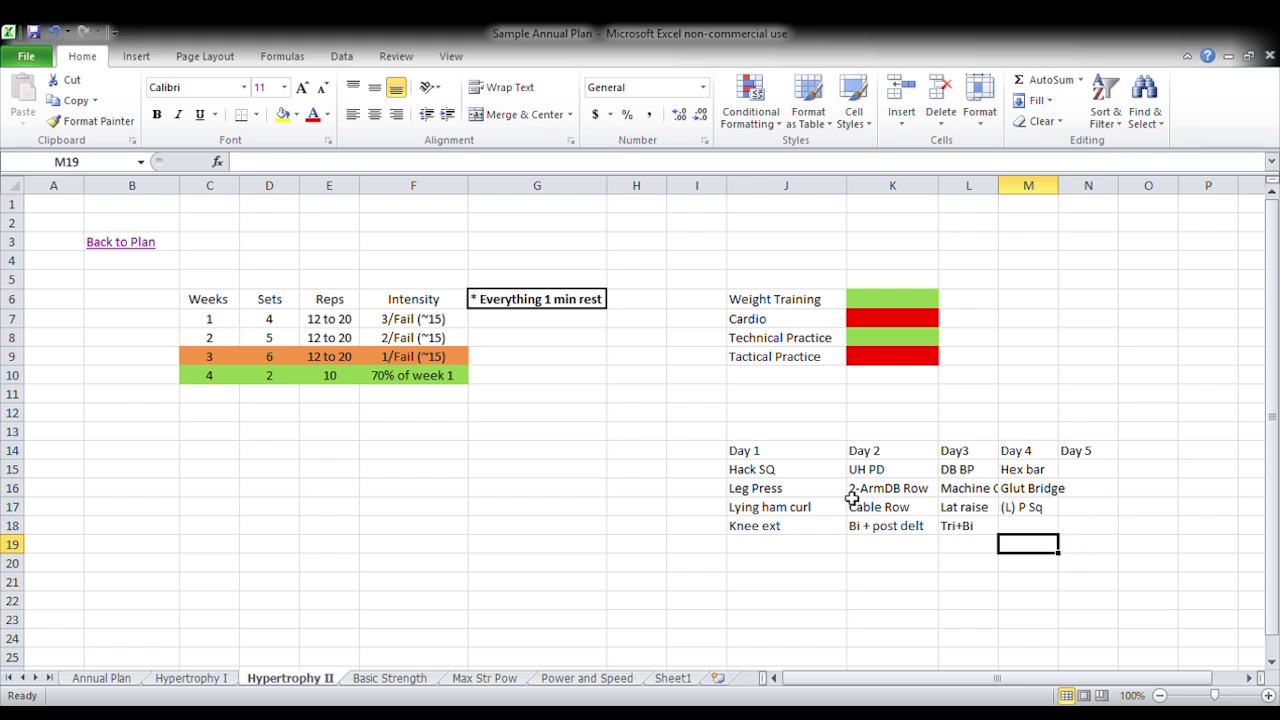
pyautogui.click(1050, 509)
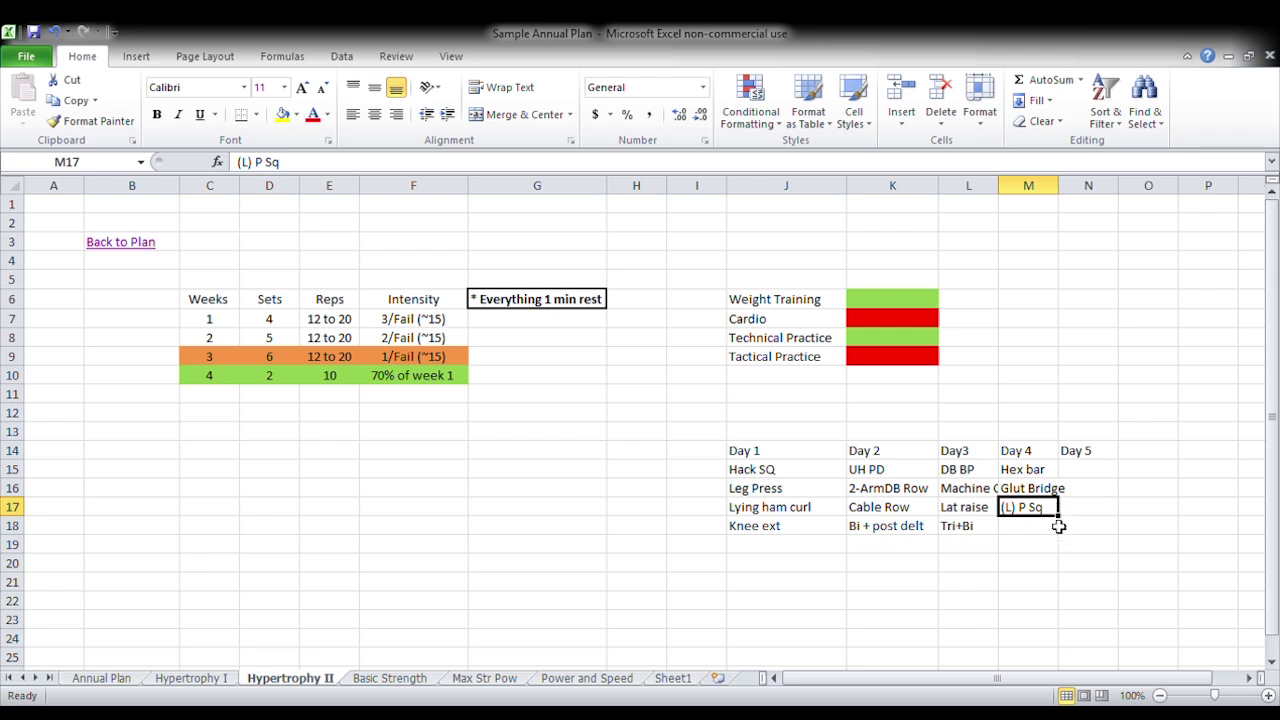
pyautogui.click(392, 682)
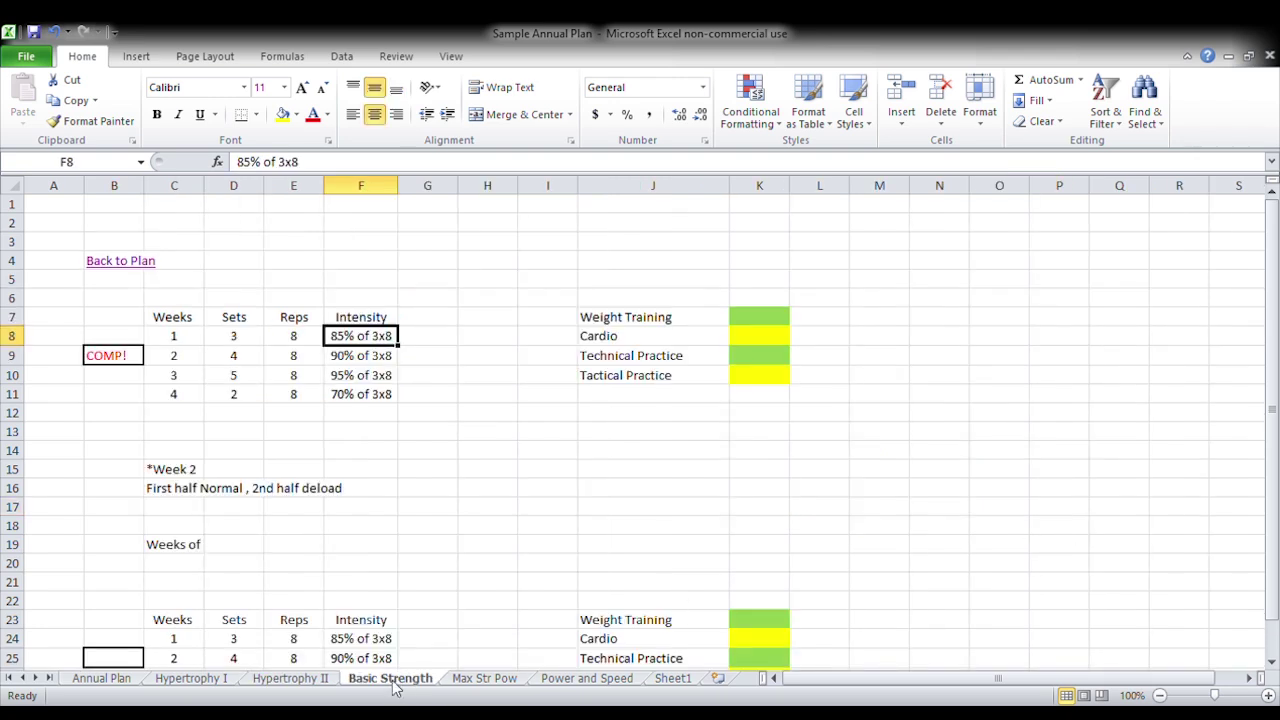
pyautogui.click(290, 679)
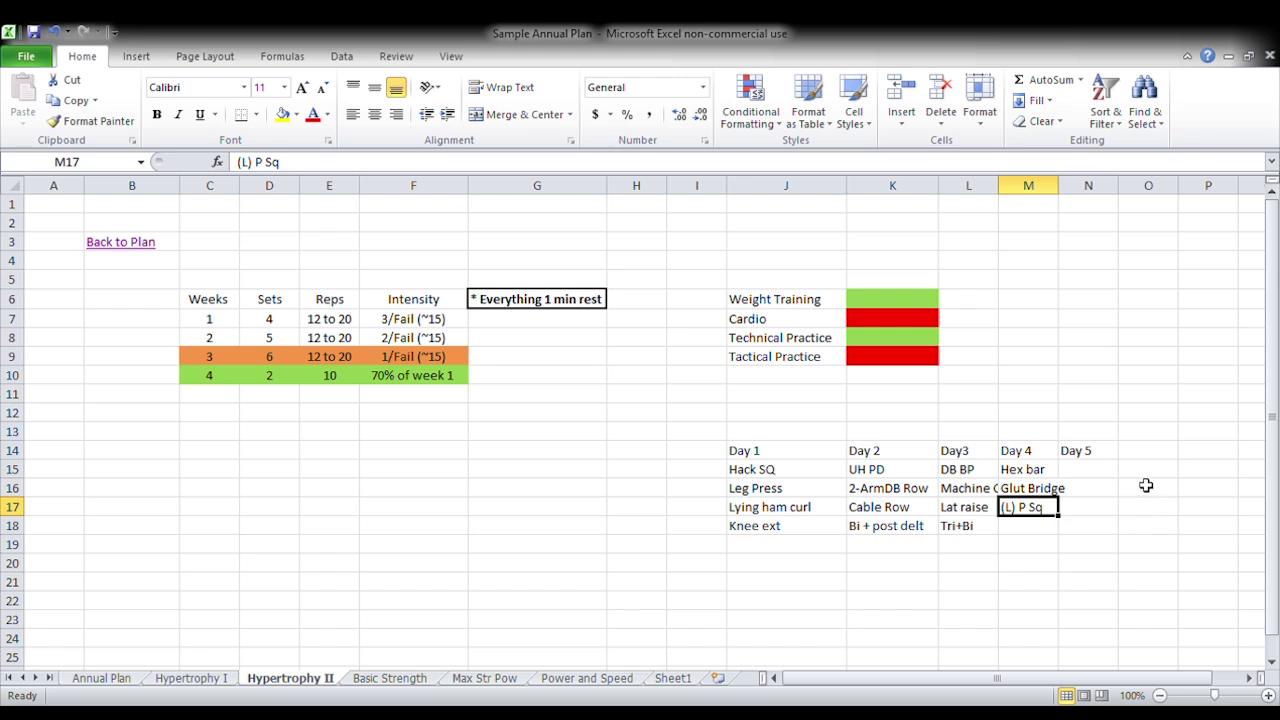
pyautogui.click(1034, 527)
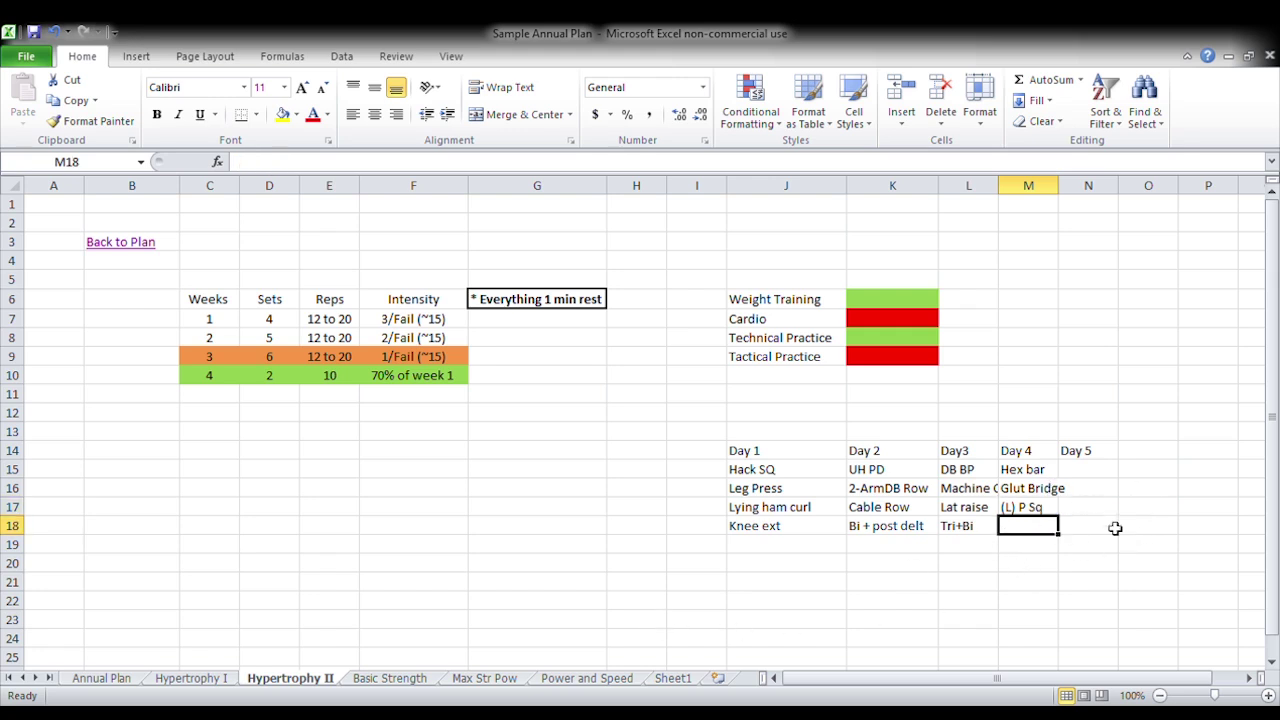
pyautogui.click(1094, 474)
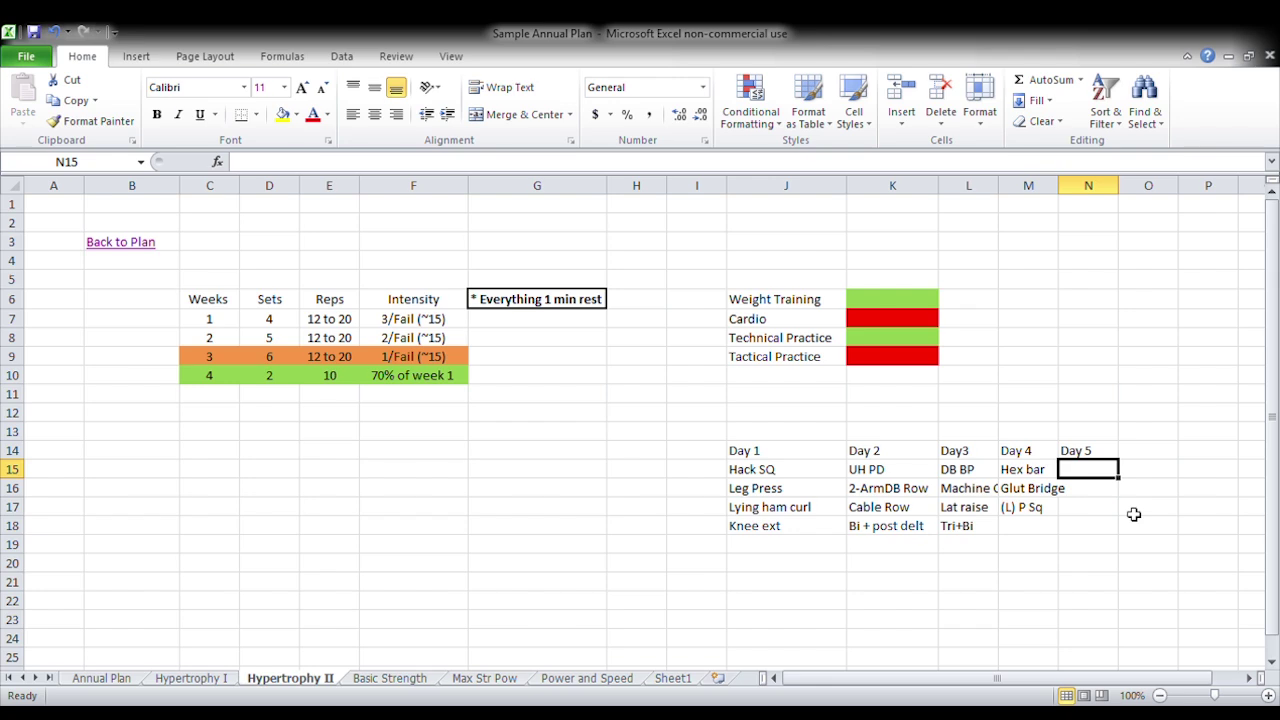
# Step: Enter DB OHP as the first Day 5 exercise in N15 on Hypertrophy II
pyautogui.write('DB')
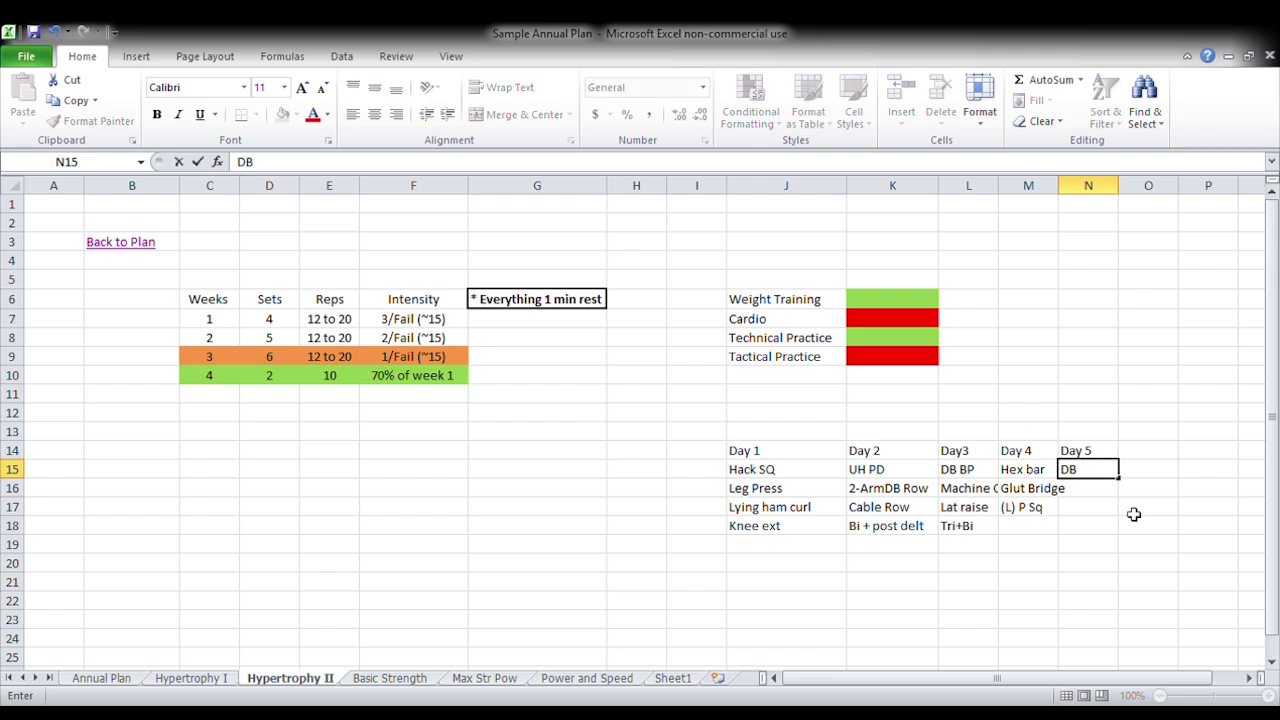
pyautogui.write(' OHP')
pyautogui.press('Return')
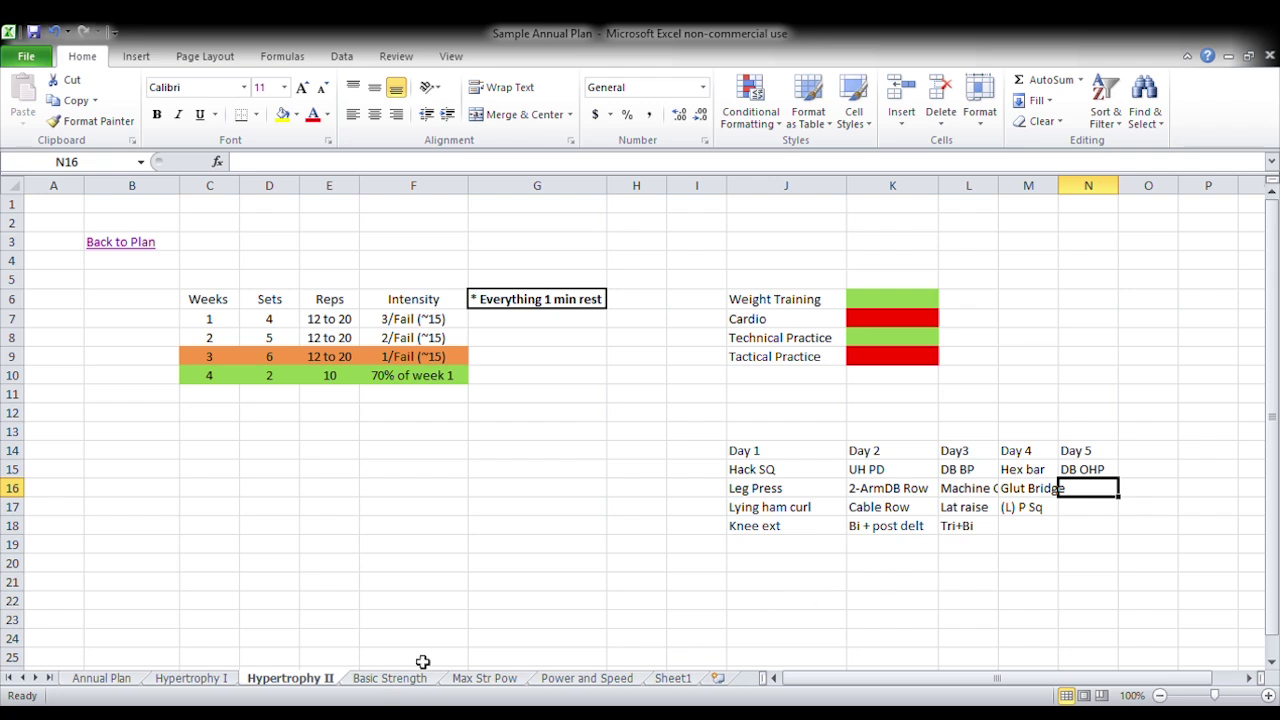
# Step: Check the Day 5 exercises on the Hypertrophy I sheet, and enter Cable Row in N16 on Hypertrophy II
pyautogui.click(188, 679)
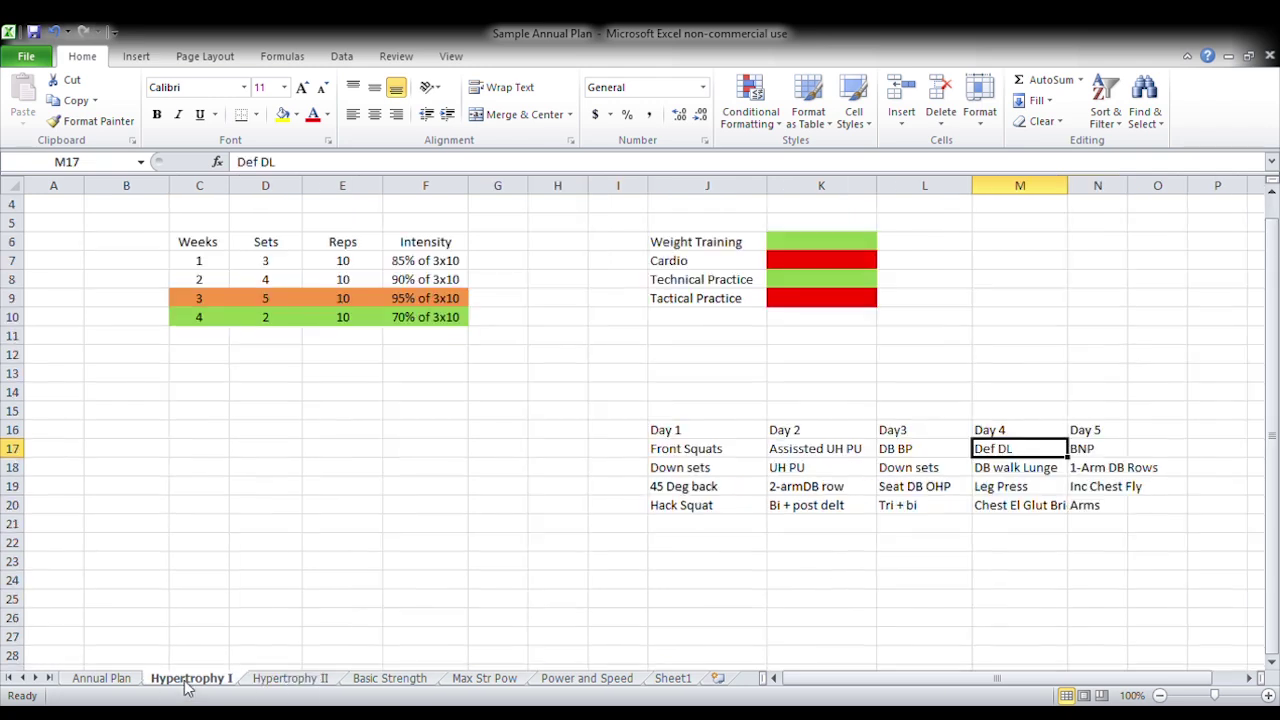
pyautogui.click(1119, 506)
pyautogui.click(1105, 488)
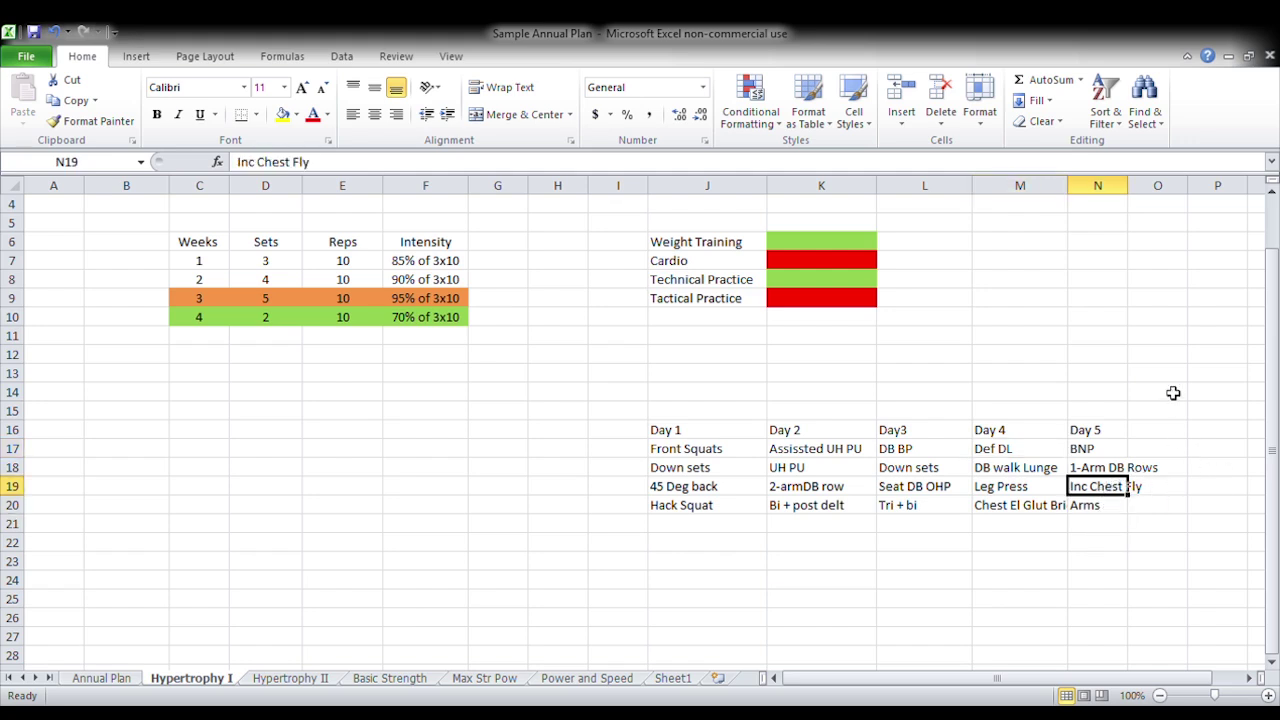
pyautogui.click(1112, 470)
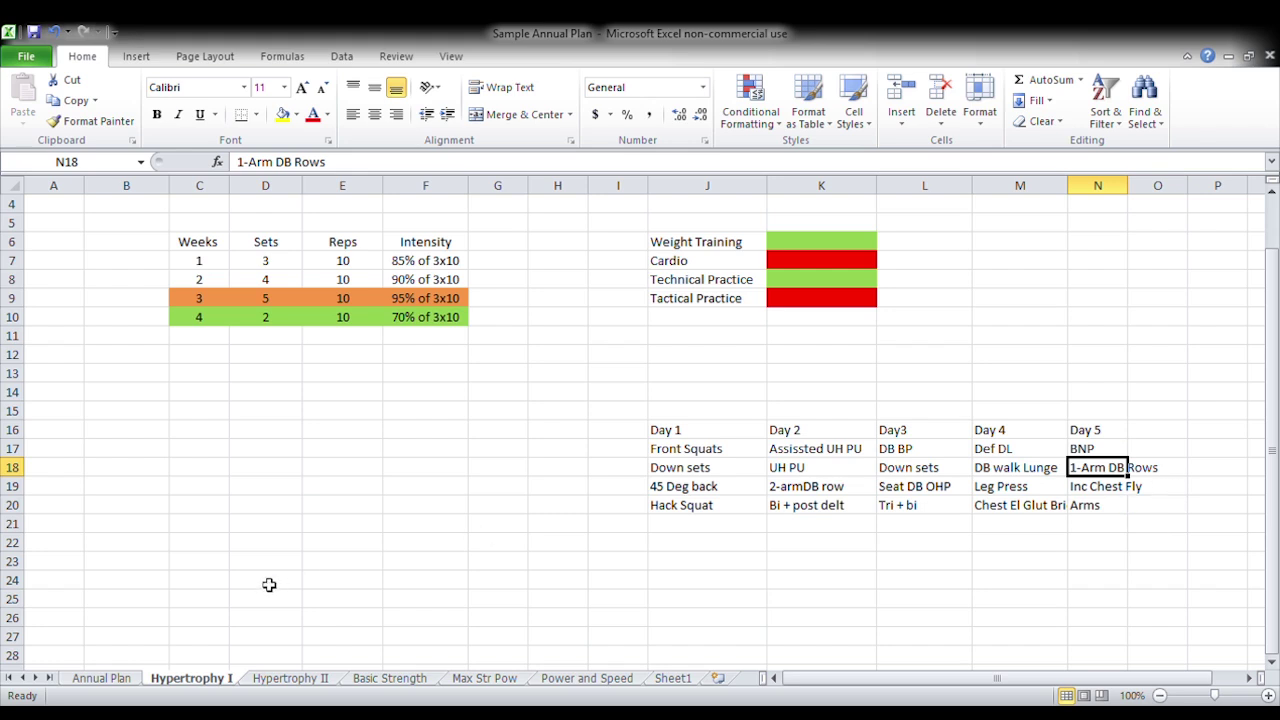
pyautogui.click(284, 684)
pyautogui.click(897, 514)
pyautogui.click(1078, 494)
pyautogui.write('Cable Row')
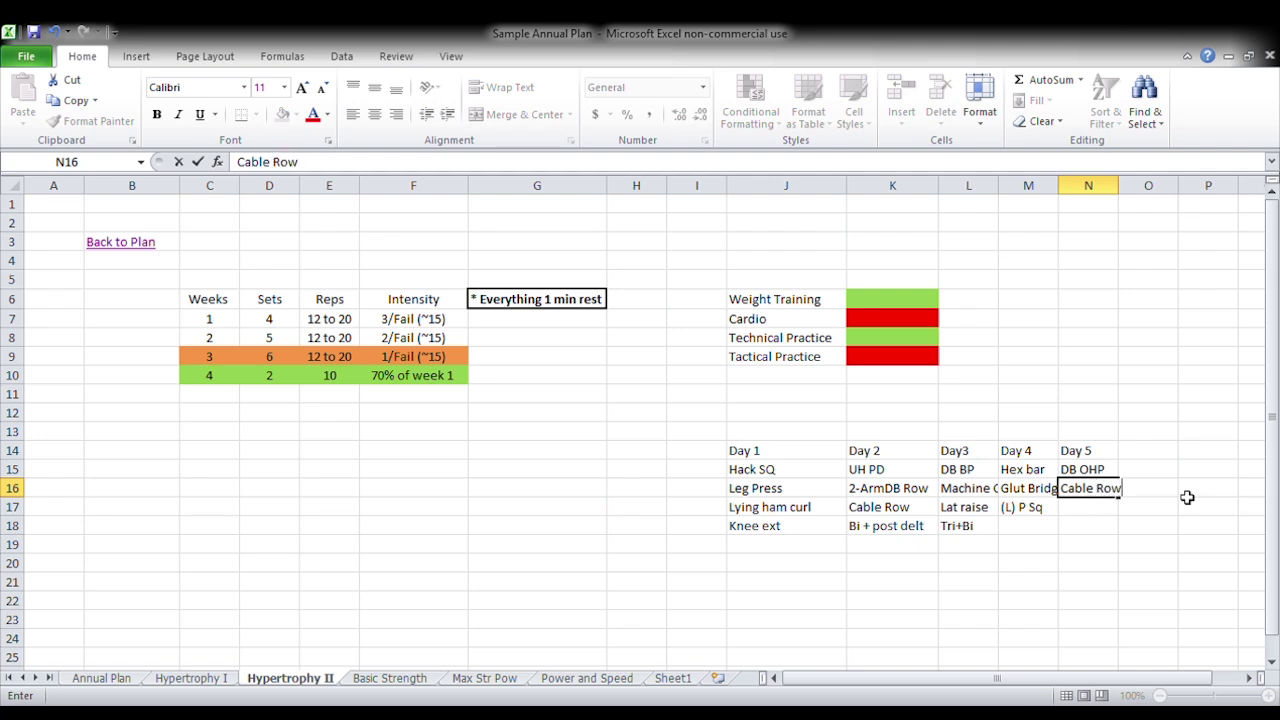
pyautogui.press('Return')
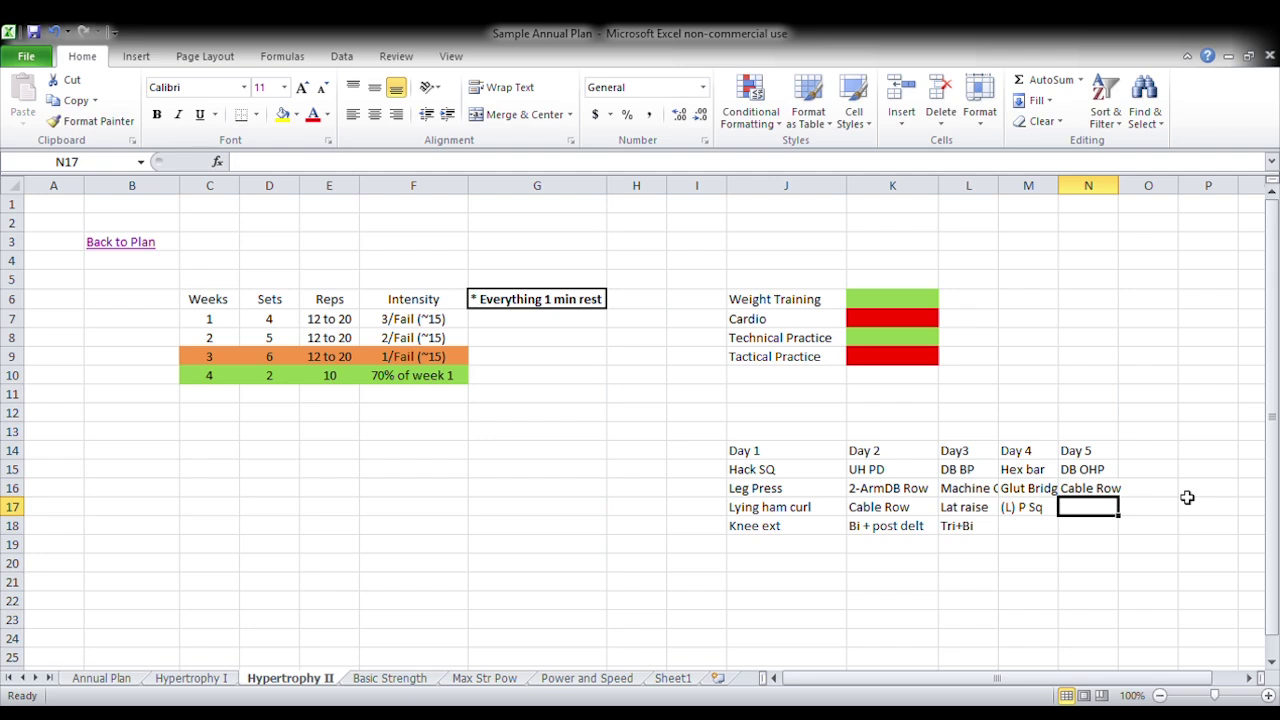
# Step: Enter Pushup as the third Day 5 exercise in N17
pyautogui.write('Push')
pyautogui.press('BackSpace')
pyautogui.write('sh')
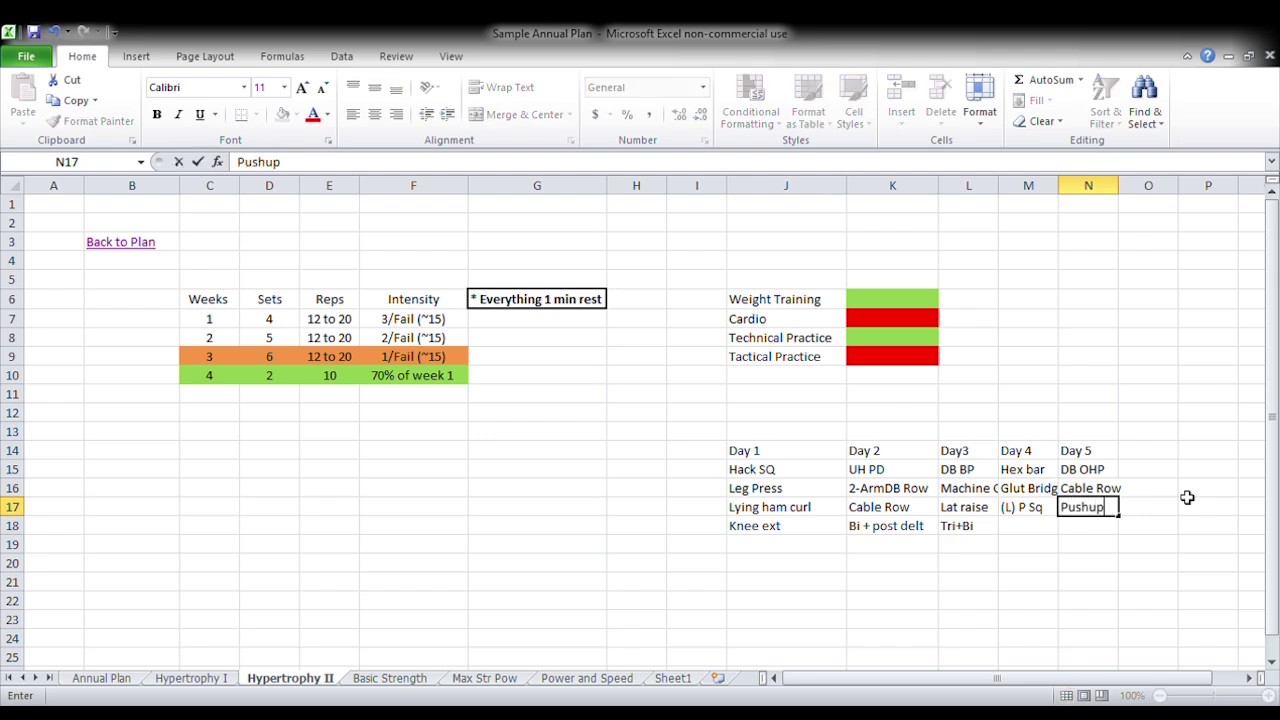
pyautogui.press('Return')
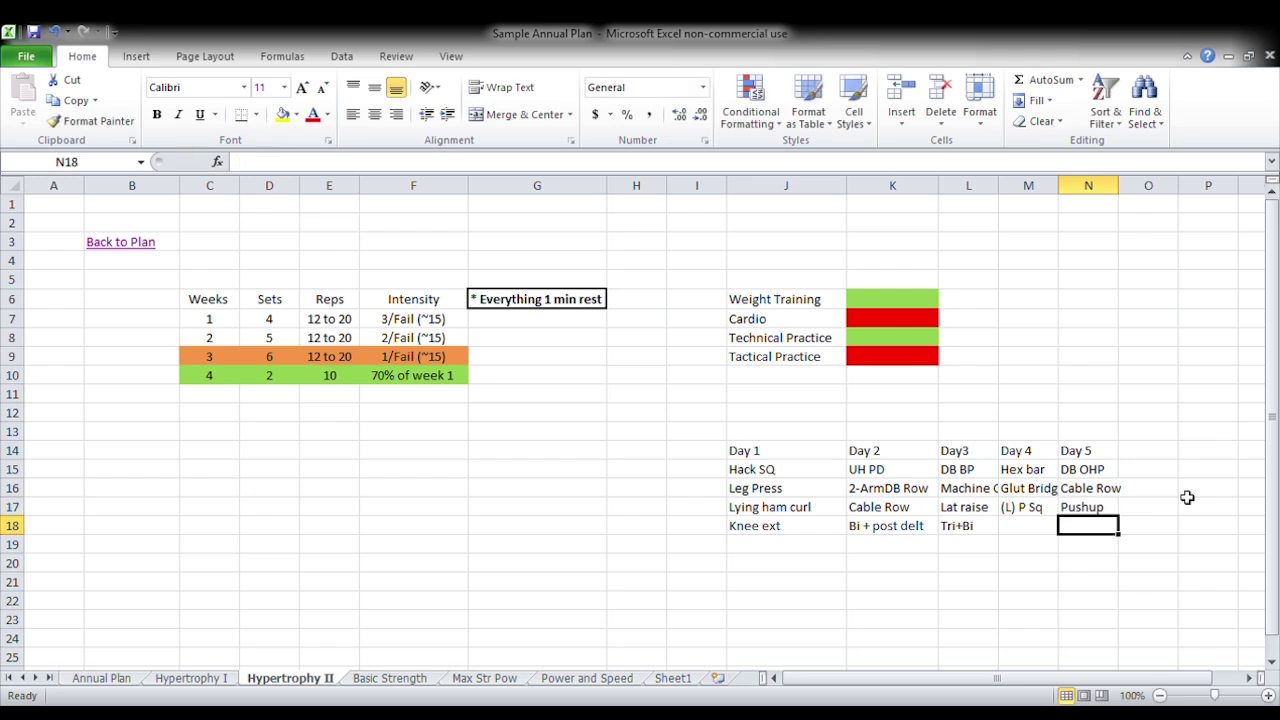
# Step: Consult the Hypertrophy I sheet, and enter arm as the fourth Day 5 exercise in N18 on Hypertrophy II
pyautogui.click(212, 680)
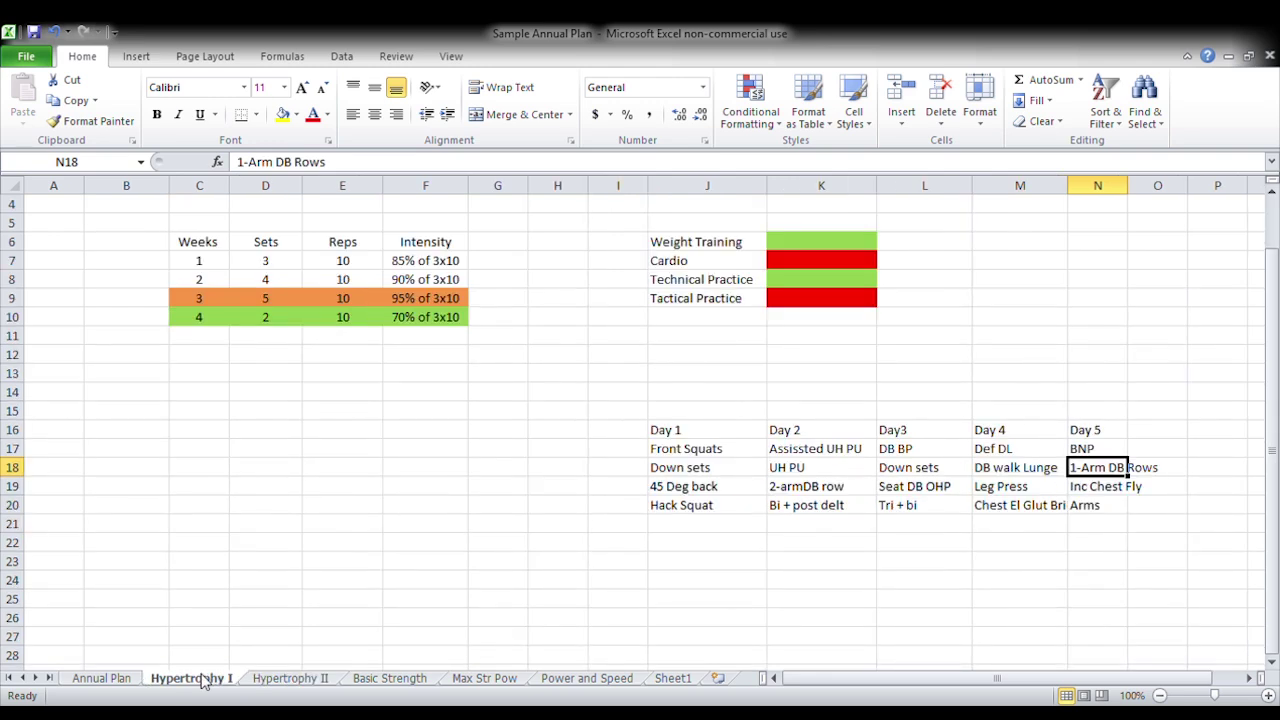
pyautogui.click(262, 667)
pyautogui.click(316, 680)
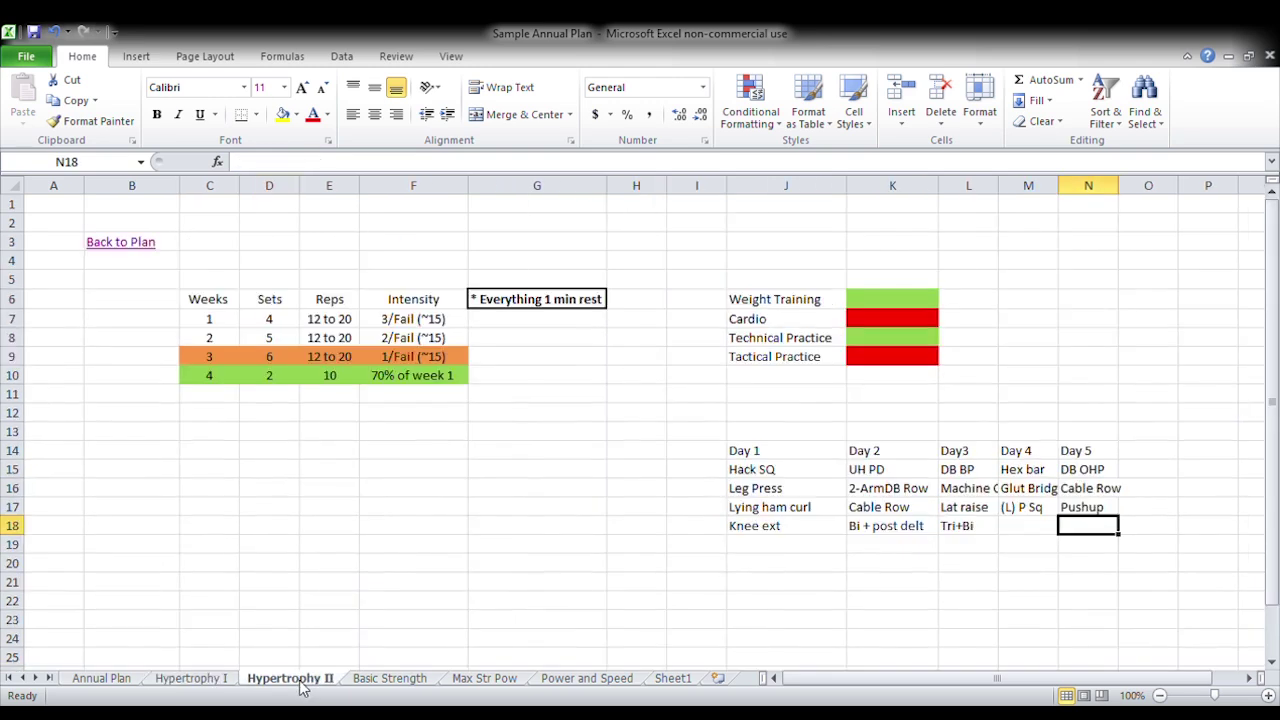
pyautogui.write('arm')
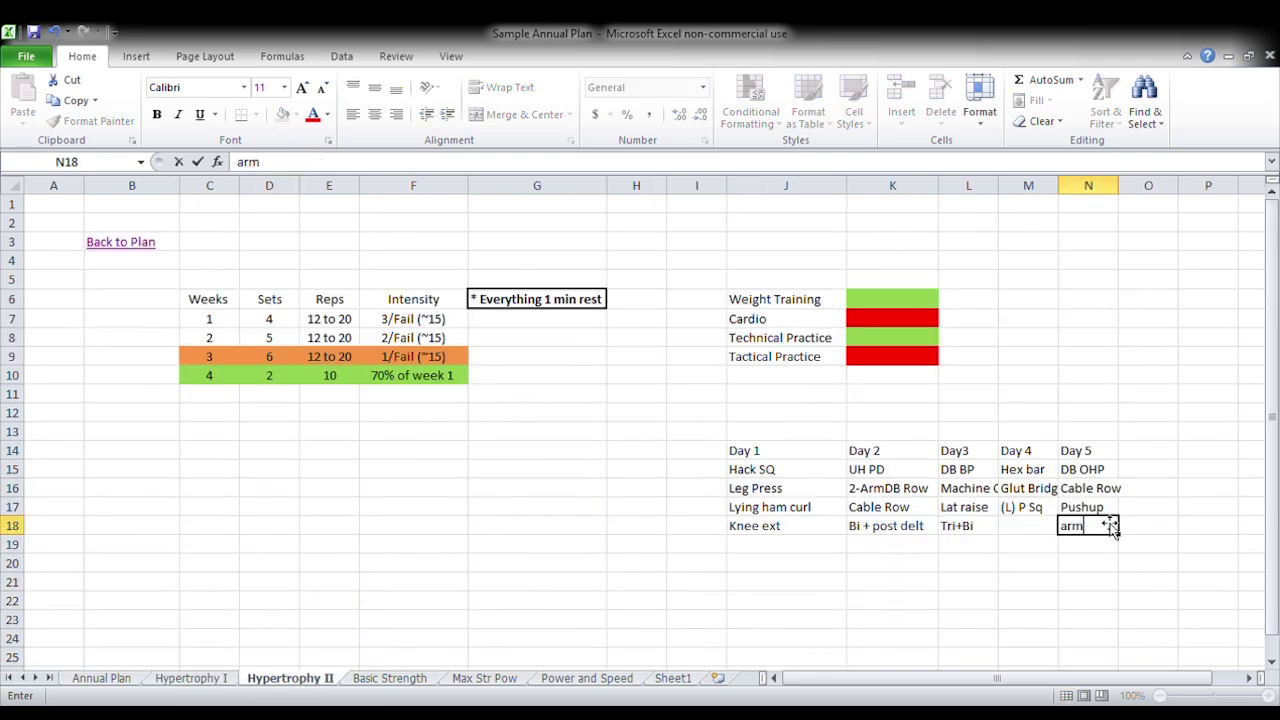
pyautogui.press('Return')
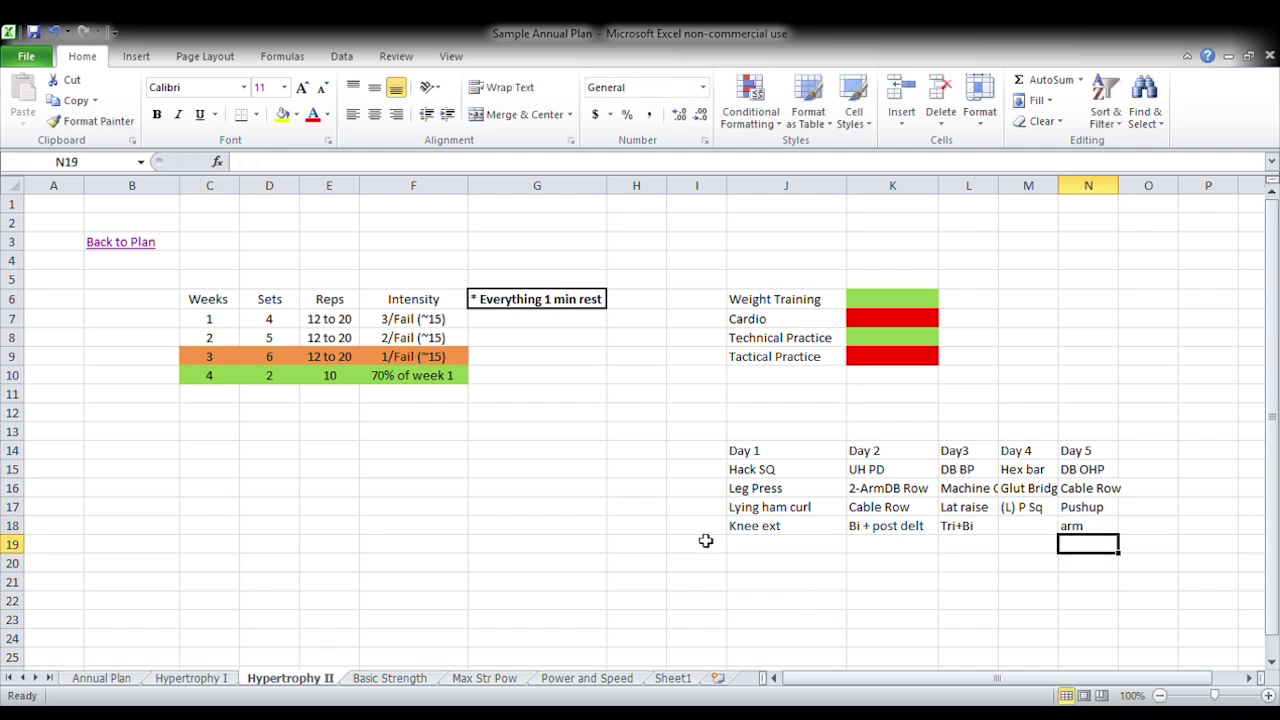
# Step: Compare the five-day exercise schedules on the Hypertrophy I and Hypertrophy II sheets, ending on the first Day 3 exercise in L15
pyautogui.click(212, 679)
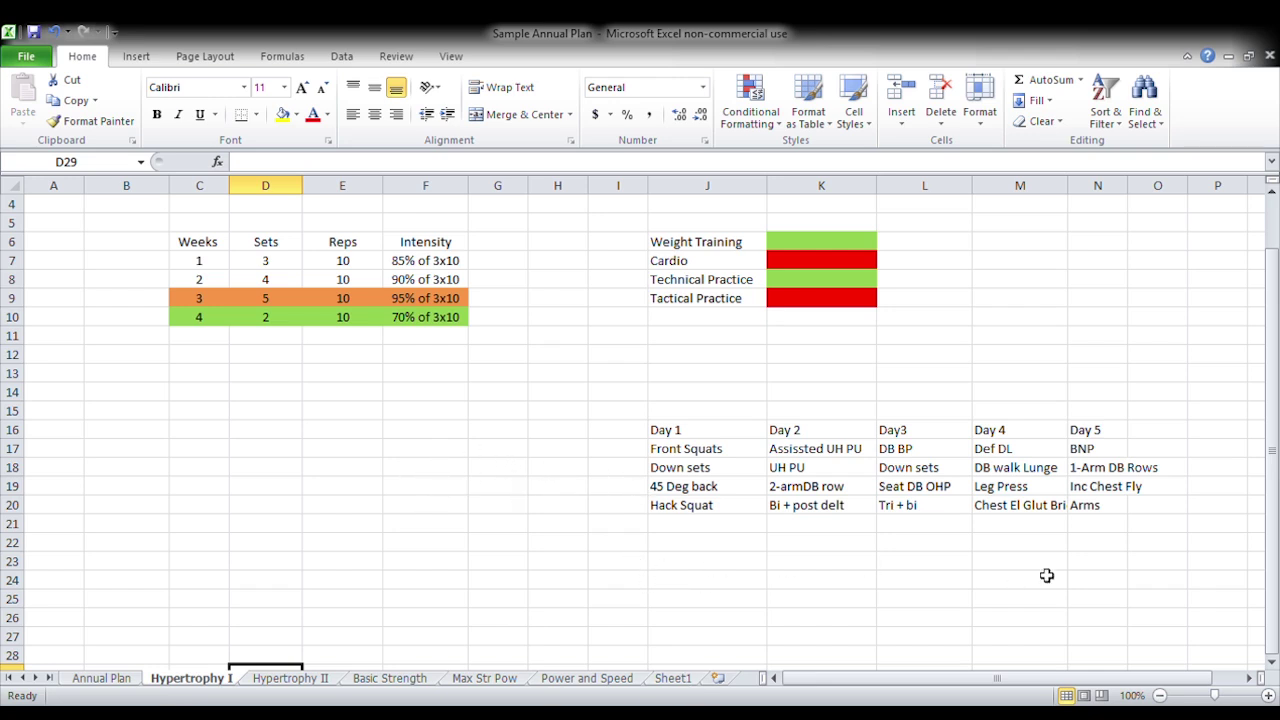
pyautogui.click(293, 679)
pyautogui.click(172, 680)
pyautogui.click(293, 679)
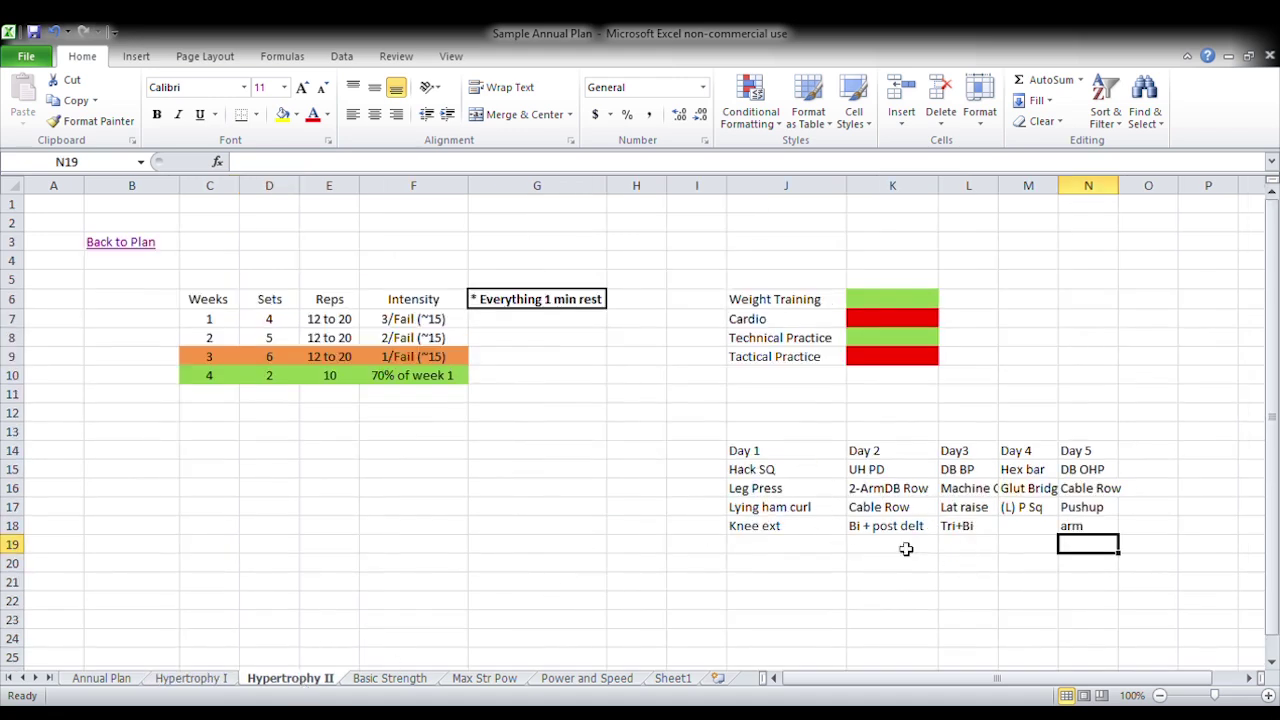
pyautogui.click(964, 472)
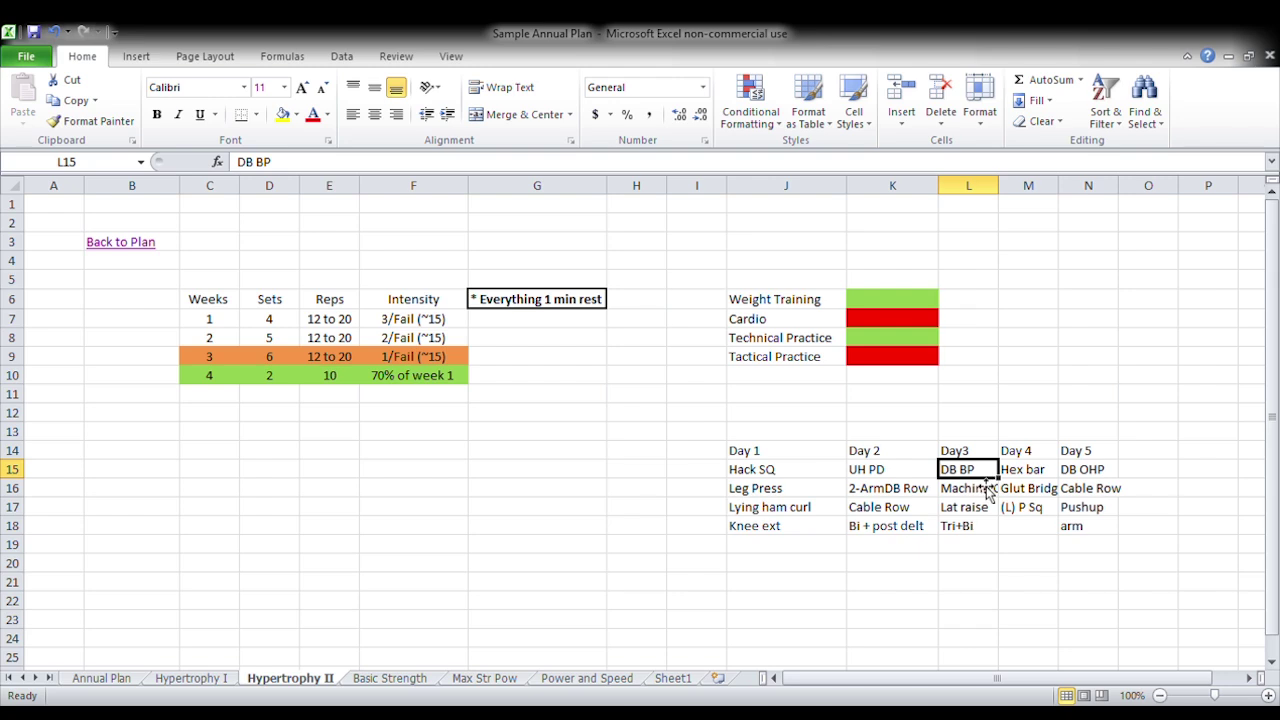
# Step: Look over the Basic Strength sheet, and compare the Hypertrophy and Strength exercise columns on Sheet1
pyautogui.click(406, 686)
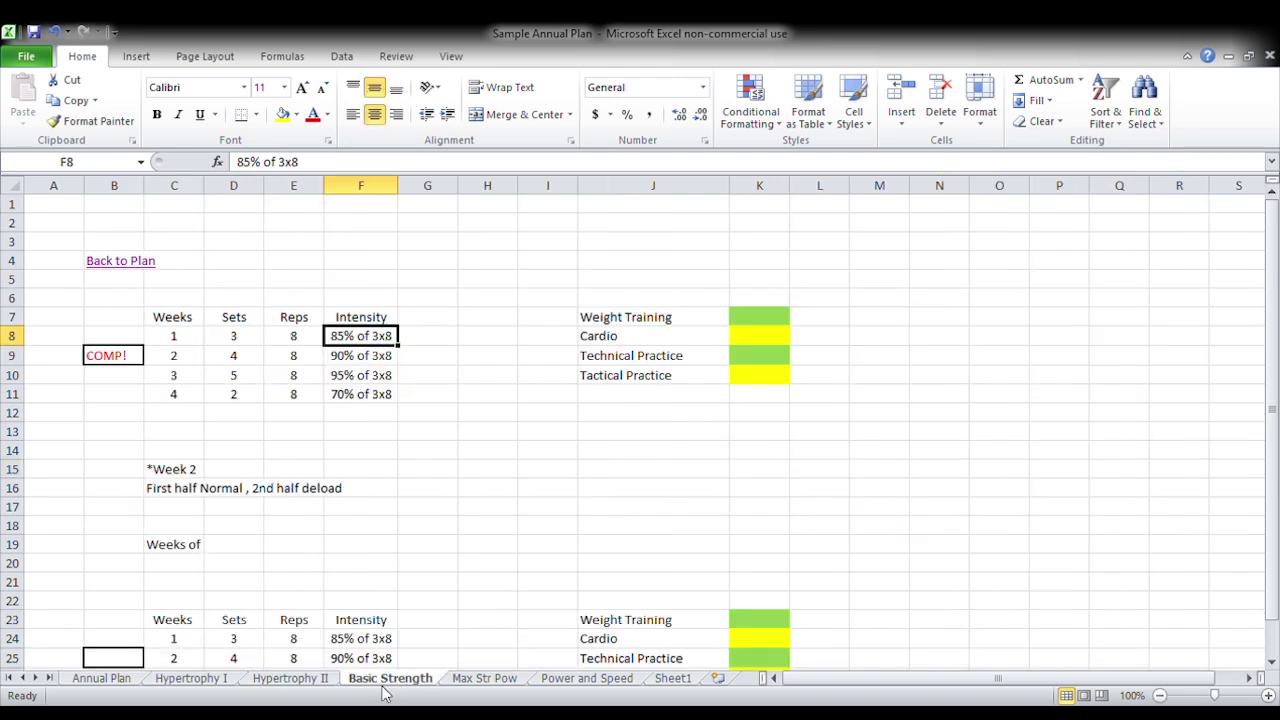
pyautogui.scroll(-6, 451, 531)
pyautogui.scroll(6, 447, 533)
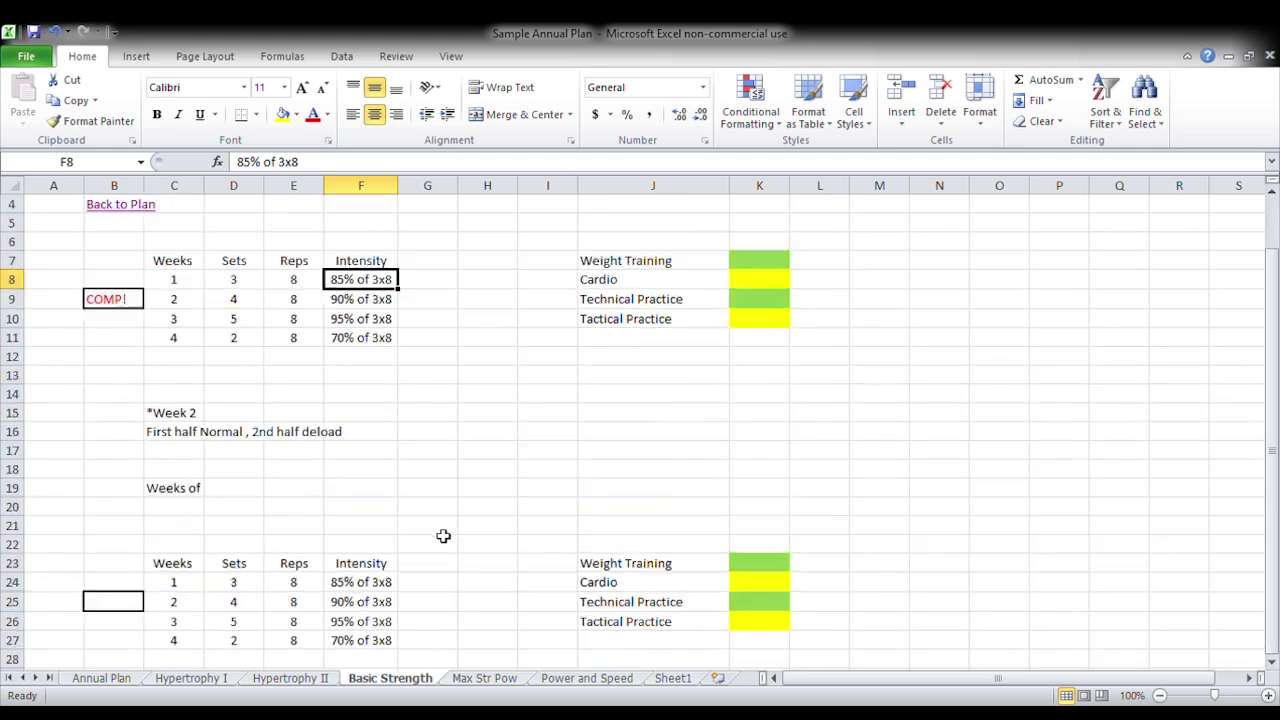
pyautogui.scroll(-3, 475, 546)
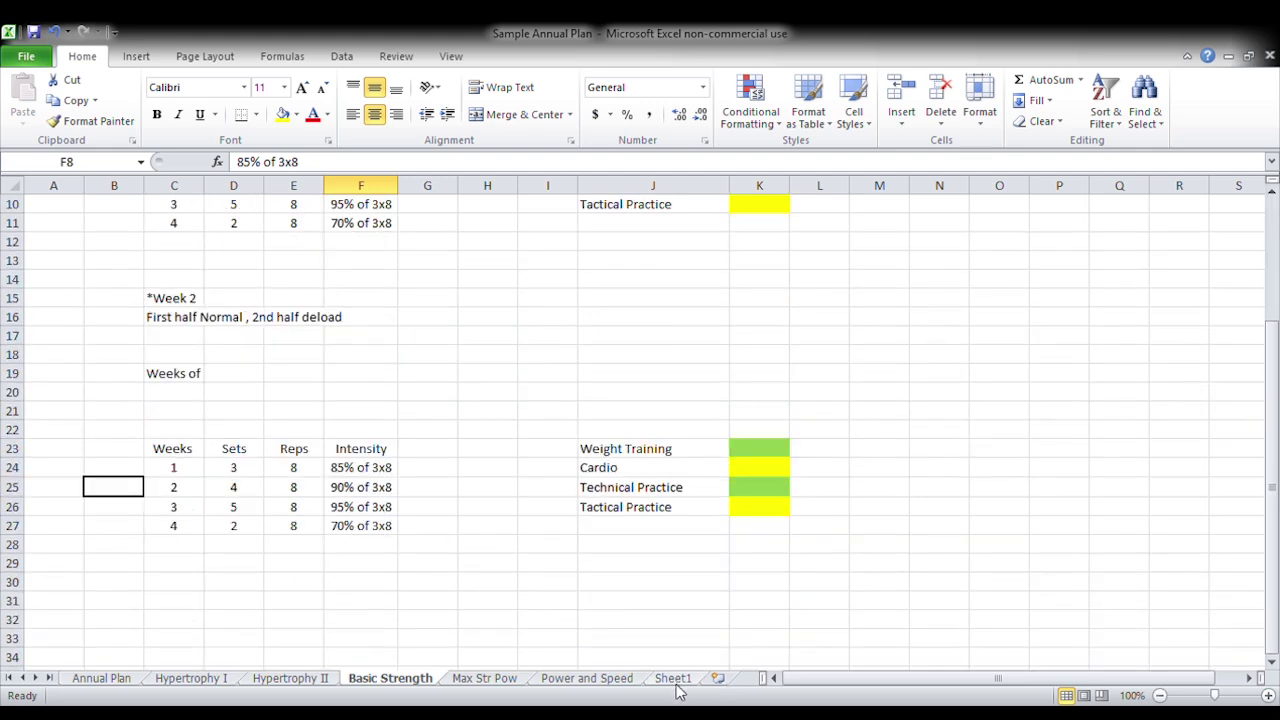
pyautogui.click(670, 679)
pyautogui.click(774, 582)
pyautogui.click(776, 186)
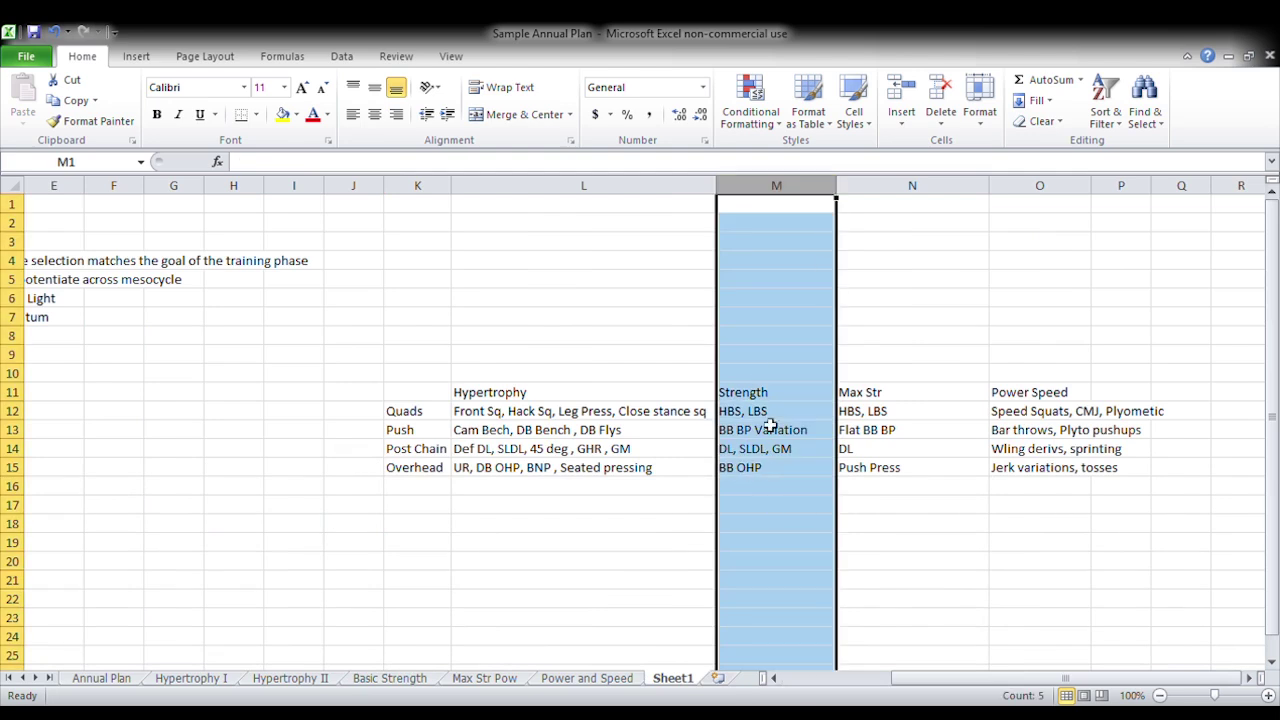
pyautogui.click(637, 190)
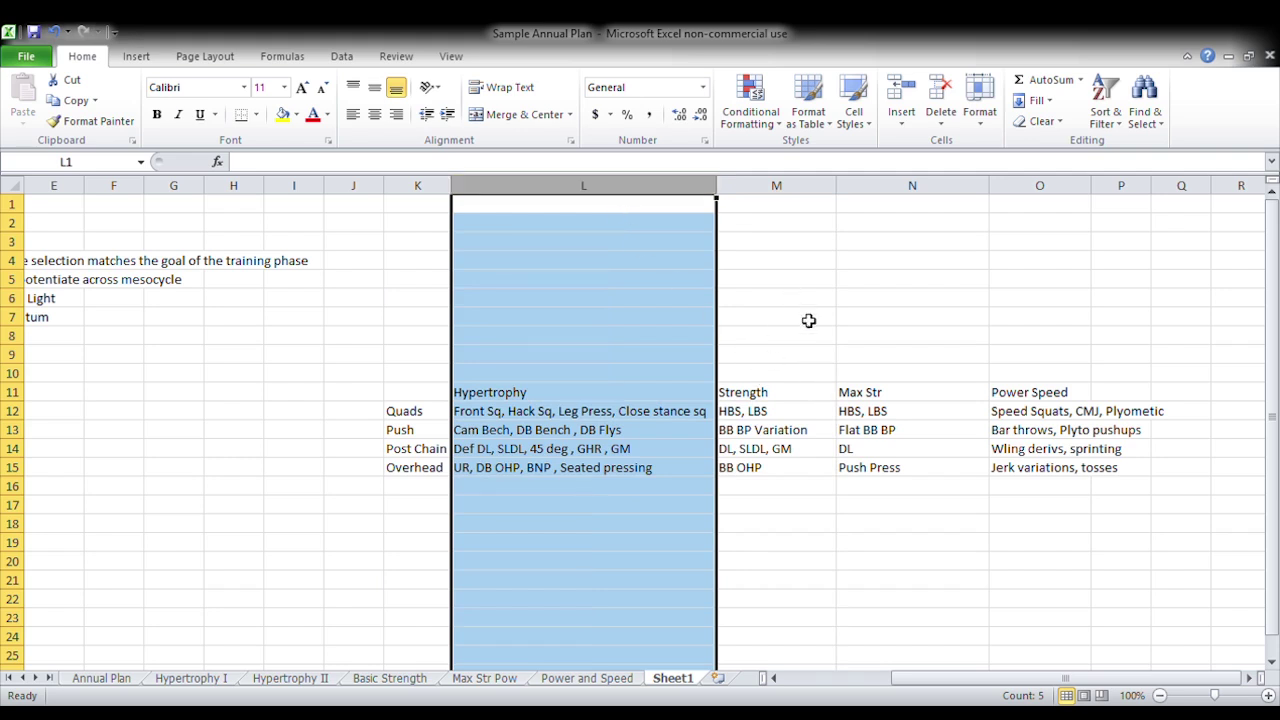
pyautogui.click(800, 192)
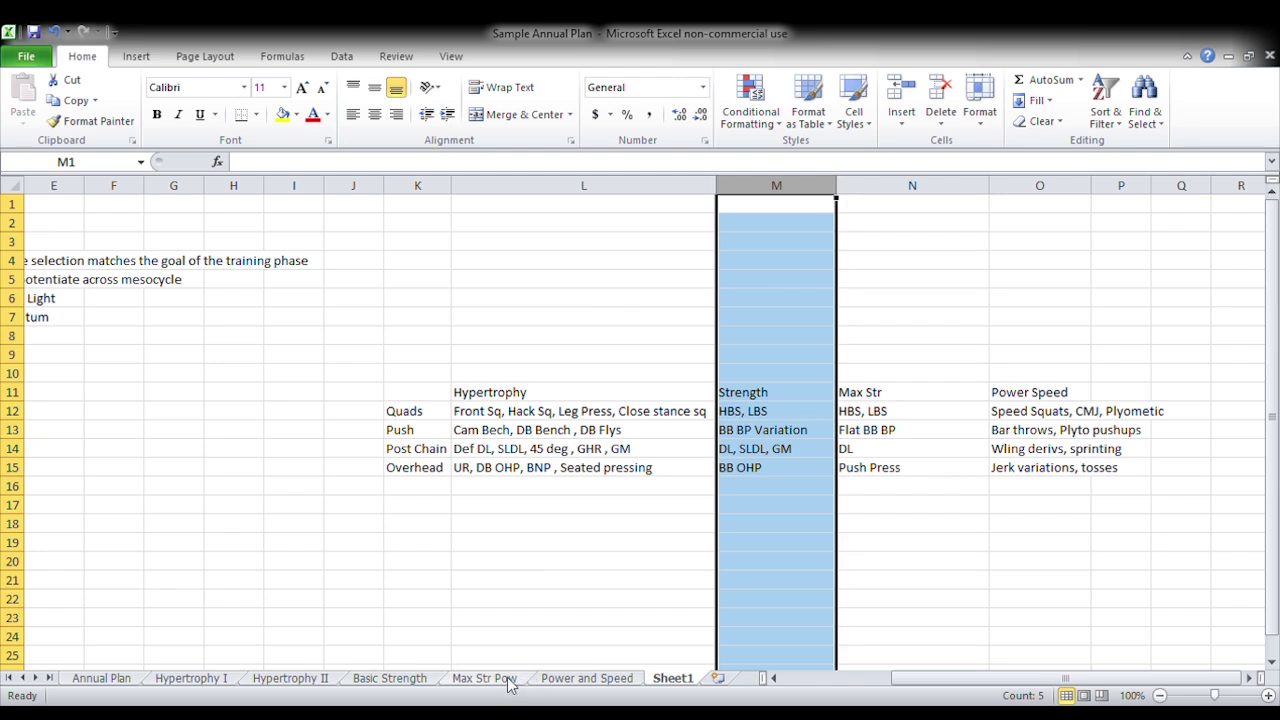
# Step: Return to the Basic Strength sheet and enter the header Day 1 in J31, below the second training block
pyautogui.click(424, 679)
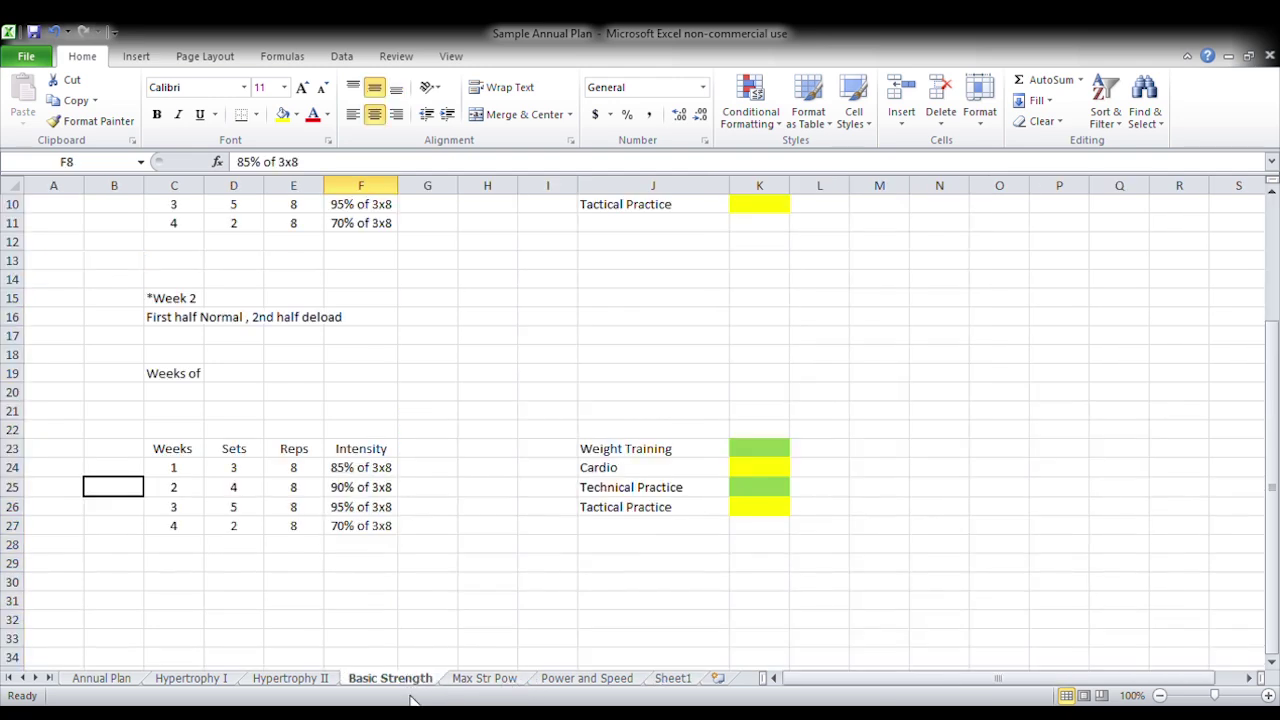
pyautogui.scroll(2, 913, 440)
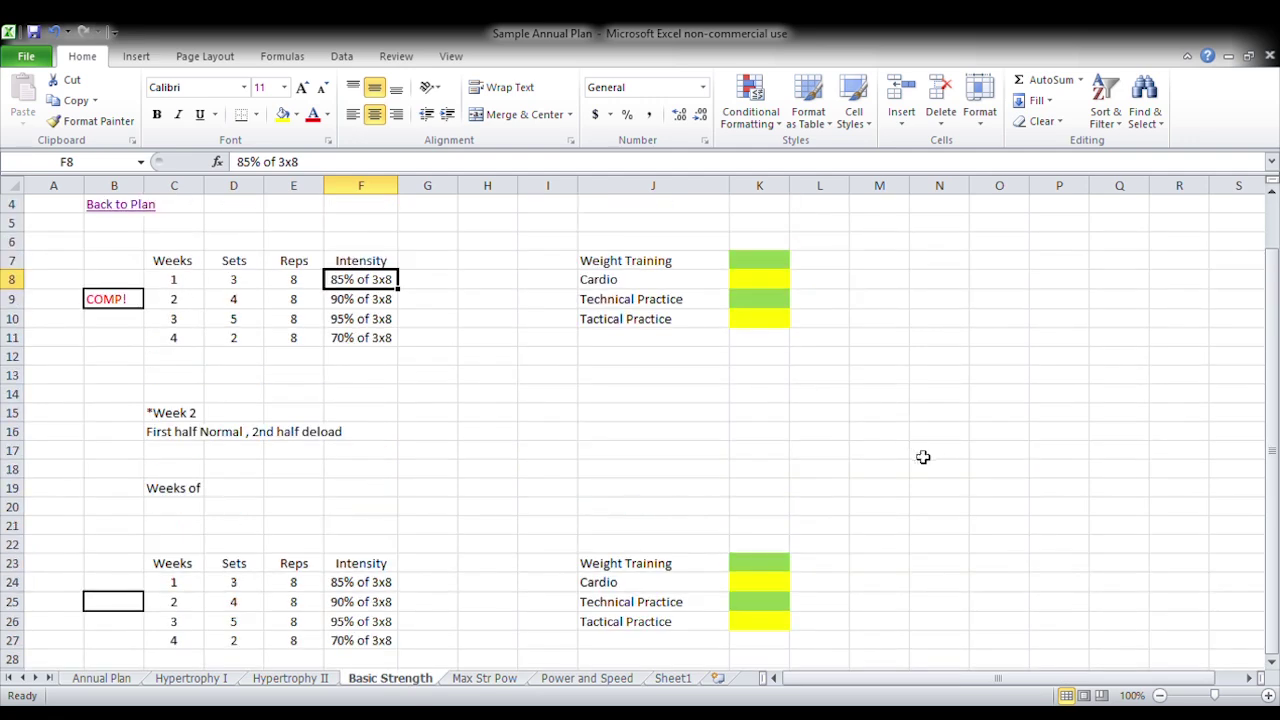
pyautogui.scroll(-2, 955, 497)
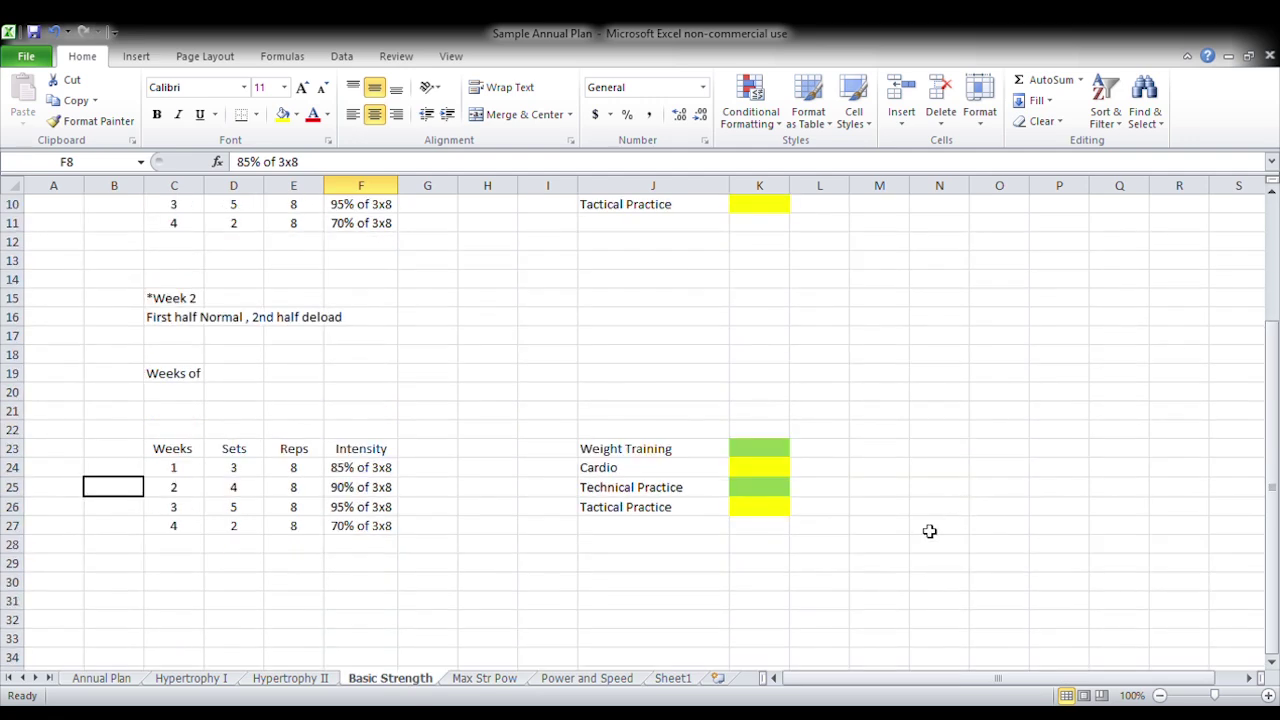
pyautogui.scroll(-3, 852, 504)
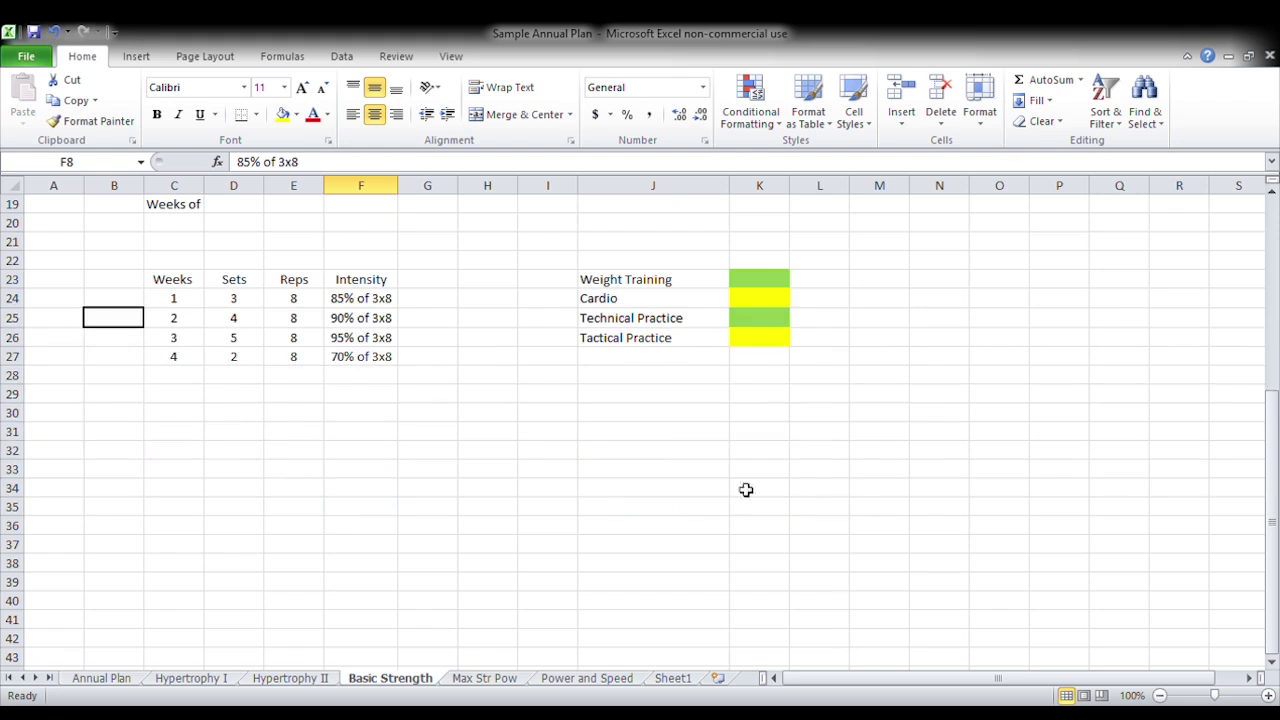
pyautogui.click(556, 433)
pyautogui.click(600, 434)
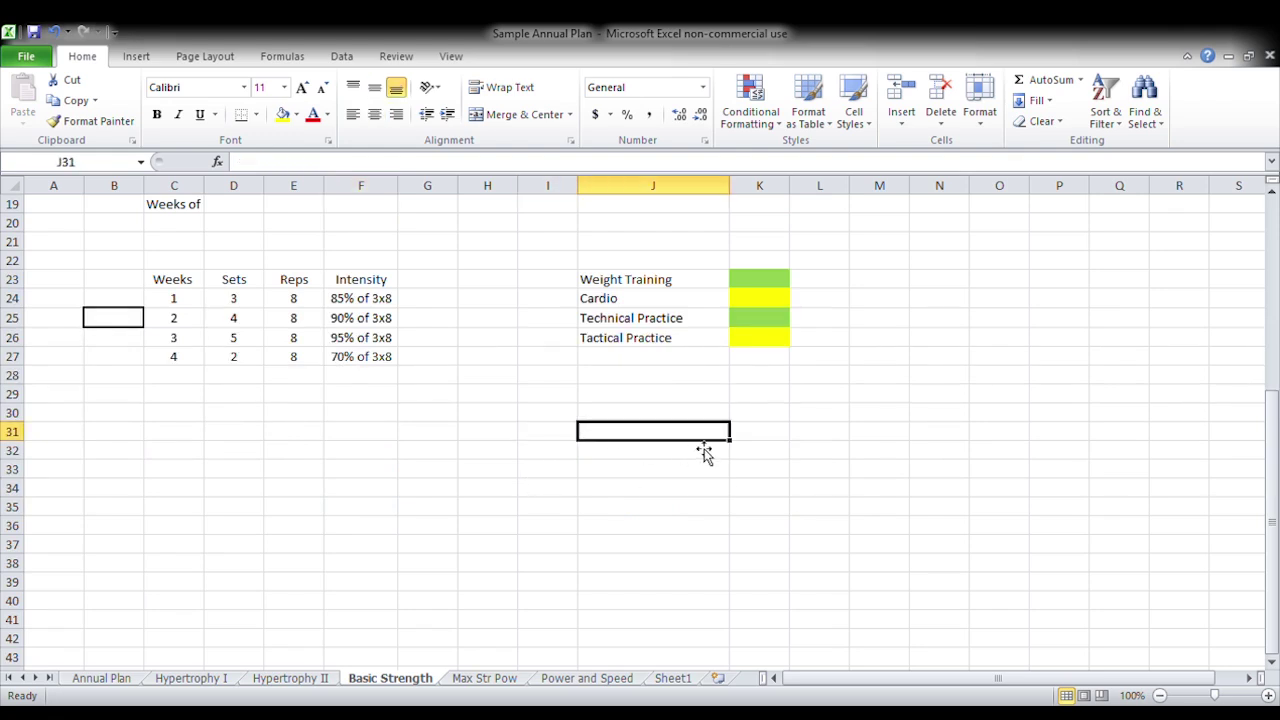
pyautogui.write('Day 1')
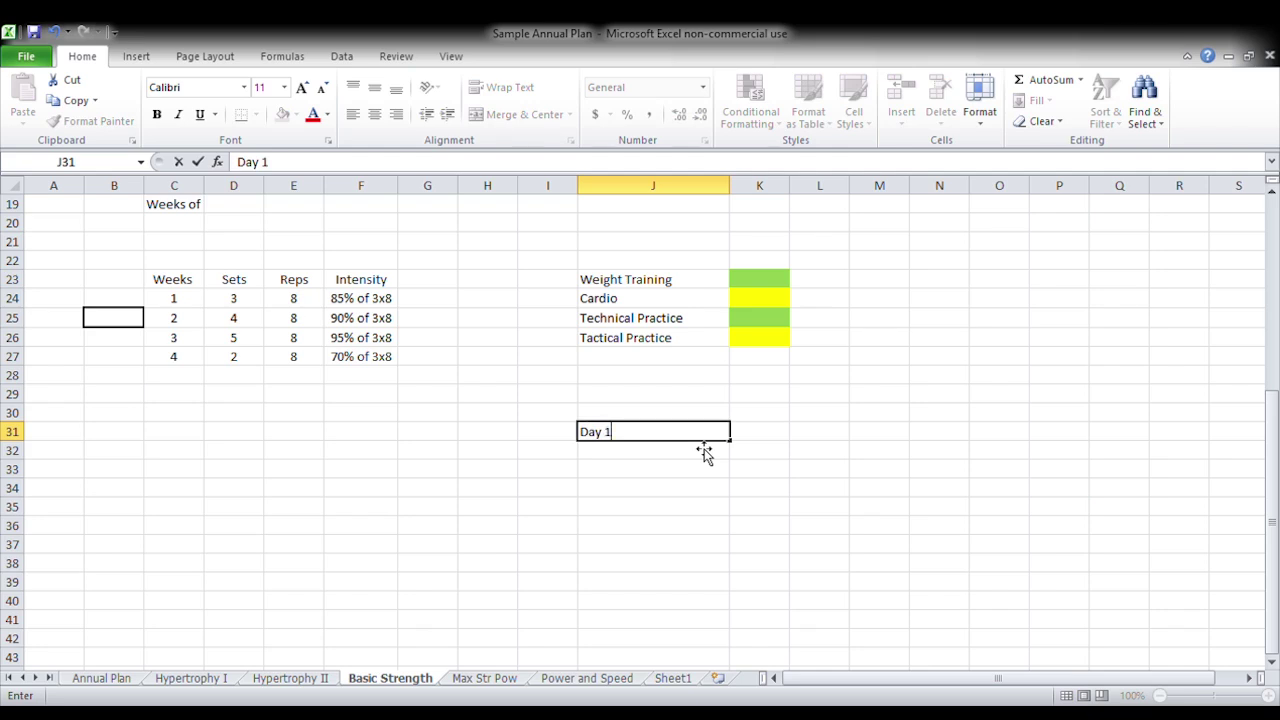
pyautogui.press('Tab')
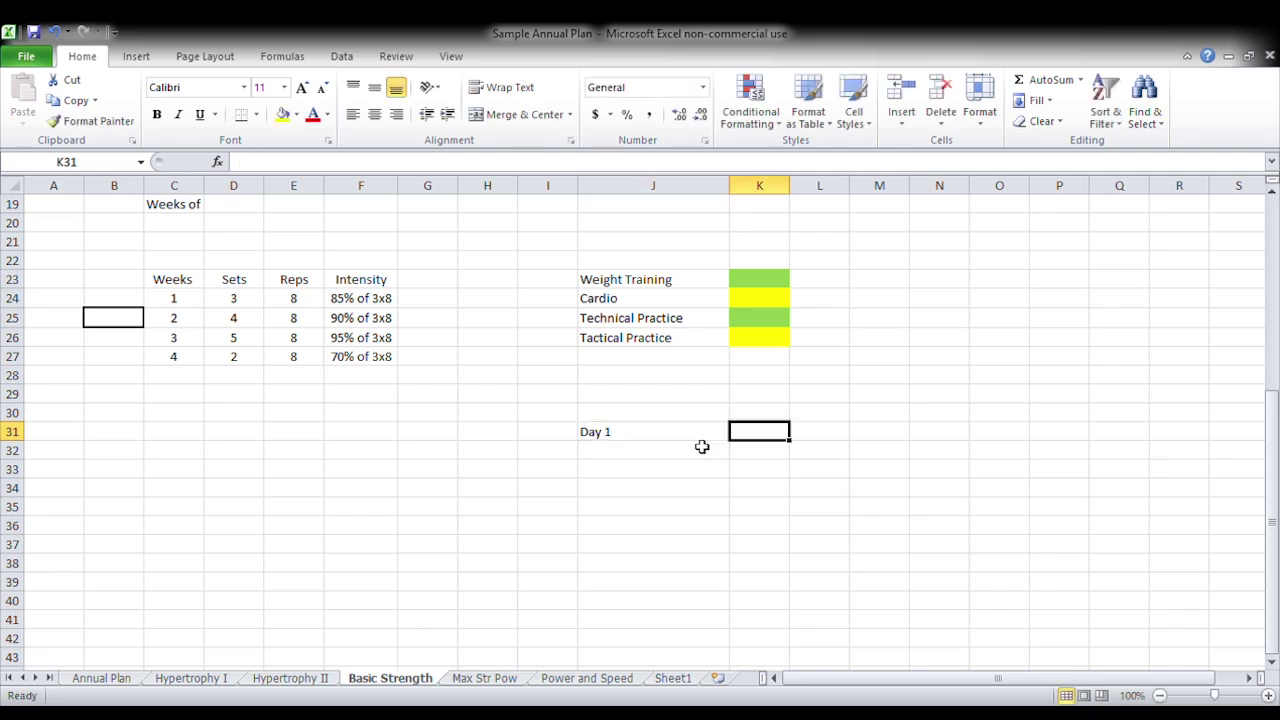
# Step: Widen columns K to M, and enter the headers Day 2, Day 3 and Day 4 in K31 through M31
pyautogui.moveTo(789, 186); pyautogui.dragTo(1017, 200)
pyautogui.write('Day 2')
pyautogui.press('Tab')
pyautogui.write('Day ')
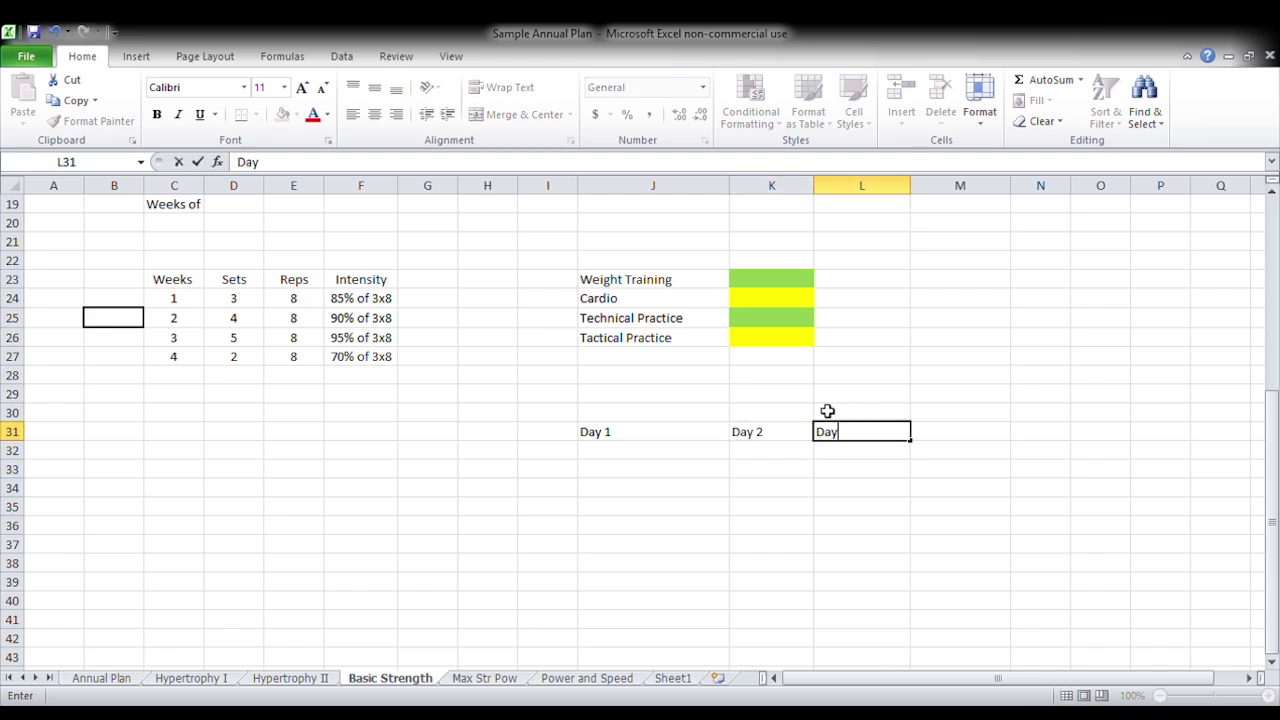
pyautogui.write('3')
pyautogui.press('Tab')
pyautogui.write('D')
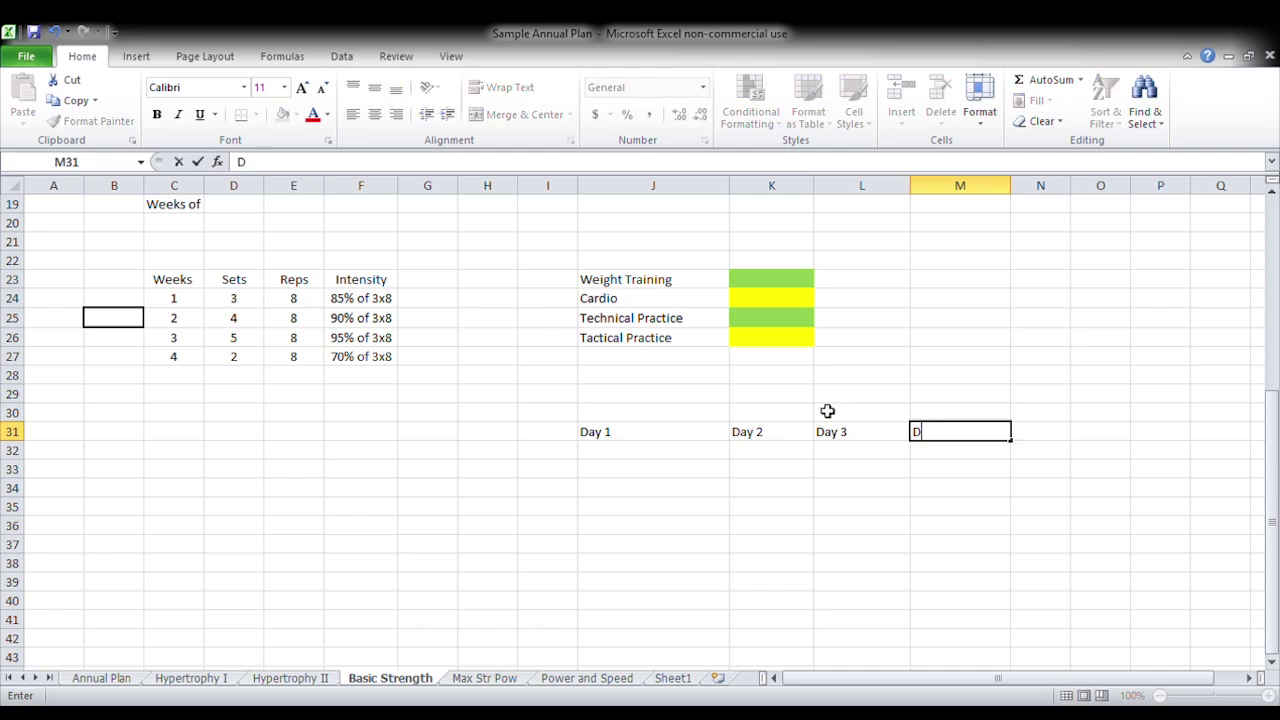
pyautogui.write('ay')
pyautogui.write(' 3')
pyautogui.press('BackSpace')
pyautogui.write('4')
pyautogui.press('Return')
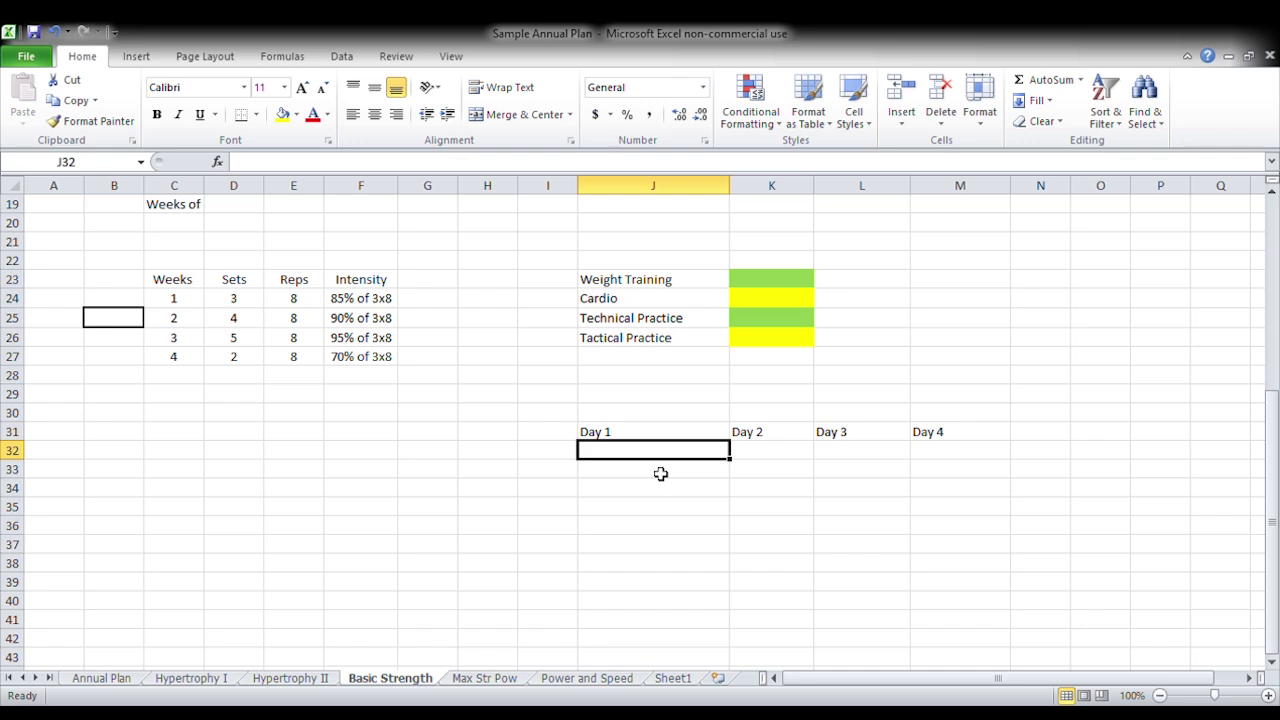
# Step: Enter High Bar Sq as the first Day 1 exercise in J32, and check it against the week 1 intensity
pyautogui.write('High')
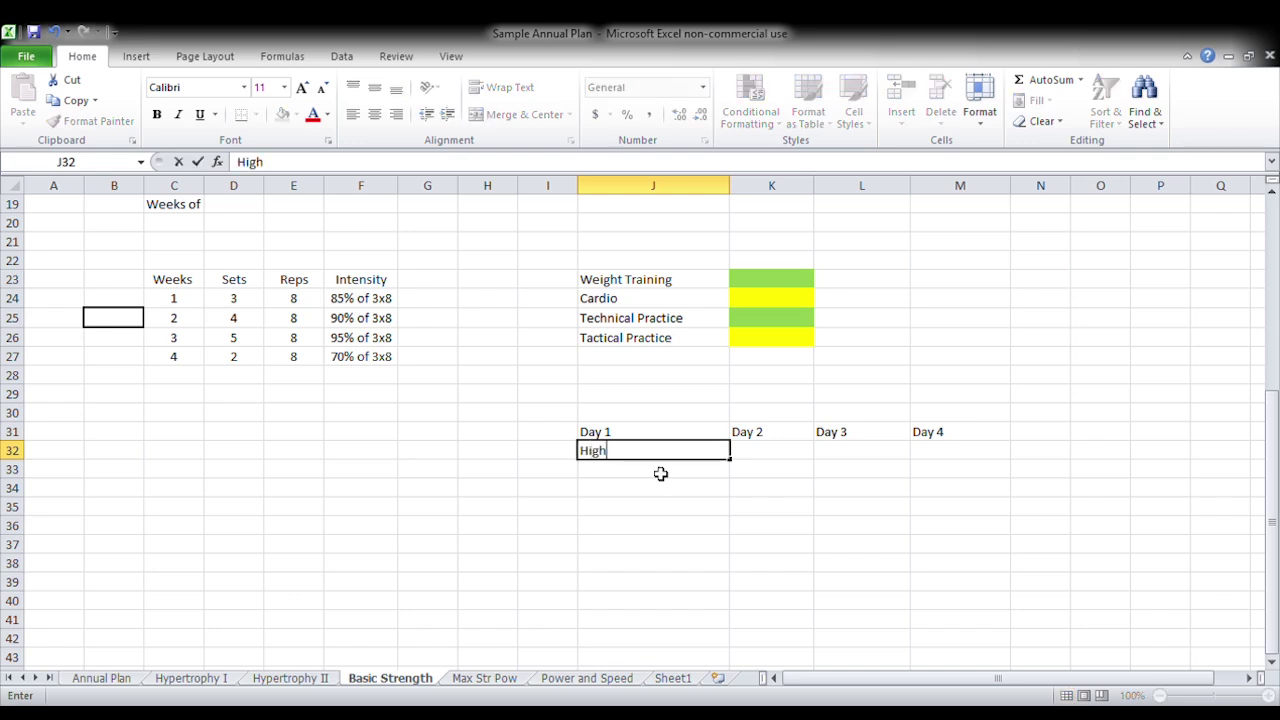
pyautogui.write(' Bar Sq')
pyautogui.press('Return')
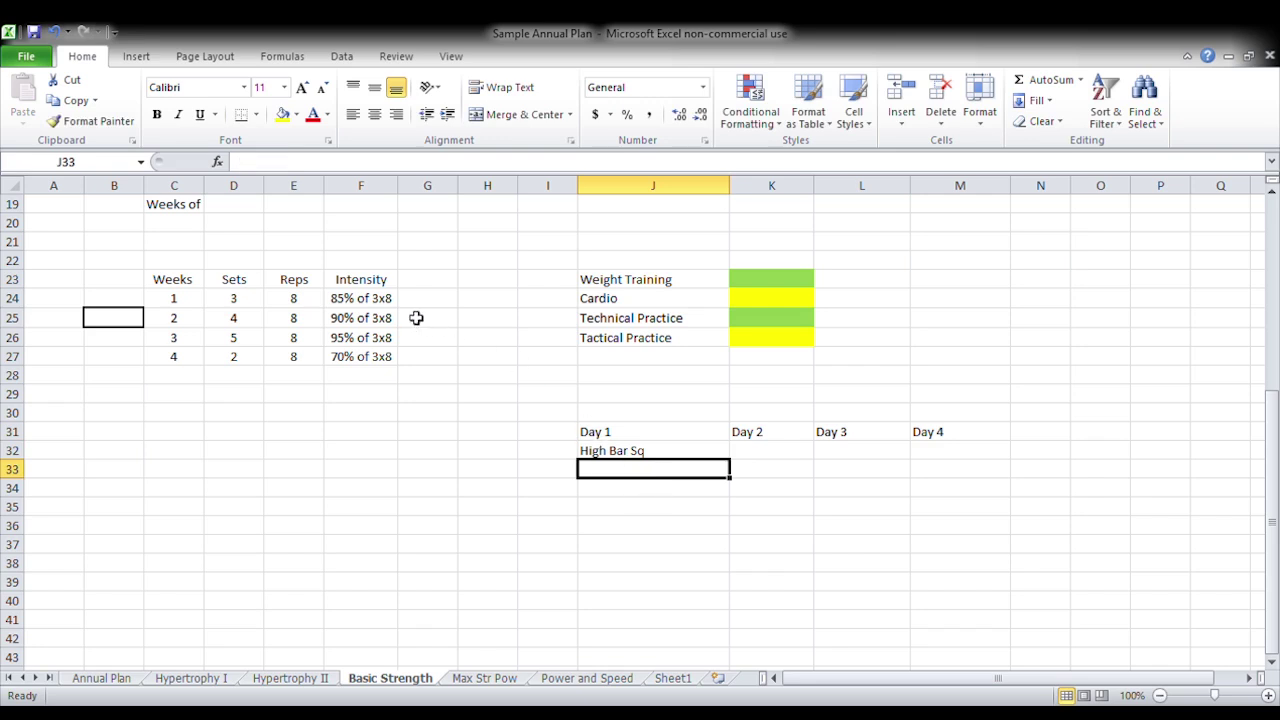
pyautogui.click(392, 300)
pyautogui.click(616, 451)
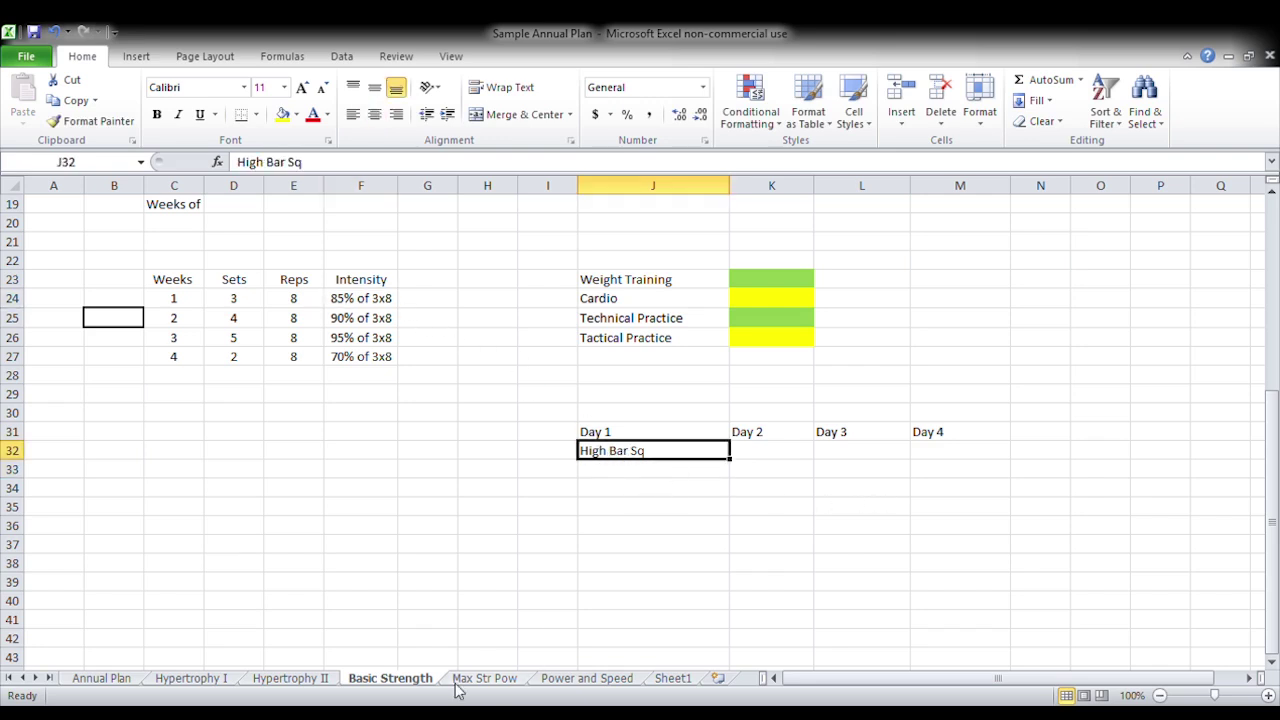
# Step: Check the Hypertrophy II schedule, and enter Down Sets in J33 and GM in J34 under Day 1 on the Basic Strength sheet
pyautogui.click(290, 678)
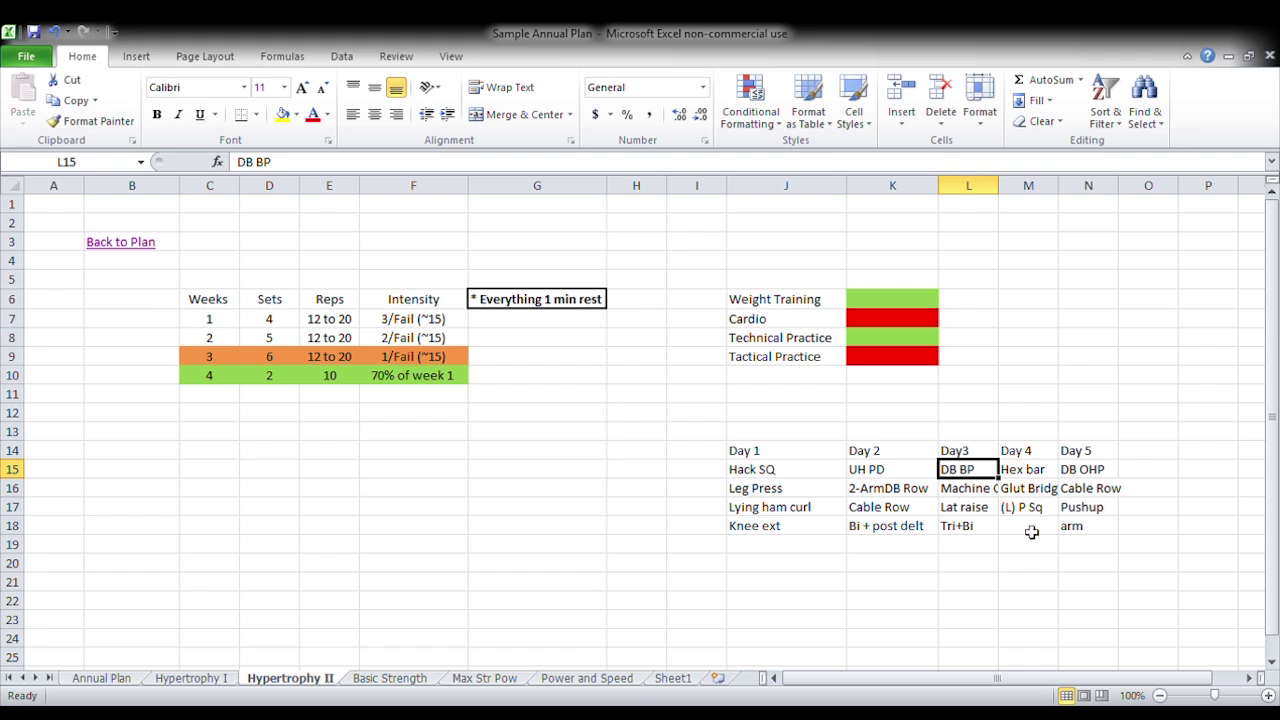
pyautogui.click(396, 680)
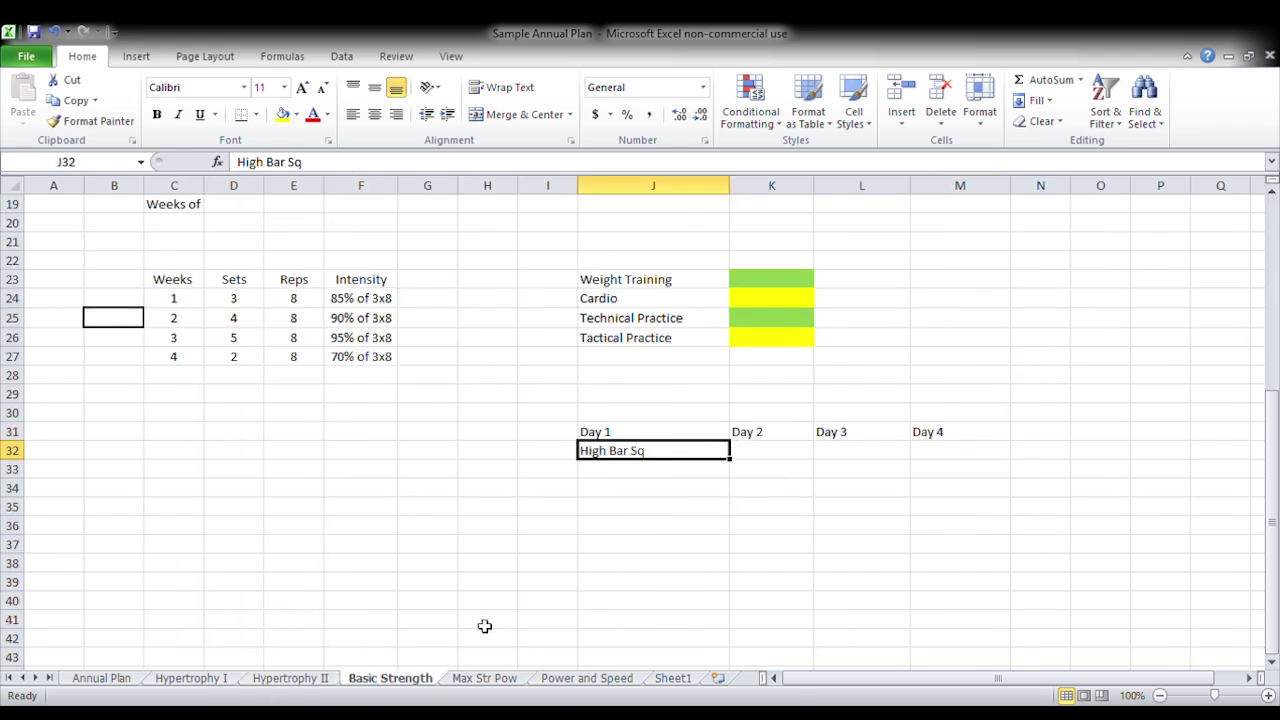
pyautogui.click(631, 471)
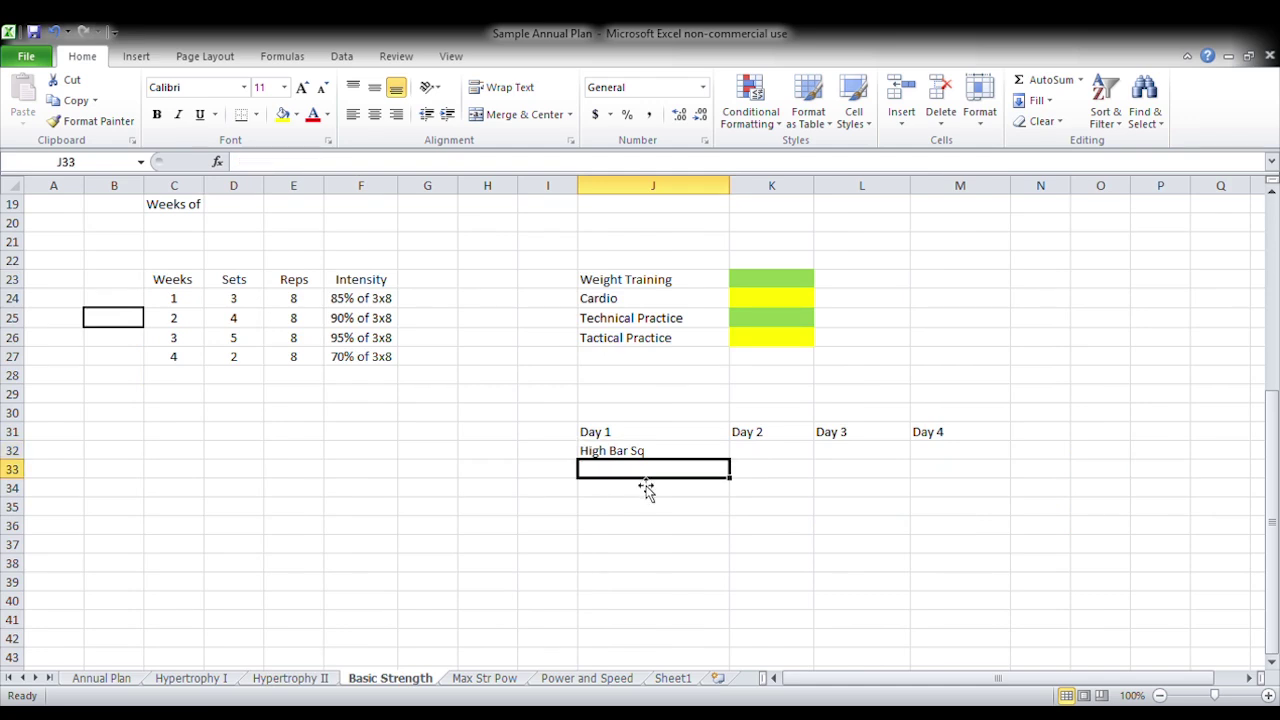
pyautogui.write('Doo')
pyautogui.press('BackSpace')
pyautogui.press('BackSpace')
pyautogui.press('BackSpace')
pyautogui.write('Down Sets')
pyautogui.press('Return')
pyautogui.write('GM')
pyautogui.press('Return')
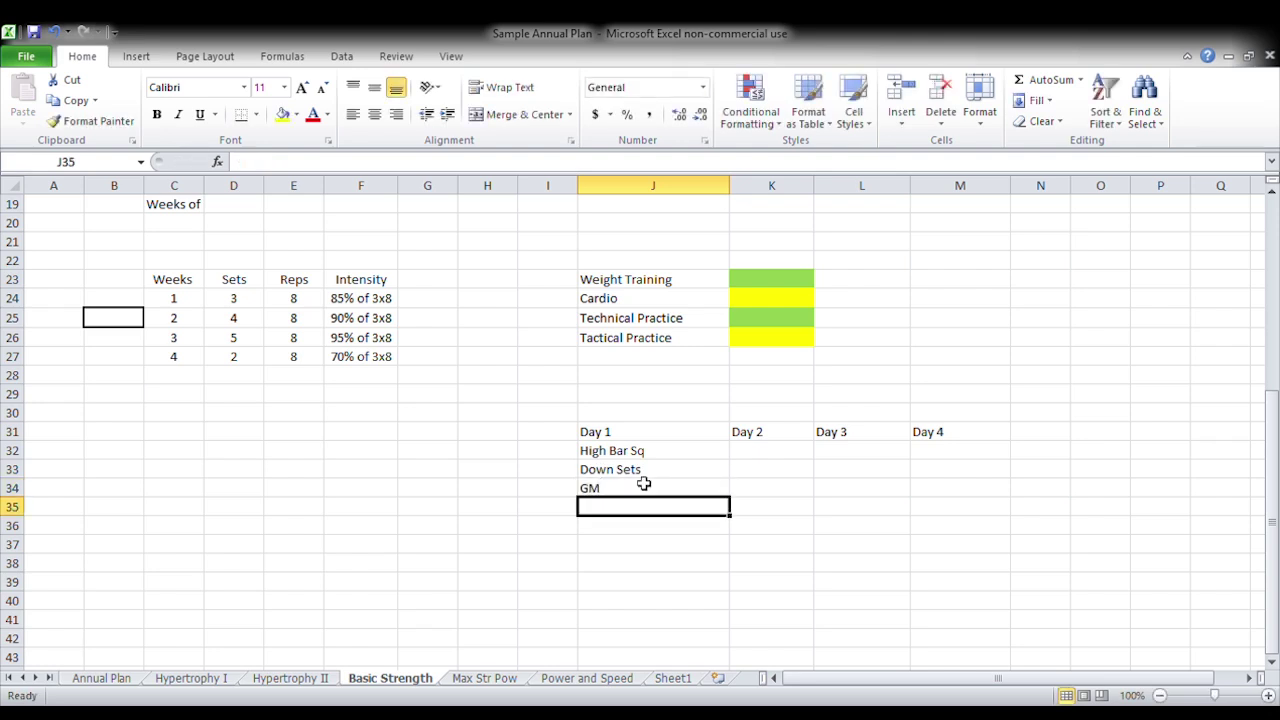
pyautogui.write('Rac')
pyautogui.press('BackSpace')
pyautogui.press('BackSpace')
pyautogui.press('BackSpace')
pyautogui.write('lac')
pyautogui.press('BackSpace')
pyautogui.press('BackSpace')
pyautogui.write('i')
pyautogui.write('In')
pyautogui.press('BackSpace')
pyautogui.press('BackSpace')
pyautogui.write('Inc CG BP')
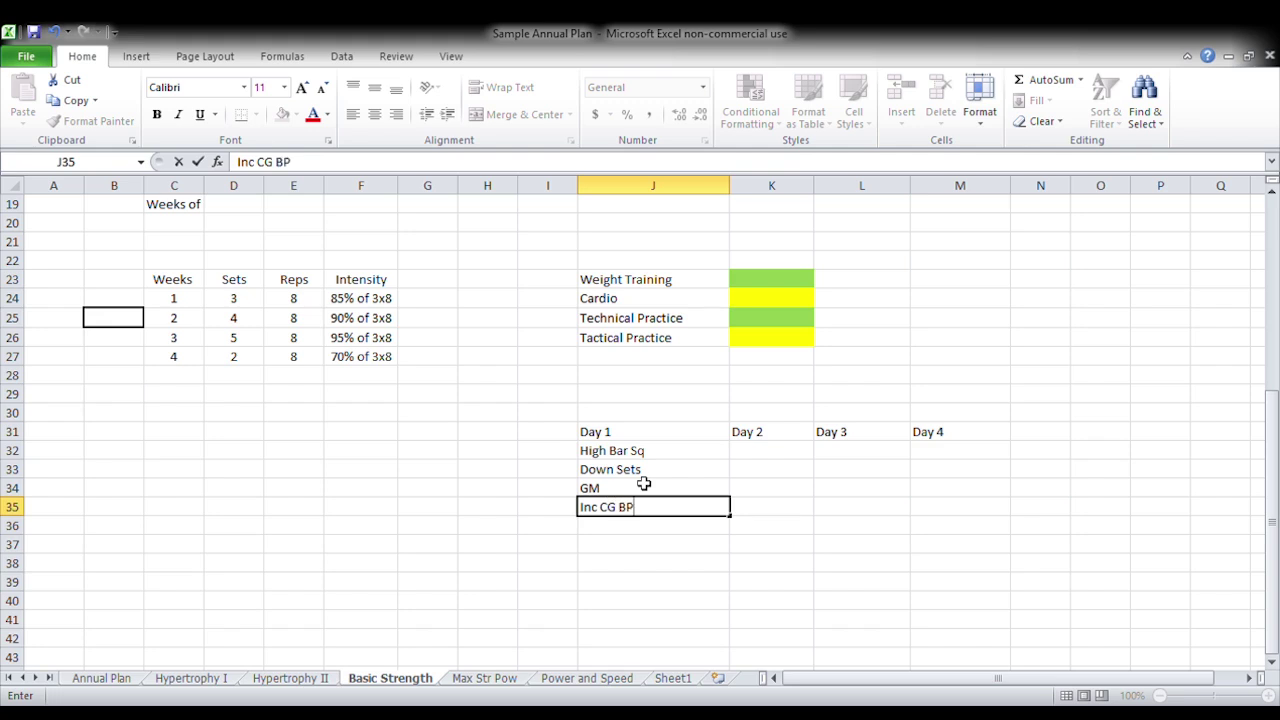
pyautogui.press('BackSpace')
pyautogui.press('BackSpace')
pyautogui.press('BackSpace')
pyautogui.press('BackSpace')
pyautogui.press('BackSpace')
pyautogui.press('BackSpace')
pyautogui.press('BackSpace')
pyautogui.press('BackSpace')
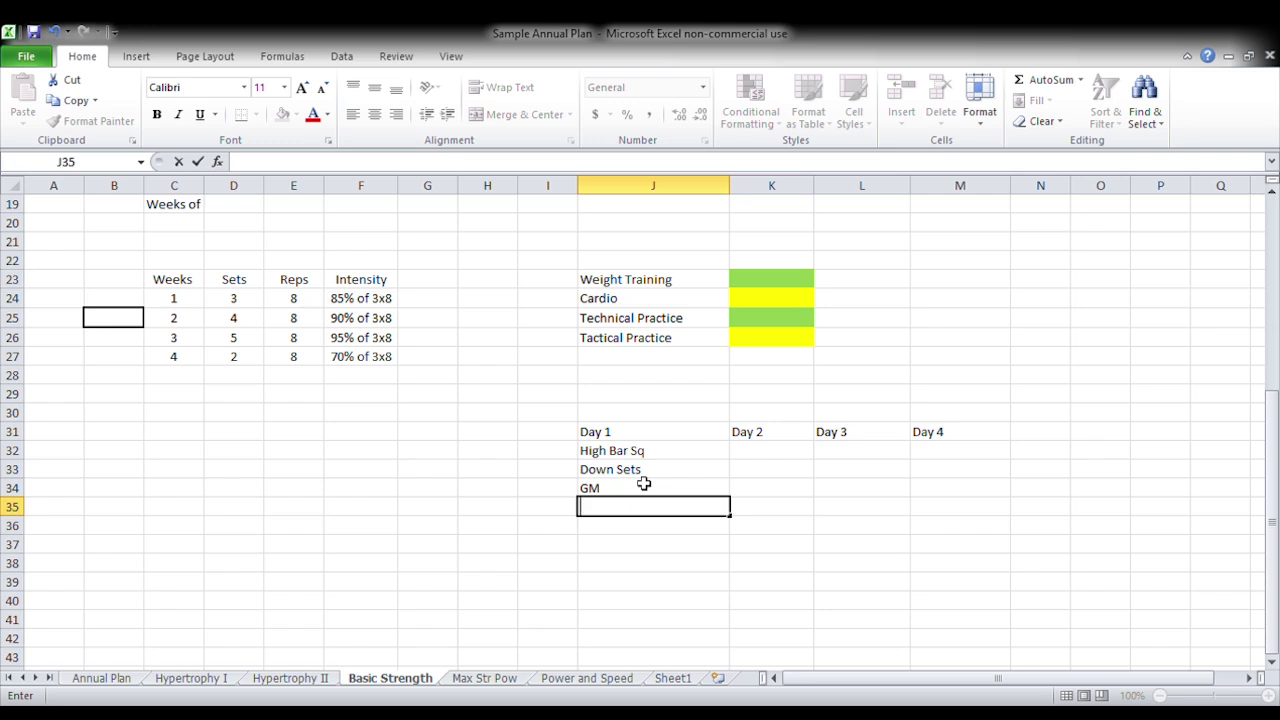
# Step: Enter Inc Bp as the fourth Day 1 exercise in J35, and MTP as the first Day 2 exercise in K32
pyautogui.write('Inc Bp')
pyautogui.press('Return')
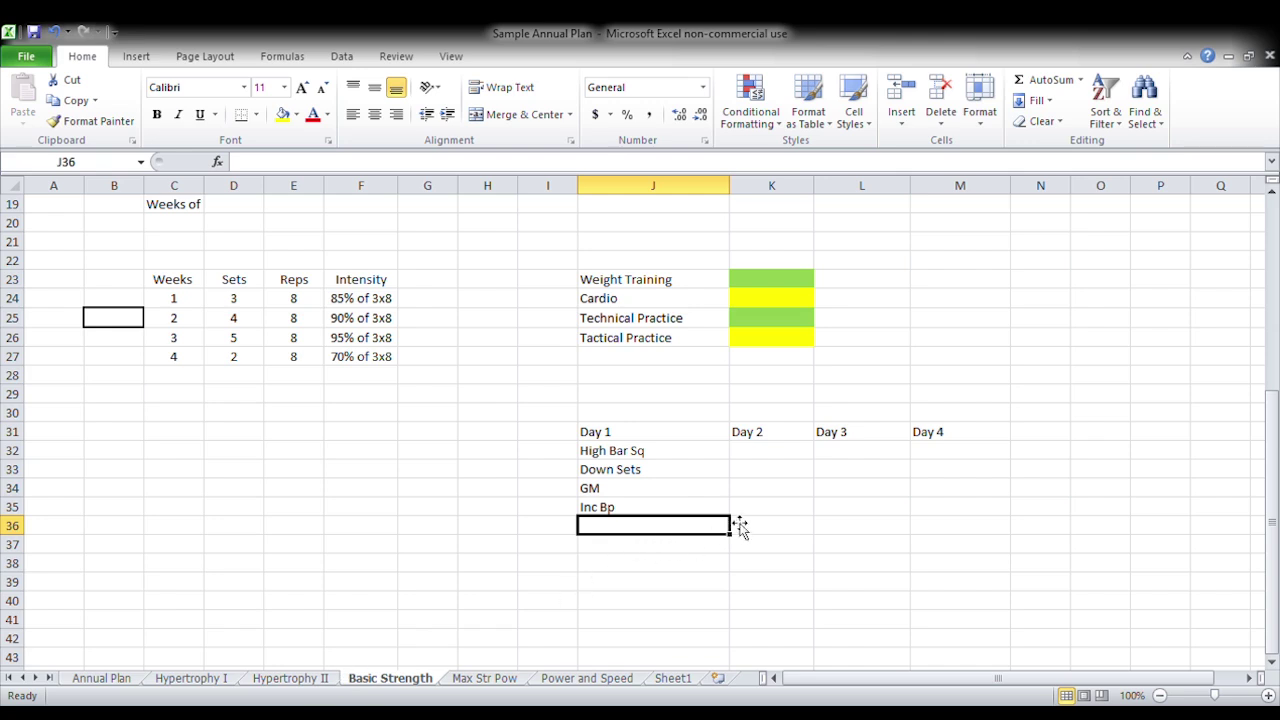
pyautogui.click(766, 448)
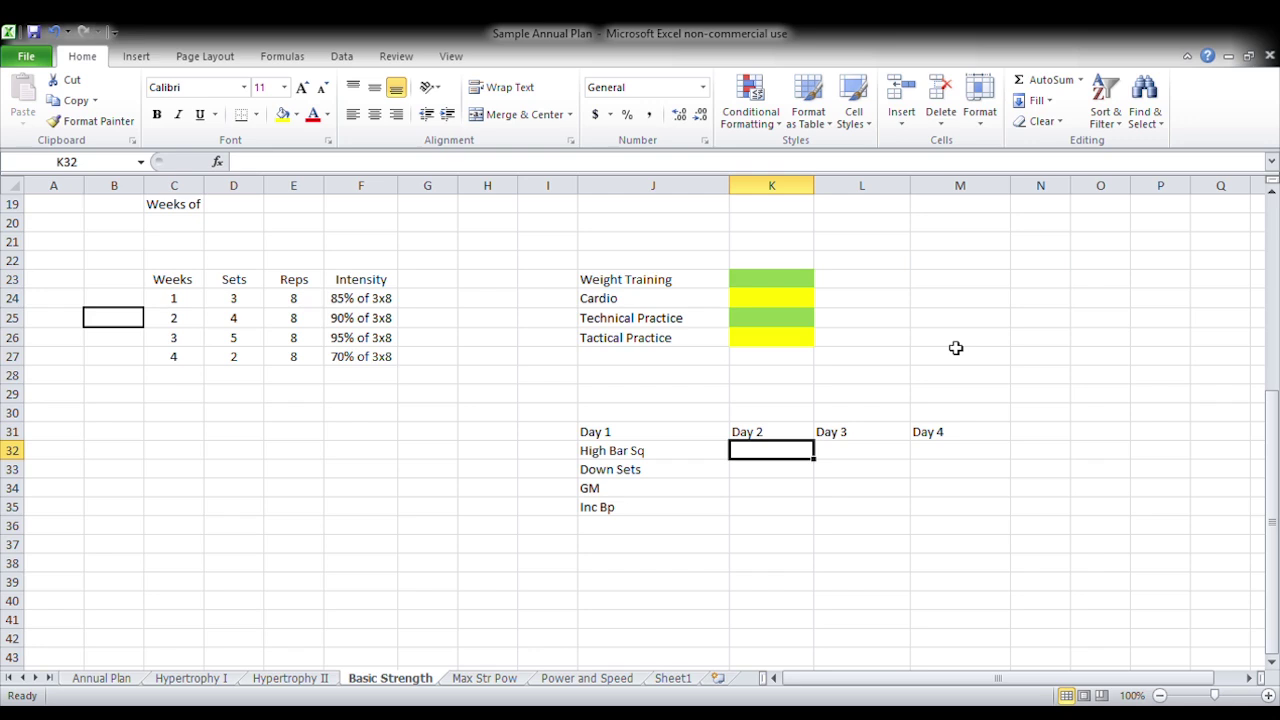
pyautogui.write('MTP')
pyautogui.press('Return')
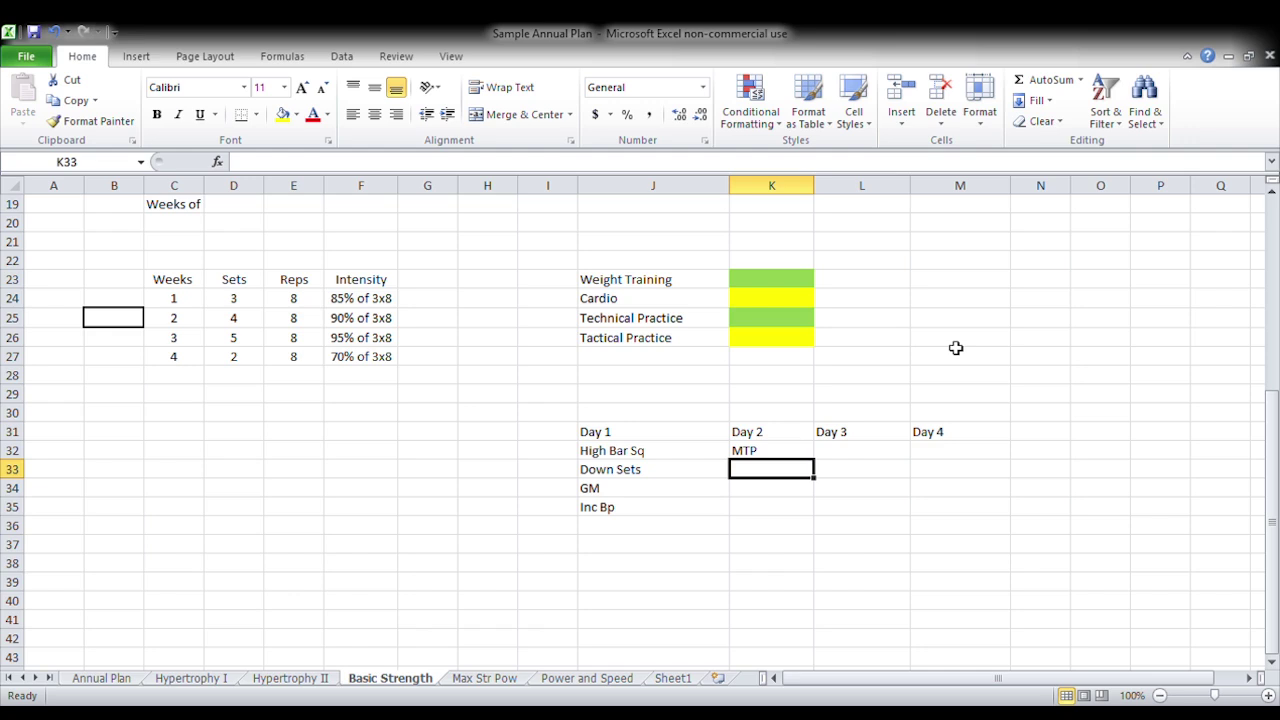
# Step: Enter UH PU in K33 and UH EZ Row in K34 as the second and third Day 2 exercises
pyautogui.write('UH')
pyautogui.press('BackSpace')
pyautogui.press('BackSpace')
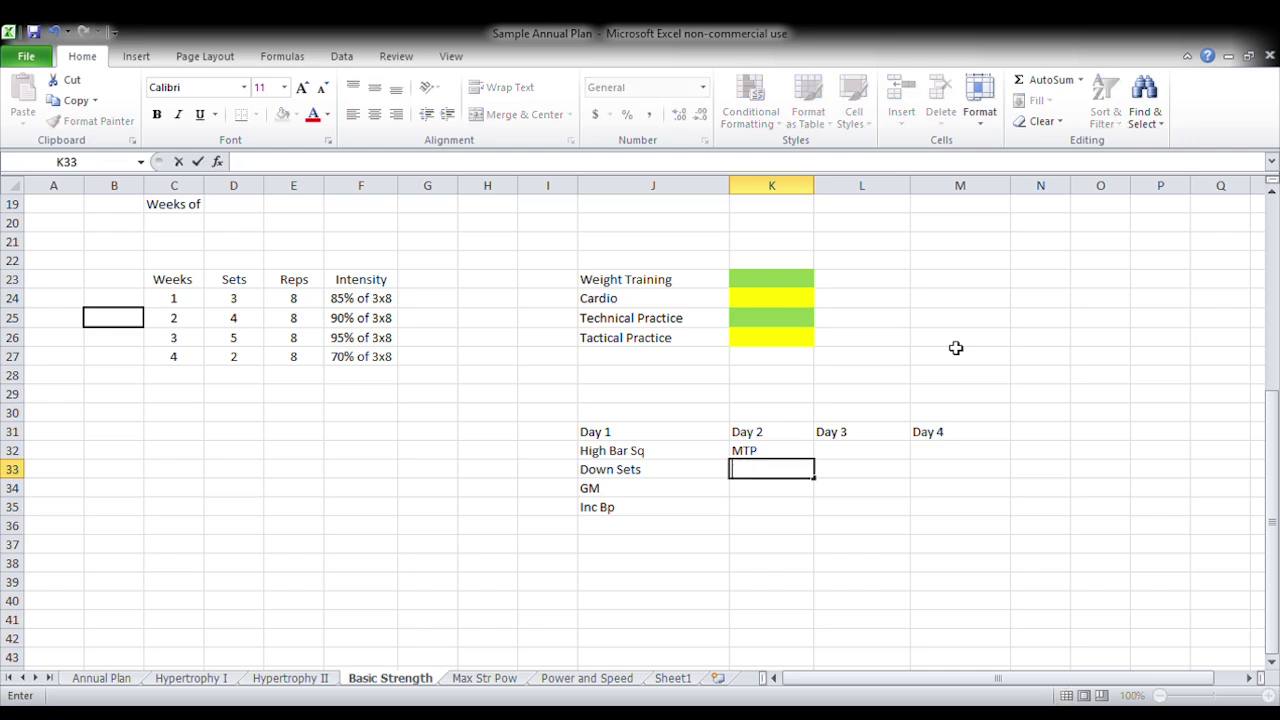
pyautogui.write('UH Pu')
pyautogui.press('Return')
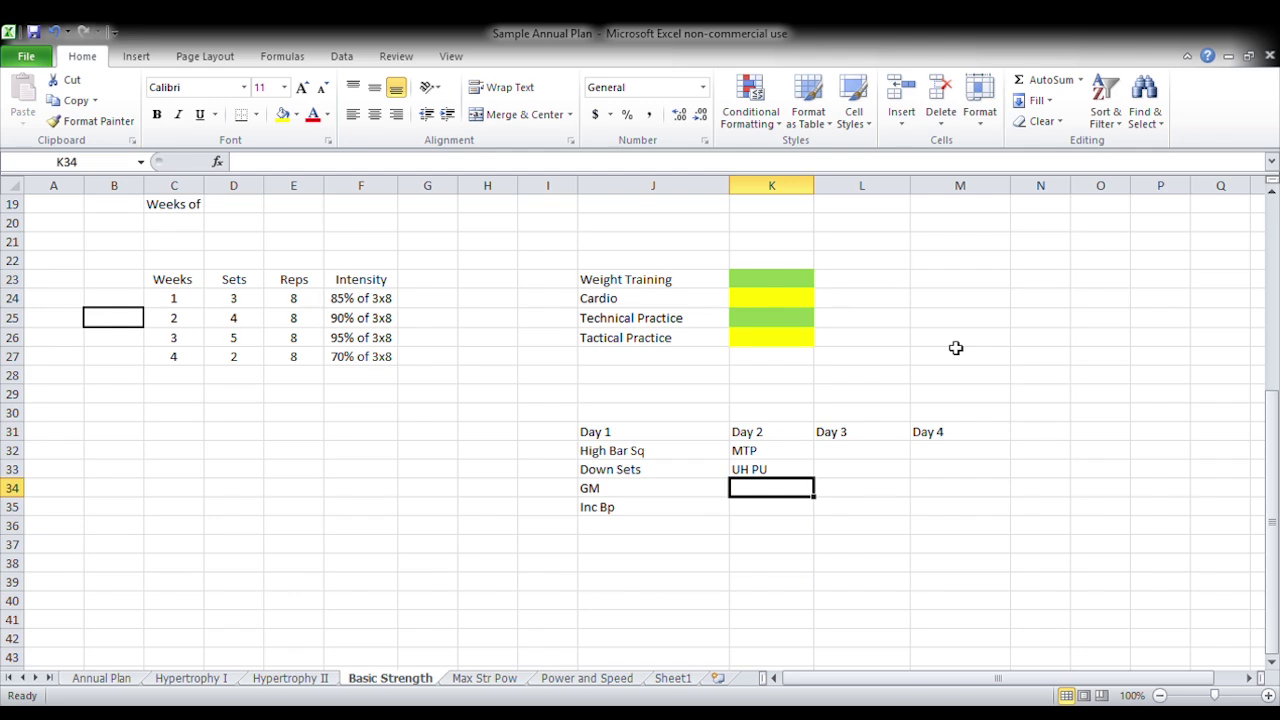
pyautogui.write('UH E')
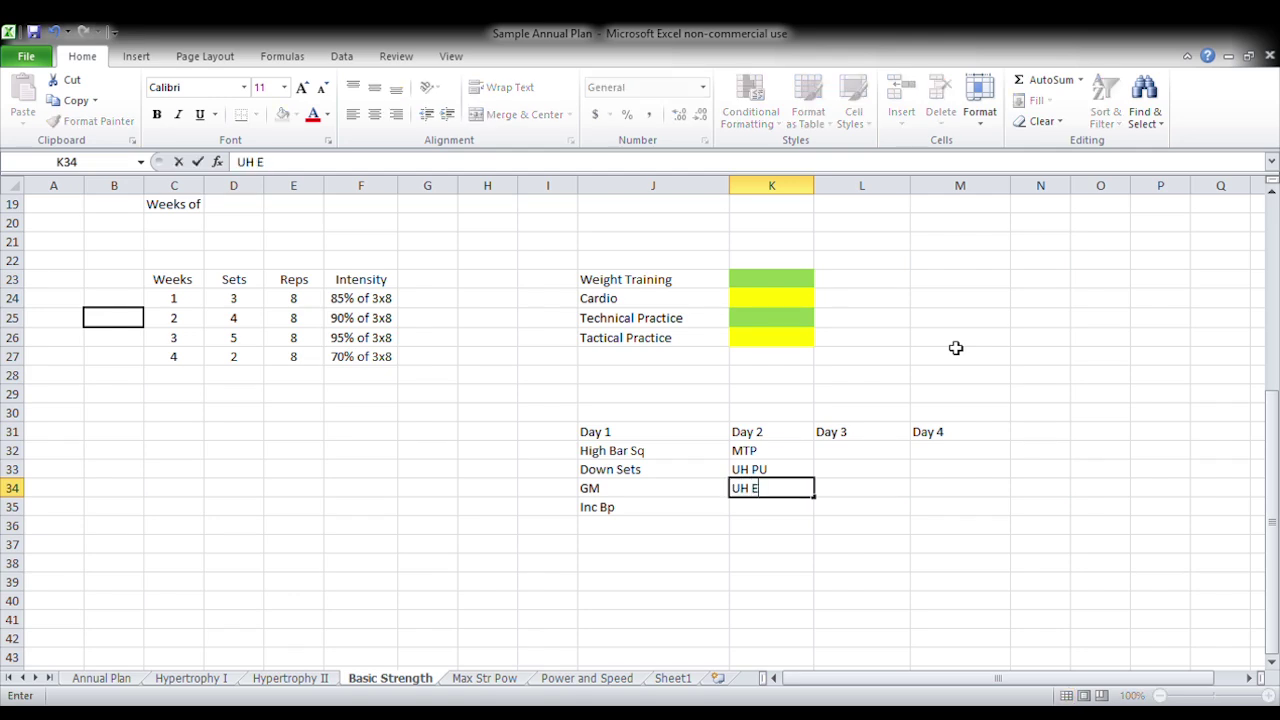
pyautogui.write('Z Row')
pyautogui.press('Return')
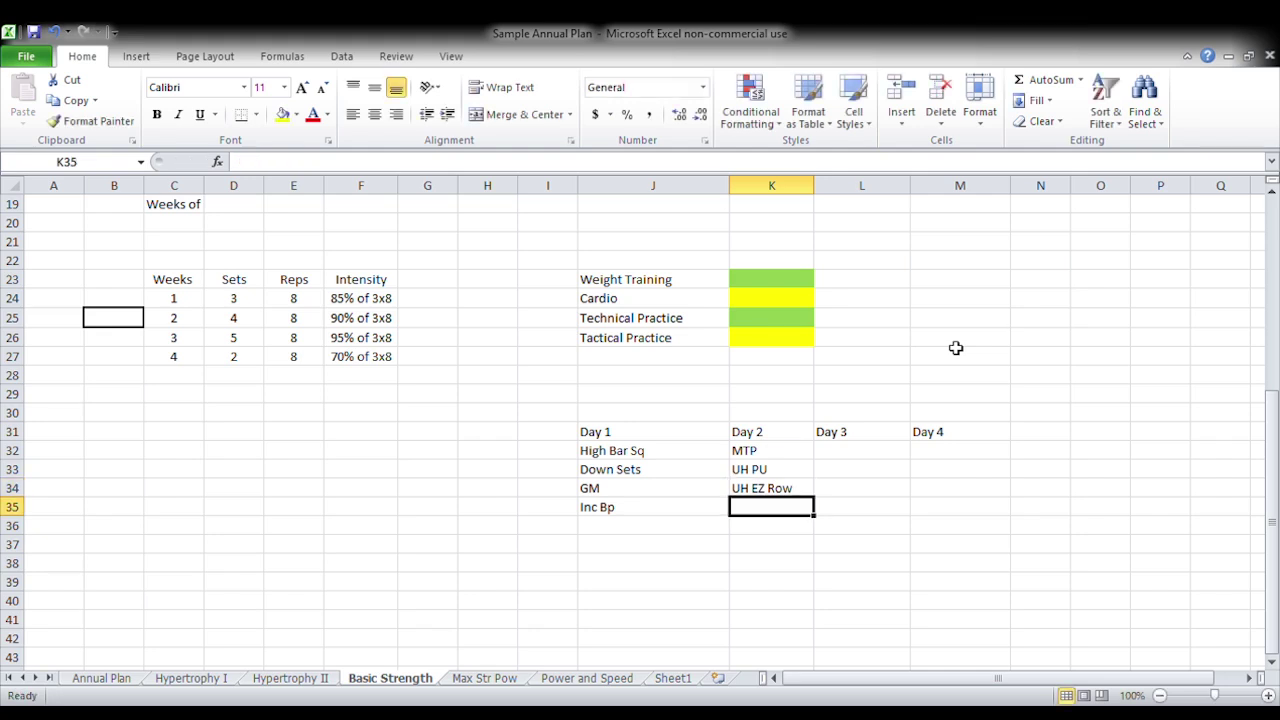
# Step: Enter BB UR as the fourth Day 2 exercise in K35
pyautogui.write('U')
pyautogui.press('BackSpace')
pyautogui.write('IVN')
pyautogui.press('BackSpace')
pyautogui.press('BackSpace')
pyautogui.press('BackSpace')
pyautogui.write('BB UR')
pyautogui.press('Return')
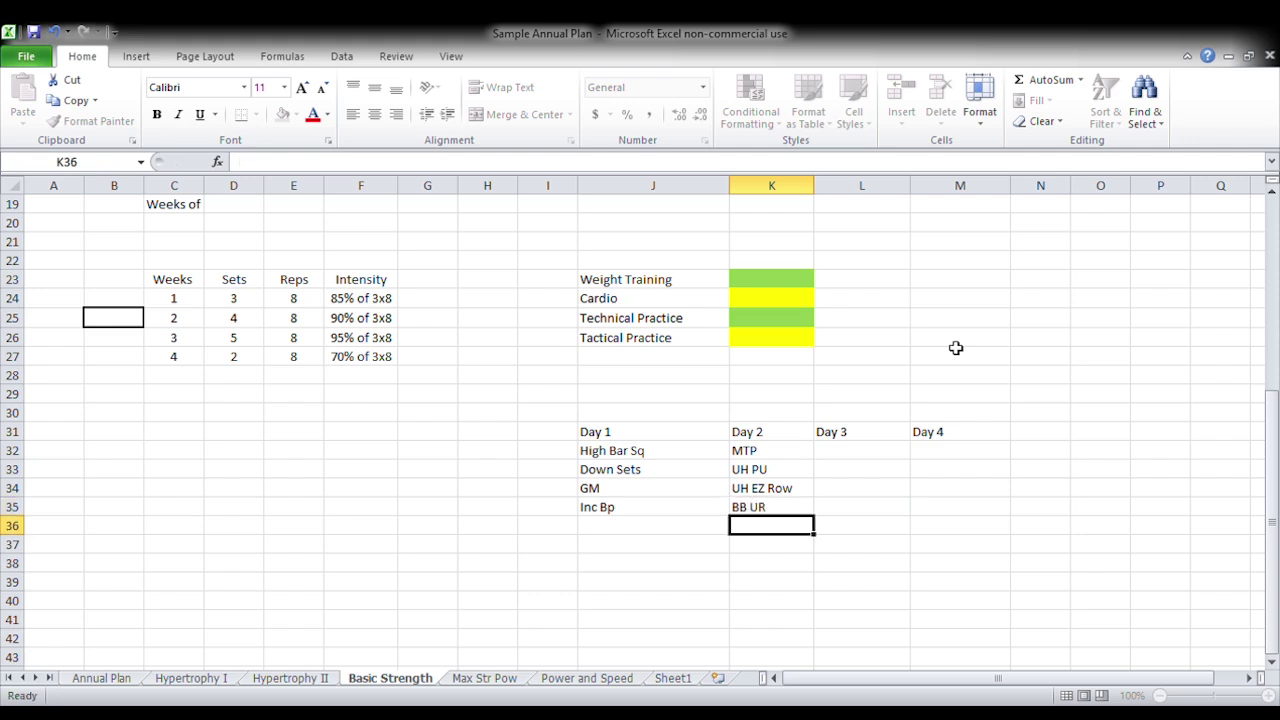
# Step: Append (5) to the first Day 2 exercise in K32 so it reads MTP (5)
pyautogui.click(776, 452)
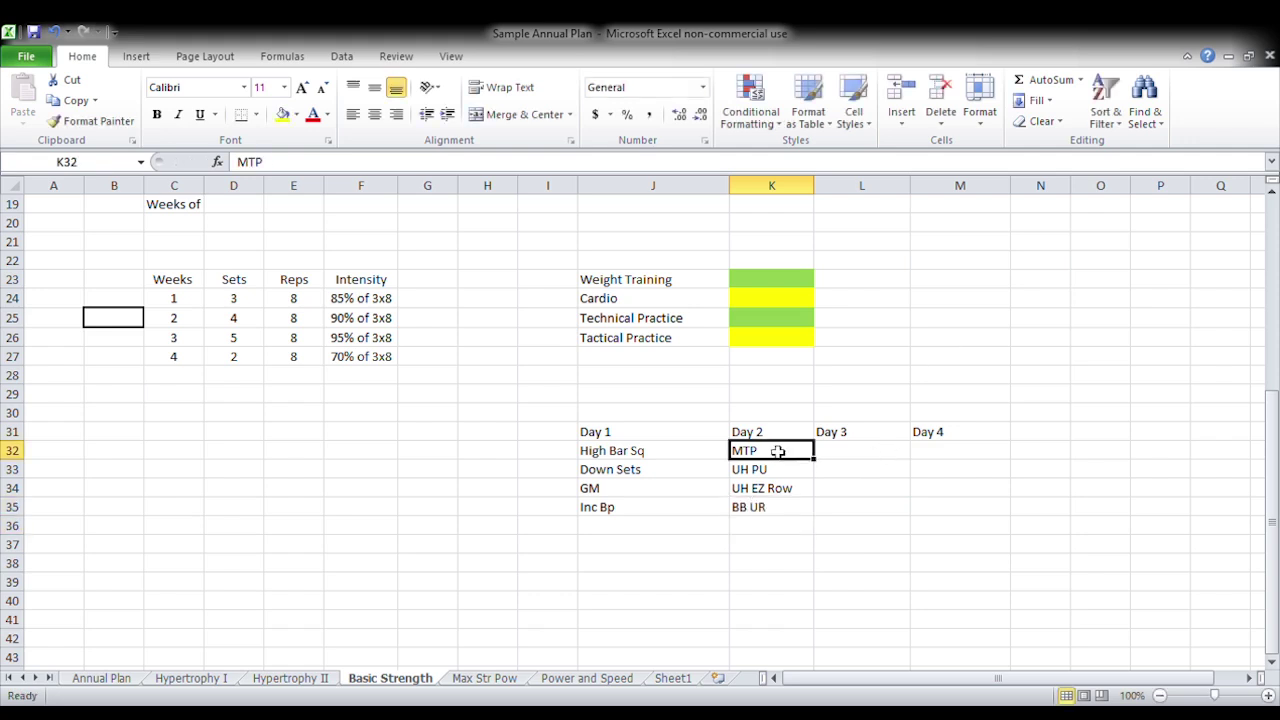
pyautogui.click(325, 168)
pyautogui.write('(')
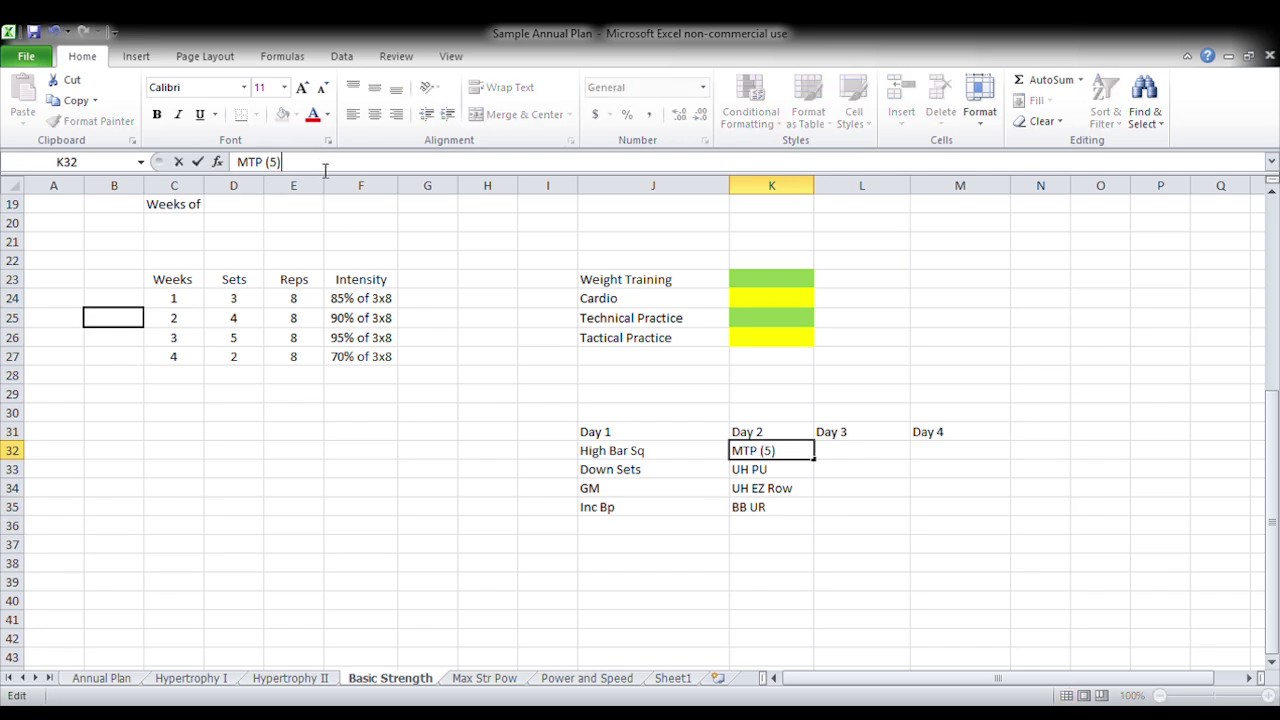
pyautogui.write('5)')
pyautogui.press('Return')
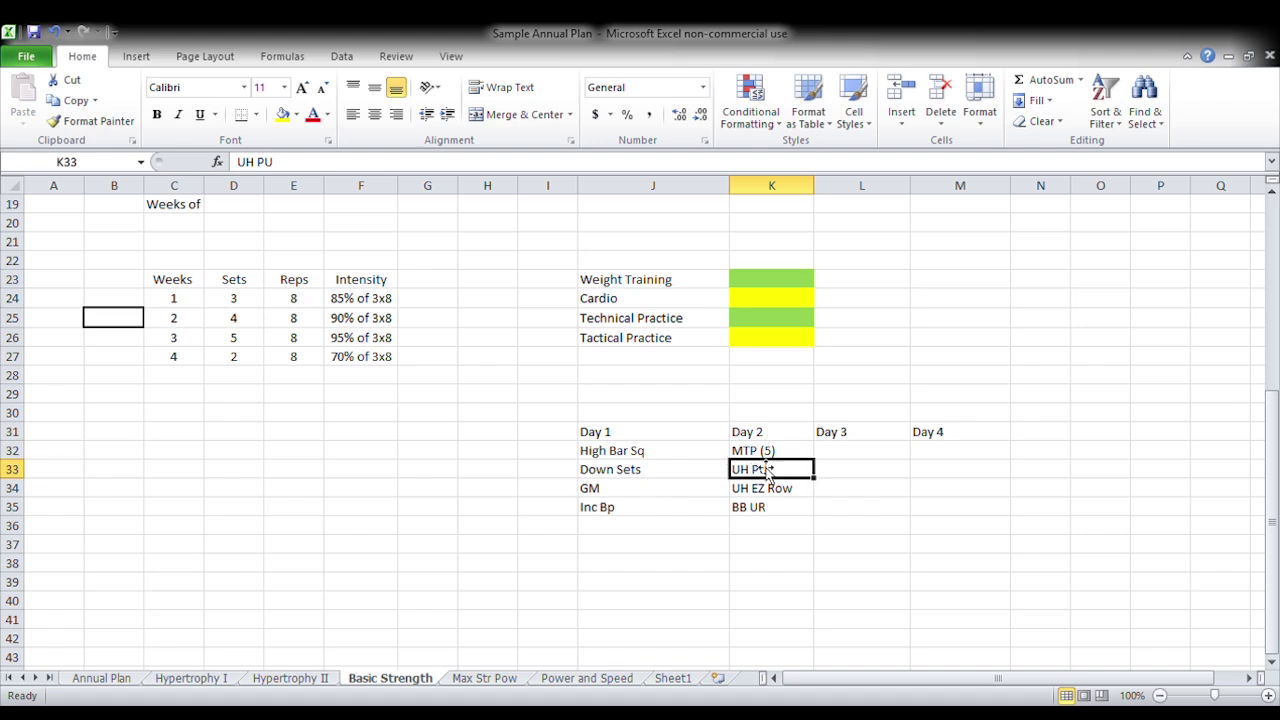
pyautogui.press('Up')
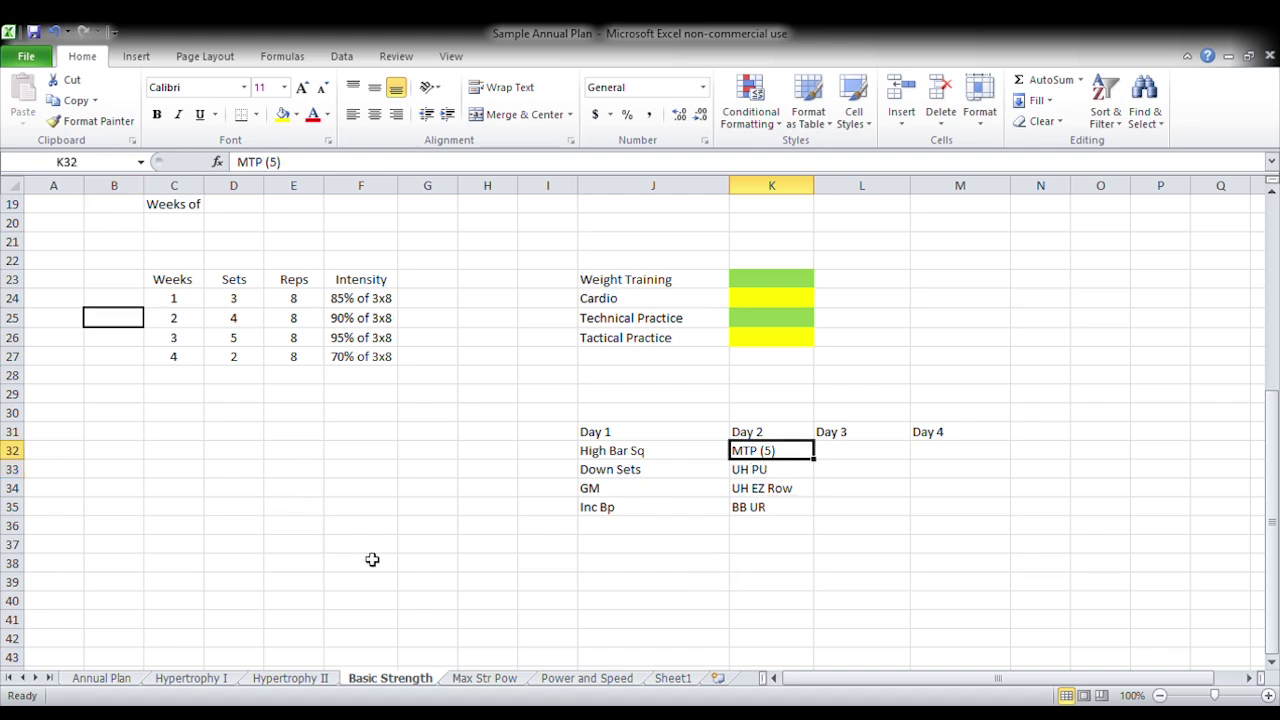
# Step: Compare the second training block on the Max Str Pow sheet with the one on the Basic Strength sheet
pyautogui.scroll(1, 426, 541)
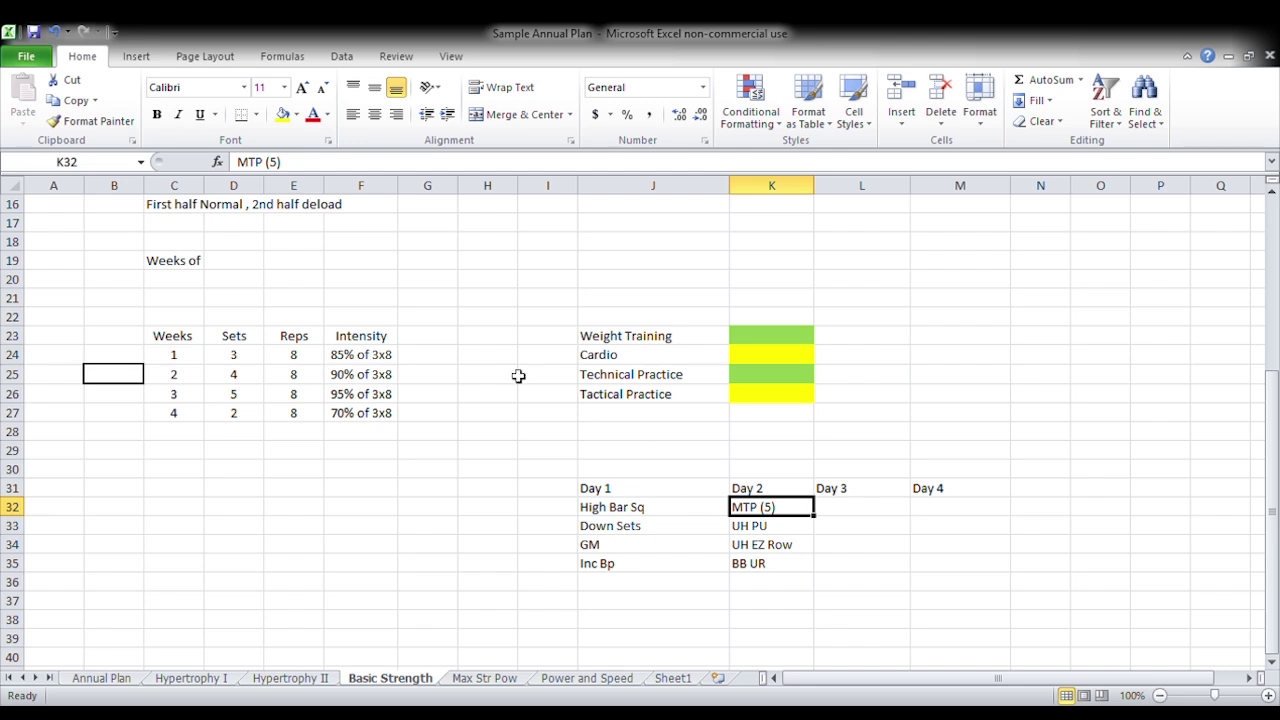
pyautogui.click(493, 678)
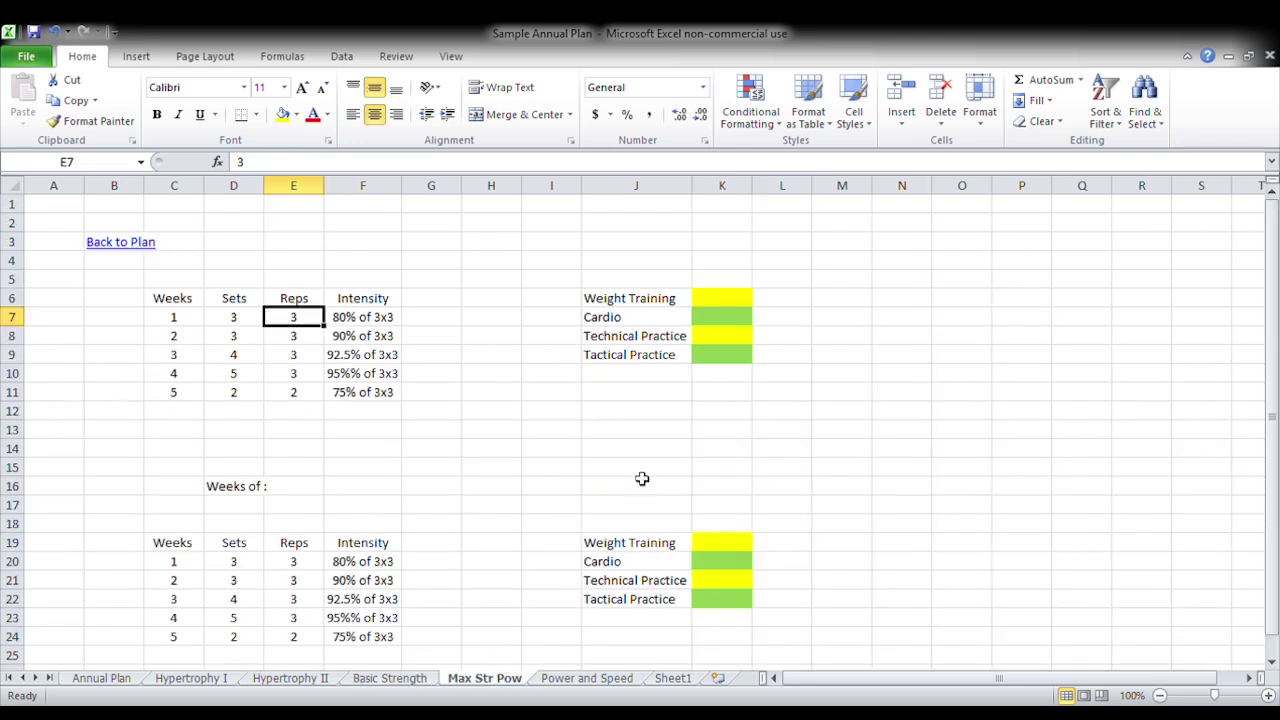
pyautogui.scroll(-4, 583, 446)
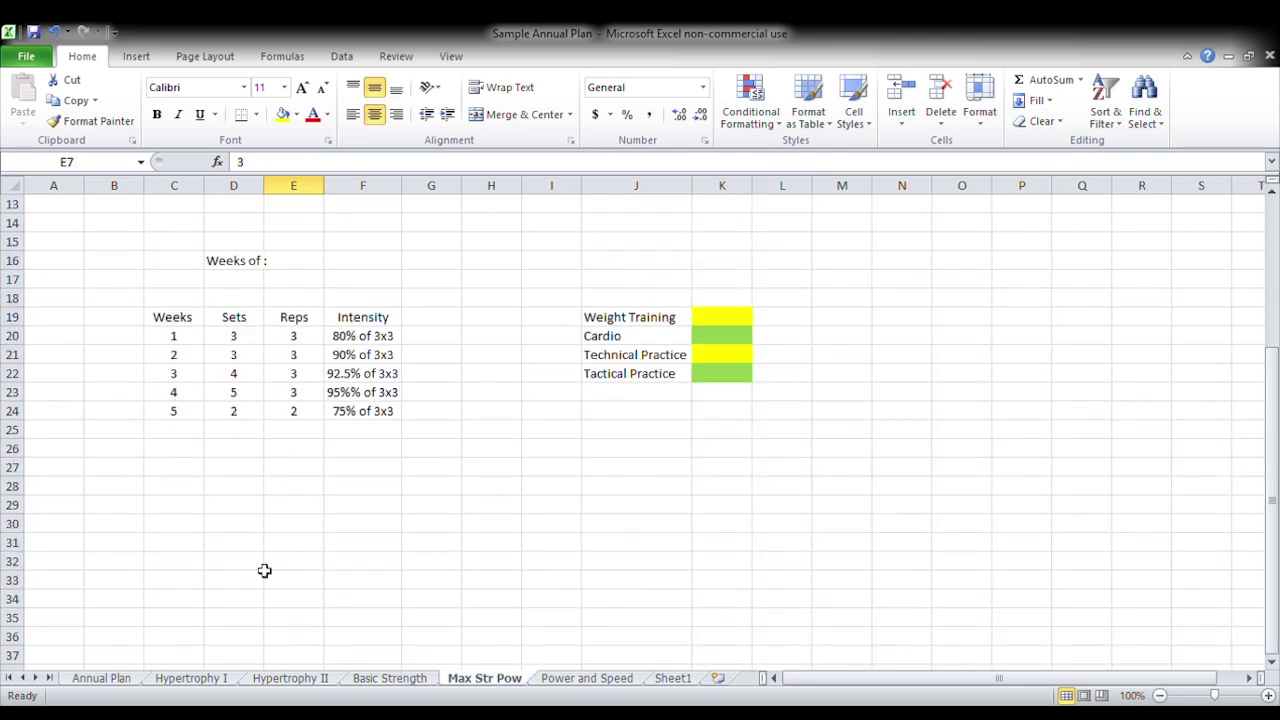
pyautogui.click(406, 685)
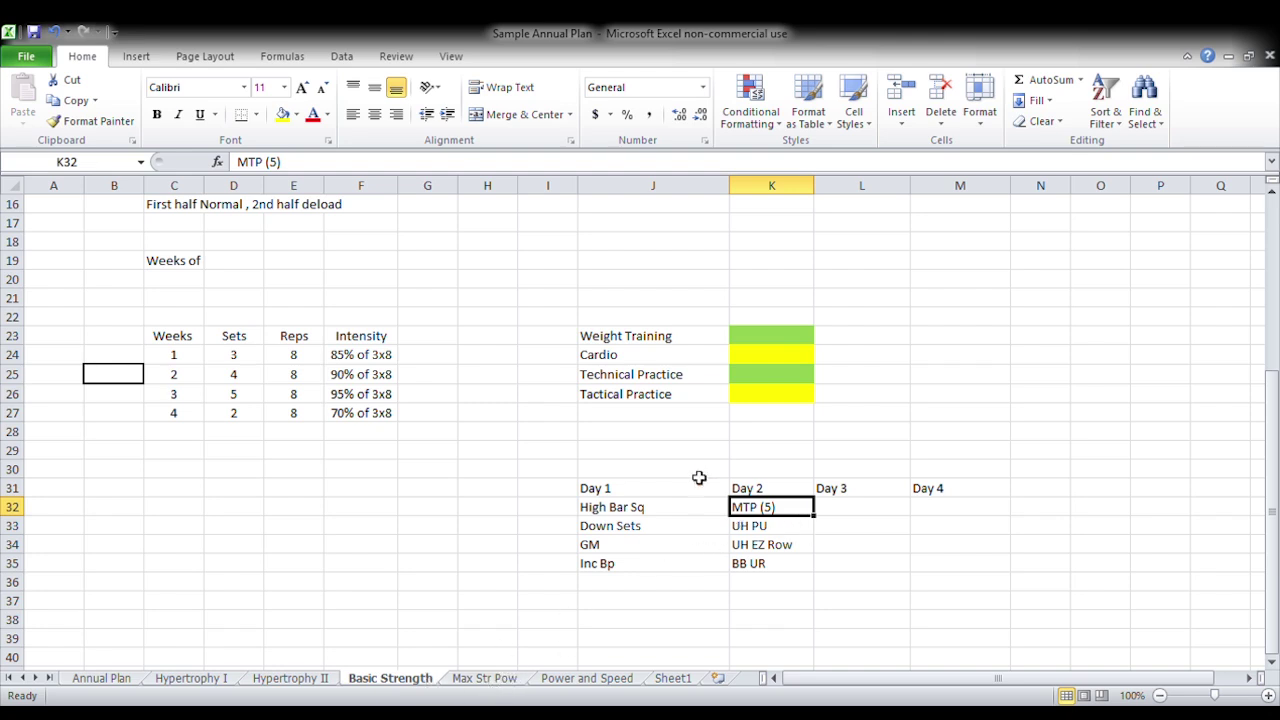
pyautogui.click(472, 678)
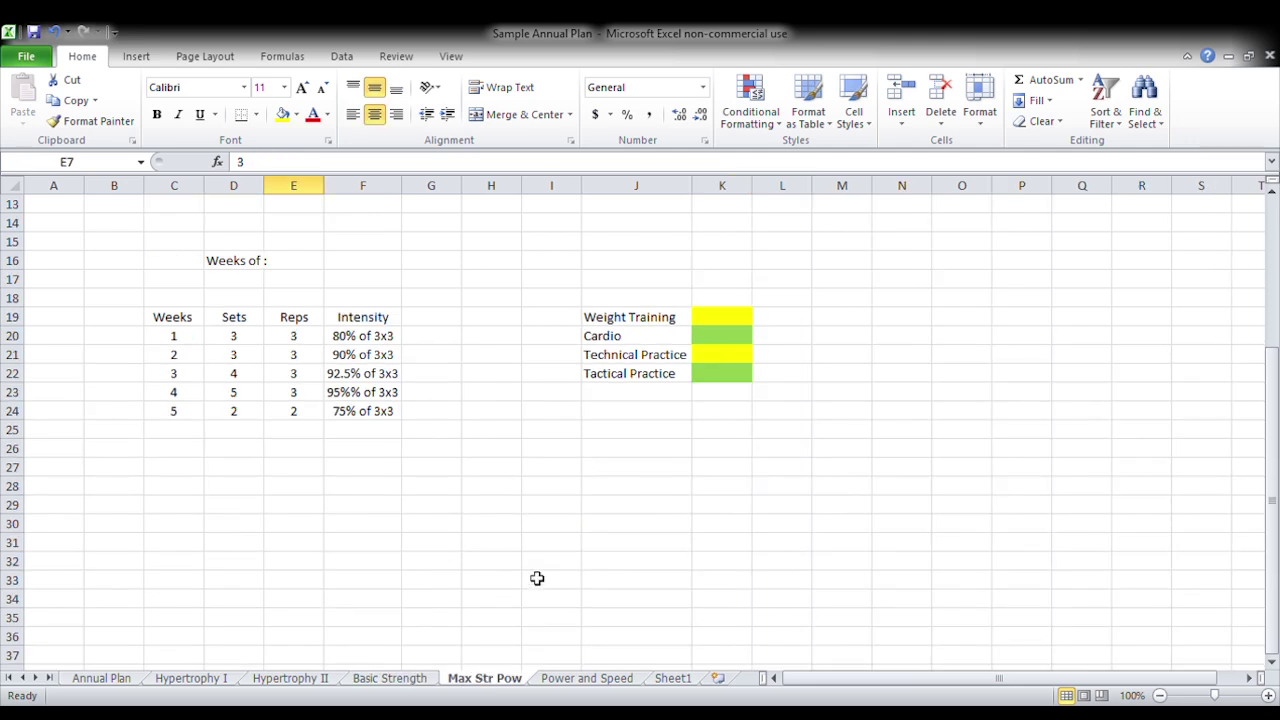
pyautogui.click(387, 687)
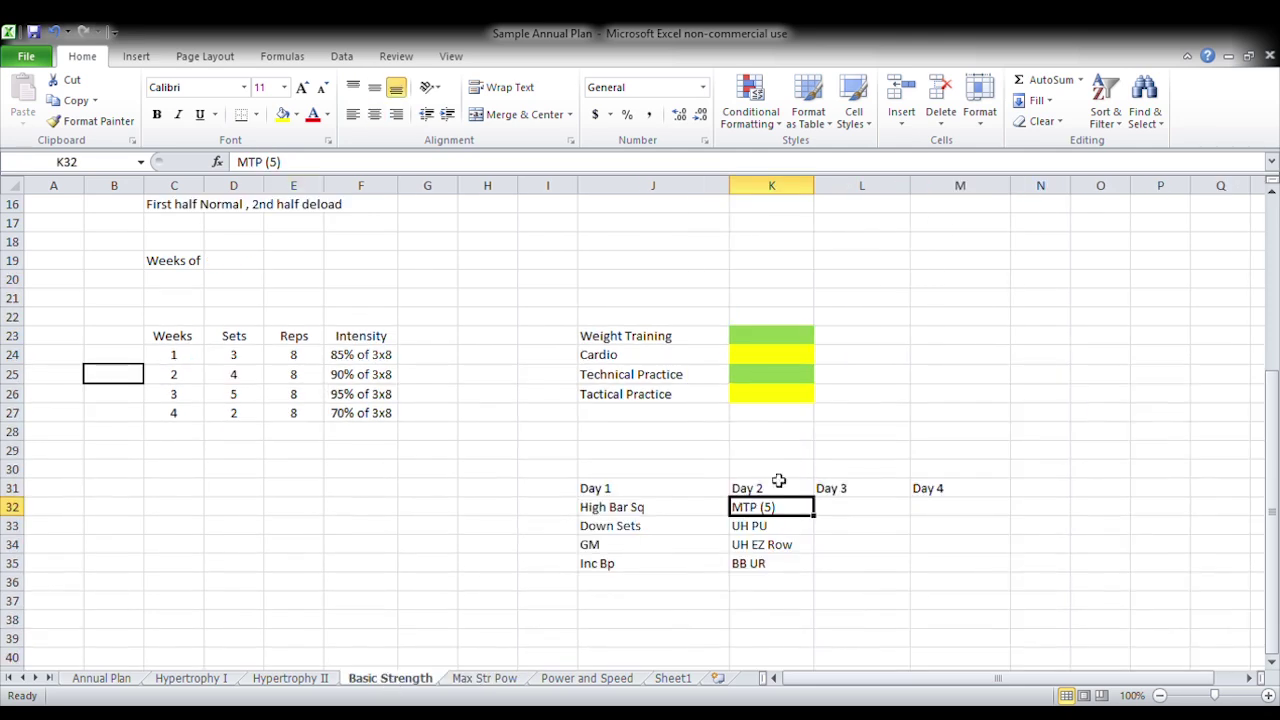
# Step: Fill in the Day 3 exercises in L32 through L35: CG BP, Down, Seated BB OHP and Arm
pyautogui.click(852, 512)
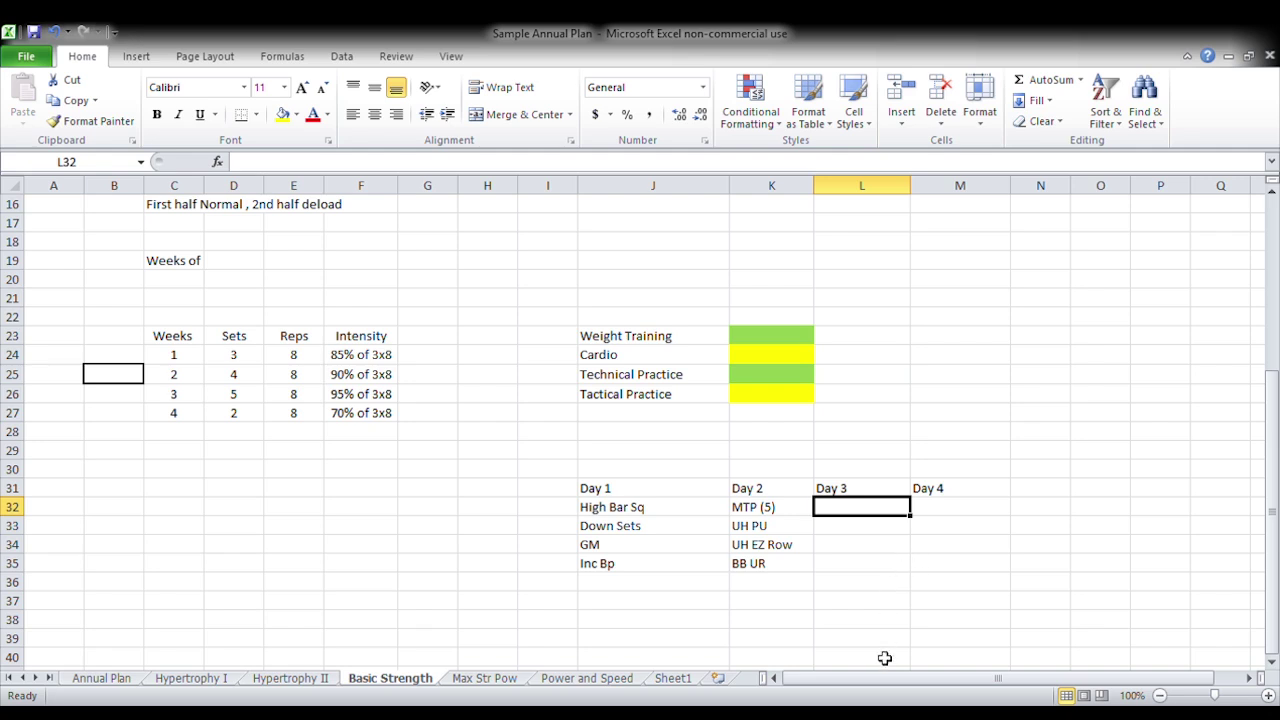
pyautogui.write('CG BP')
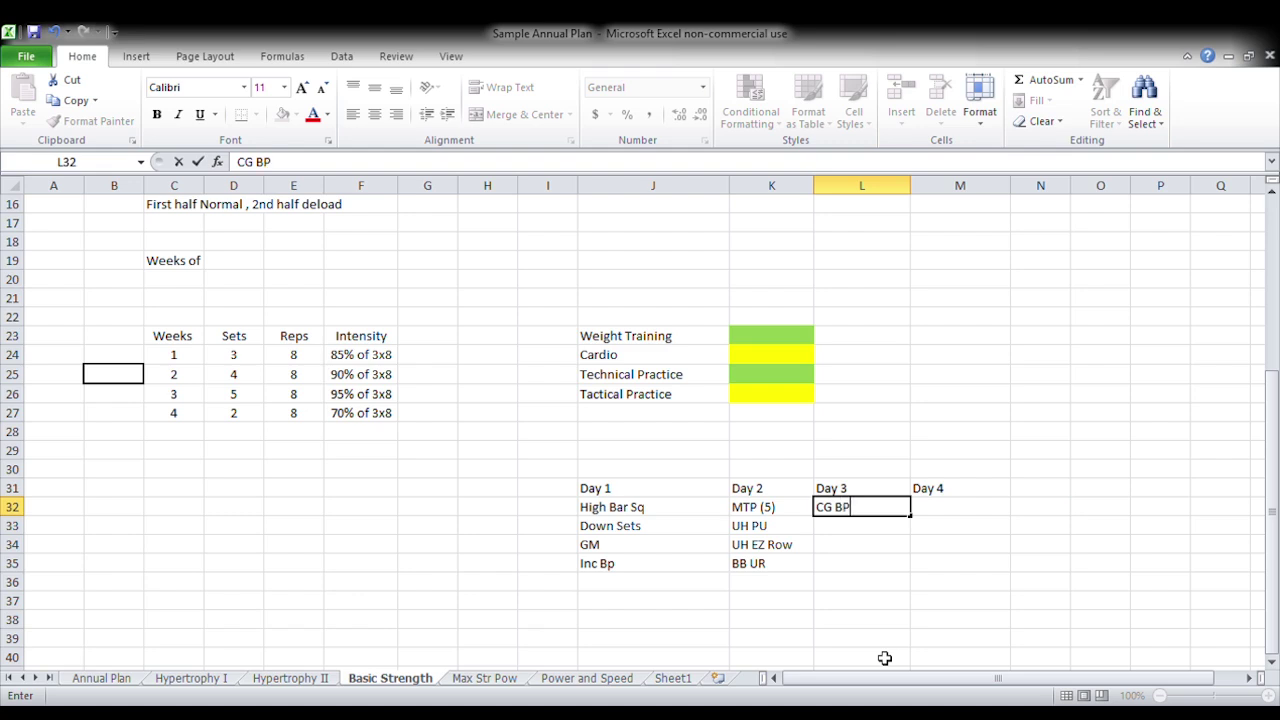
pyautogui.press('Return')
pyautogui.write('Down')
pyautogui.press('Return')
pyautogui.write('Seate')
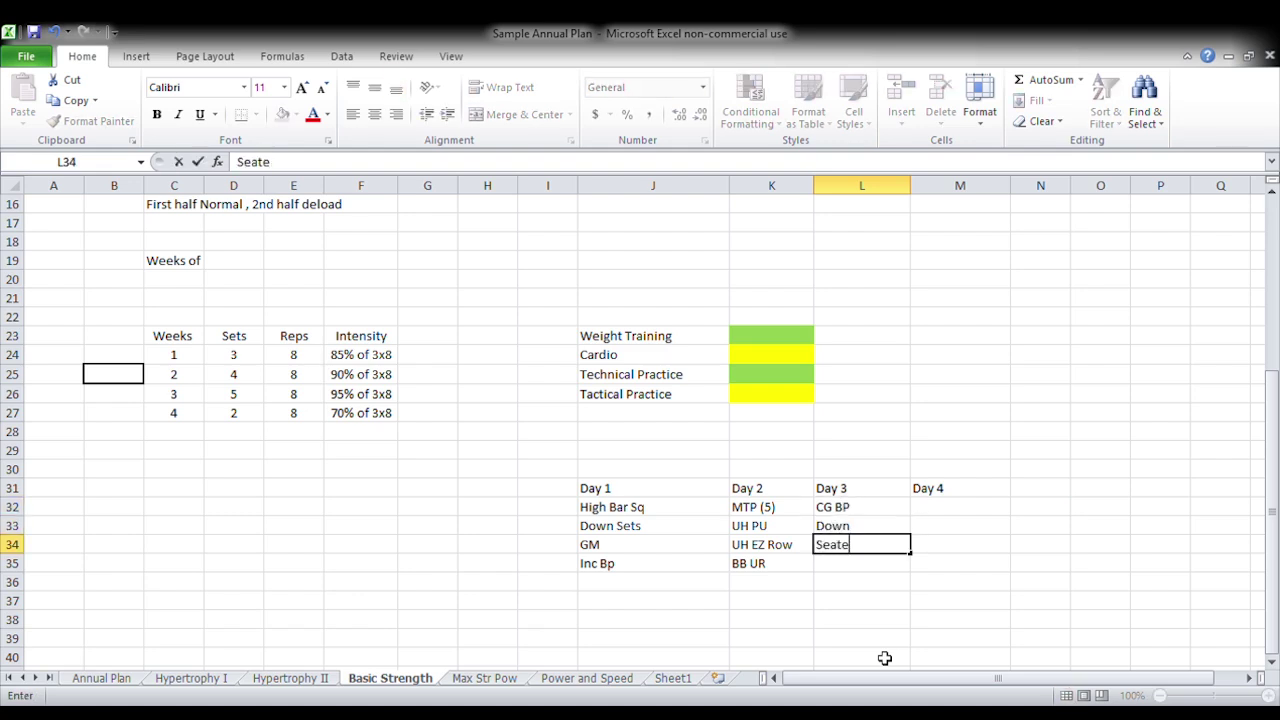
pyautogui.write('d BB OHP')
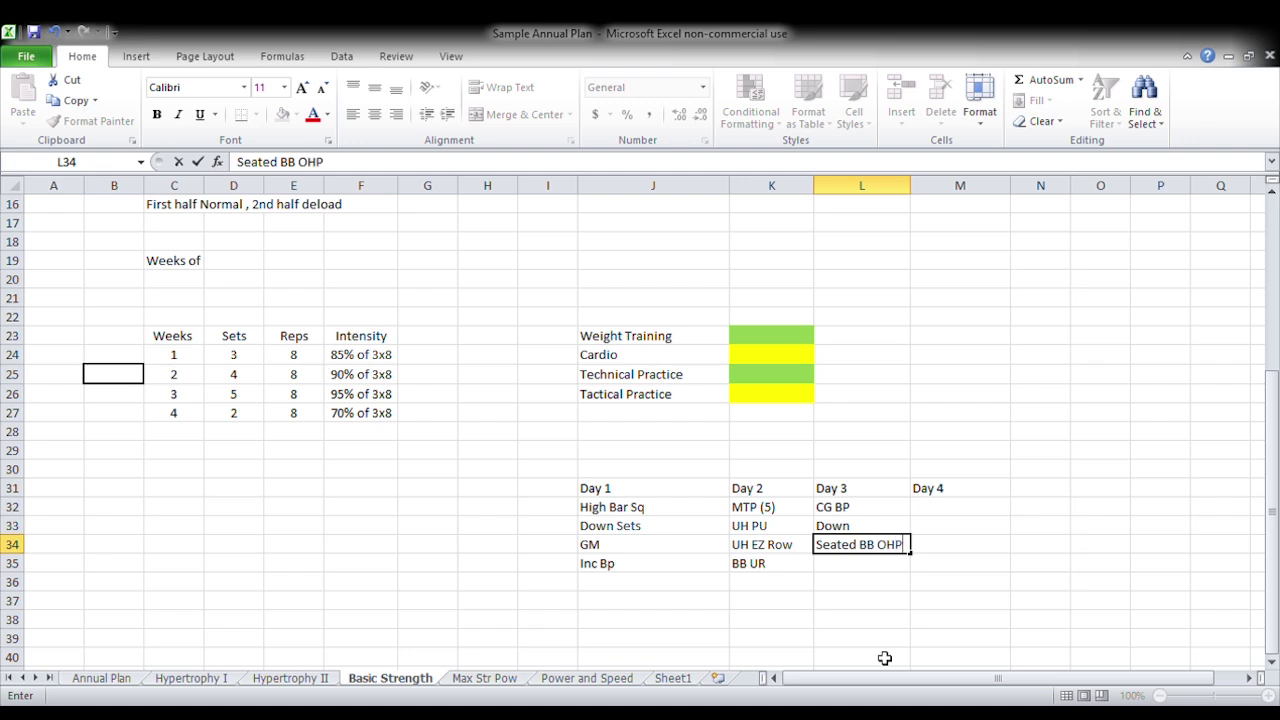
pyautogui.press('Return')
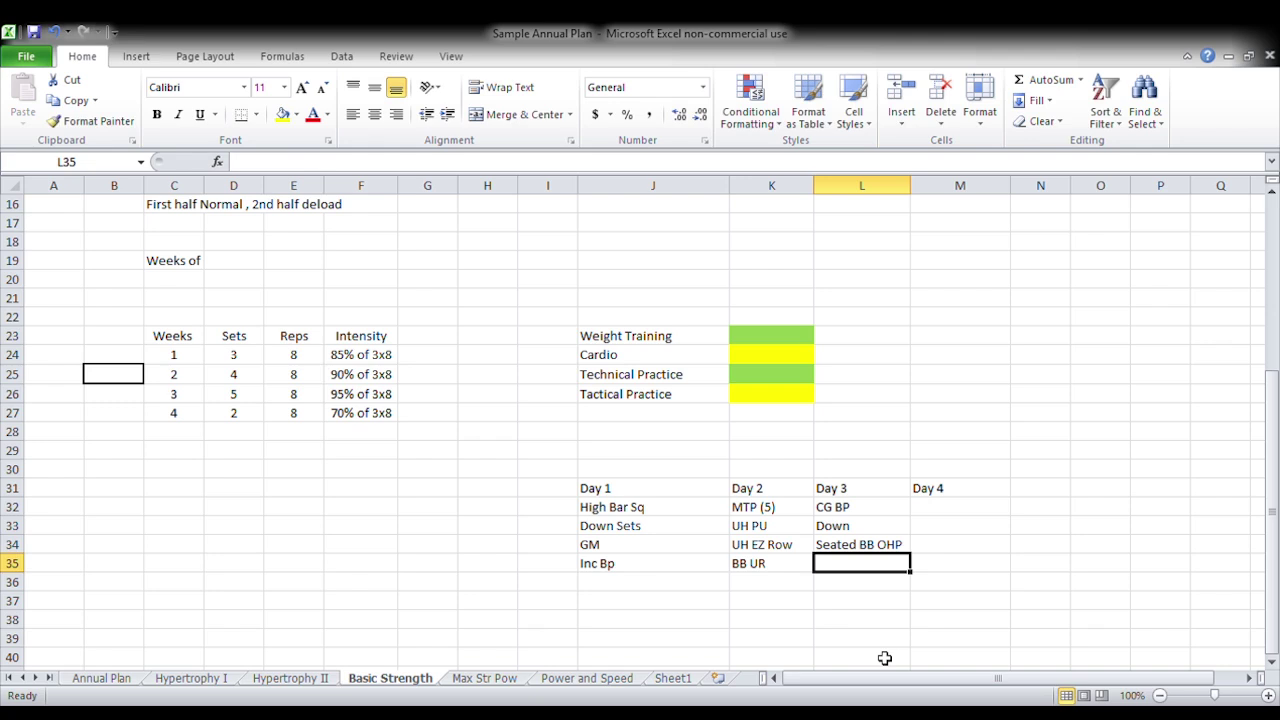
pyautogui.write('Arm')
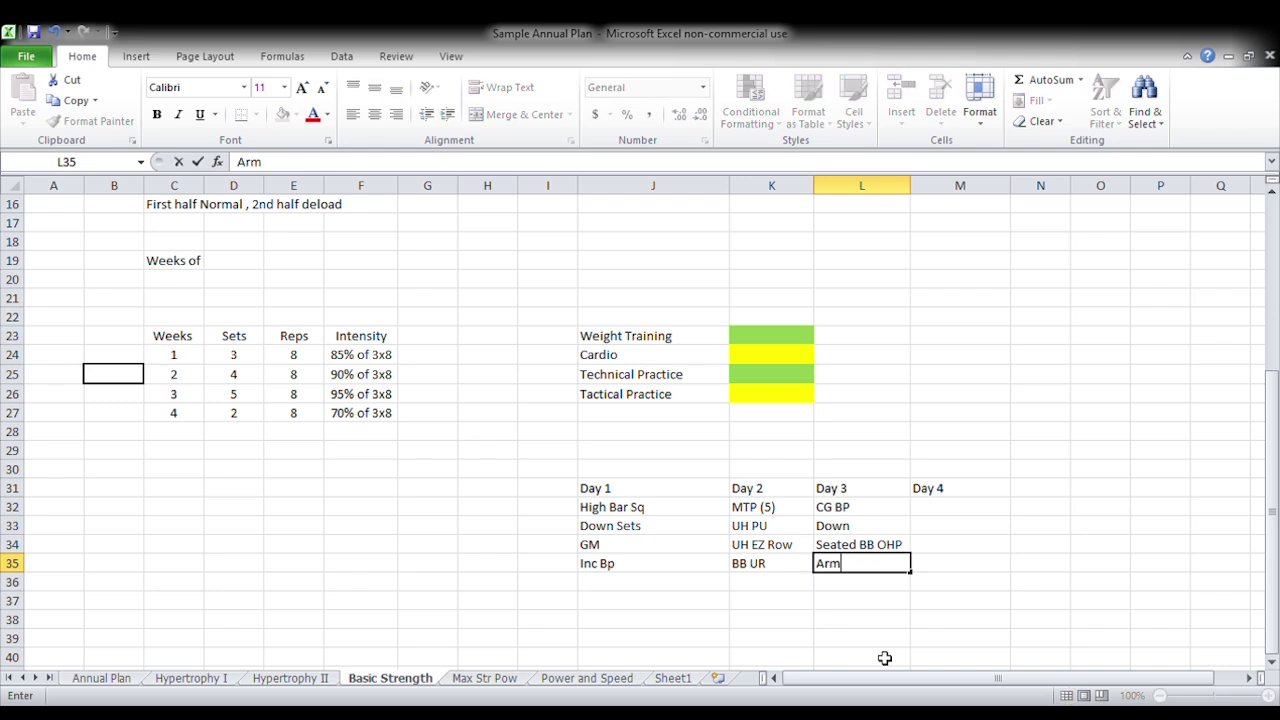
pyautogui.press('Return')
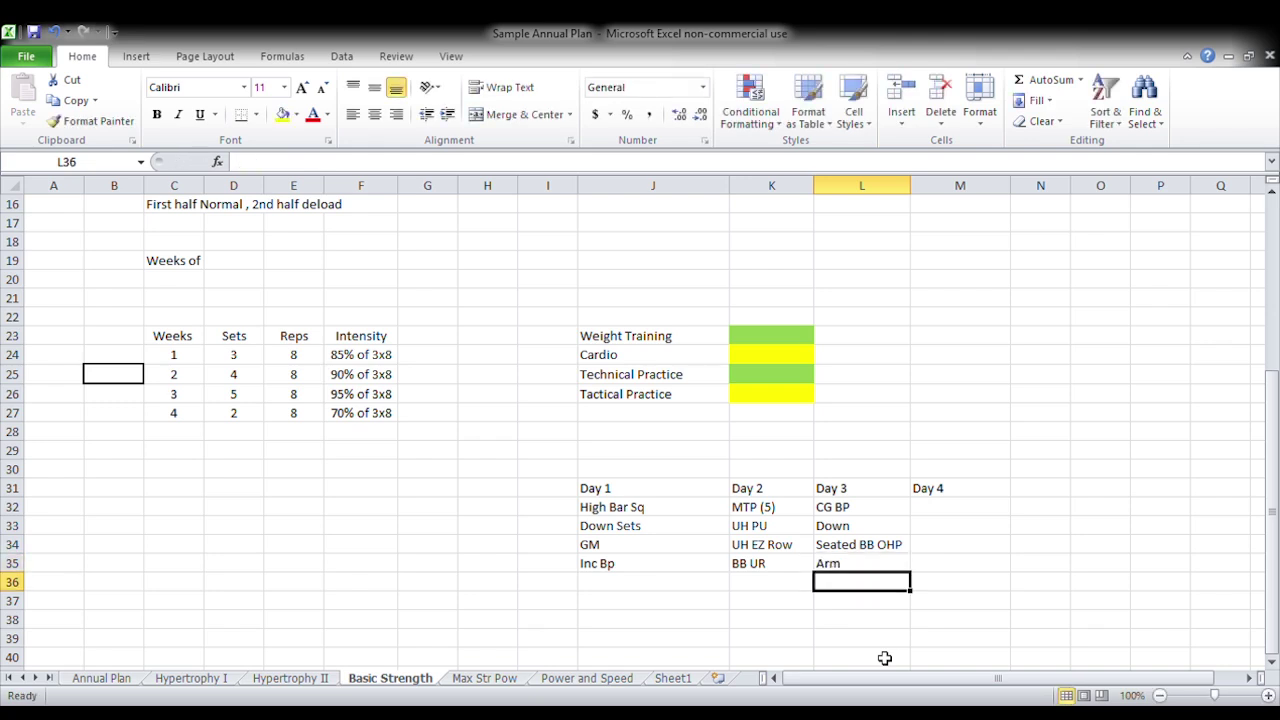
# Step: Review the exercises listed for Day 1, Day 2 and Day 3, and select the first Day 4 cell, M32
pyautogui.click(956, 517)
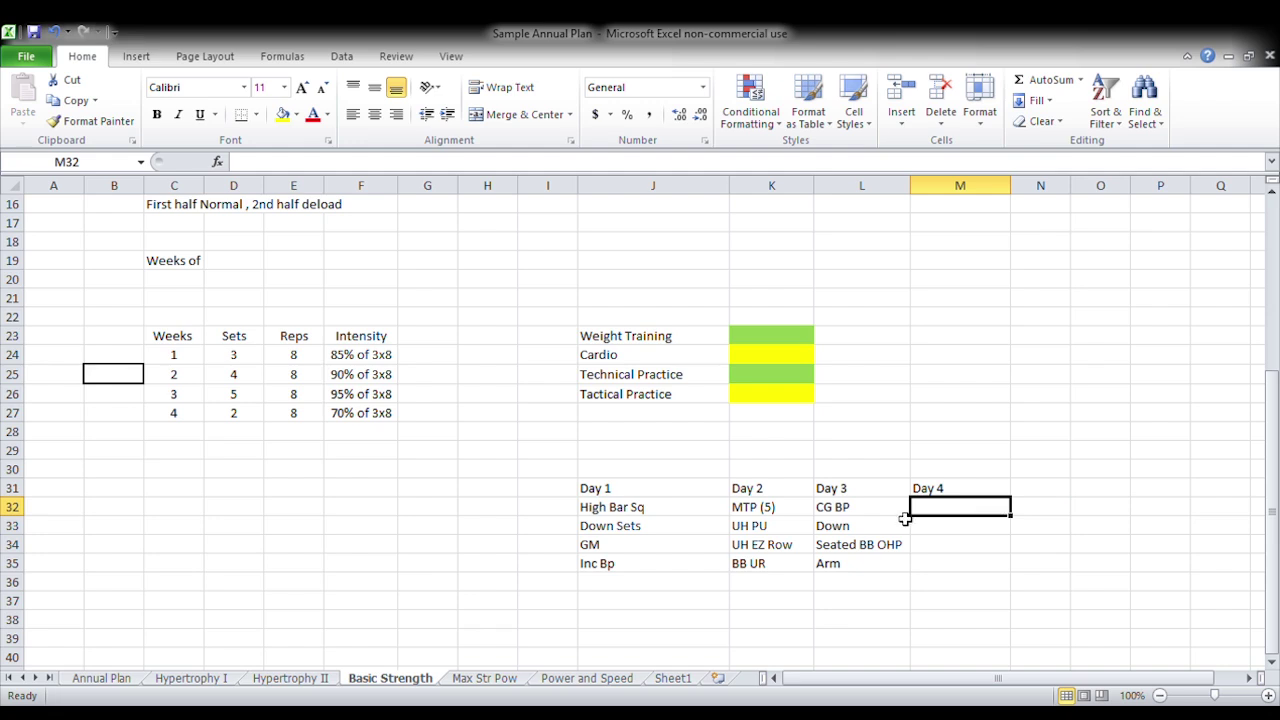
pyautogui.moveTo(668, 506); pyautogui.dragTo(665, 535)
pyautogui.click(648, 566)
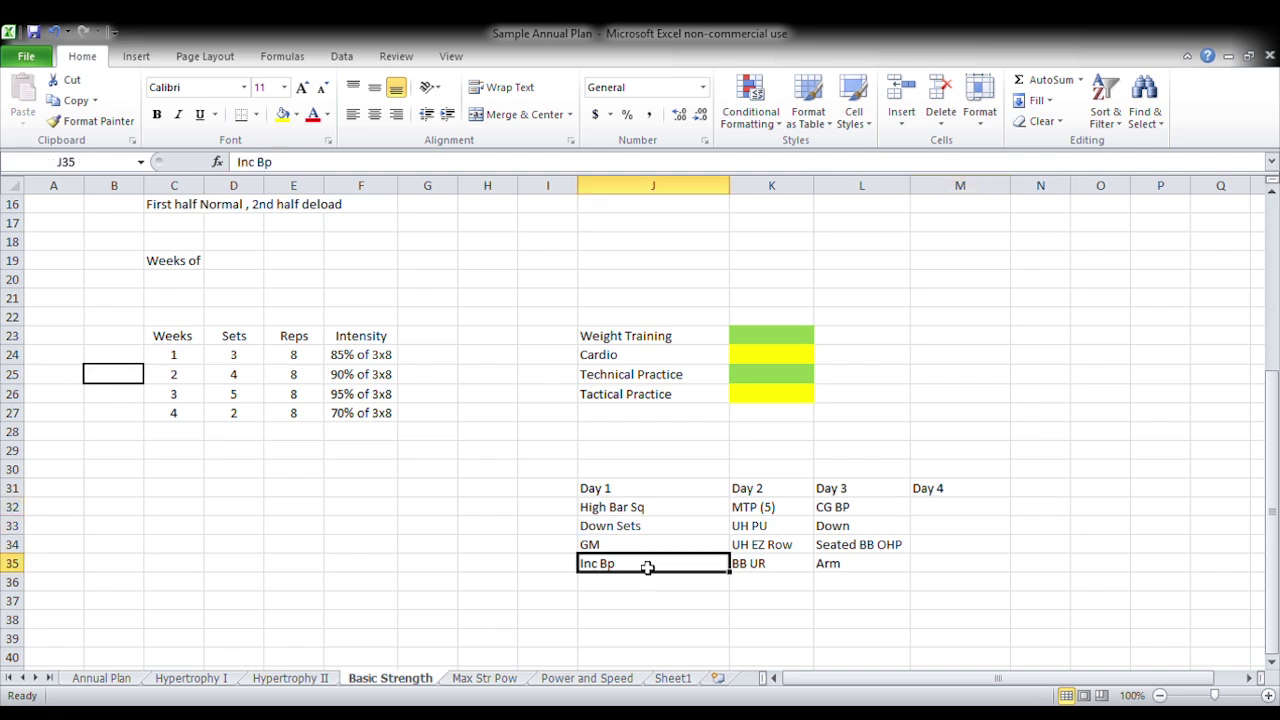
pyautogui.moveTo(766, 506); pyautogui.dragTo(768, 583)
pyautogui.moveTo(846, 512); pyautogui.dragTo(894, 556)
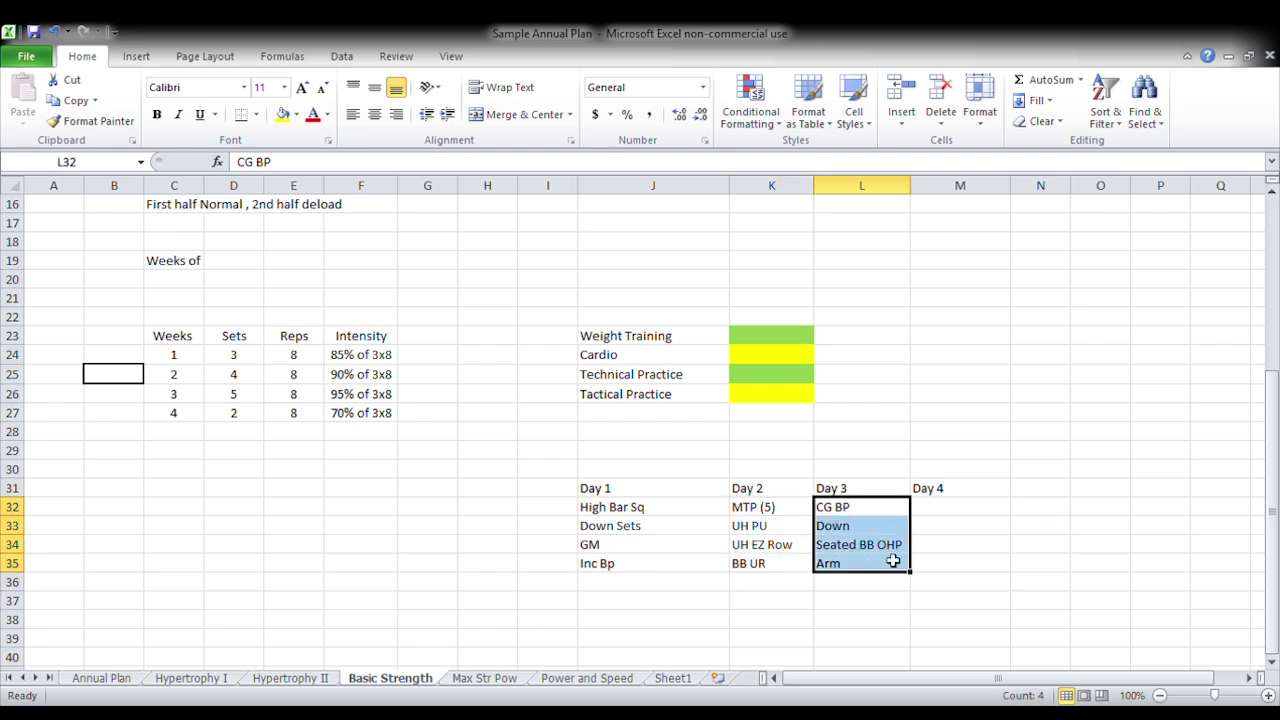
pyautogui.click(963, 514)
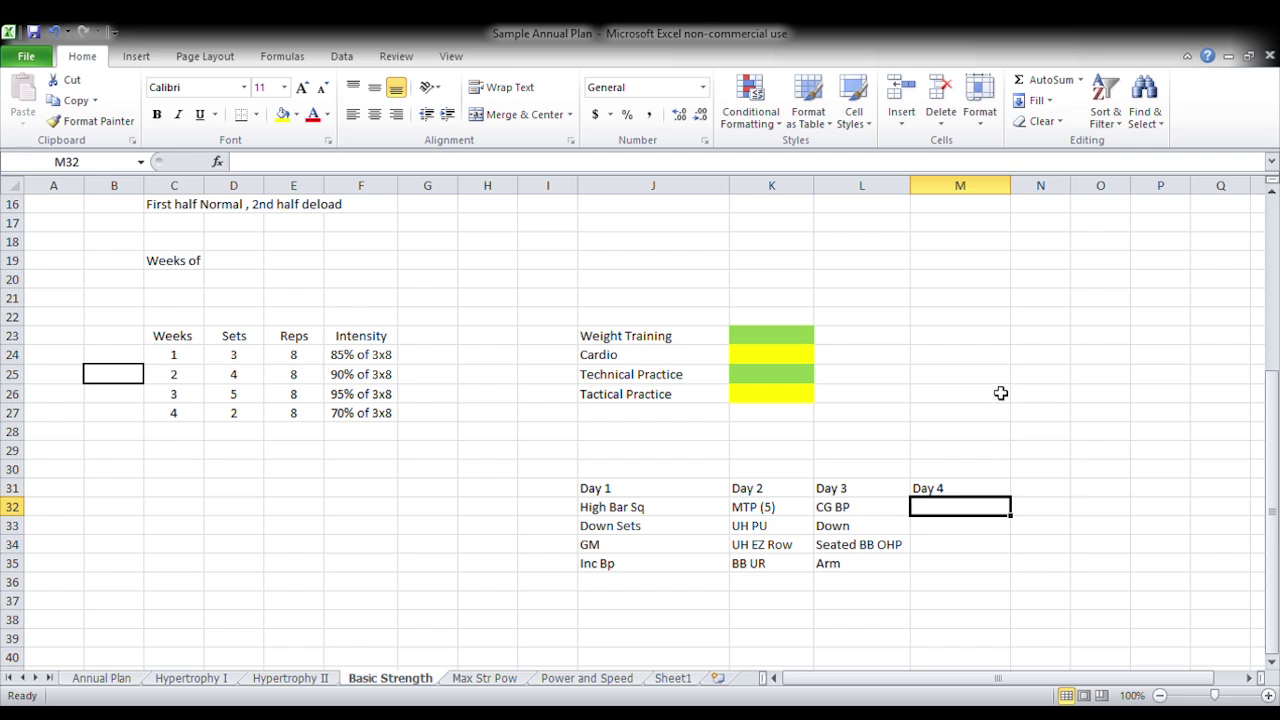
# Step: Enter the first two Day 4 exercises on the Basic Strength sheet: SLDL in M32 and (L) LBS in M33
pyautogui.write('DL')
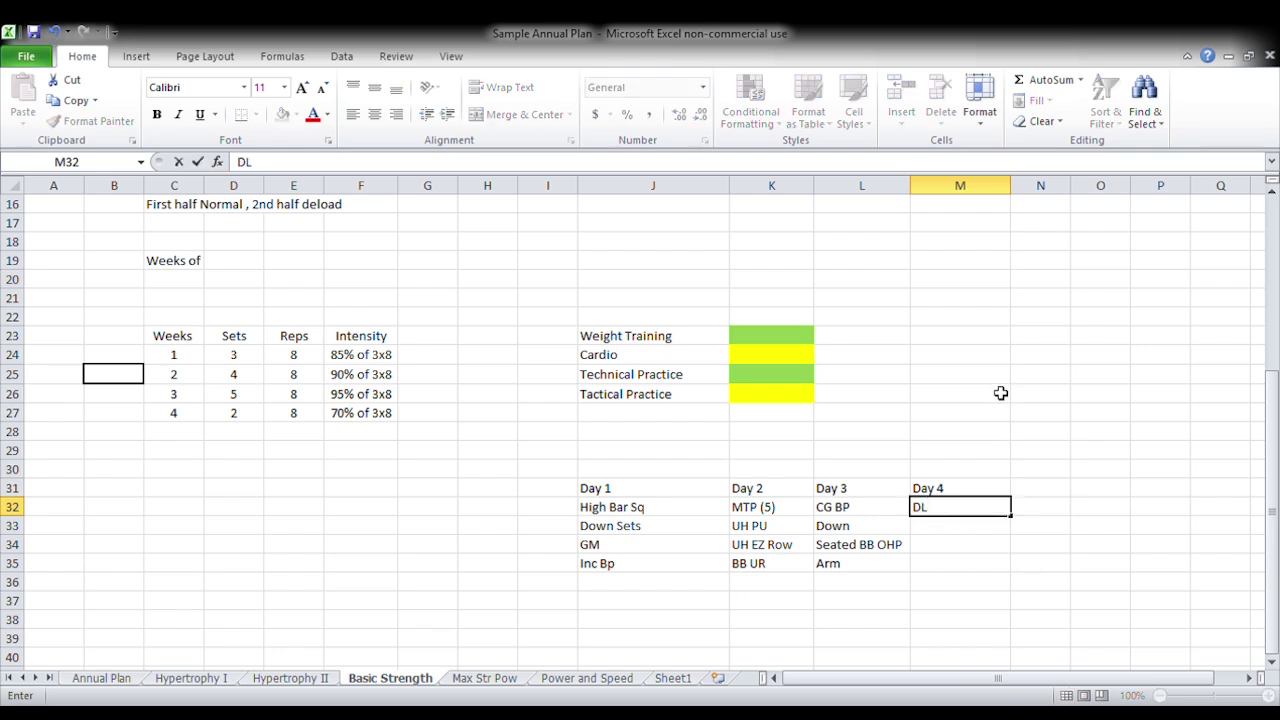
pyautogui.press('BackSpace')
pyautogui.press('BackSpace')
pyautogui.write('SLDL')
pyautogui.press('Return')
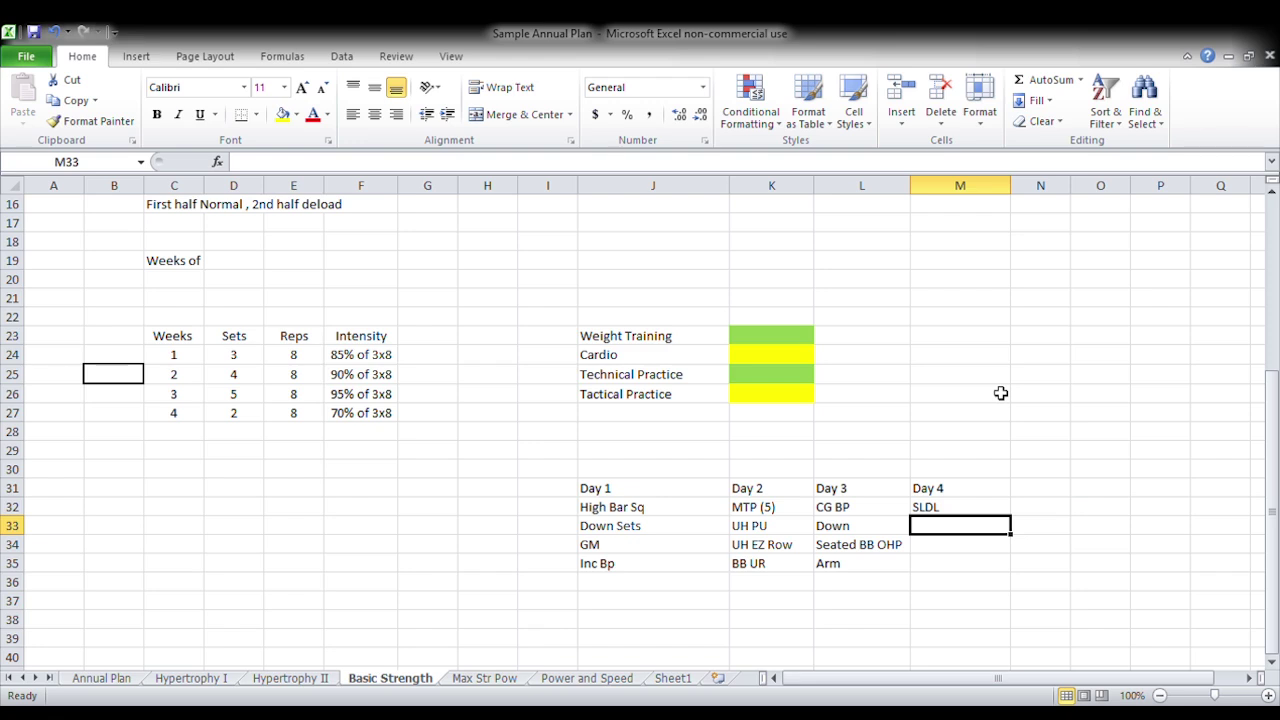
pyautogui.write('L')
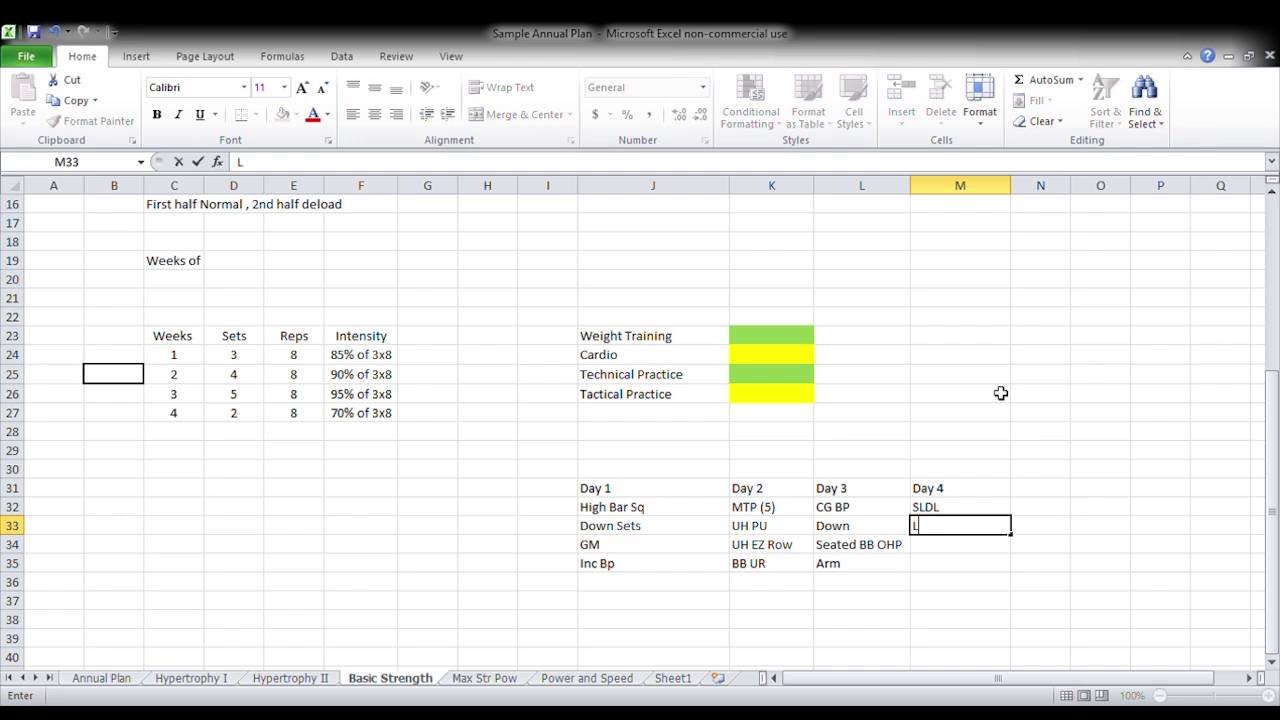
pyautogui.write('(L) LBS')
pyautogui.press('Return')
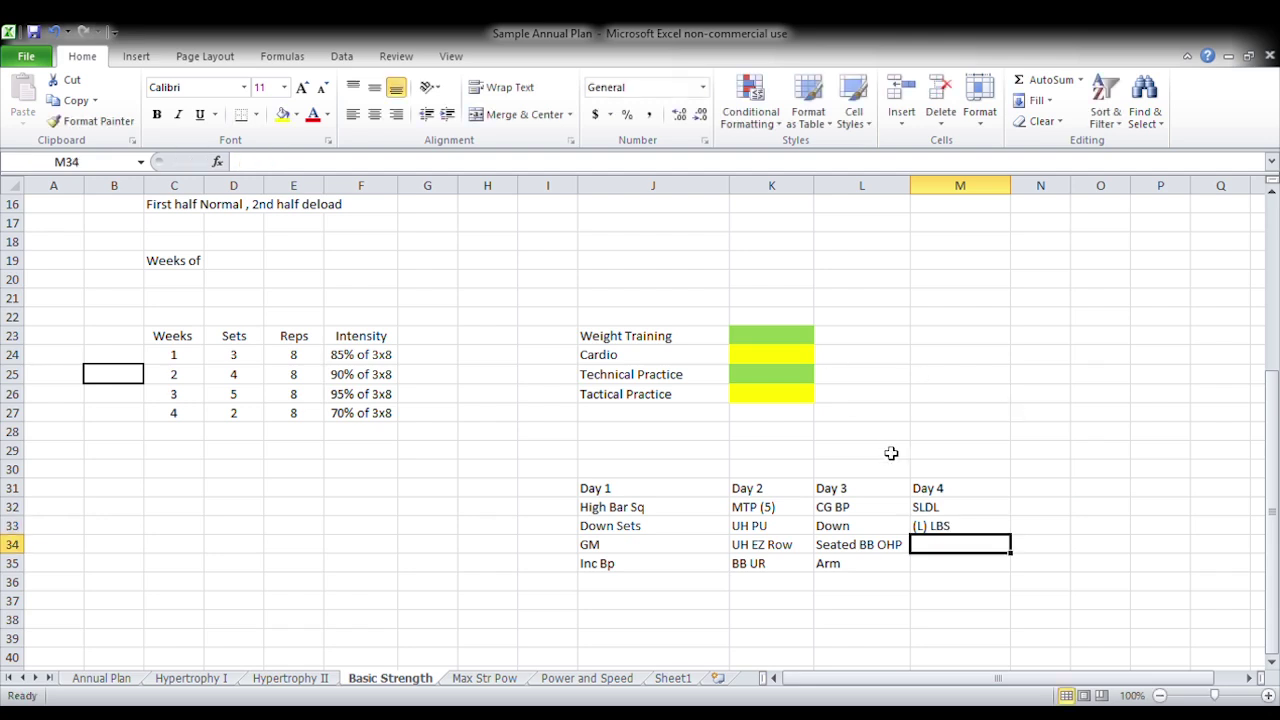
# Step: Check the first two Day 1 exercises against (L) LBS and enter BB Lunge as the third Day 4 exercise in M34
pyautogui.click(964, 532)
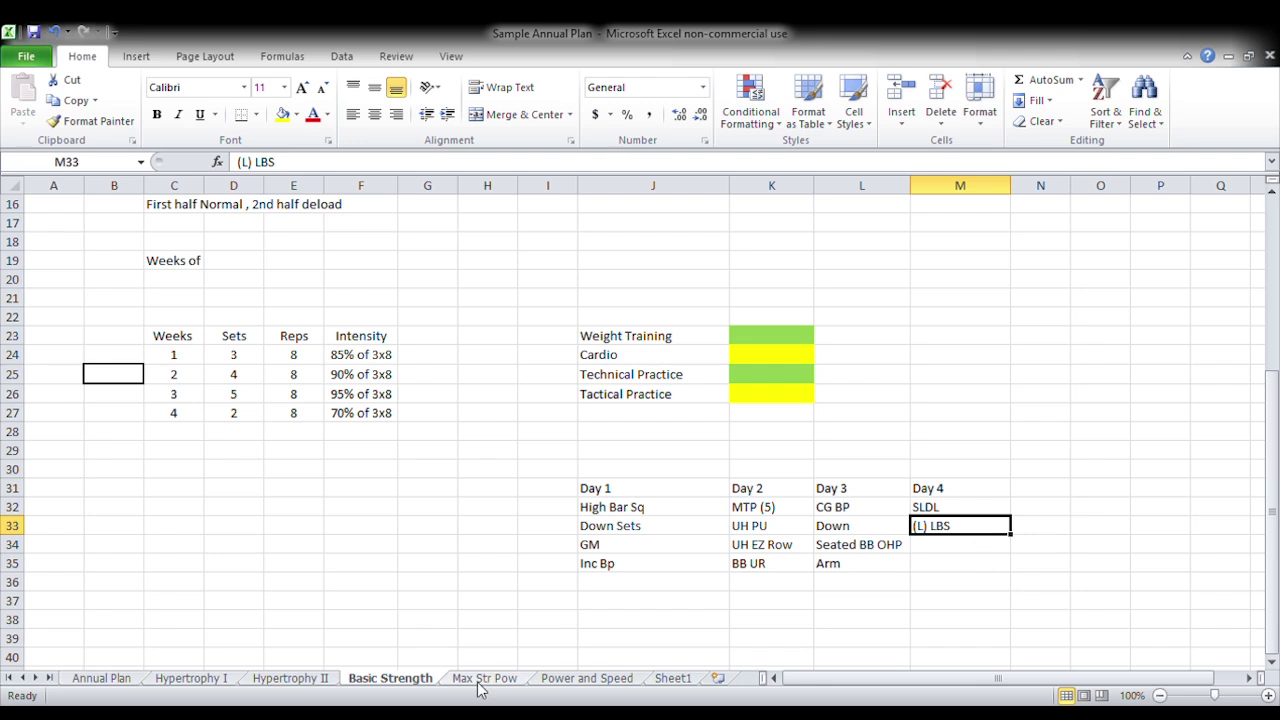
pyautogui.moveTo(677, 515); pyautogui.dragTo(672, 540)
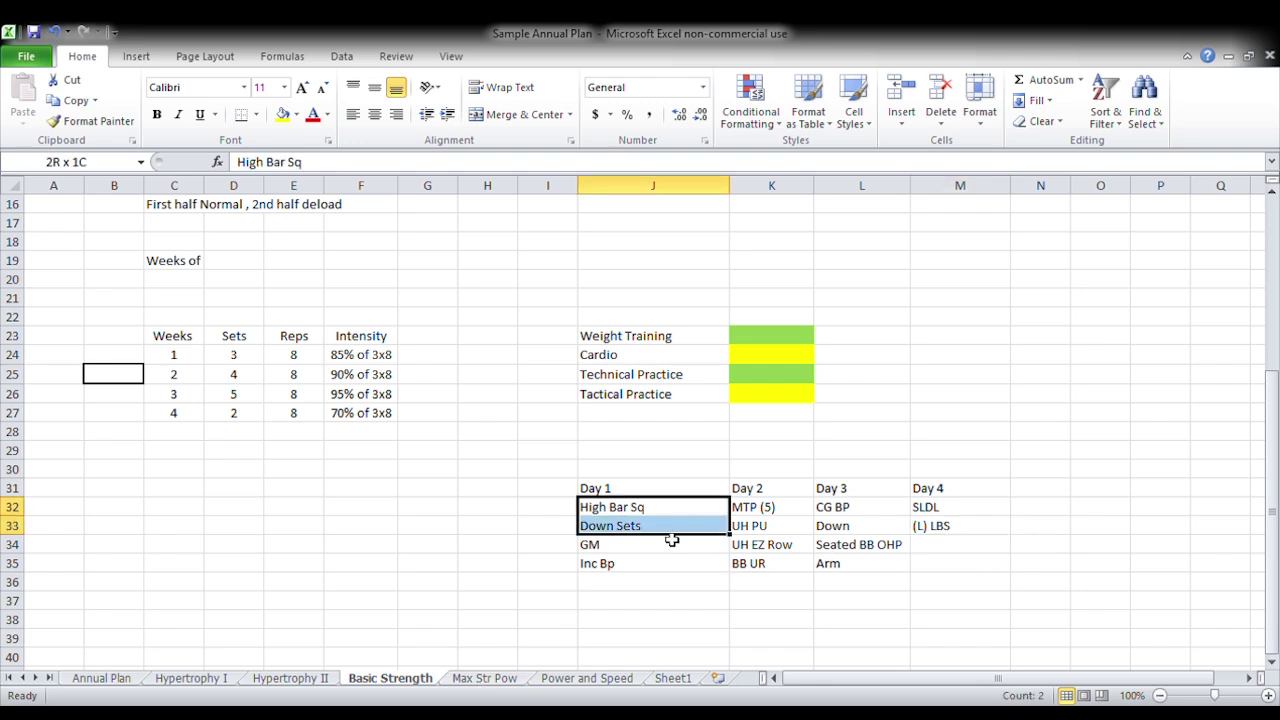
pyautogui.click(997, 534)
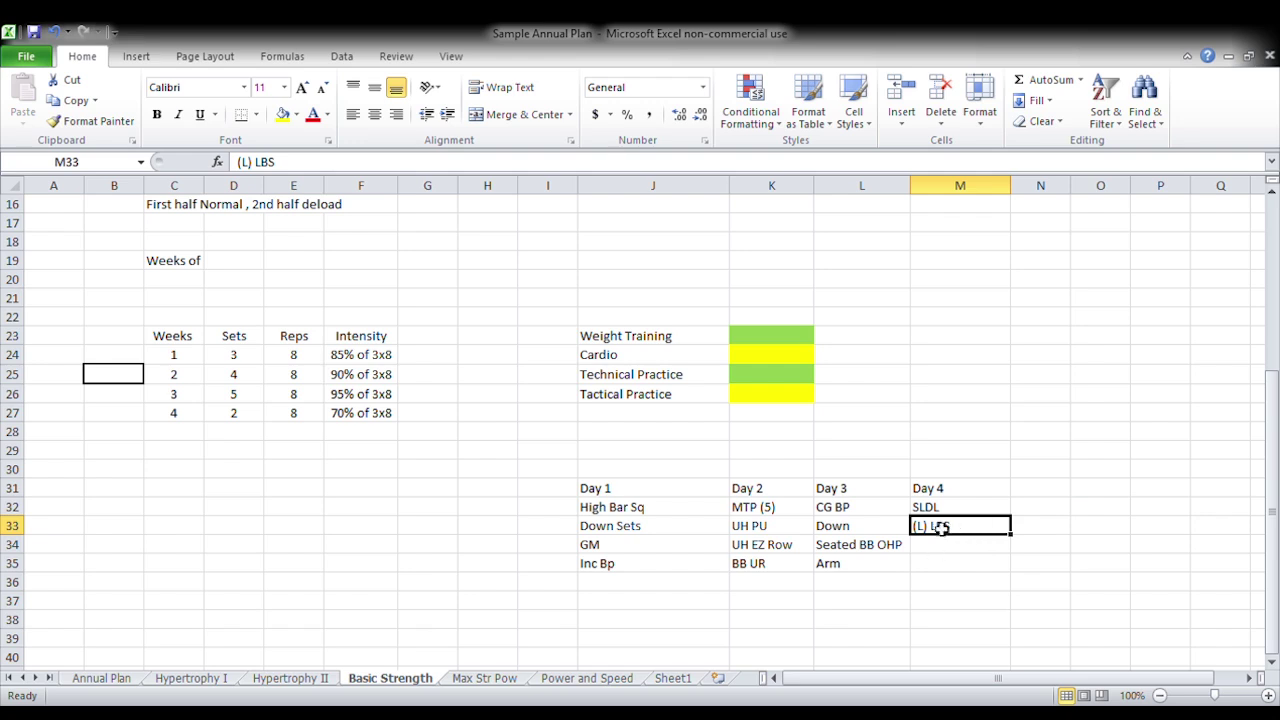
pyautogui.press('Return')
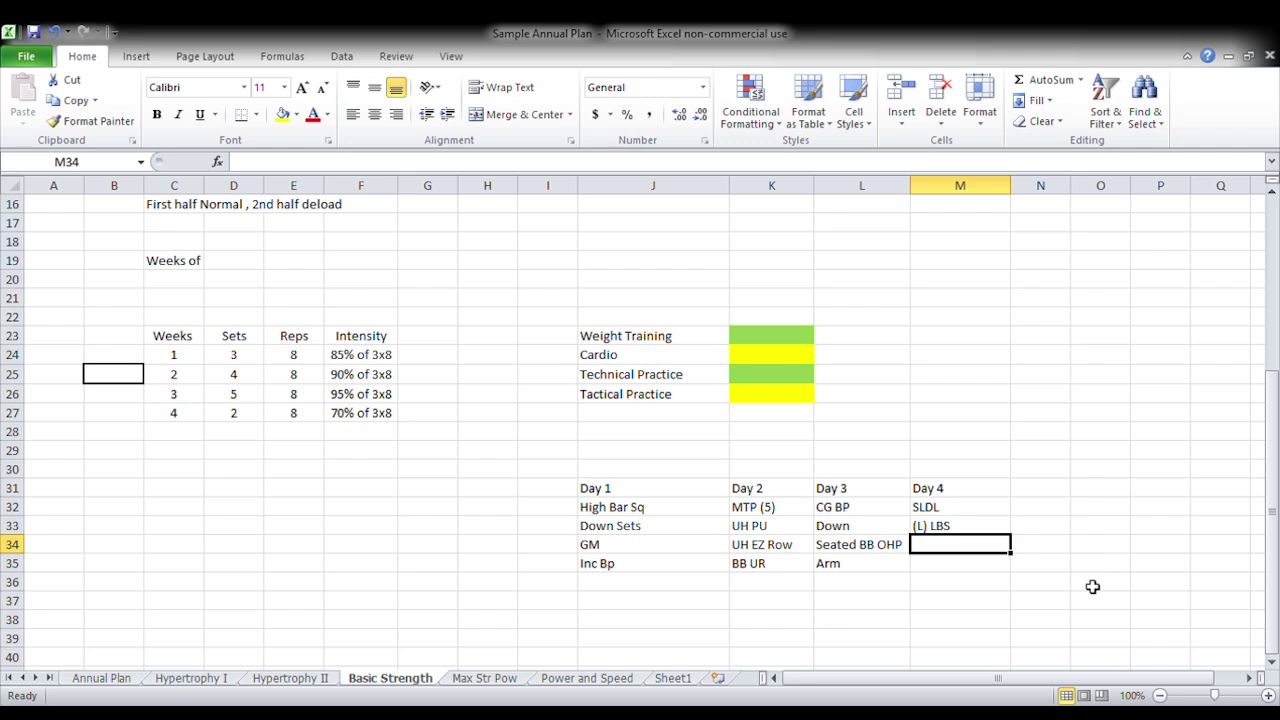
pyautogui.write('B')
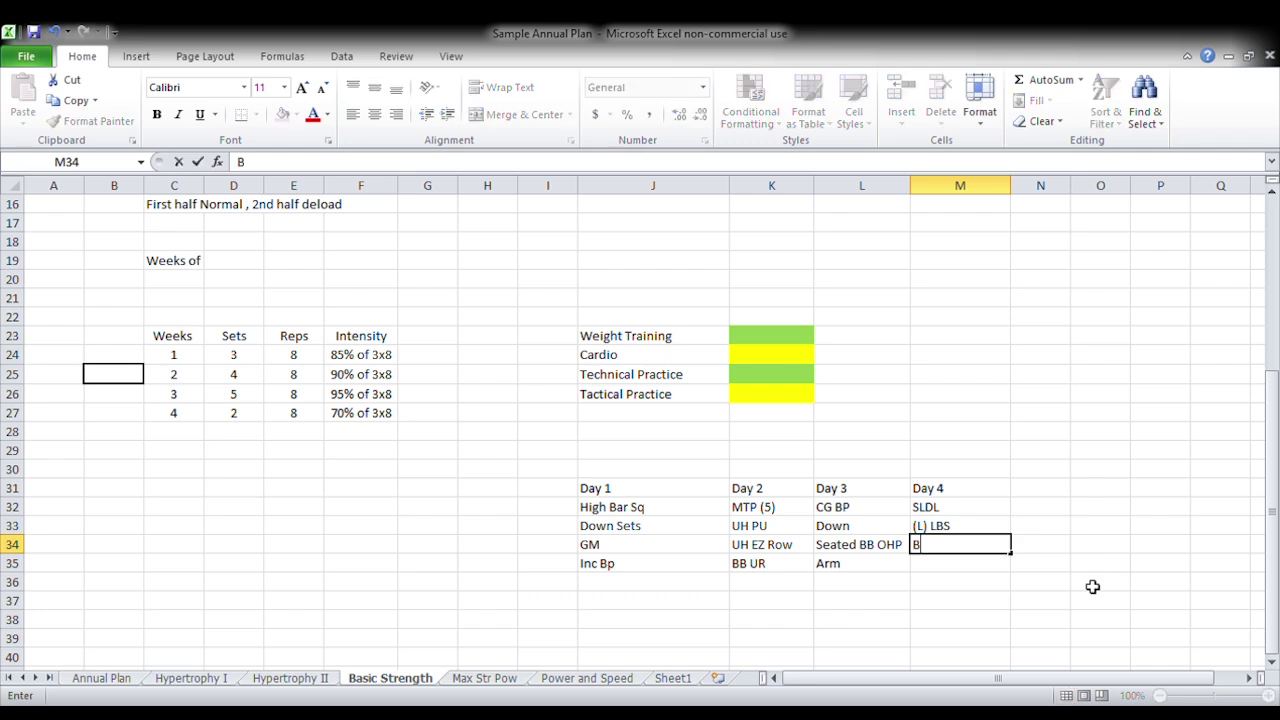
pyautogui.write('B Lunge')
pyautogui.press('Return')
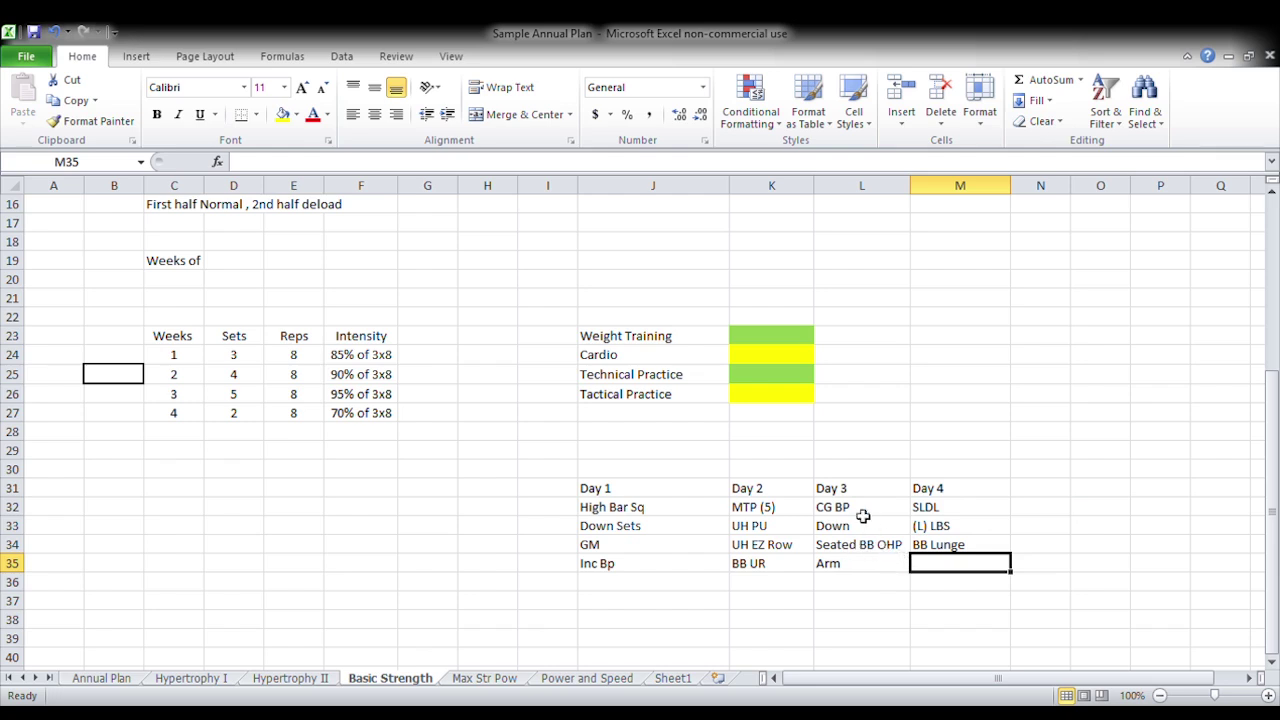
# Step: Replace the third Day 3 exercise in L34 with Standing OHP
pyautogui.click(890, 550)
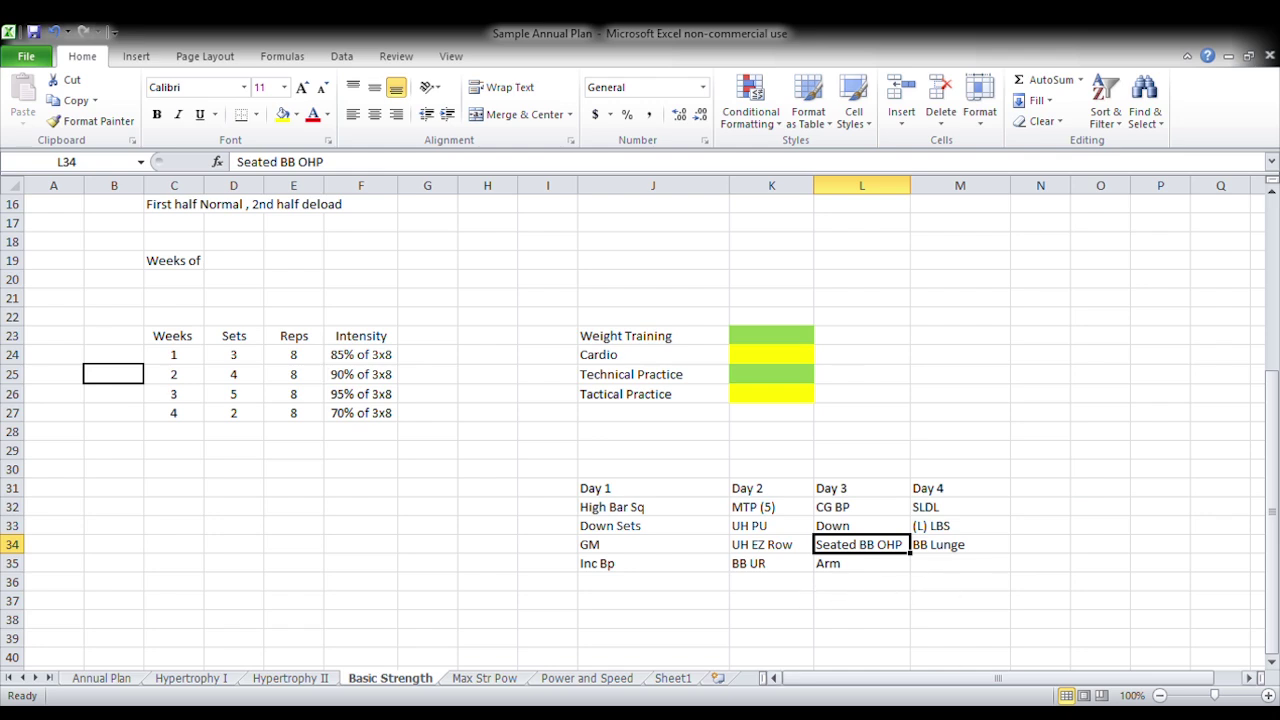
pyautogui.write('S')
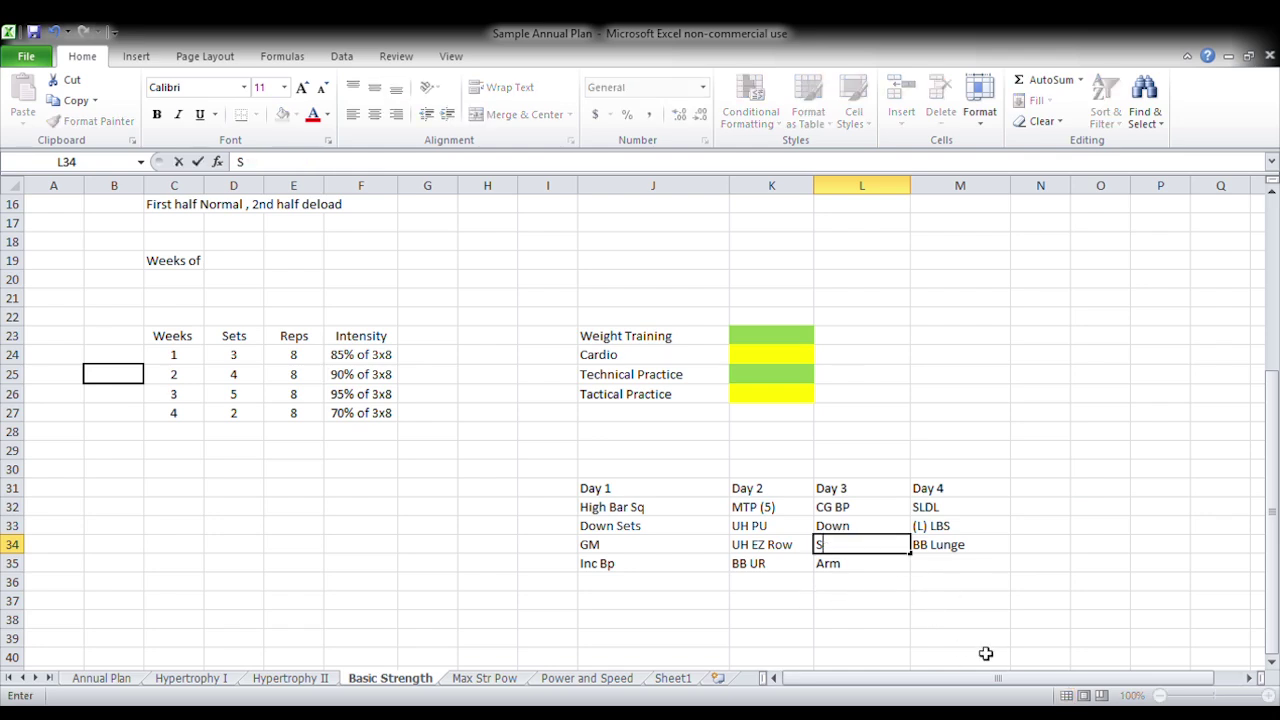
pyautogui.write('tanding OHP')
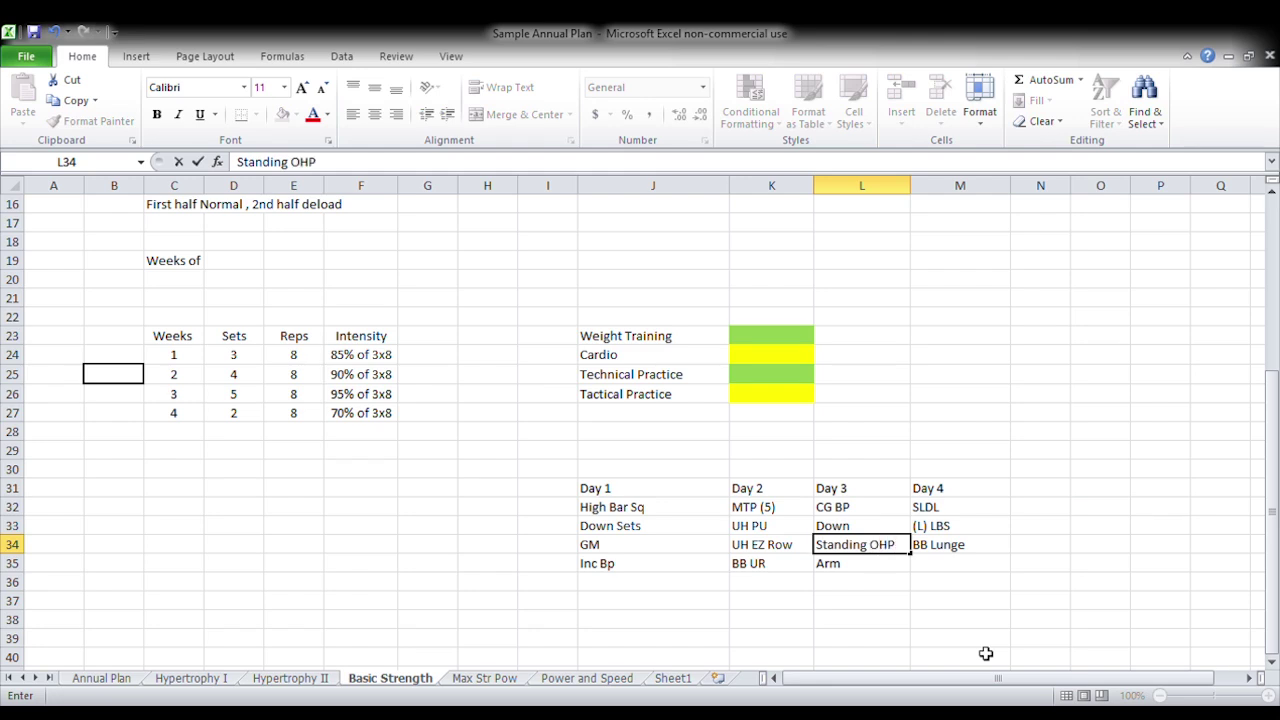
pyautogui.press('Return')
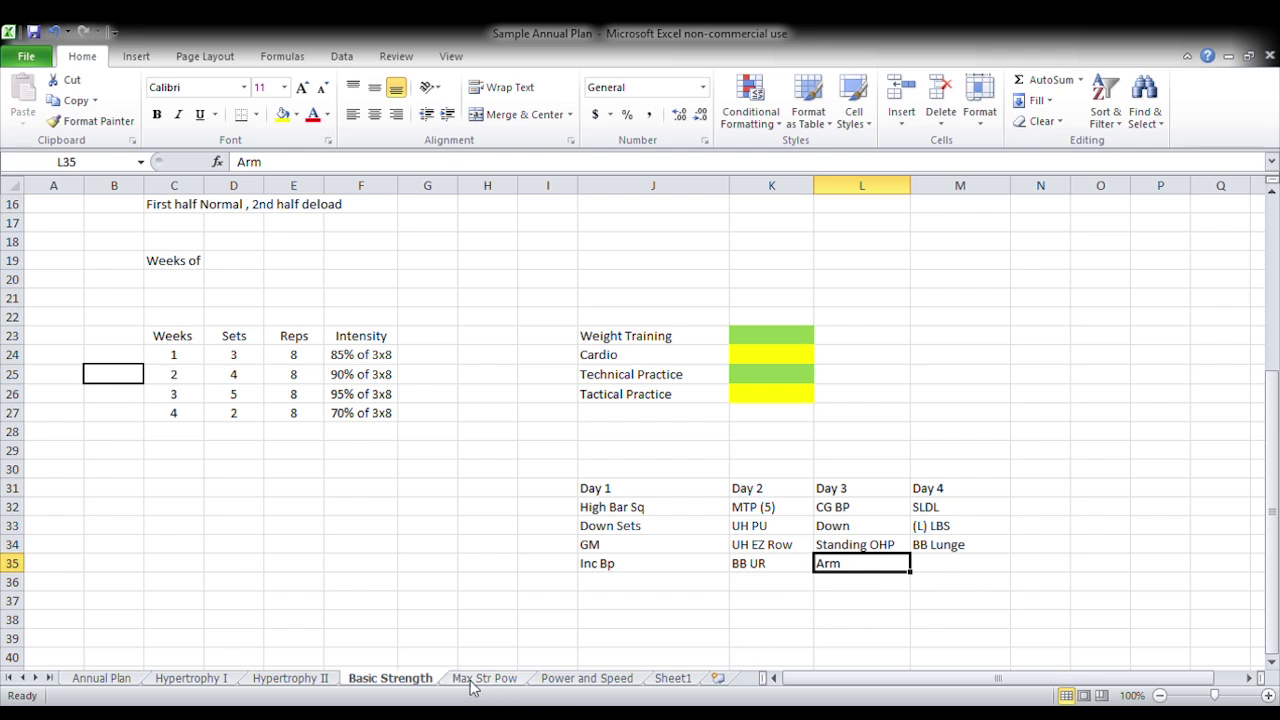
pyautogui.click(880, 545)
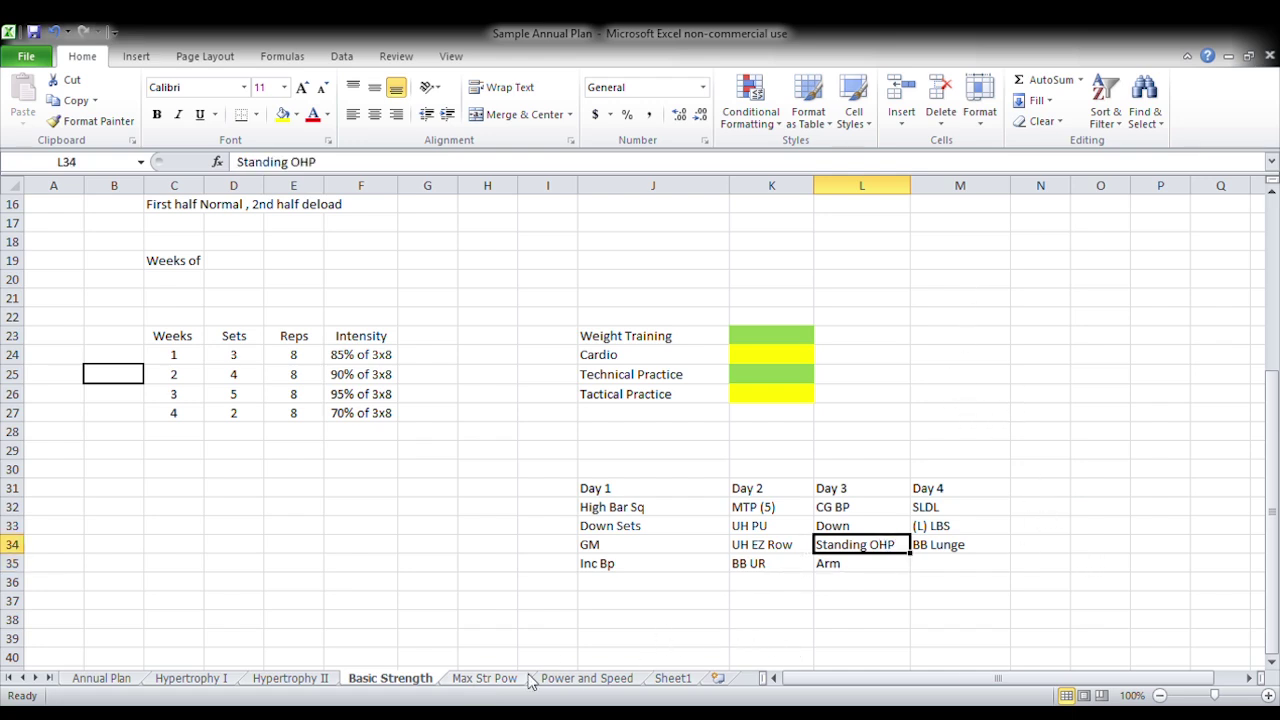
# Step: Compare the Hypertrophy II schedule, the Strength and Max Str exercise lists on Sheet1, and the Max Str Pow sheet with Basic Strength
pyautogui.click(290, 678)
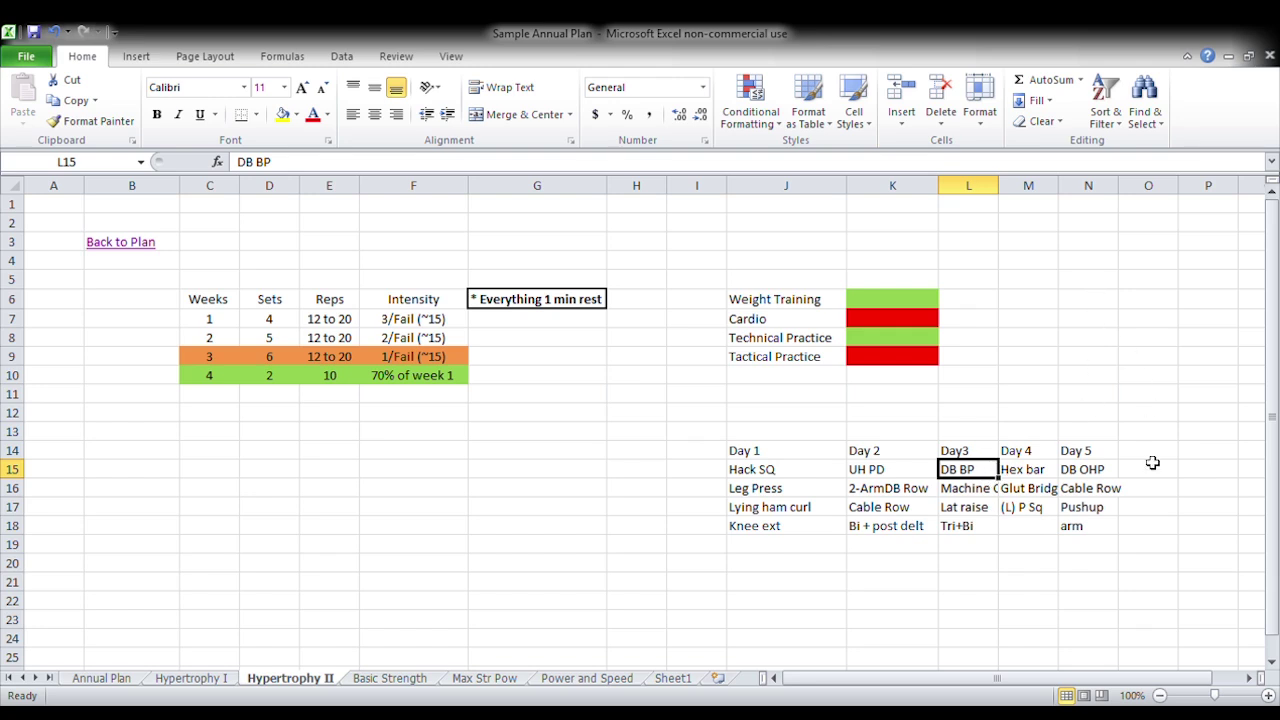
pyautogui.click(1112, 476)
pyautogui.click(392, 679)
pyautogui.click(678, 680)
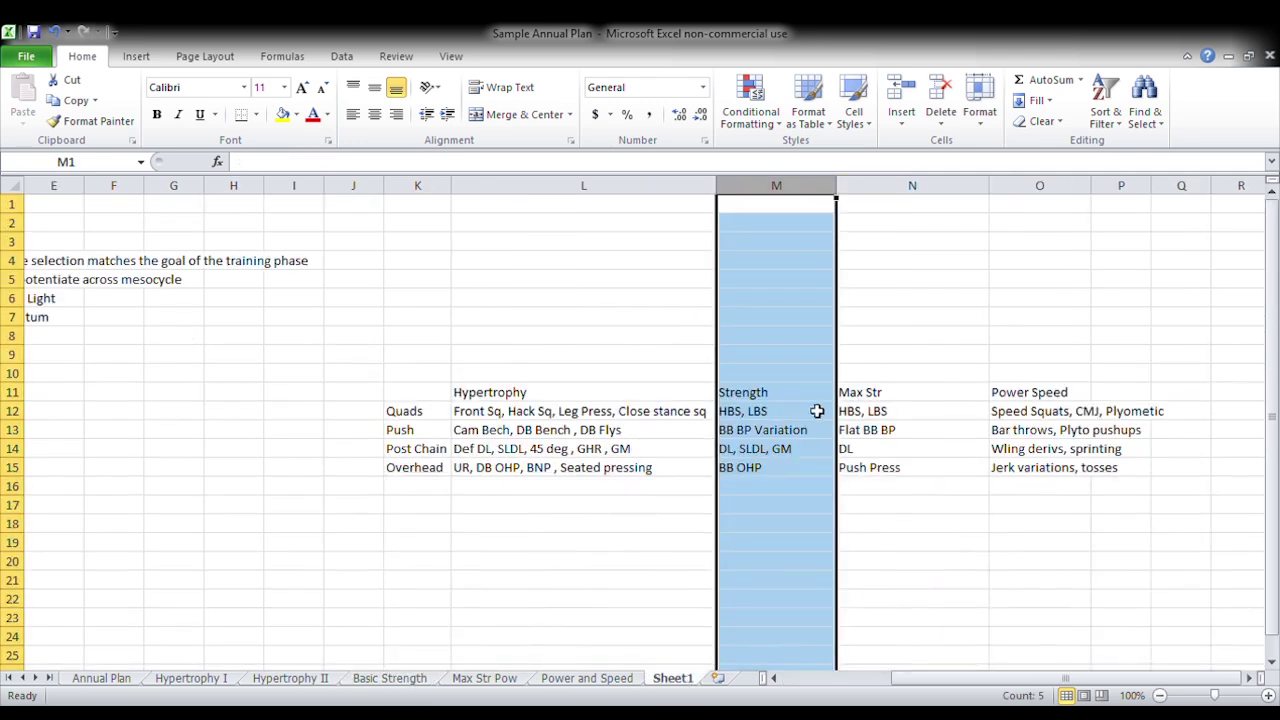
pyautogui.click(912, 200)
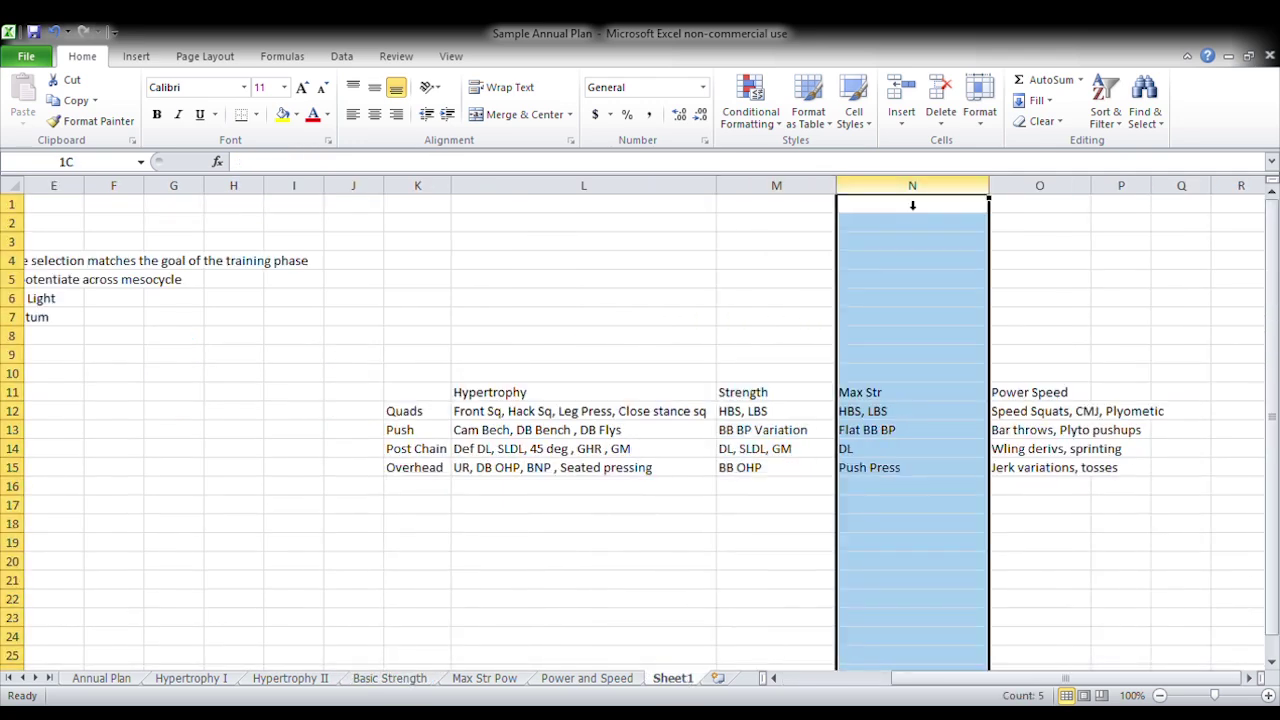
pyautogui.click(804, 196)
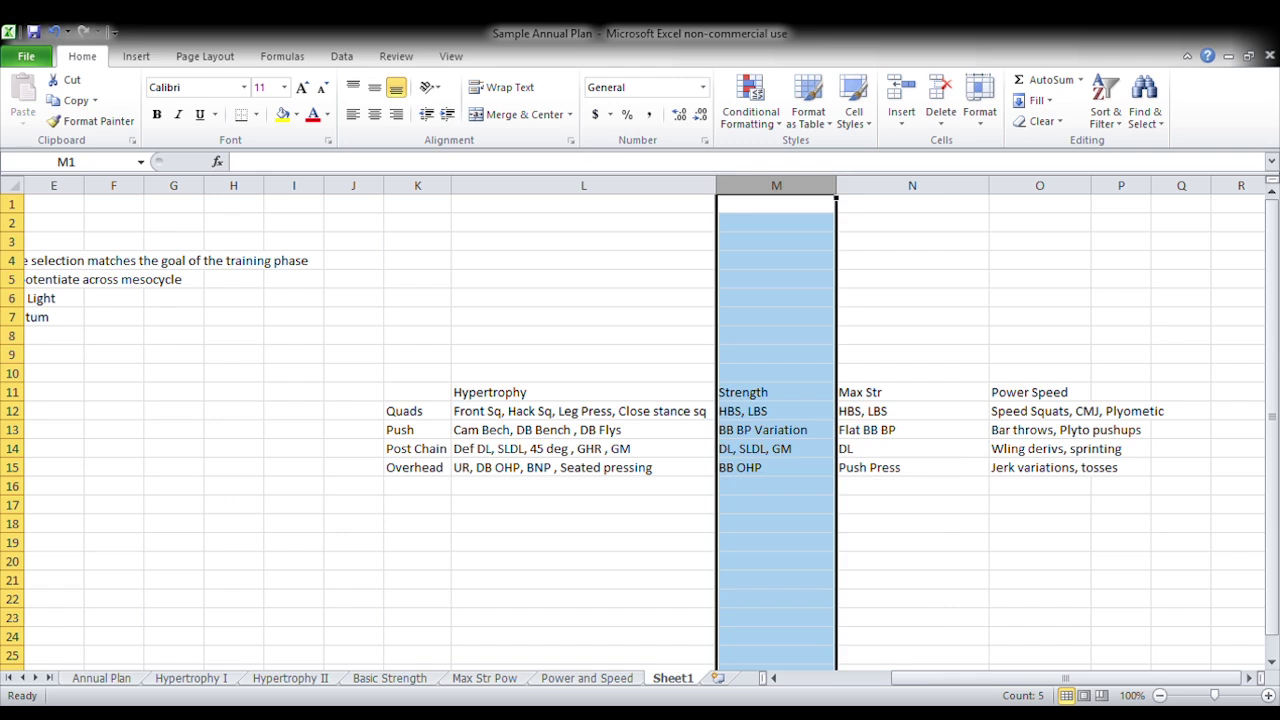
pyautogui.click(490, 680)
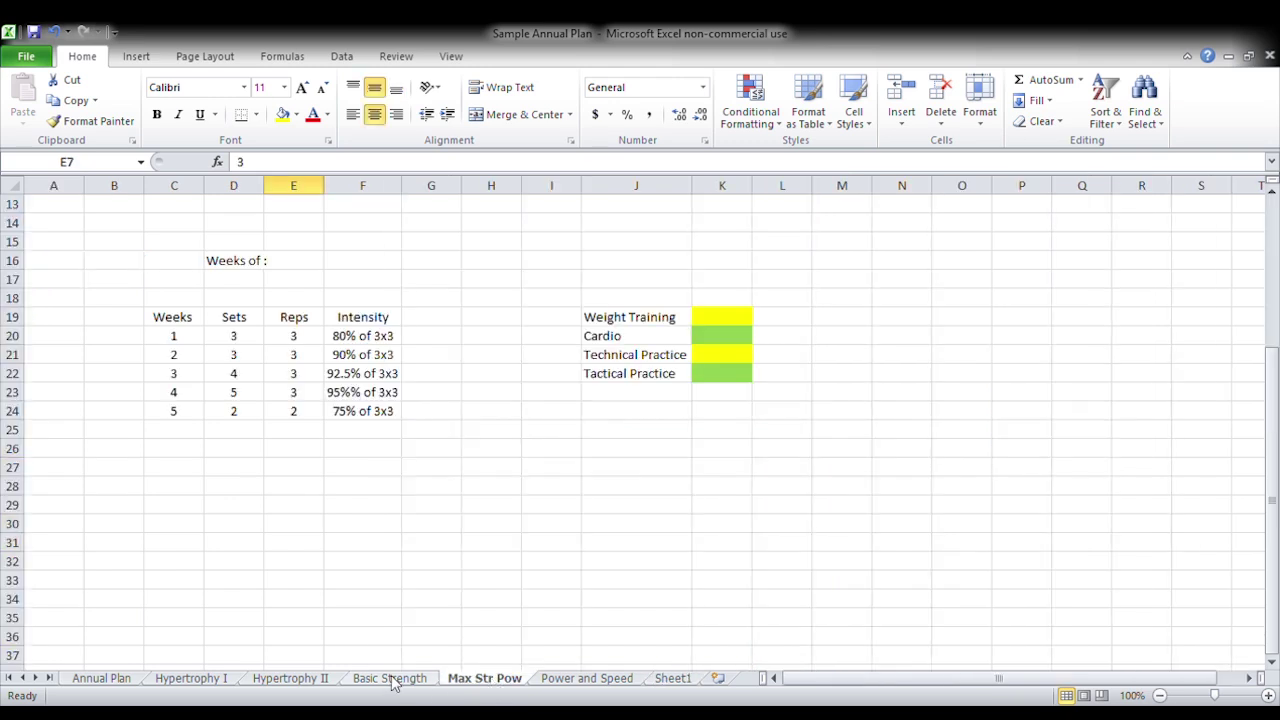
pyautogui.click(393, 679)
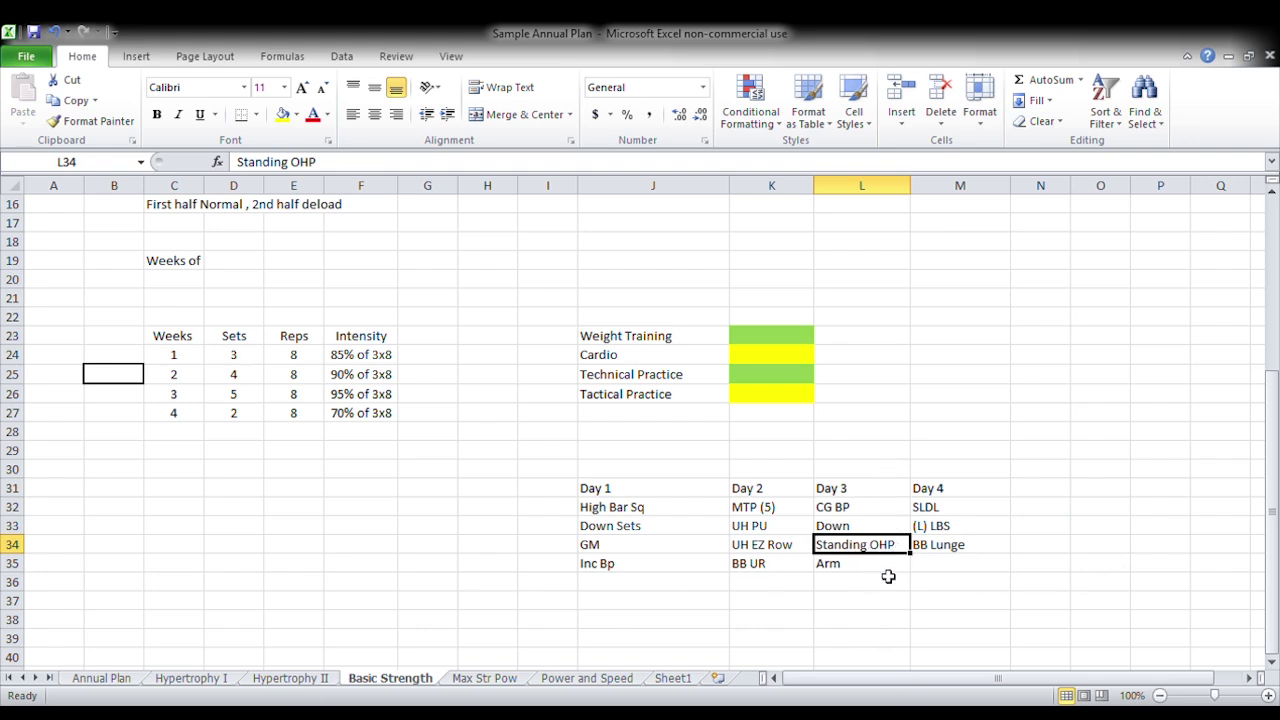
# Step: Review the sequence of training emphases from Hypertrophy I to Maximum Strength / Power on the Annual Plan sheet and return to Basic Strength
pyautogui.click(120, 679)
pyautogui.moveTo(132, 364); pyautogui.dragTo(576, 366)
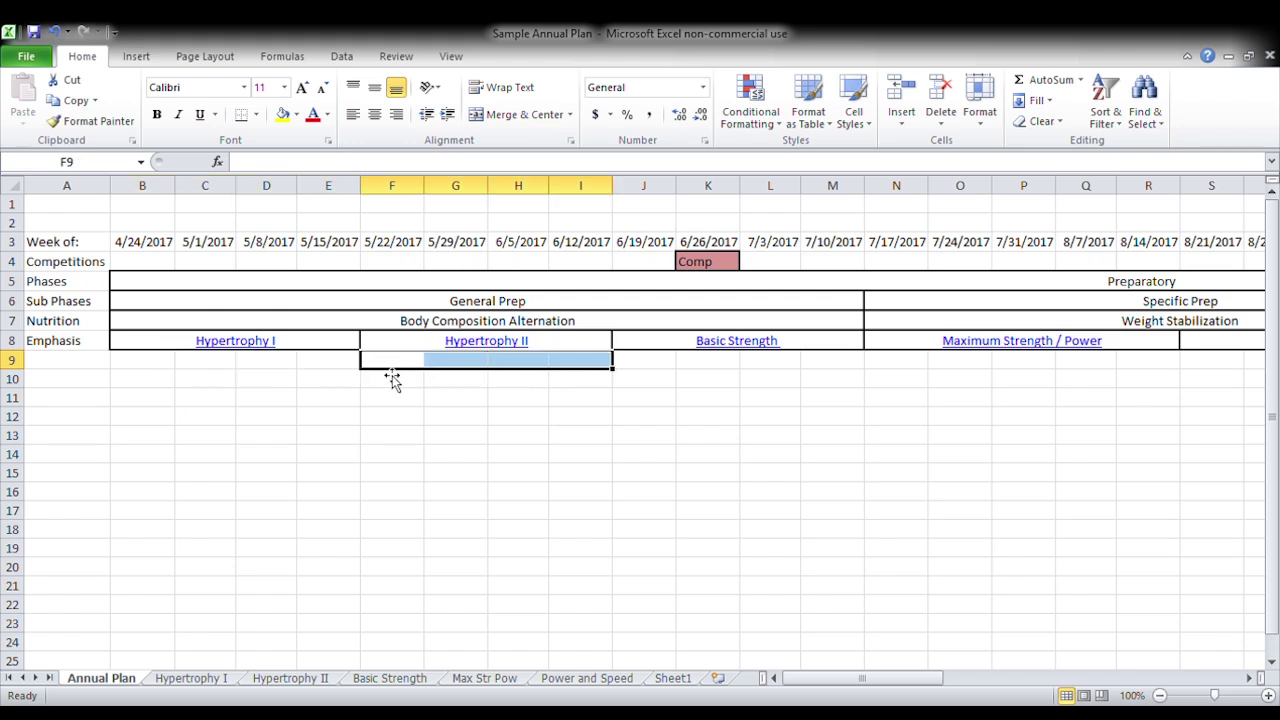
pyautogui.moveTo(391, 363); pyautogui.dragTo(1133, 365)
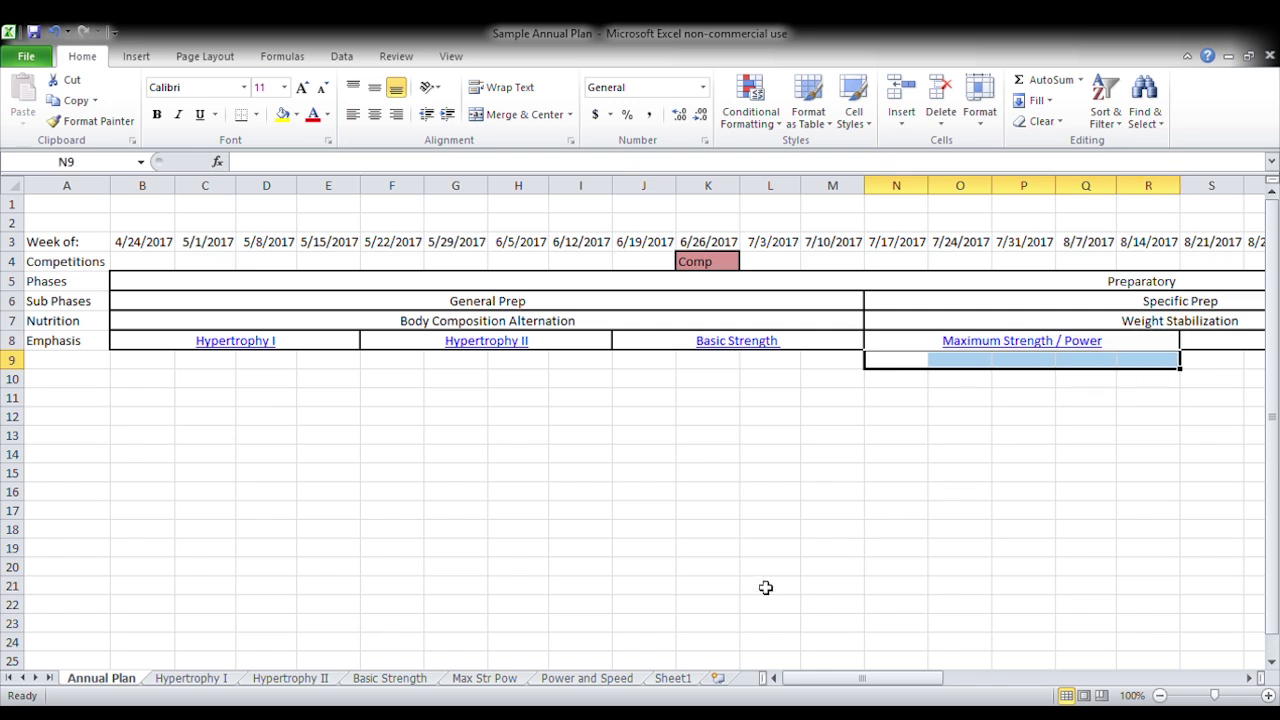
pyautogui.click(372, 679)
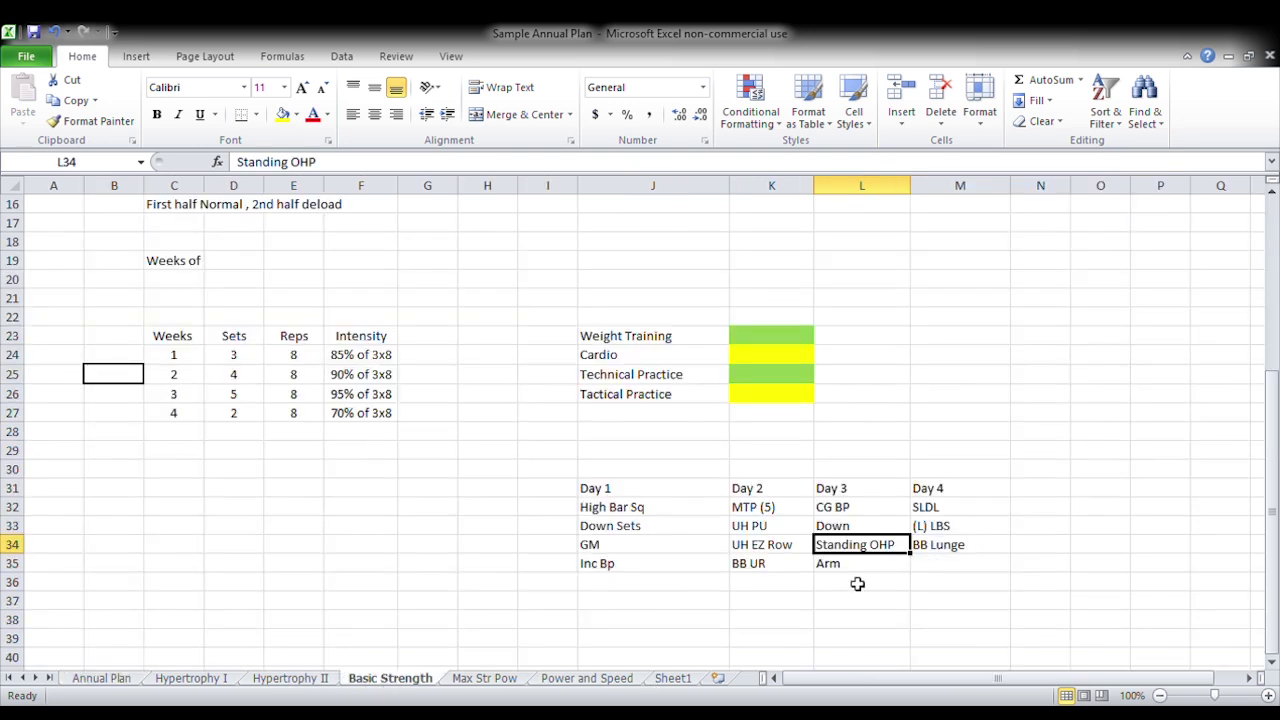
pyautogui.click(978, 627)
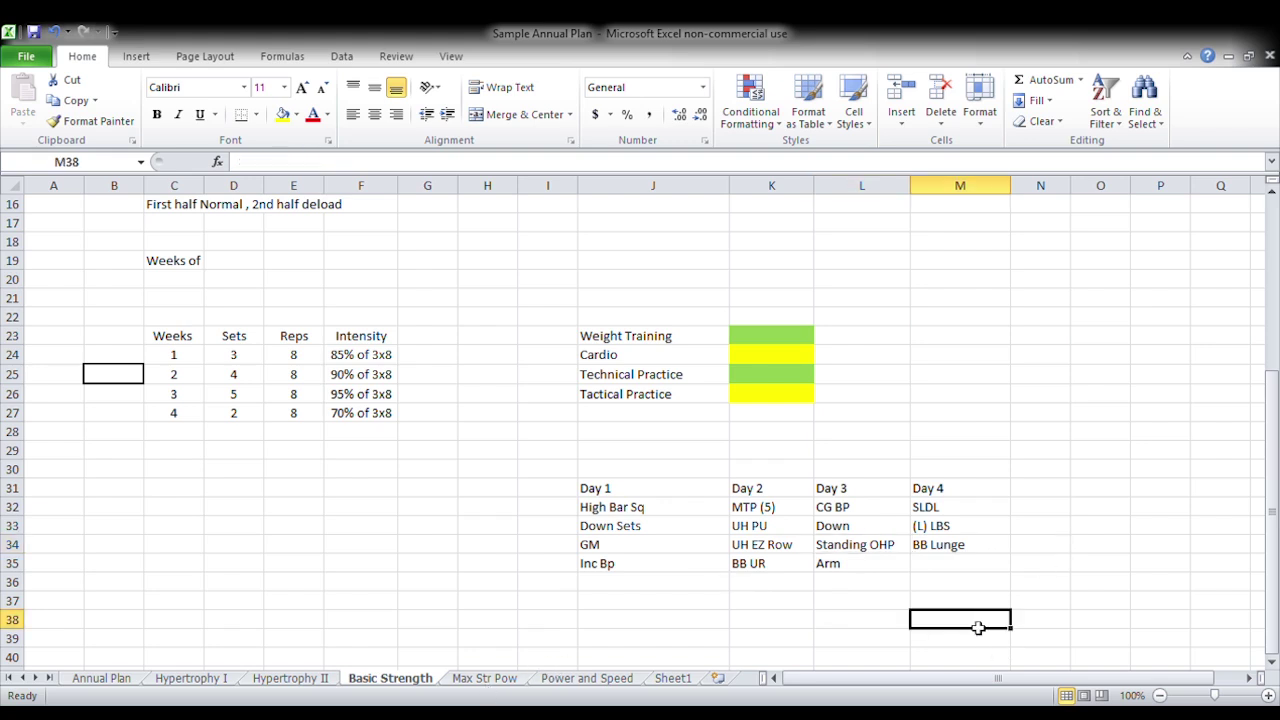
# Step: Add the headers Day 1, Day 2 and Day 3 in J27 through L27 on the Max Str Pow sheet
pyautogui.click(488, 682)
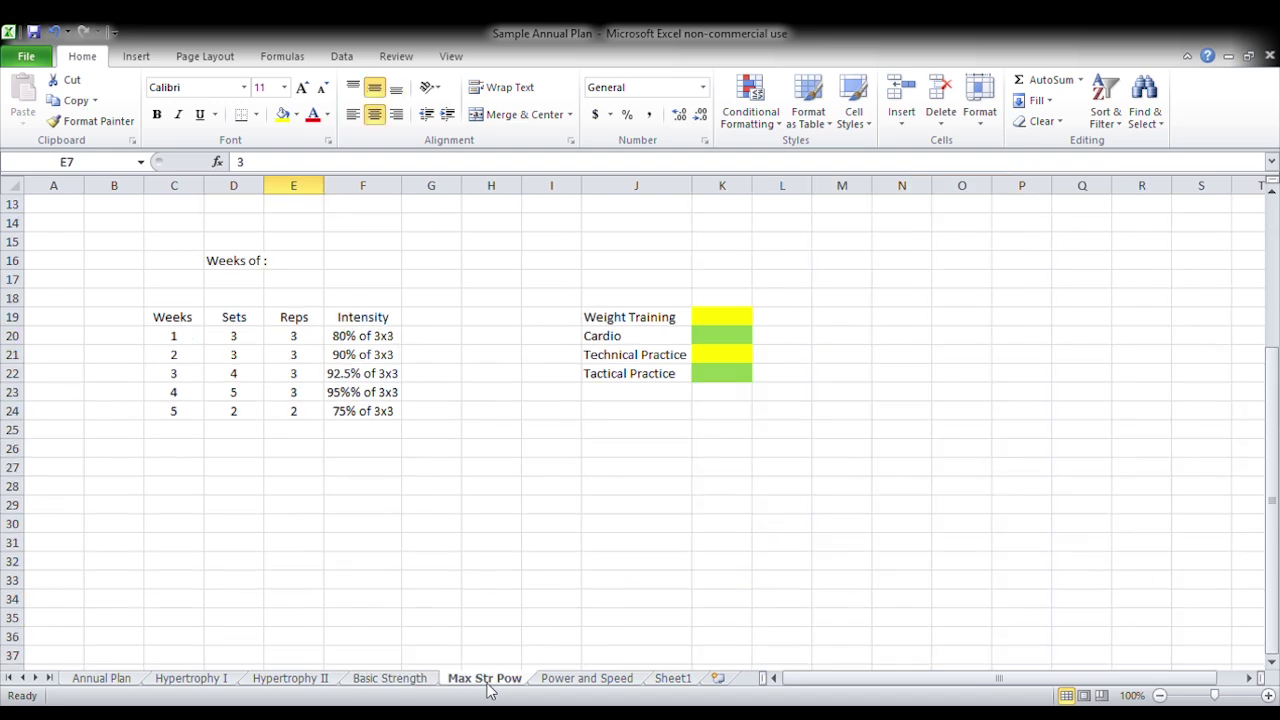
pyautogui.click(428, 679)
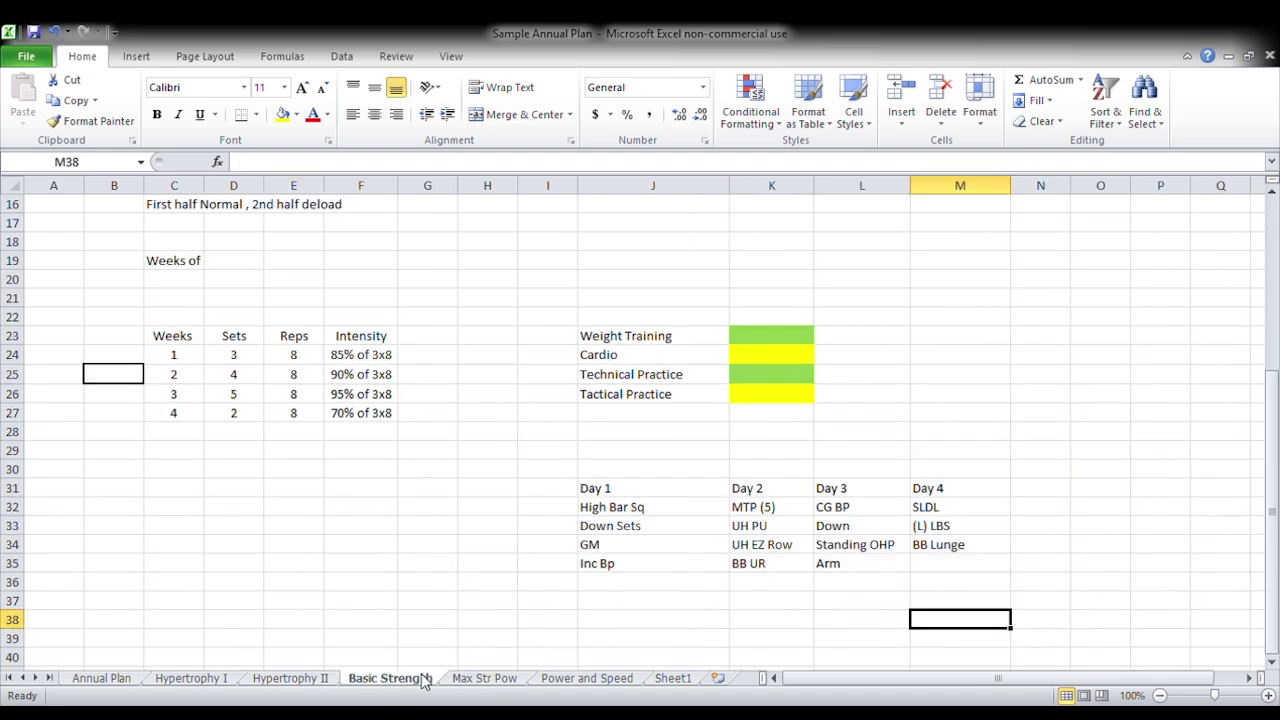
pyautogui.click(486, 680)
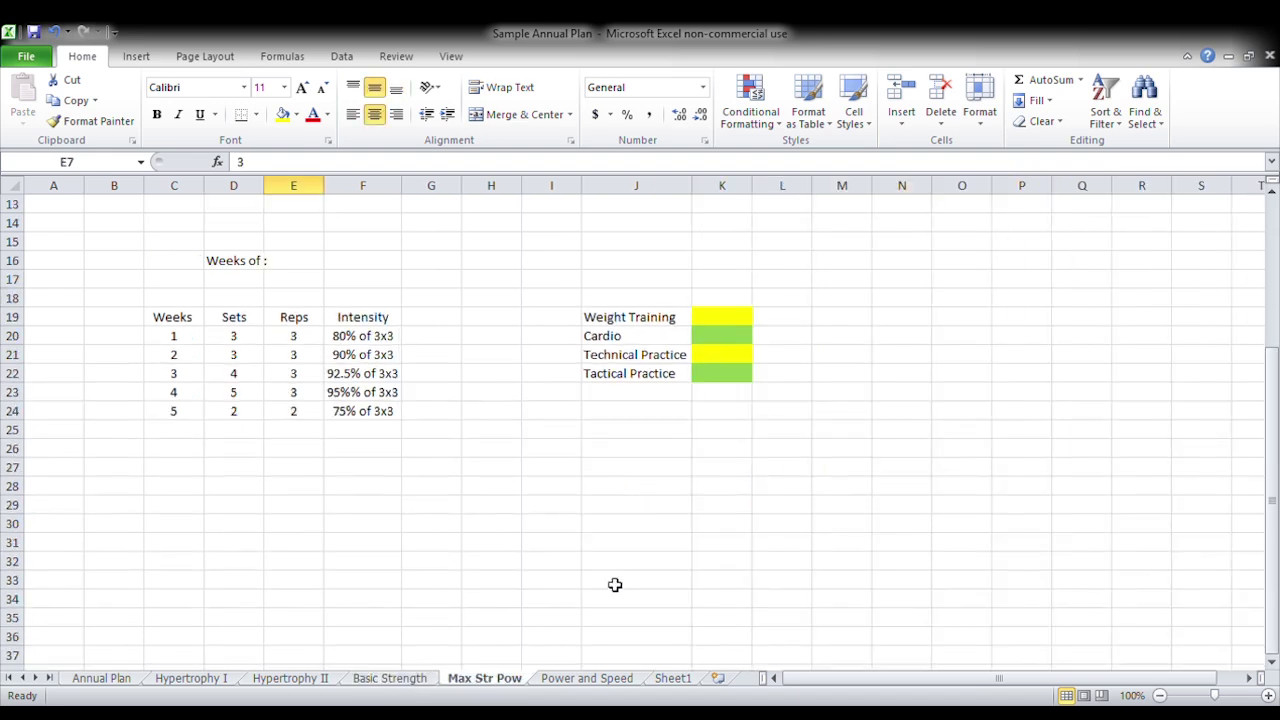
pyautogui.click(611, 475)
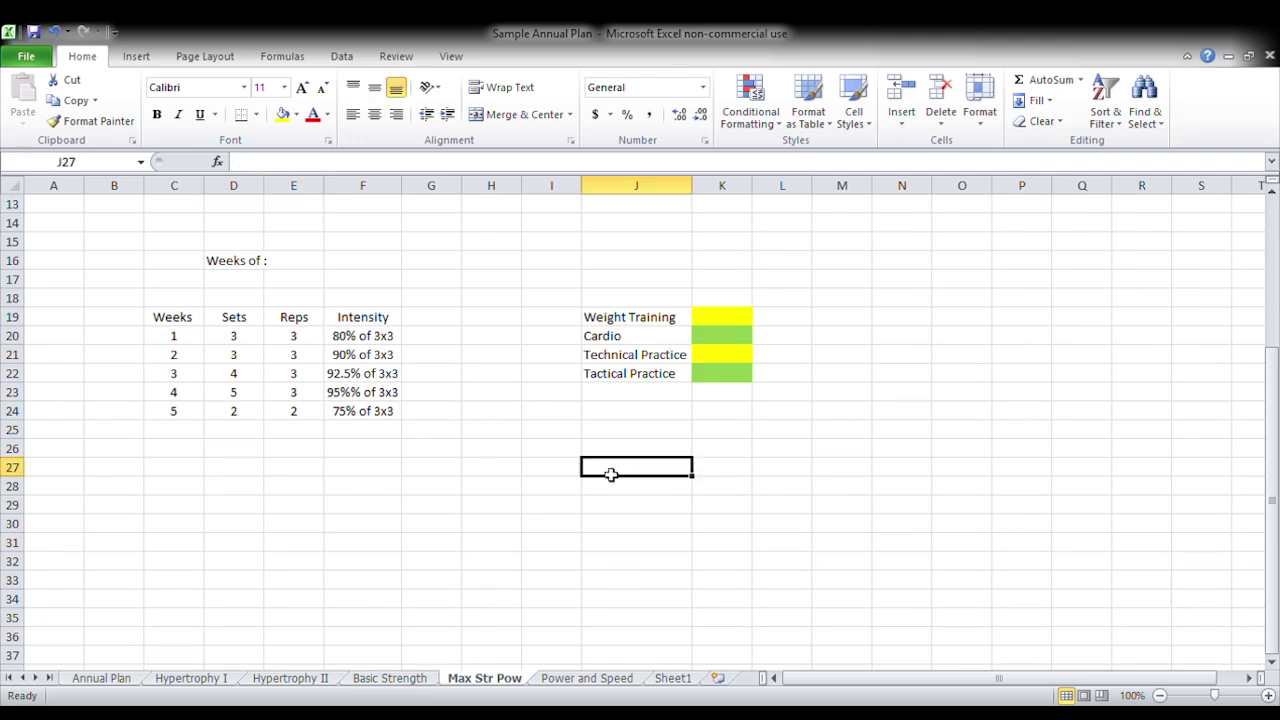
pyautogui.click(400, 681)
pyautogui.click(468, 681)
pyautogui.write('Day 1')
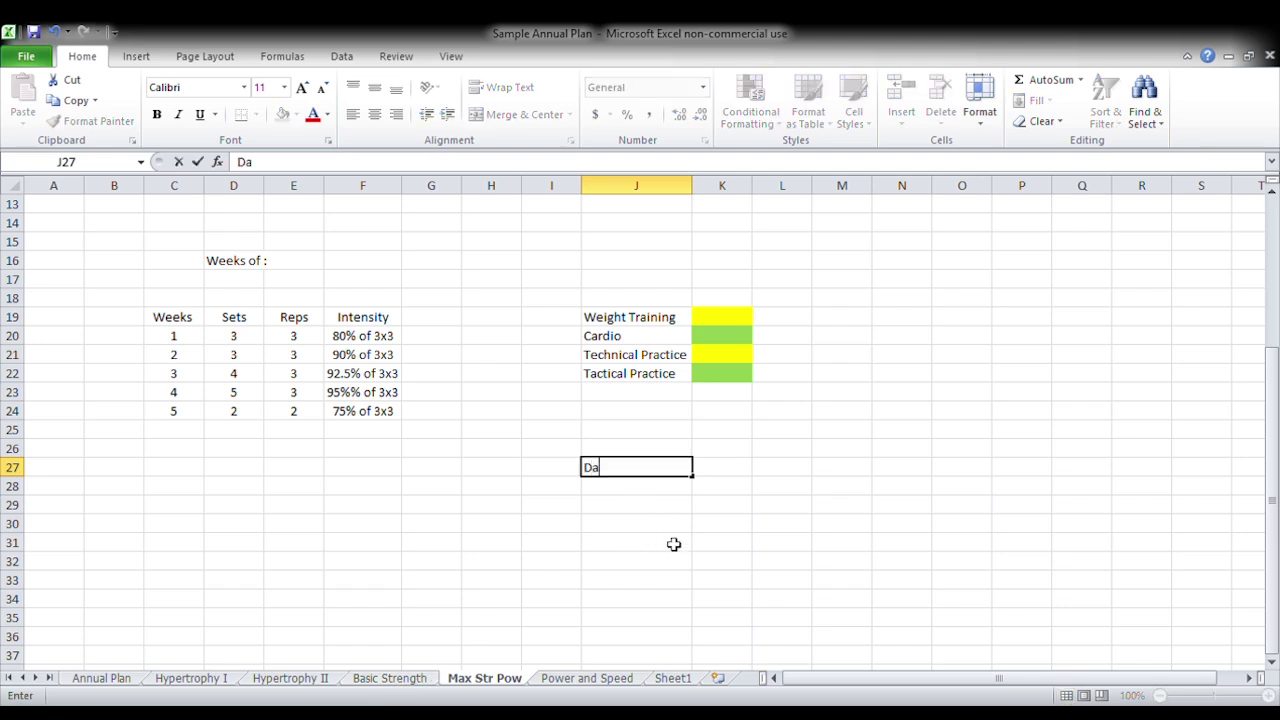
pyautogui.press('Tab')
pyautogui.write('Day 2')
pyautogui.press('Tab')
pyautogui.write('Da y')
pyautogui.press('BackSpace')
pyautogui.press('BackSpace')
pyautogui.write('y 3')
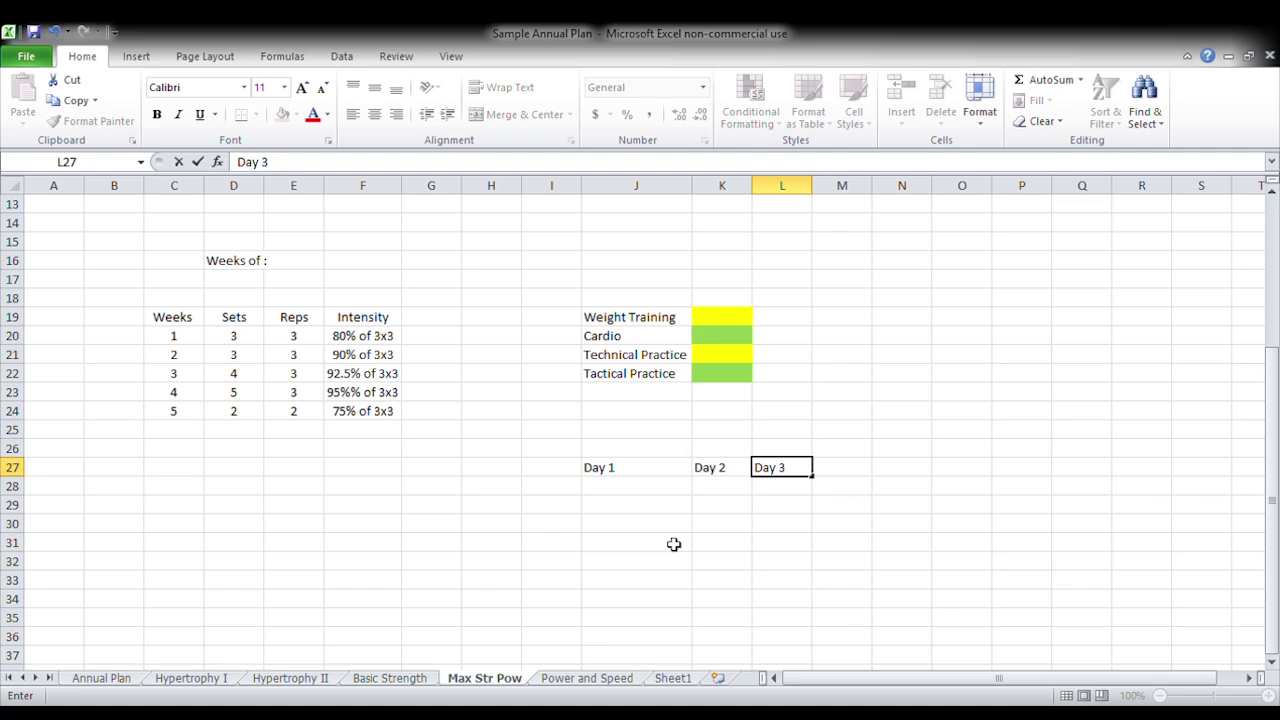
pyautogui.press('Return')
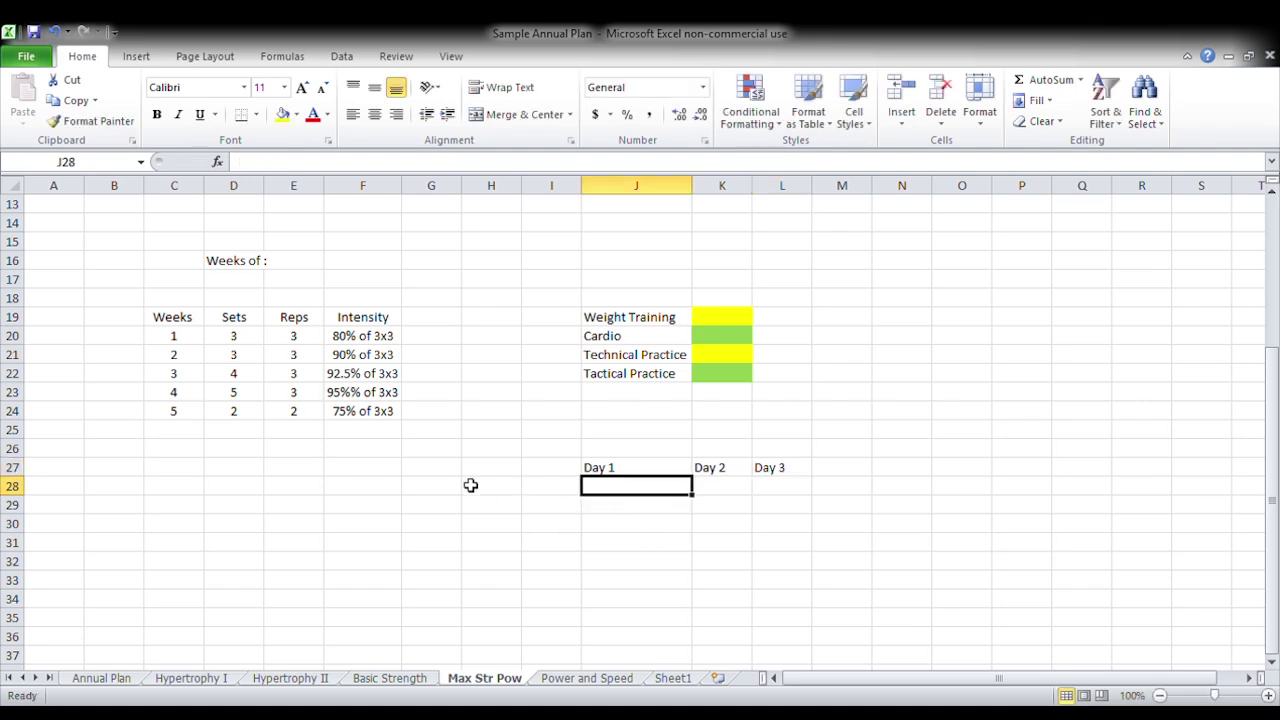
# Step: Add // PU as the fourth Day 4 exercise in M35 on the Basic Strength sheet
pyautogui.click(400, 678)
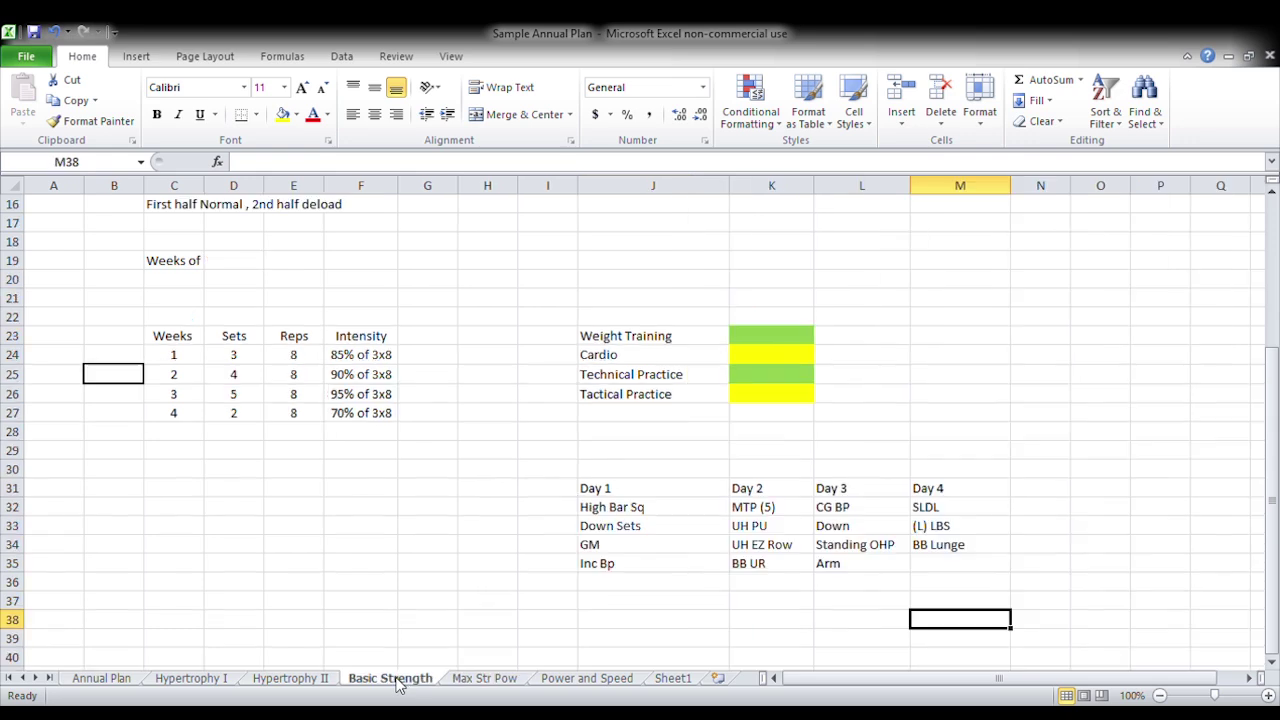
pyautogui.click(970, 565)
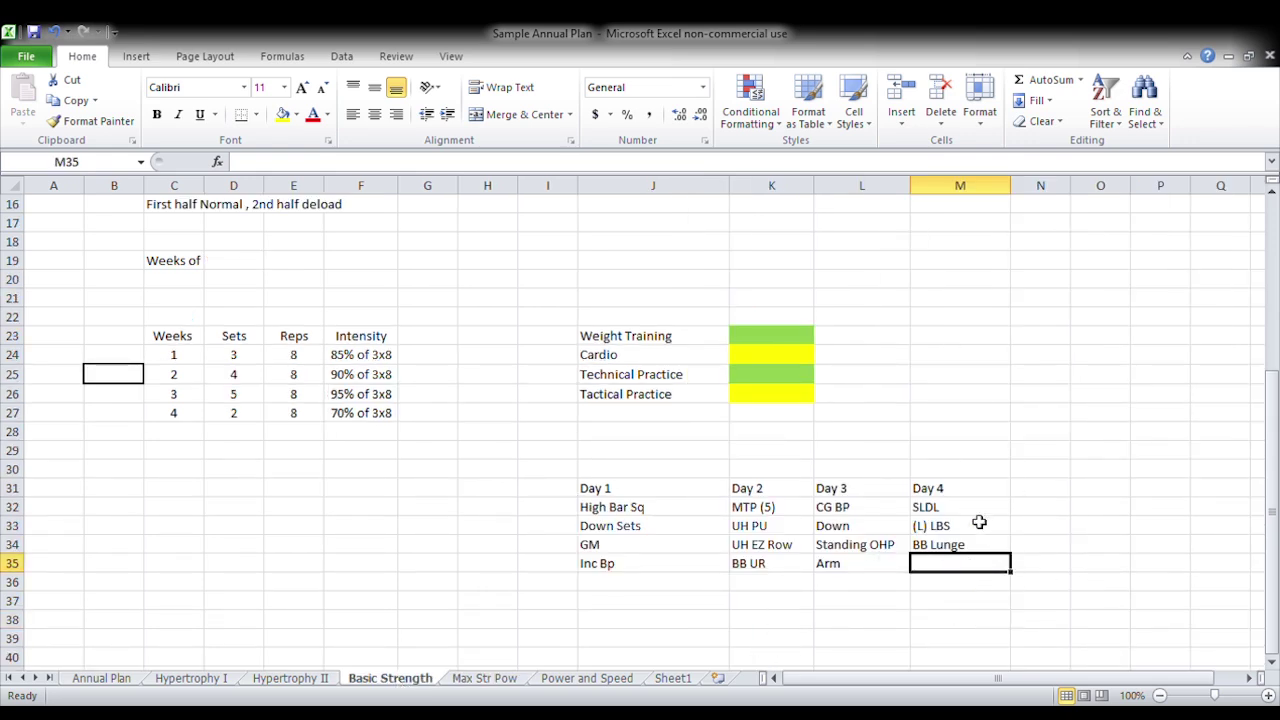
pyautogui.moveTo(776, 512); pyautogui.dragTo(772, 563)
pyautogui.click(935, 563)
pyautogui.write('?')
pyautogui.write('//')
pyautogui.write(' PU')
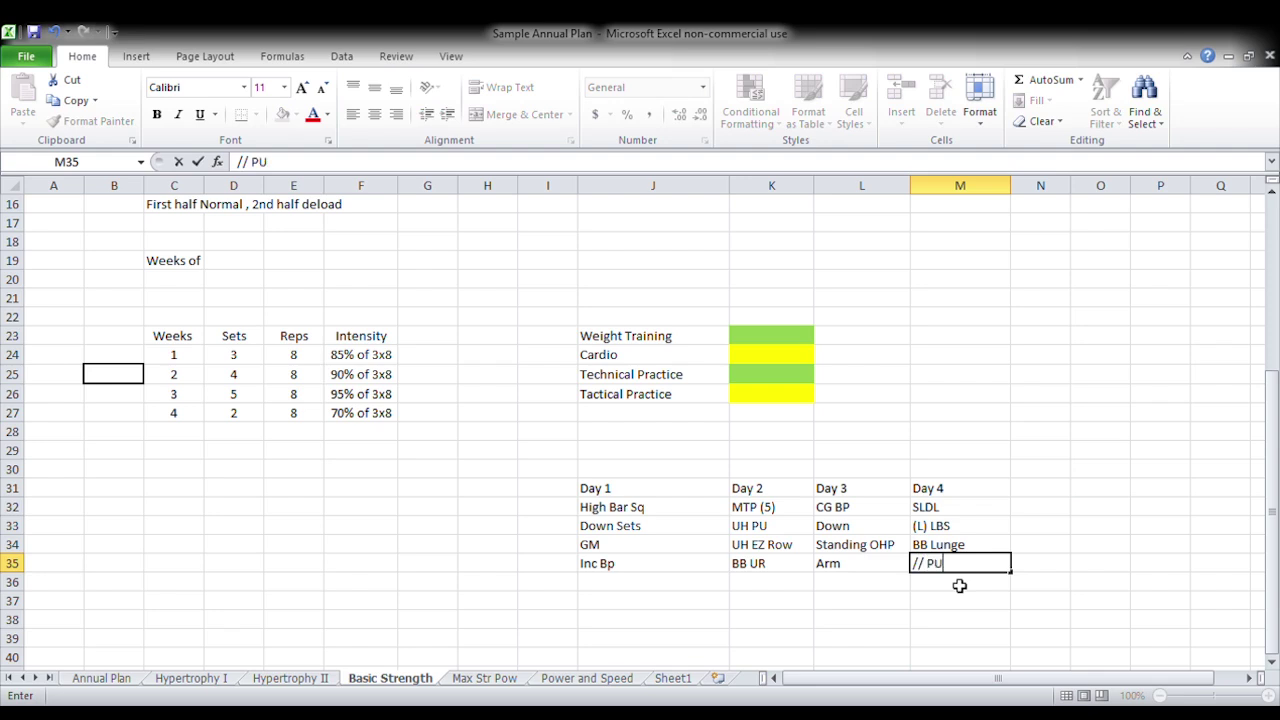
pyautogui.press('Return')
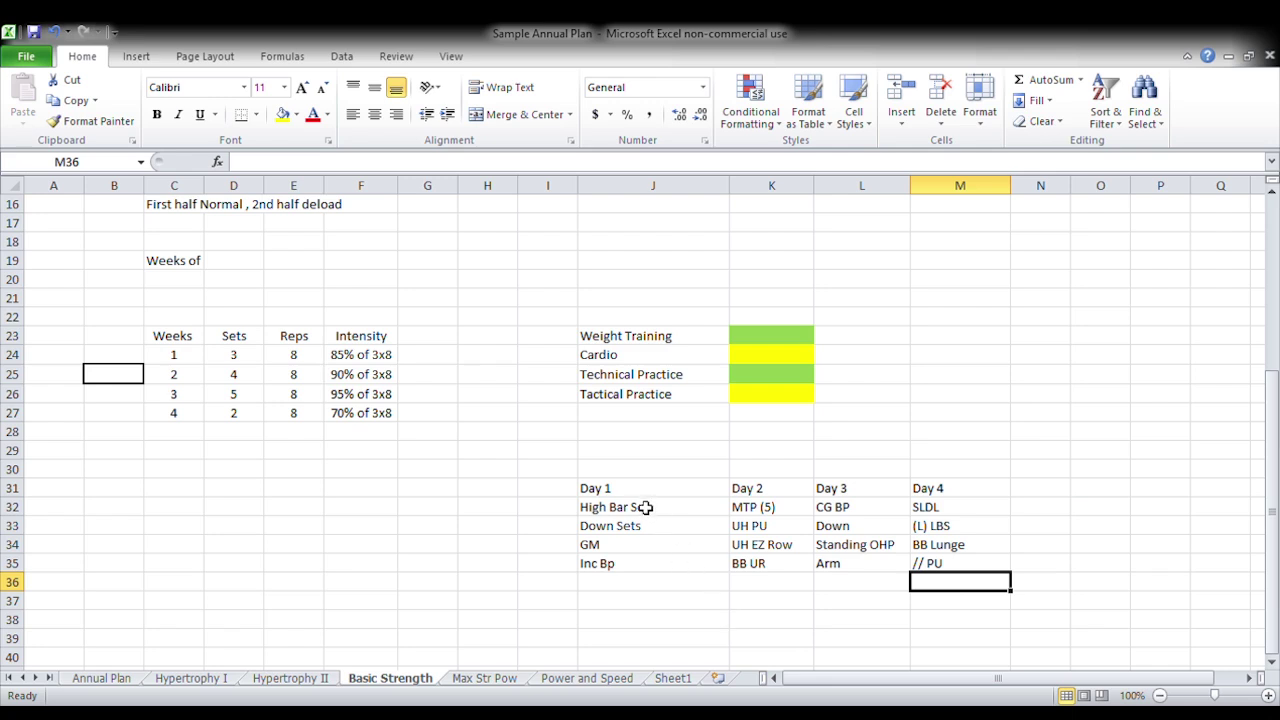
# Step: Review the exercises listed for Day 1 through Day 4 on the Basic Strength sheet
pyautogui.moveTo(646, 506); pyautogui.dragTo(646, 540)
pyautogui.click(632, 575)
pyautogui.moveTo(795, 510); pyautogui.dragTo(791, 563)
pyautogui.moveTo(843, 511); pyautogui.dragTo(857, 563)
pyautogui.moveTo(950, 508); pyautogui.dragTo(972, 541)
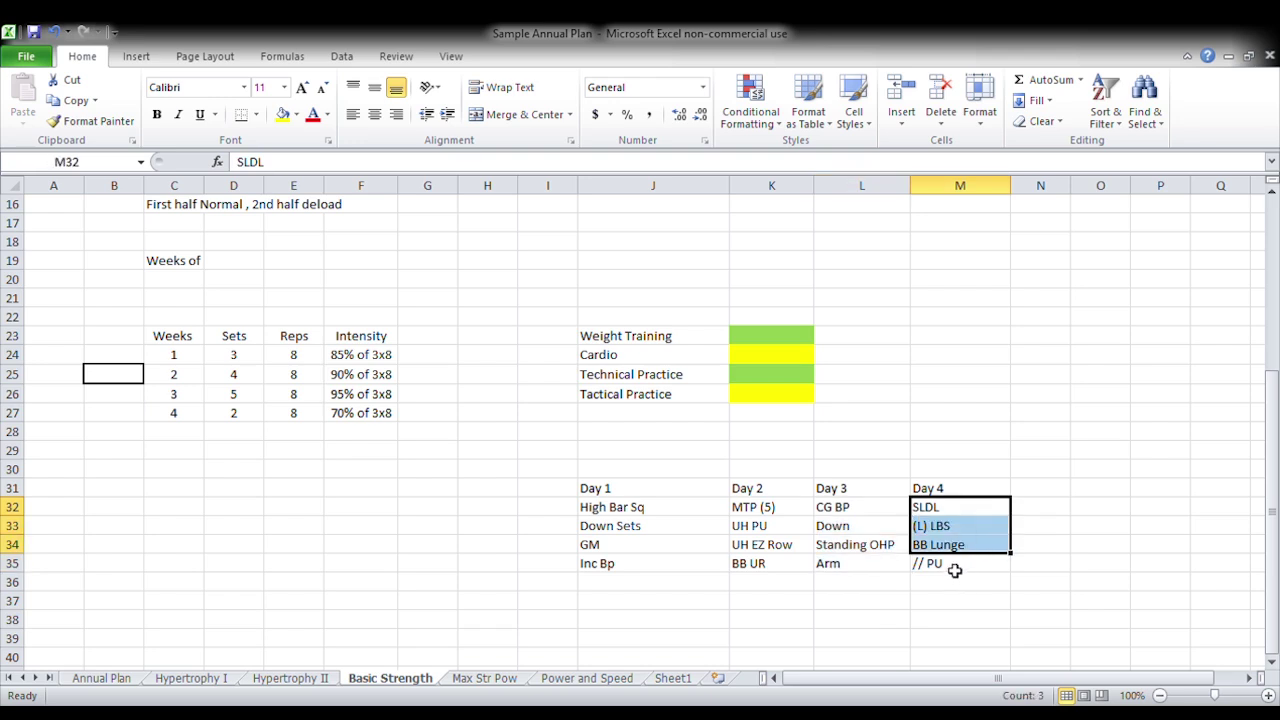
pyautogui.click(957, 567)
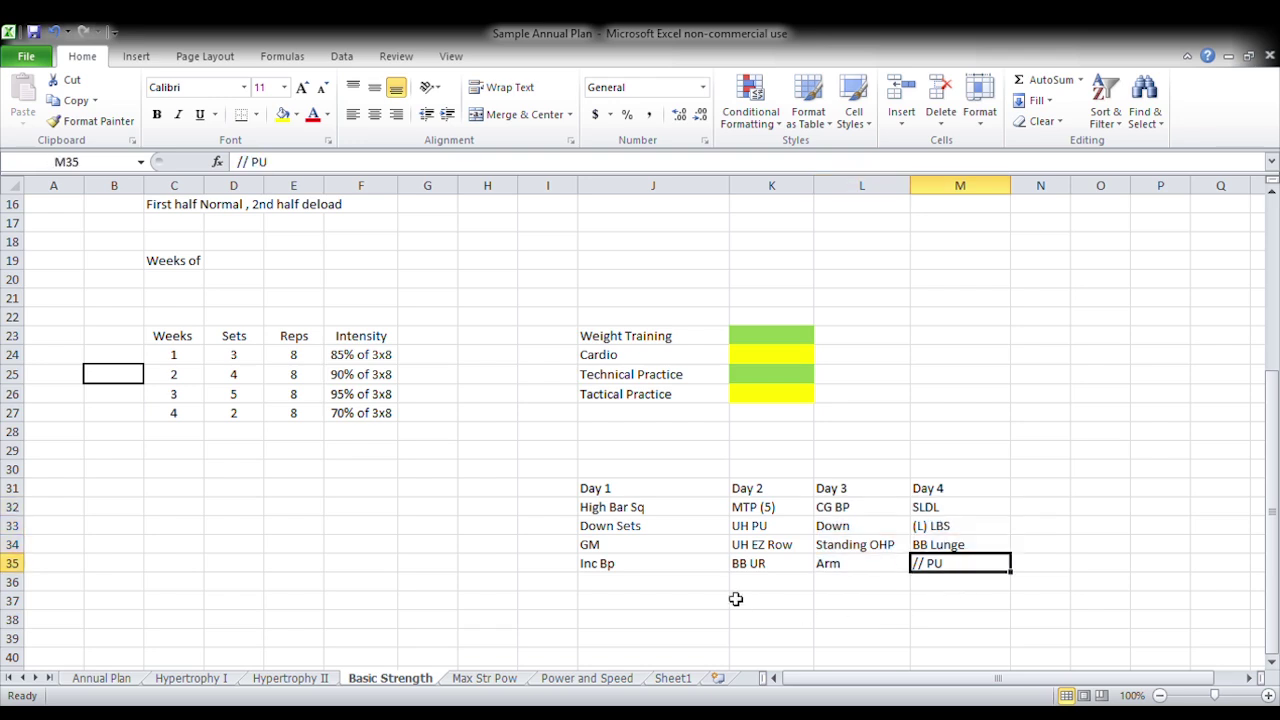
# Step: Widen the Day 2 column K on the Max Str Pow sheet and review the weekly sets, reps and intensity table
pyautogui.click(490, 678)
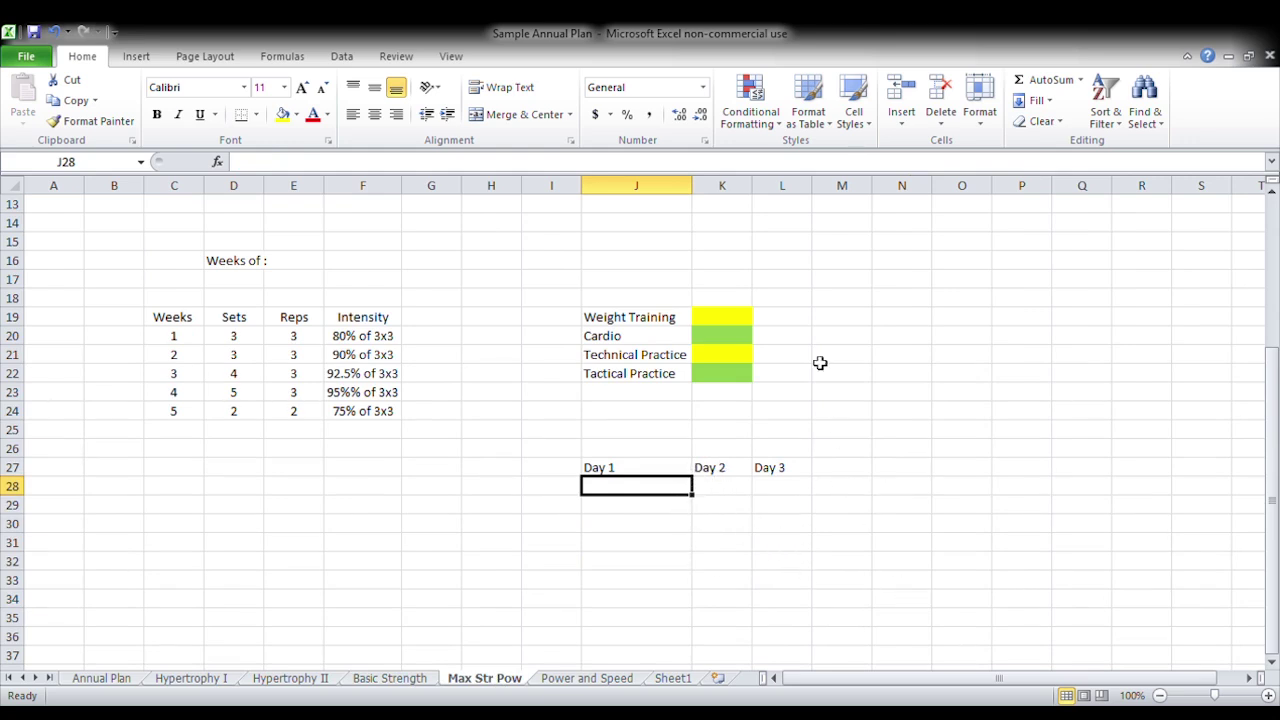
pyautogui.moveTo(762, 195); pyautogui.dragTo(803, 198)
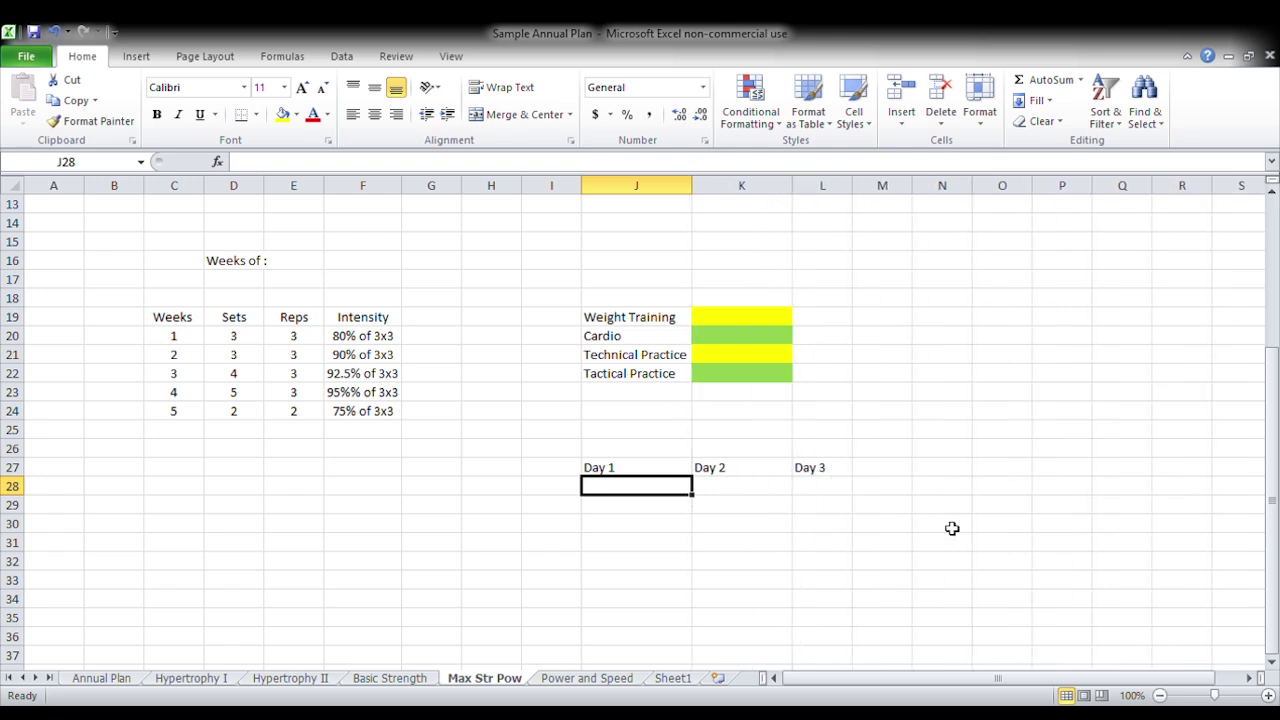
pyautogui.moveTo(172, 317); pyautogui.dragTo(383, 413)
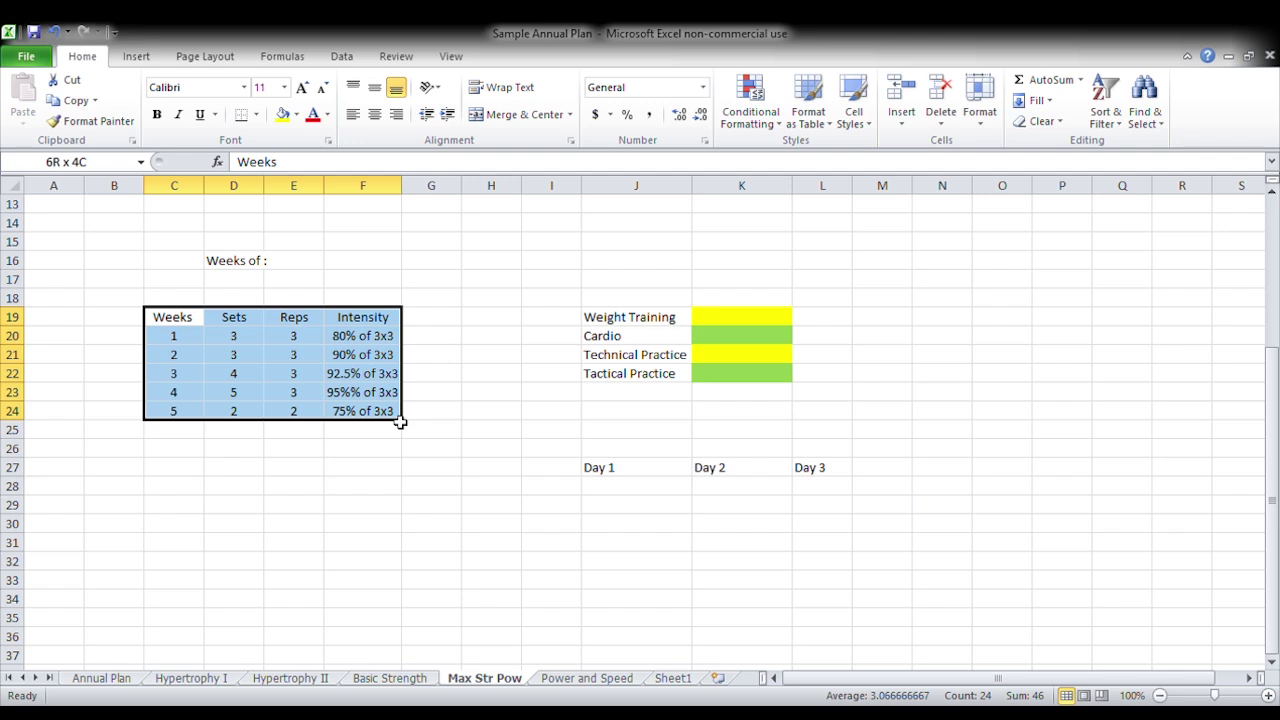
pyautogui.moveTo(399, 422); pyautogui.dragTo(399, 422)
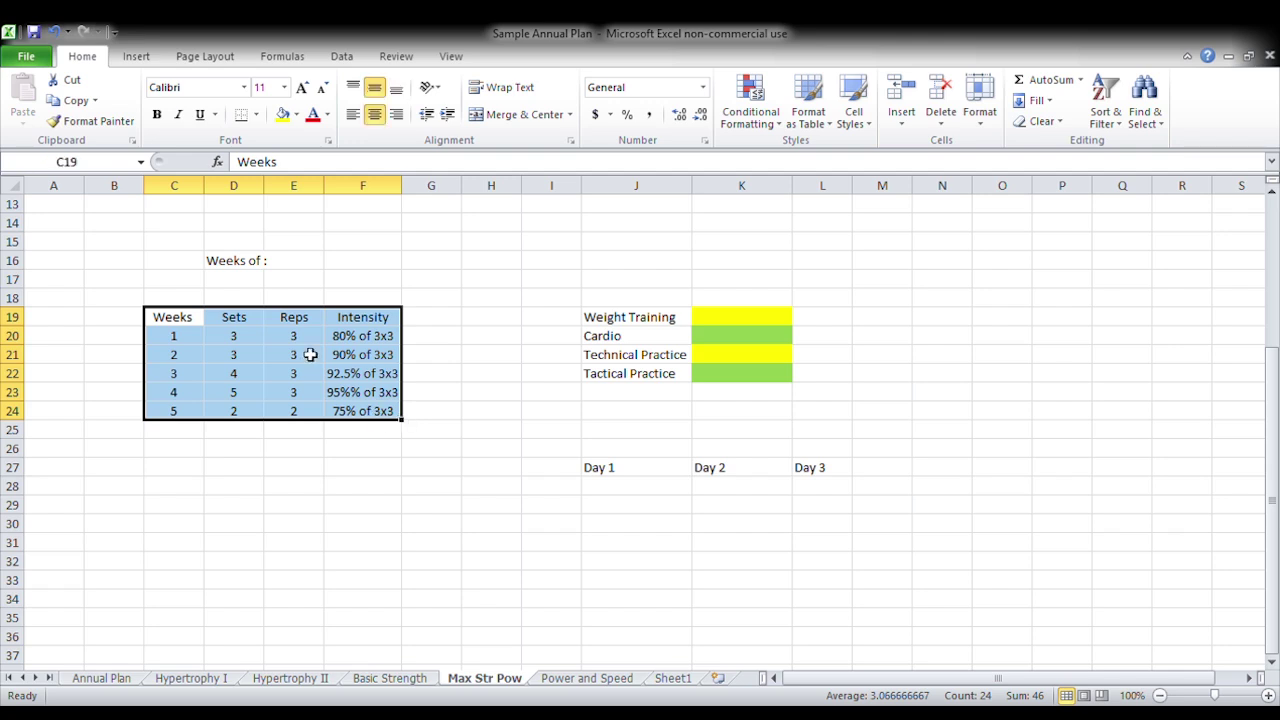
pyautogui.click(270, 374)
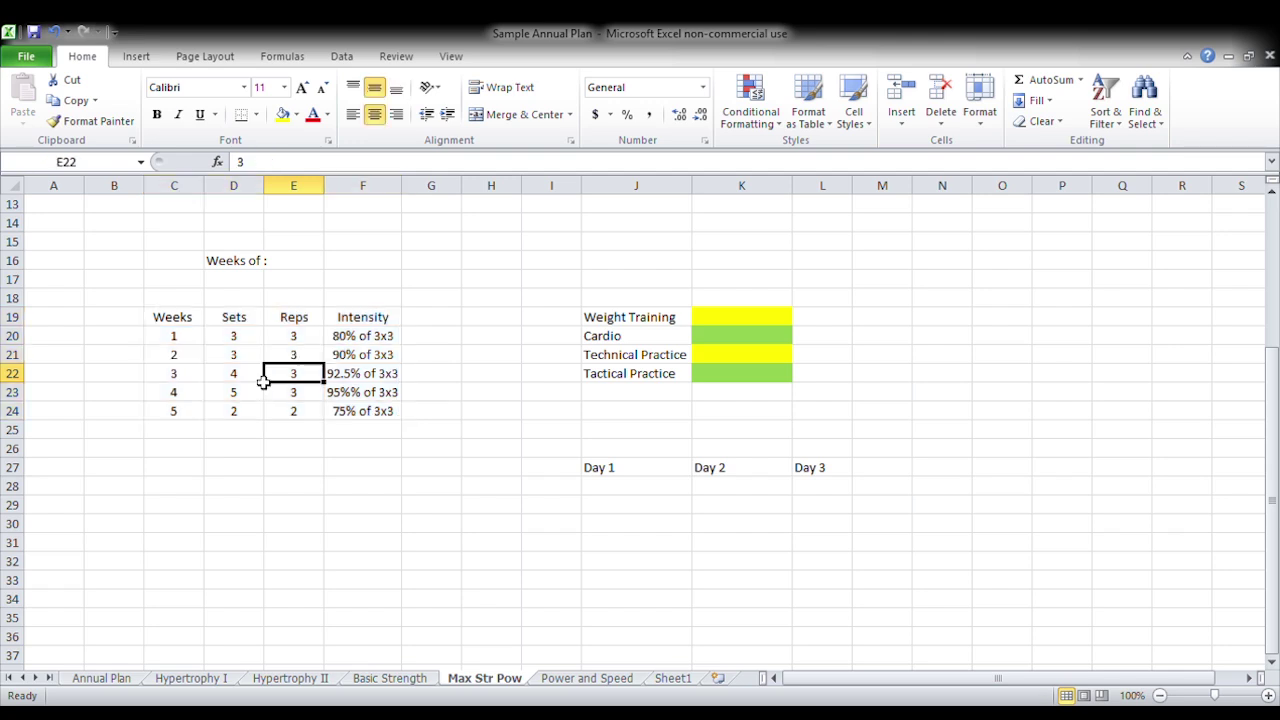
# Step: Enter Wling and LBS as the first two Day 1 exercises in J28 and J29
pyautogui.click(608, 490)
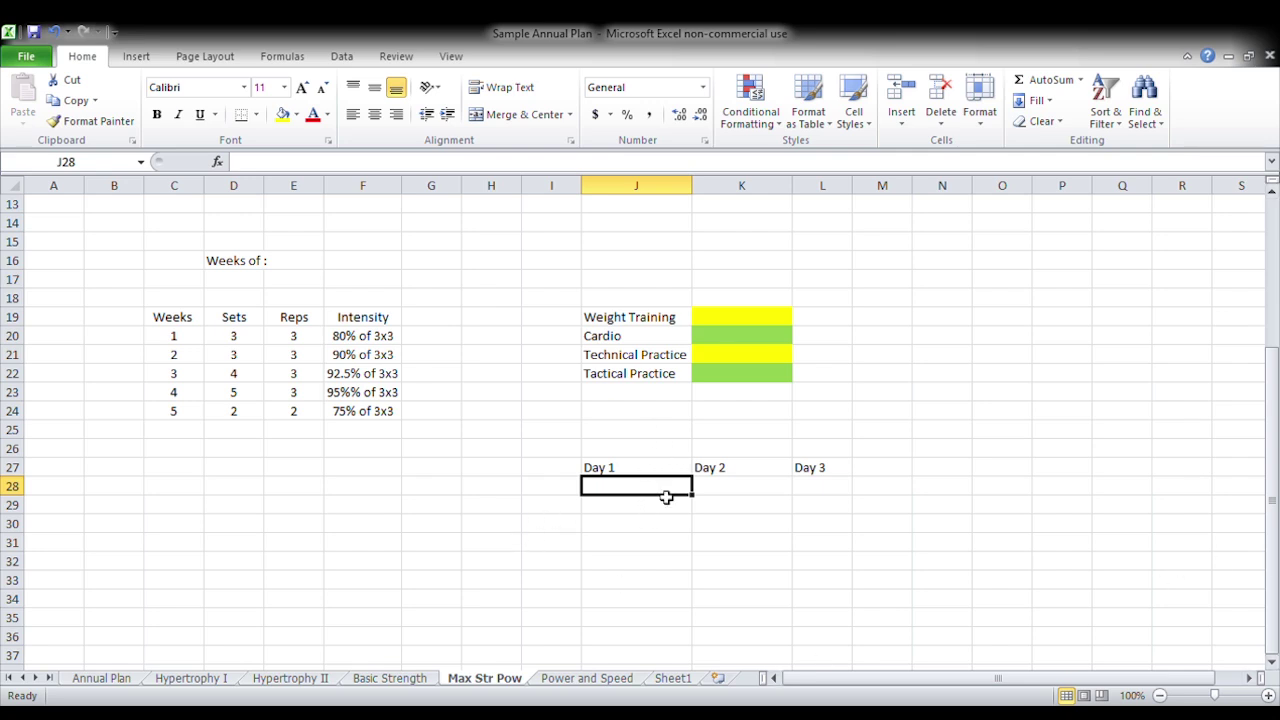
pyautogui.write('Wling')
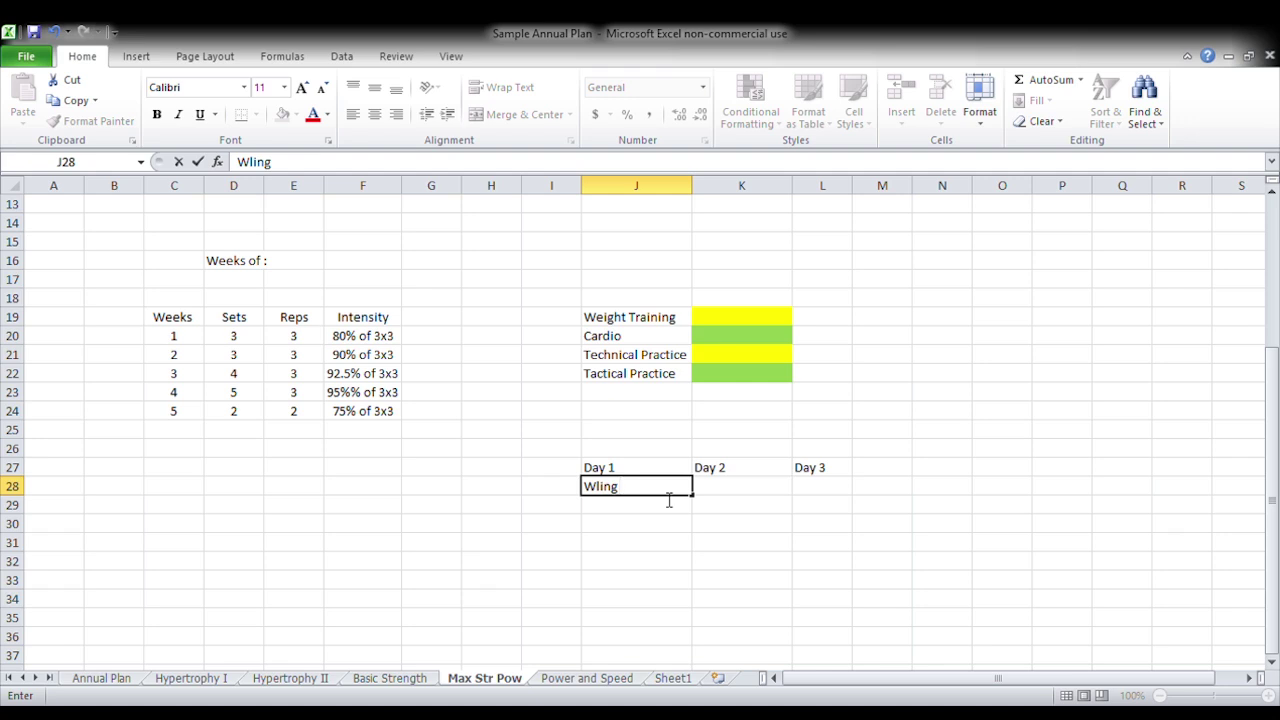
pyautogui.press('Return')
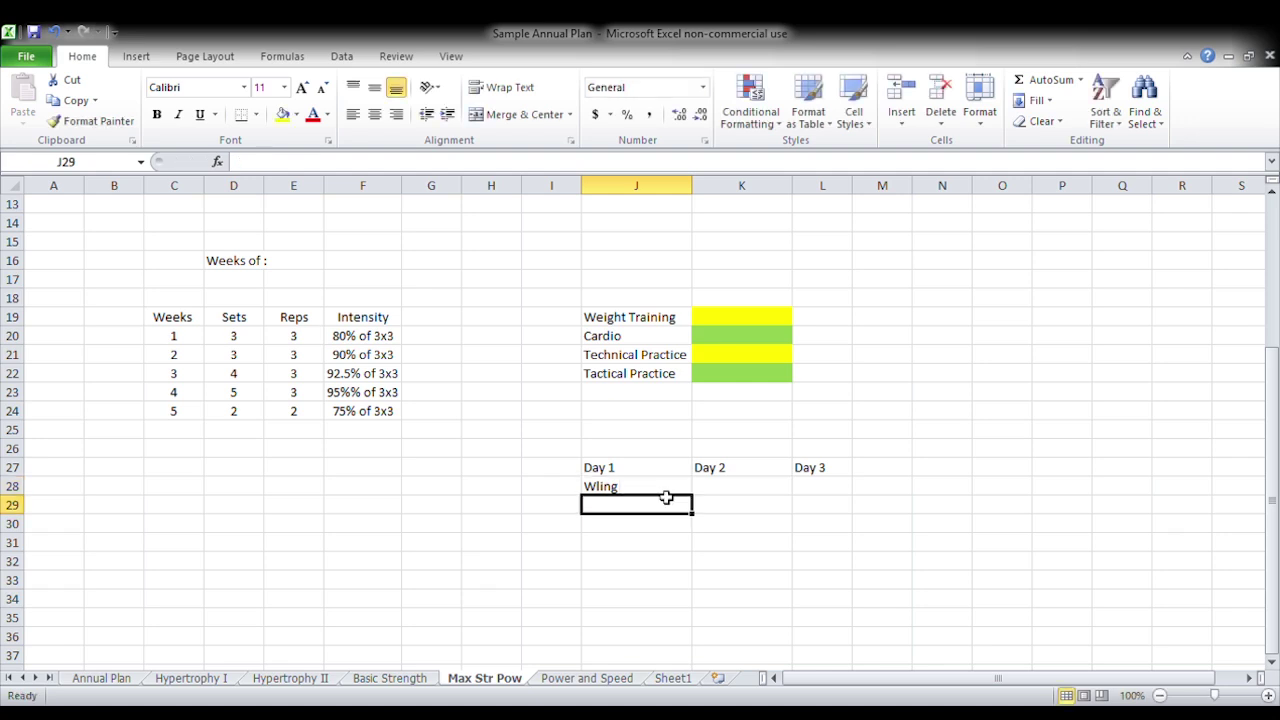
pyautogui.write('LBS')
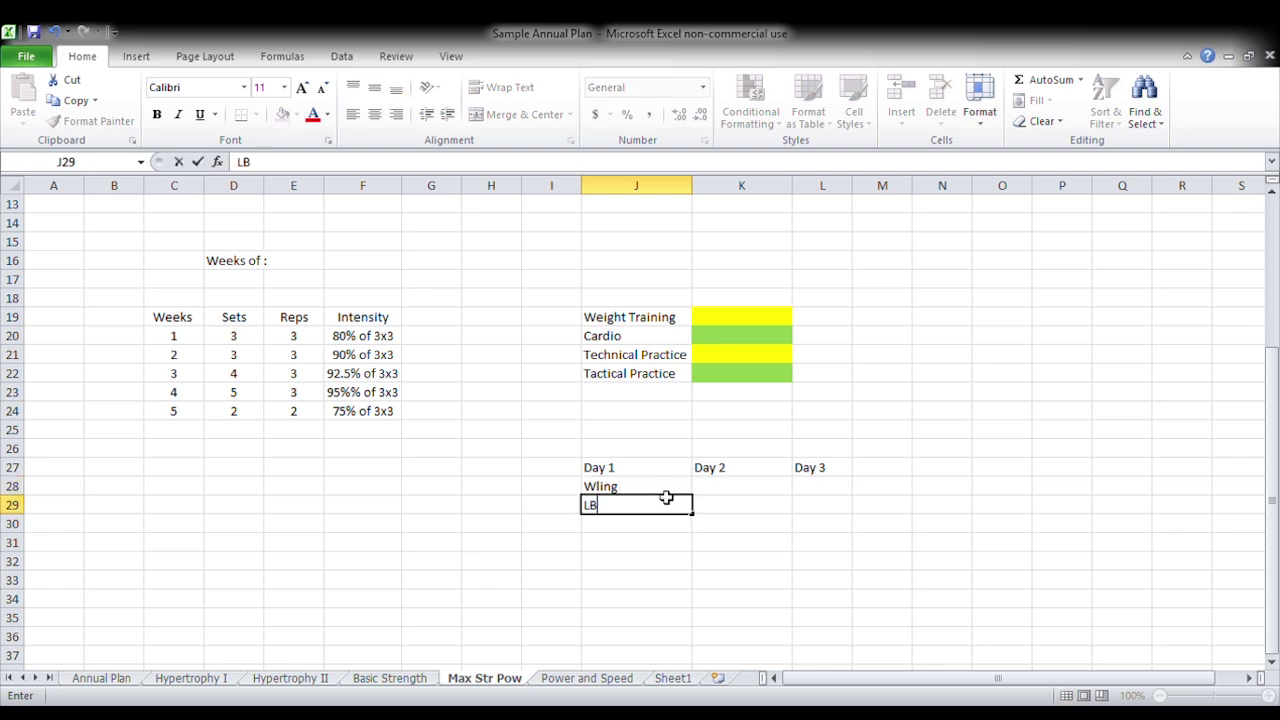
pyautogui.press('Return')
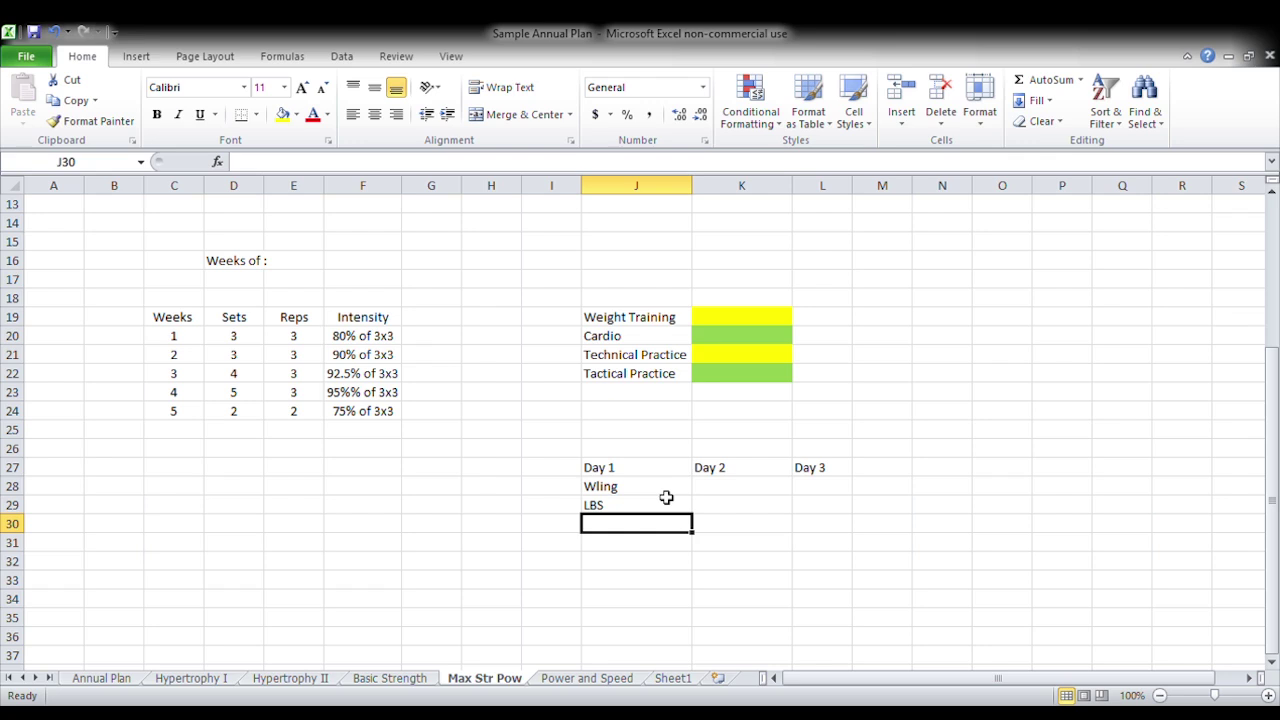
# Step: Append (H) to LBS in J29 and enter CG BP (M) as the third Day 1 exercise in J30
pyautogui.click(666, 497)
pyautogui.click(494, 165)
pyautogui.write('(H)')
pyautogui.press('Return')
pyautogui.write('(')
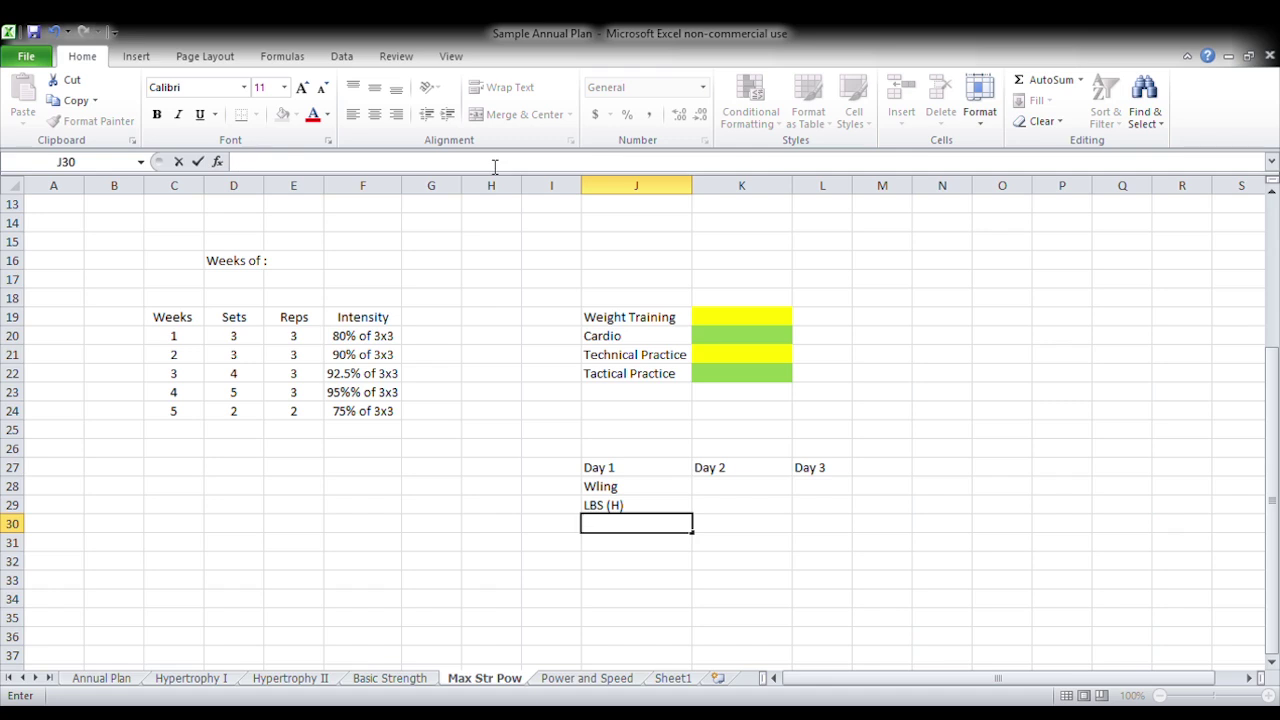
pyautogui.write('CG BP (M')
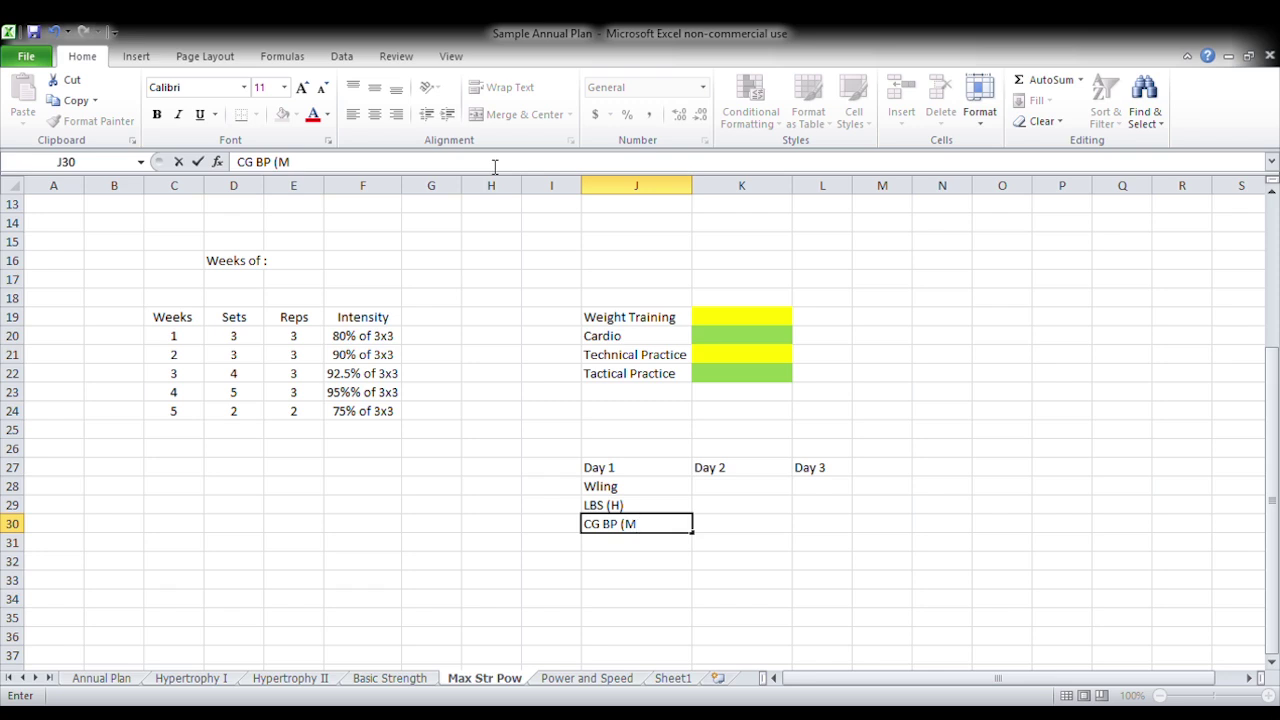
pyautogui.press('Return')
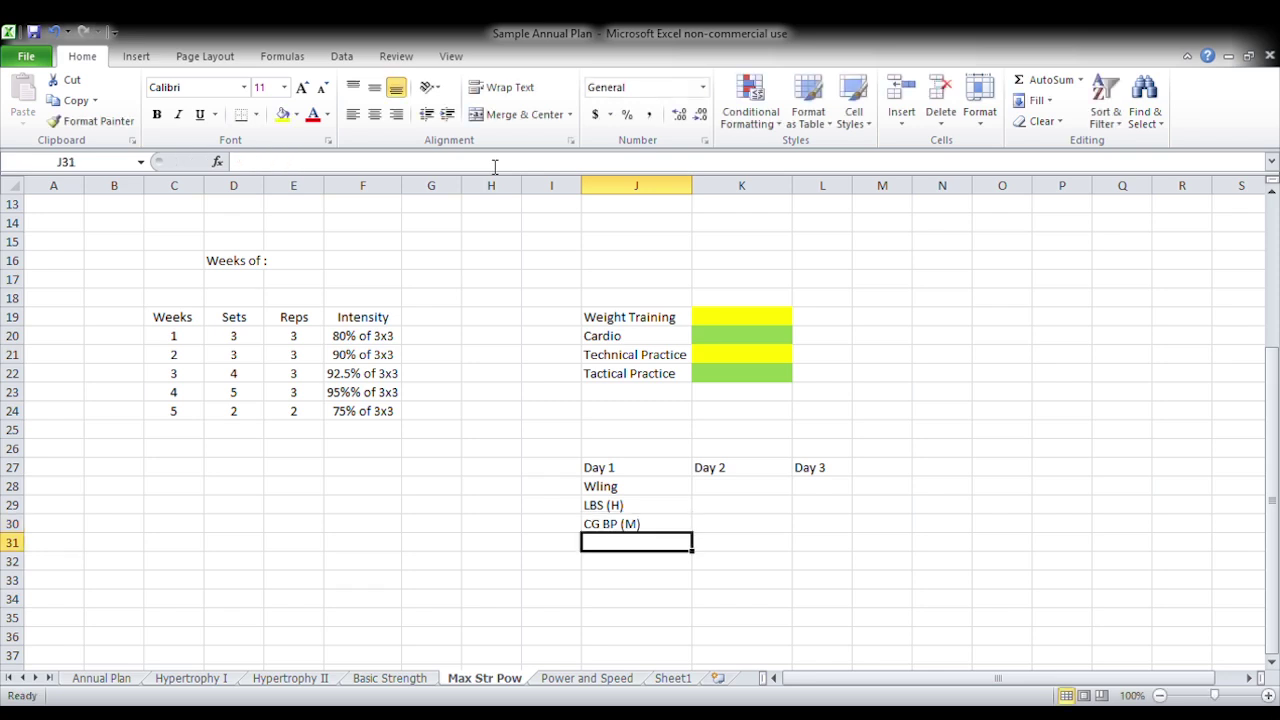
# Step: Enter BB BOR (L) as the fourth Day 1 exercise in J31
pyautogui.write('W')
pyautogui.press('BackSpace')
pyautogui.press('BackSpace')
pyautogui.write('BB')
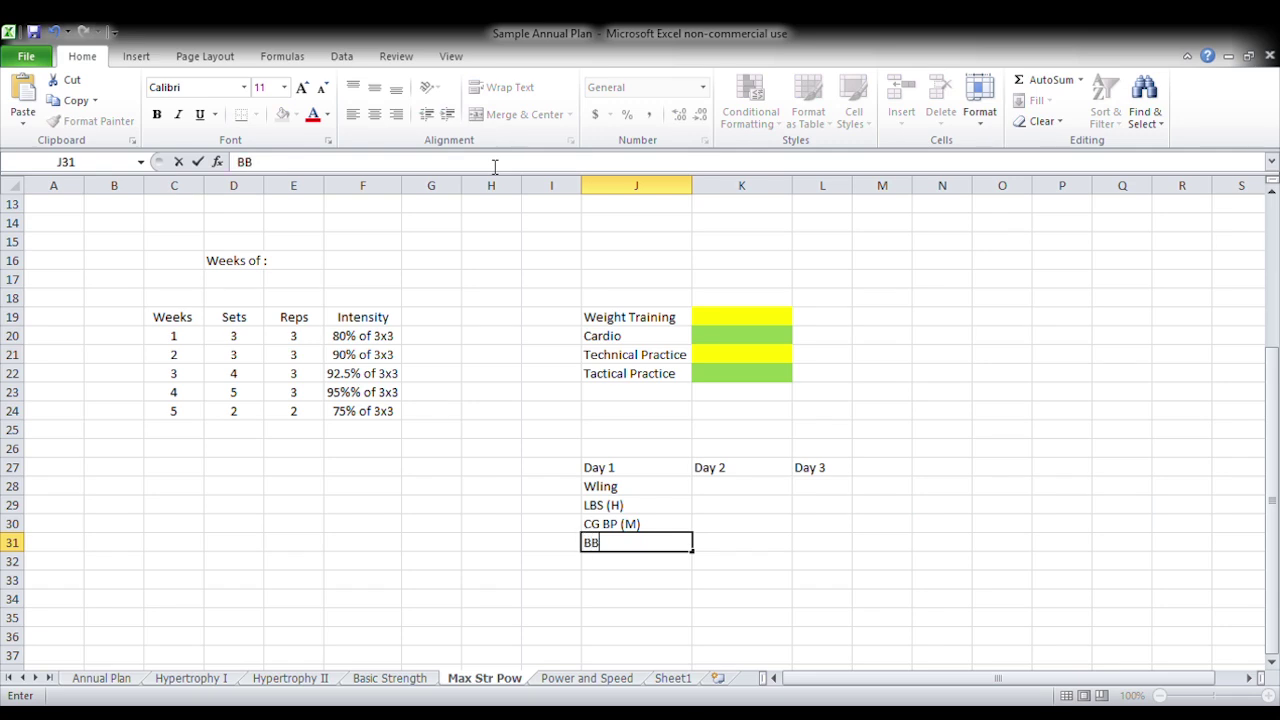
pyautogui.write(' BOR (L)')
pyautogui.press('Return')
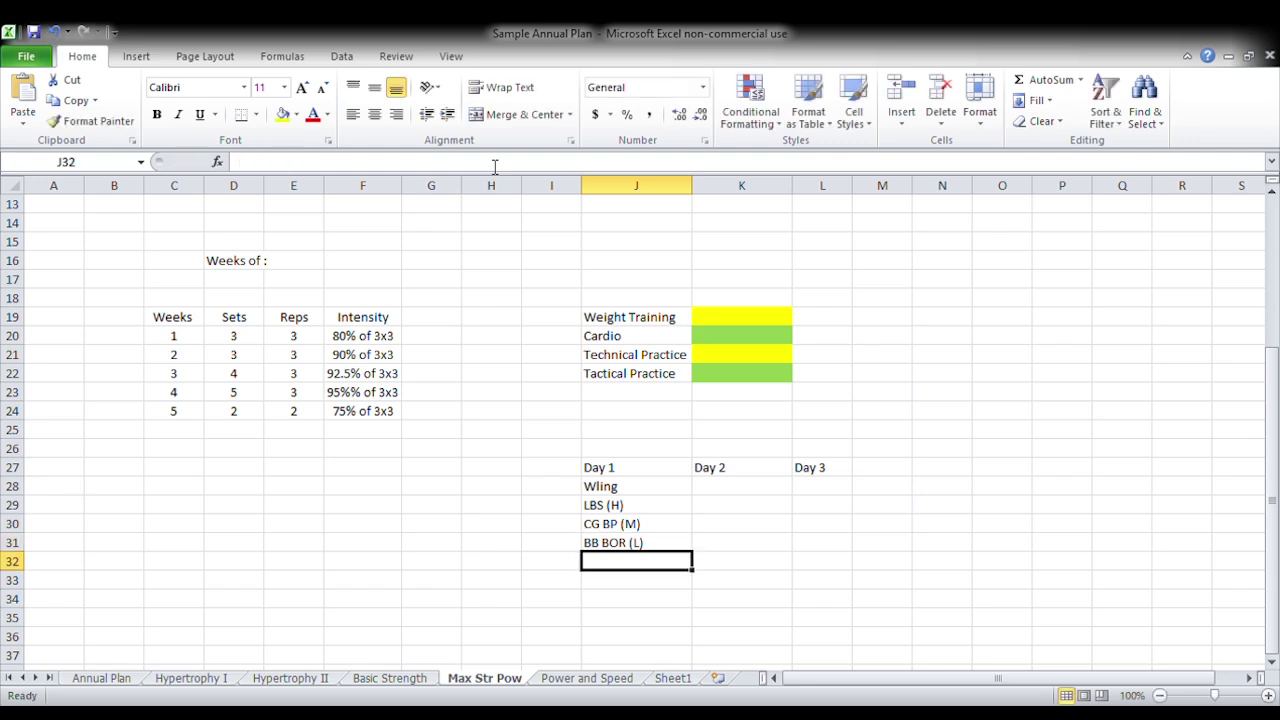
# Step: Enter Push Press/jerk as the first Day 2 exercise in K28
pyautogui.click(767, 487)
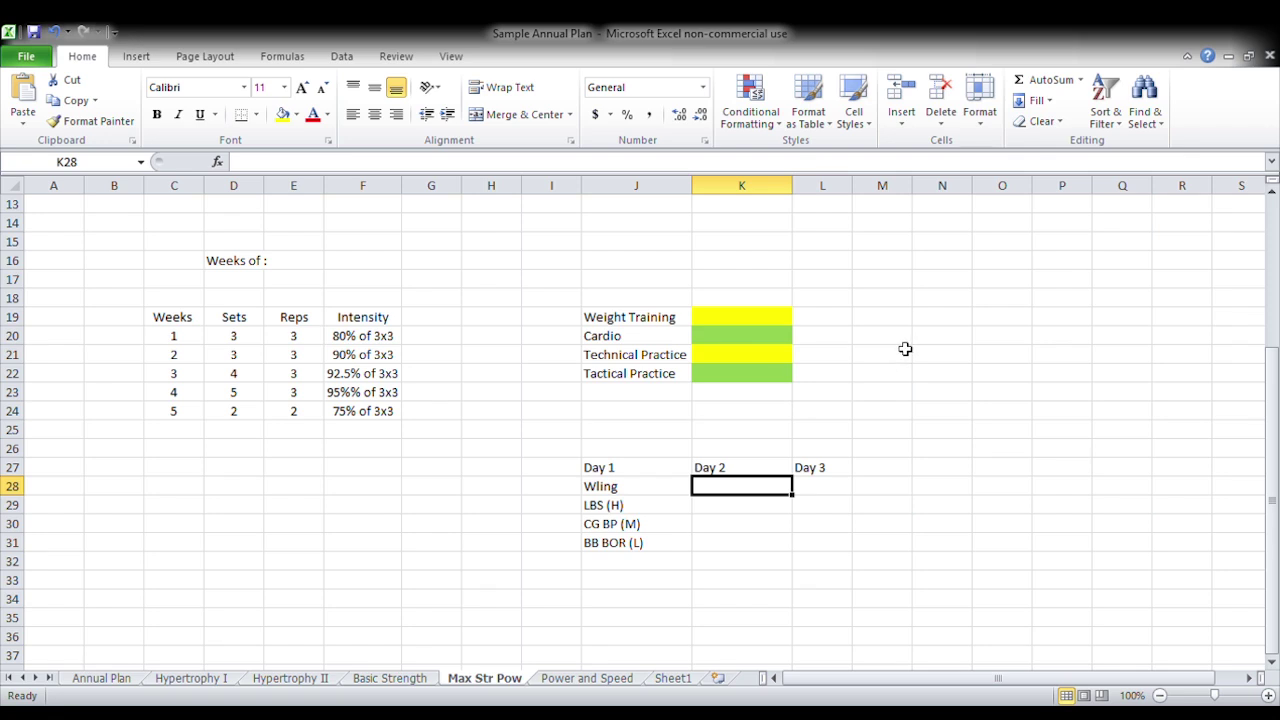
pyautogui.write('Push')
pyautogui.write('Press/jerk')
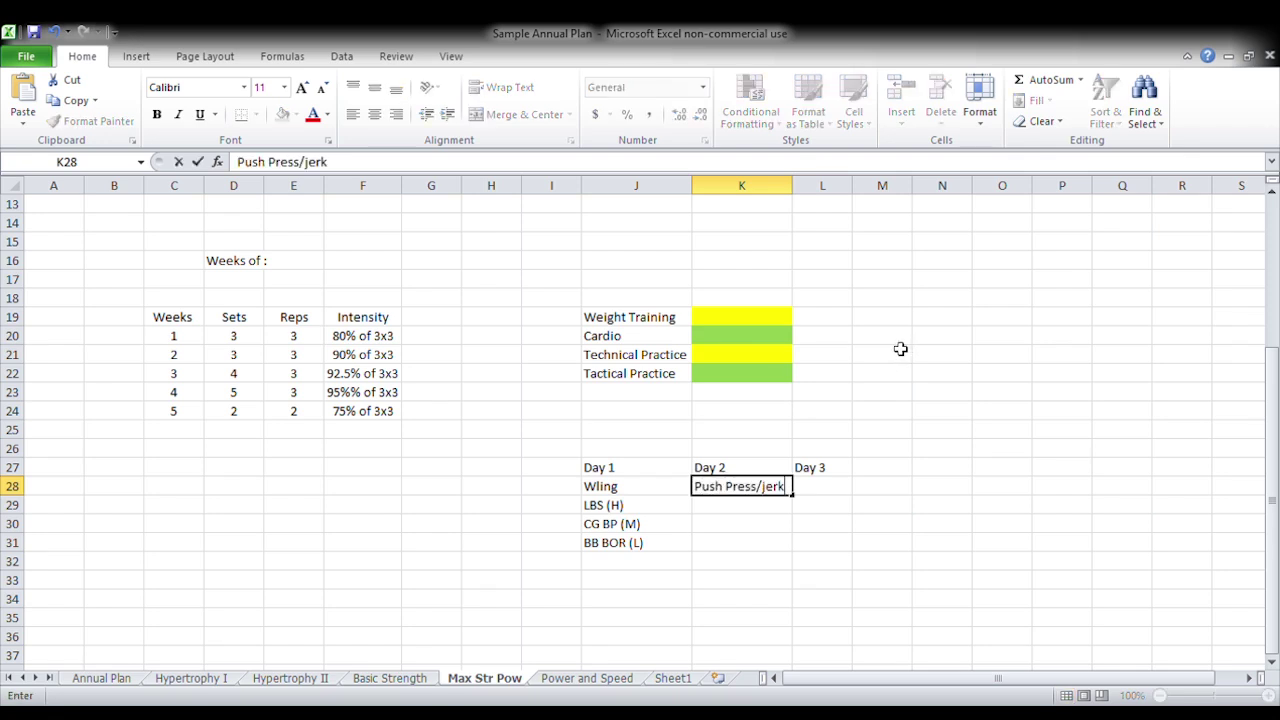
pyautogui.press('Return')
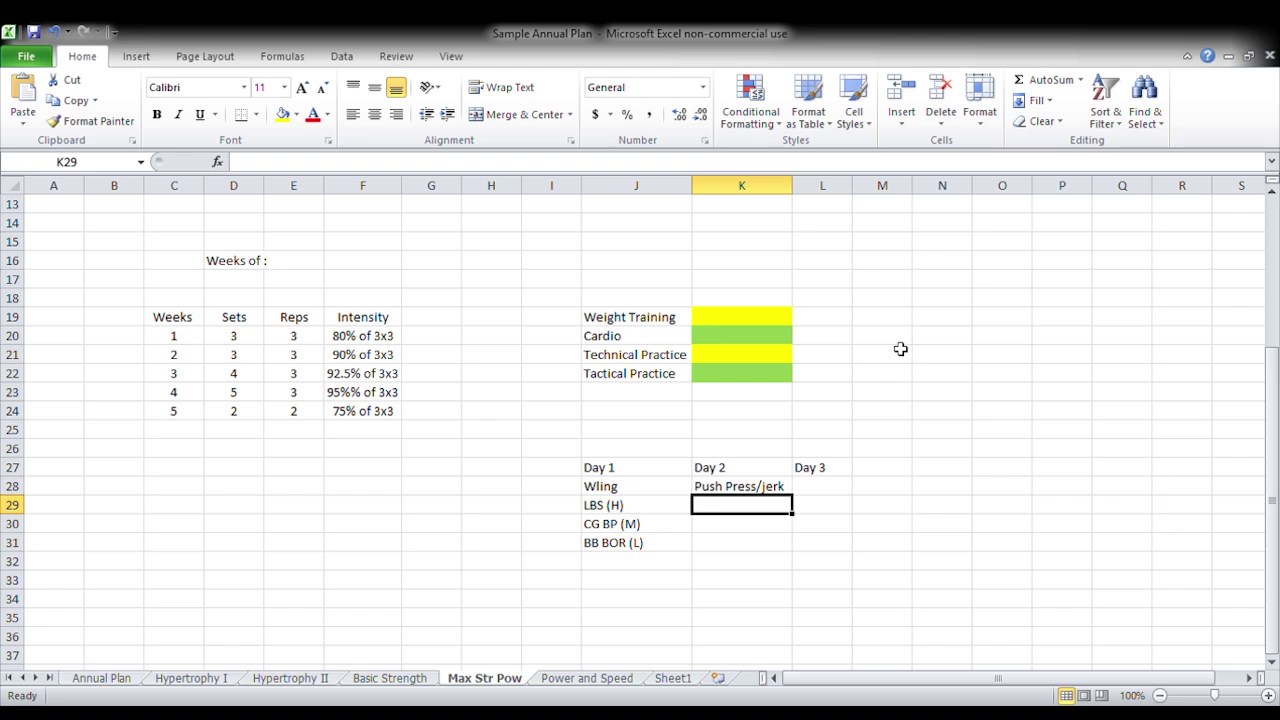
# Step: Enter BB BP (H) as the second Day 2 exercise in K29
pyautogui.write('BB B')
pyautogui.press('BackSpace')
pyautogui.write('BP')
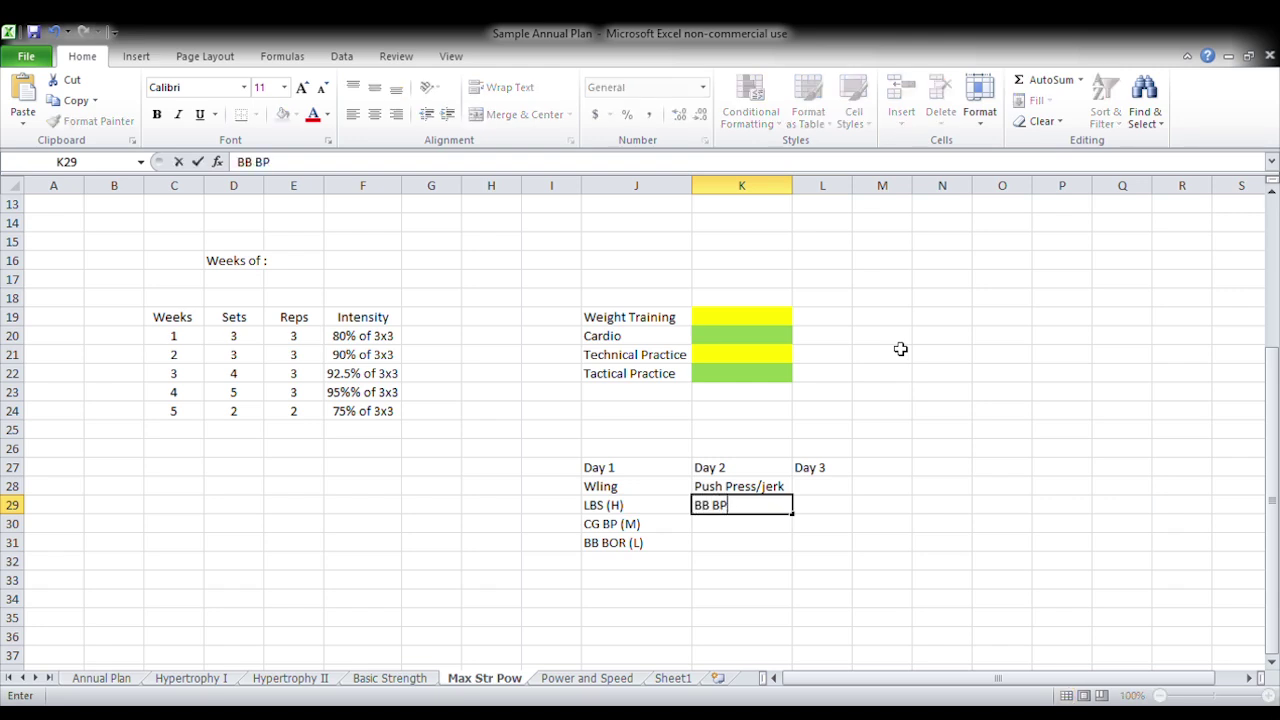
pyautogui.write(' (')
pyautogui.press('BackSpace')
pyautogui.write('(H)')
pyautogui.press('BackSpace')
pyautogui.press('BackSpace')
pyautogui.write('H)')
pyautogui.press('Return')
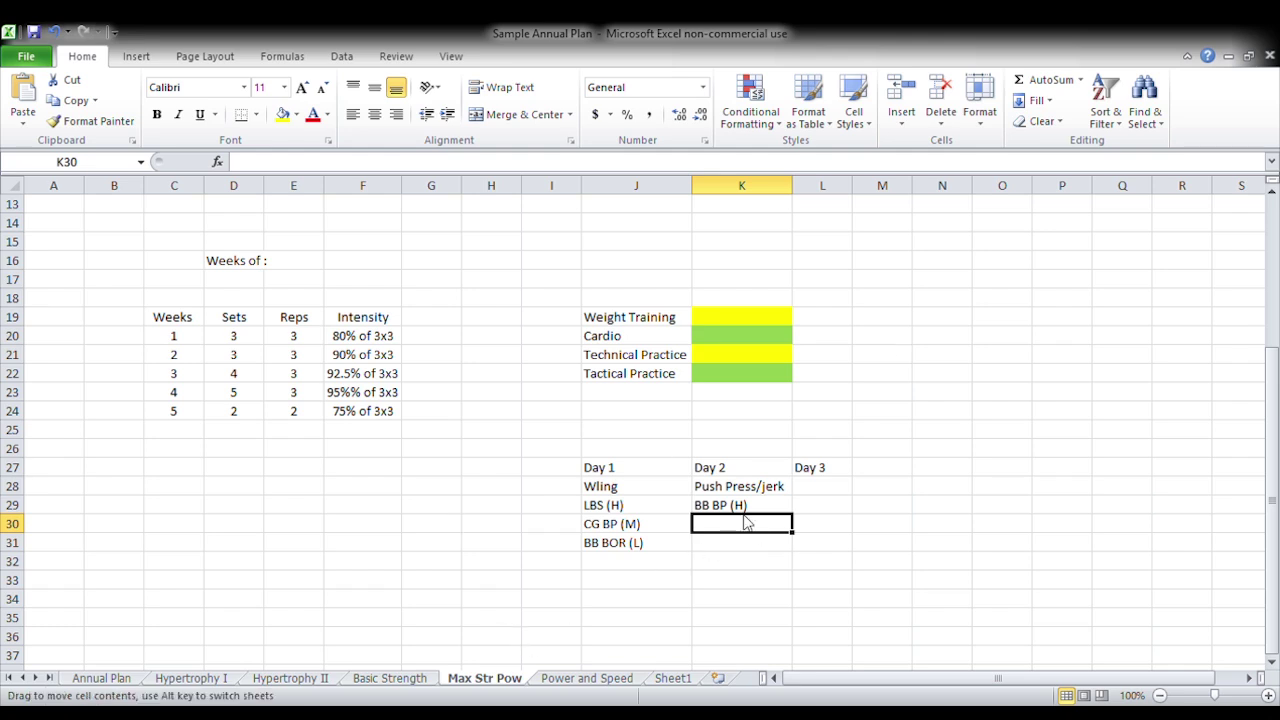
# Step: Enter // PU in K30 and HBS (L) in K31 as the third and fourth Day 2 exercises
pyautogui.write('/')
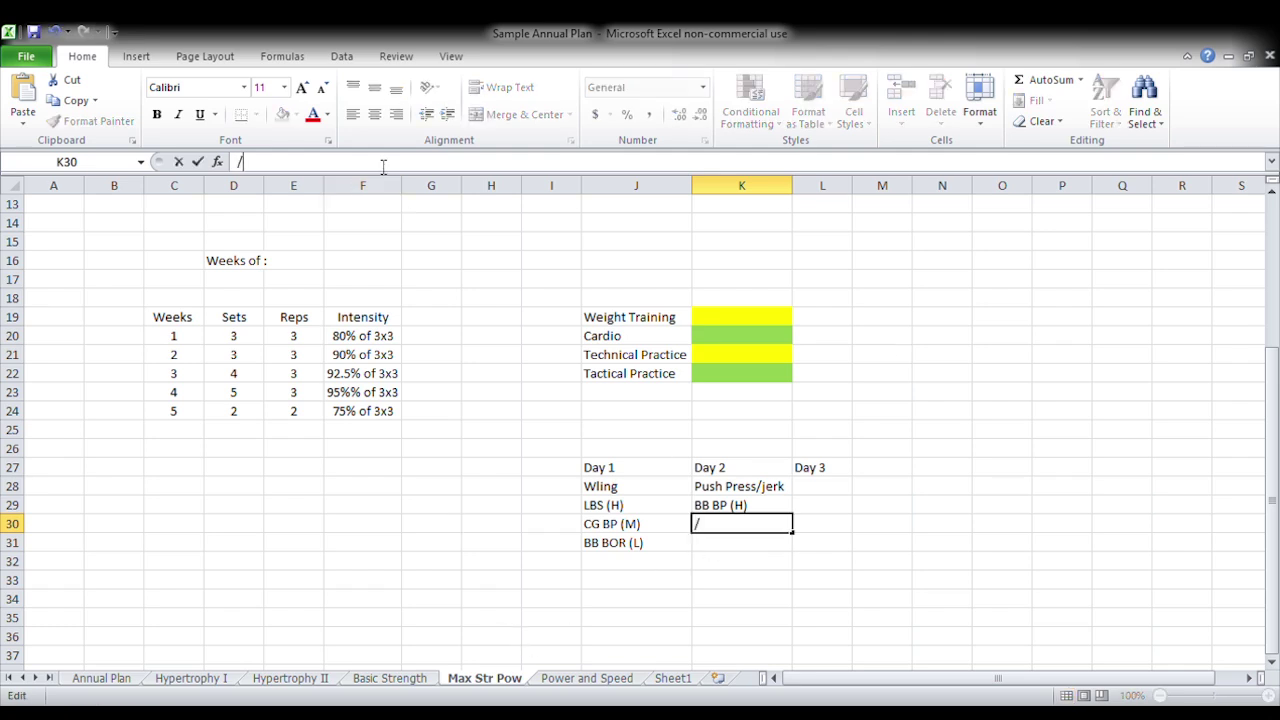
pyautogui.write('/ PU')
pyautogui.press('Return')
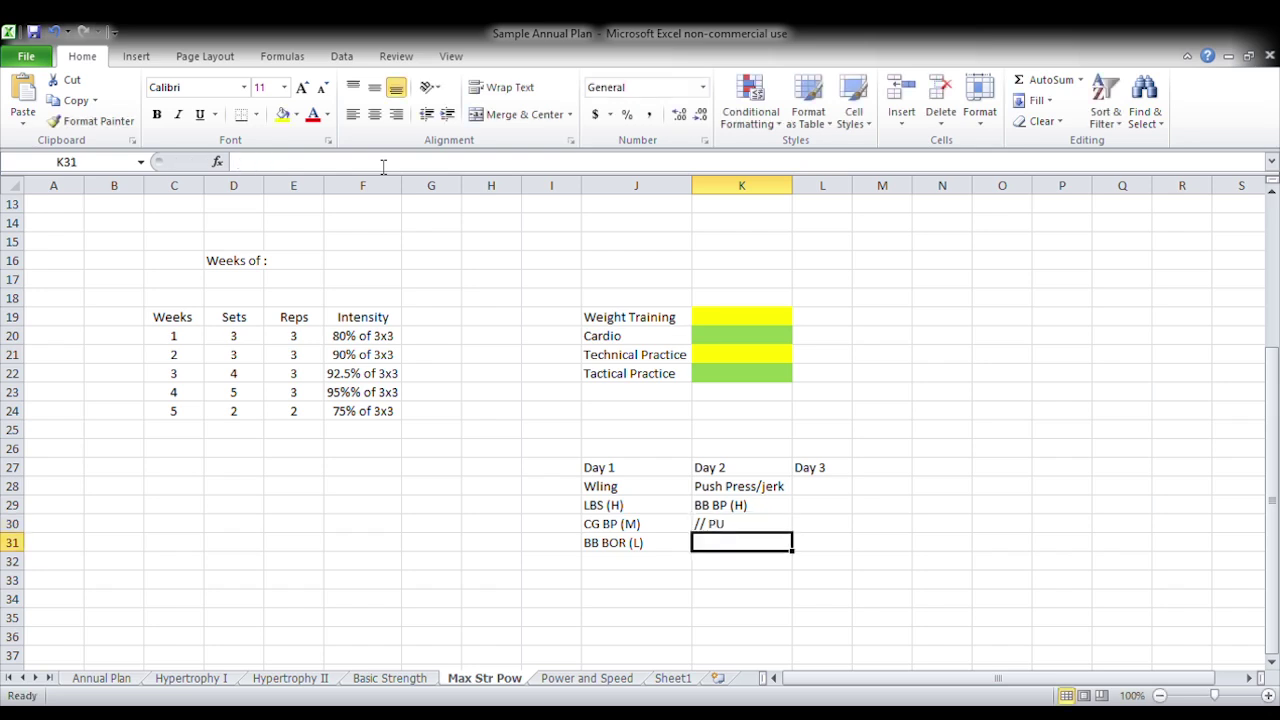
pyautogui.write('HBS (')
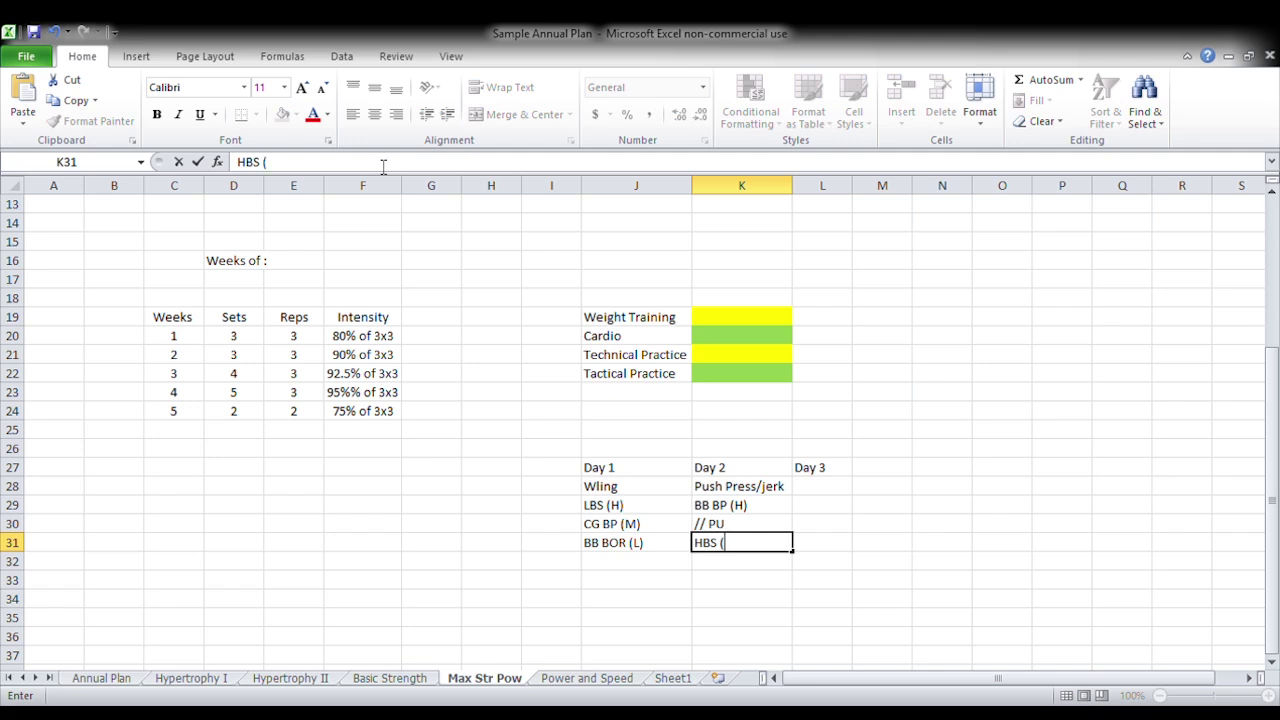
pyautogui.write('L)')
pyautogui.press('Return')
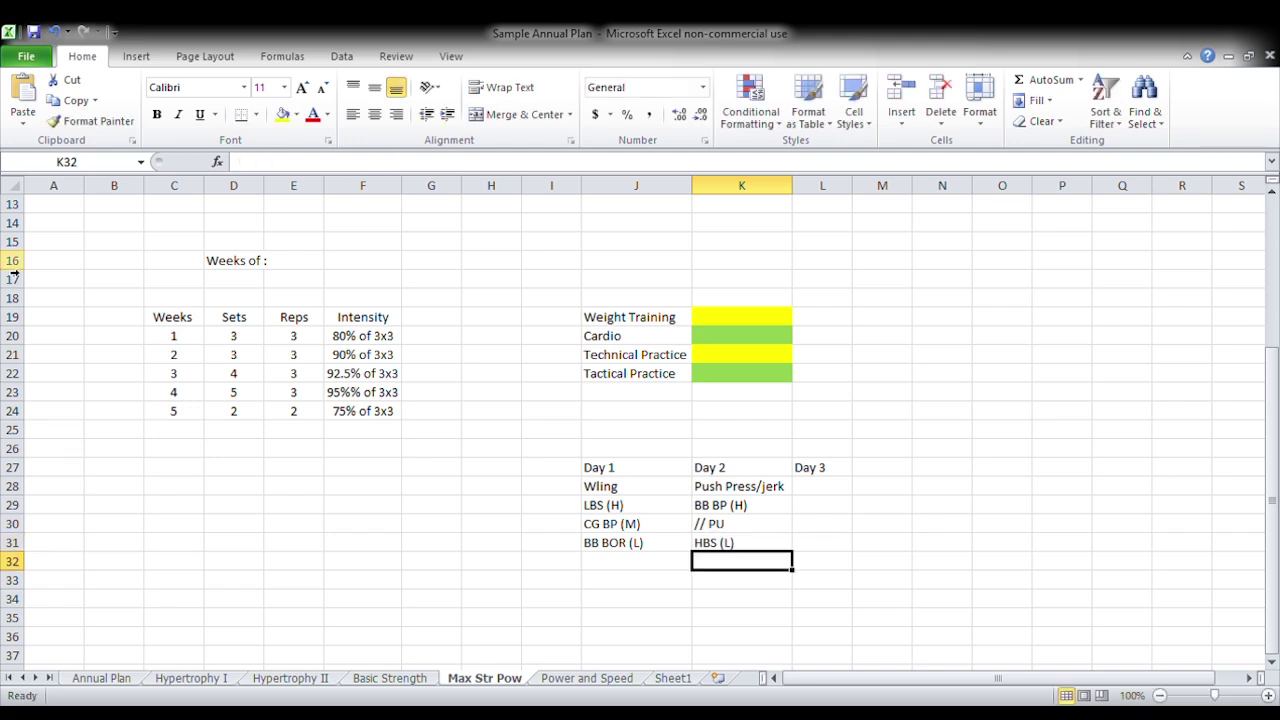
# Step: Append (M) to the // PU exercise in K30
pyautogui.click(774, 531)
pyautogui.click(390, 166)
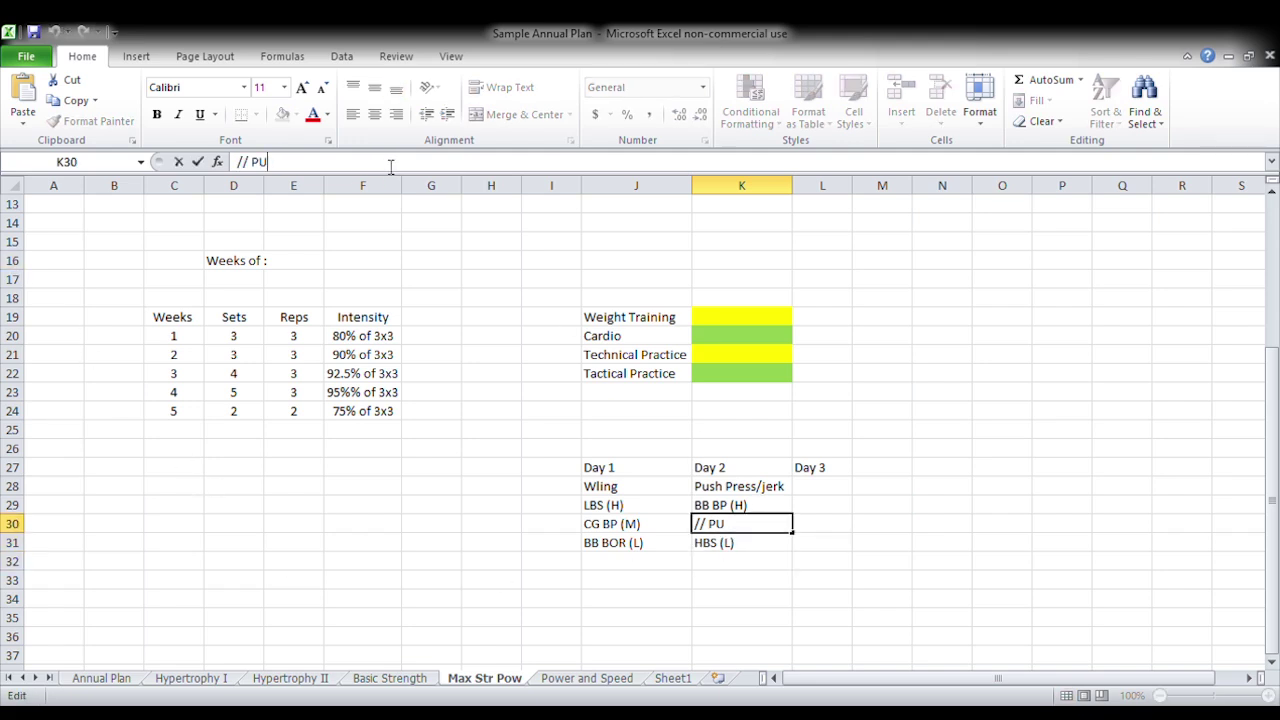
pyautogui.write('(M)')
pyautogui.press('Return')
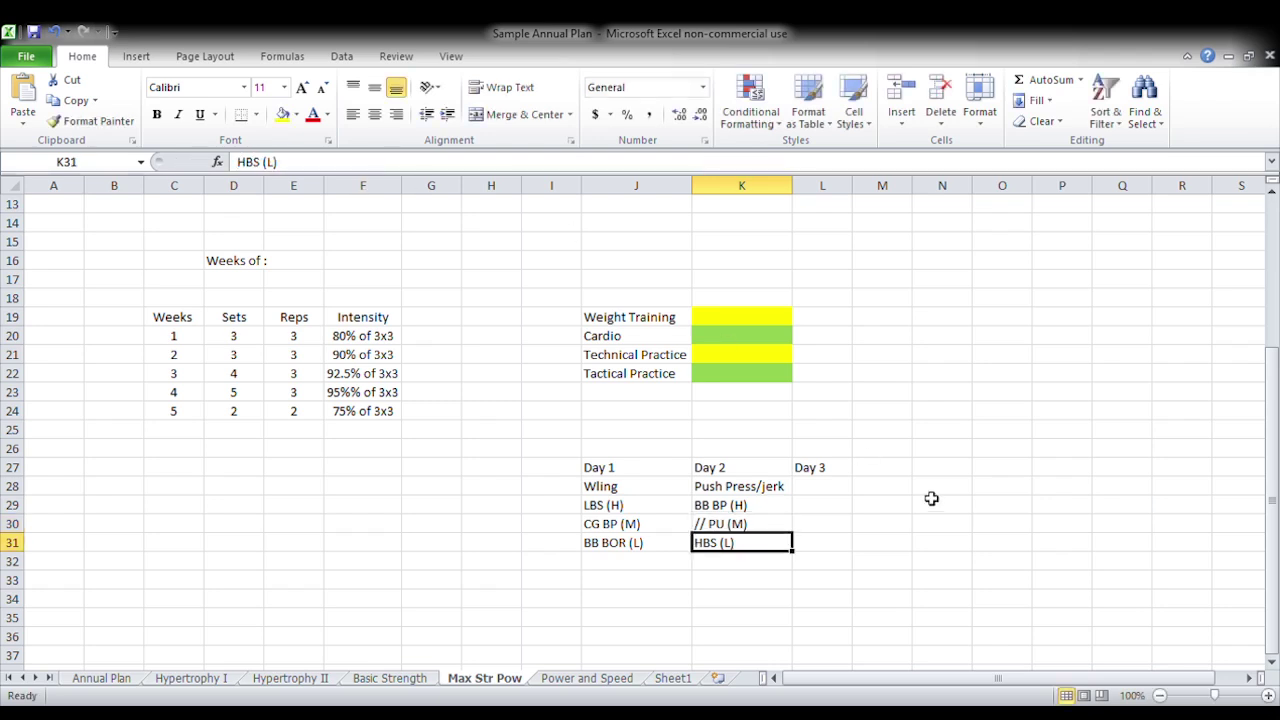
# Step: Widen column L and enter Wling as the first Day 3 exercise in L28
pyautogui.click(838, 488)
pyautogui.moveTo(853, 186); pyautogui.dragTo(880, 187)
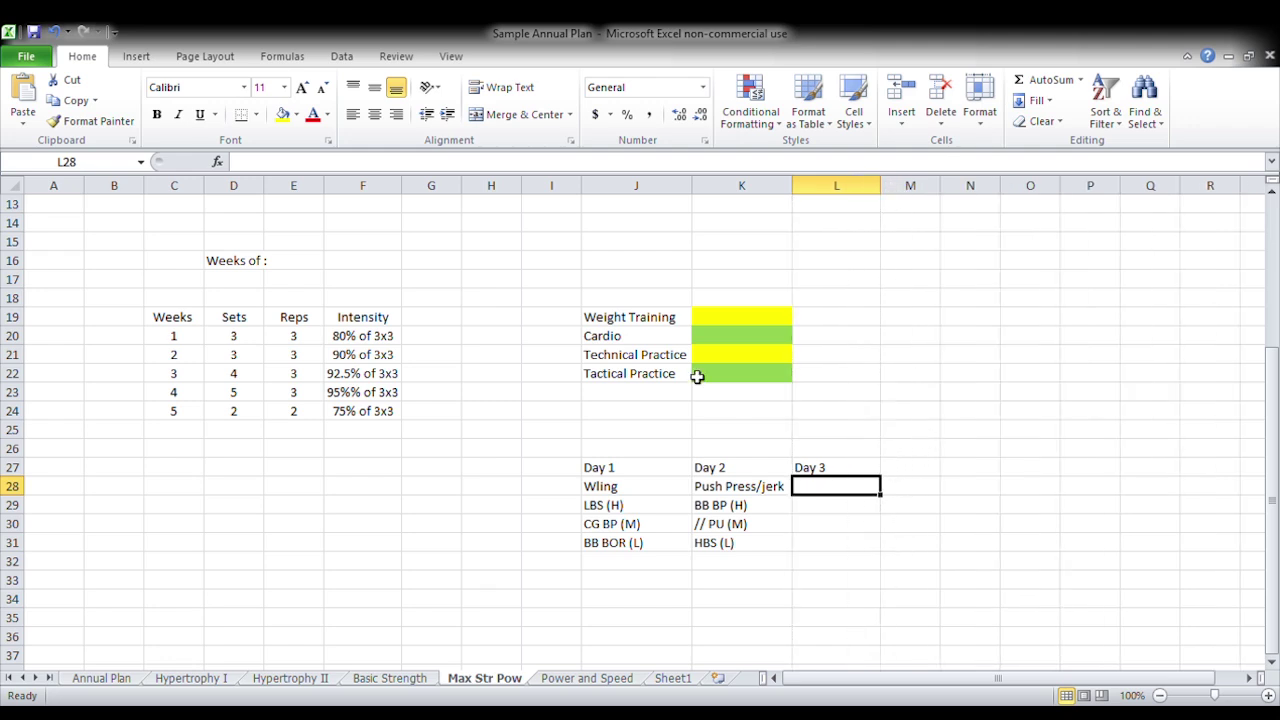
pyautogui.write('WLing')
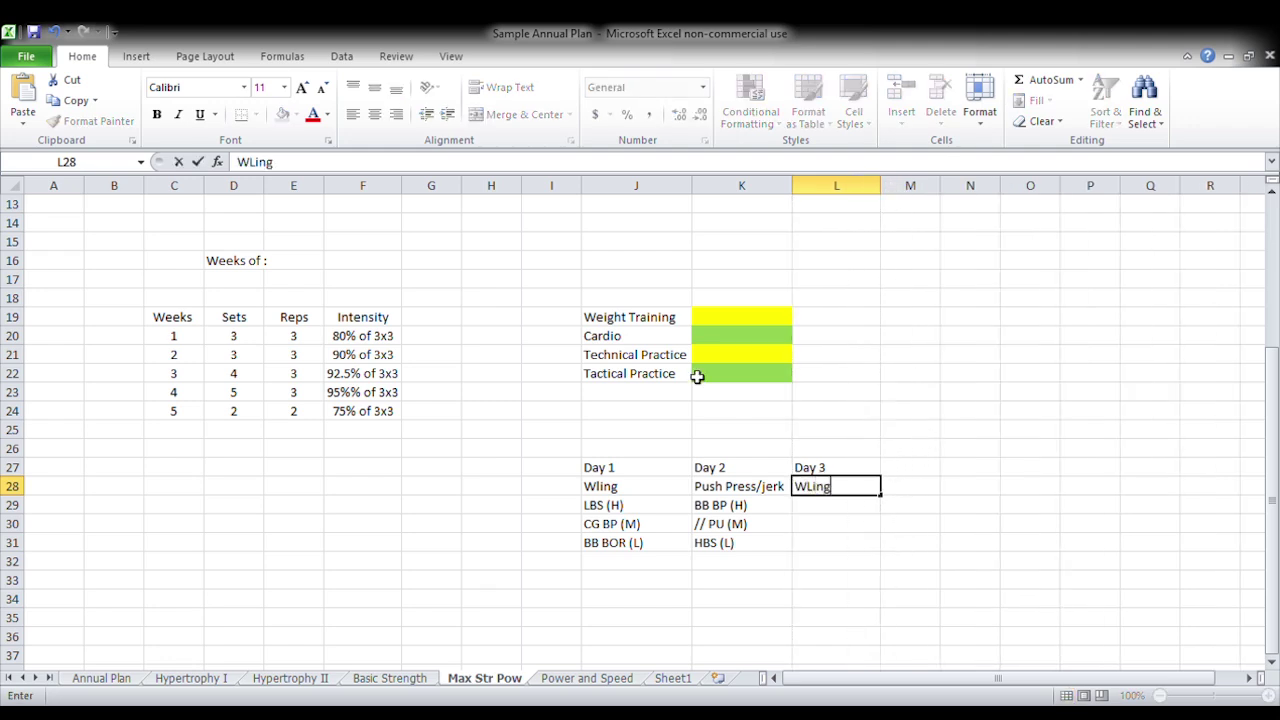
pyautogui.press('BackSpace')
pyautogui.press('BackSpace')
pyautogui.press('BackSpace')
pyautogui.press('BackSpace')
pyautogui.write('Ling')
pyautogui.press('Return')
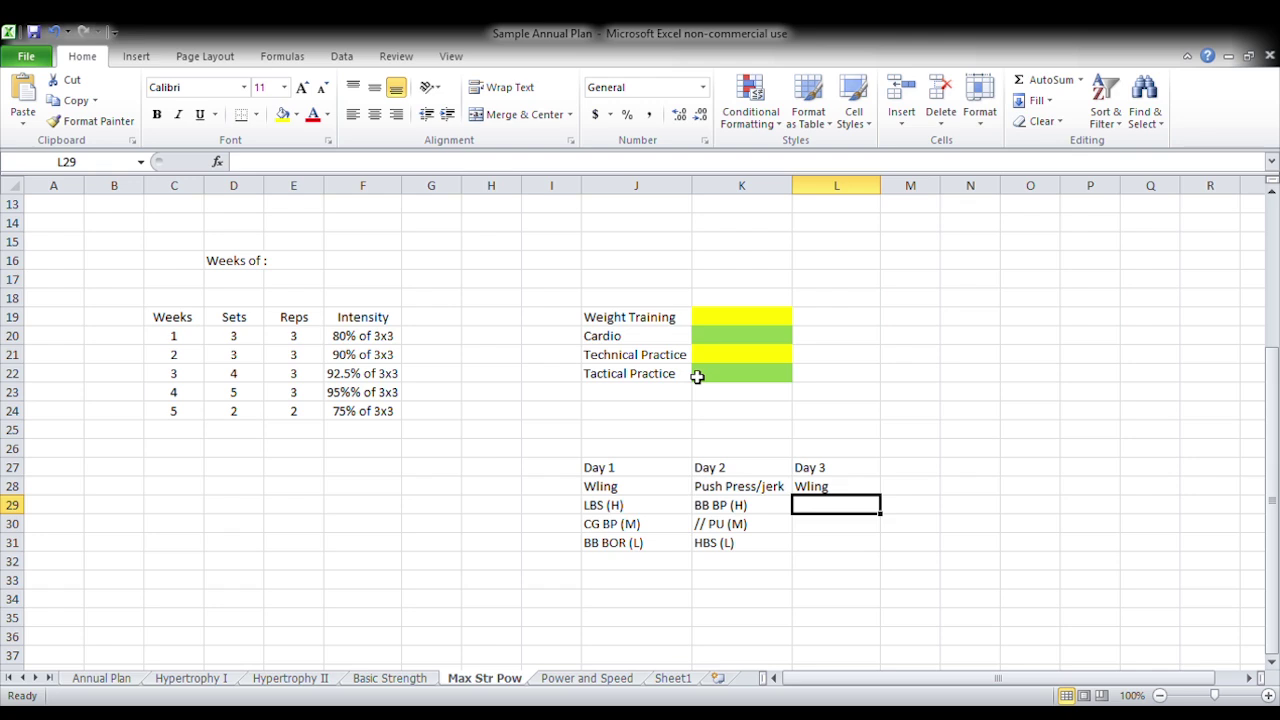
# Step: Enter BOR (H) in L29 and DL (M) in L30 as the second and third Day 3 exercises
pyautogui.write('BOR')
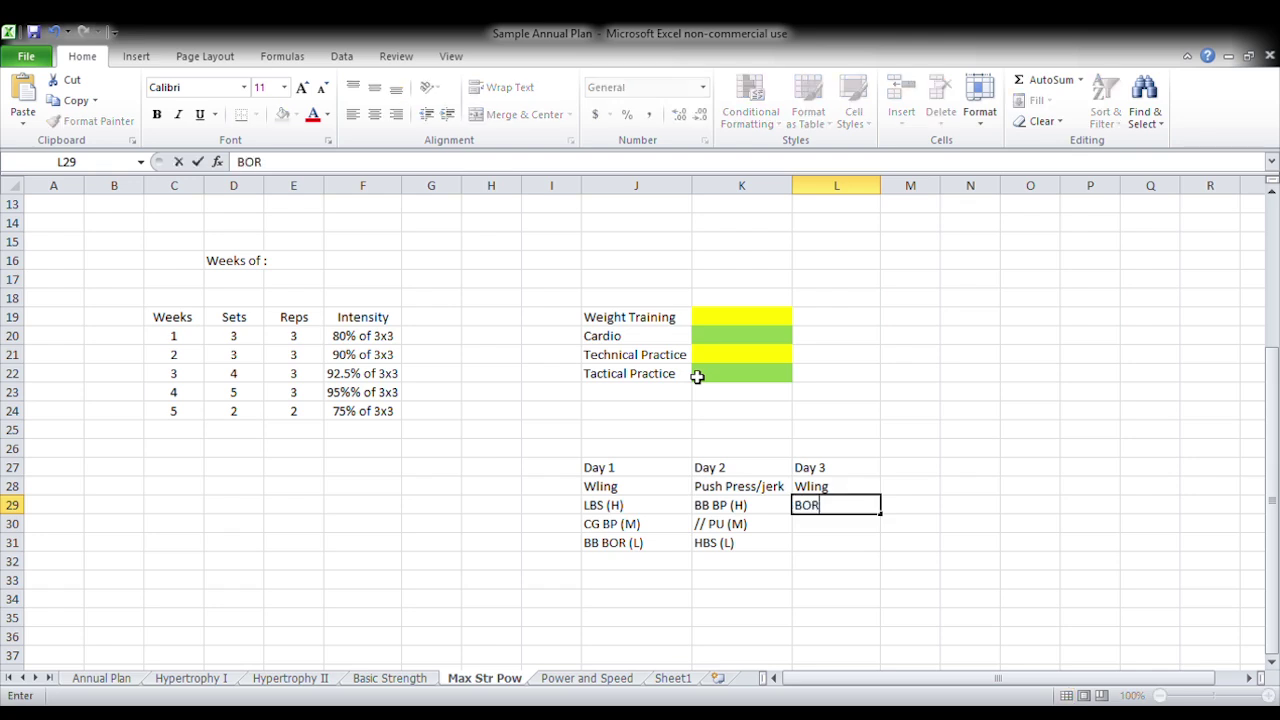
pyautogui.write(' (H)')
pyautogui.press('Return')
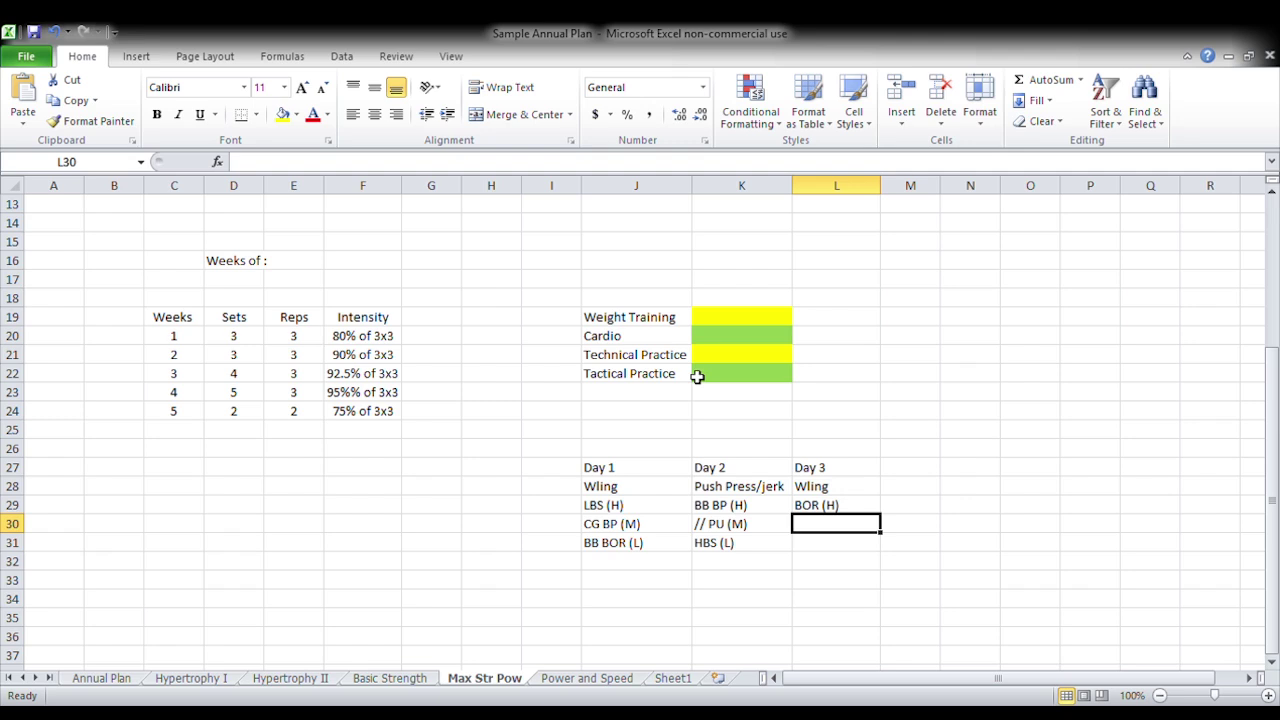
pyautogui.write('DL')
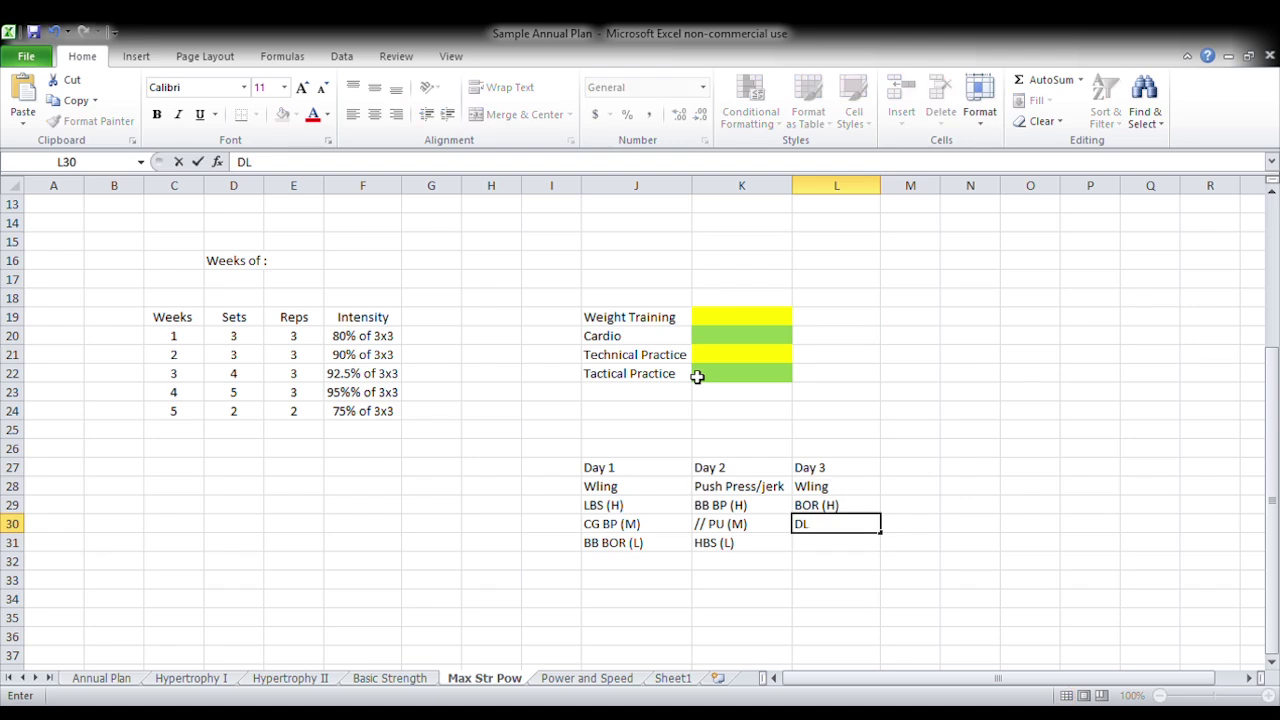
pyautogui.write(' (M)')
pyautogui.press('Return')
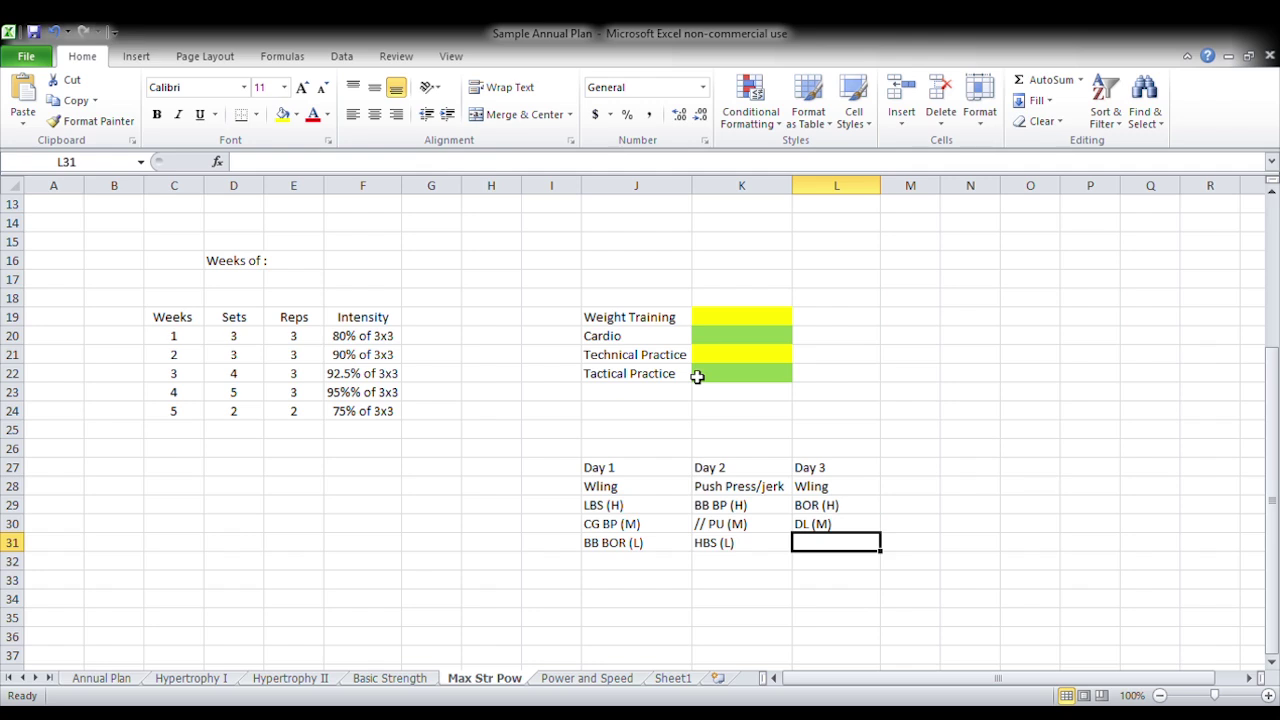
# Step: Enter CG BP (L) in L31 as the fourth Day 3 exercise
pyautogui.write('(CG B')
pyautogui.press('BackSpace')
pyautogui.press('BackSpace')
pyautogui.press('BackSpace')
pyautogui.press('BackSpace')
pyautogui.press('BackSpace')
pyautogui.write('C')
pyautogui.press('BackSpace')
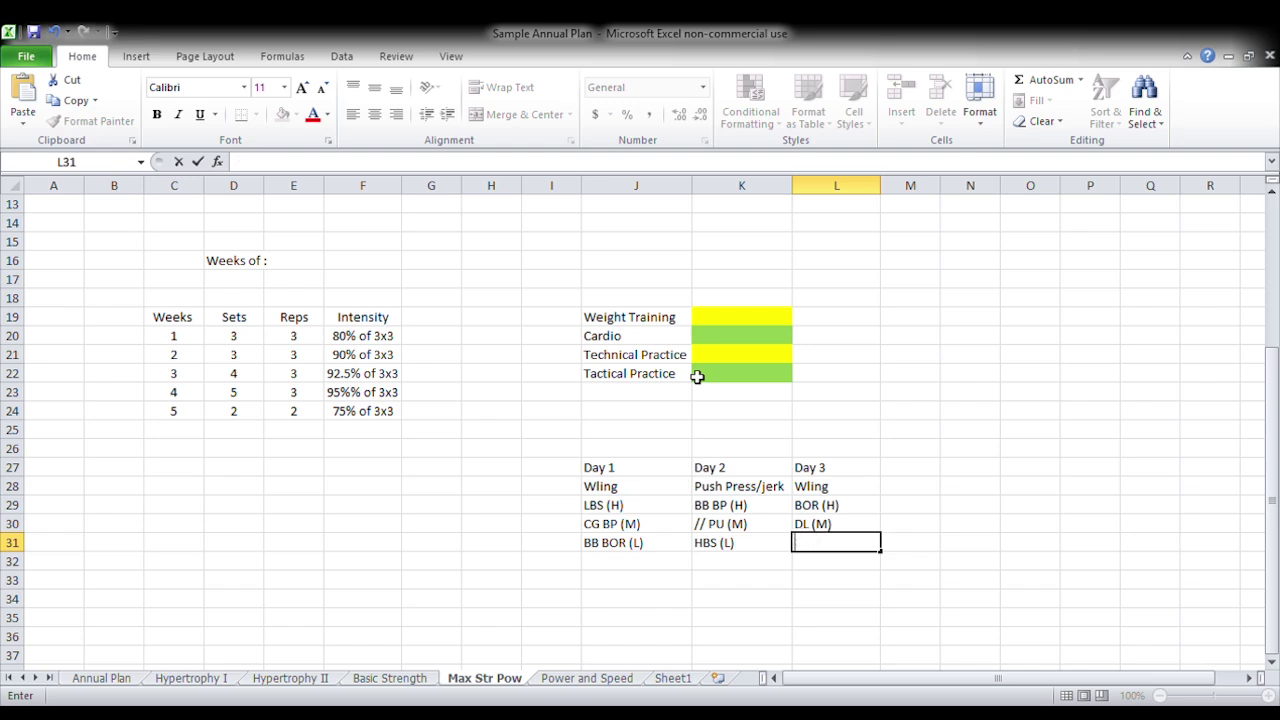
pyautogui.write('CG BP (L)')
pyautogui.press('Return')
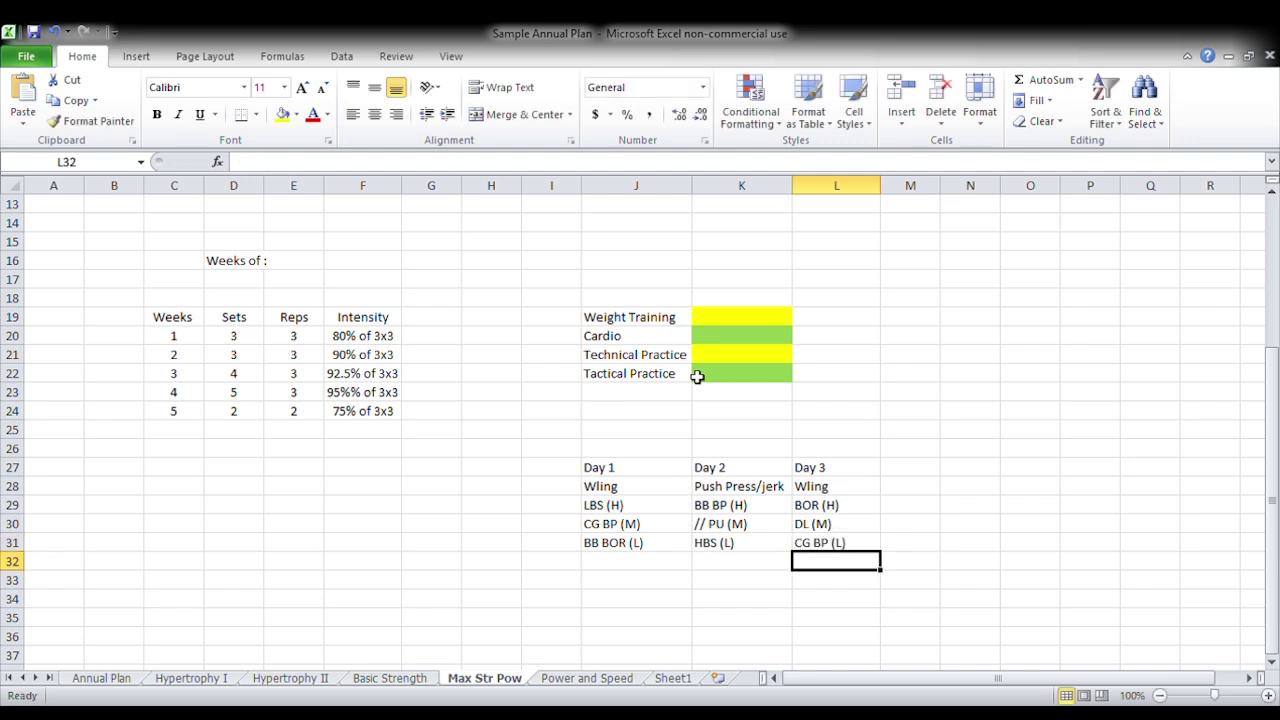
# Step: Compare the Max Str Pow weekly loading and Day 1 exercises with the Hypertrophy I, Hypertrophy II and Basic Strength sheets
pyautogui.moveTo(197, 336); pyautogui.dragTo(378, 370)
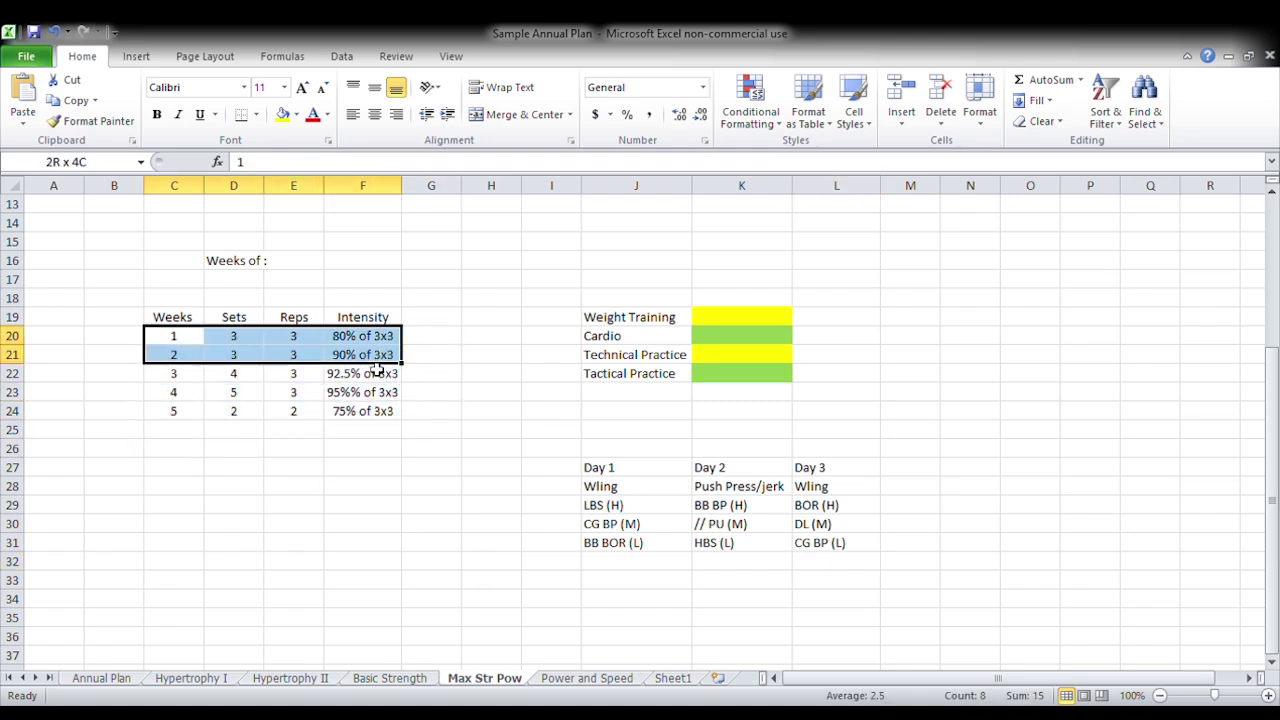
pyautogui.click(664, 528)
pyautogui.click(677, 541)
pyautogui.click(680, 528)
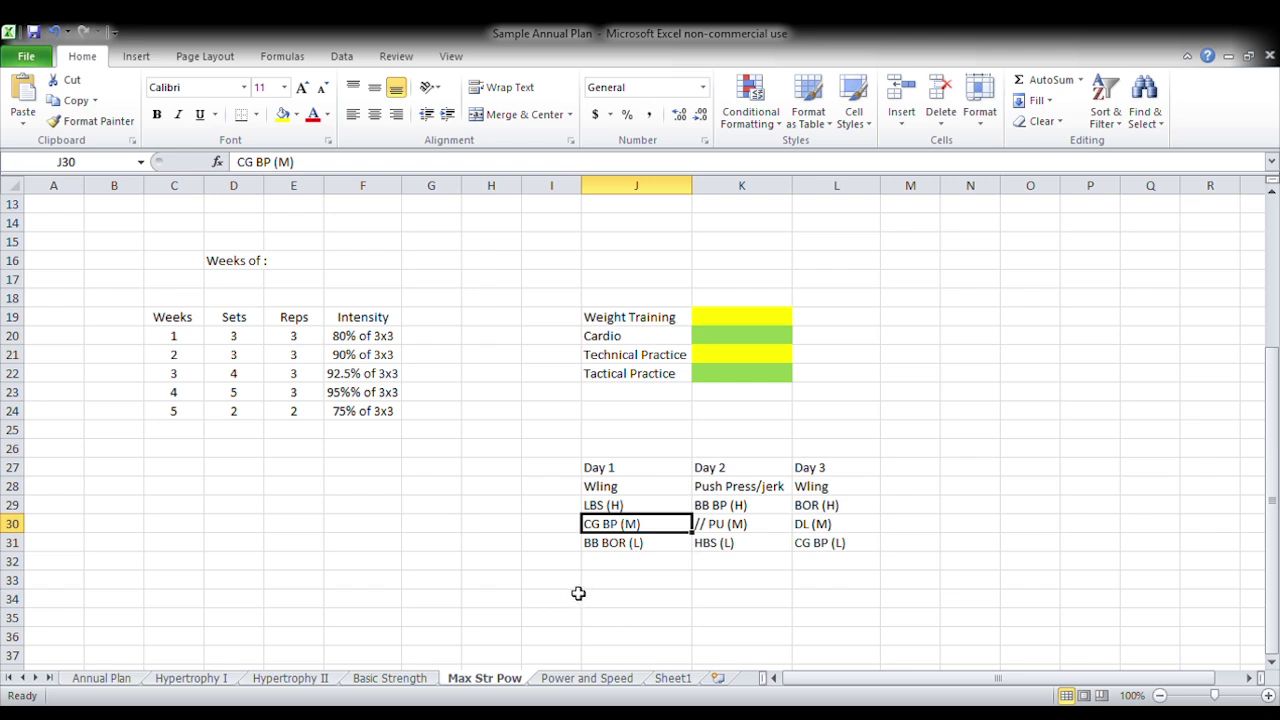
pyautogui.click(170, 684)
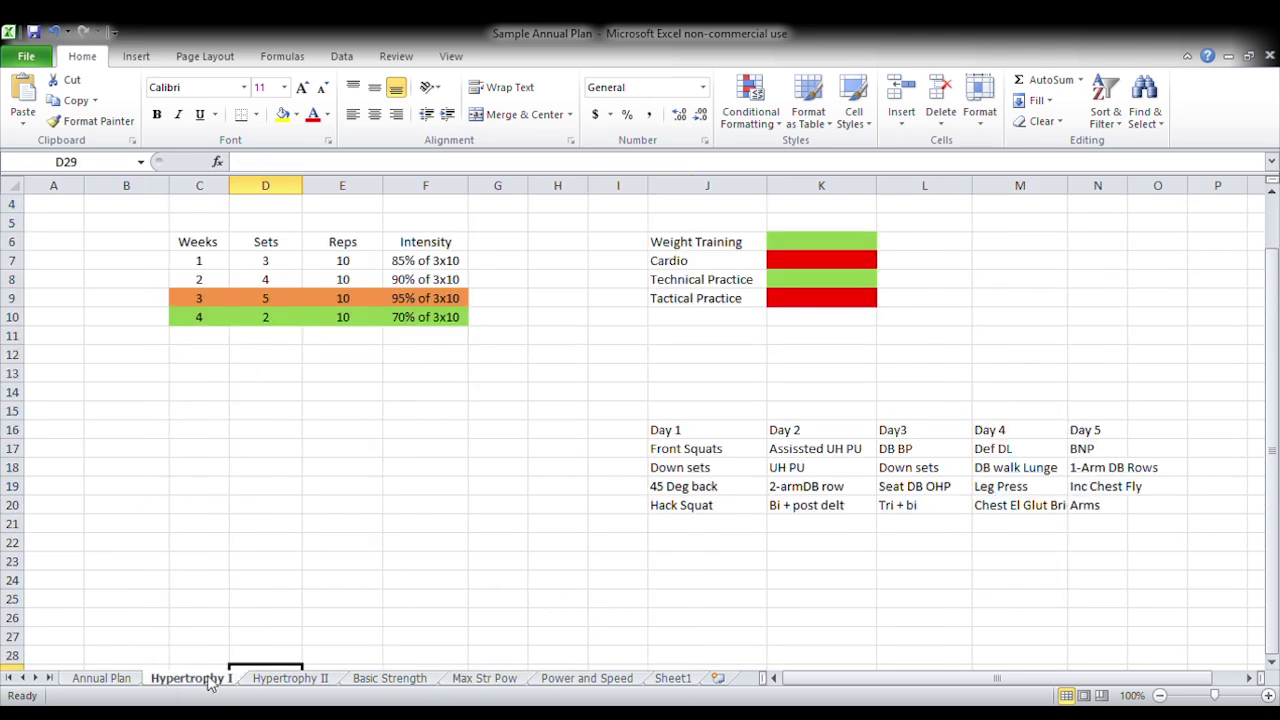
pyautogui.click(275, 684)
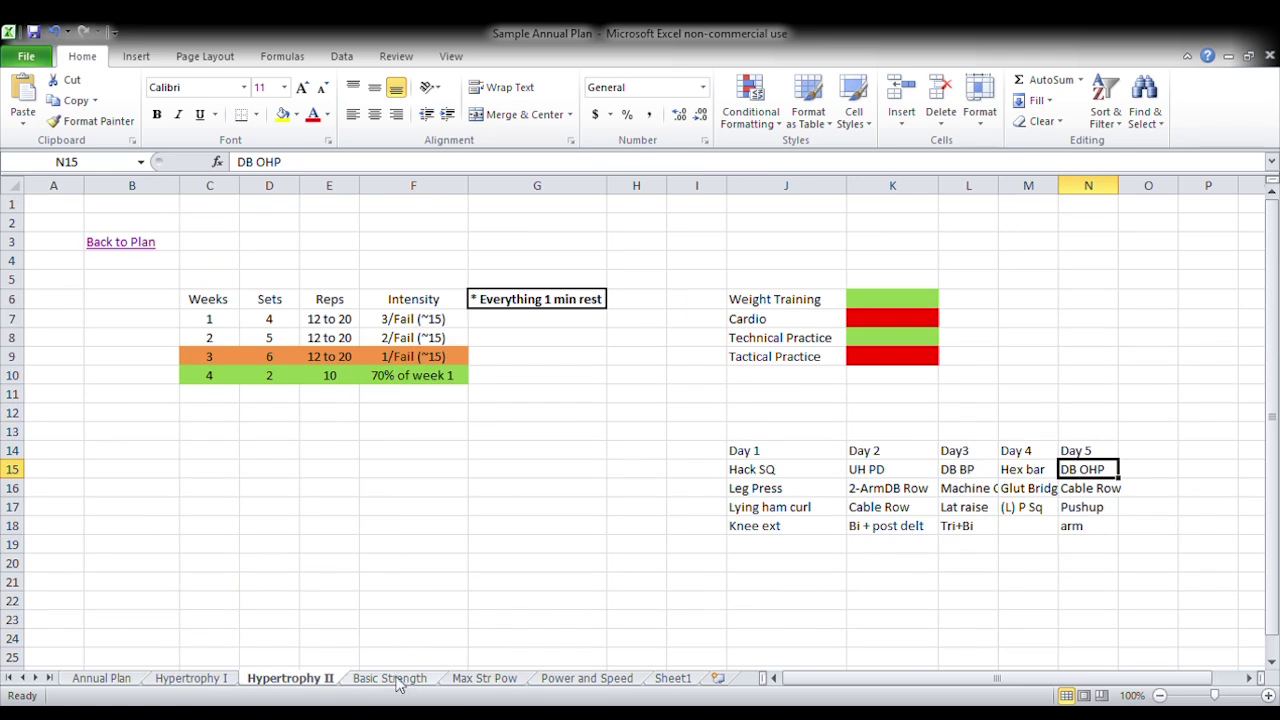
pyautogui.click(395, 679)
pyautogui.click(505, 679)
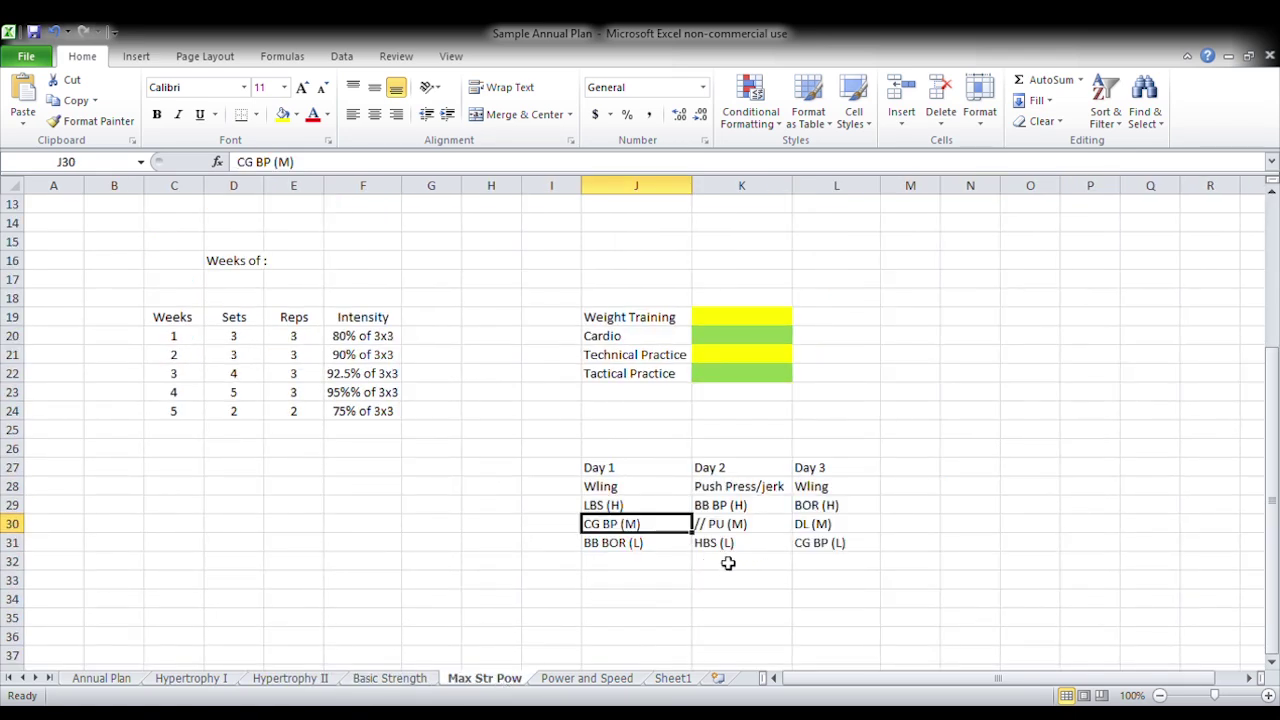
# Step: Review how the Wling, press, squat and deadlift exercises are distributed across the three training days on Max Str Pow
pyautogui.click(637, 549)
pyautogui.click(714, 528)
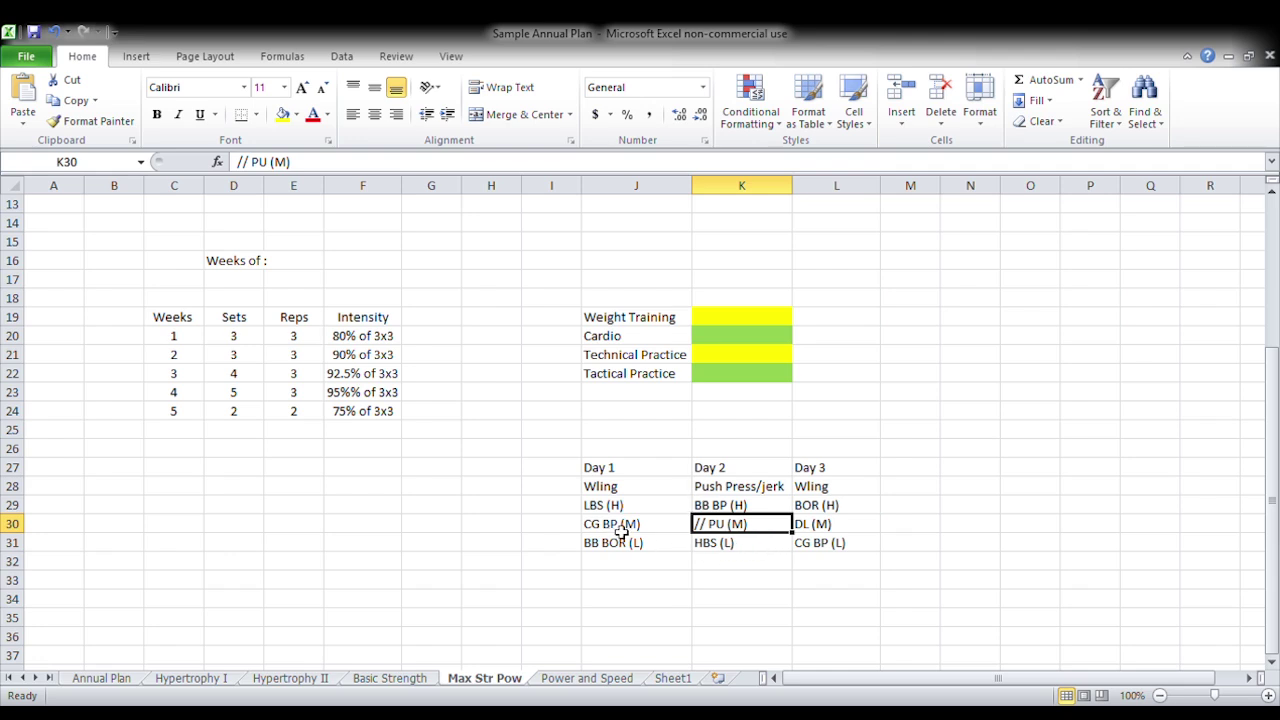
pyautogui.click(661, 493)
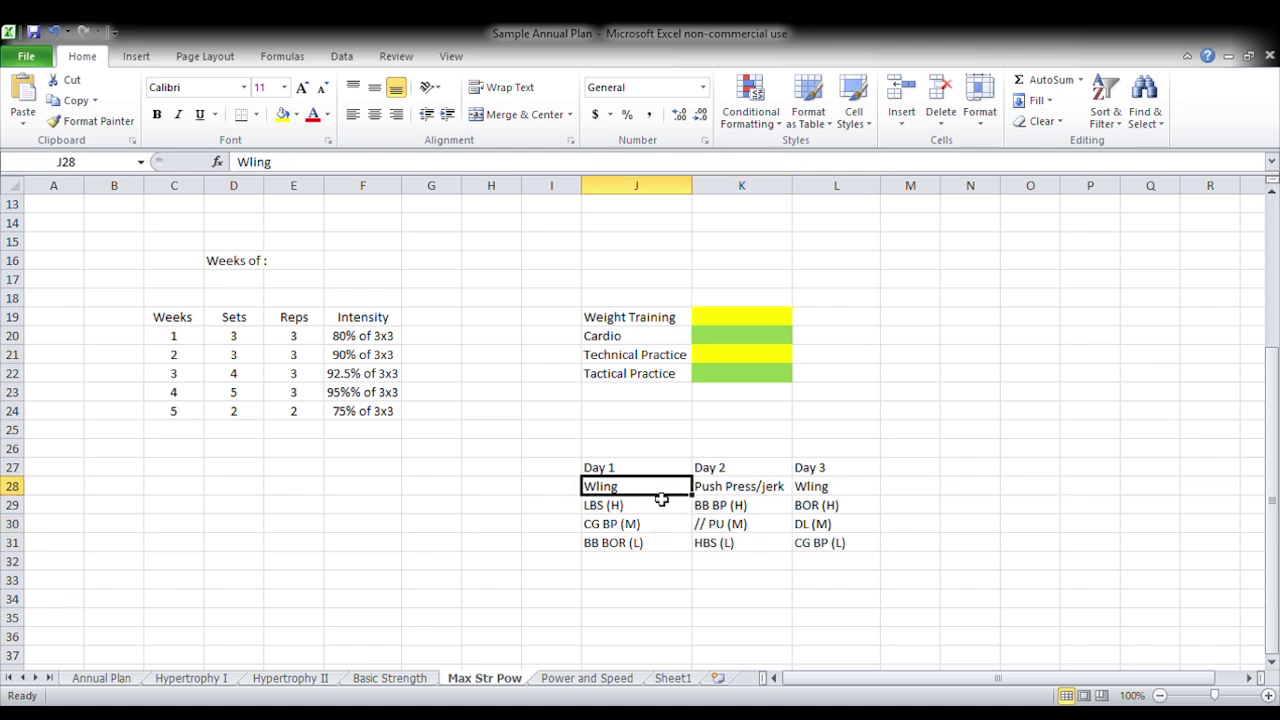
pyautogui.click(846, 494)
pyautogui.click(748, 492)
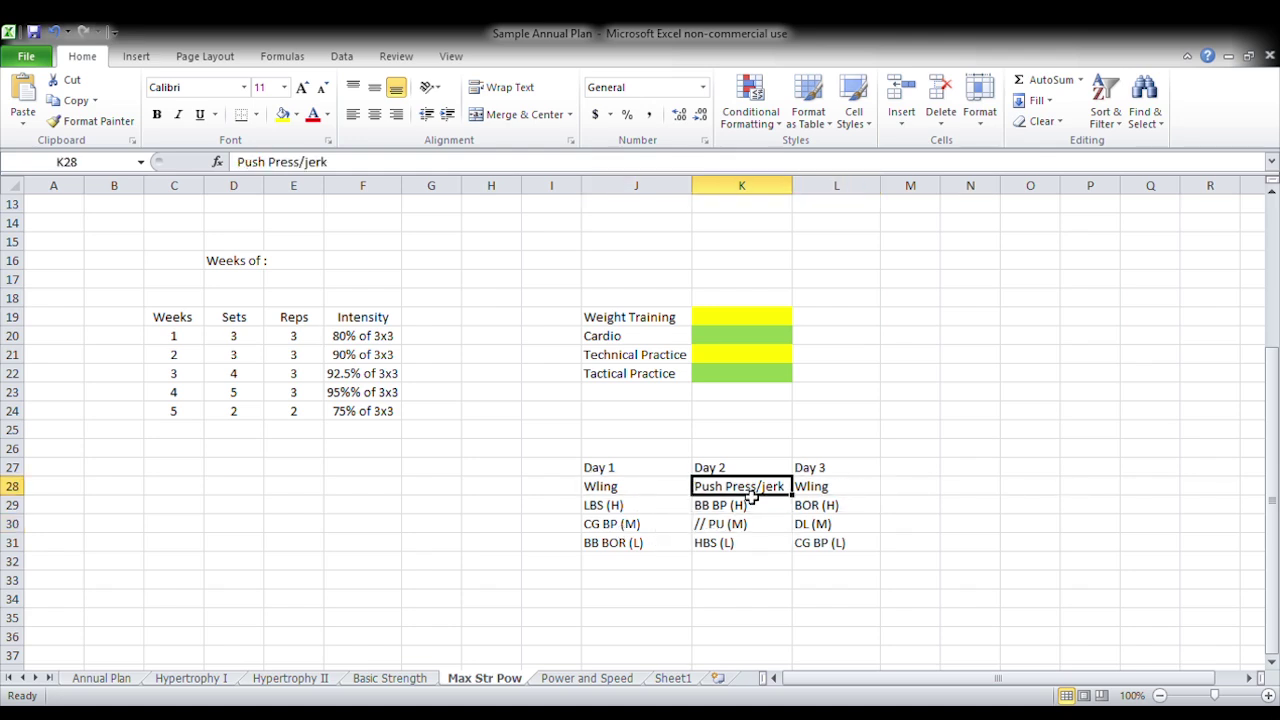
pyautogui.click(609, 512)
pyautogui.click(711, 547)
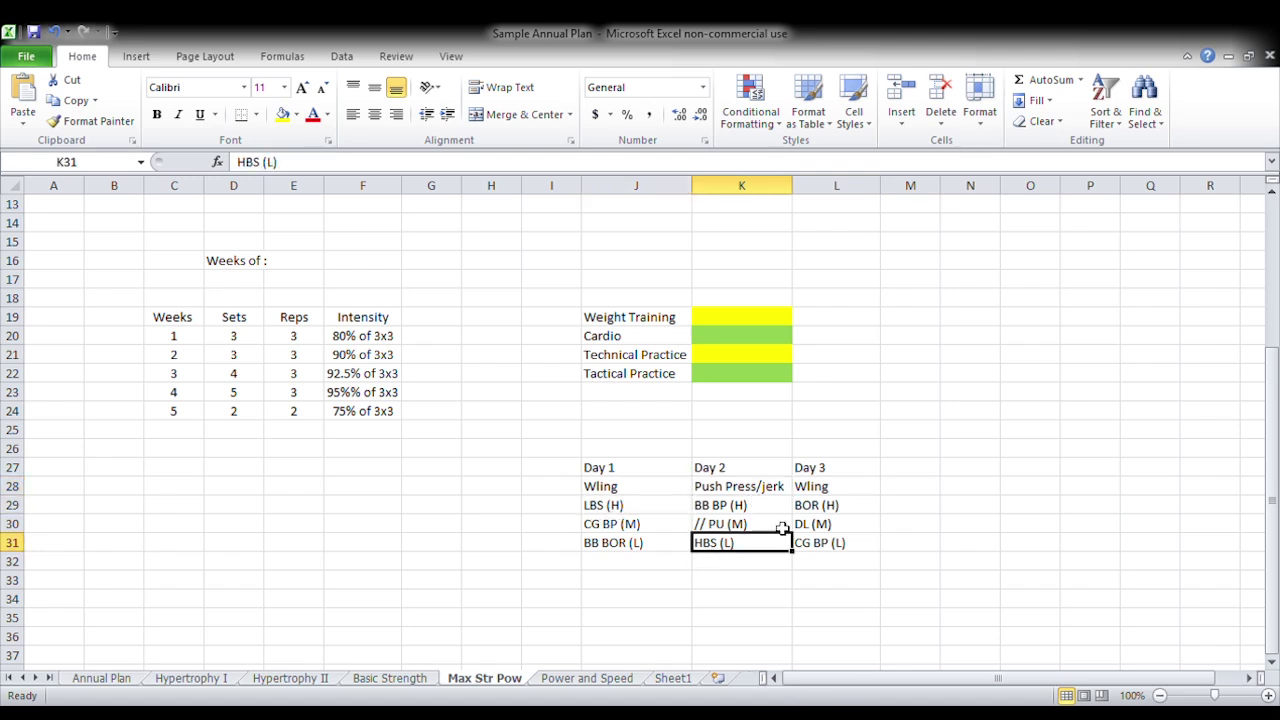
pyautogui.click(828, 524)
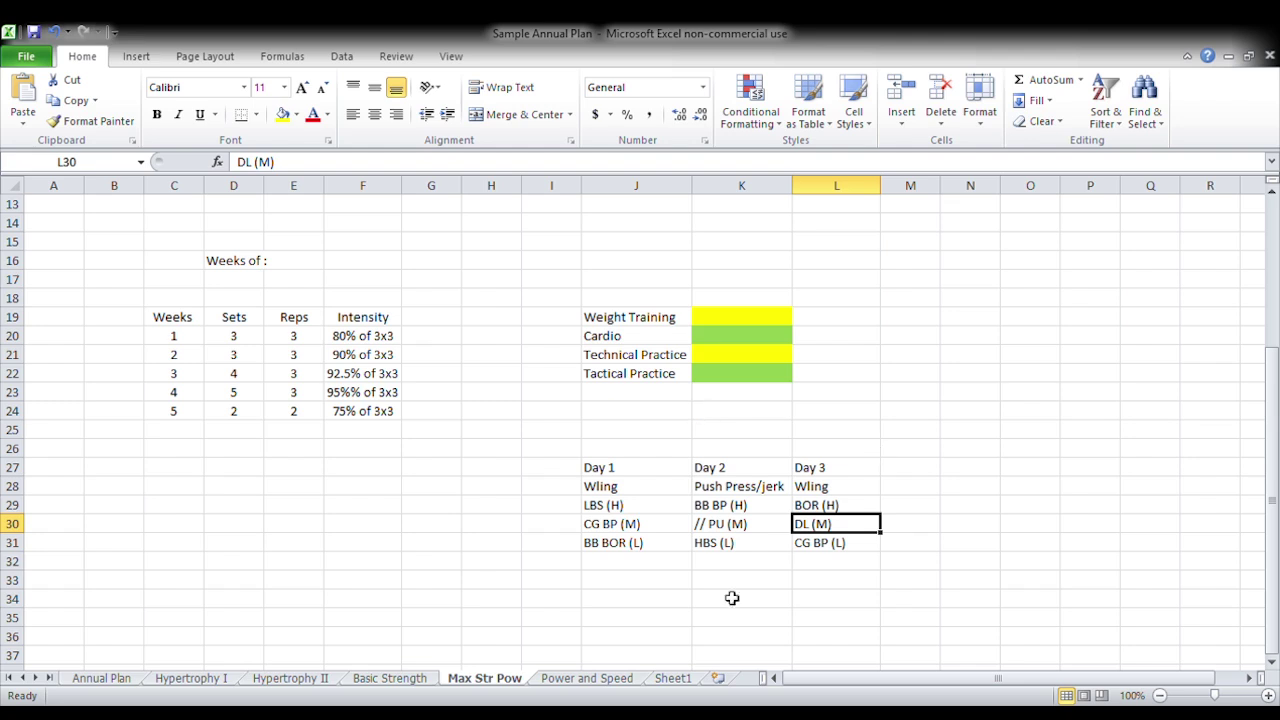
# Step: Examine the Power and Speed loading tables and the timing of the Specific Prep phases and competitions in the Annual Plan
pyautogui.click(587, 678)
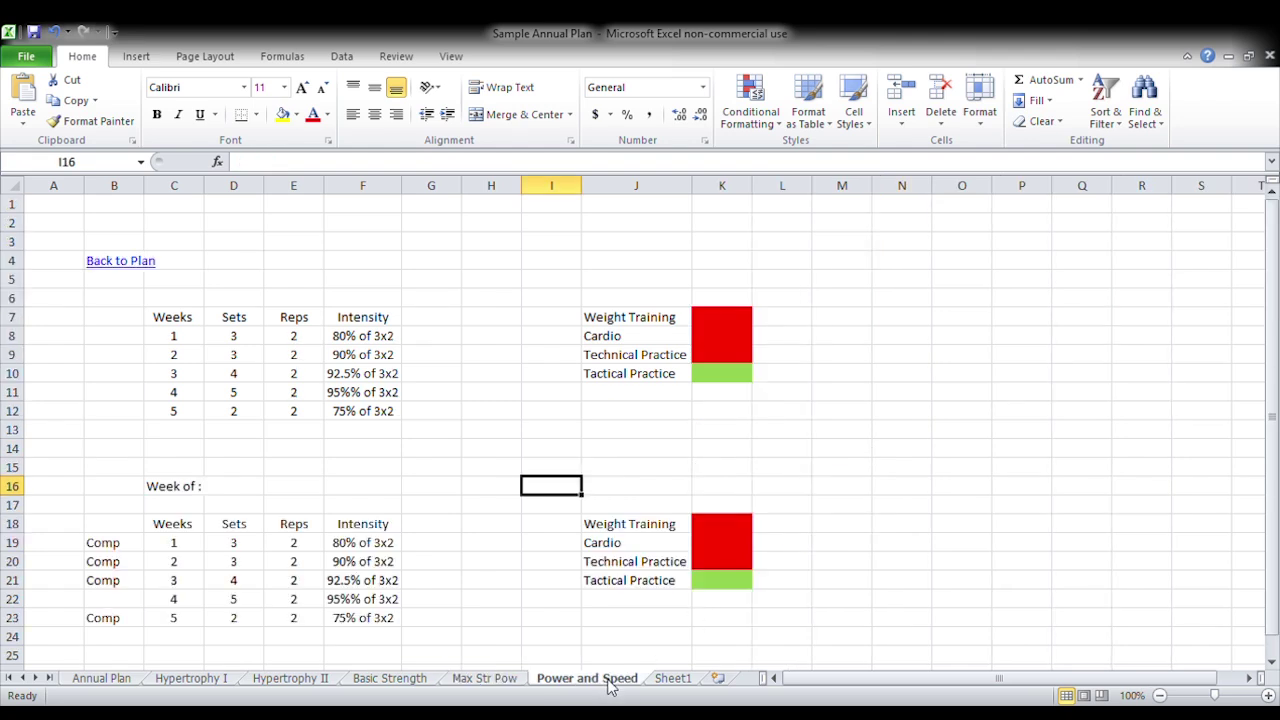
pyautogui.scroll(-5, 533, 502)
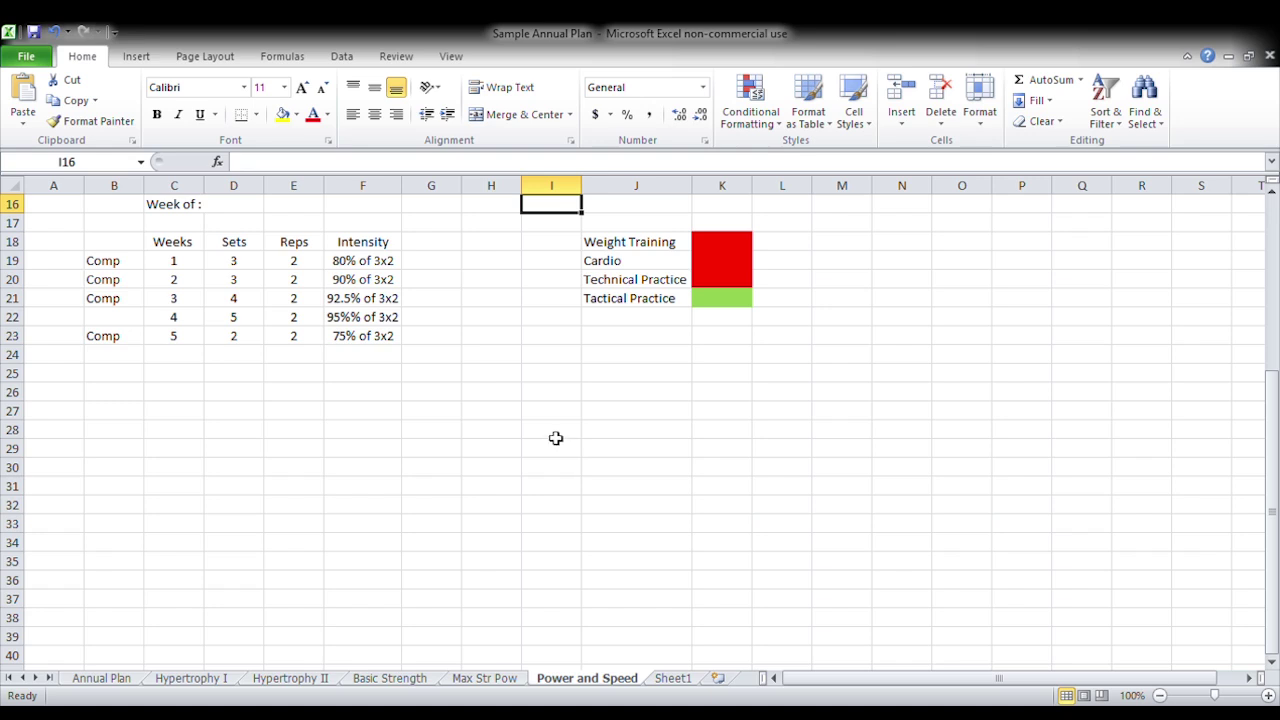
pyautogui.scroll(5, 540, 443)
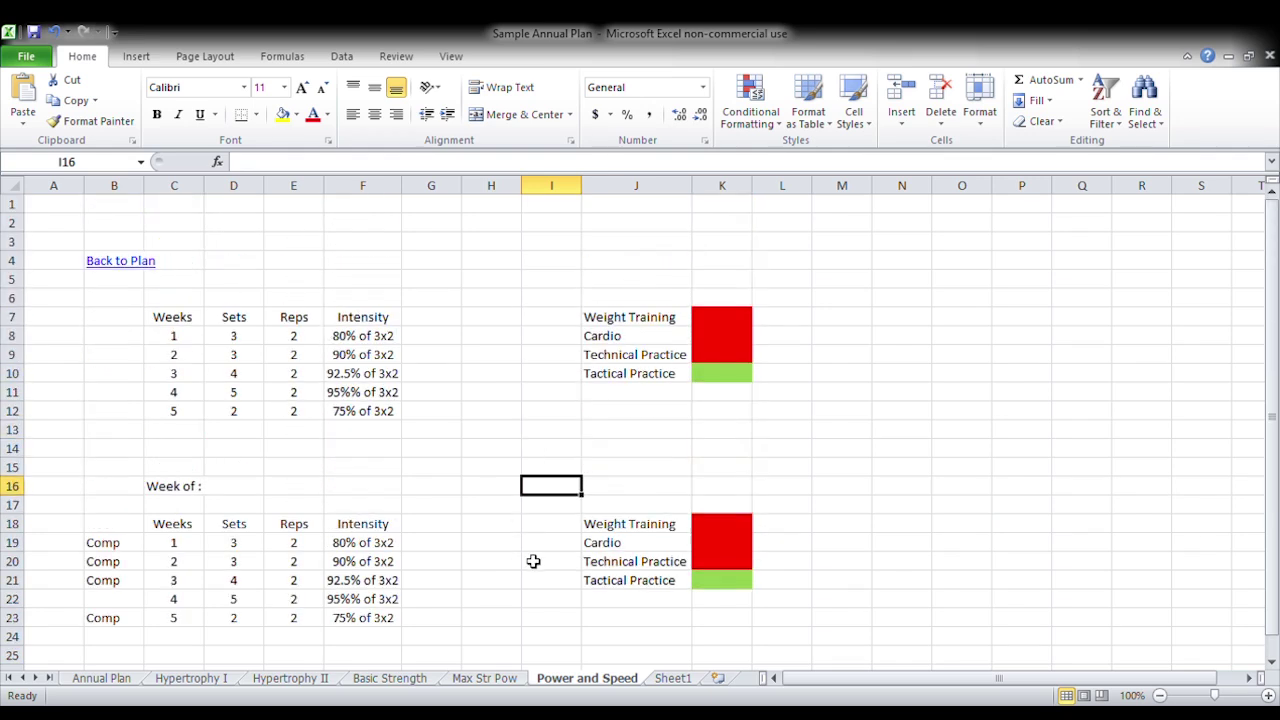
pyautogui.click(140, 262)
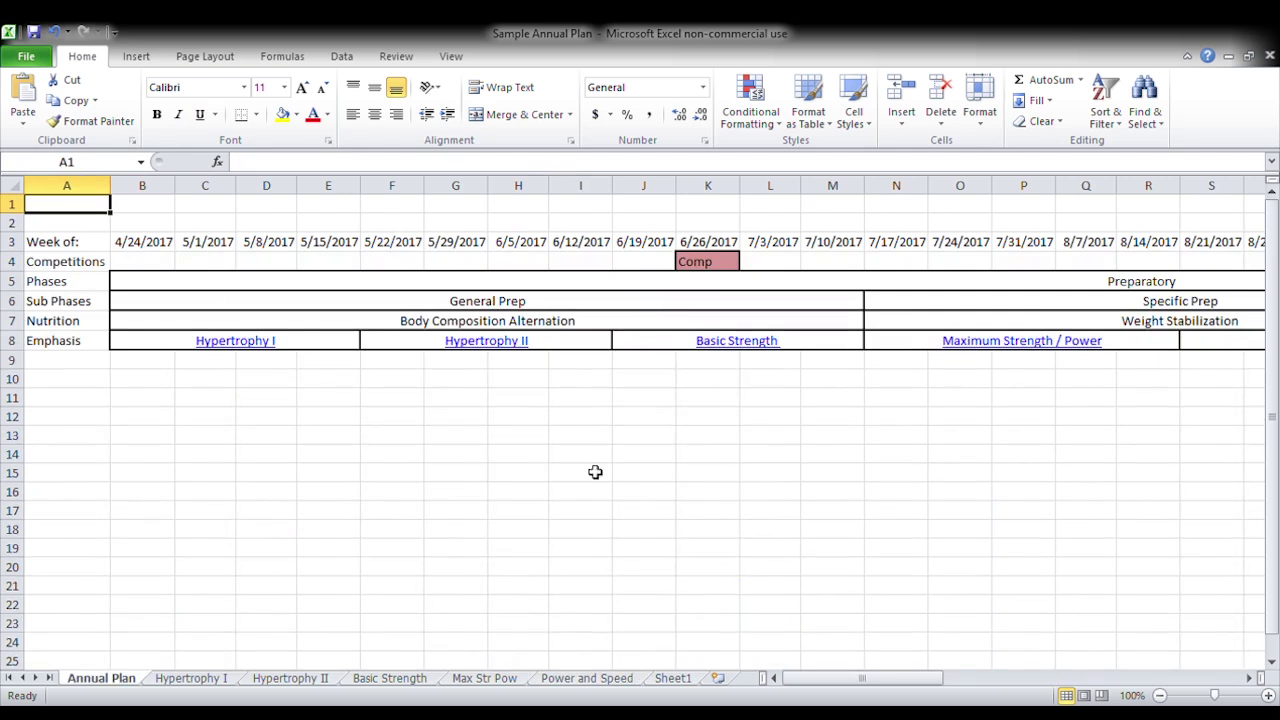
pyautogui.moveTo(870, 678); pyautogui.dragTo(950, 678)
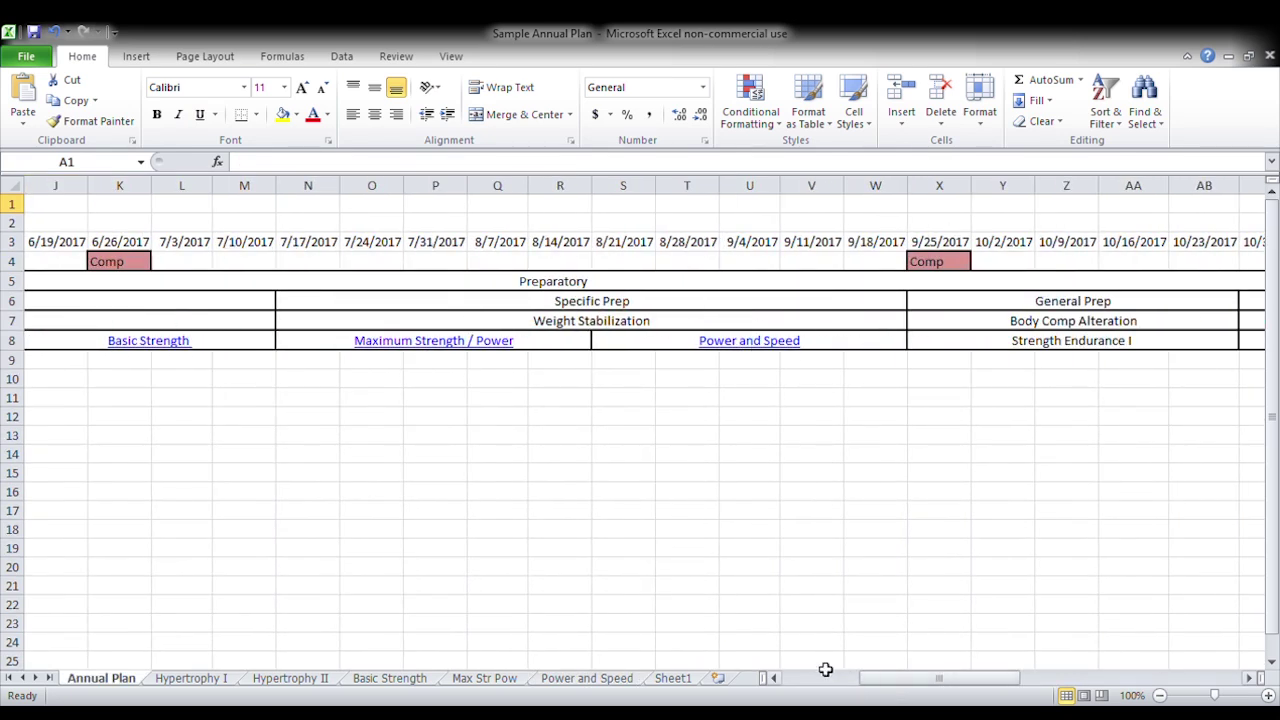
pyautogui.moveTo(938, 678); pyautogui.dragTo(971, 678)
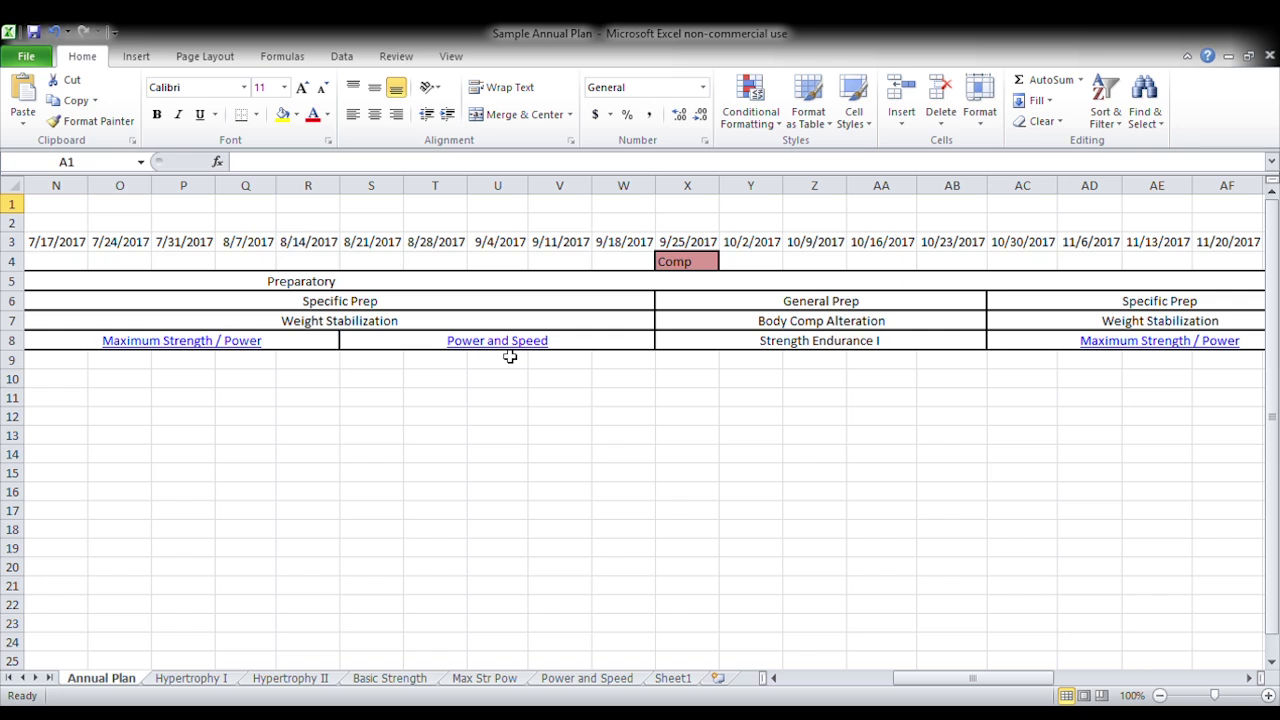
pyautogui.click(576, 680)
pyautogui.click(486, 680)
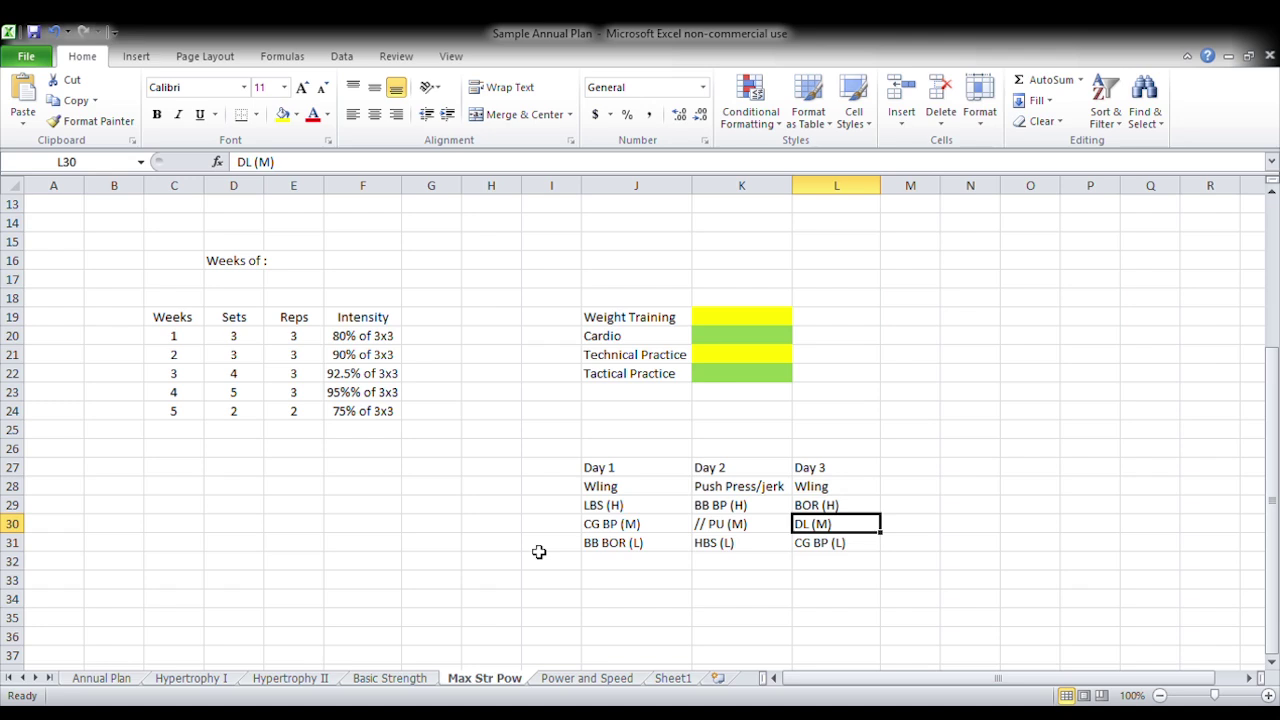
# Step: Compare the Hypertrophy I schedule with the Max Str Pow schedule and both Power and Speed loading tables
pyautogui.click(190, 679)
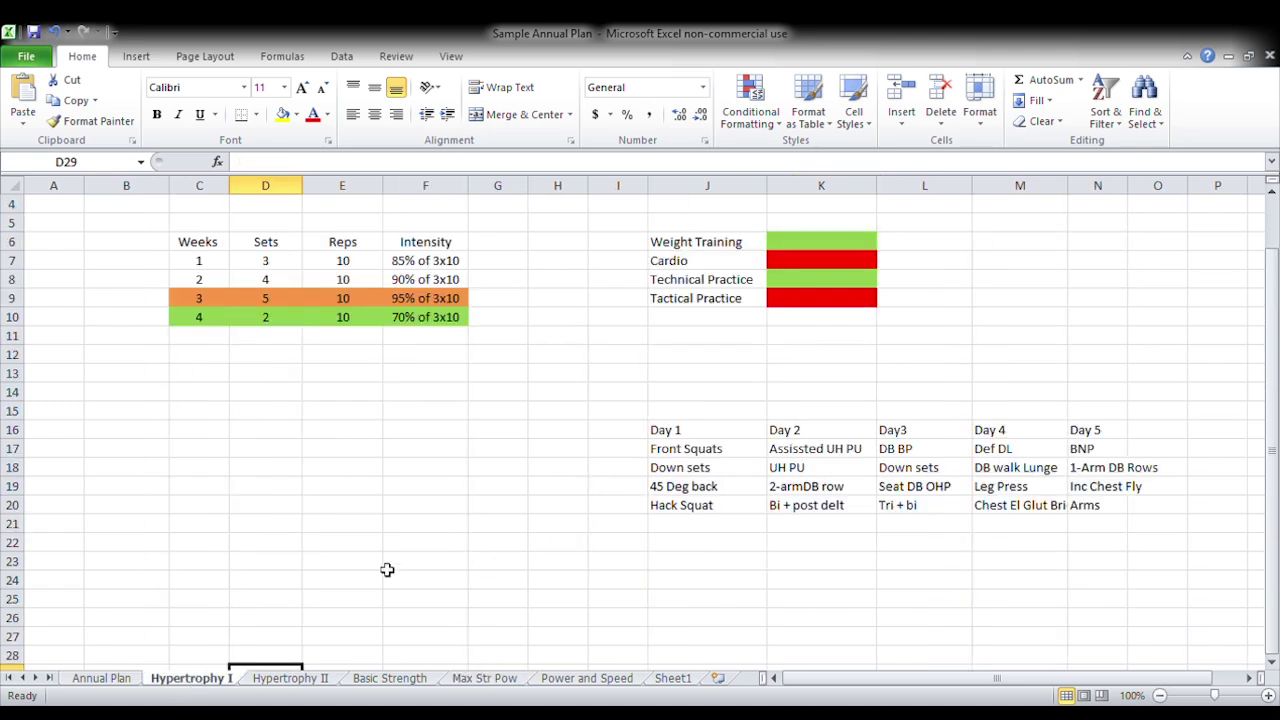
pyautogui.click(484, 679)
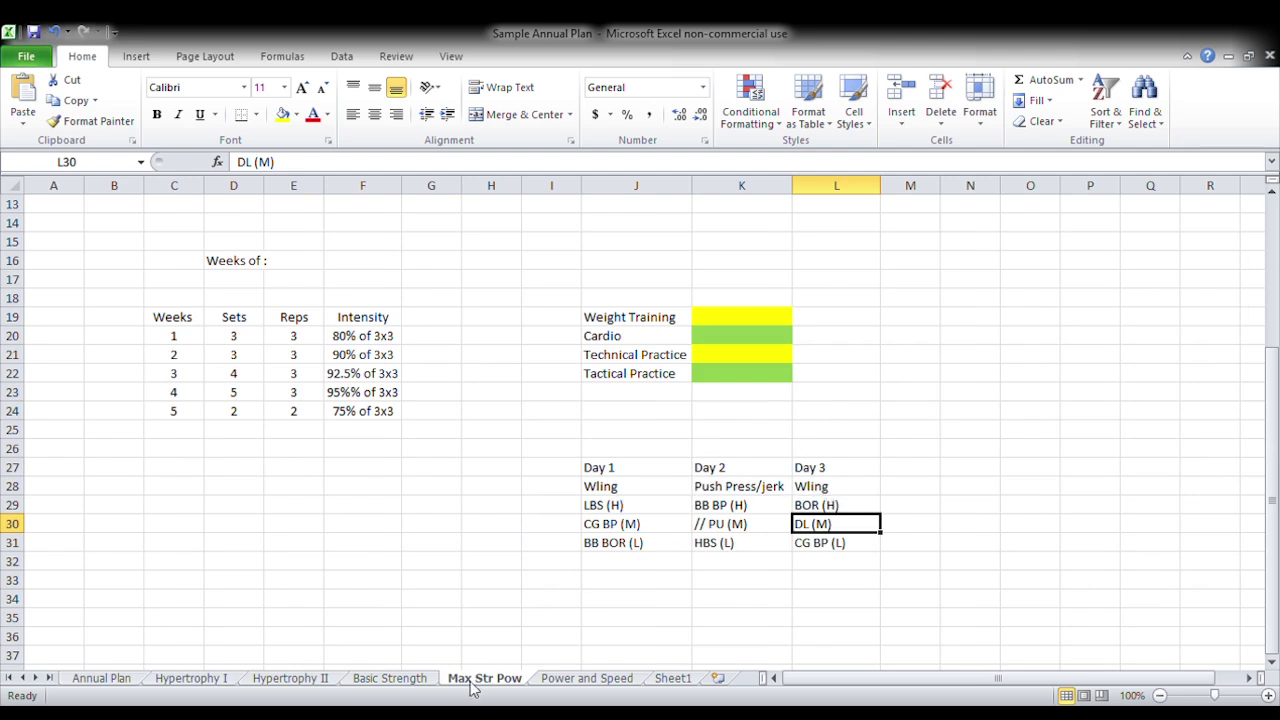
pyautogui.click(586, 679)
pyautogui.scroll(-3, 620, 510)
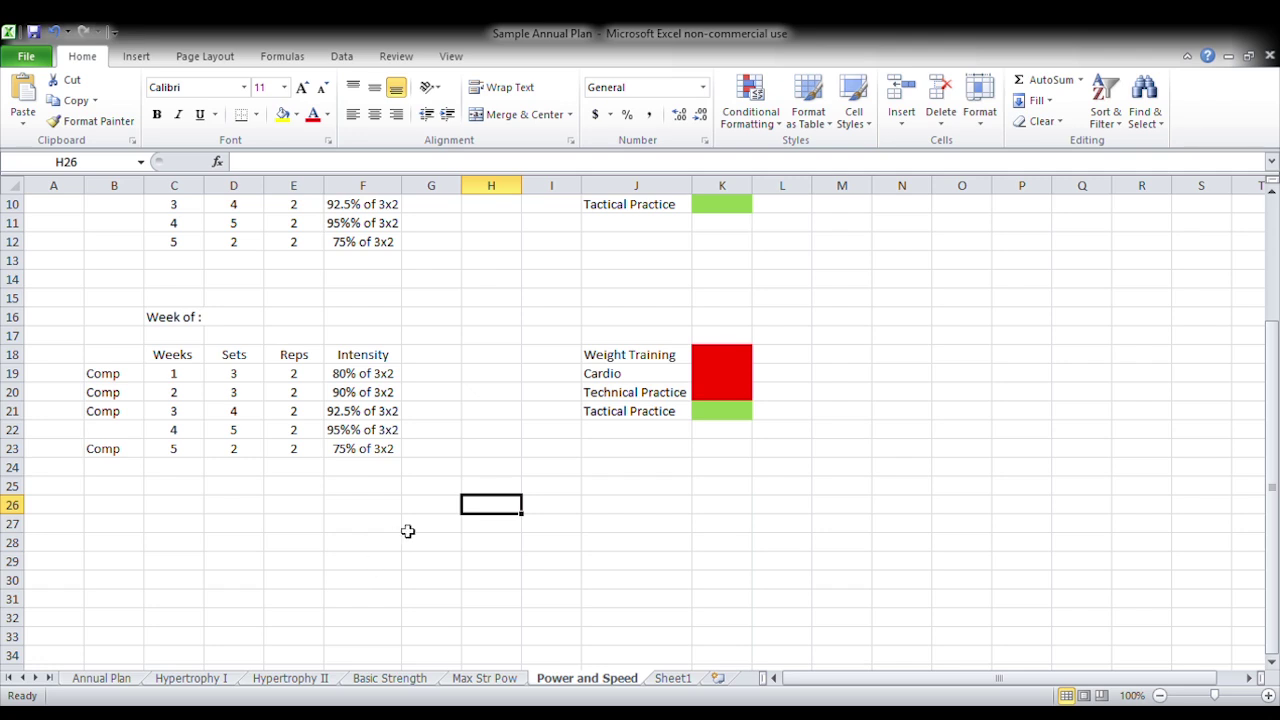
pyautogui.scroll(3, 510, 601)
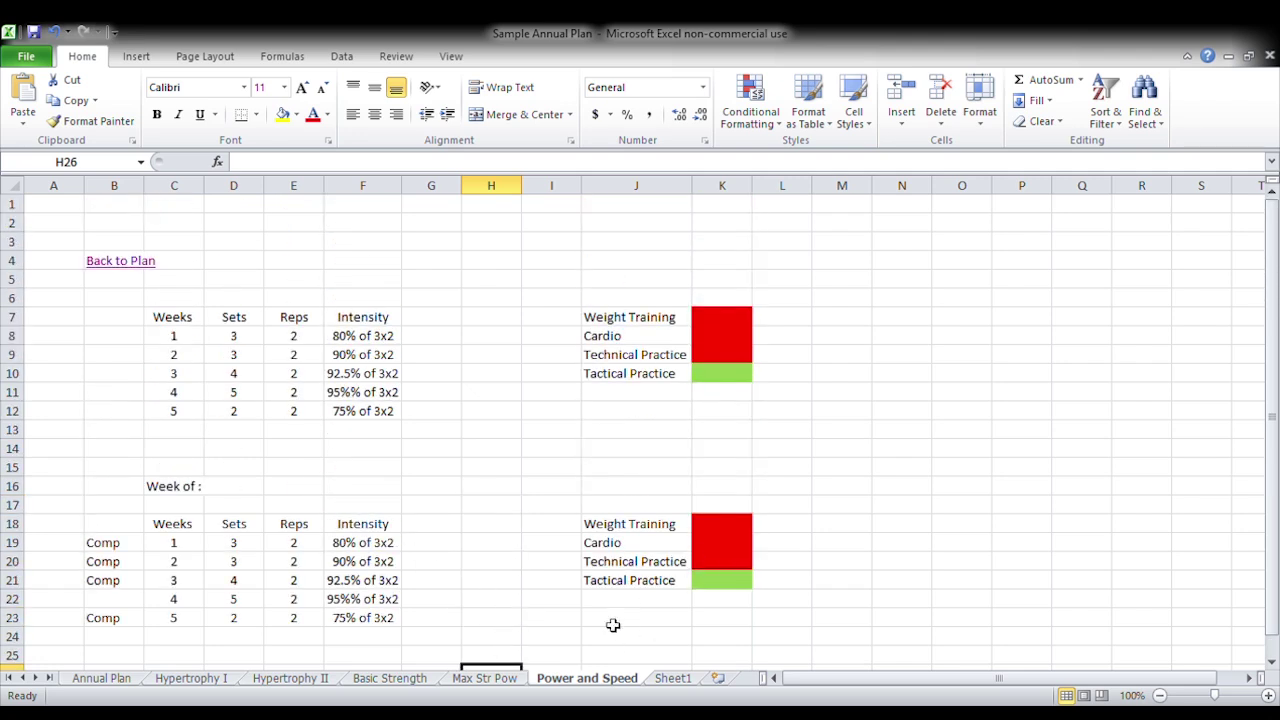
# Step: Examine the four programming principles and the exercise table by training phase on Sheet1
pyautogui.click(670, 680)
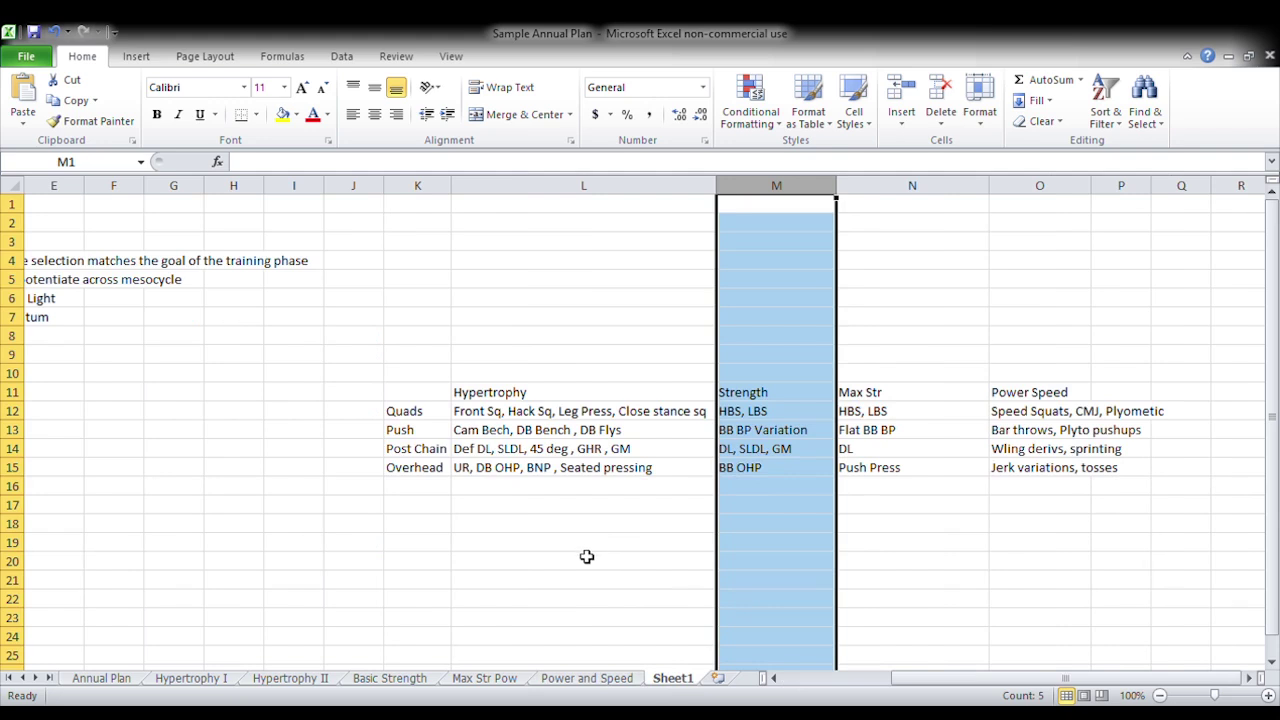
pyautogui.moveTo(958, 697); pyautogui.dragTo(898, 692)
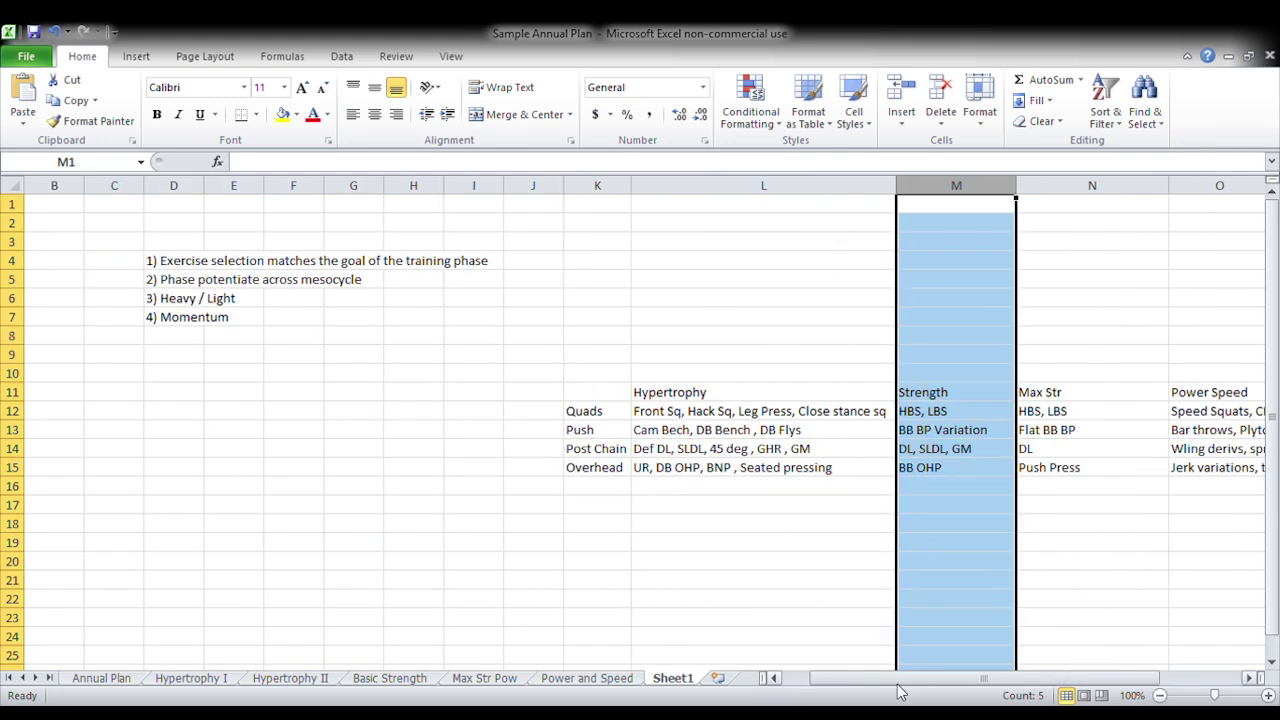
pyautogui.moveTo(898, 692); pyautogui.dragTo(882, 679)
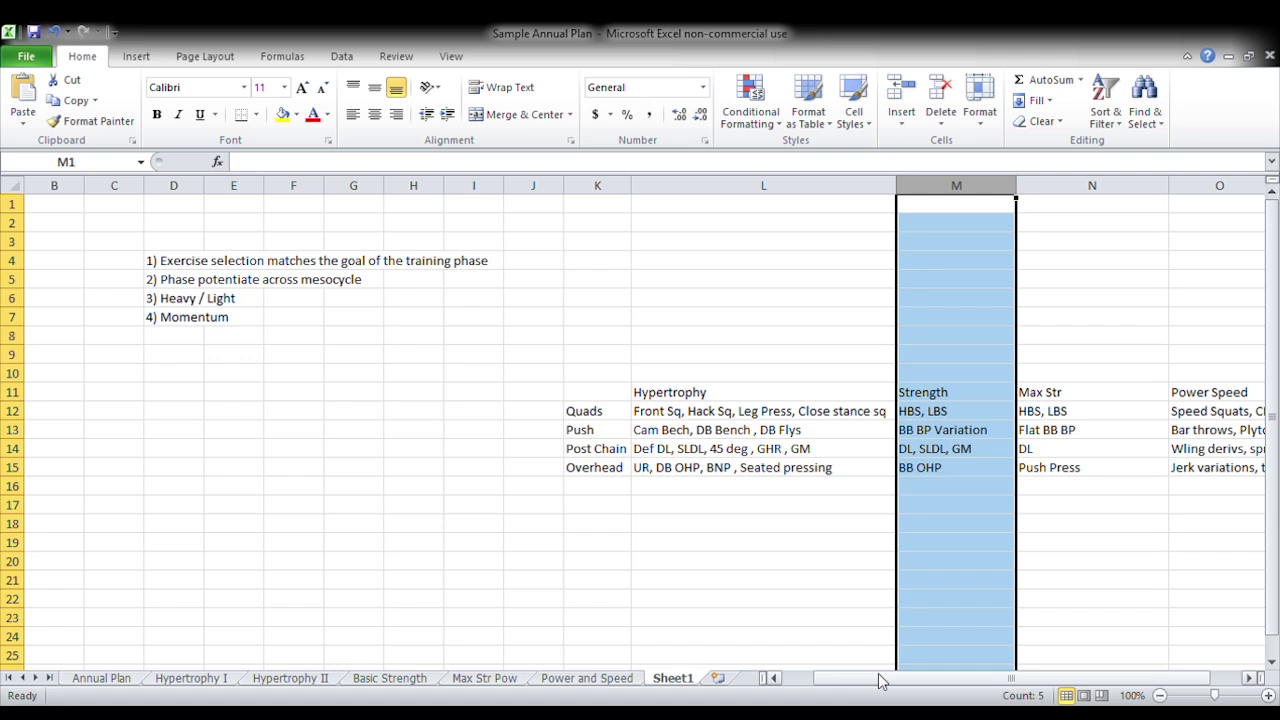
pyautogui.click(162, 261)
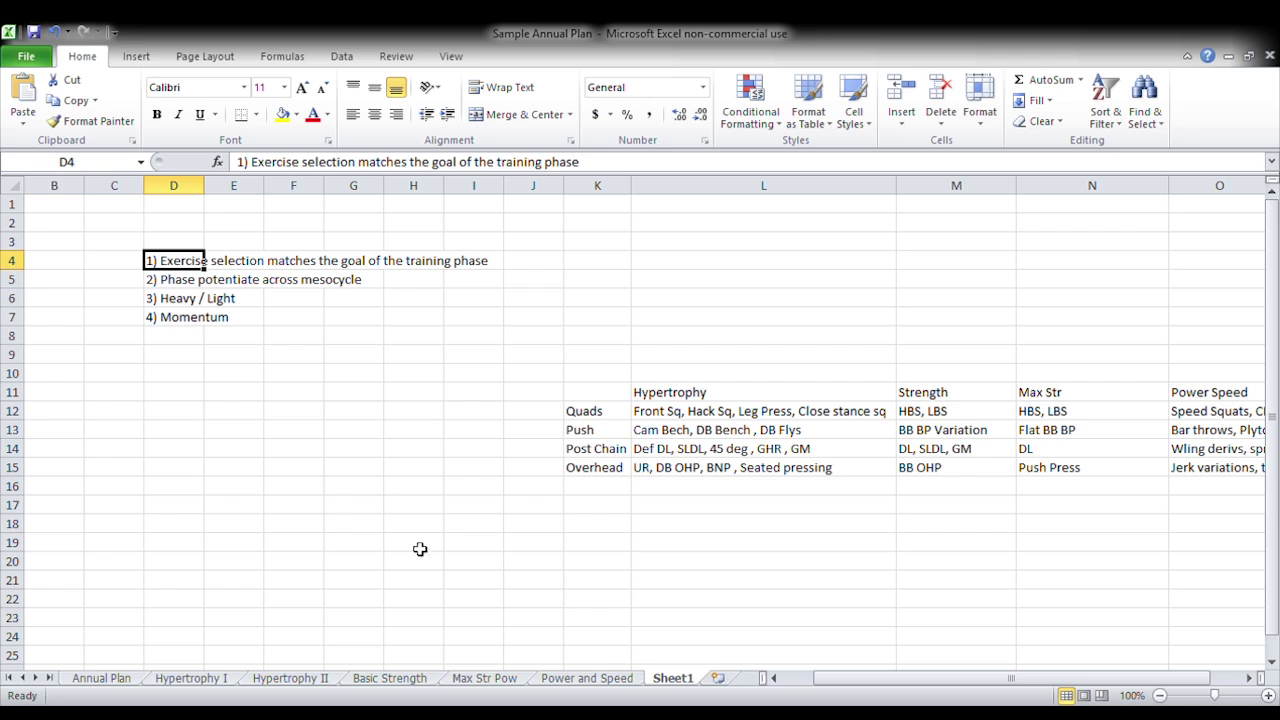
# Step: Review the Power and Speed, Max Str Pow, Basic Strength and Hypertrophy I sheets in reverse phase order
pyautogui.click(618, 682)
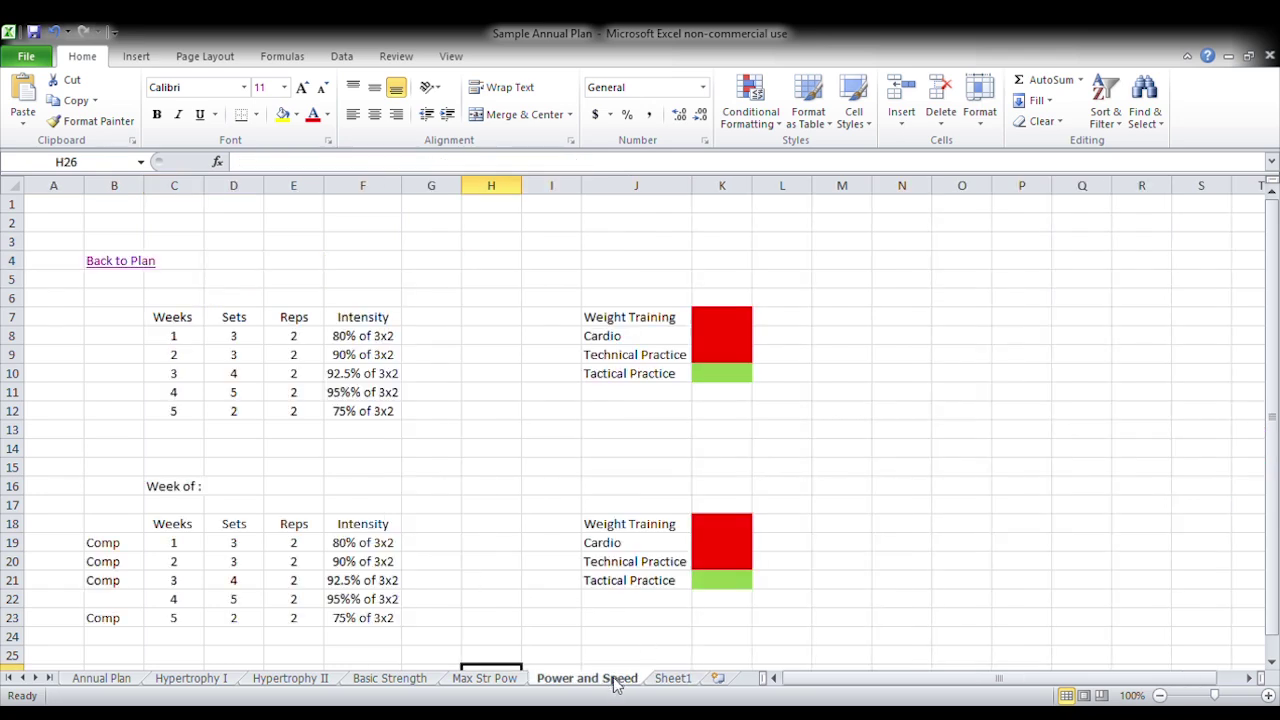
pyautogui.click(490, 680)
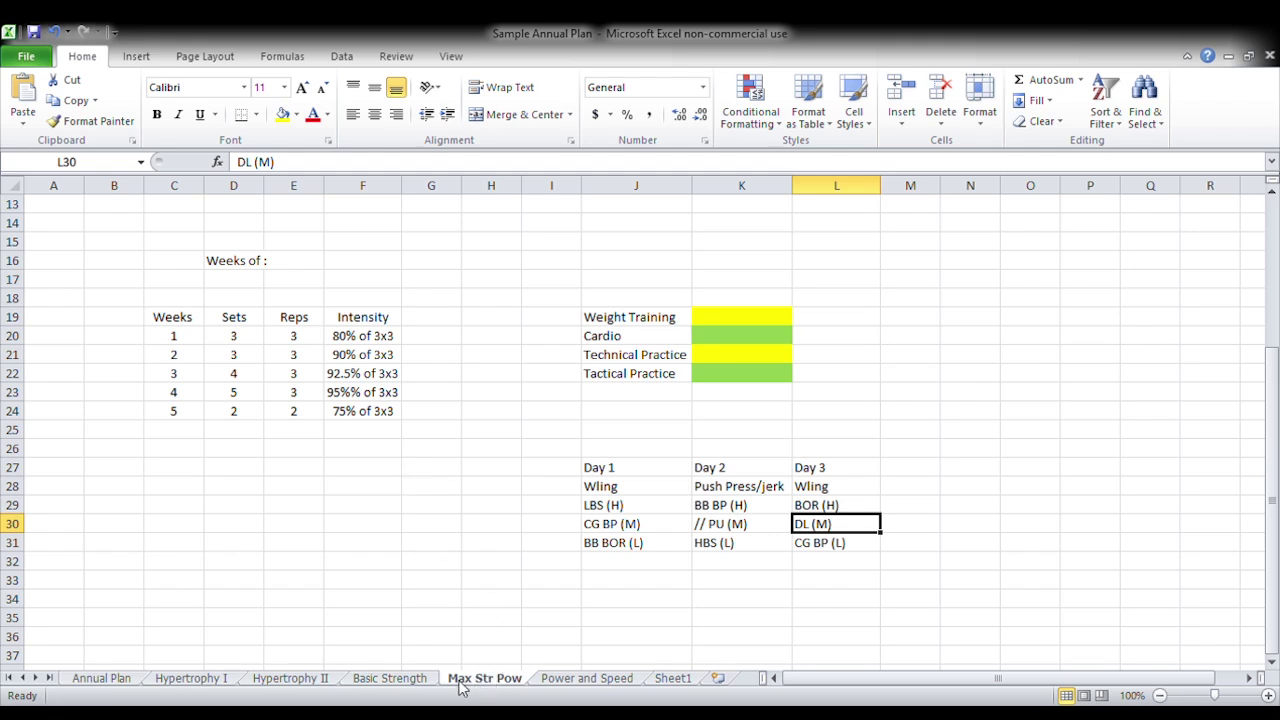
pyautogui.click(386, 680)
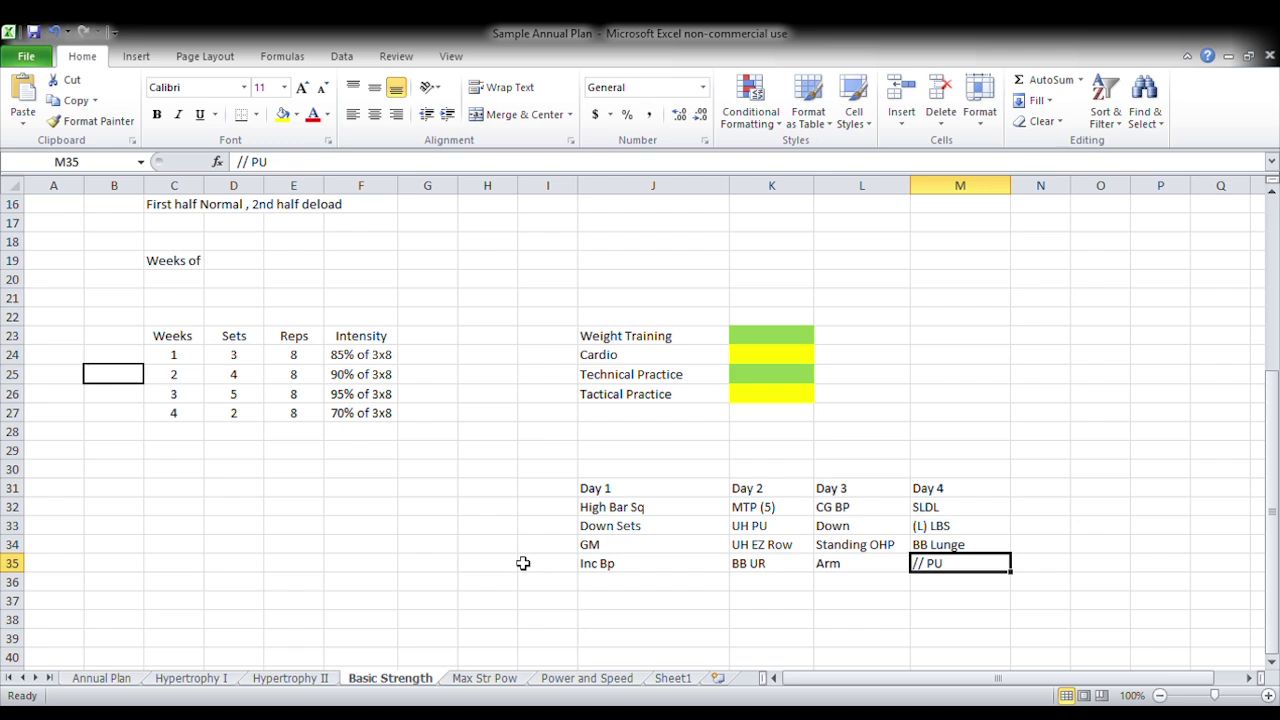
pyautogui.click(188, 678)
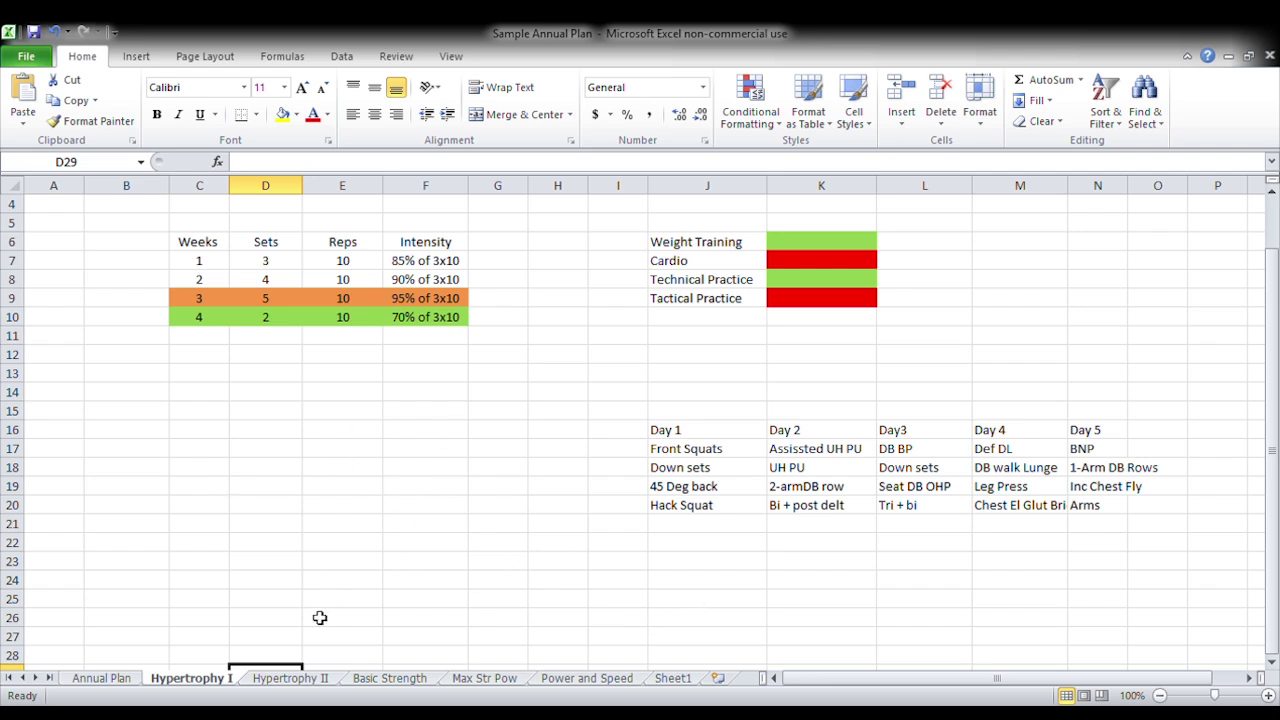
# Step: Compare the Hypertrophy II and Hypertrophy I schedules with Sheet1's phase potentiation, heavy/light and momentum principles and its Hypertrophy exercise column
pyautogui.click(290, 678)
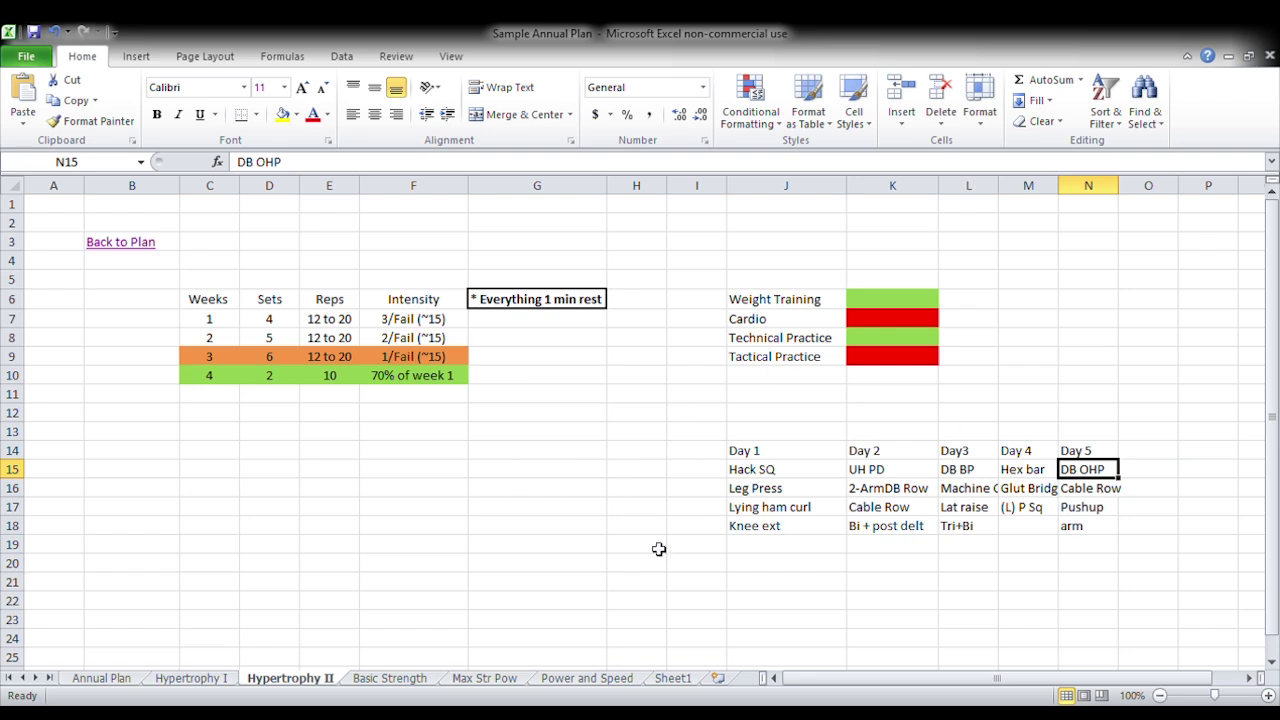
pyautogui.click(194, 684)
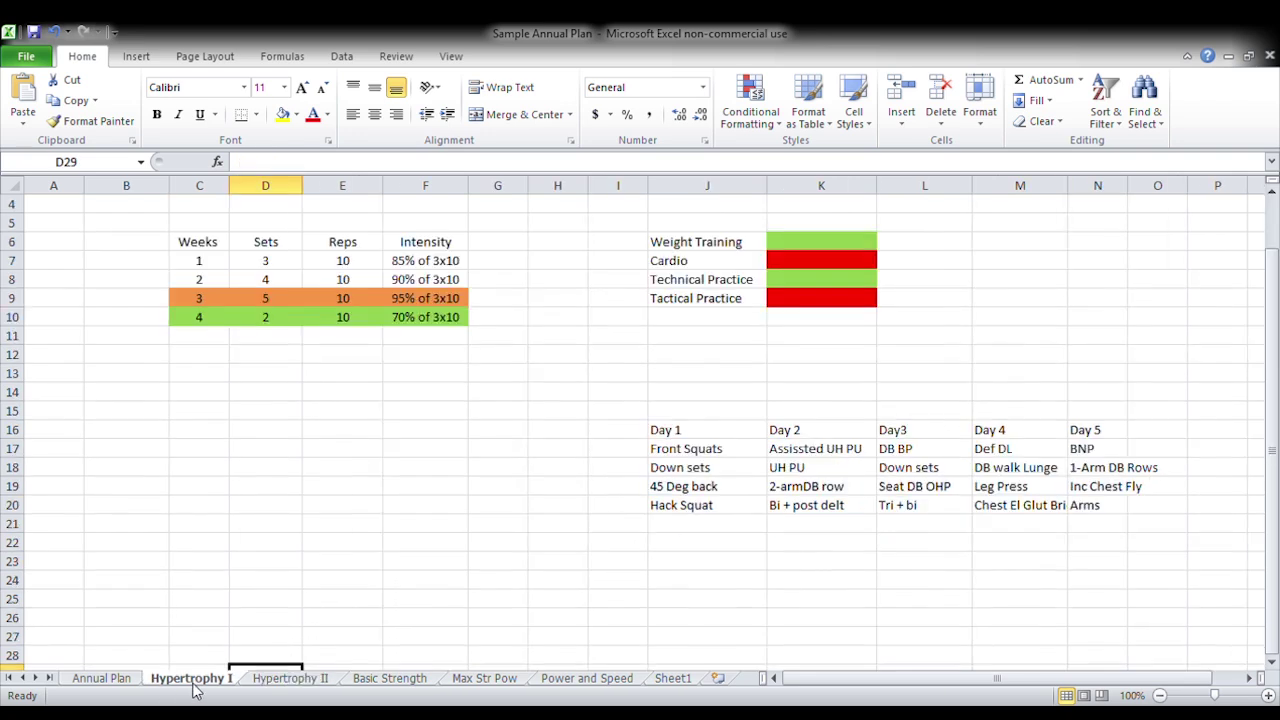
pyautogui.click(673, 680)
pyautogui.moveTo(531, 262); pyautogui.dragTo(373, 287)
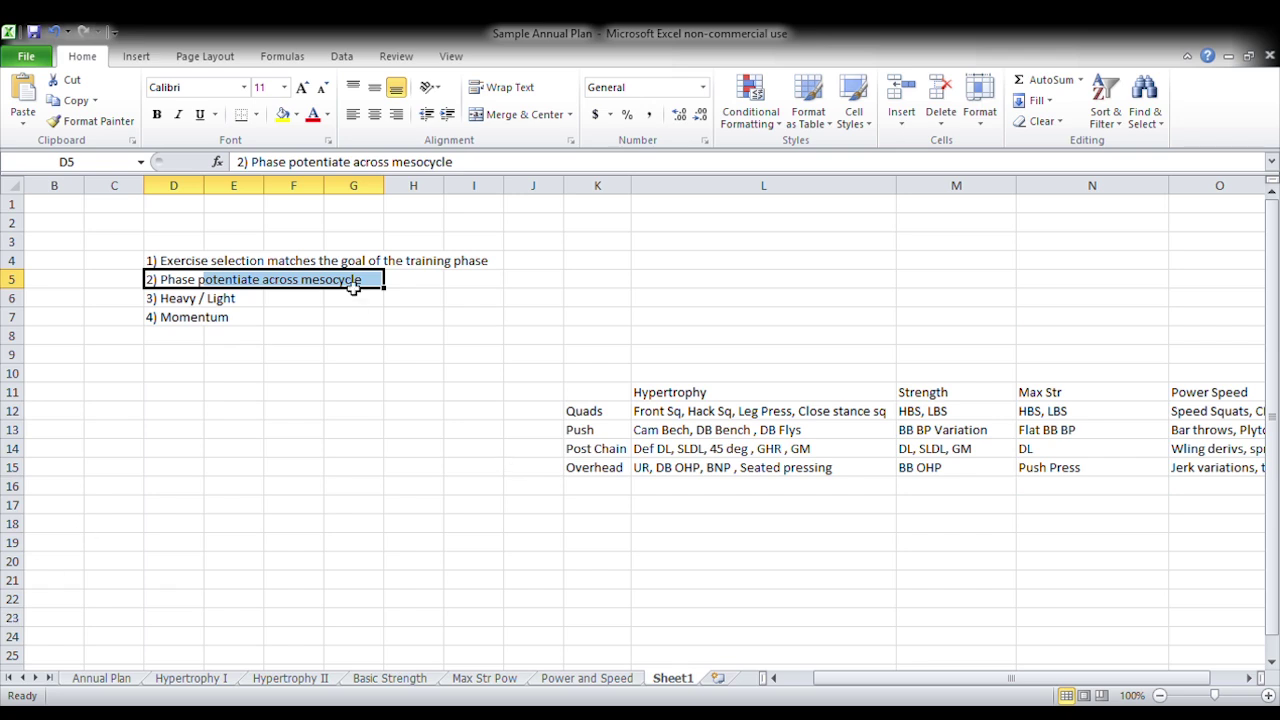
pyautogui.click(320, 301)
pyautogui.click(178, 300)
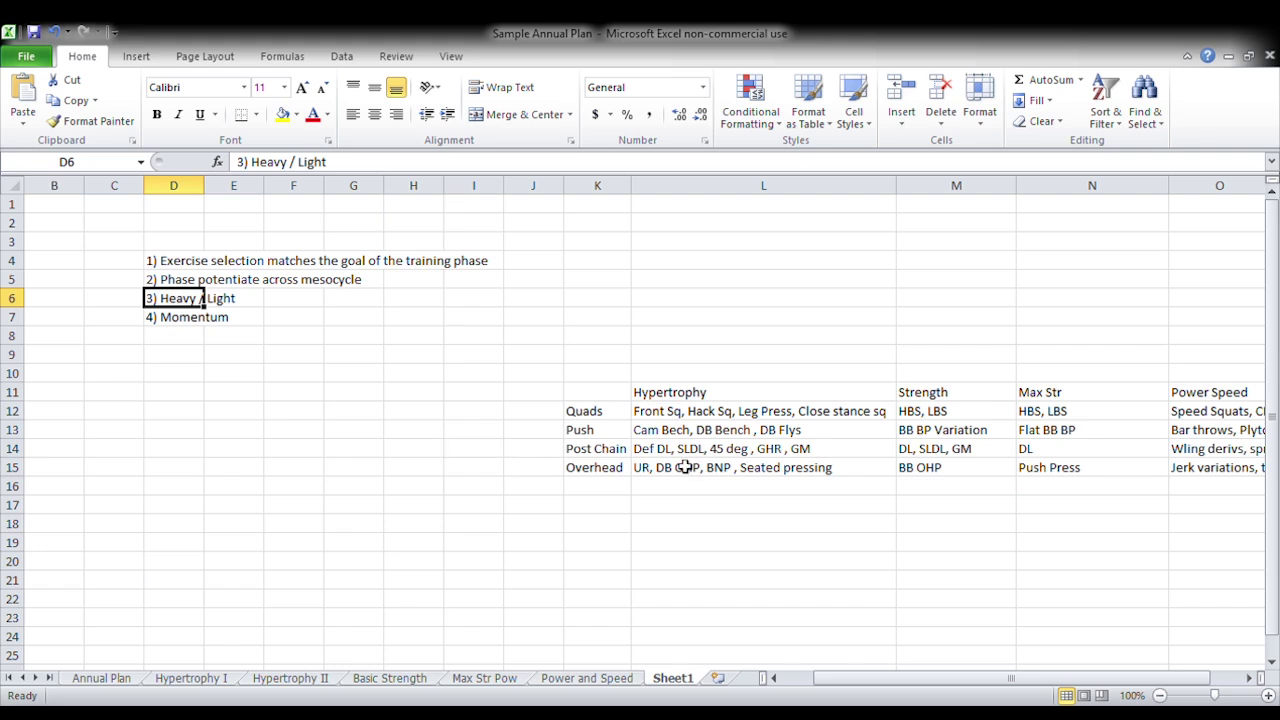
pyautogui.click(718, 187)
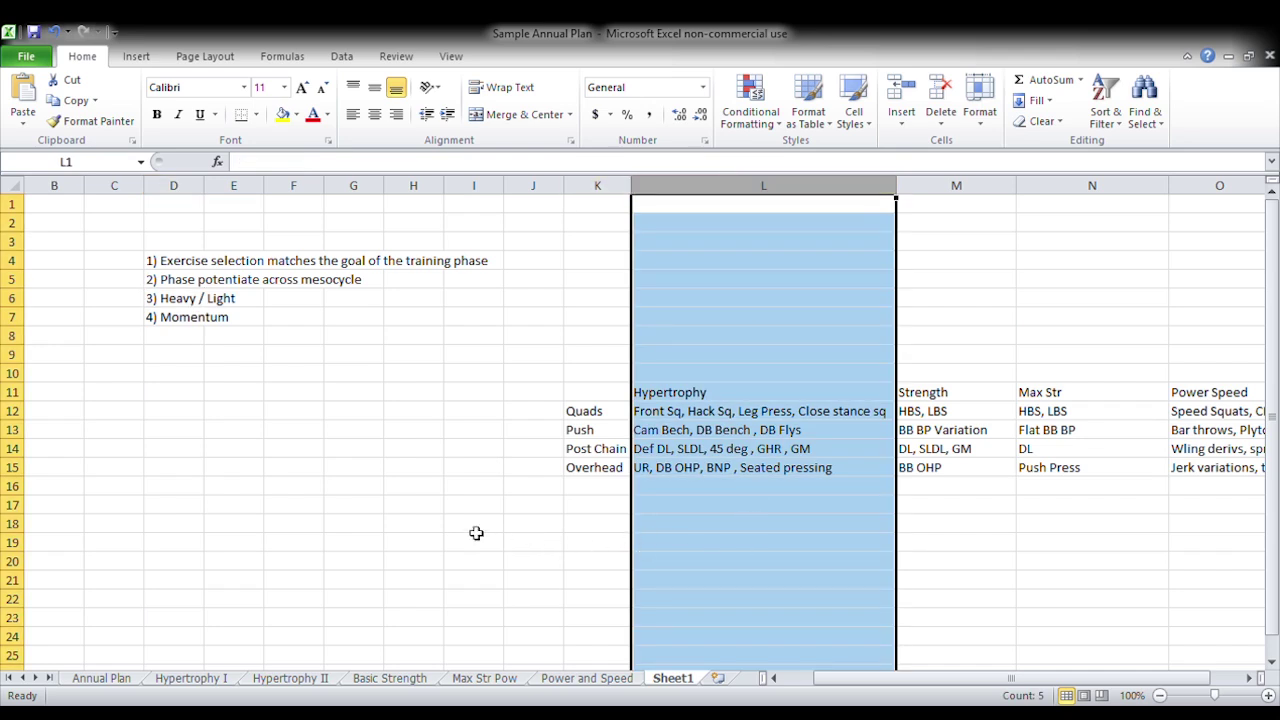
pyautogui.moveTo(374, 504); pyautogui.dragTo(350, 487)
pyautogui.moveTo(192, 321); pyautogui.dragTo(272, 332)
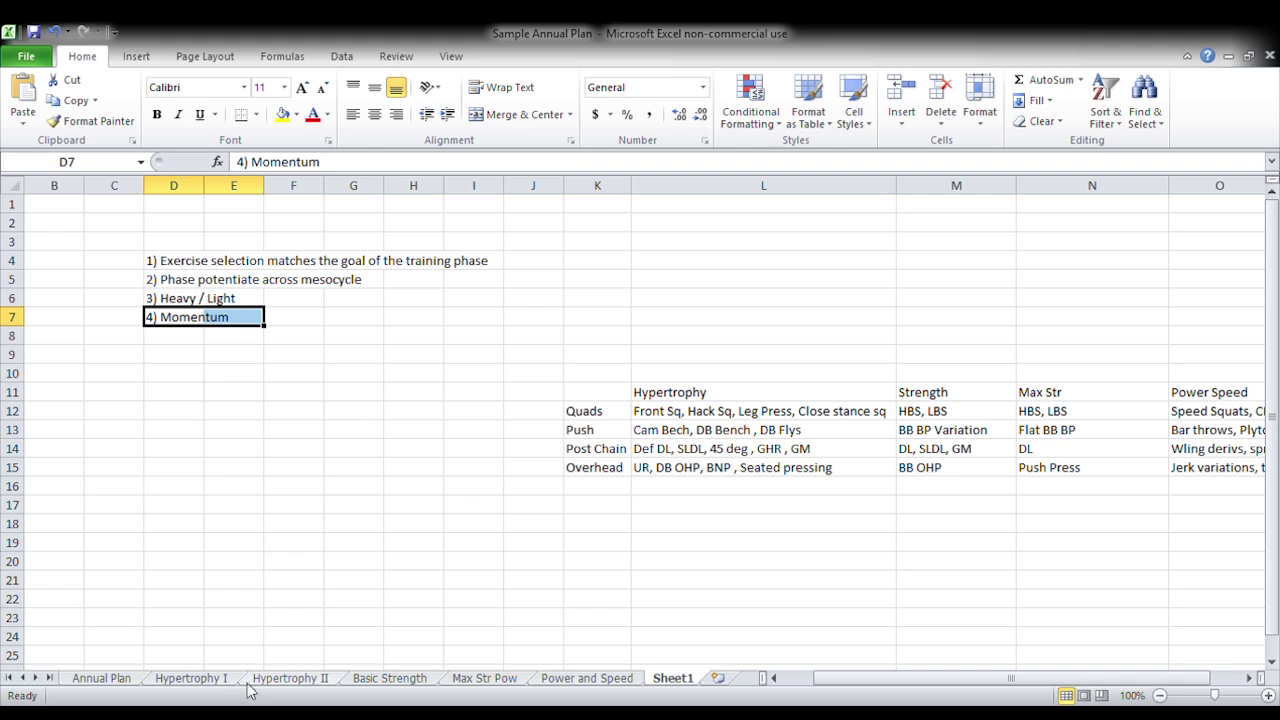
# Step: Review the phase sheets in training order from Hypertrophy I through Power and Speed
pyautogui.click(216, 681)
pyautogui.click(288, 683)
pyautogui.click(389, 682)
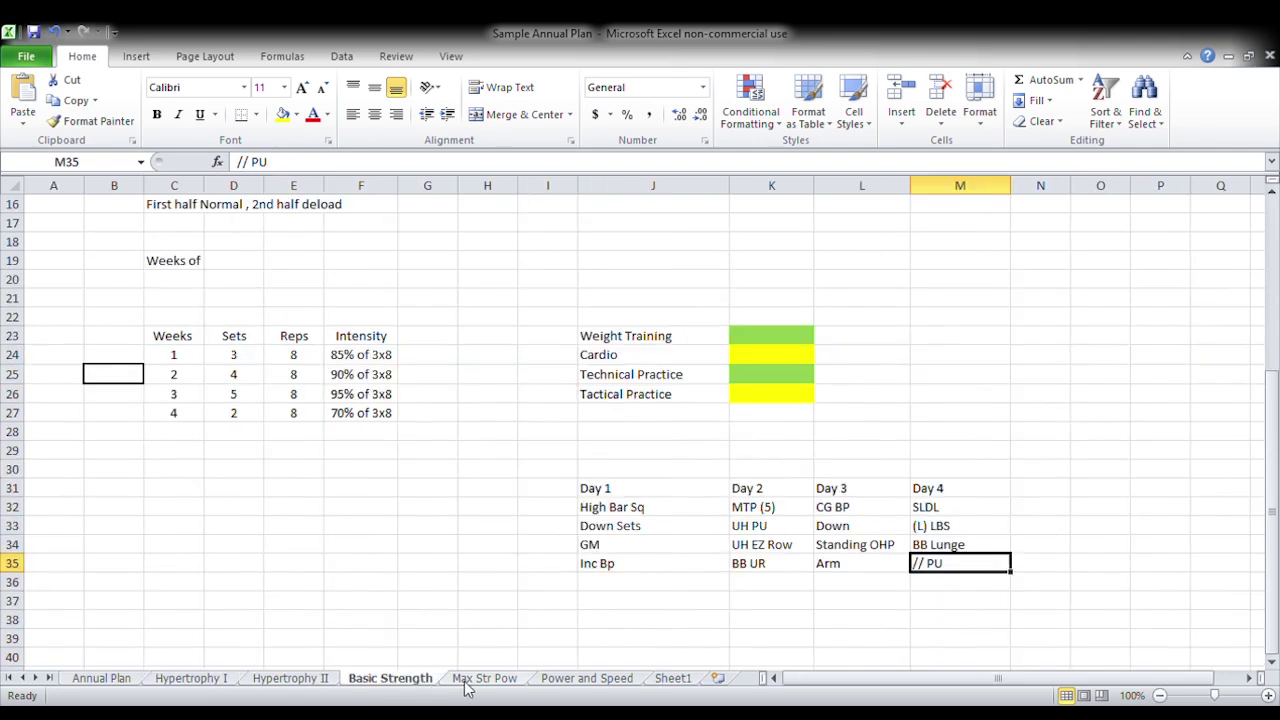
pyautogui.click(496, 684)
pyautogui.click(565, 683)
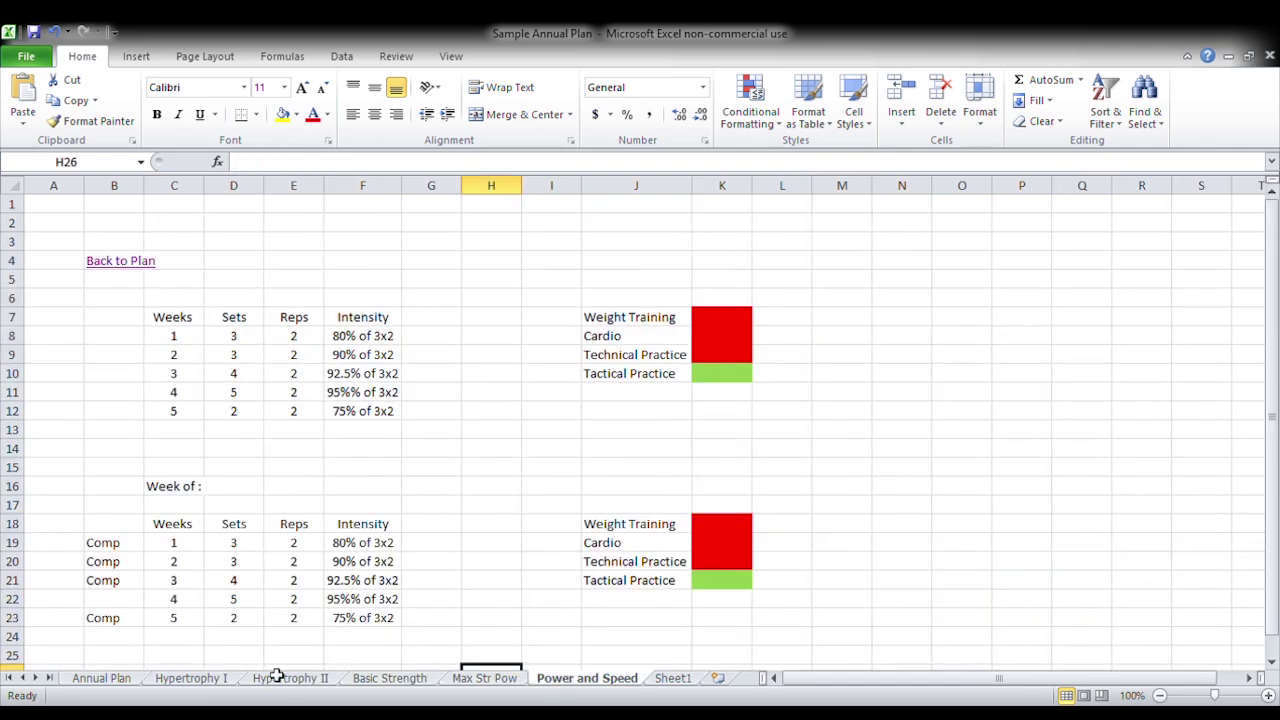
# Step: Compare the daily exercises of Hypertrophy I, Basic Strength and Hypertrophy II, examining Hack SQ, Leg Press and the light Day 4 squat in Hypertrophy II
pyautogui.click(217, 682)
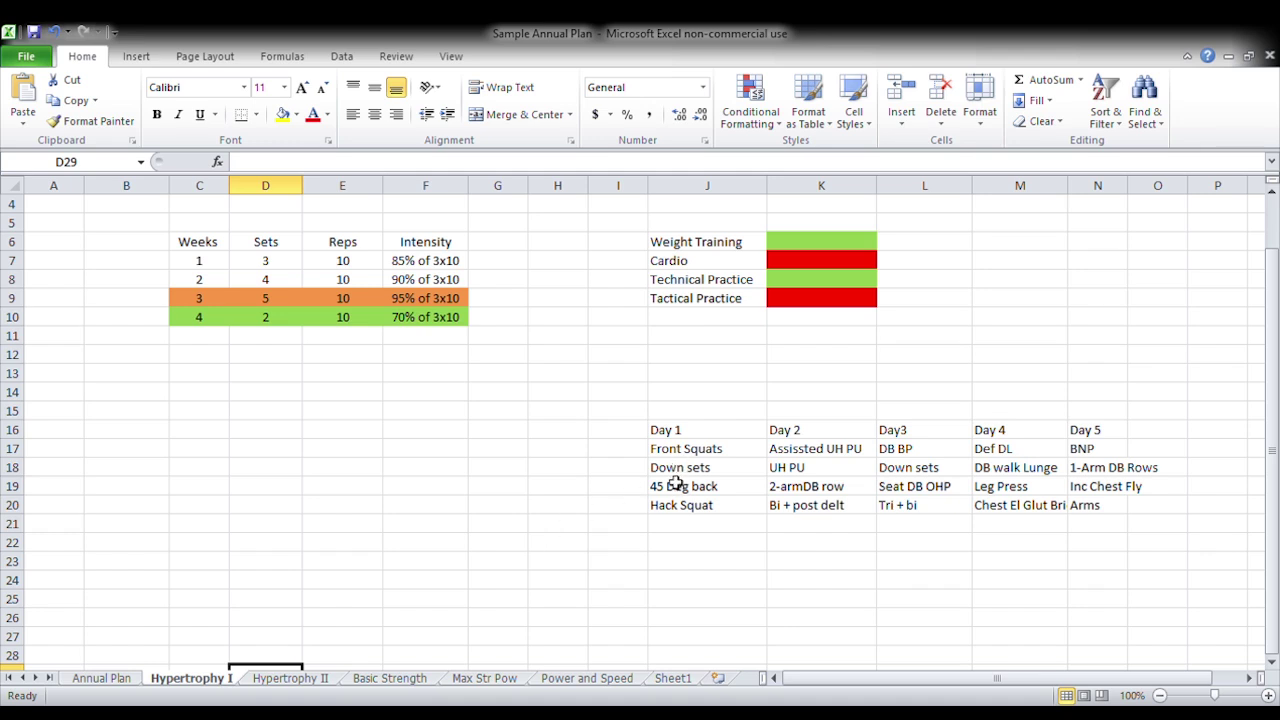
pyautogui.click(380, 680)
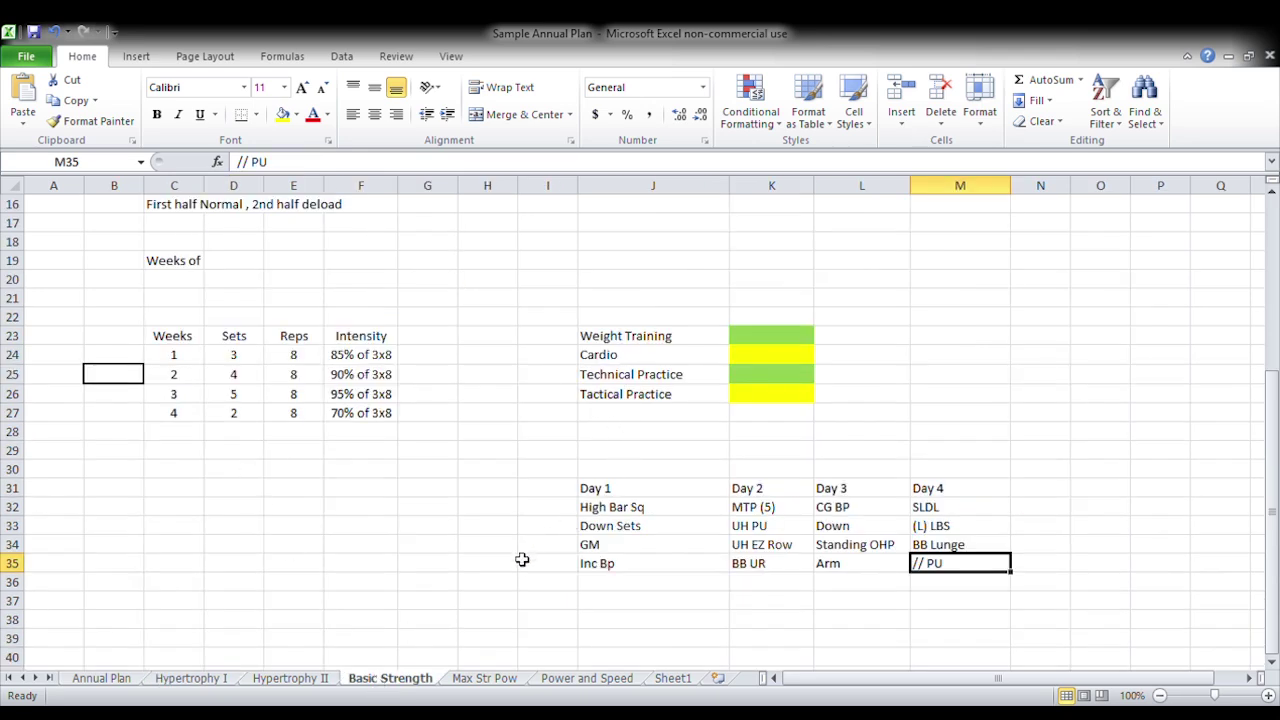
pyautogui.click(300, 684)
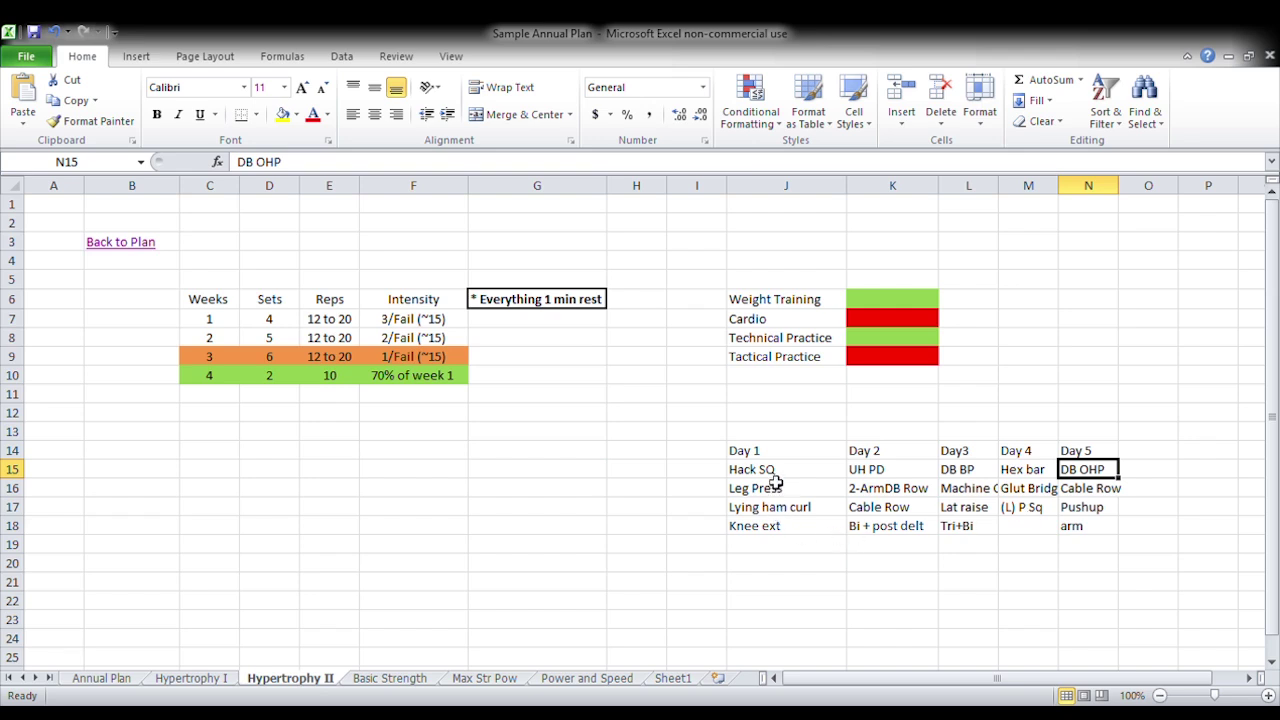
pyautogui.moveTo(774, 471); pyautogui.dragTo(775, 489)
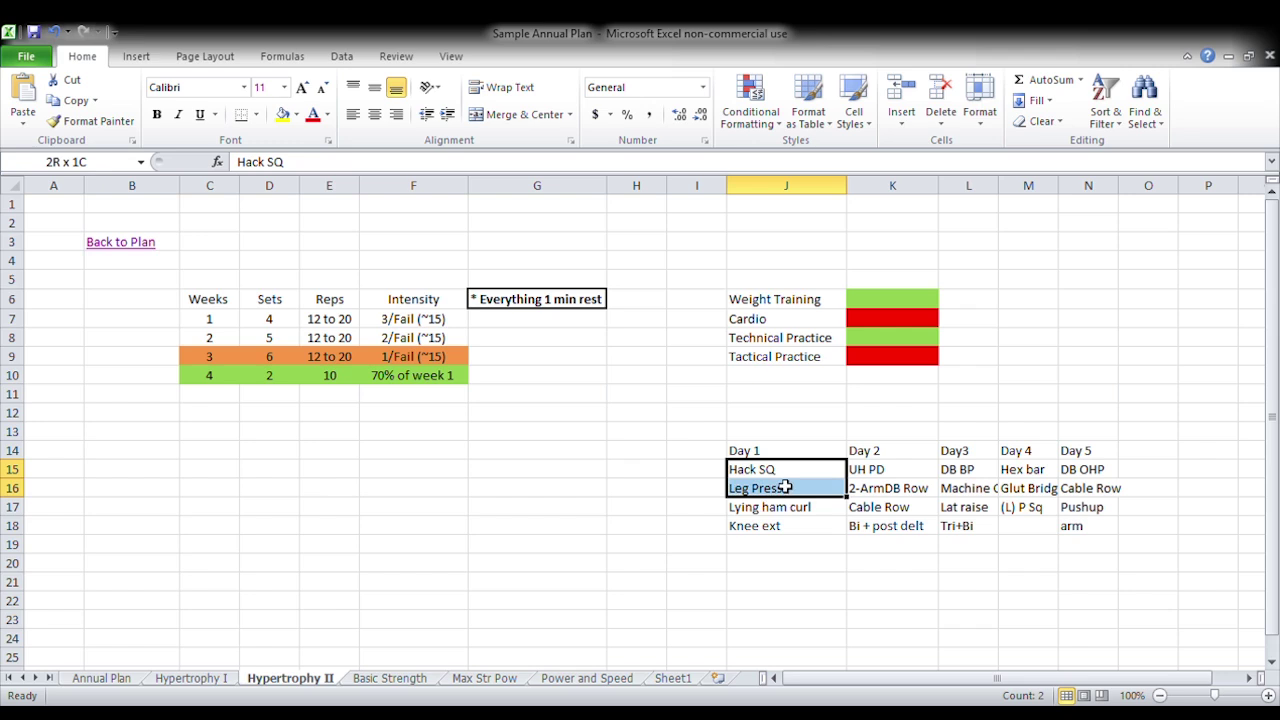
pyautogui.click(787, 470)
pyautogui.click(1026, 506)
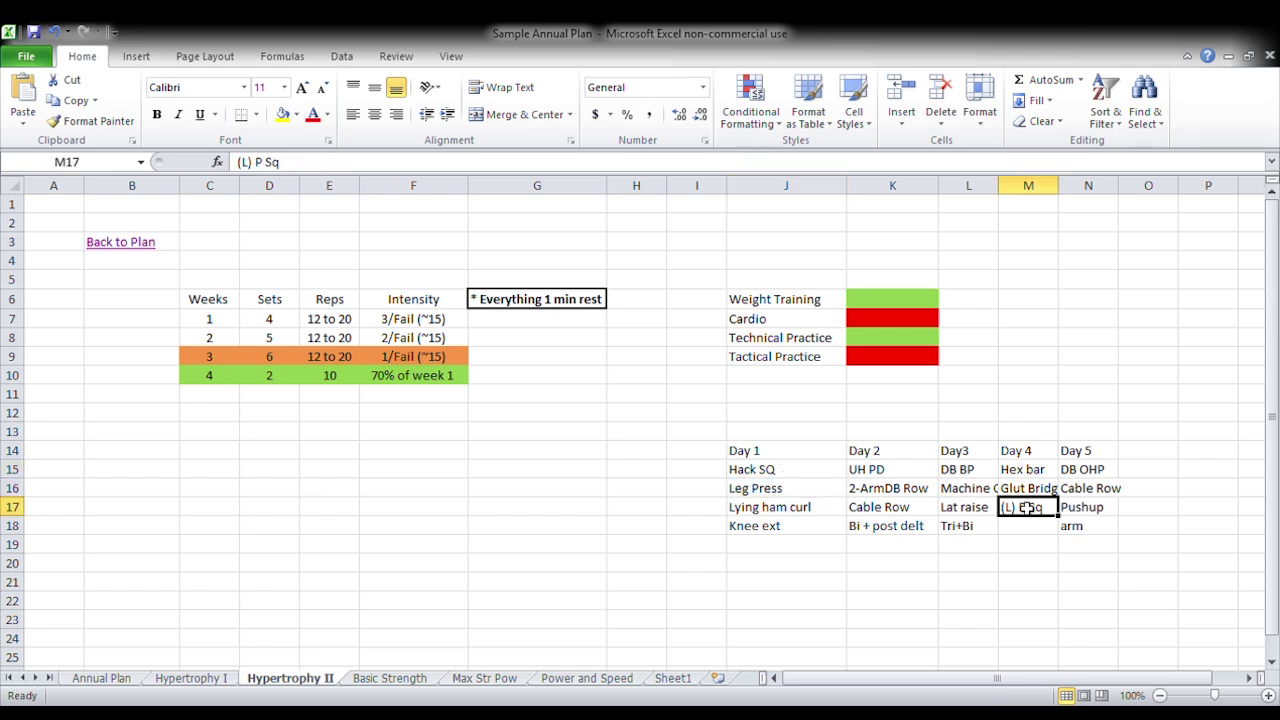
# Step: Compare the Basic Strength, Hypertrophy II and Max Str Pow schedules, examining the Day 1 exercises of Max Str Pow
pyautogui.click(390, 680)
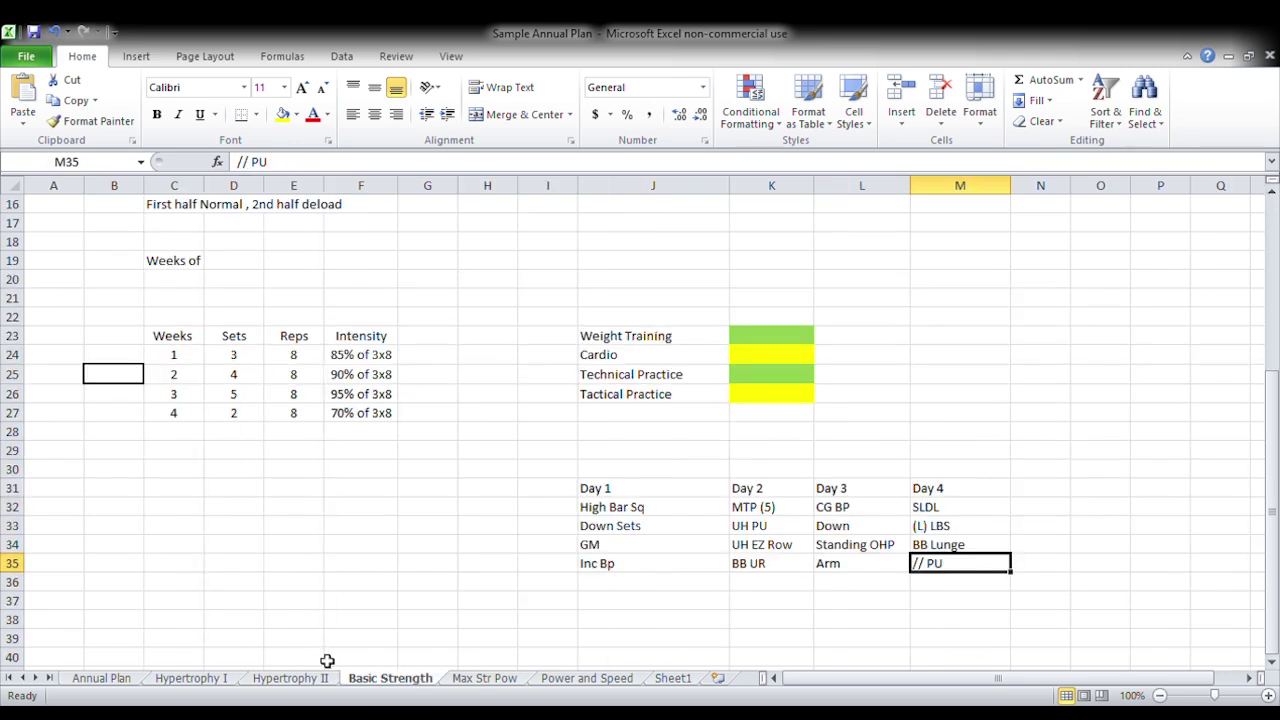
pyautogui.click(506, 684)
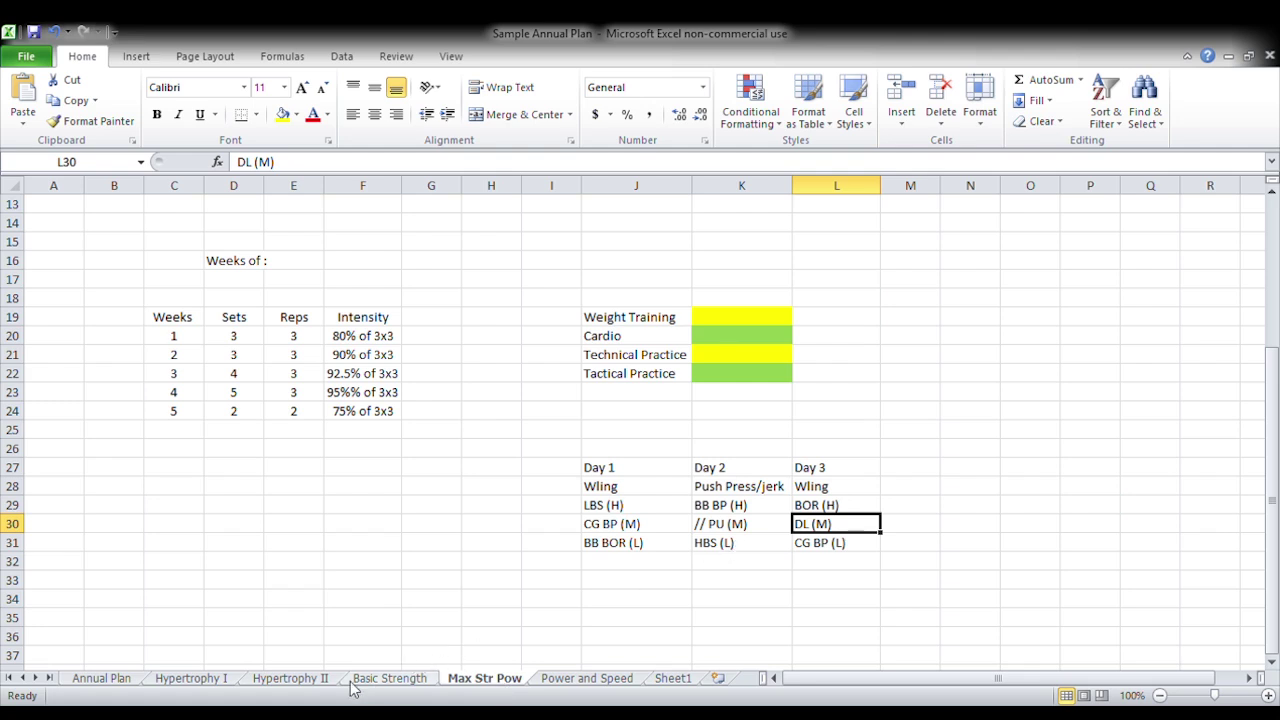
pyautogui.click(304, 684)
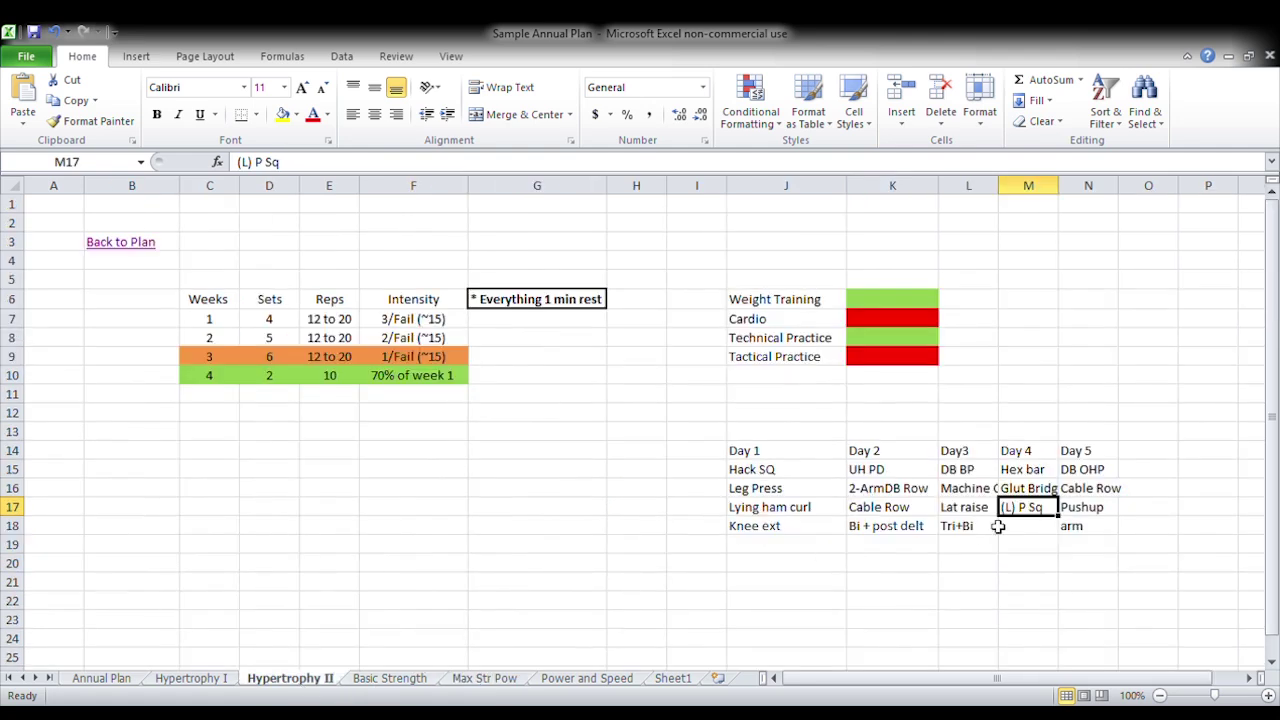
pyautogui.click(404, 680)
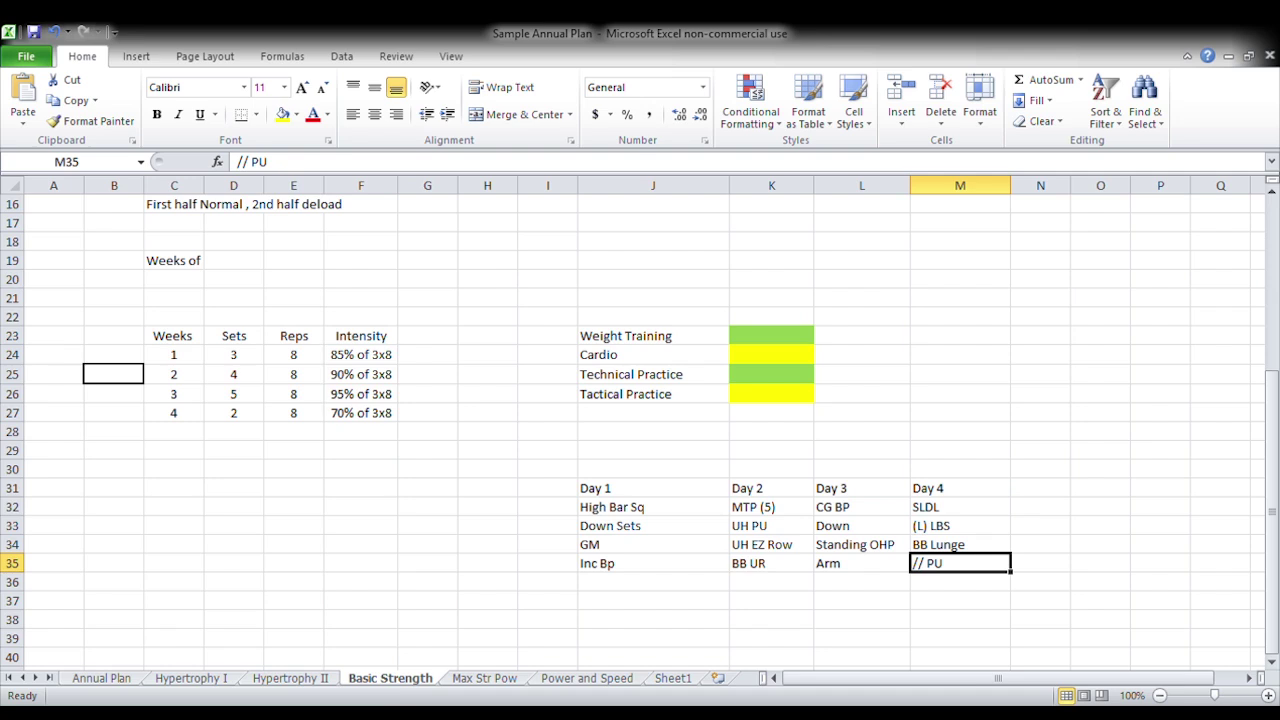
pyautogui.click(490, 684)
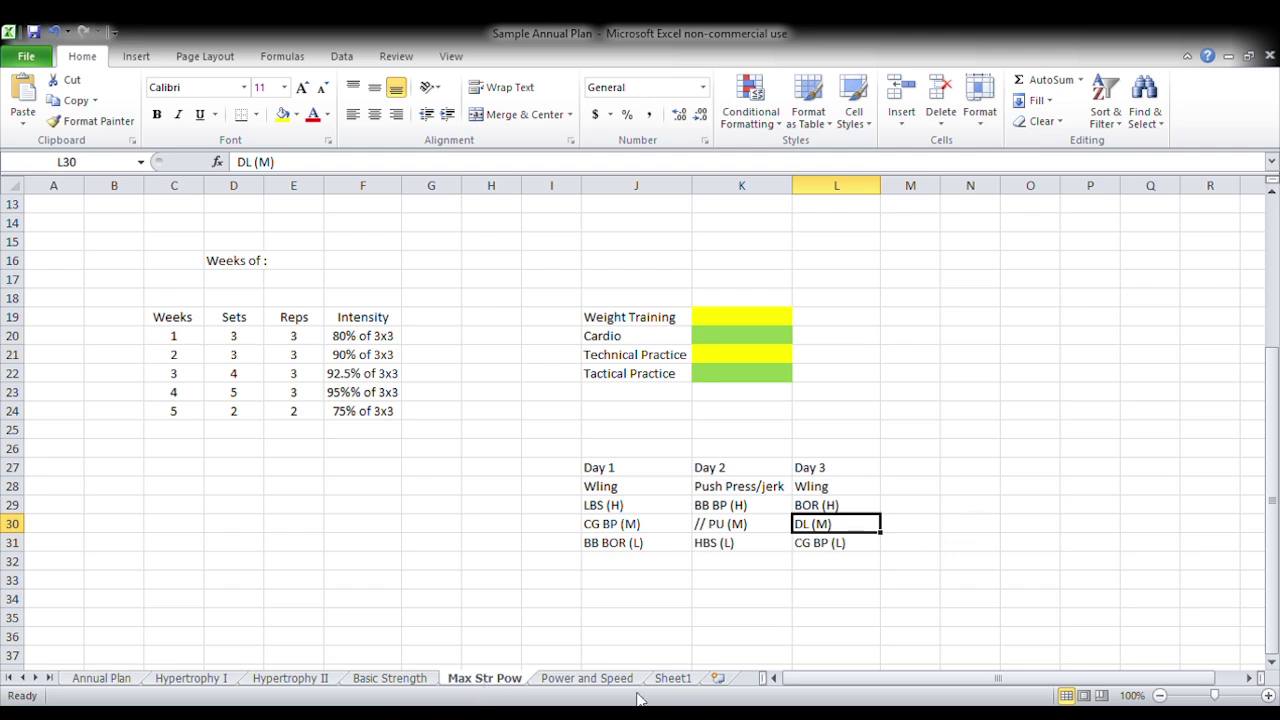
pyautogui.click(645, 187)
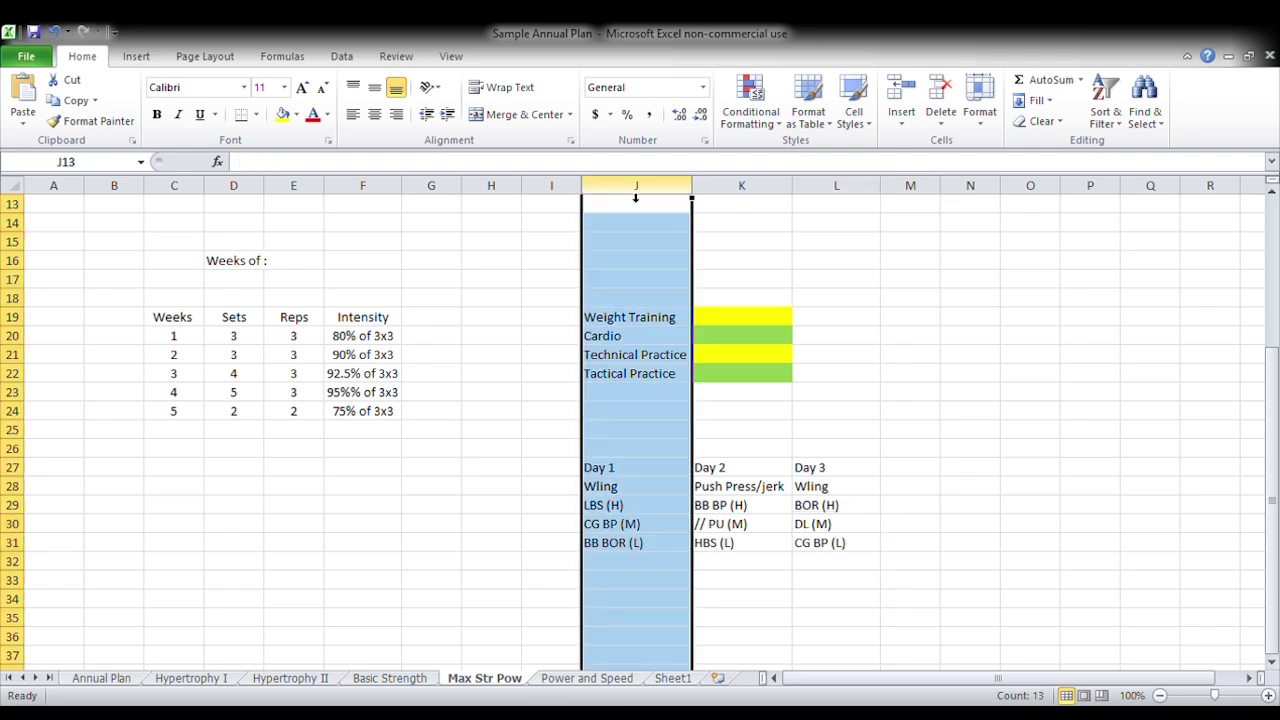
pyautogui.click(622, 524)
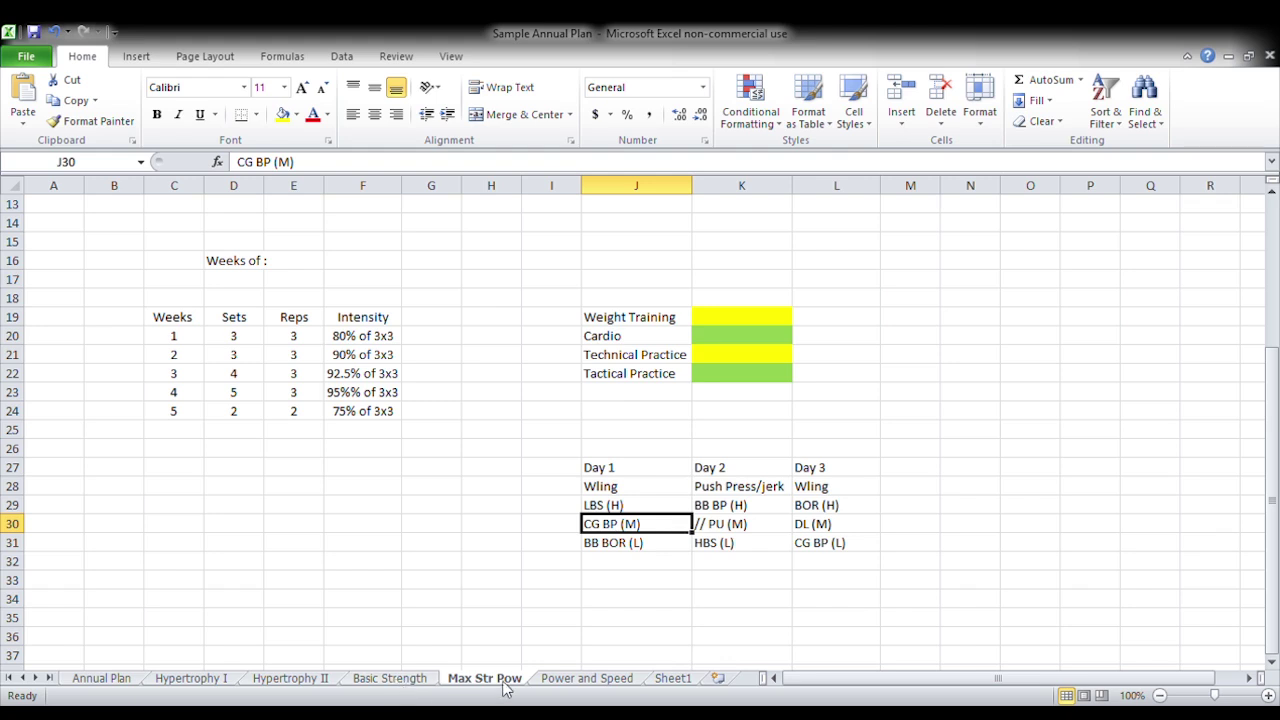
# Step: Check the programming principles on Sheet1 and examine both Power and Speed loading tables with their training priorities
pyautogui.click(675, 680)
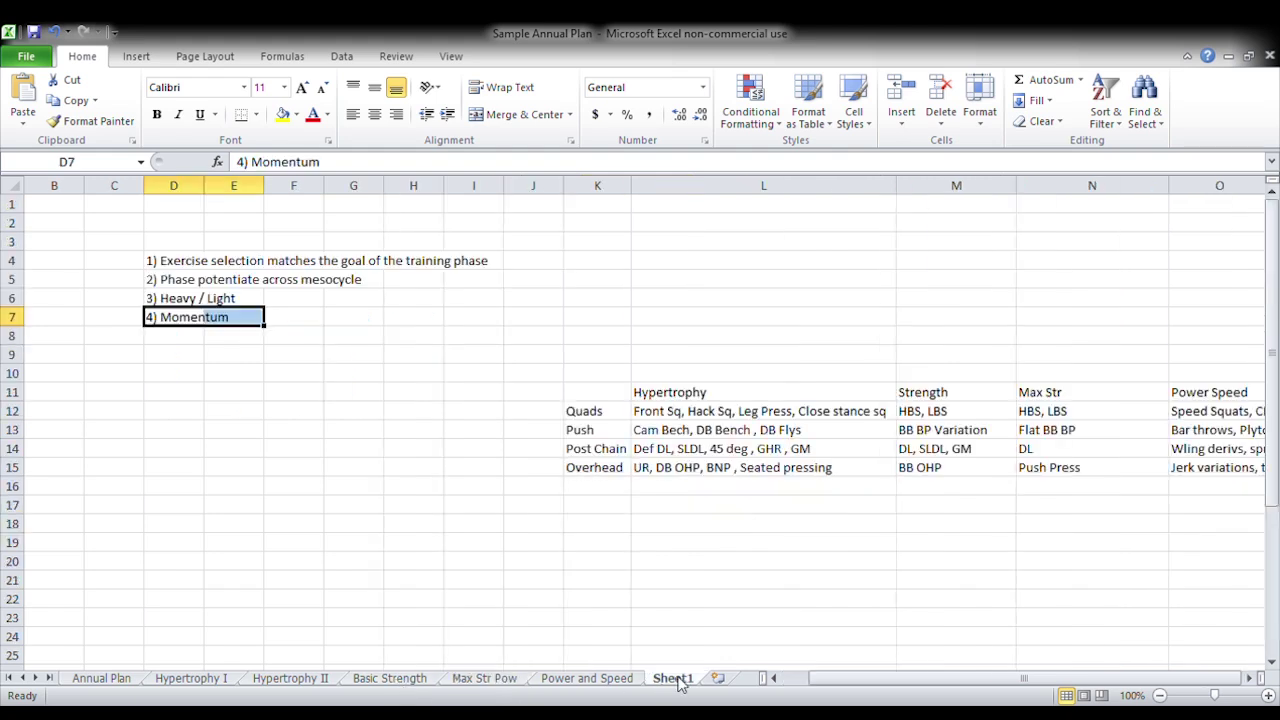
pyautogui.click(578, 684)
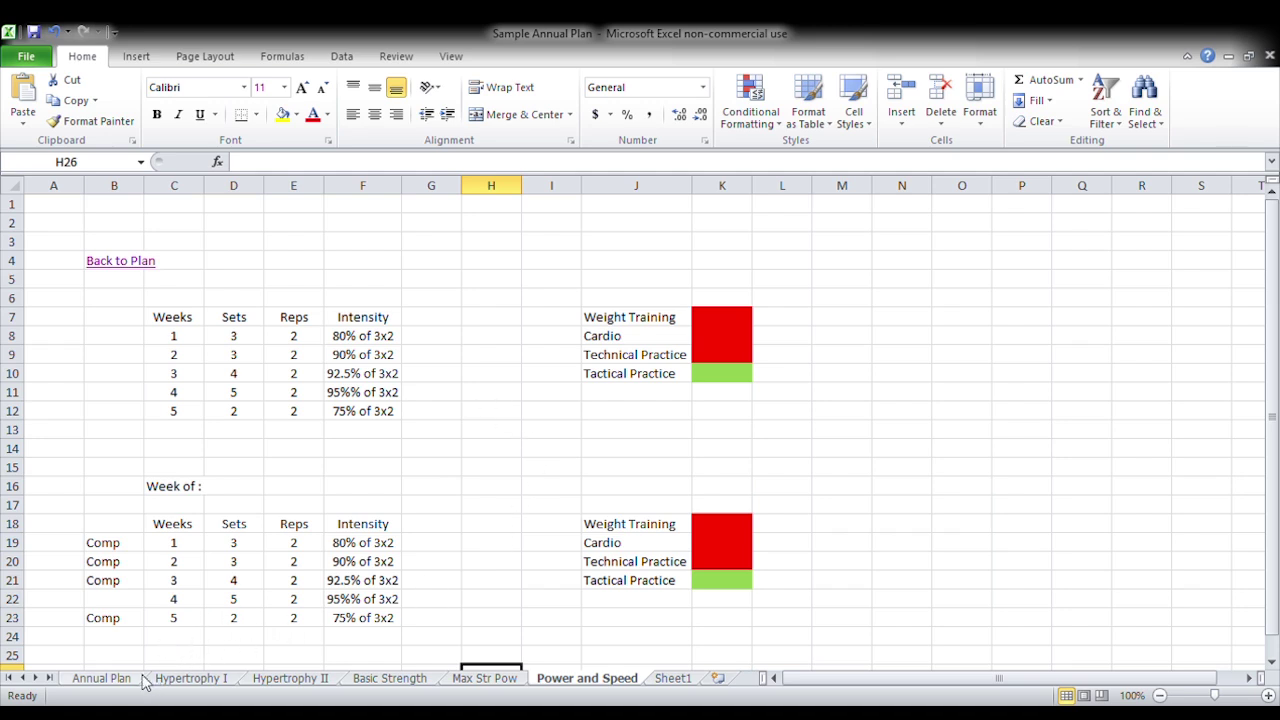
pyautogui.scroll(-2, 531, 449)
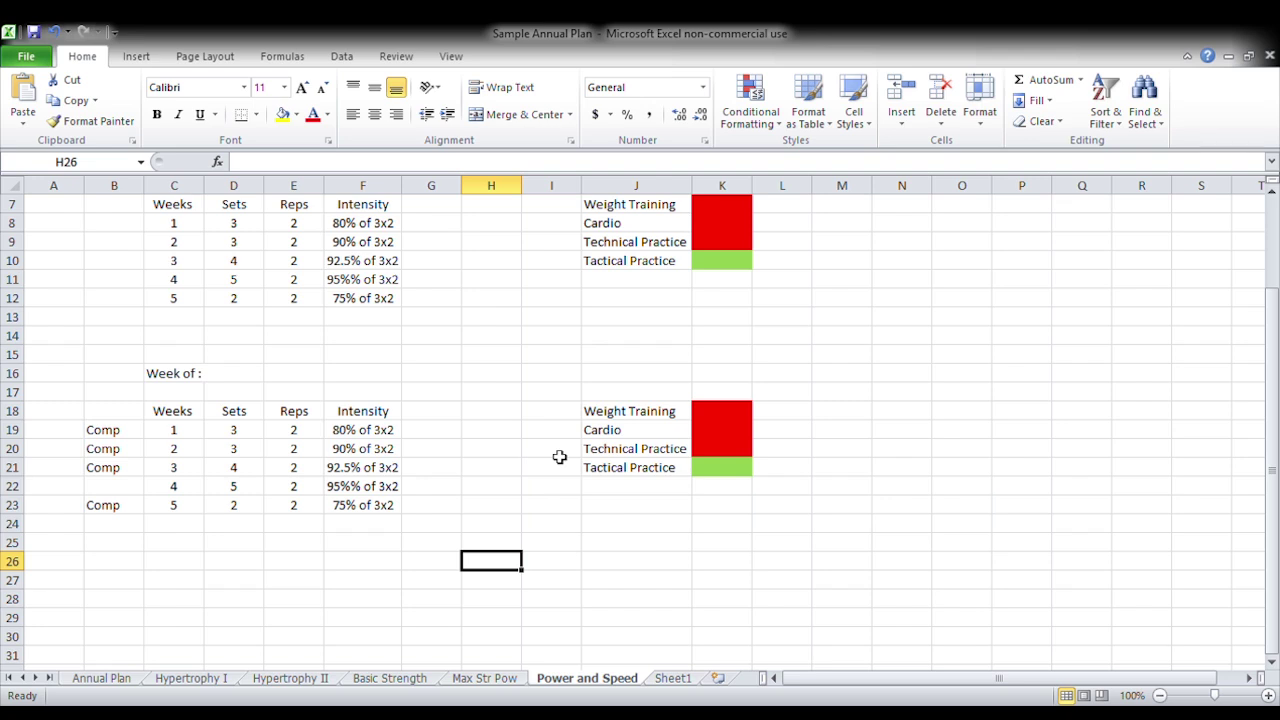
pyautogui.scroll(2, 687, 449)
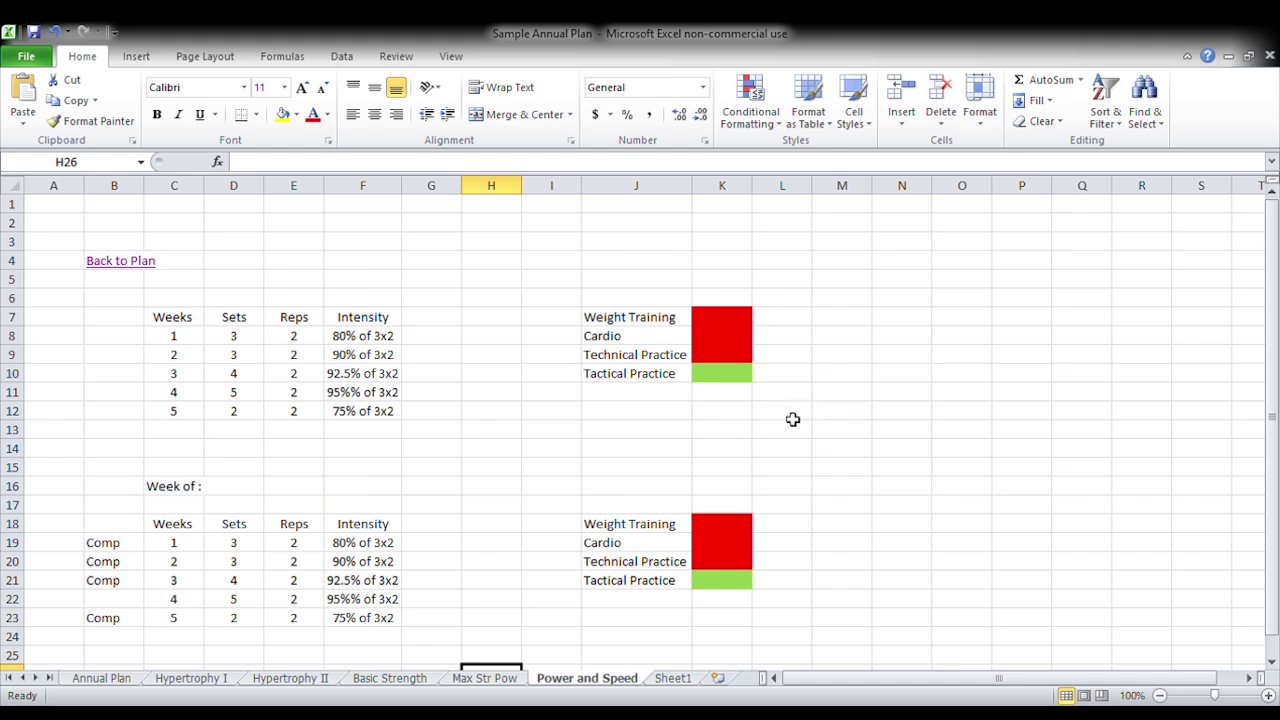
# Step: Examine the Annual Plan's phases from the first week, and compare the Max Str Pow schedule with the Power and Speed loading tables
pyautogui.click(128, 678)
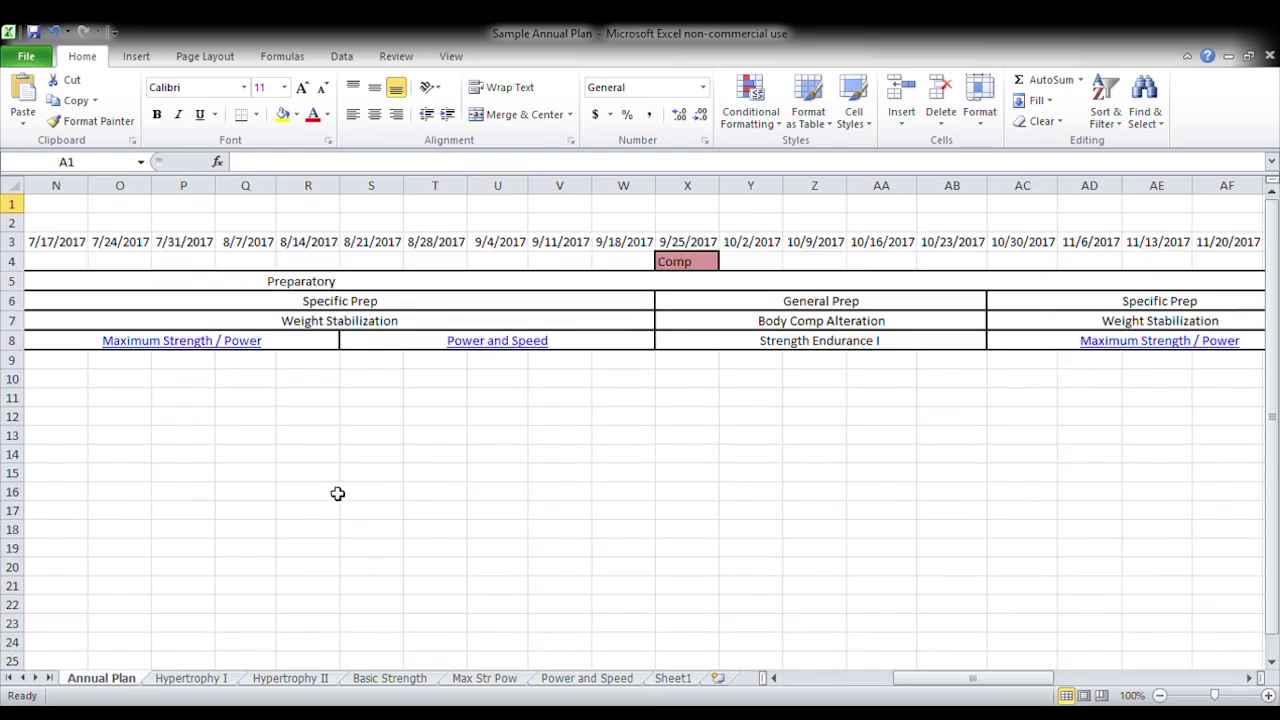
pyautogui.moveTo(945, 680); pyautogui.dragTo(797, 653)
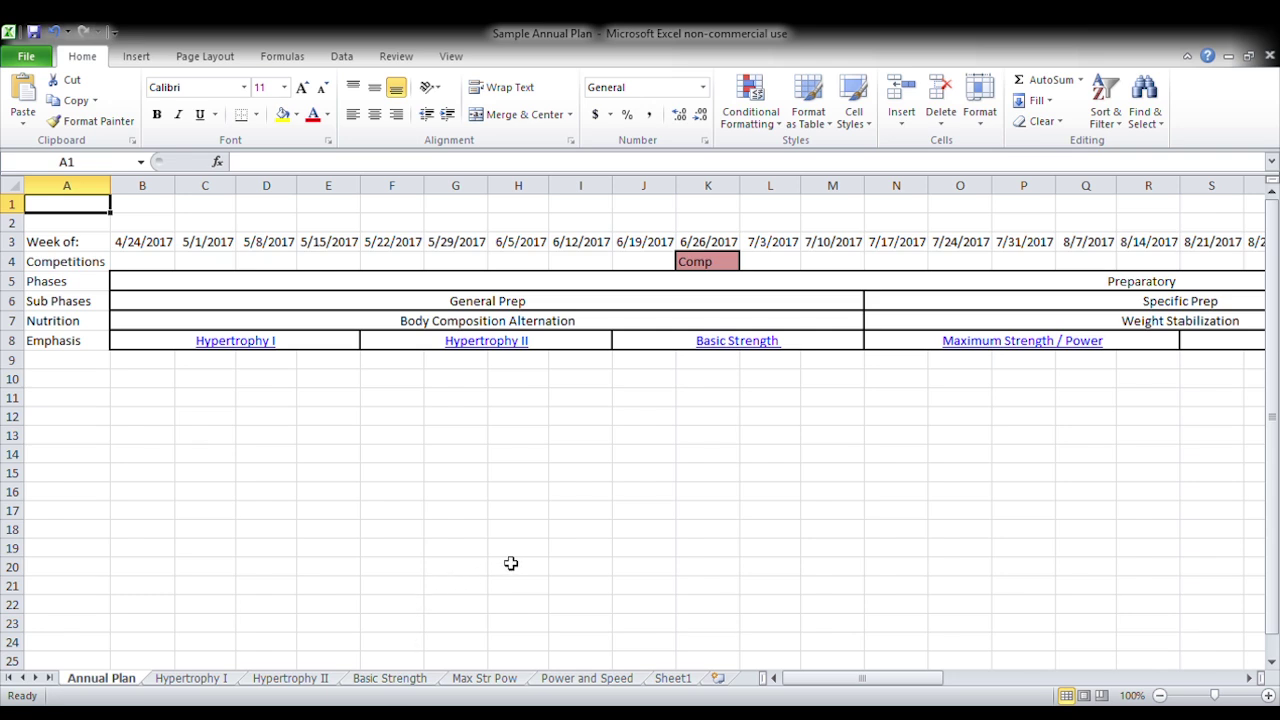
pyautogui.click(484, 678)
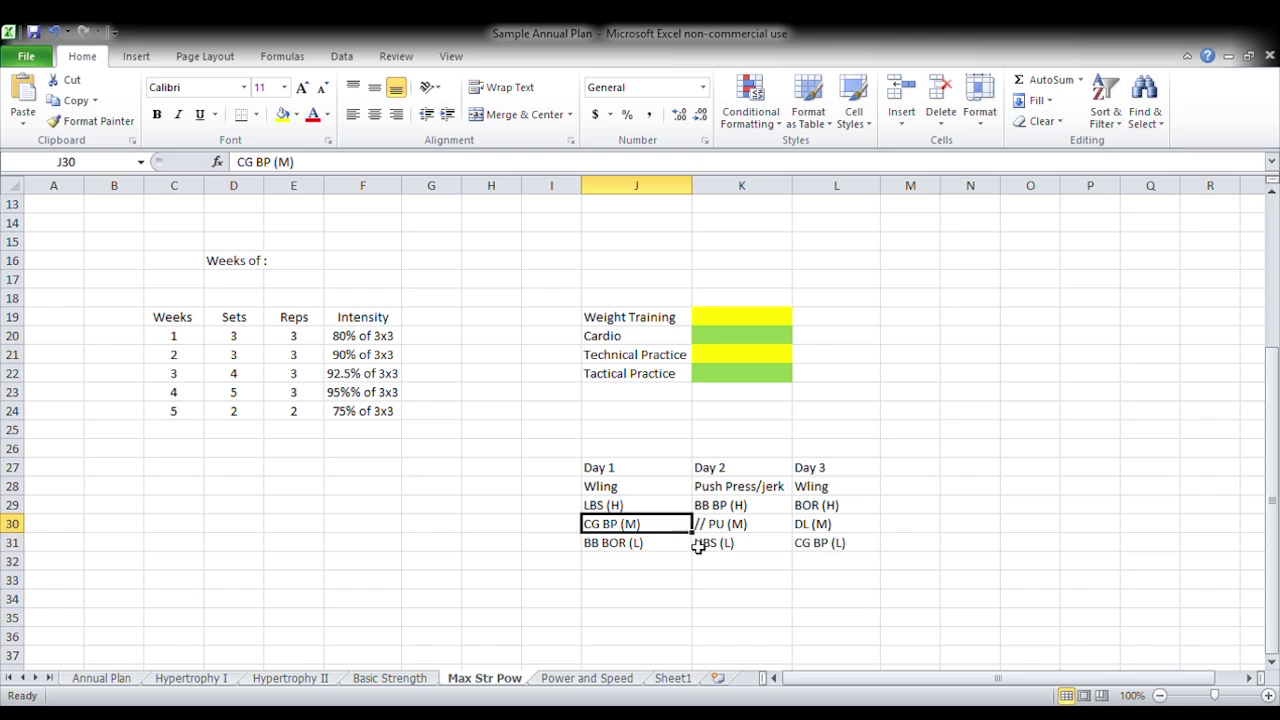
pyautogui.click(590, 678)
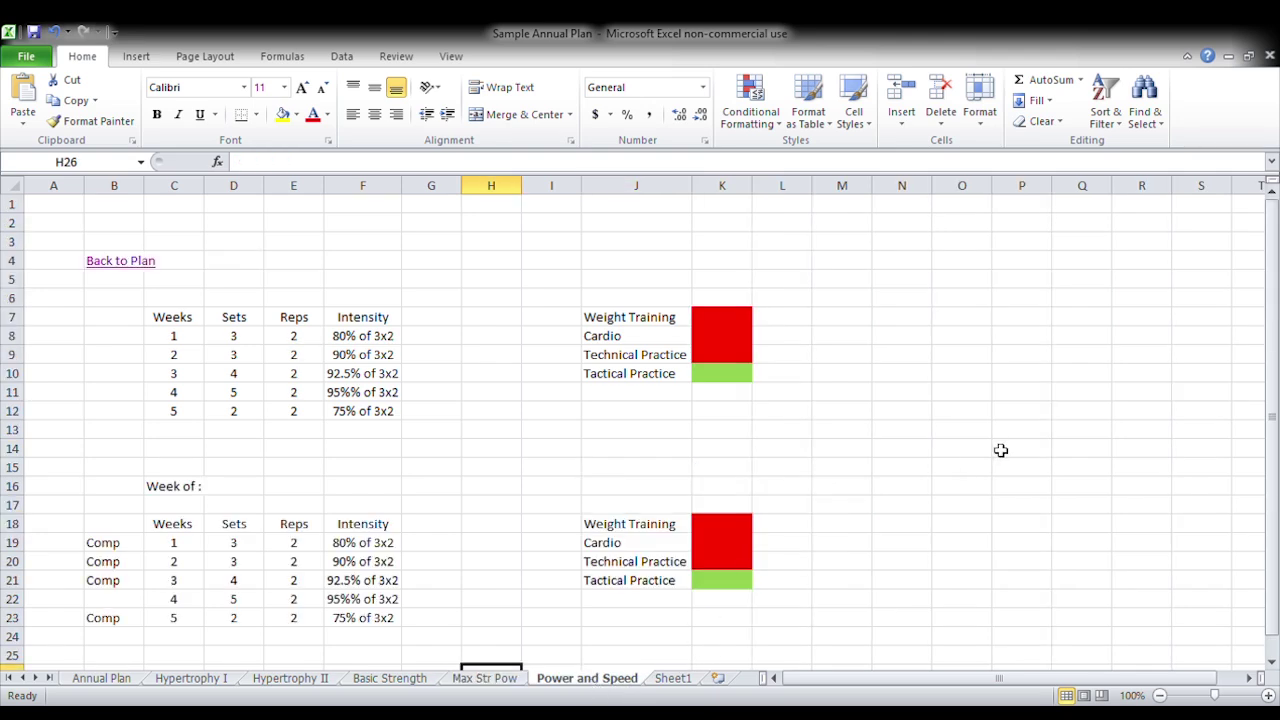